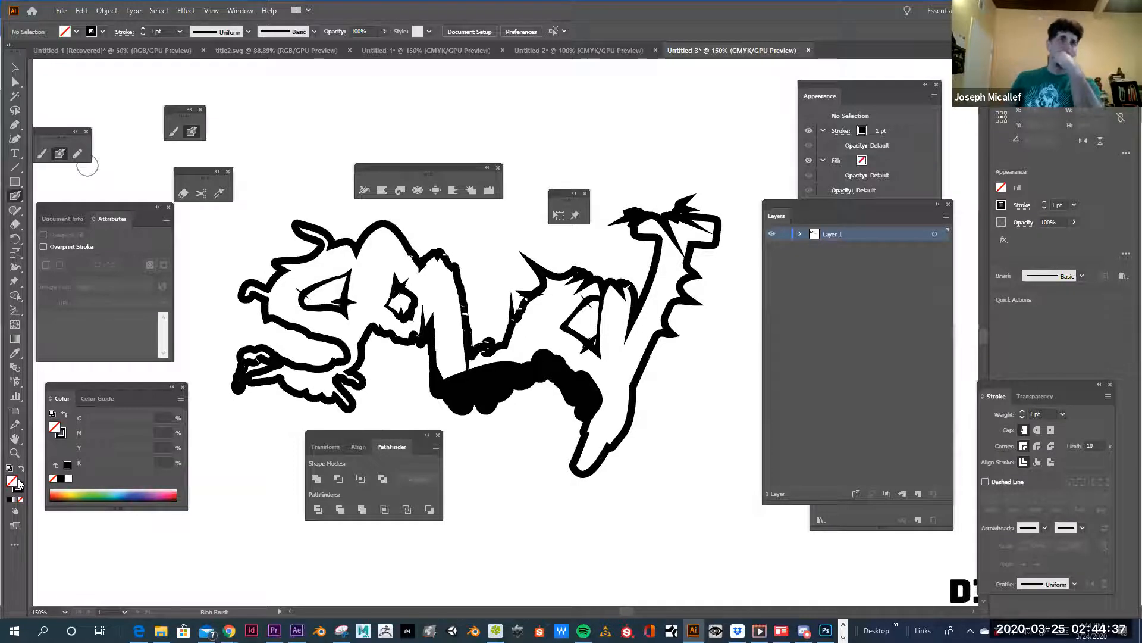
Paint two thick black wavy strokes above the lettering with the Paintbrush, using a greatly enlarged 5 pt. Round brush.
click(19, 196)
click(54, 196)
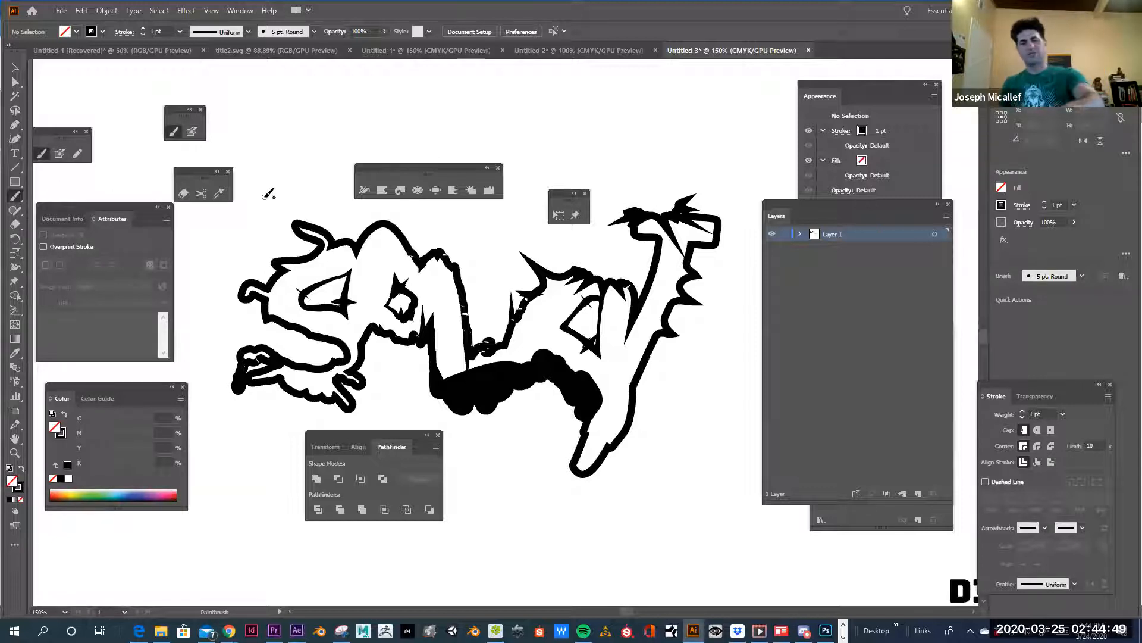
key(bracketright)
key(bracketright)
key(bracketright)
key(bracketright)
key(bracketright)
key(bracketright)
key(bracketright)
key(bracketright)
key(bracketright)
key(bracketright)
key(bracketright)
key(bracketright)
key(bracketright)
key(bracketright)
key(bracketright)
key(bracketright)
key(bracketright)
key(bracketright)
key(bracketright)
key(bracketright)
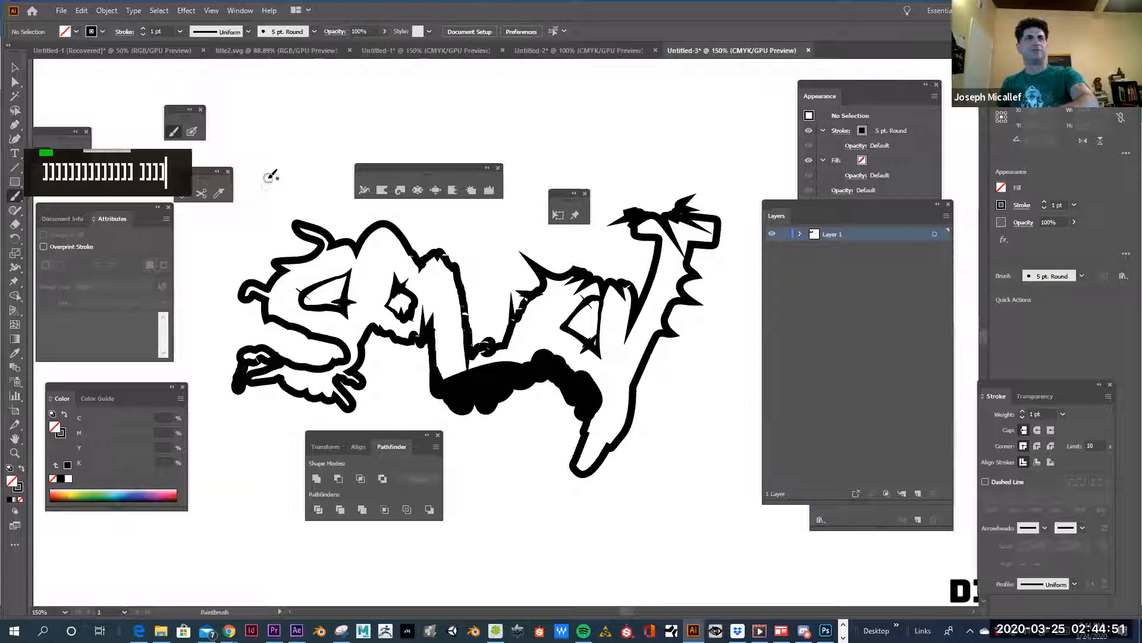
key(bracketright)
key(bracketright)
key(bracketright)
key(bracketright)
key(bracketright)
key(bracketright)
key(bracketright)
key(bracketright)
key(bracketright)
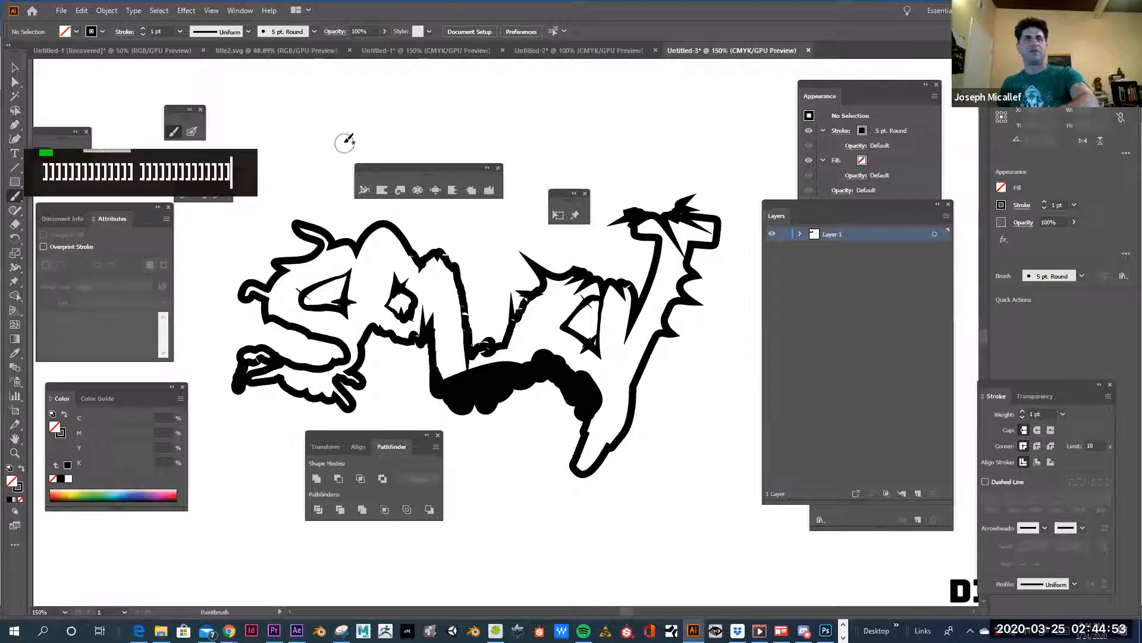
key(bracketright)
key(bracketright)
key(bracketright)
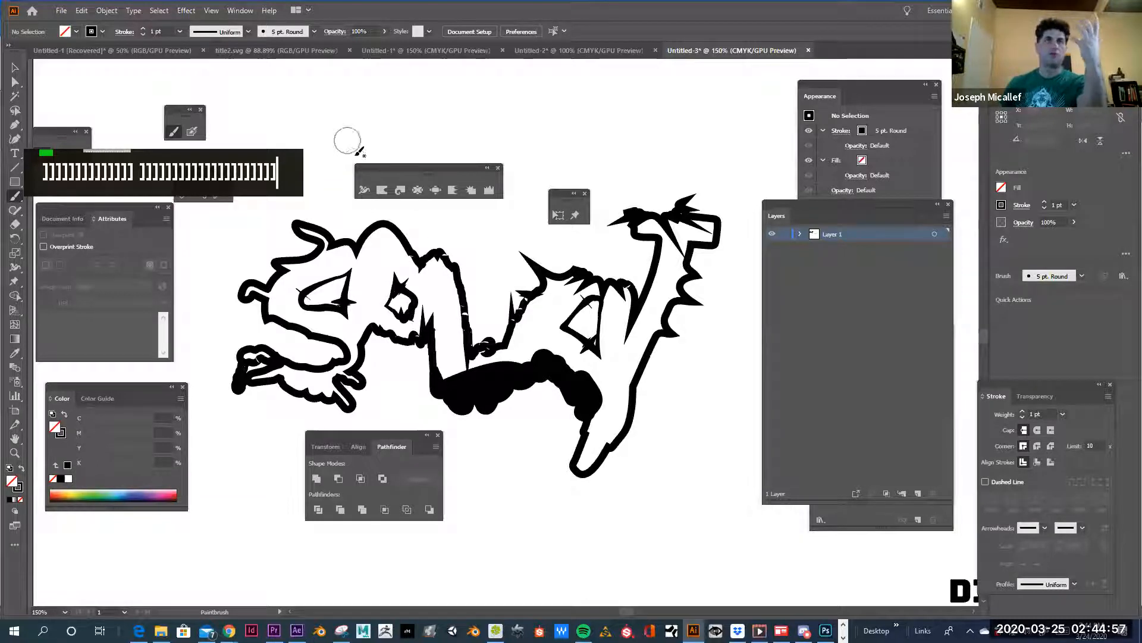
mouse_move(329, 151)
mouse_down()
mouse_move(355, 115)
mouse_move(404, 125)
mouse_move(441, 98)
mouse_move(473, 118)
mouse_move(544, 98)
mouse_move(566, 115)
mouse_move(602, 118)
mouse_move(711, 107)
mouse_up()
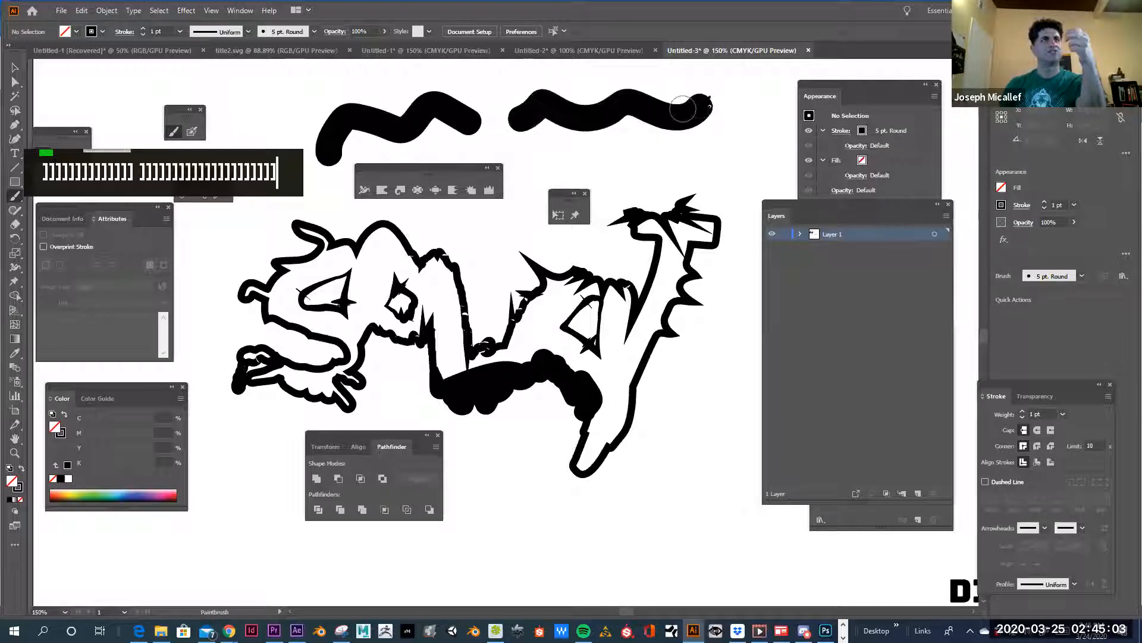
Paint two extra short Paintbrush strokes around the beginning of the first wavy stroke.
drag(338, 98, 326, 111)
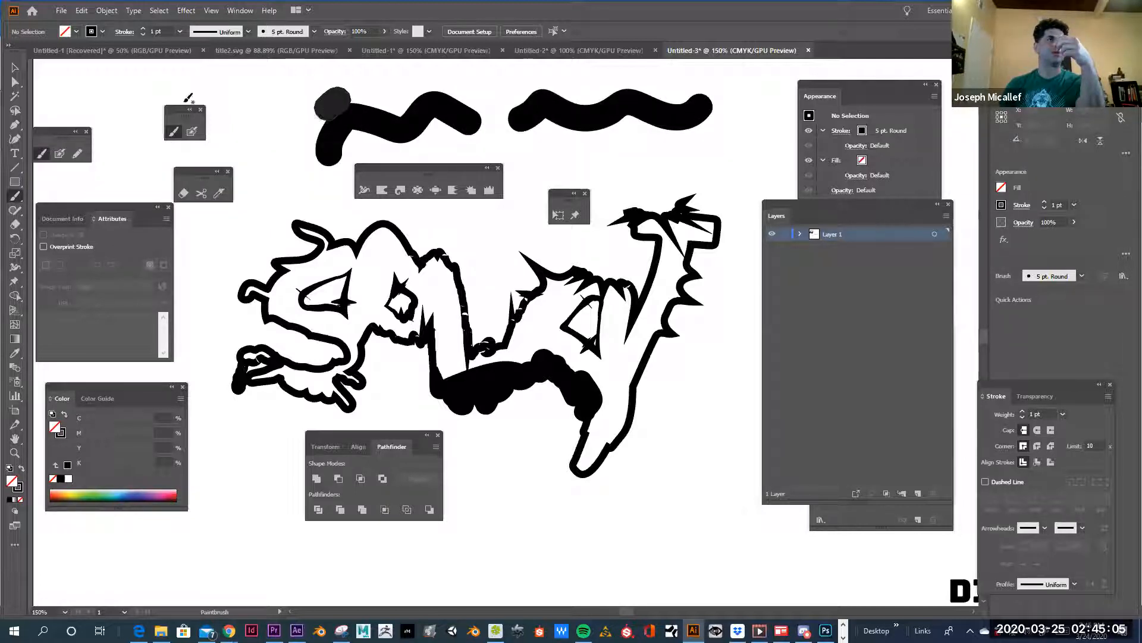
click(15, 125)
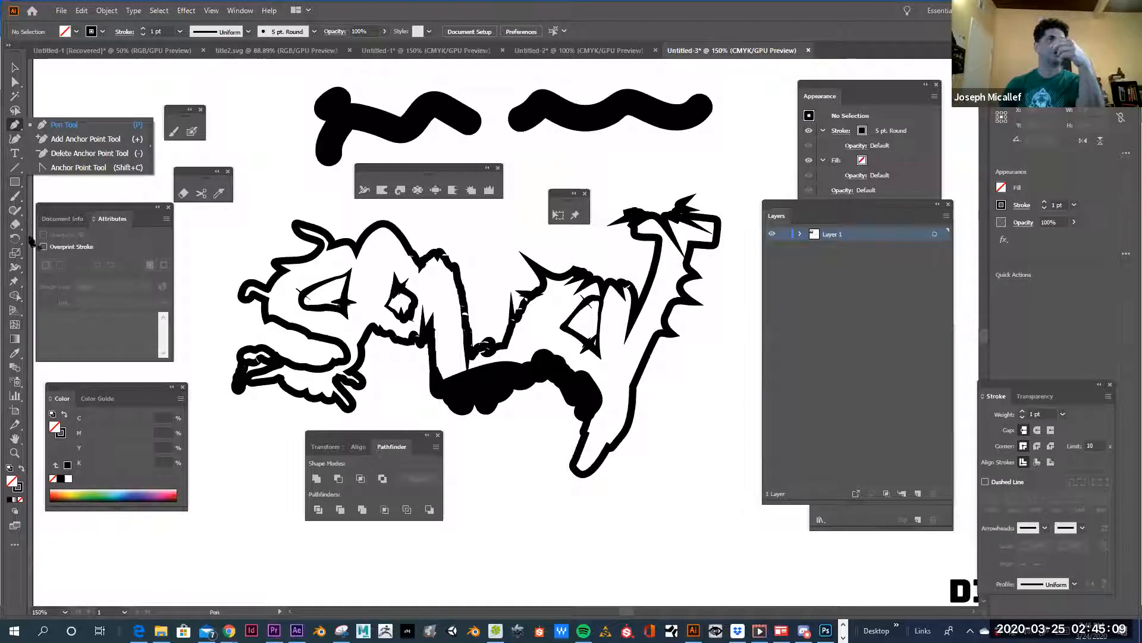
click(14, 201)
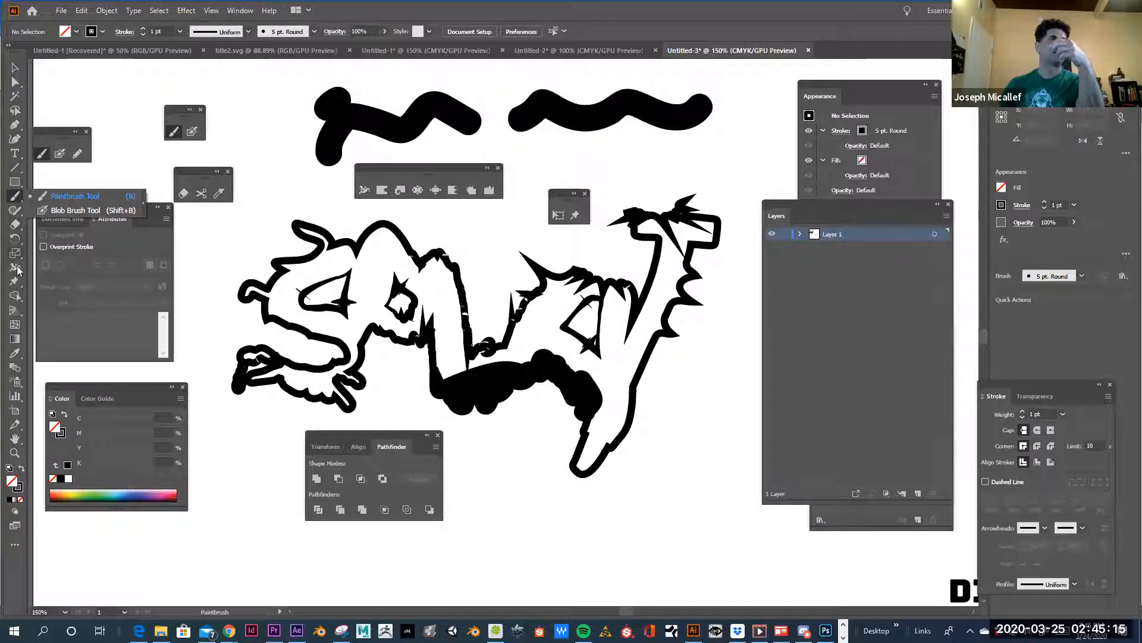
click(20, 127)
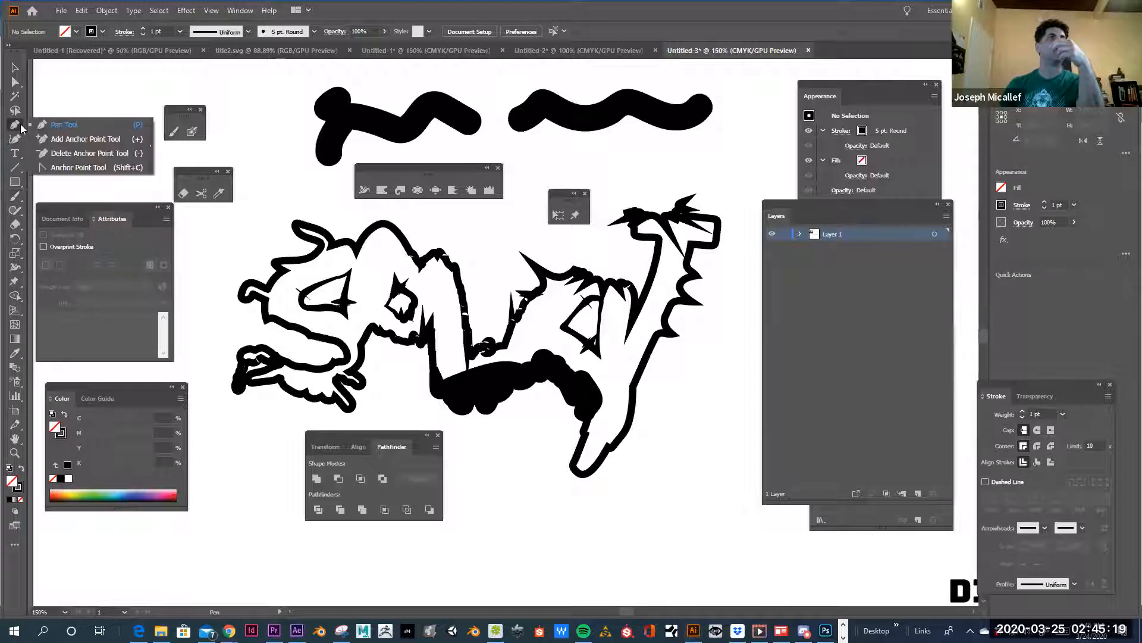
click(11, 145)
click(19, 165)
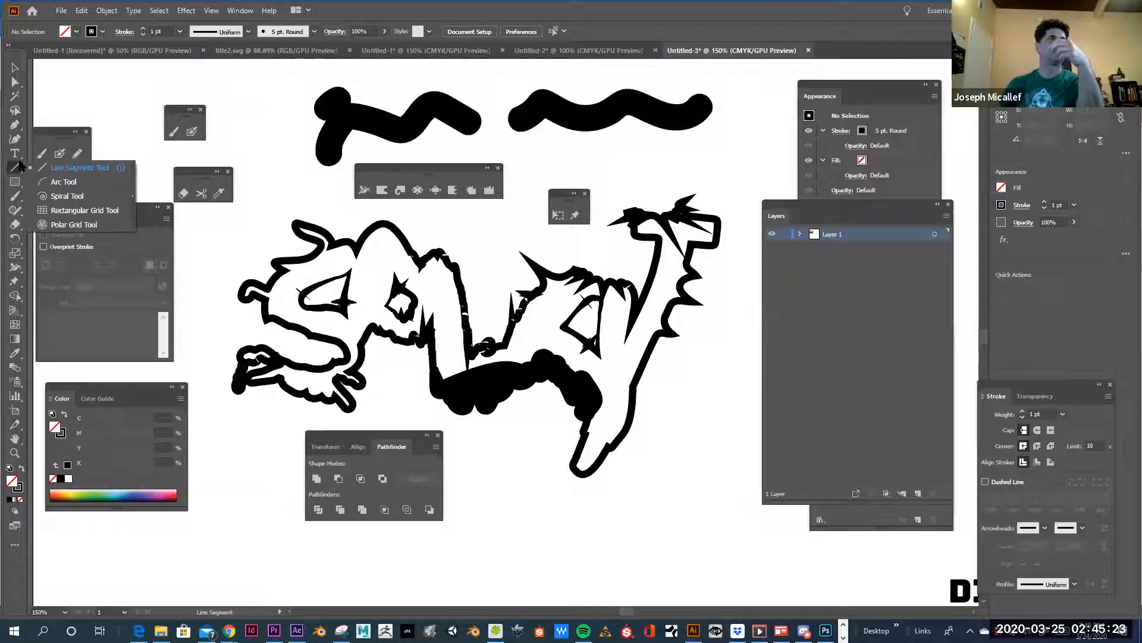
click(19, 201)
mouse_move(328, 134)
mouse_down()
mouse_move(307, 116)
mouse_move(283, 122)
mouse_move(281, 176)
mouse_up()
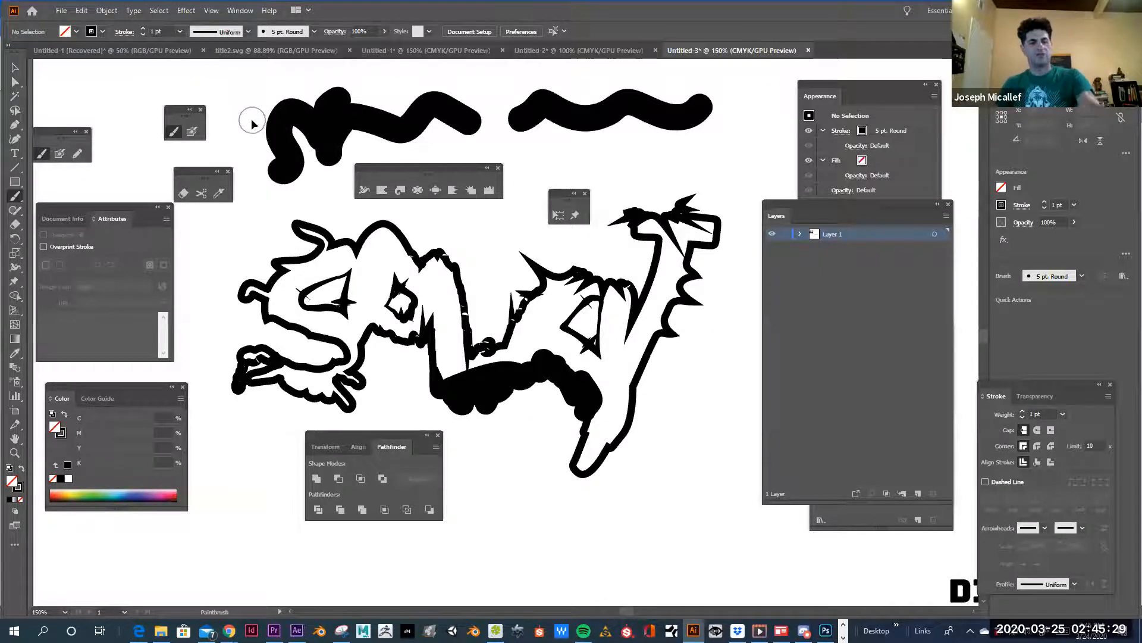
Check the painted strokes in outline view, undo the two extra short strokes, and return to preview.
key(ctrl+y)
key(ctrl+y)
key(ctrl+y)
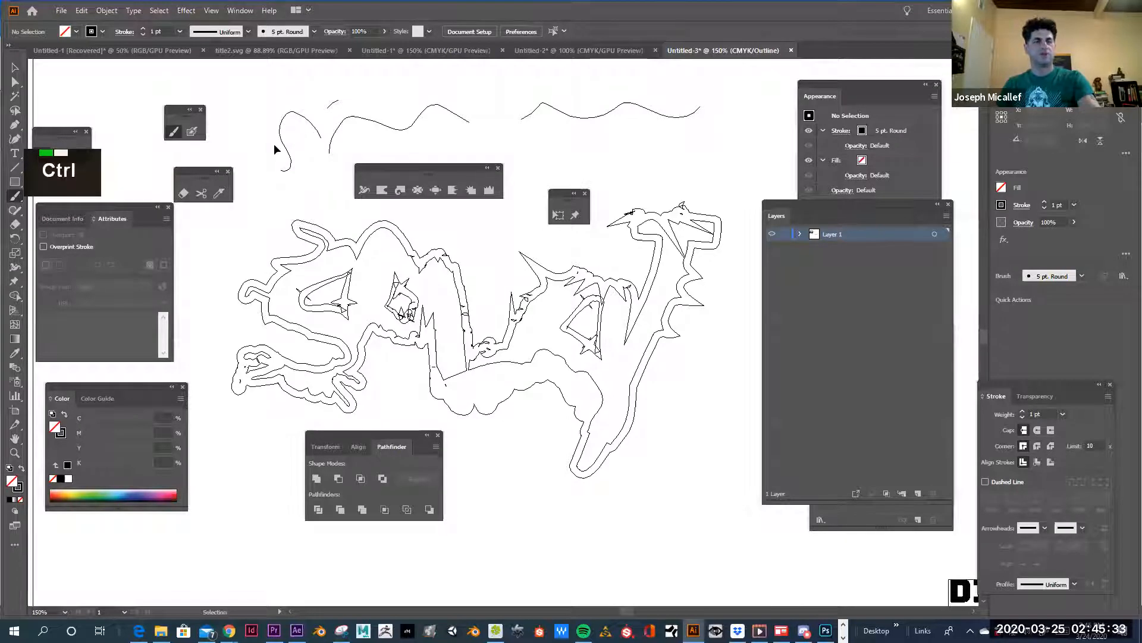
key(ctrl+z)
key(ctrl+z)
key(ctrl+y)
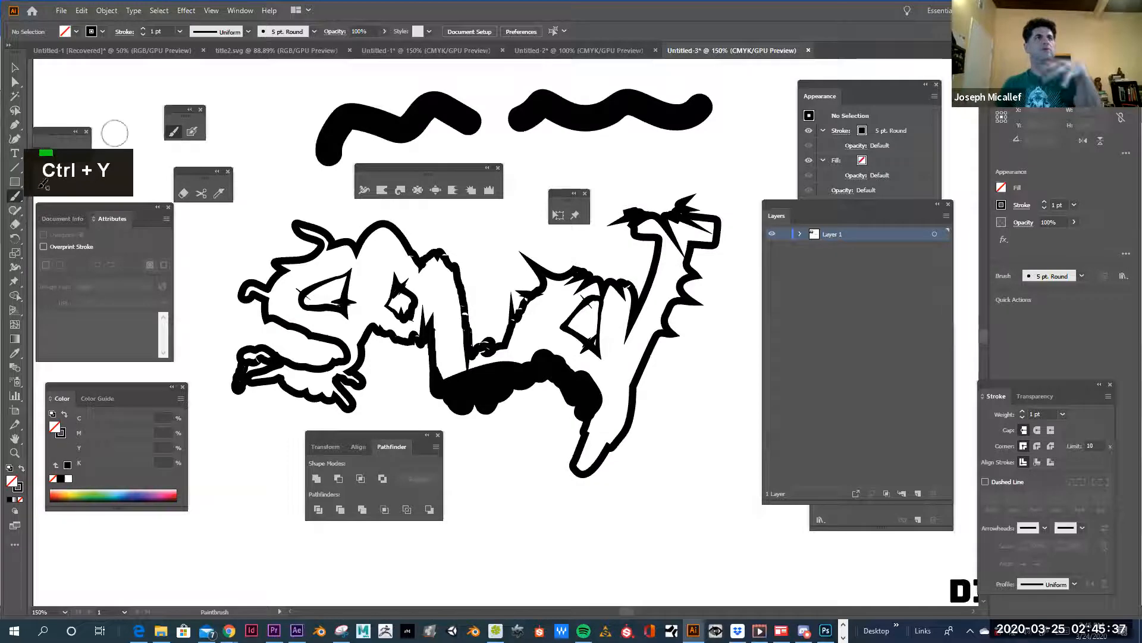
Paint a solid black area over the upper curve of the lettering's first letter with the Blob Brush.
click(13, 200)
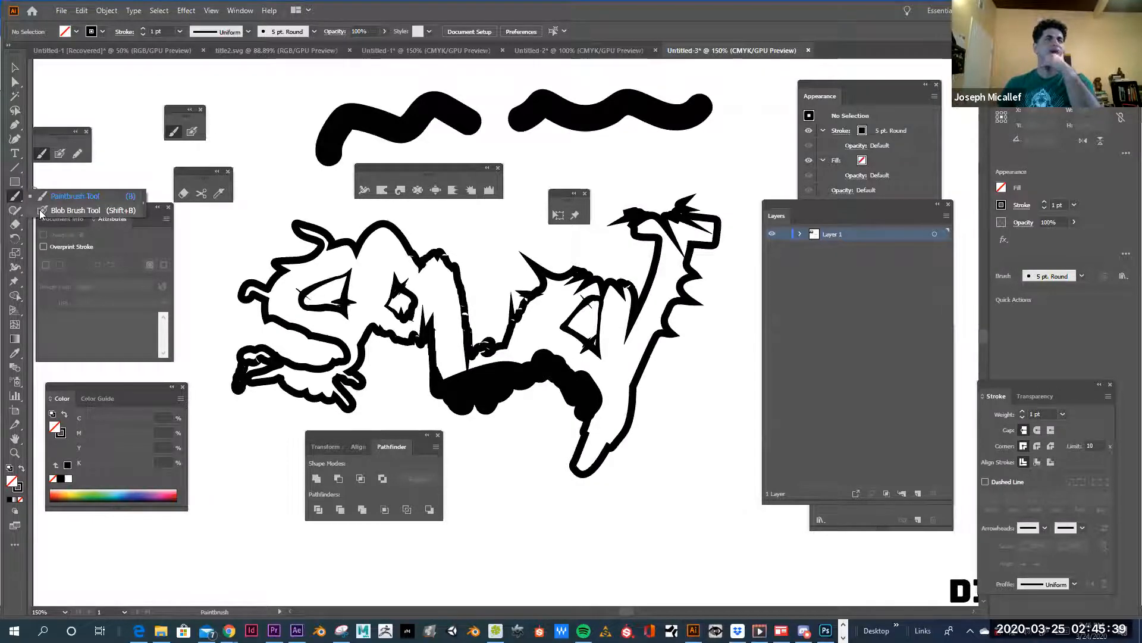
click(40, 210)
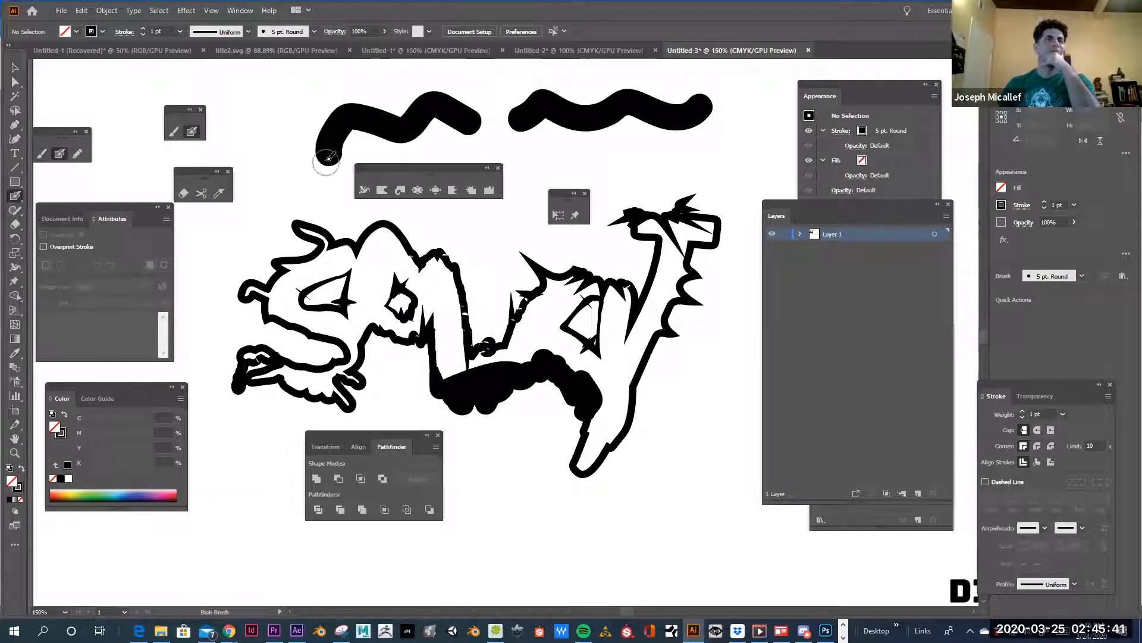
mouse_move(323, 167)
mouse_down()
mouse_move(353, 111)
mouse_move(406, 124)
mouse_move(429, 97)
mouse_move(477, 127)
mouse_move(488, 120)
mouse_move(440, 105)
mouse_move(406, 143)
mouse_move(325, 141)
mouse_move(327, 171)
mouse_up()
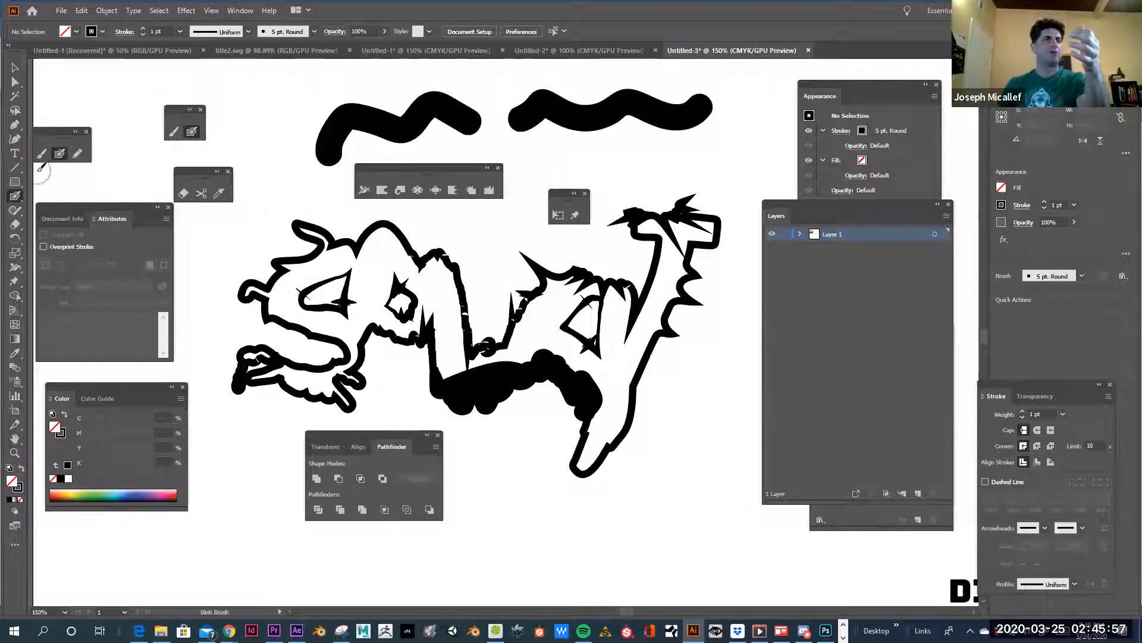
mouse_move(298, 257)
mouse_down()
mouse_move(274, 249)
mouse_move(265, 282)
mouse_move(310, 259)
mouse_up()
Compare the paths of the blob-brushed lettering and the first wavy stroke by selecting each and checking outline view.
click(15, 67)
click(300, 256)
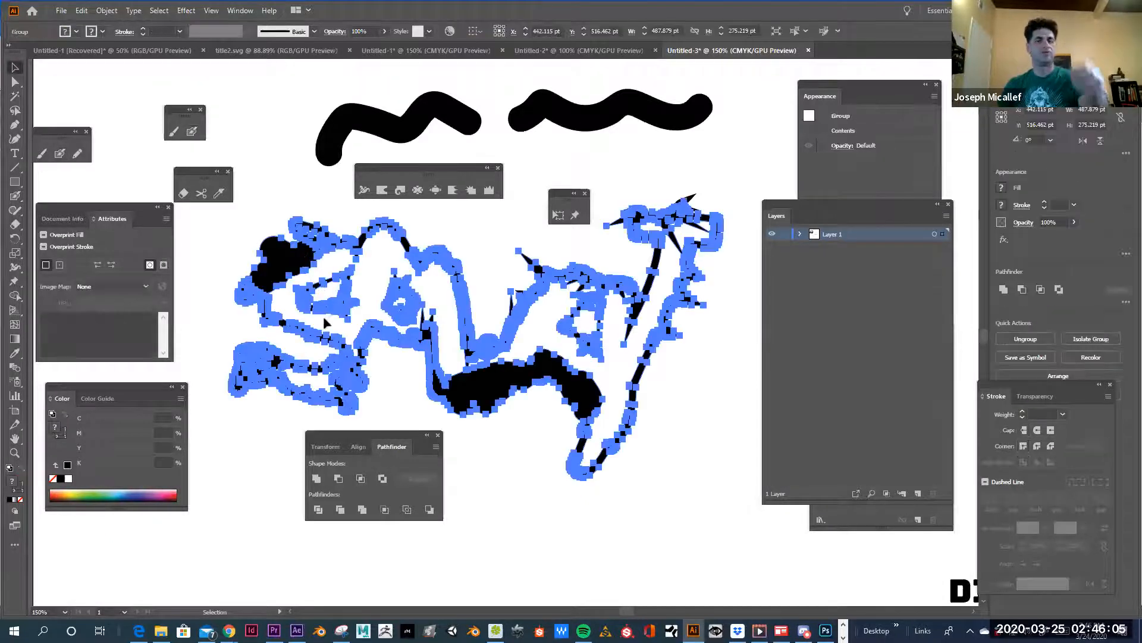
key(ctrl+y)
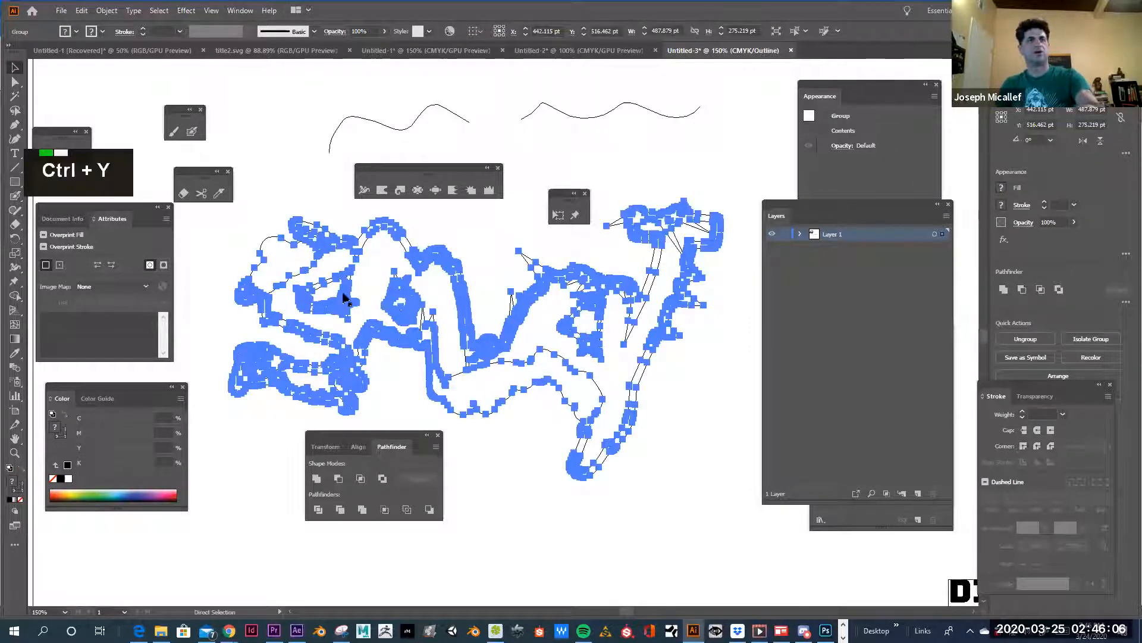
click(377, 374)
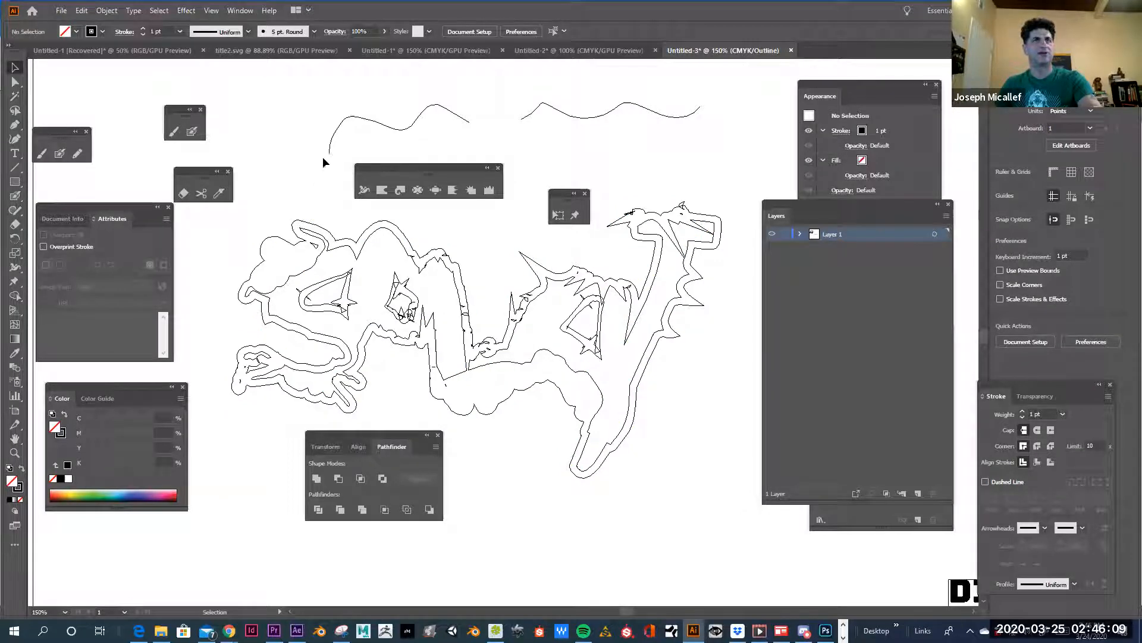
key(ctrl+y)
click(333, 143)
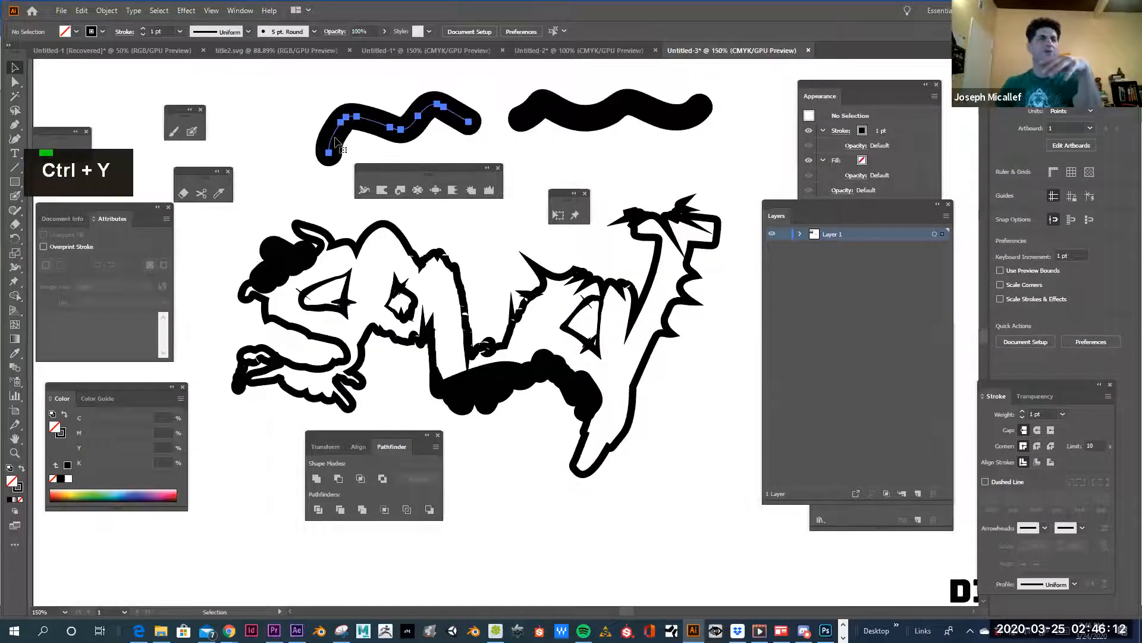
click(19, 488)
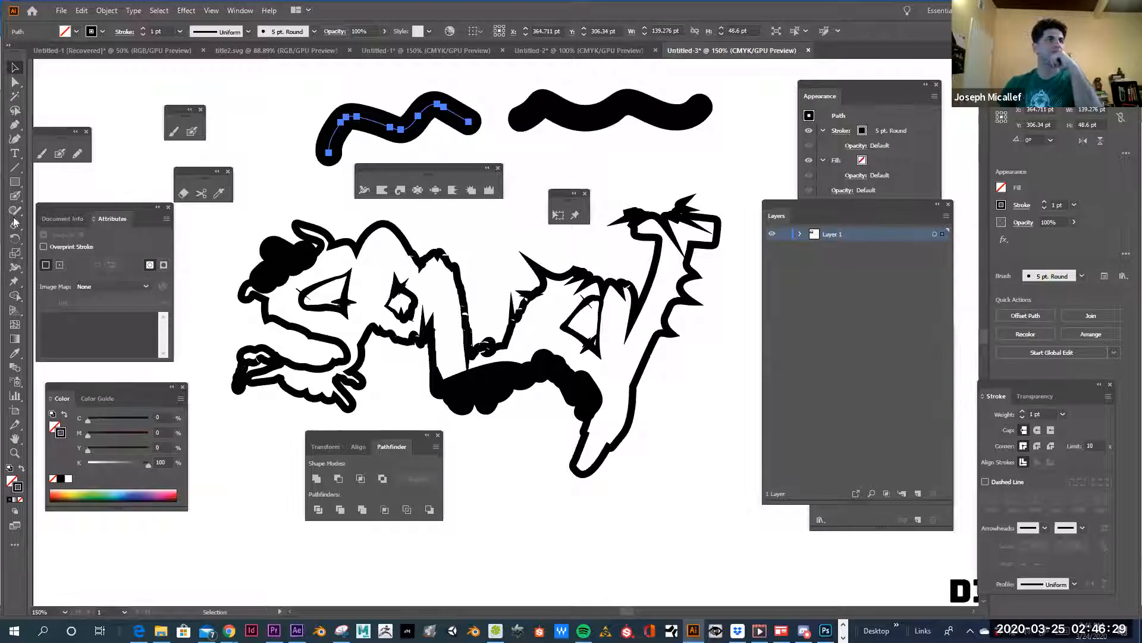
Select the lettering group and erase parts of its first letter and the bumpy lower edge of the black base shape.
click(16, 197)
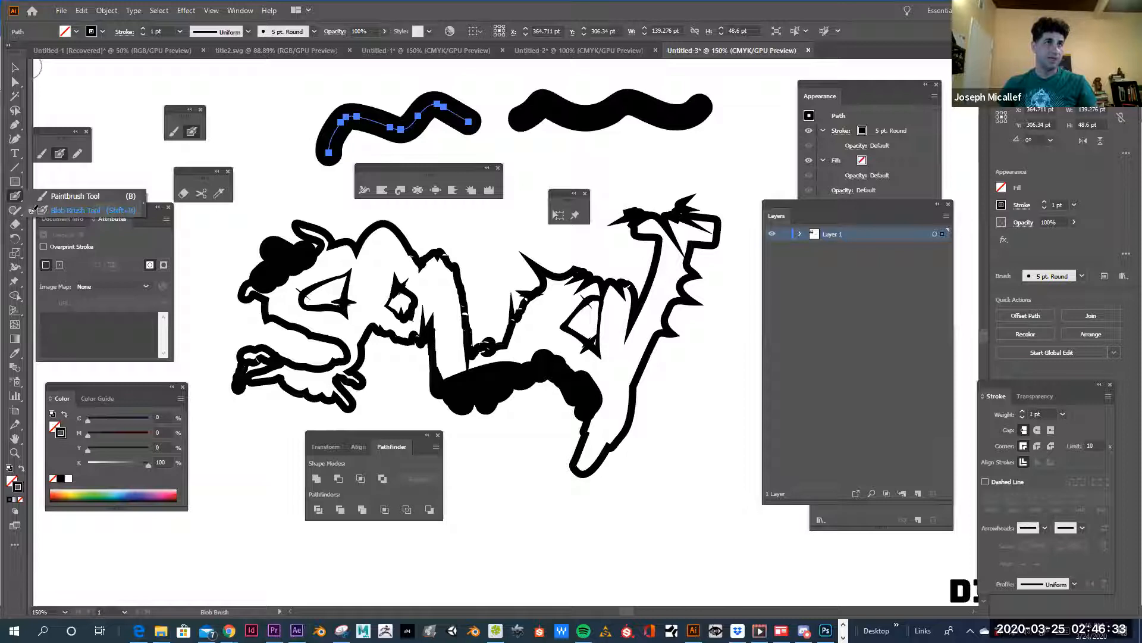
click(14, 225)
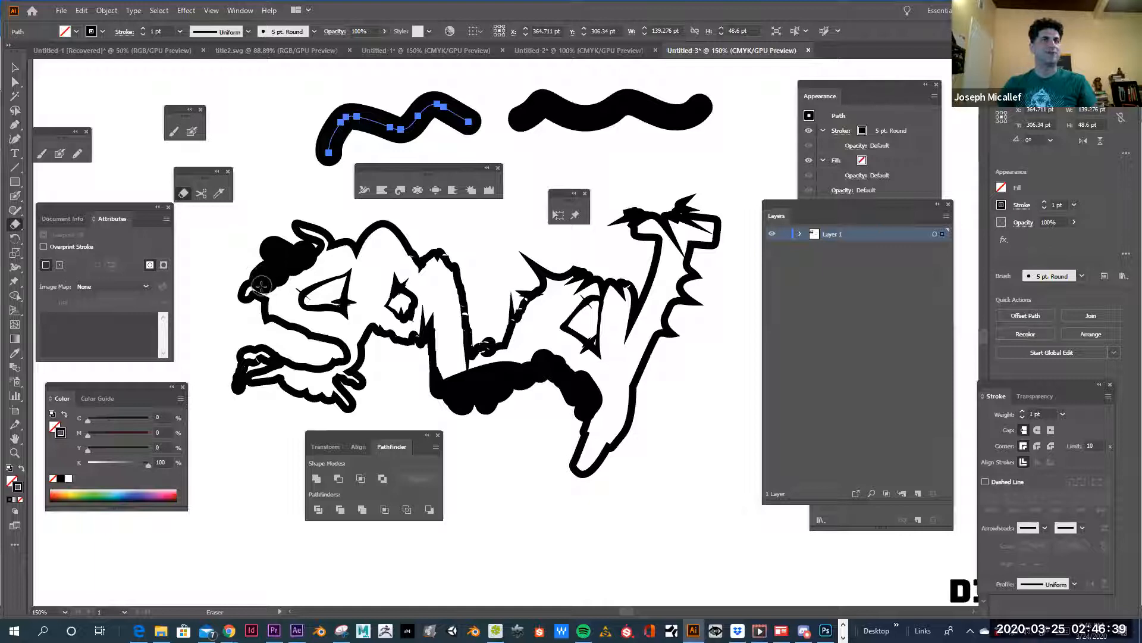
click(13, 68)
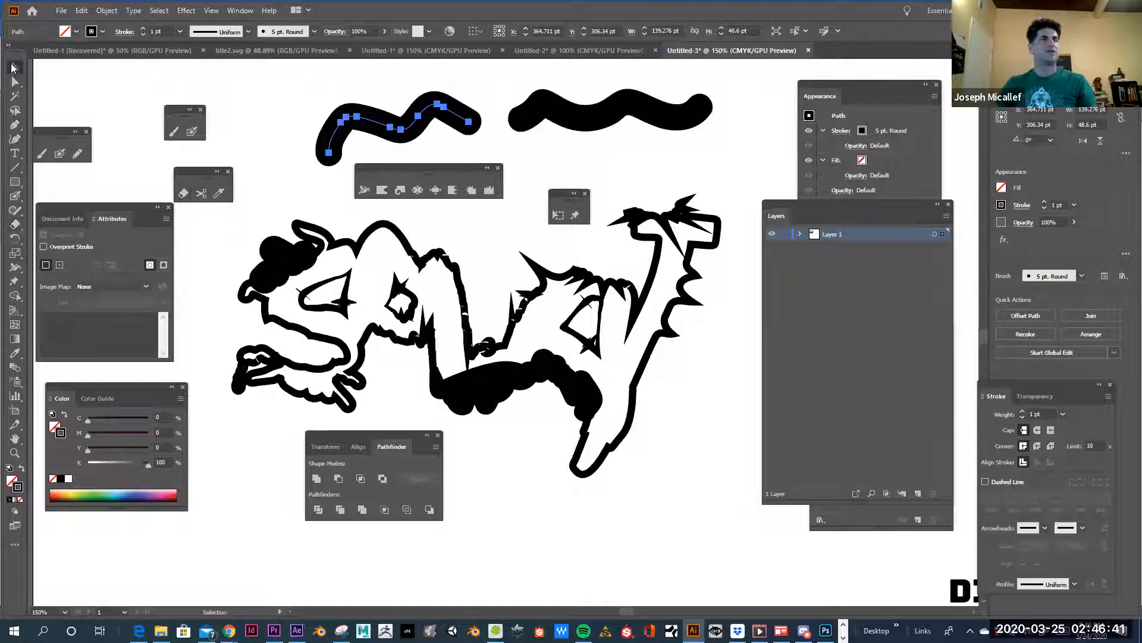
click(291, 265)
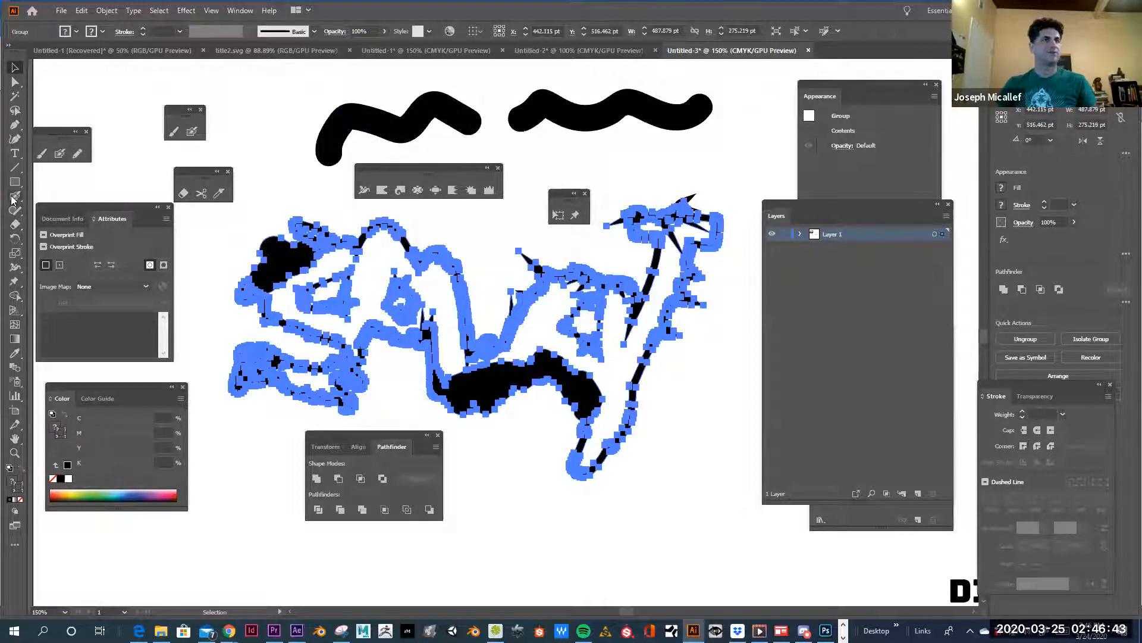
click(15, 225)
mouse_move(281, 303)
mouse_down()
mouse_move(286, 275)
mouse_move(311, 267)
mouse_move(292, 294)
mouse_move(329, 325)
mouse_move(342, 306)
mouse_up()
mouse_move(431, 387)
mouse_down()
mouse_move(471, 416)
mouse_move(557, 392)
mouse_move(538, 421)
mouse_up()
click(15, 69)
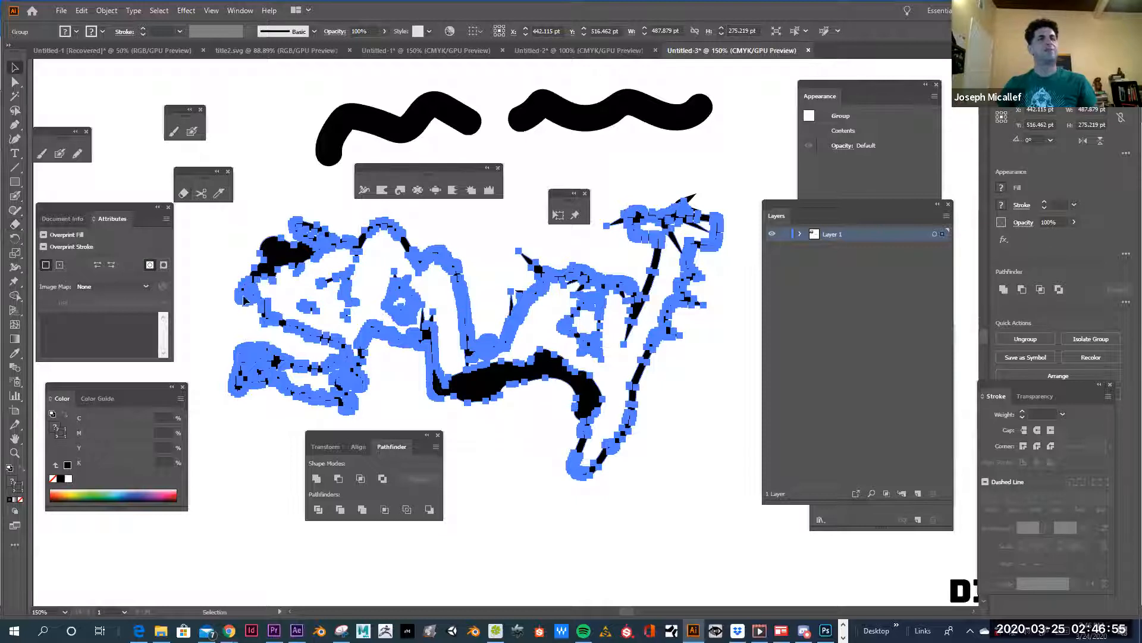
Select the first wavy stroke and erase several cuts across it with the Eraser, splitting it into separate segments.
click(226, 257)
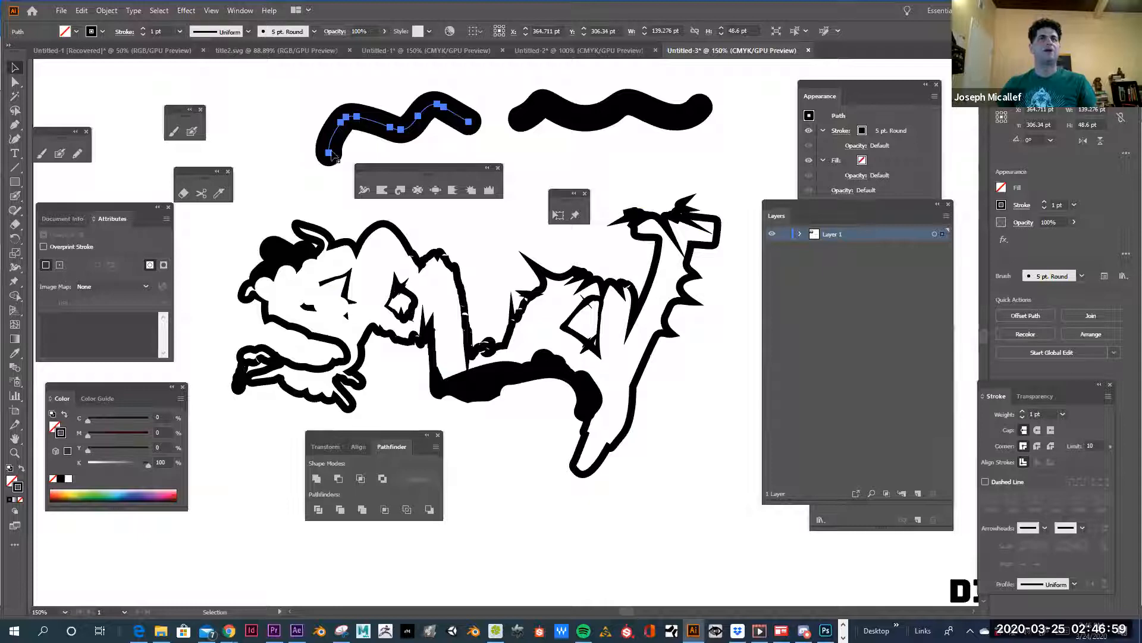
click(18, 225)
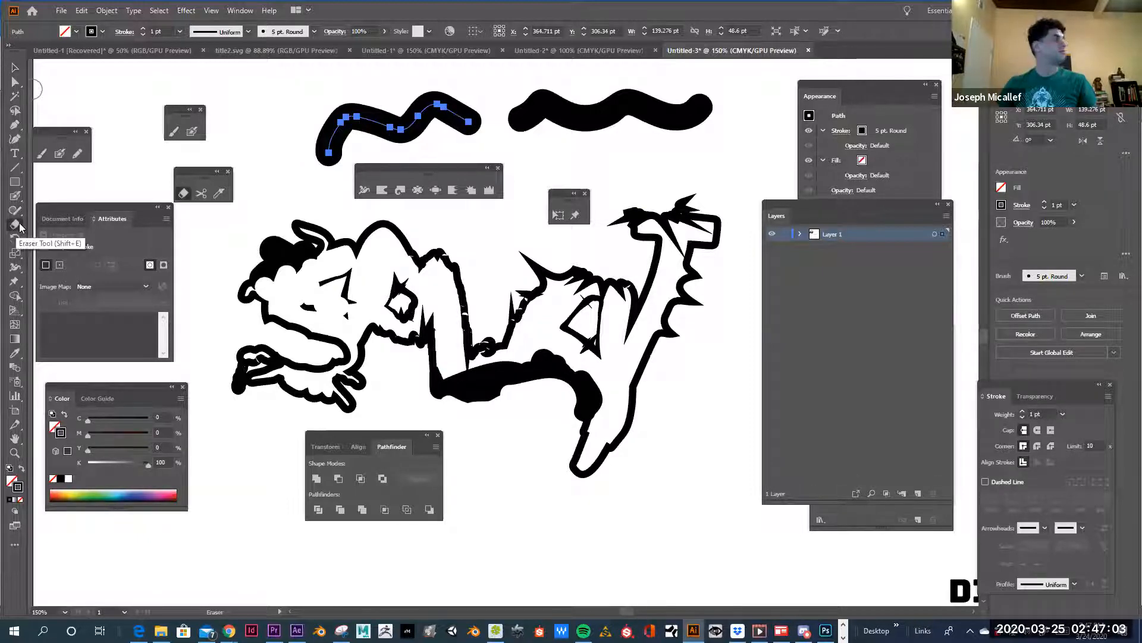
mouse_move(322, 106)
mouse_down()
mouse_move(363, 154)
mouse_move(377, 142)
mouse_move(373, 91)
mouse_up()
mouse_move(434, 144)
mouse_down()
mouse_move(413, 95)
mouse_move(445, 123)
mouse_move(454, 87)
mouse_up()
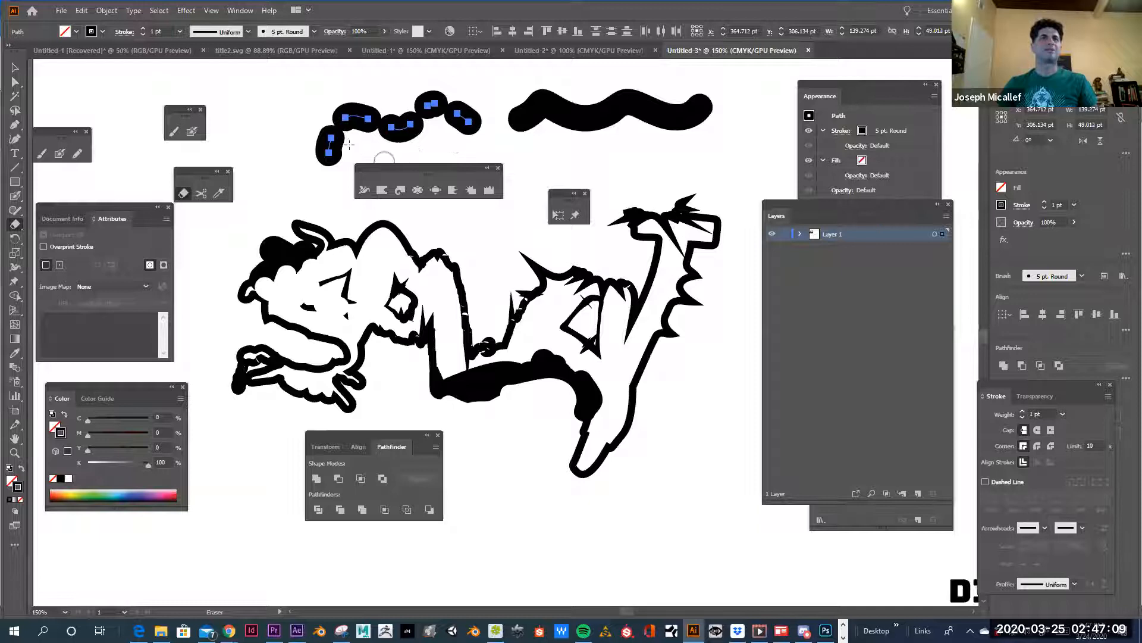
Draw an open wavy curve with four anchor points below the lettering using the Pen tool.
click(15, 140)
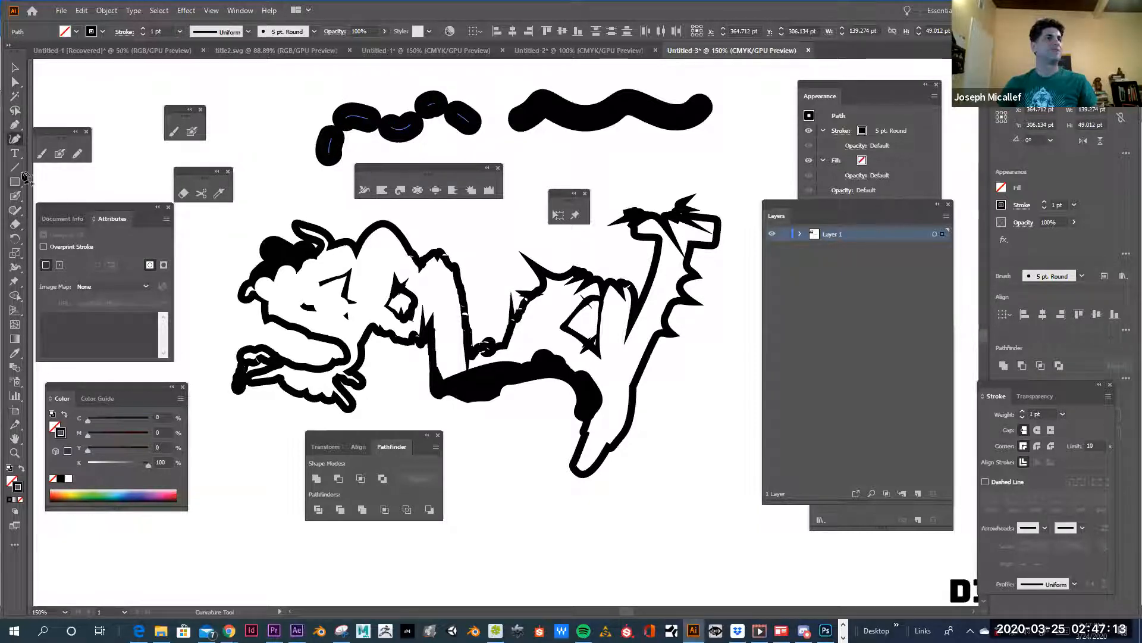
click(13, 127)
click(485, 500)
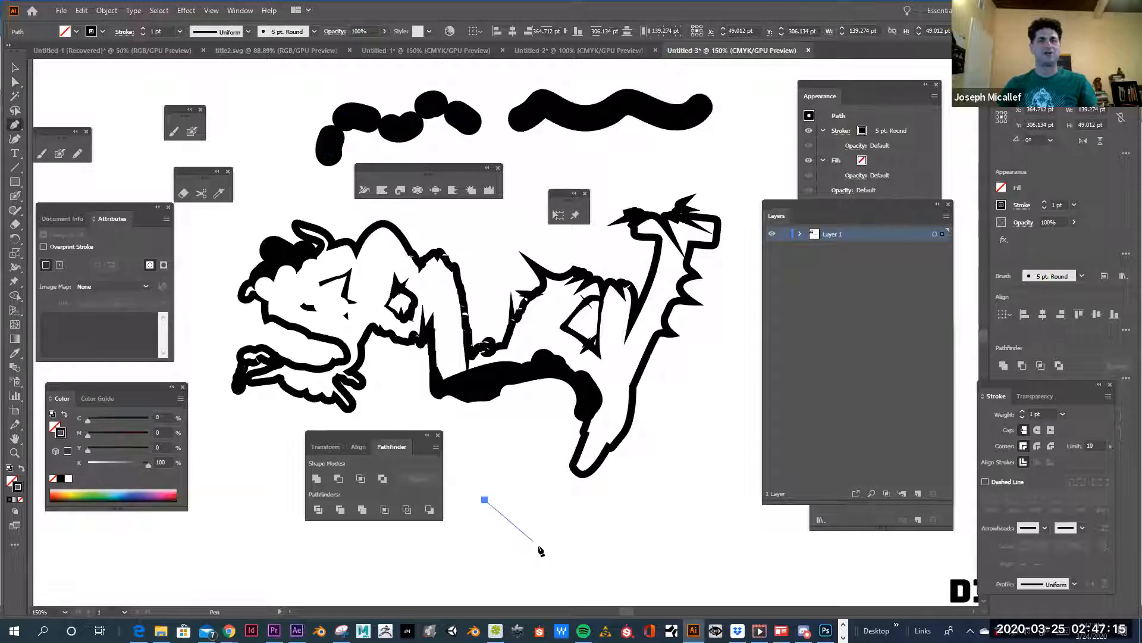
drag(539, 545, 589, 546)
drag(645, 494, 693, 466)
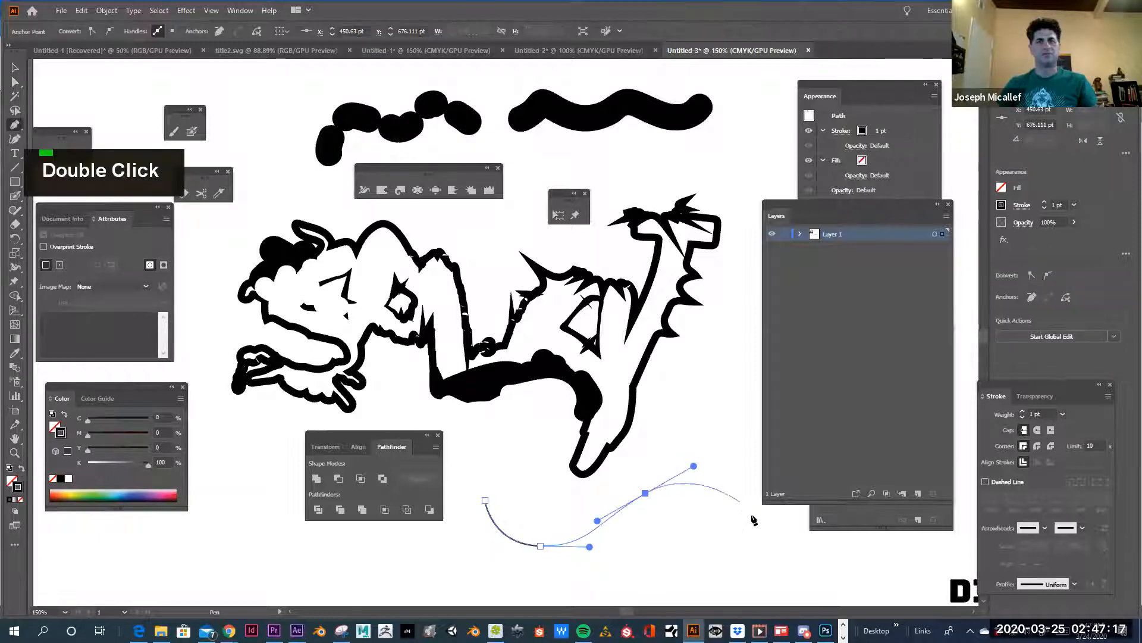
click(751, 516)
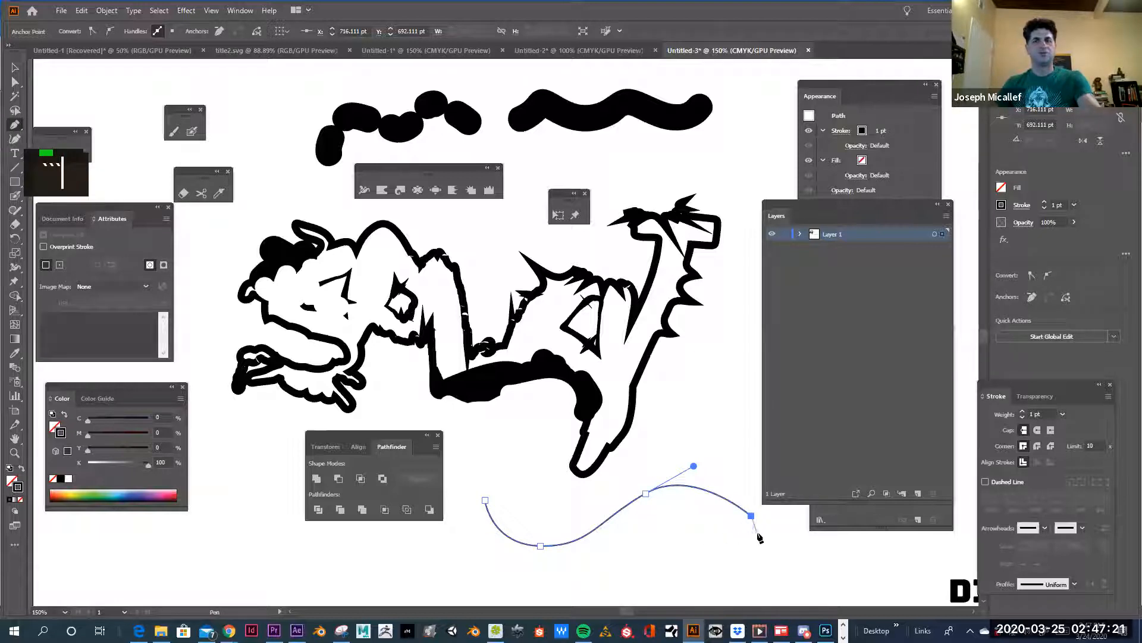
key(Return)
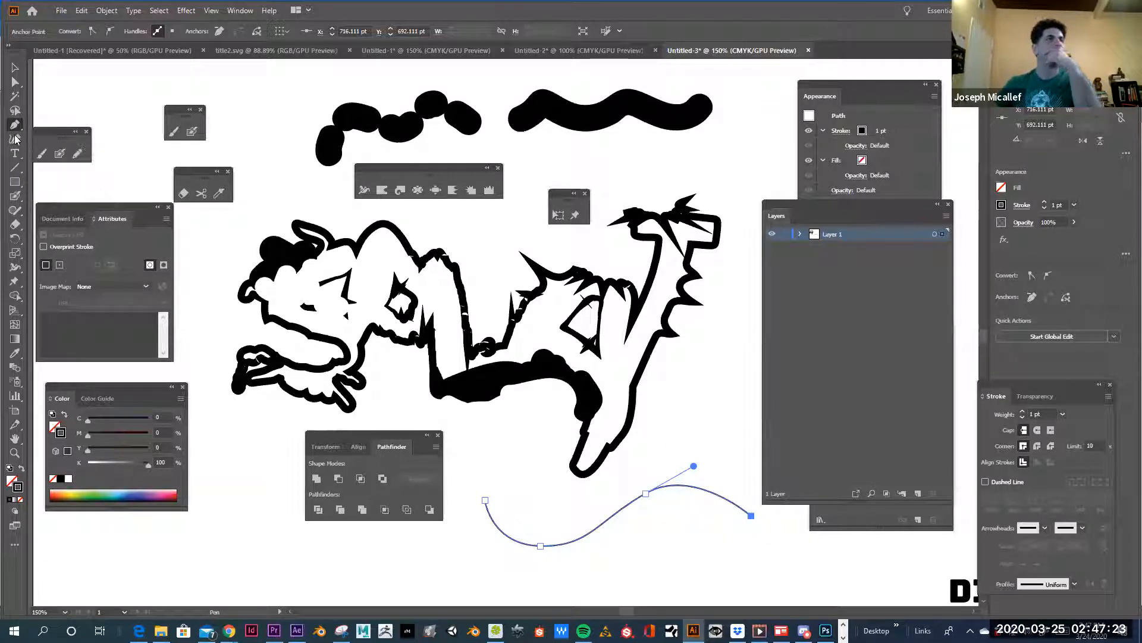
Erase several cuts across the pen-drawn curve below the lettering with the Eraser, splitting it into short separate segments.
click(16, 225)
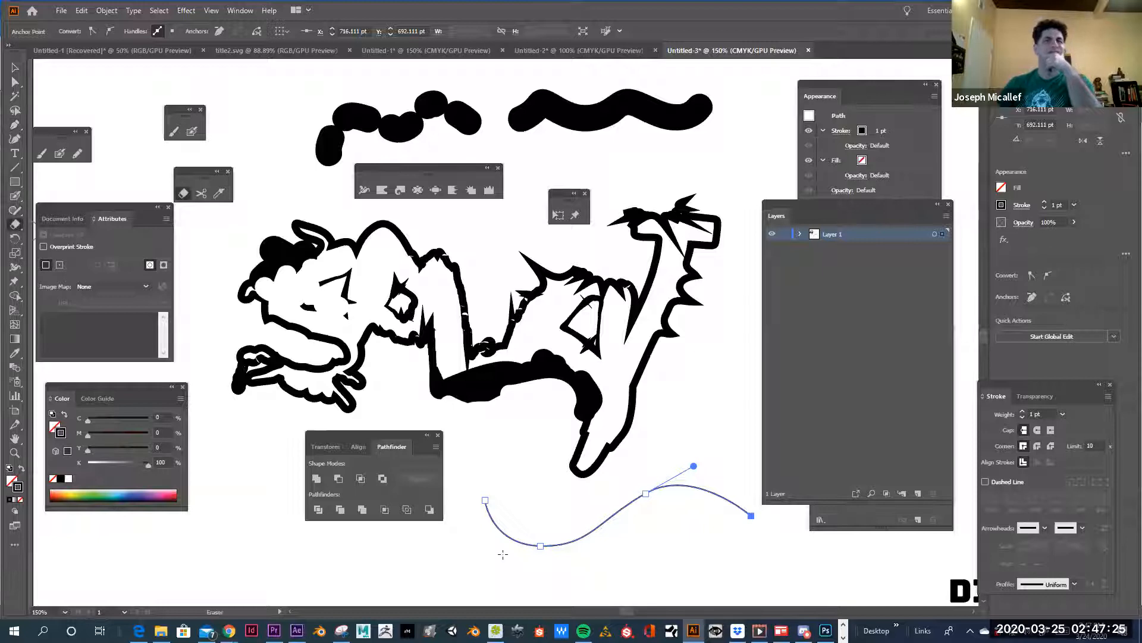
drag(503, 554, 529, 517)
drag(610, 544, 583, 502)
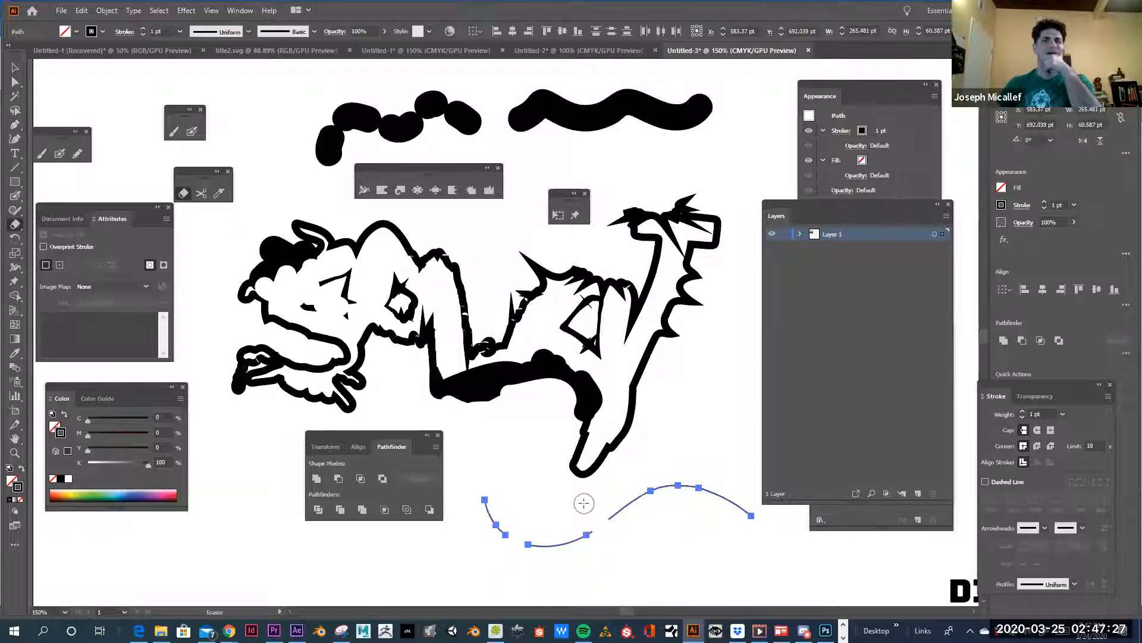
drag(672, 530, 673, 462)
drag(732, 523, 748, 469)
drag(637, 528, 625, 484)
mouse_move(563, 560)
mouse_down()
mouse_move(551, 518)
mouse_move(474, 512)
mouse_up()
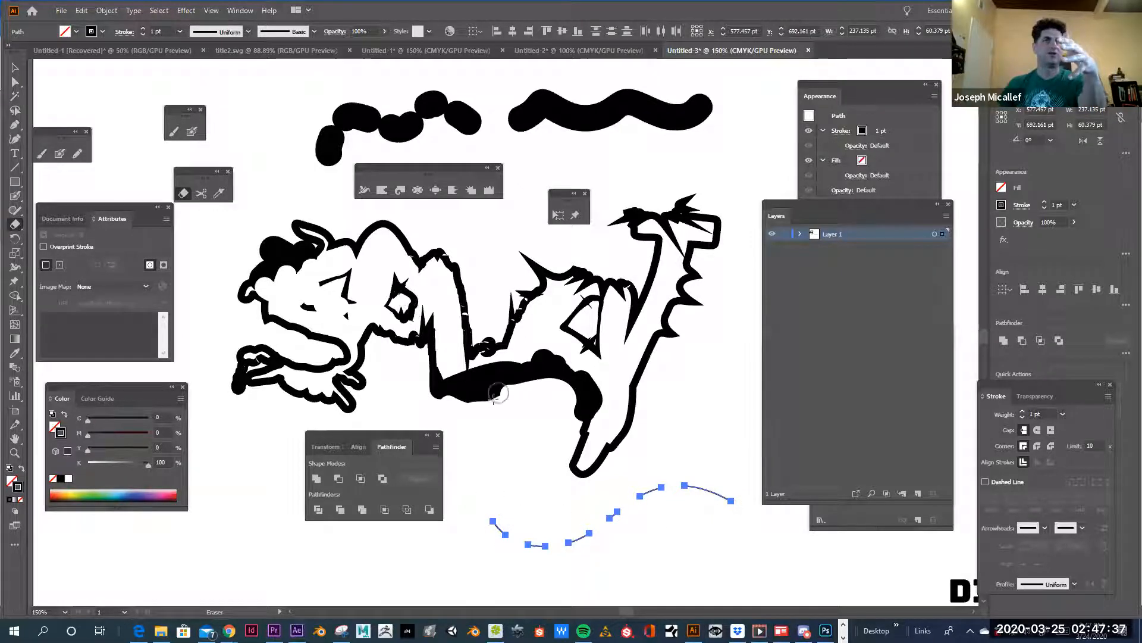
mouse_move(484, 405)
mouse_down()
mouse_move(536, 378)
mouse_move(538, 391)
mouse_up()
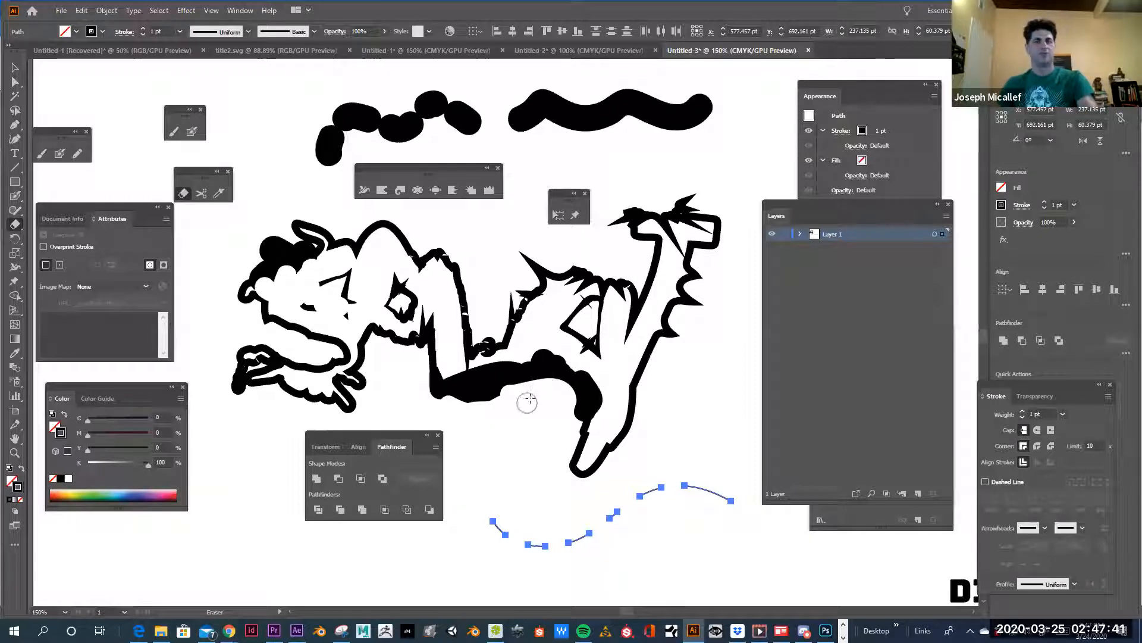
click(15, 67)
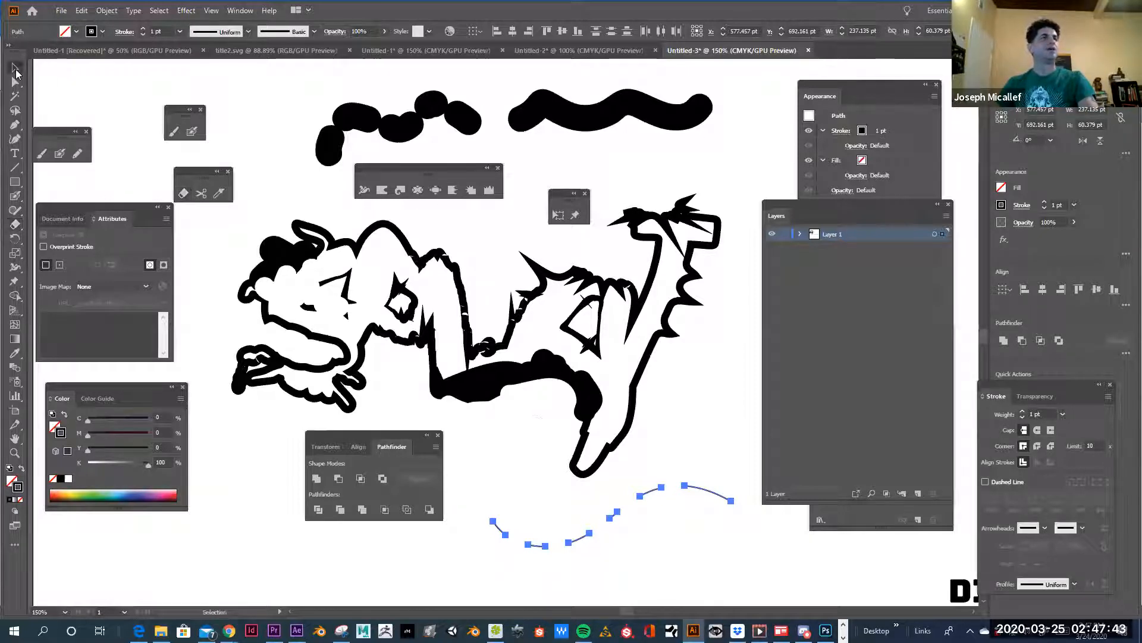
click(13, 269)
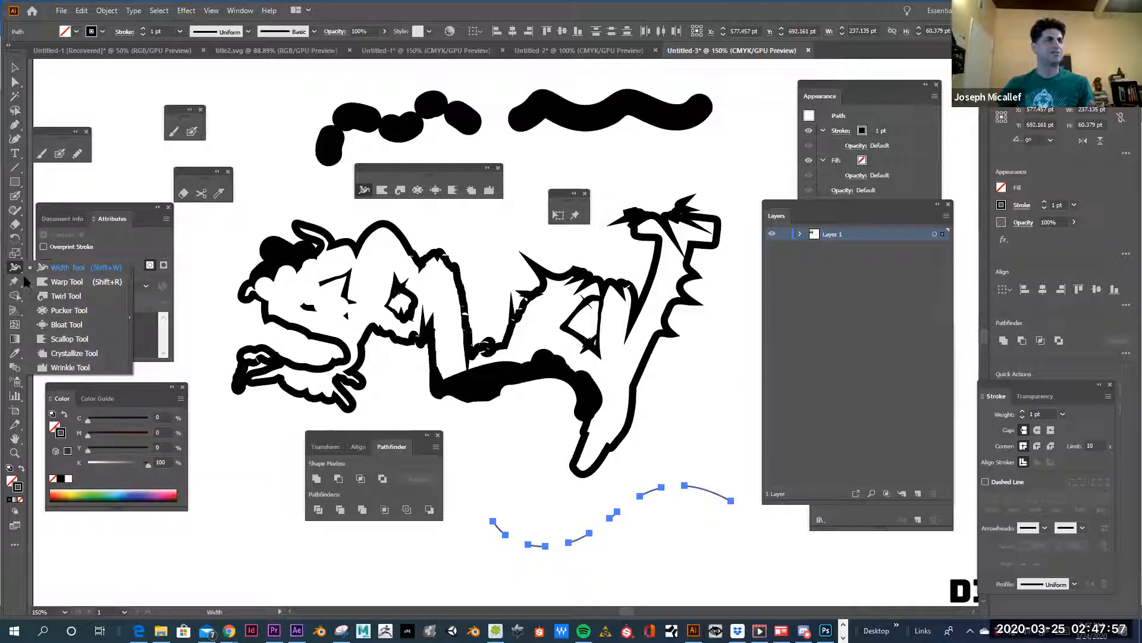
click(69, 539)
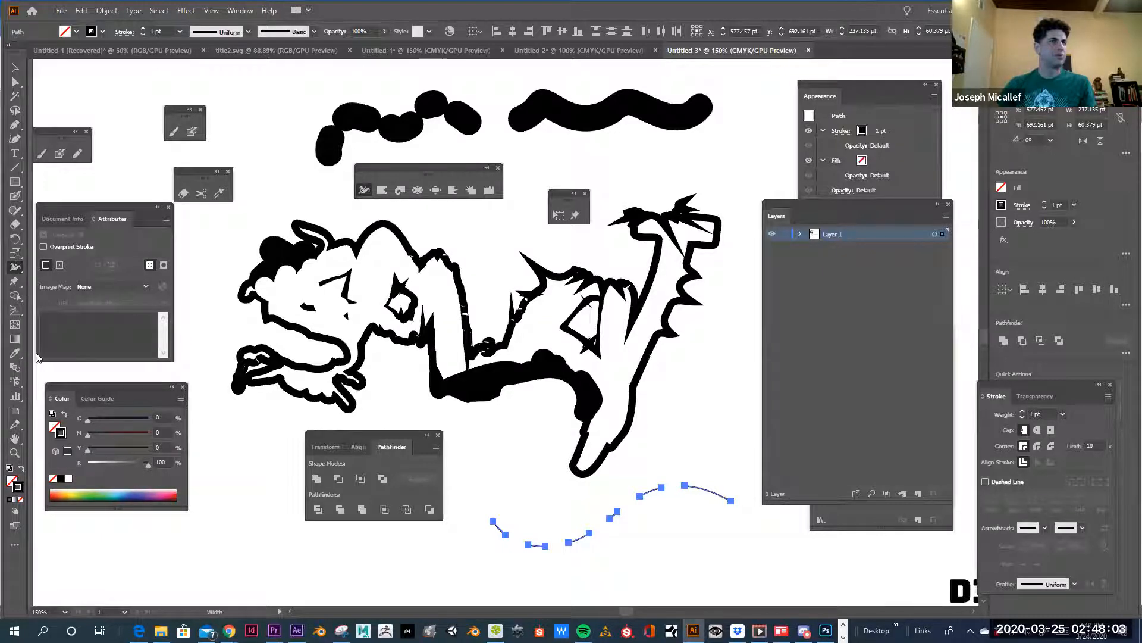
click(16, 269)
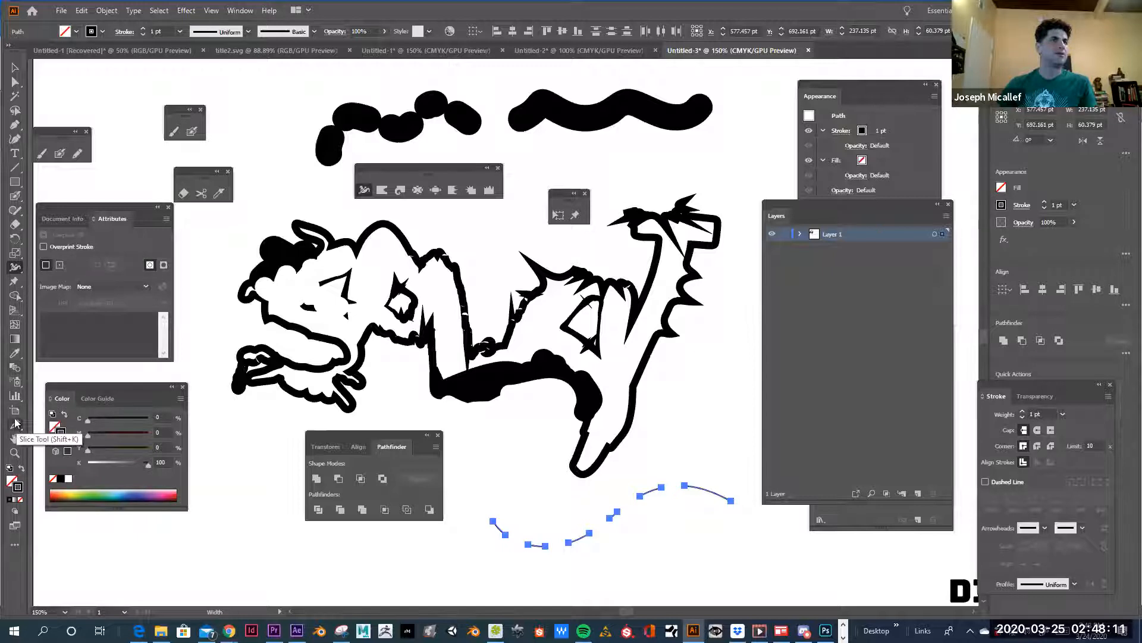
Apply Puppet Warp to the split pen curve and pull its middle segment upward by the pin.
click(14, 283)
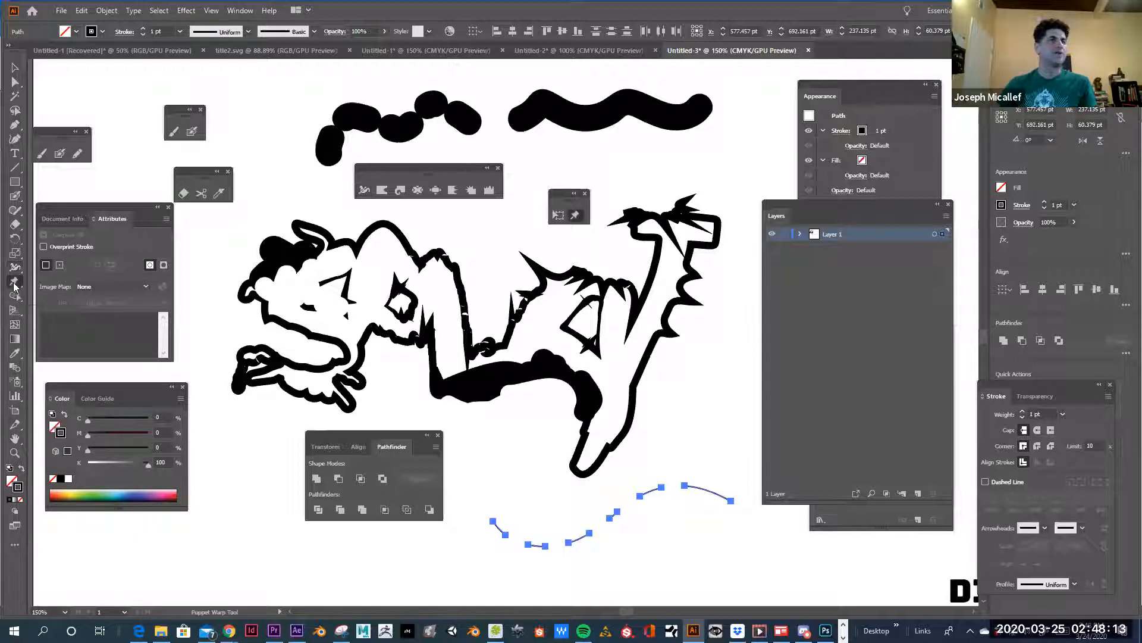
click(15, 285)
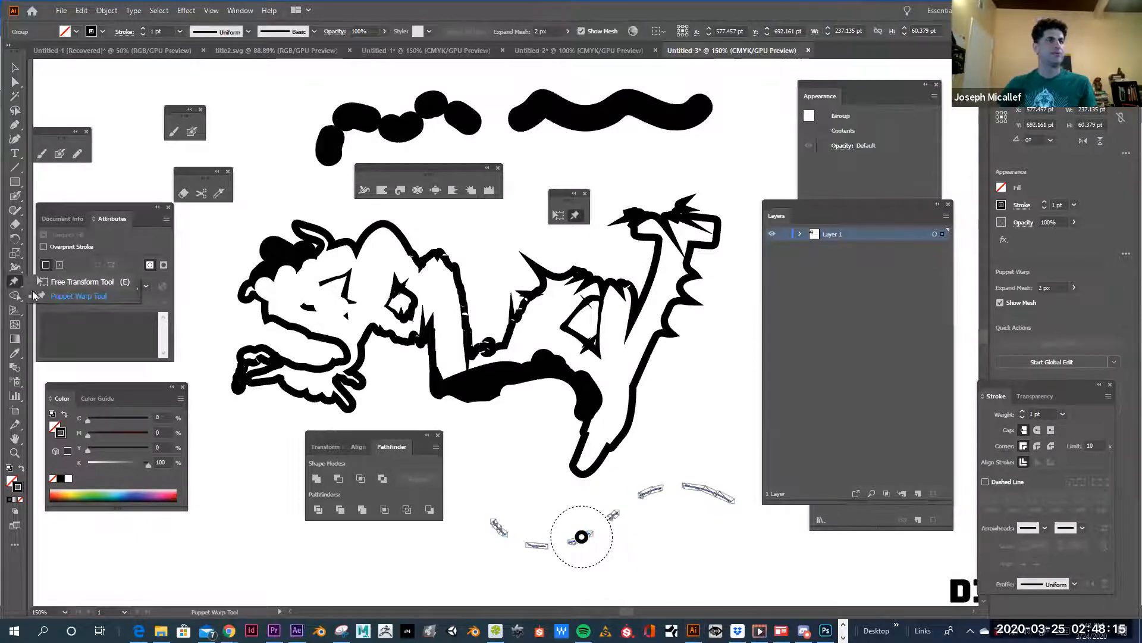
click(42, 283)
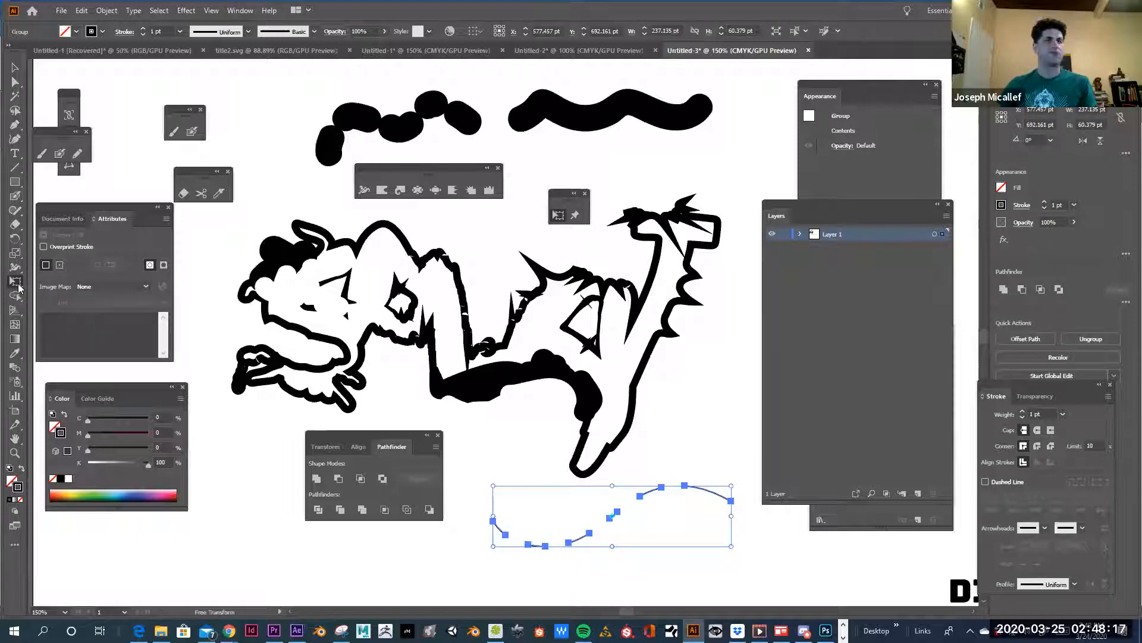
drag(18, 288, 40, 298)
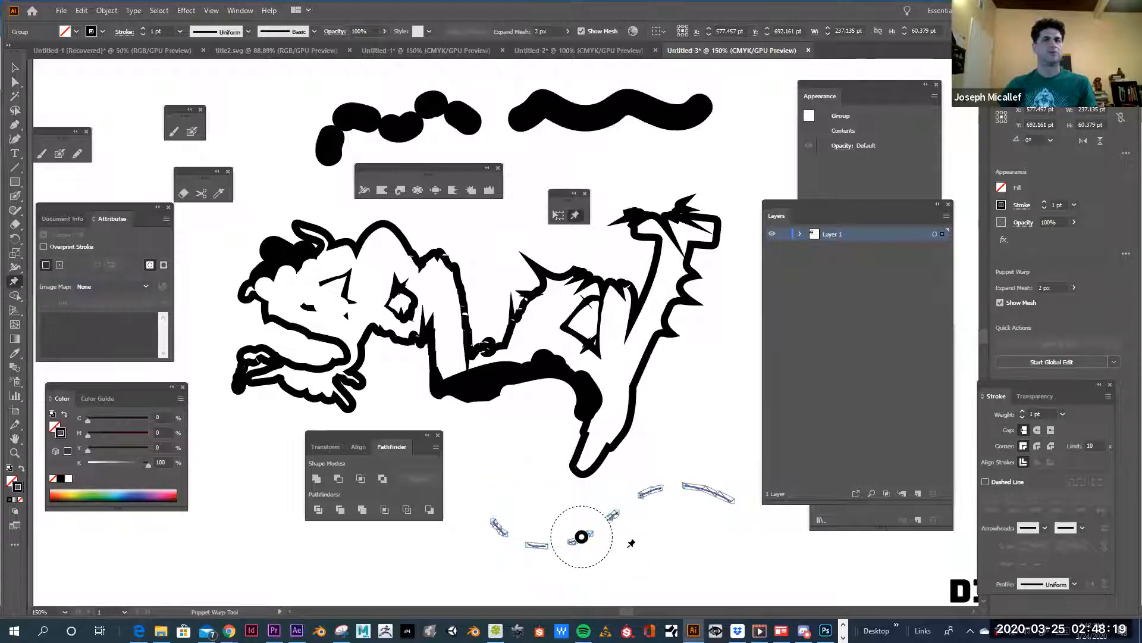
drag(585, 540, 585, 521)
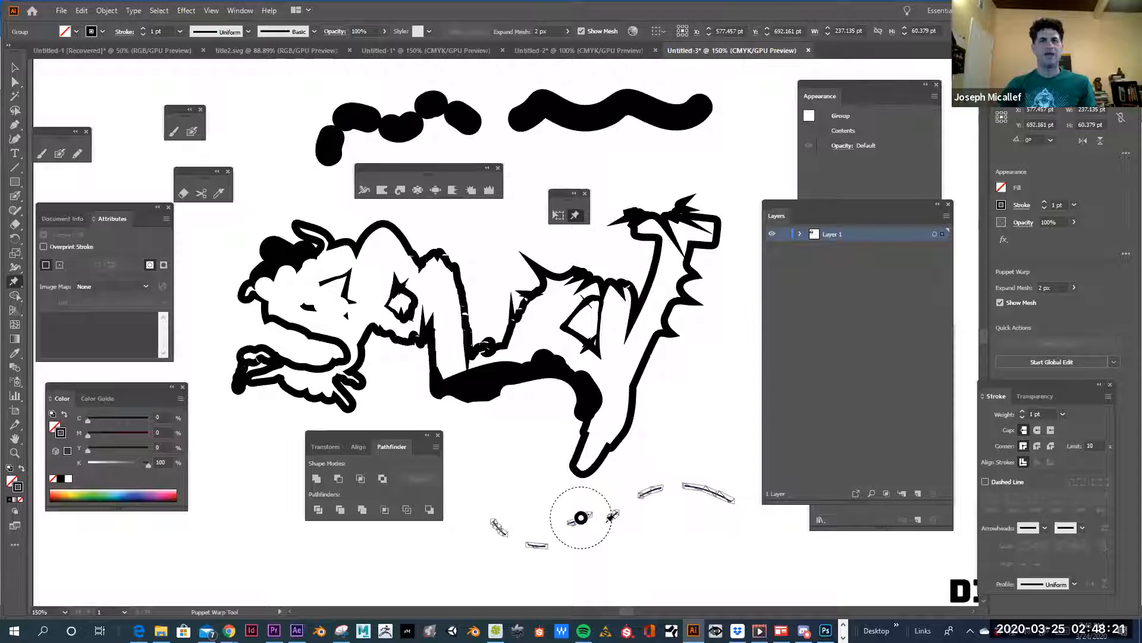
Puppet Warp the lettering group, pulling the black base shape downward and adding a pin just above it, then deselect.
click(15, 67)
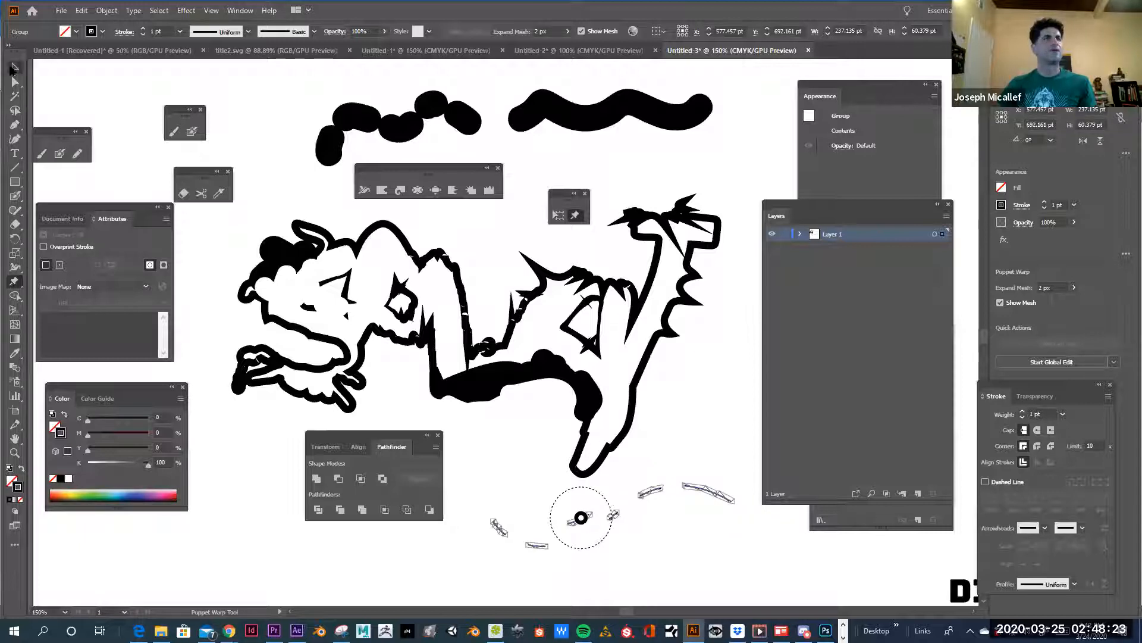
click(458, 395)
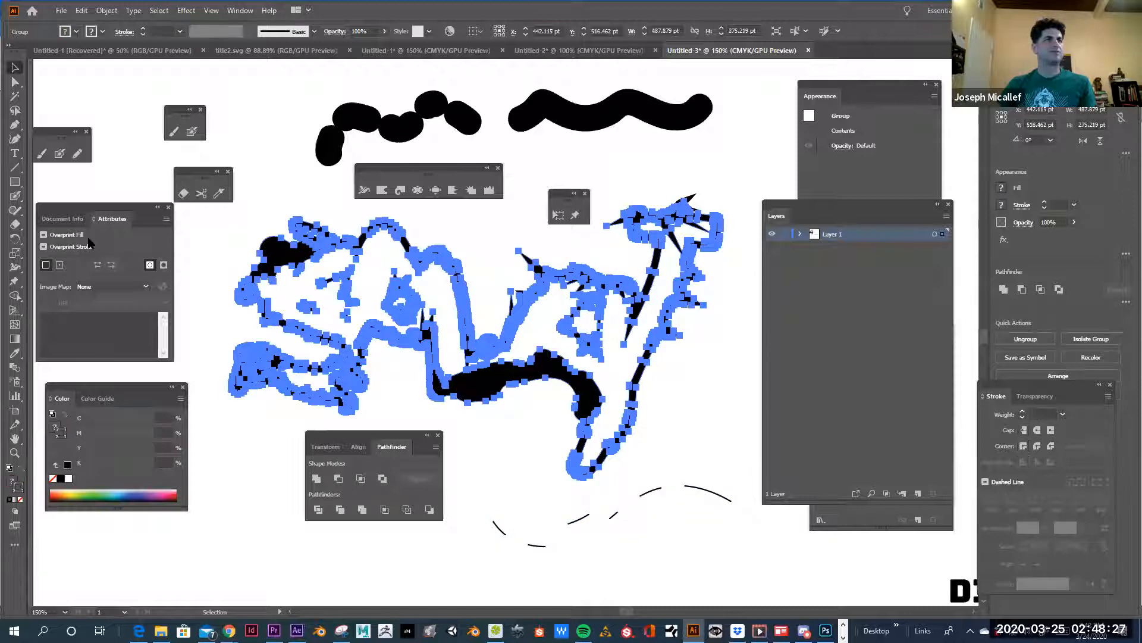
click(15, 281)
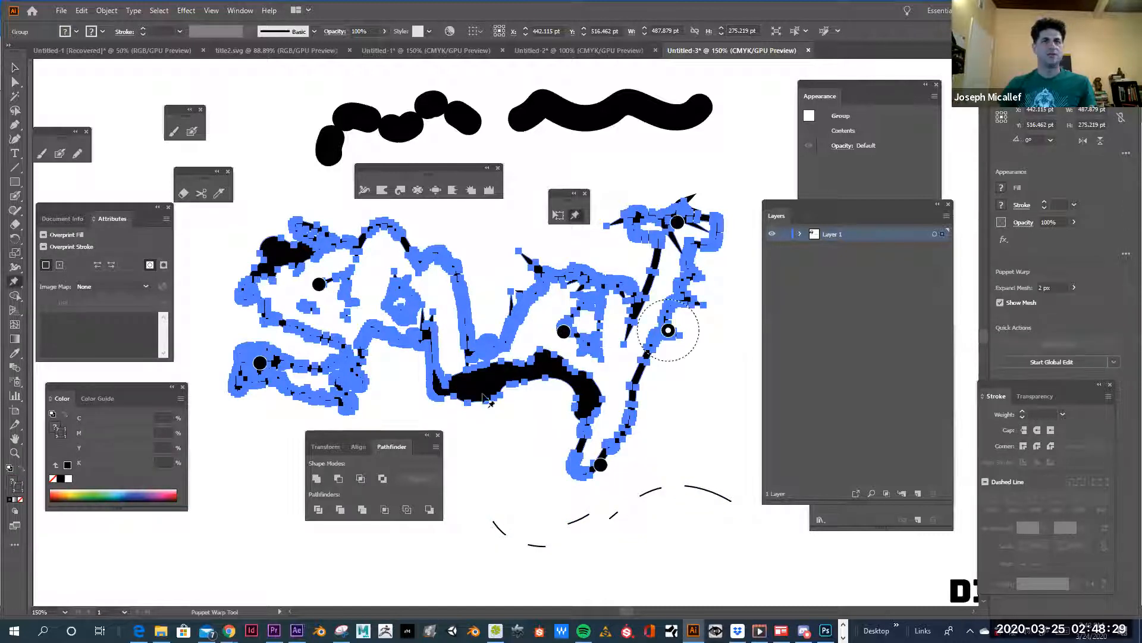
drag(483, 390, 485, 419)
click(477, 379)
click(467, 331)
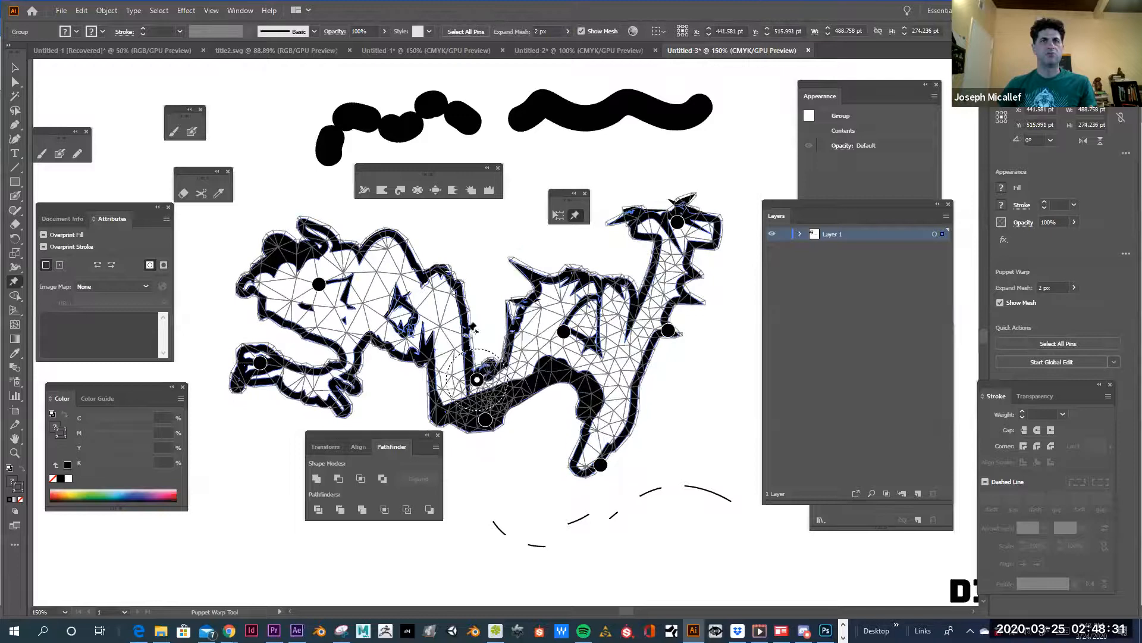
click(523, 342)
key(v)
click(533, 448)
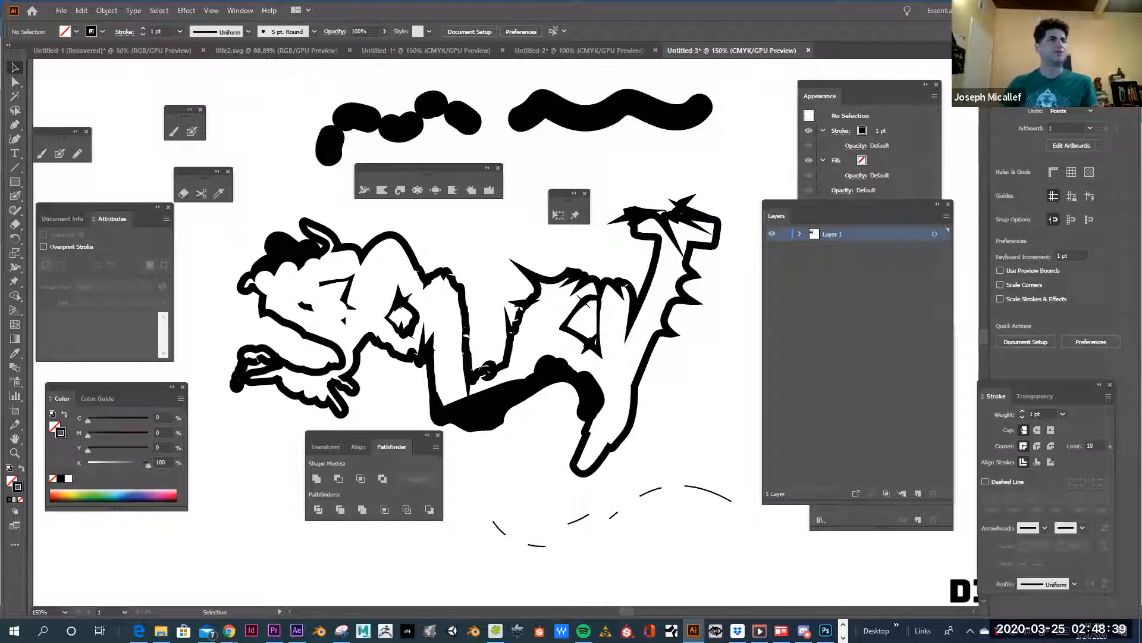
Move the whole lettering group up by about 20 pt and deselect it.
double_click(602, 411)
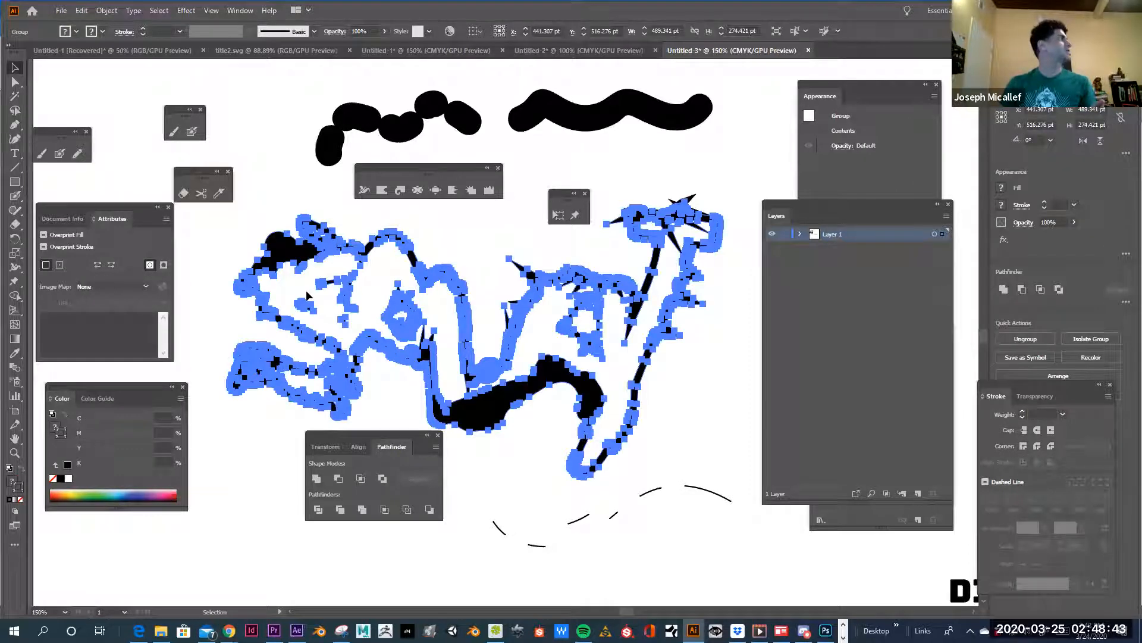
click(551, 449)
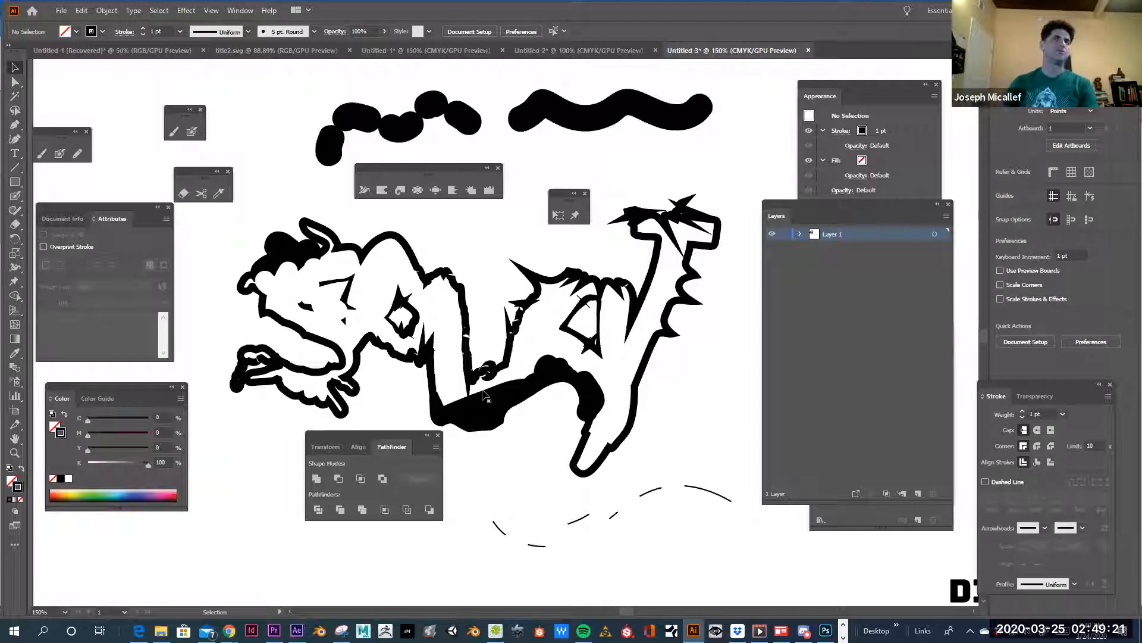
drag(474, 376, 471, 356)
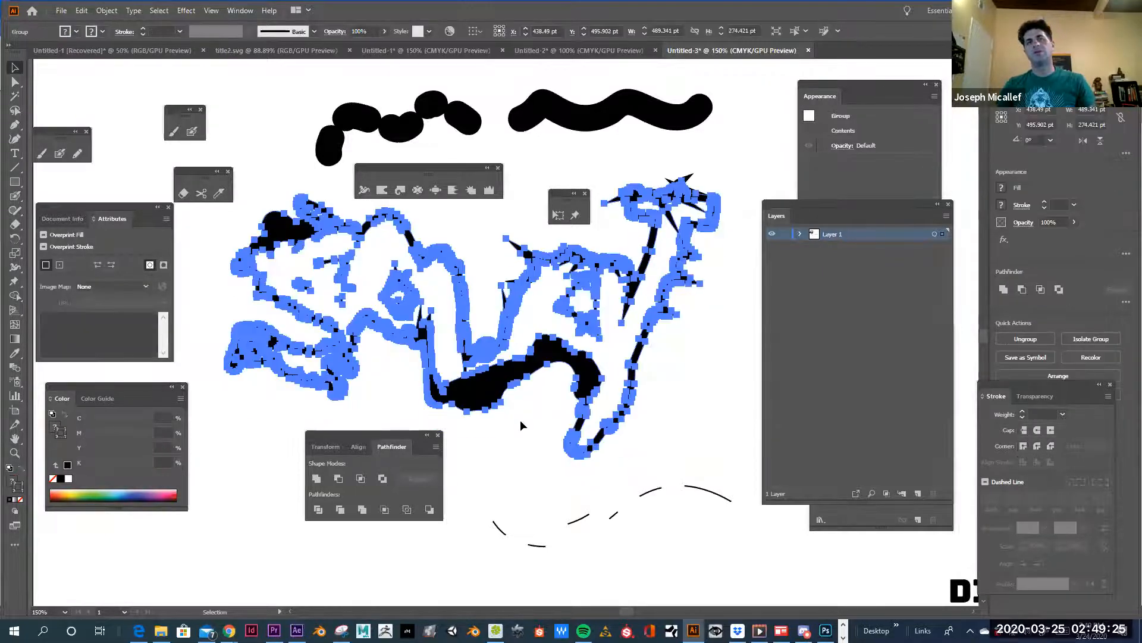
click(534, 386)
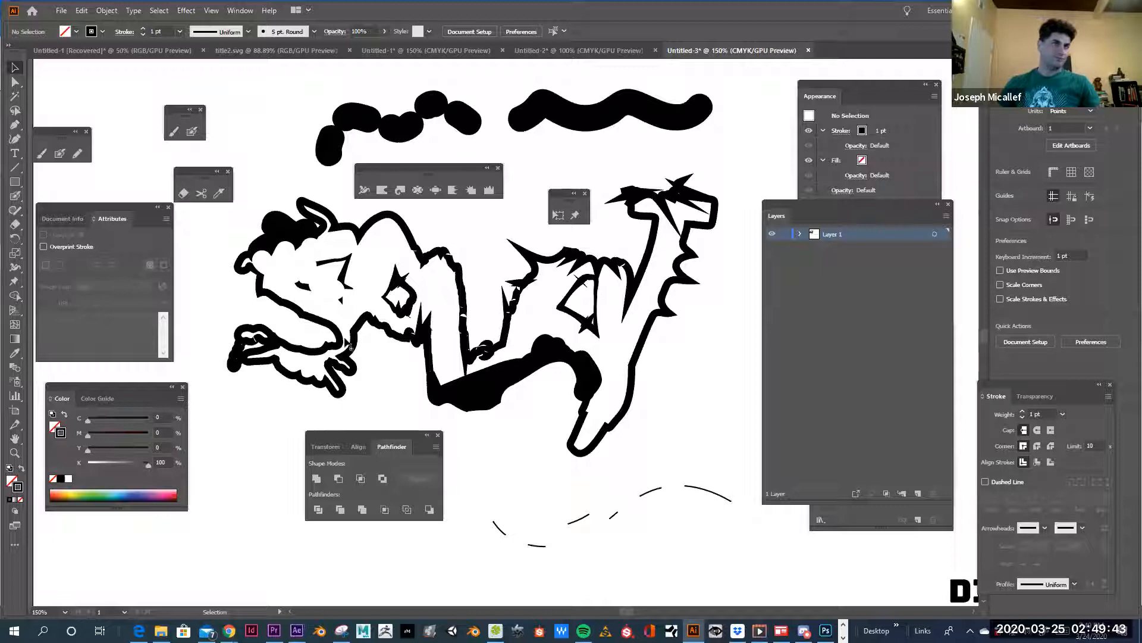
Select the whole lettering group again as the object for the envelope distortion.
click(474, 392)
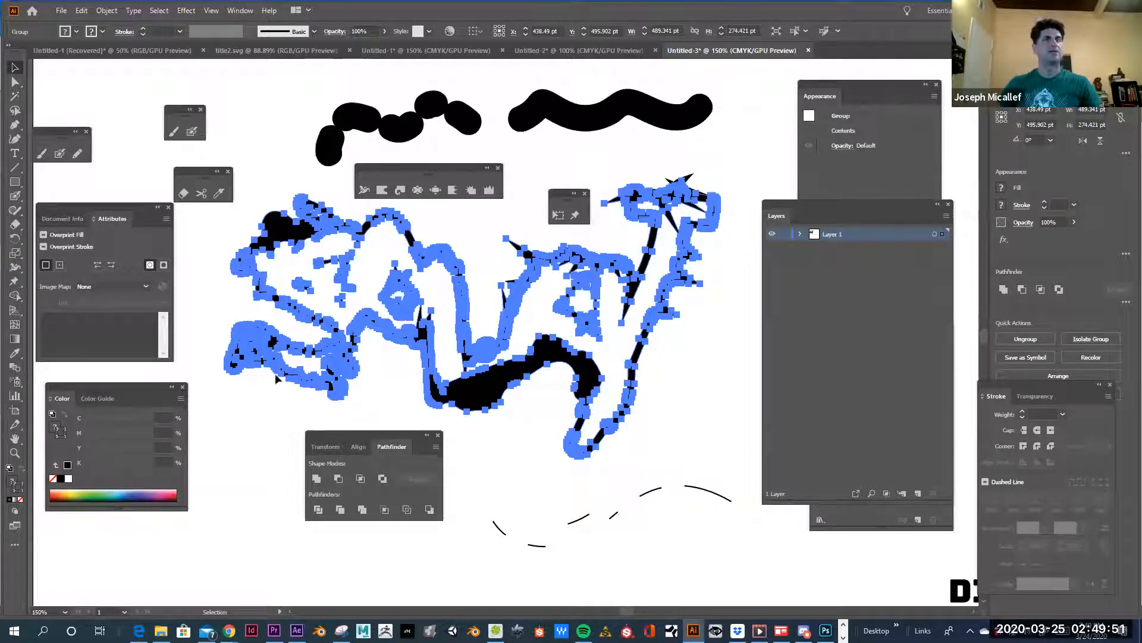
click(487, 426)
click(437, 384)
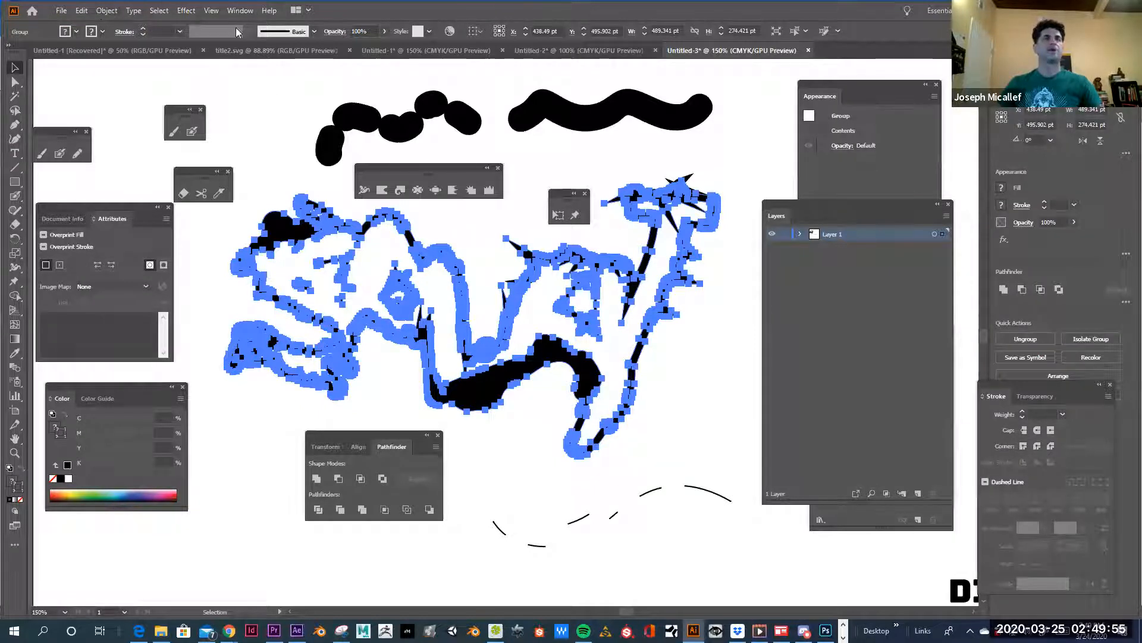
click(97, 13)
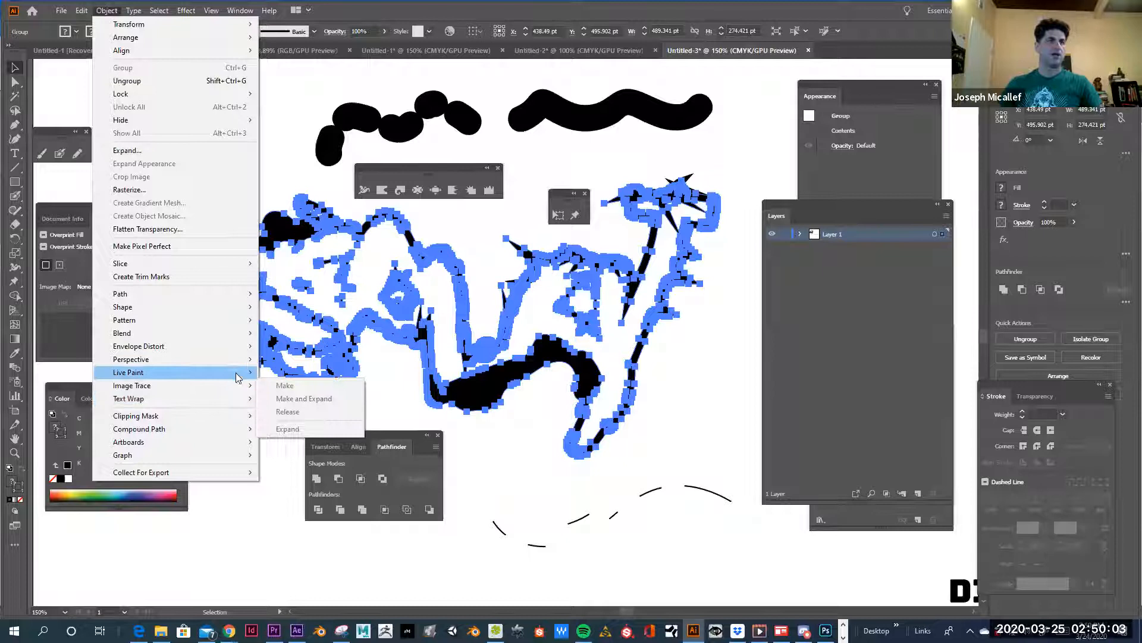
mouse_move(233, 366)
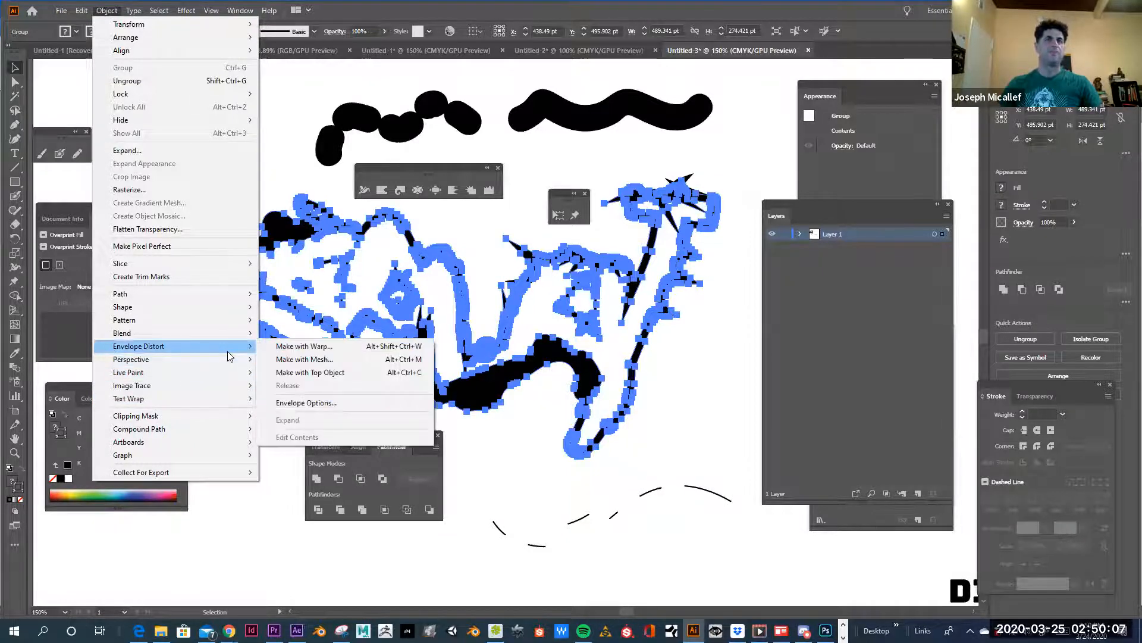
click(299, 351)
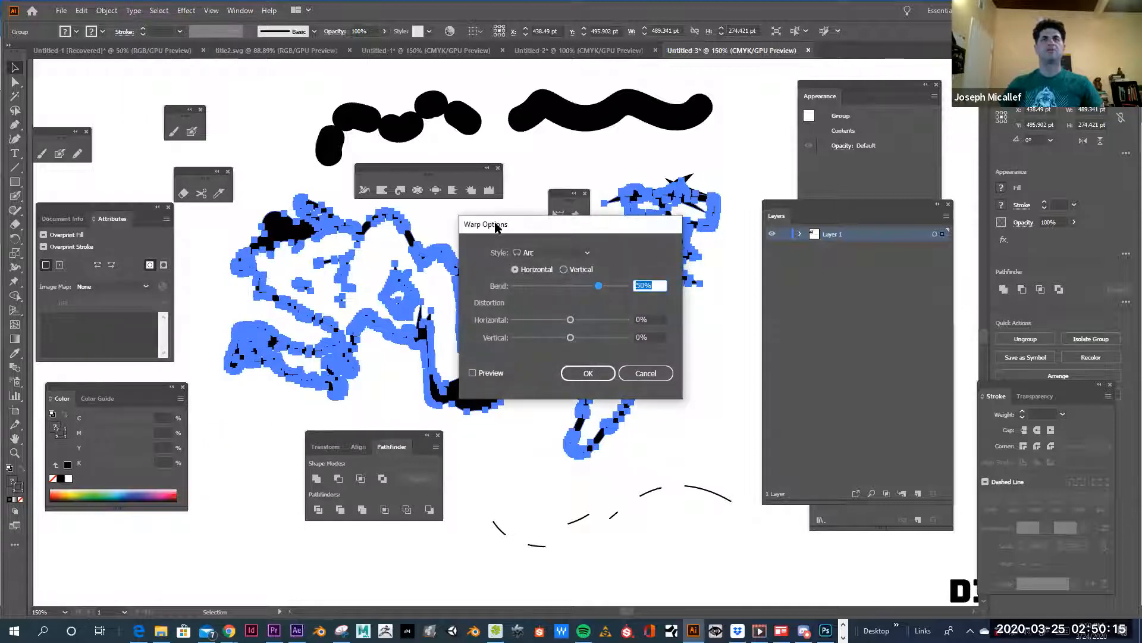
drag(495, 227, 577, 240)
click(554, 386)
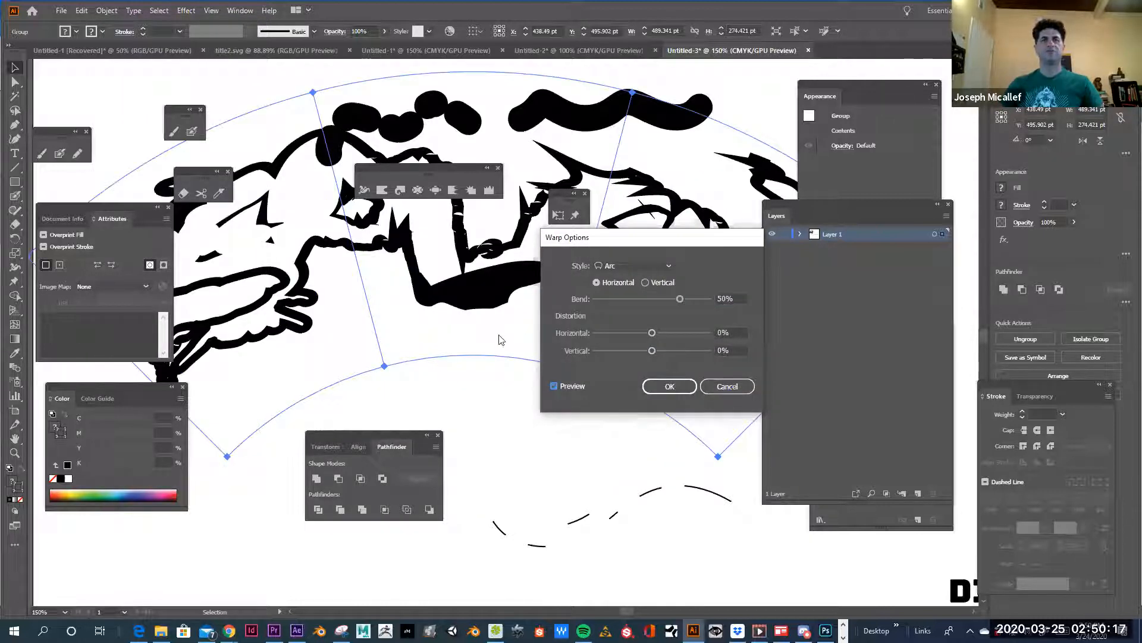
scroll(470, 341, down, 1)
ctrl+alt+super+click(441, 325)
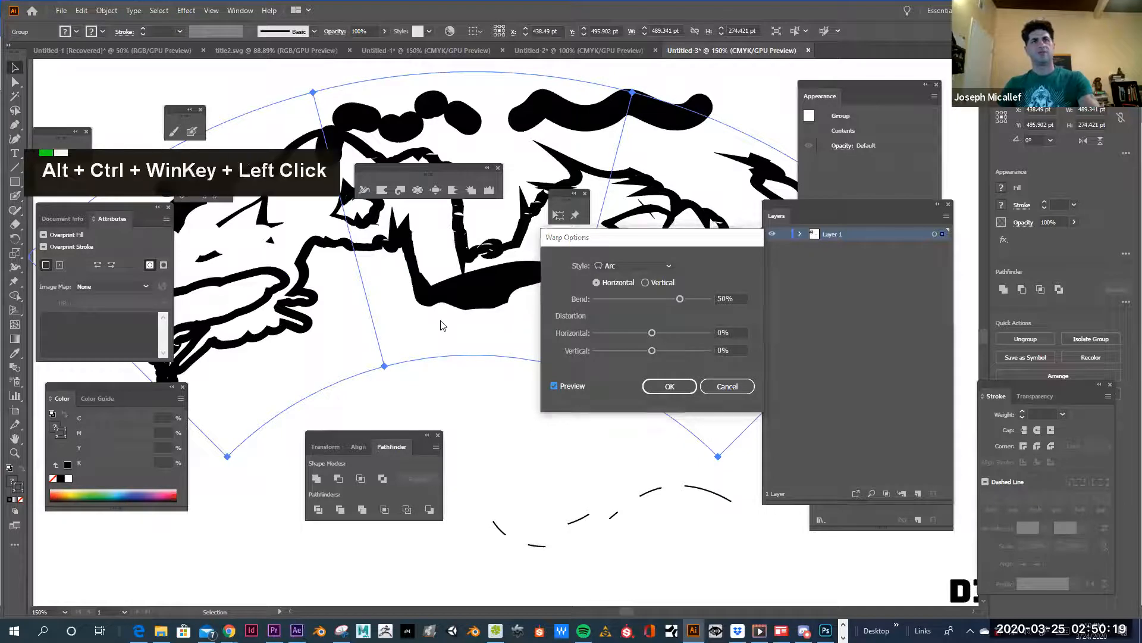
key(ctrl+space)
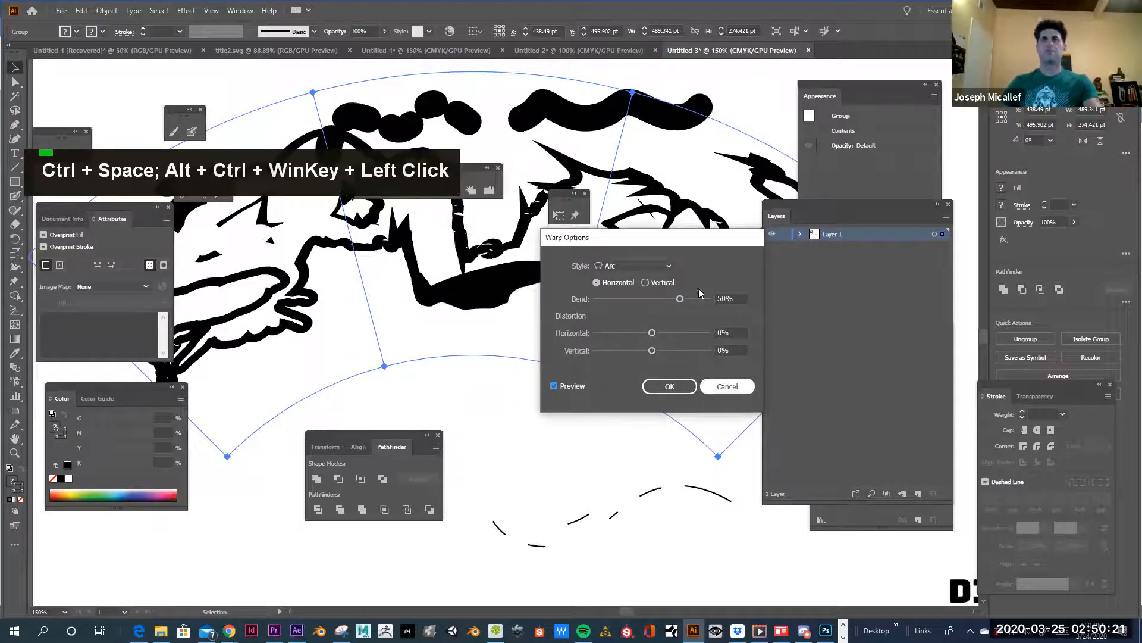
drag(679, 236, 626, 410)
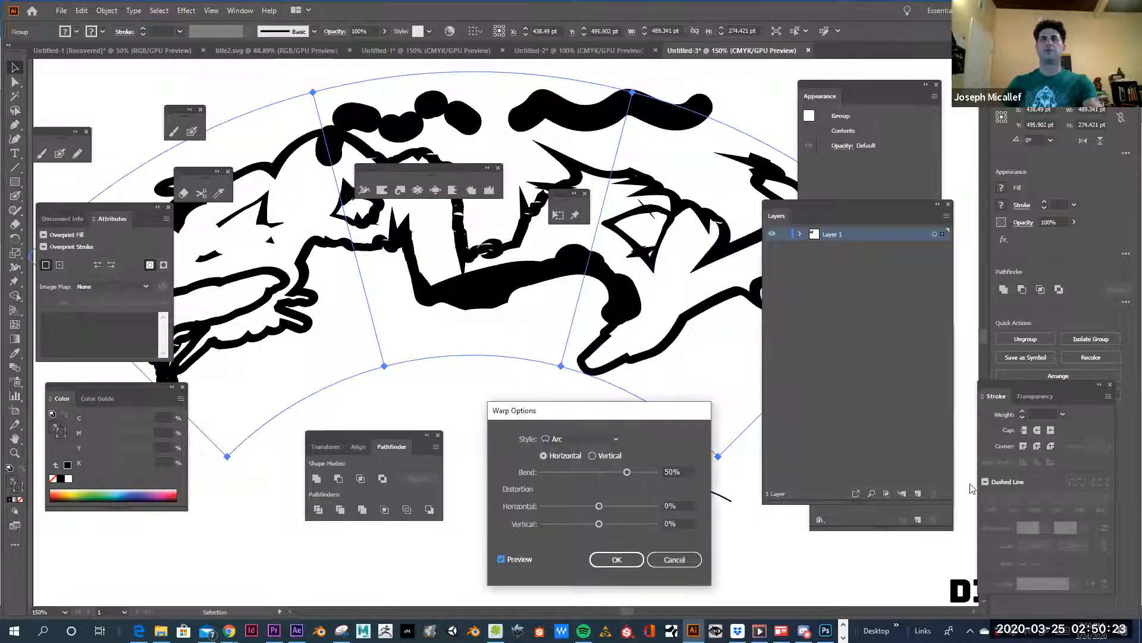
click(680, 558)
Zoom out to 100% and move the Pathfinder and distortion tool panels clear of the lettering.
key(ctrl+alt+space)
ctrl+alt+click(430, 371)
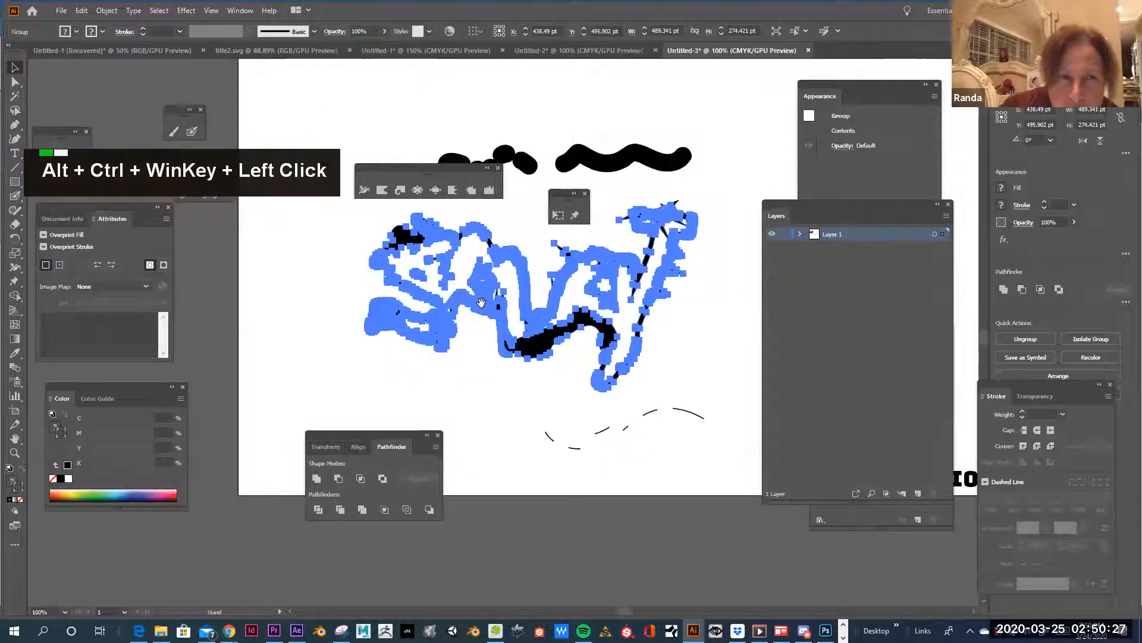
drag(424, 385, 227, 545)
drag(396, 170, 701, 103)
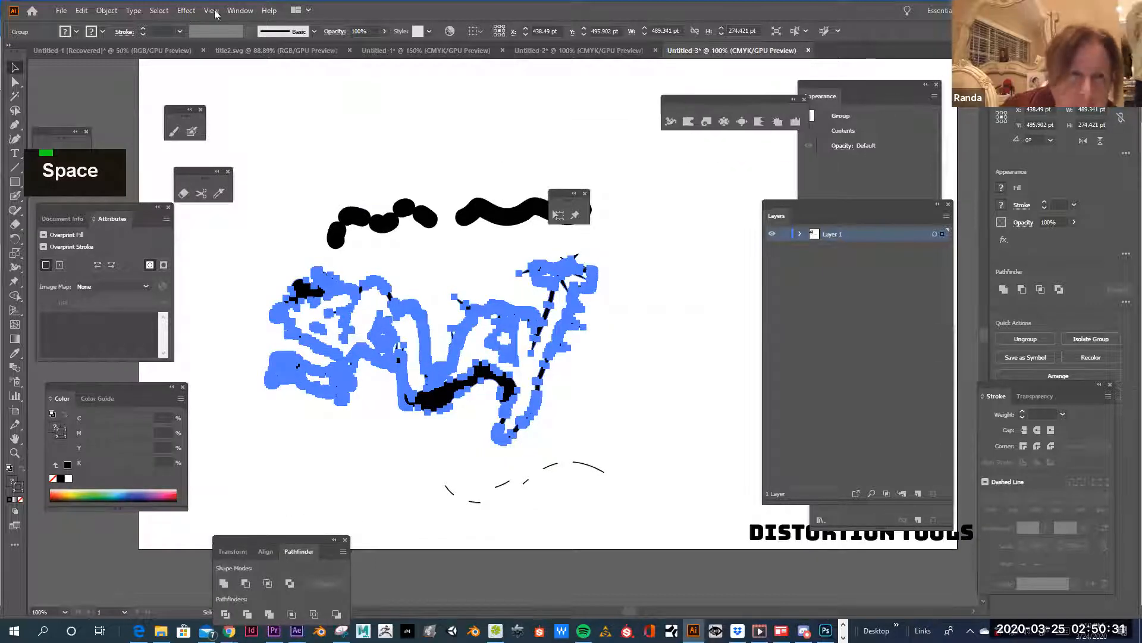
Start an envelope warp on the selected artwork with preview on, trying the Arc style at 10% bend and 22% horizontal distortion.
click(107, 11)
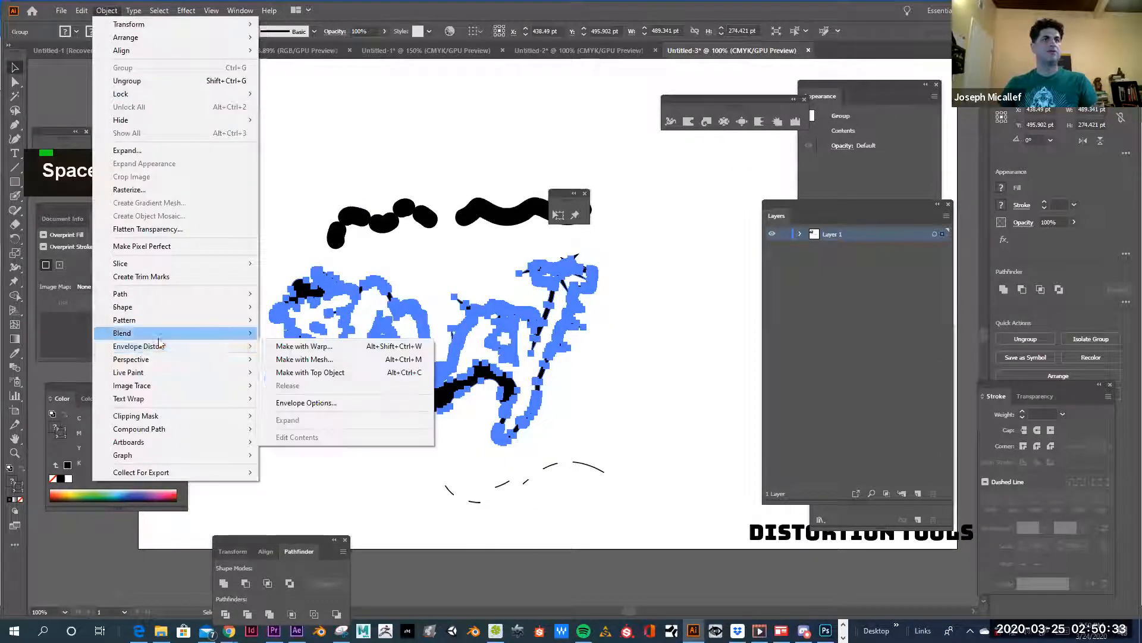
mouse_move(161, 337)
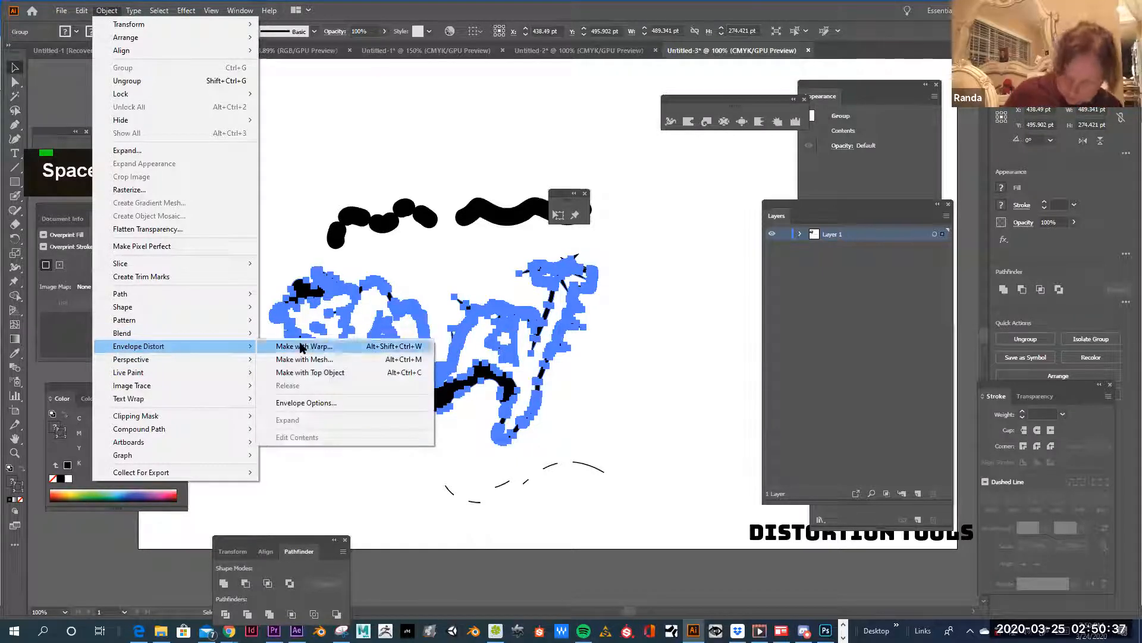
click(305, 346)
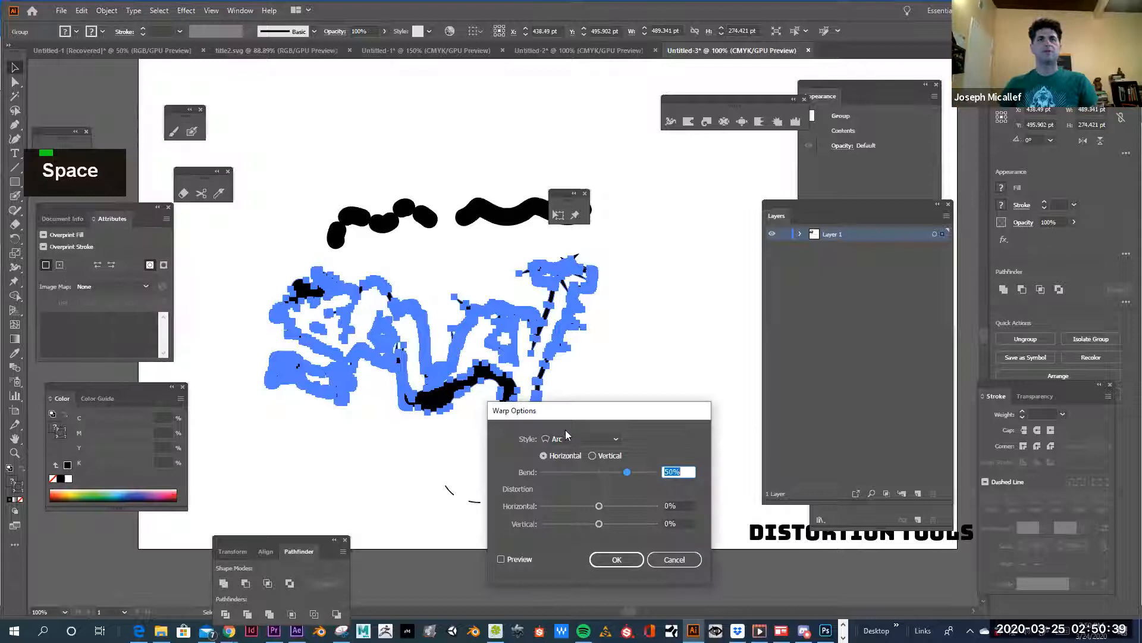
double_click(502, 559)
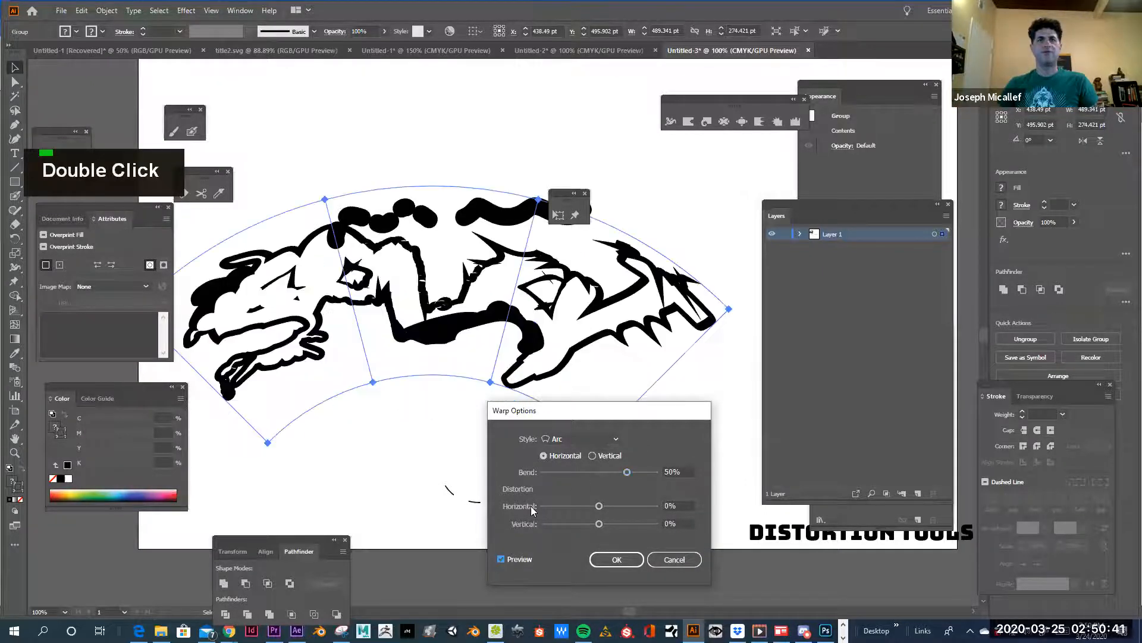
drag(605, 506, 604, 474)
drag(604, 492, 603, 494)
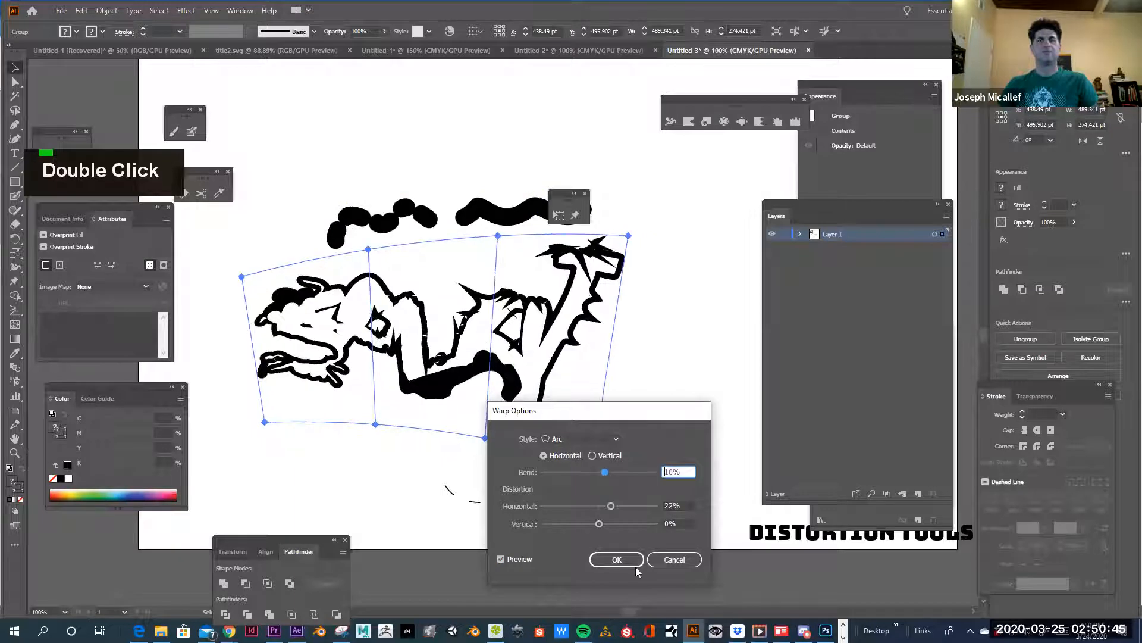
Change the warp to the Fish style with -6% bend, 9% horizontal and -28% vertical distortion, and apply it.
click(574, 439)
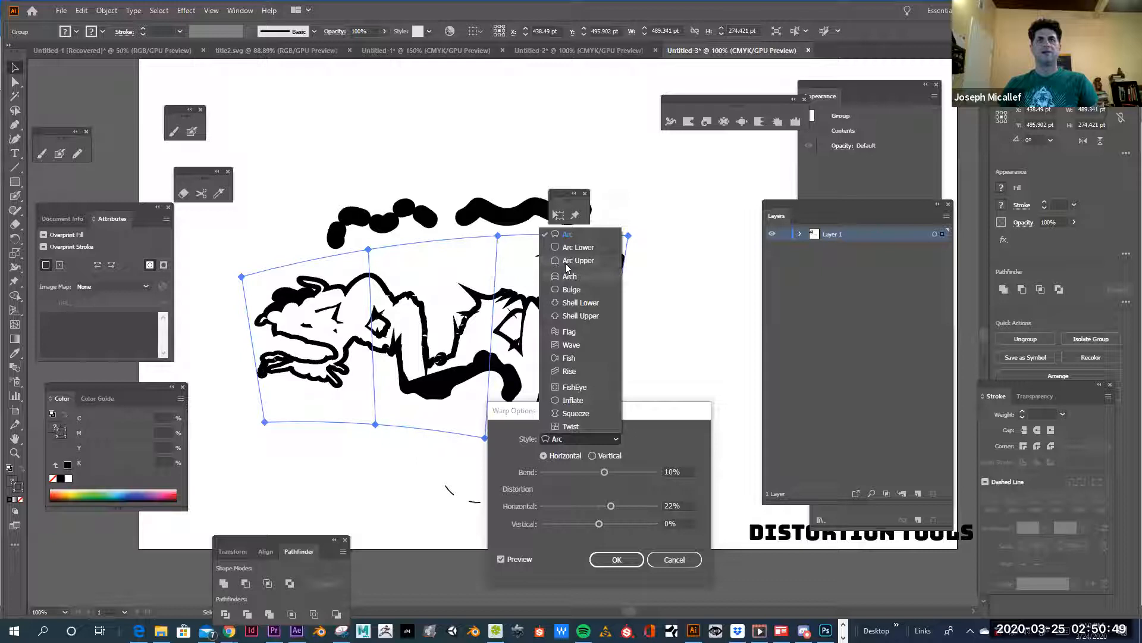
click(567, 358)
drag(604, 472, 604, 506)
drag(639, 472, 594, 472)
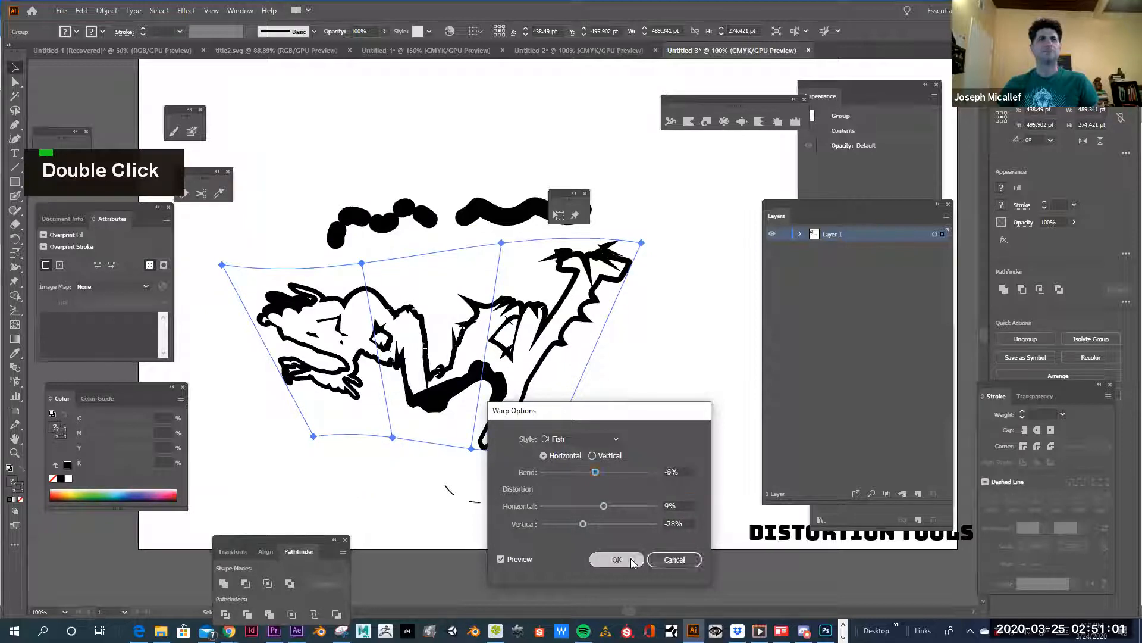
click(617, 560)
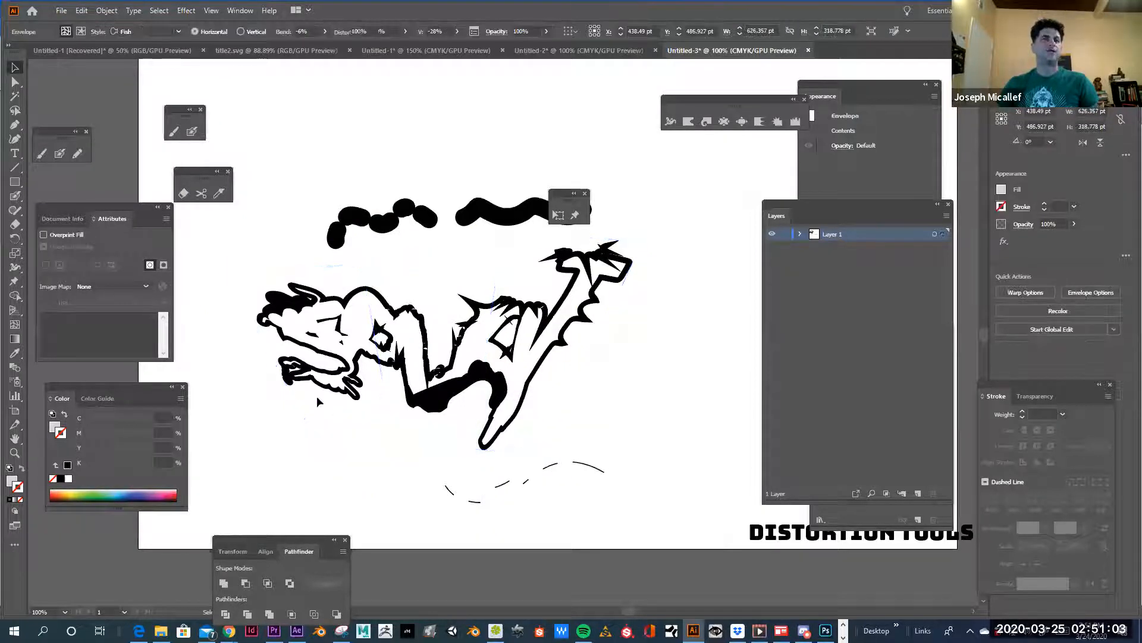
Move the warped artwork down by about 47 pt.
drag(328, 345, 320, 356)
drag(215, 278, 228, 297)
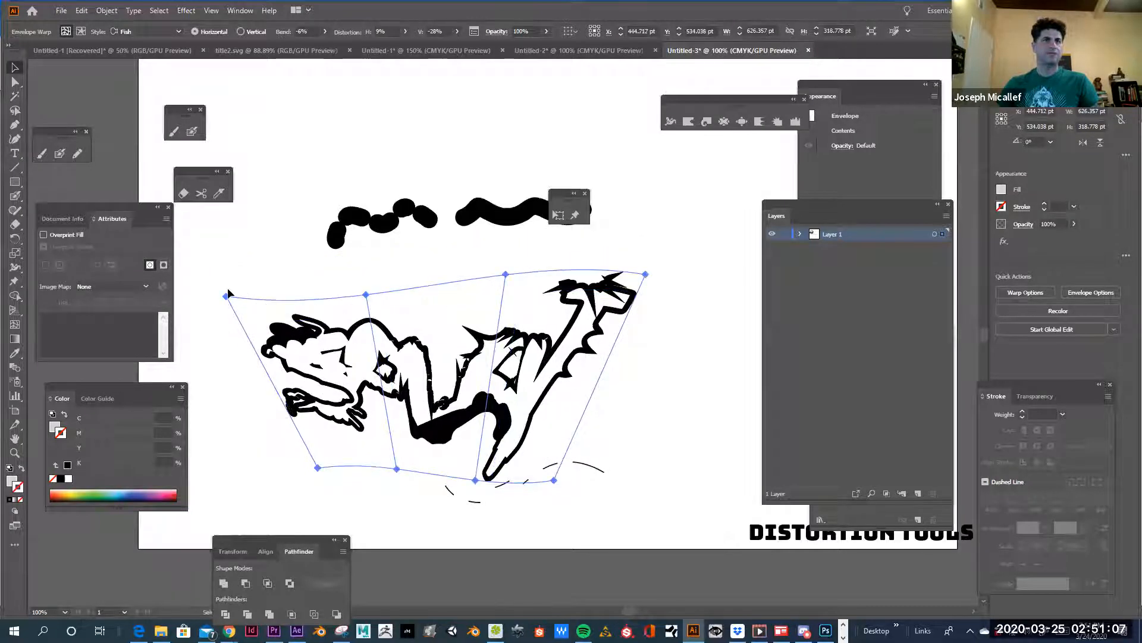
Reshape the envelope's left end with Direct Selection, pulling its upper corner inward and lower corner outward, and shifting the four leftmost mesh points up and left.
click(15, 83)
drag(211, 280, 247, 314)
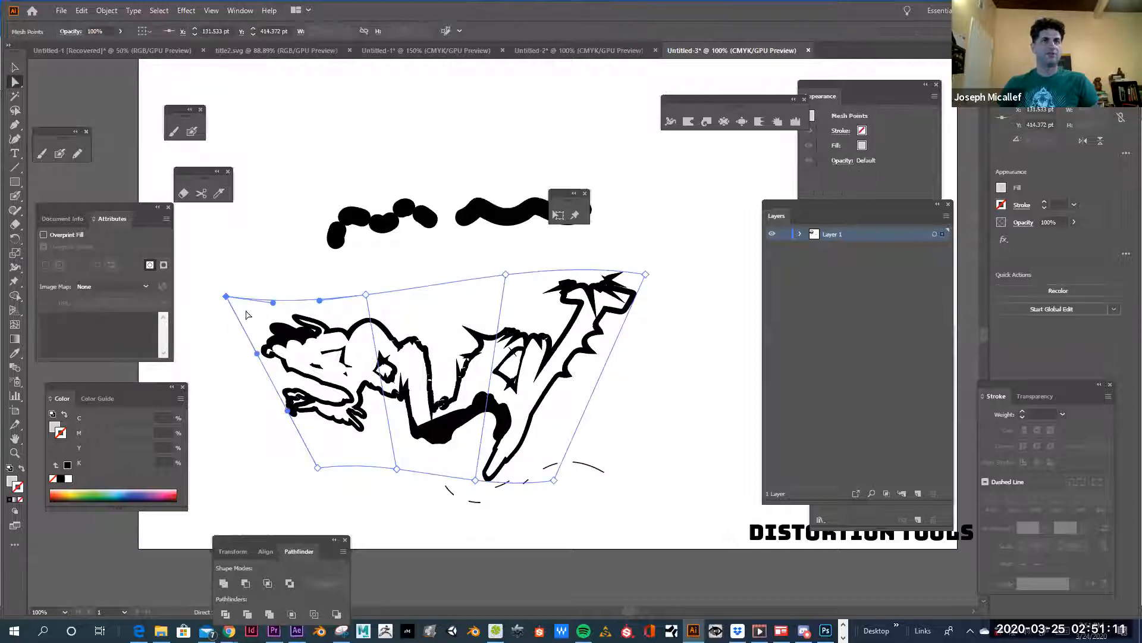
click(226, 299)
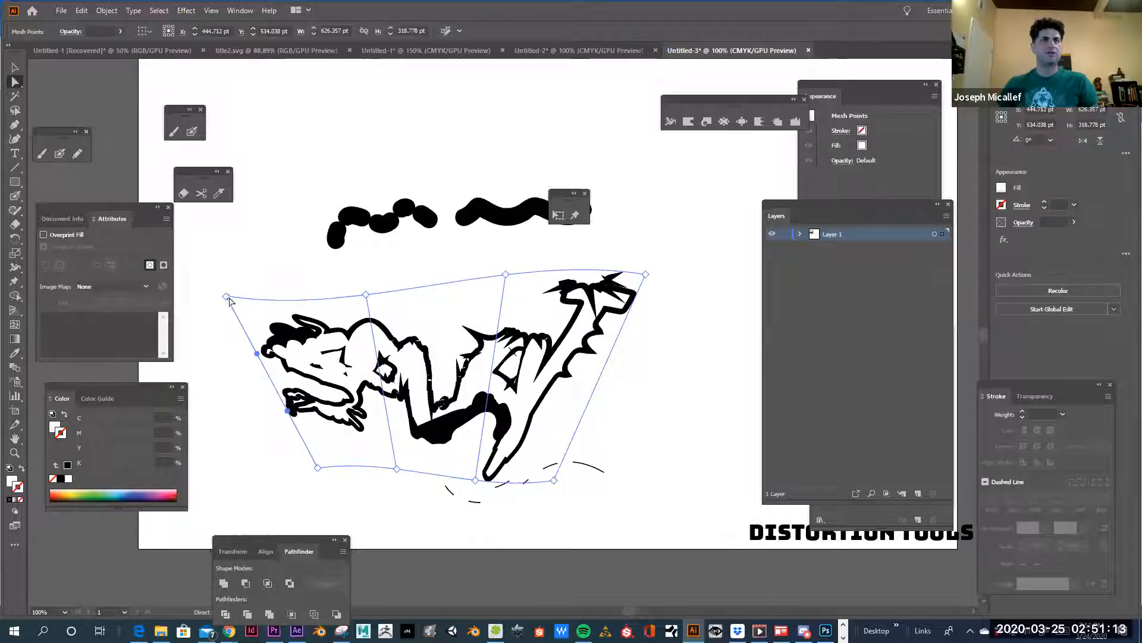
drag(226, 298, 290, 284)
click(318, 467)
drag(318, 467, 259, 502)
click(397, 469)
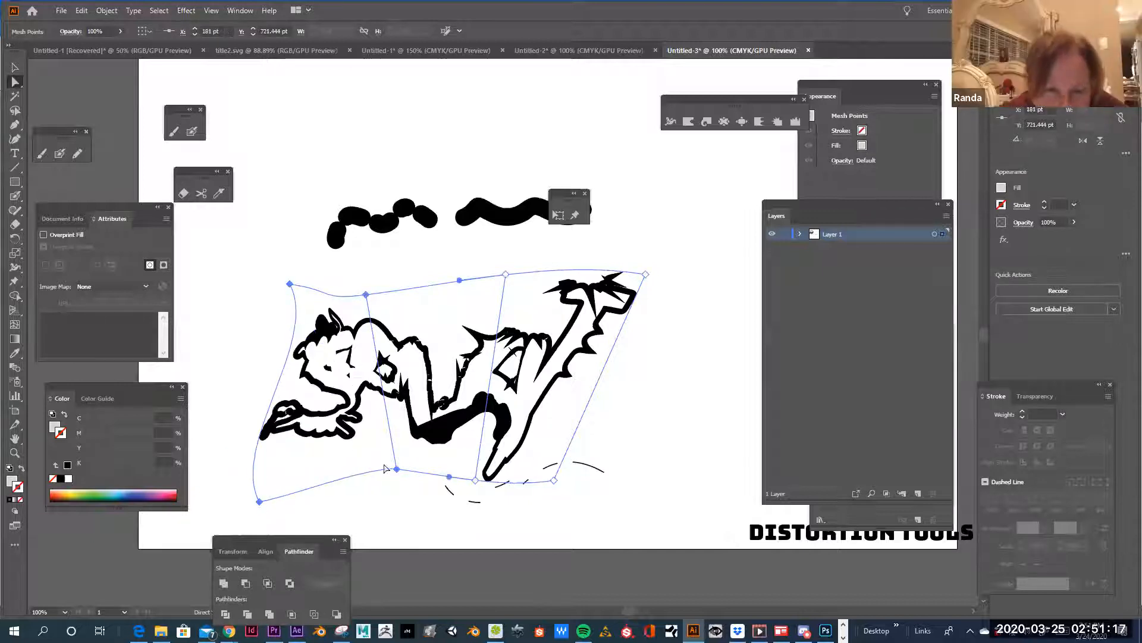
drag(400, 474, 351, 442)
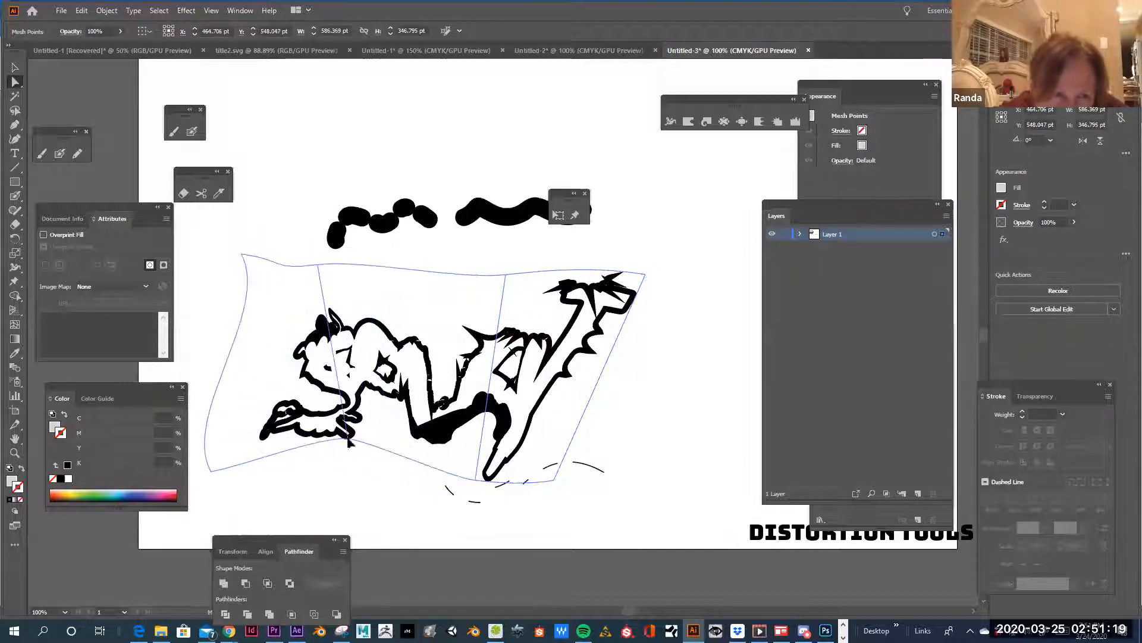
Try pulling the third column of envelope mesh points to the left, and undo those point moves.
drag(476, 485, 409, 499)
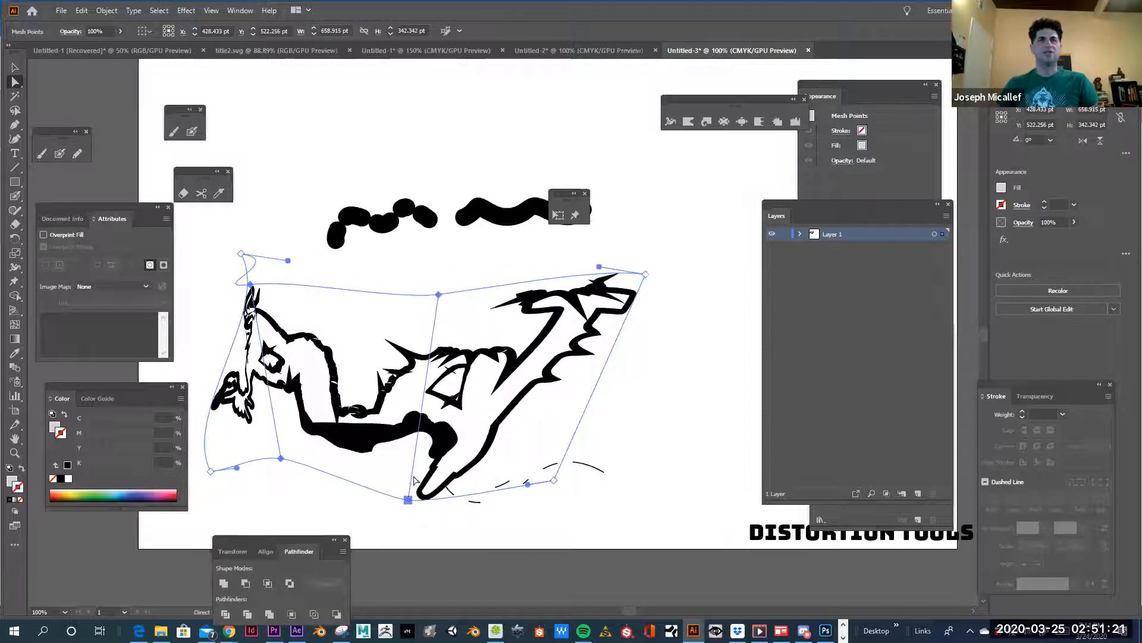
drag(250, 282, 269, 299)
key(ctrl+z)
key(ctrl+z)
key(ctrl+z)
key(ctrl+z)
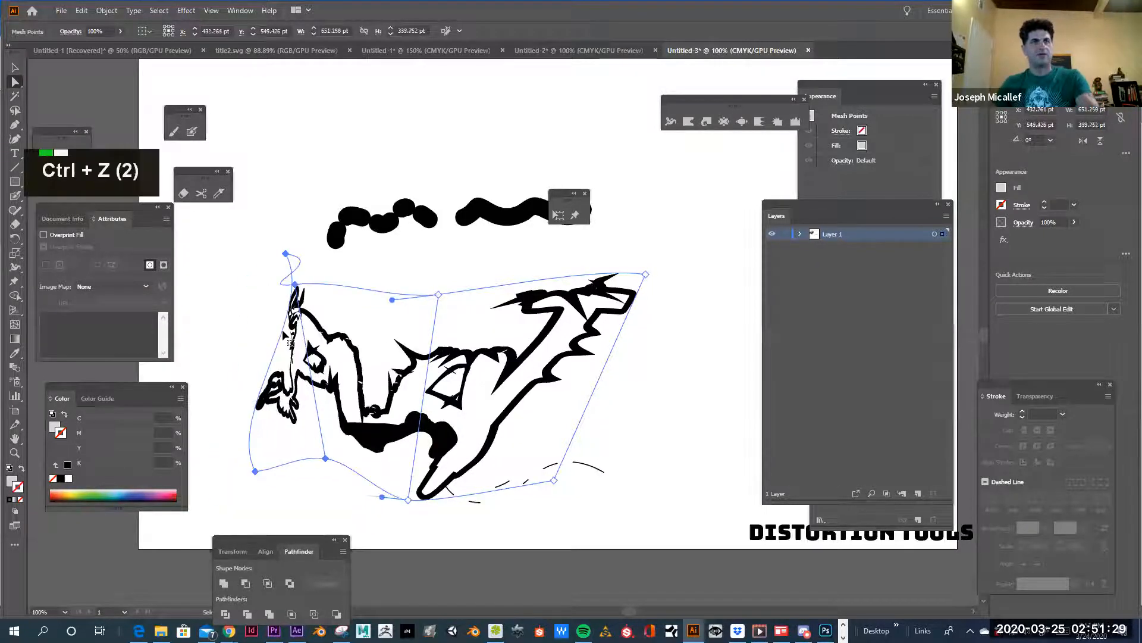
Bend the envelope's top edge at its third mesh point by angling the handle upward and pulling the point down.
click(506, 274)
drag(460, 280, 441, 247)
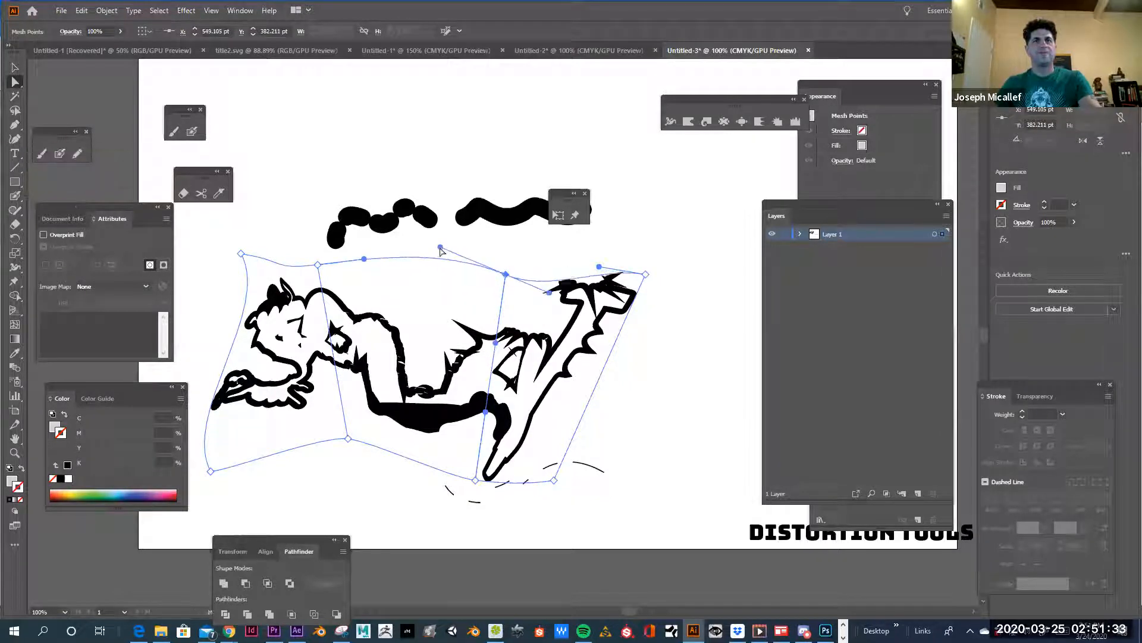
drag(505, 274, 483, 317)
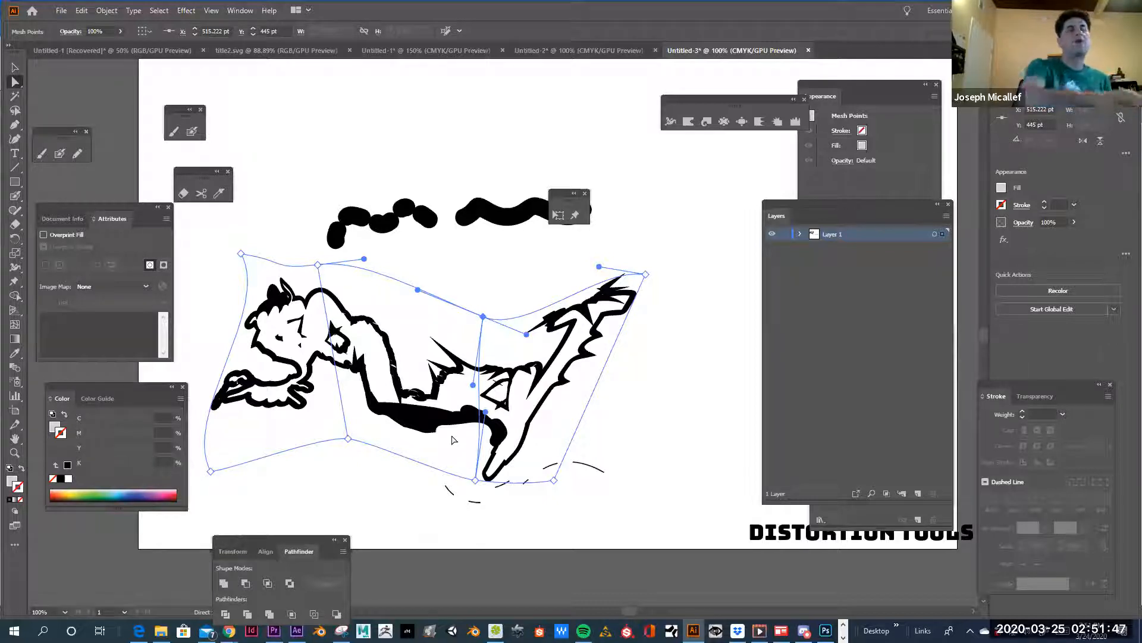
Deselect the mesh point and reselect the warped artwork's envelope by its black base shape.
click(107, 10)
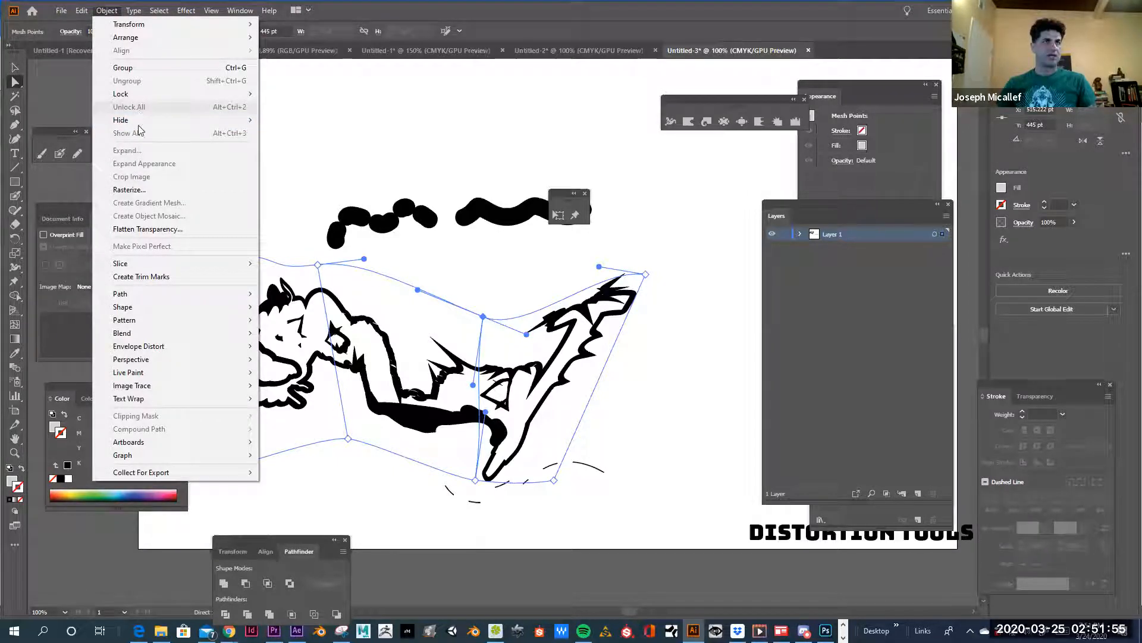
mouse_move(168, 299)
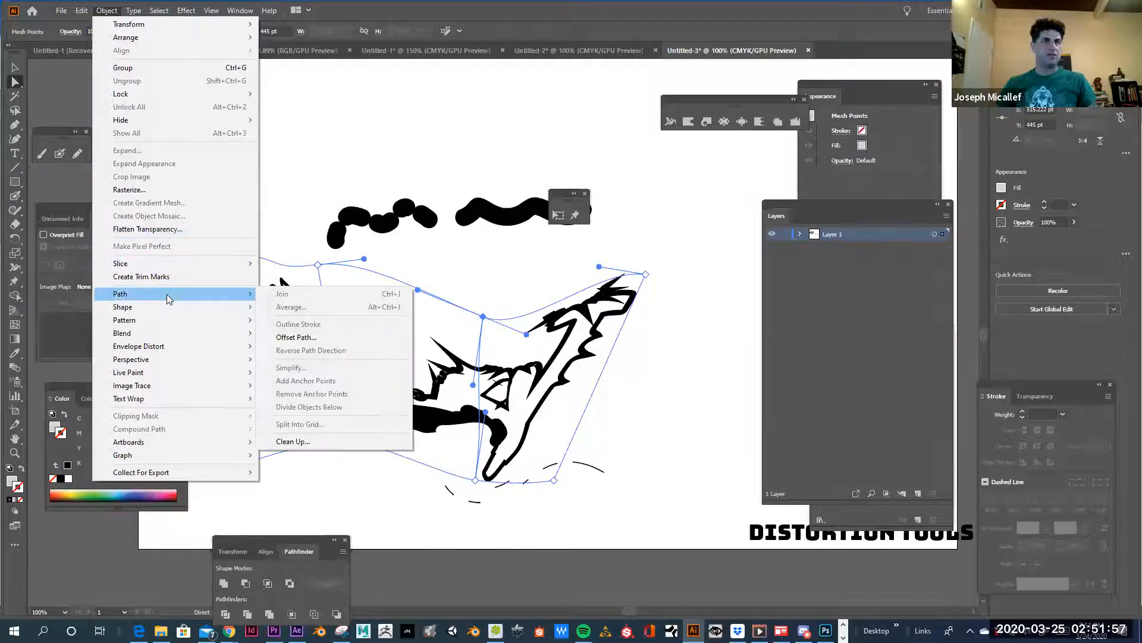
click(667, 474)
click(494, 423)
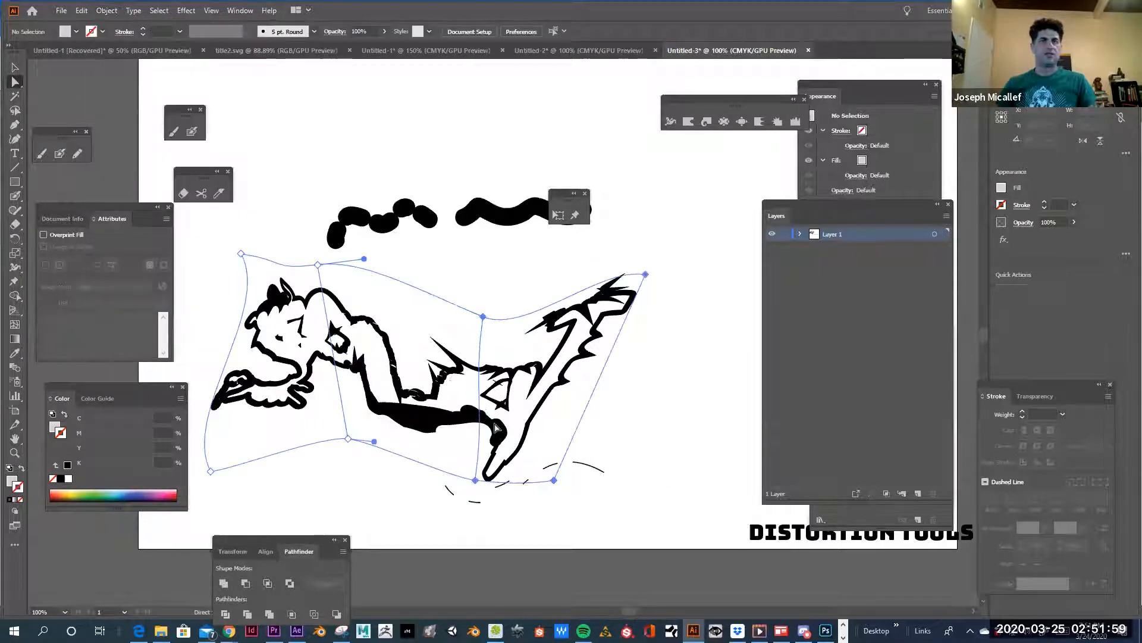
Expand the envelope distortion into ordinary paths, select the resulting compound path to examine its anchors, and deselect it.
click(111, 10)
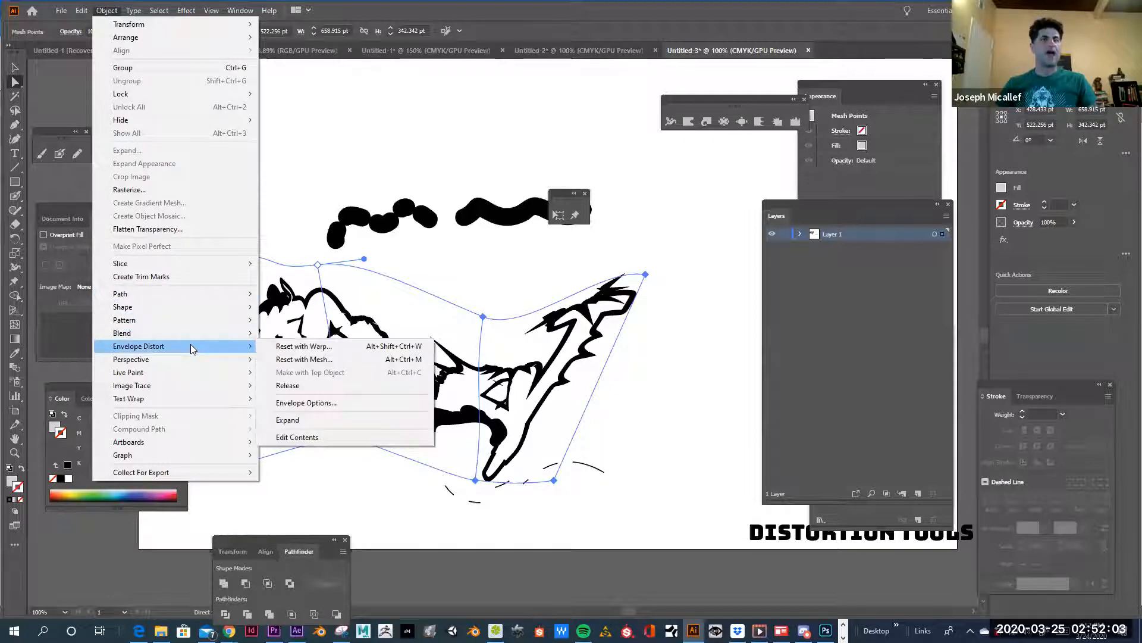
mouse_move(226, 346)
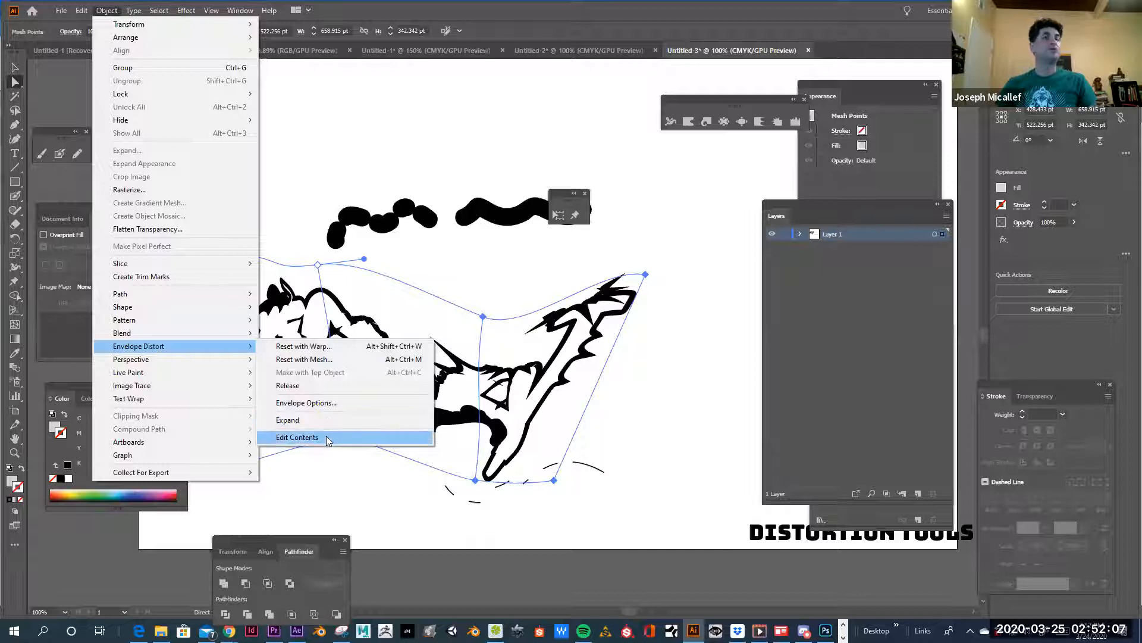
click(315, 421)
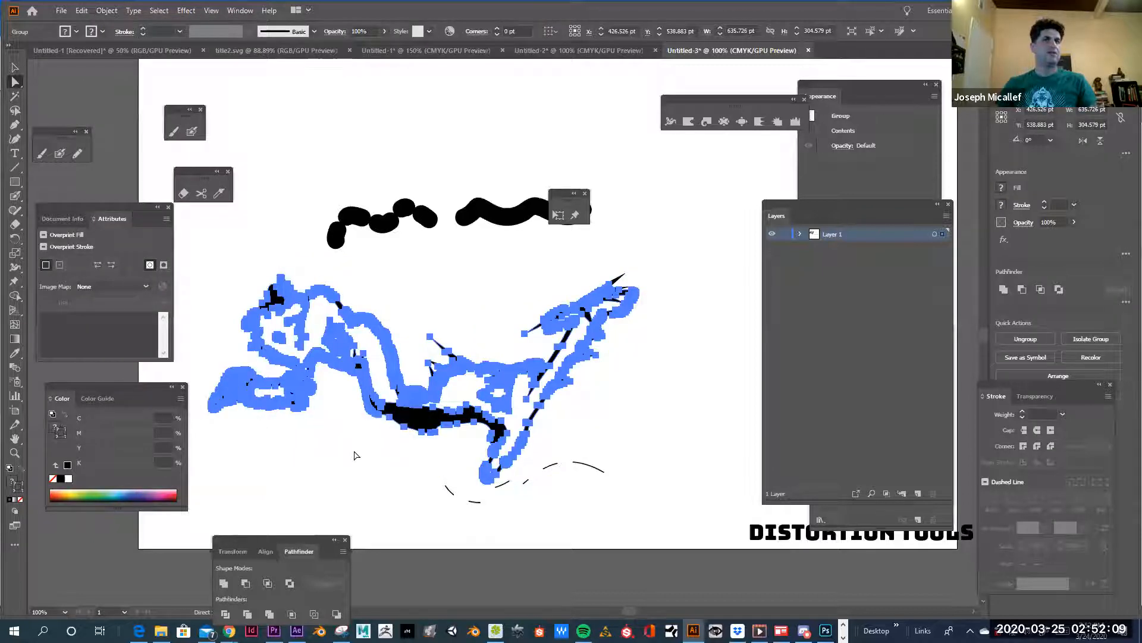
click(383, 426)
click(404, 418)
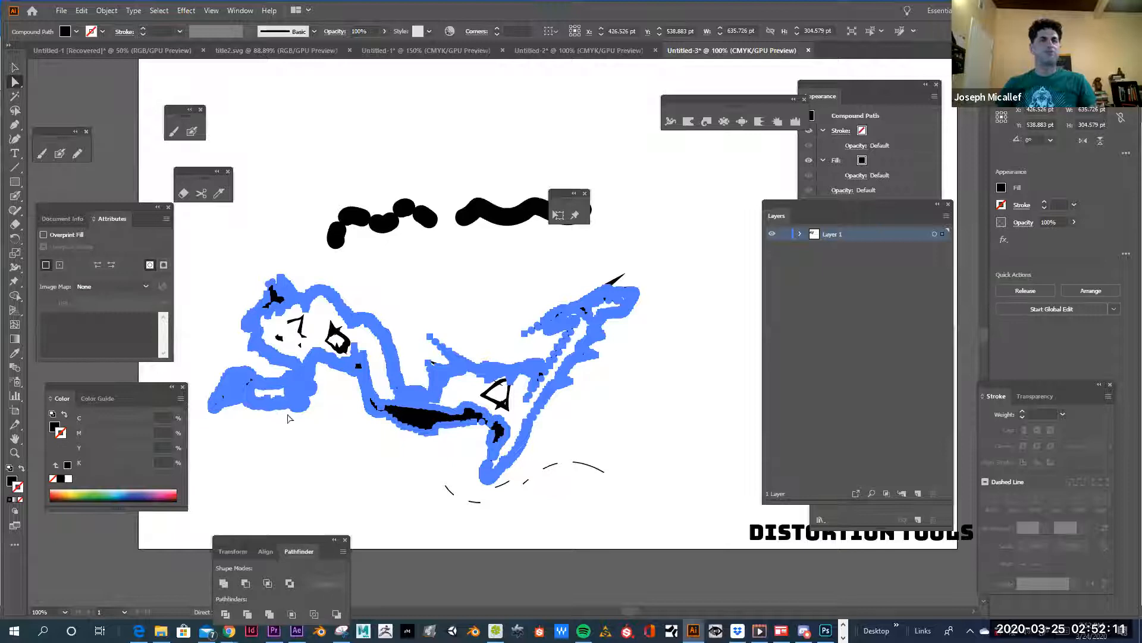
click(431, 461)
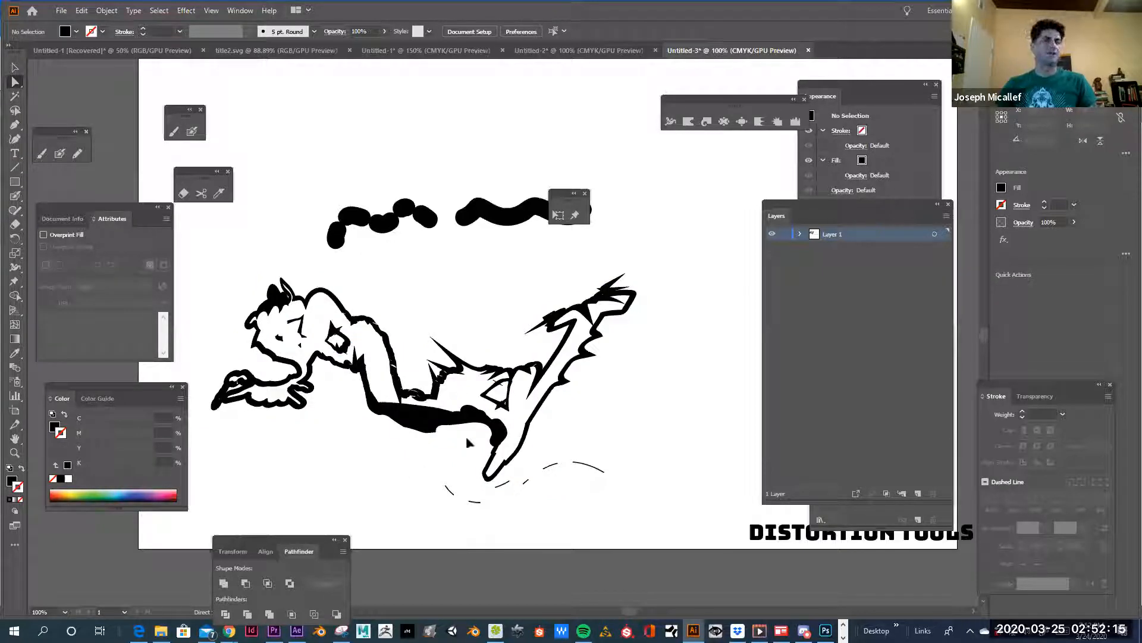
Undo the envelope expansion to return to the live envelope.
key(ctrl+z)
key(ctrl+z)
key(ctrl+z)
key(ctrl+z)
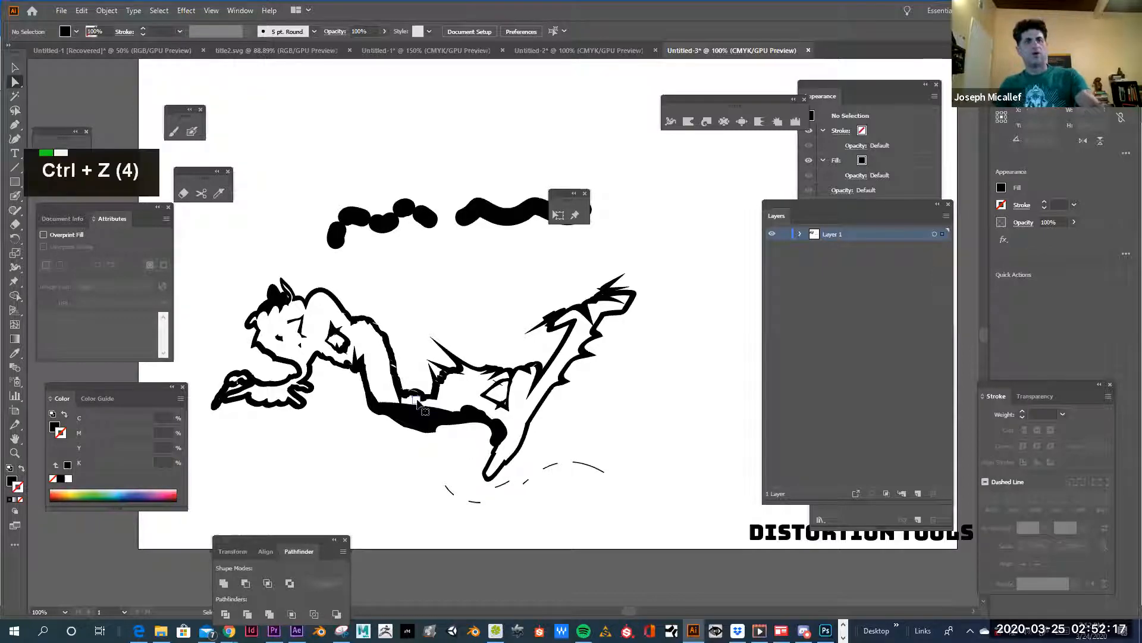
Open the envelope's contents for editing, pull the anchors along the black base shape's lower edge downward, and deselect.
click(107, 10)
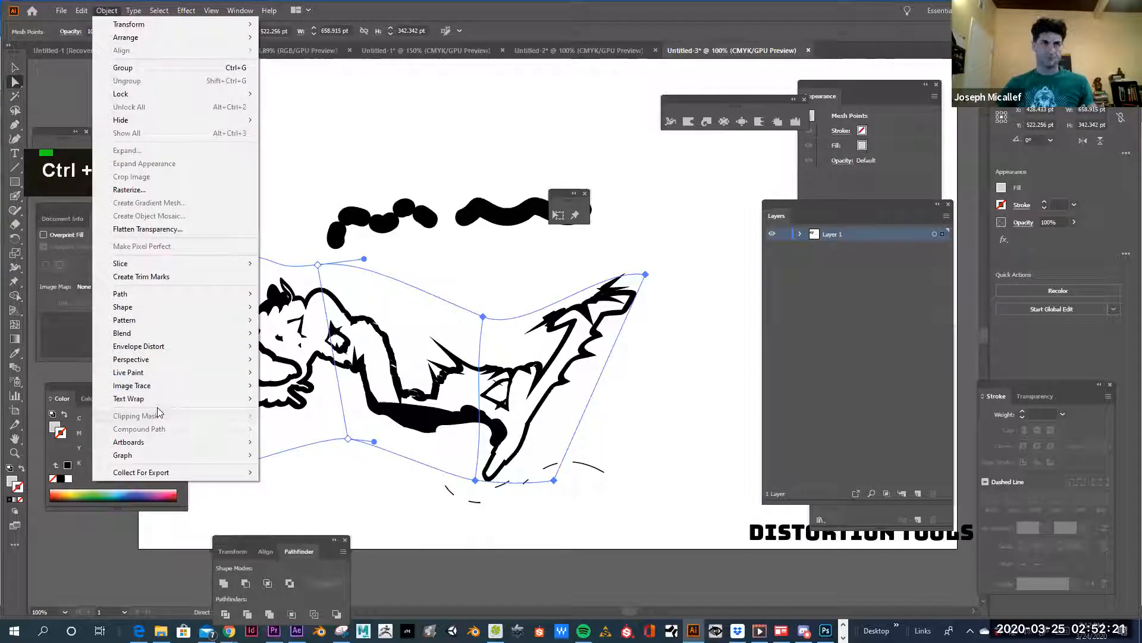
mouse_move(161, 347)
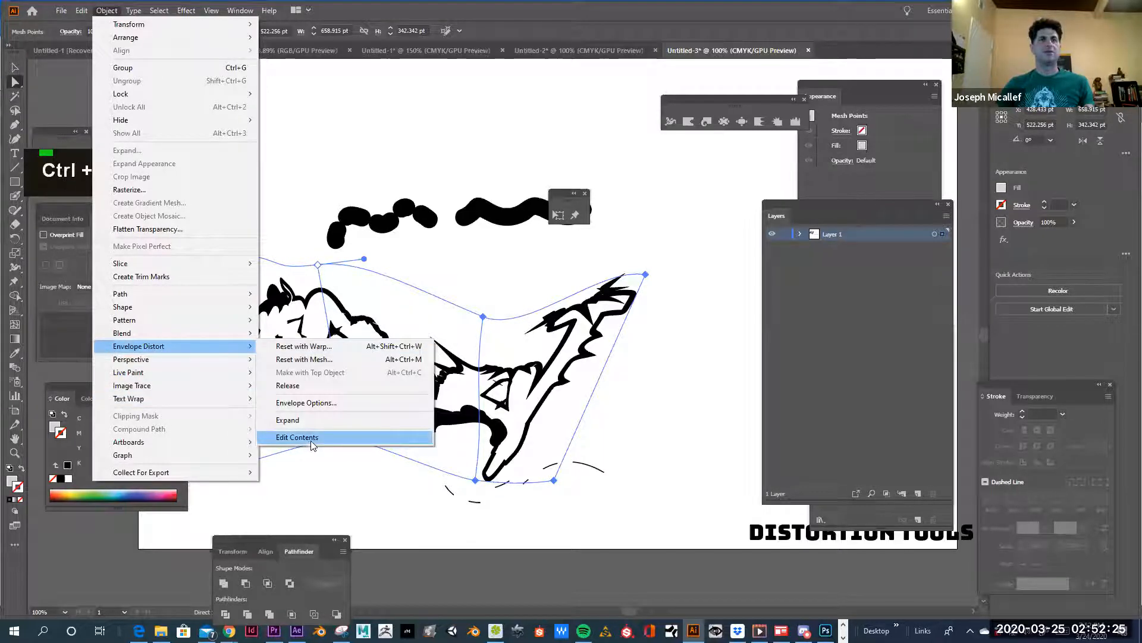
click(311, 443)
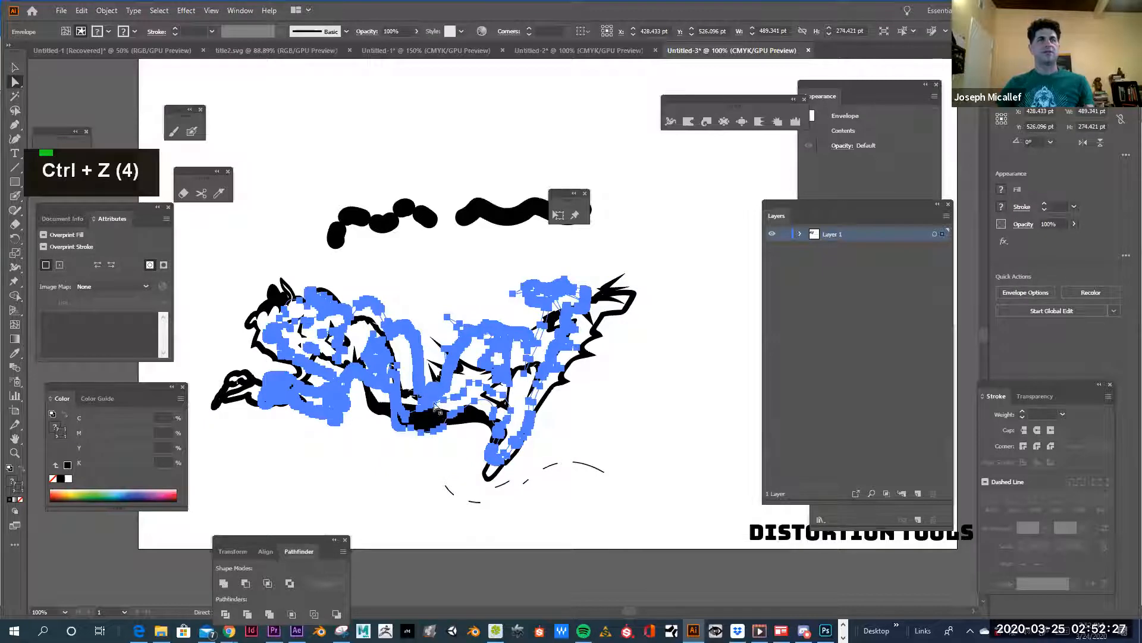
ctrl+click(433, 374)
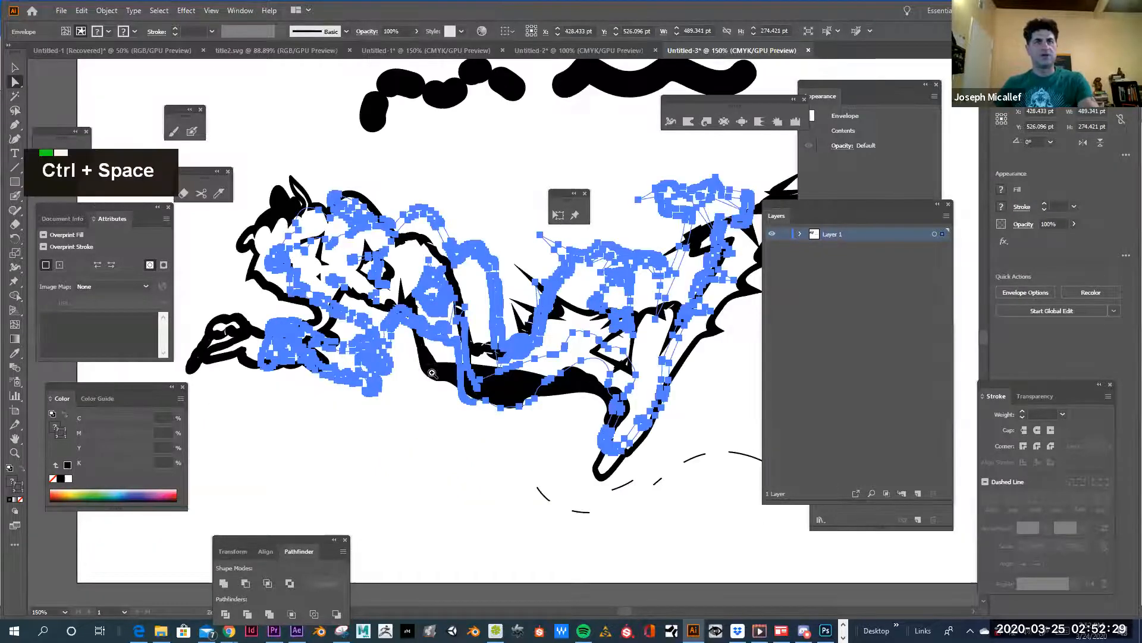
ctrl+click(433, 374)
click(598, 372)
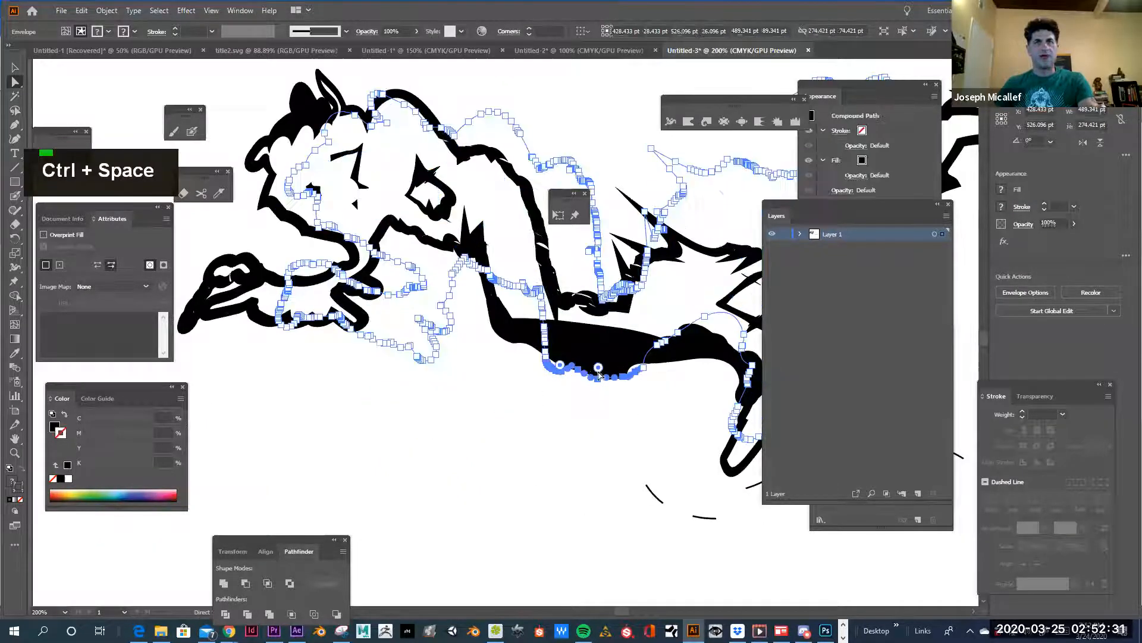
mouse_move(598, 369)
mouse_down()
mouse_move(584, 413)
mouse_move(599, 382)
mouse_up()
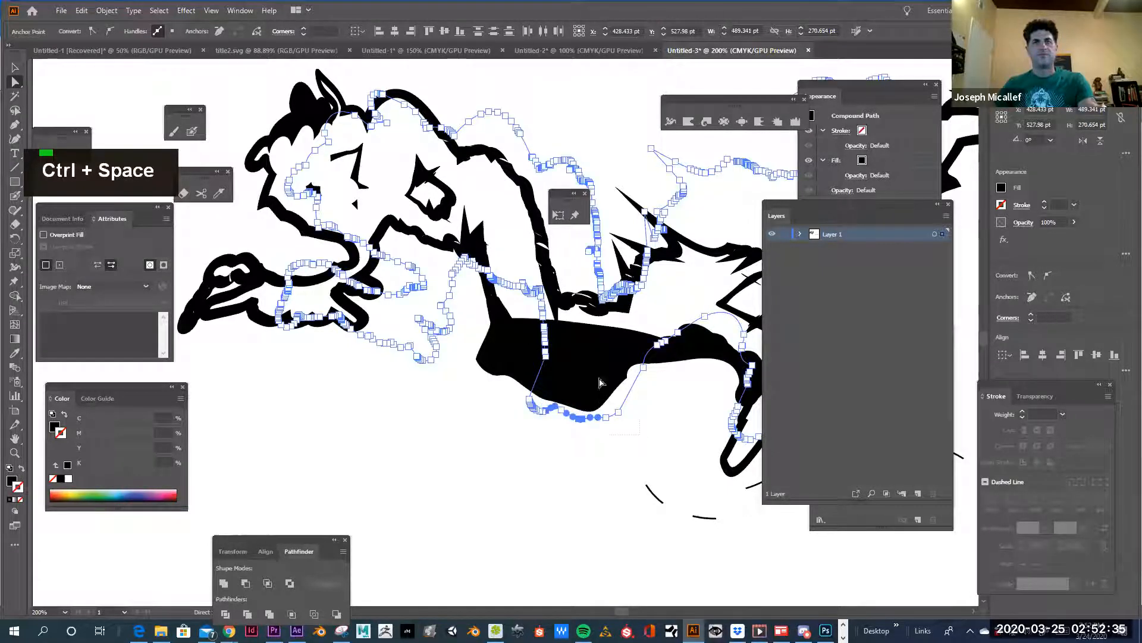
click(427, 416)
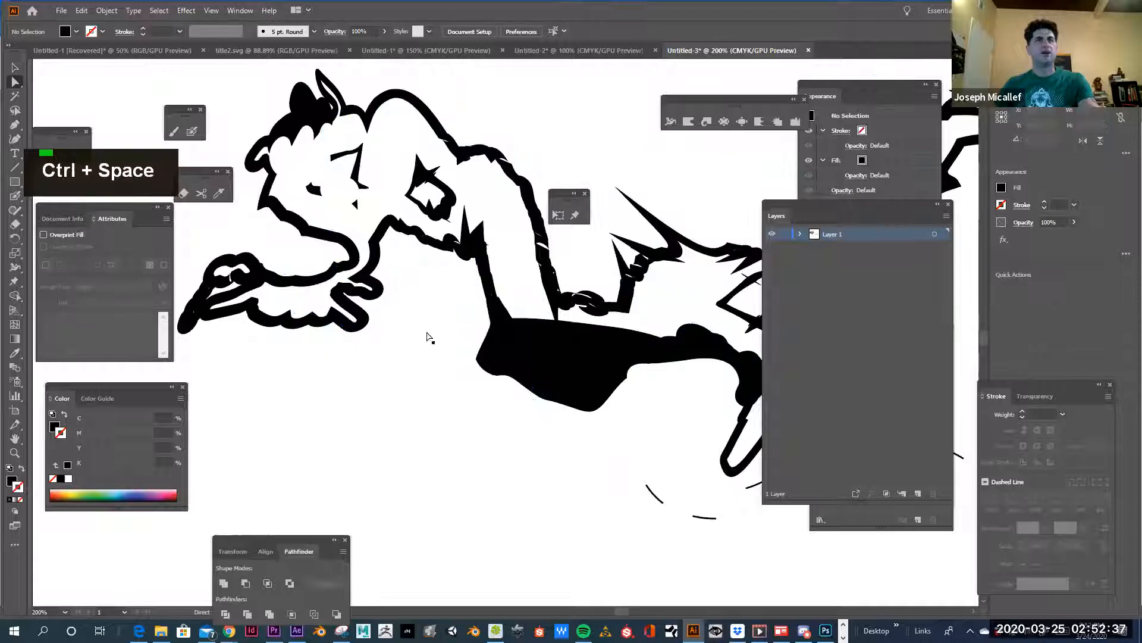
Select the warped artwork, switch it to envelope mesh editing, enter isolation mode on it, and undo the isolation.
key(v)
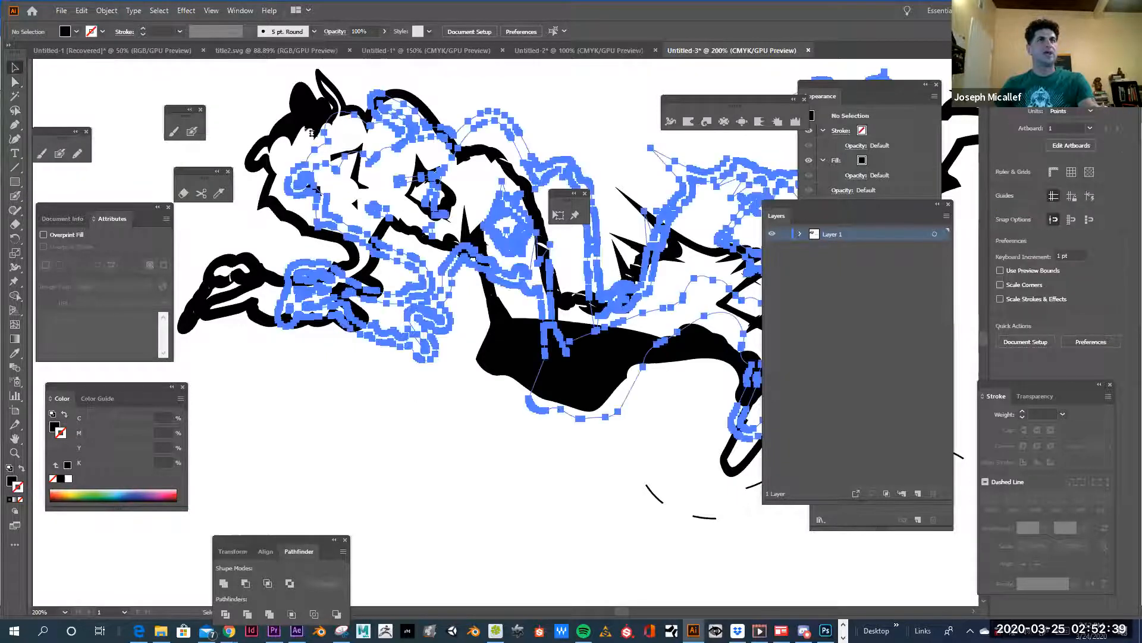
click(310, 132)
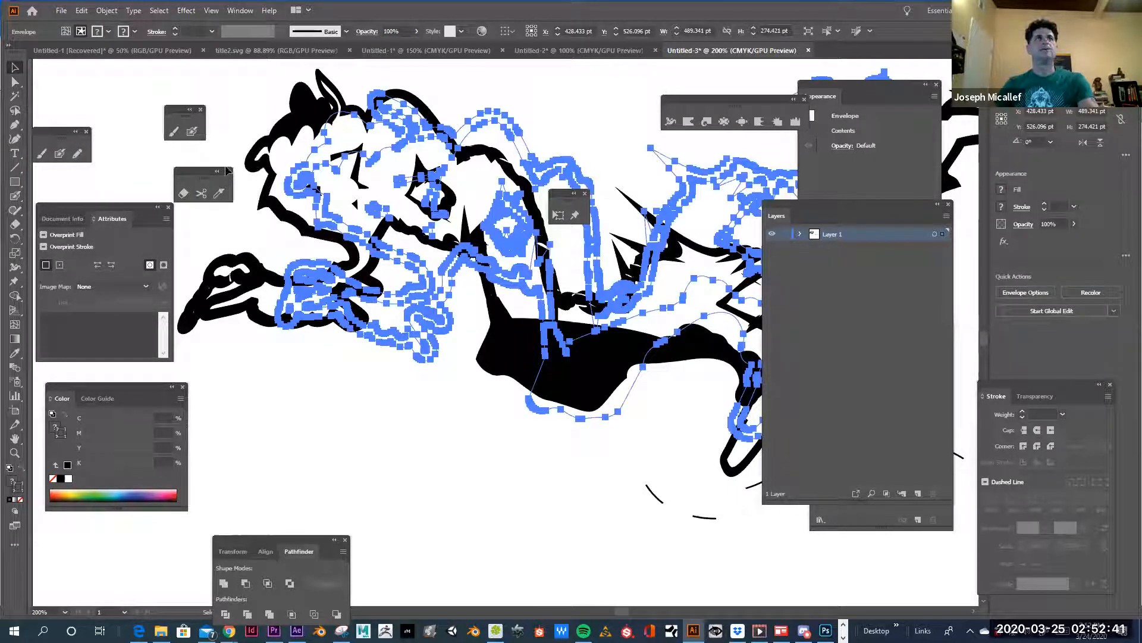
click(66, 32)
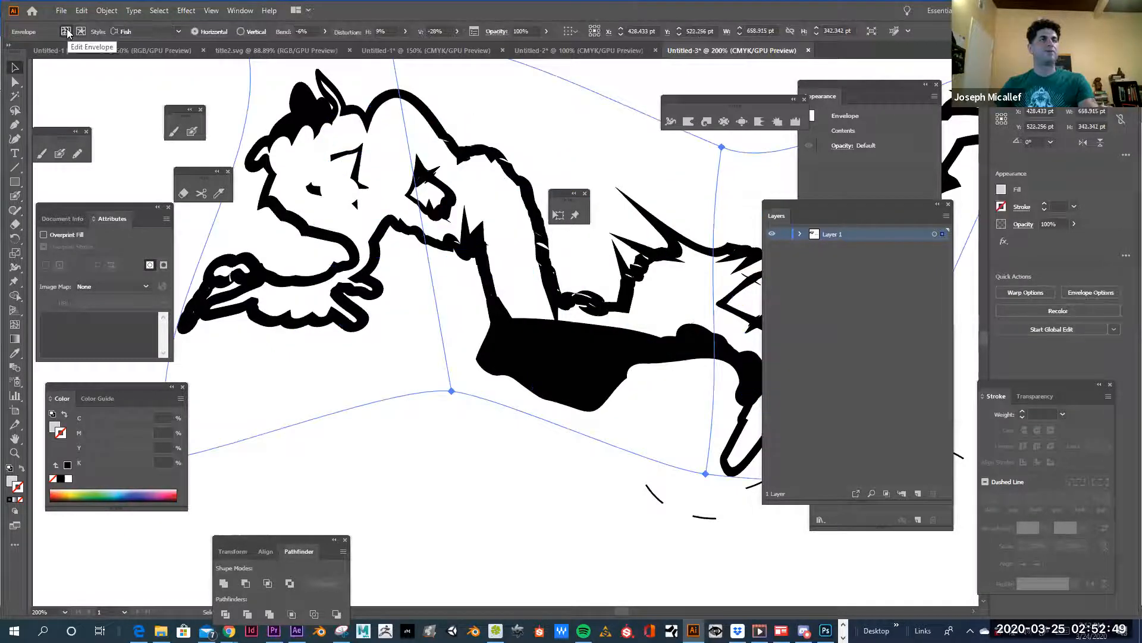
double_click(292, 219)
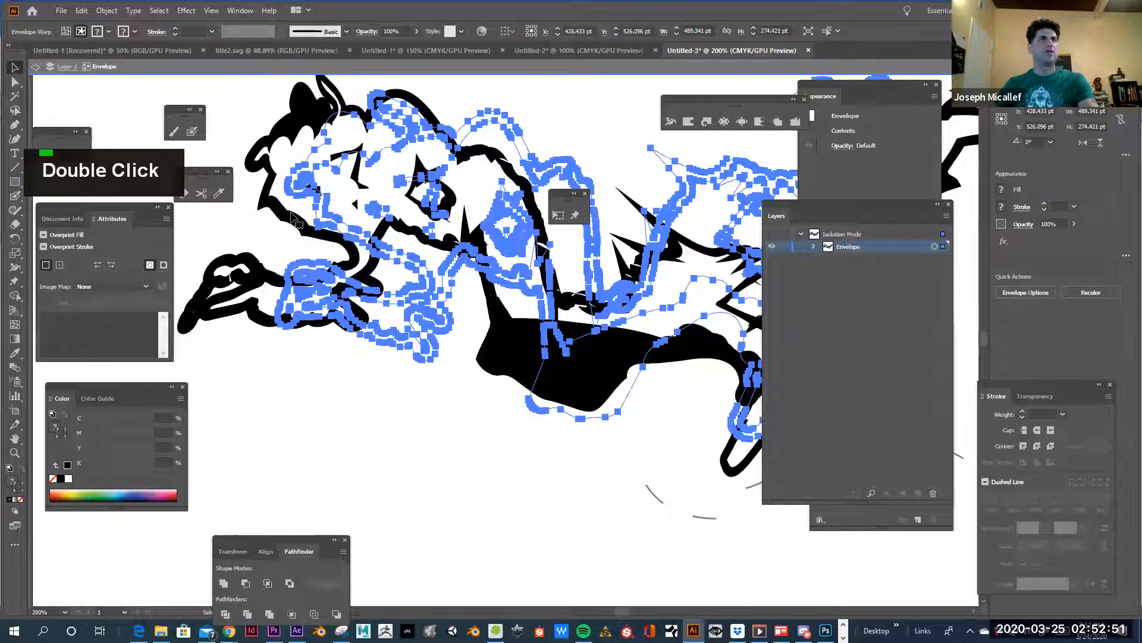
key(ctrl+z)
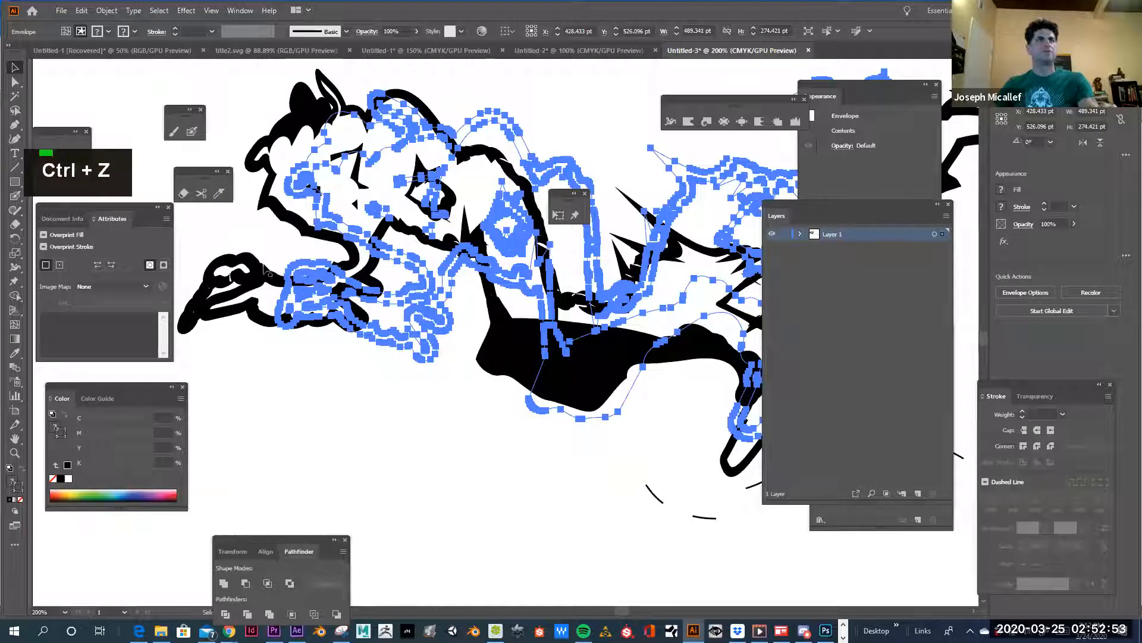
Switch the warped artwork back to envelope mesh editing and isolate its contents from the black base shape.
click(106, 78)
click(254, 274)
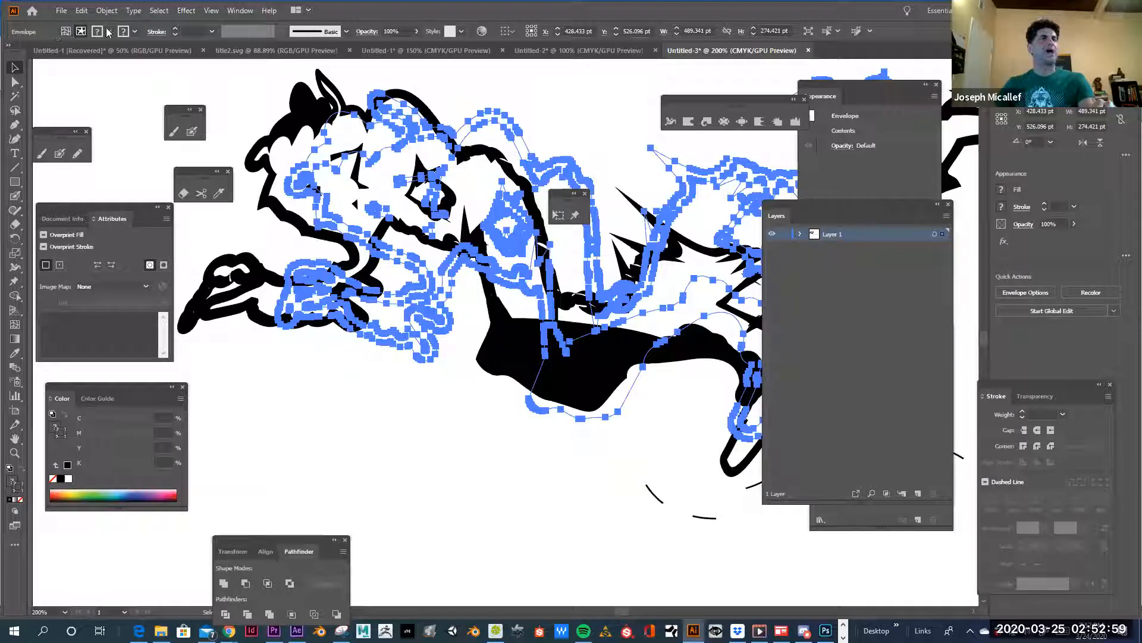
click(65, 30)
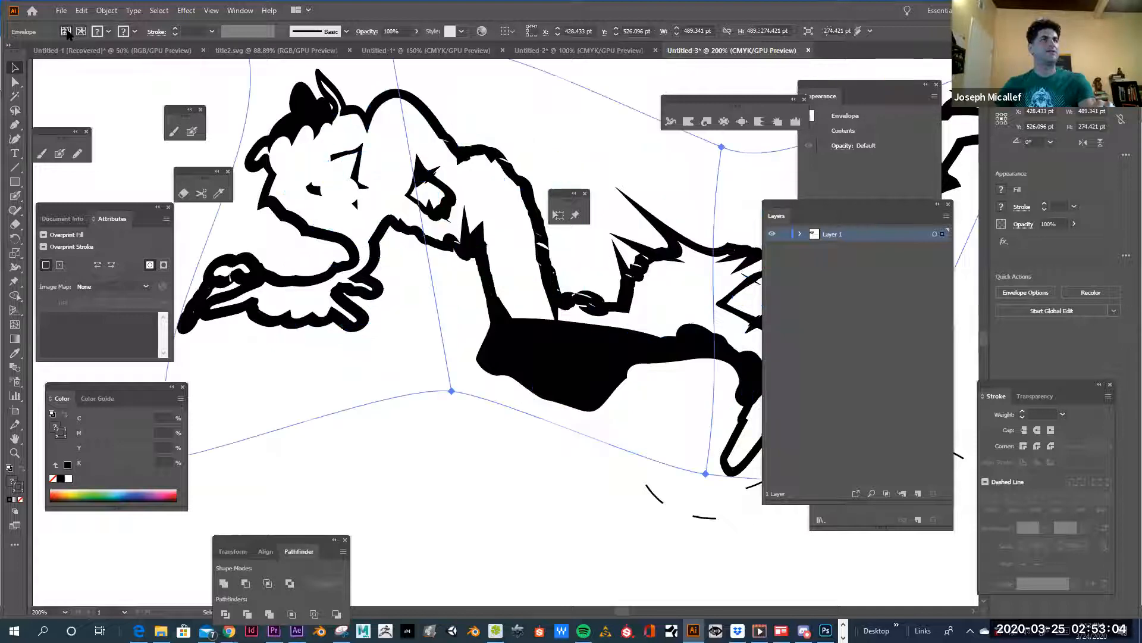
ctrl+alt+super+click(613, 362)
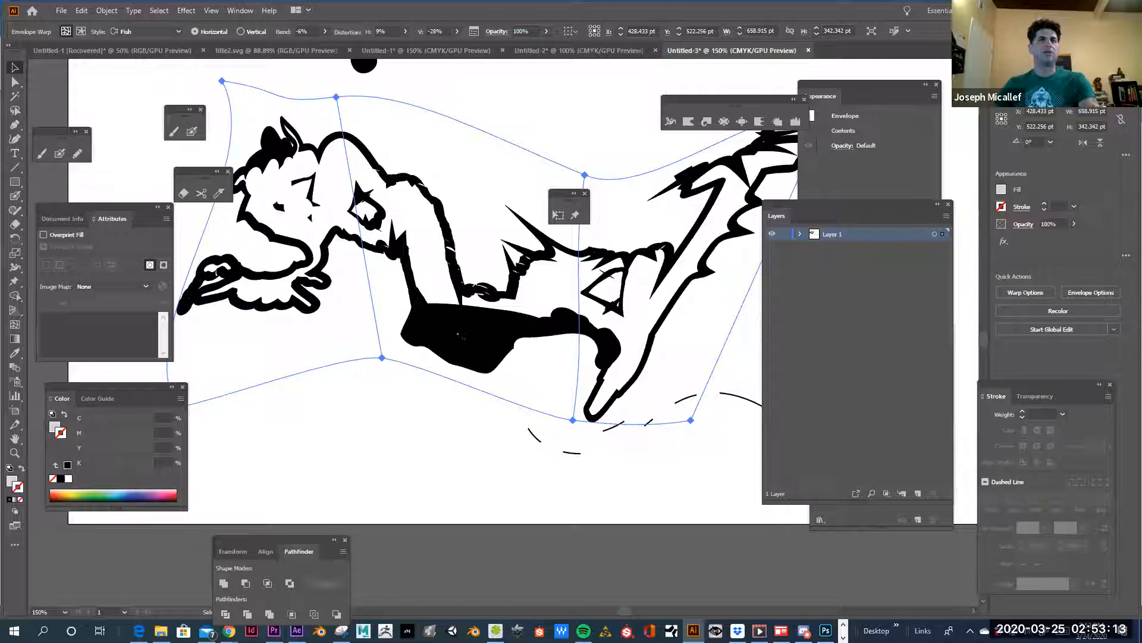
double_click(461, 336)
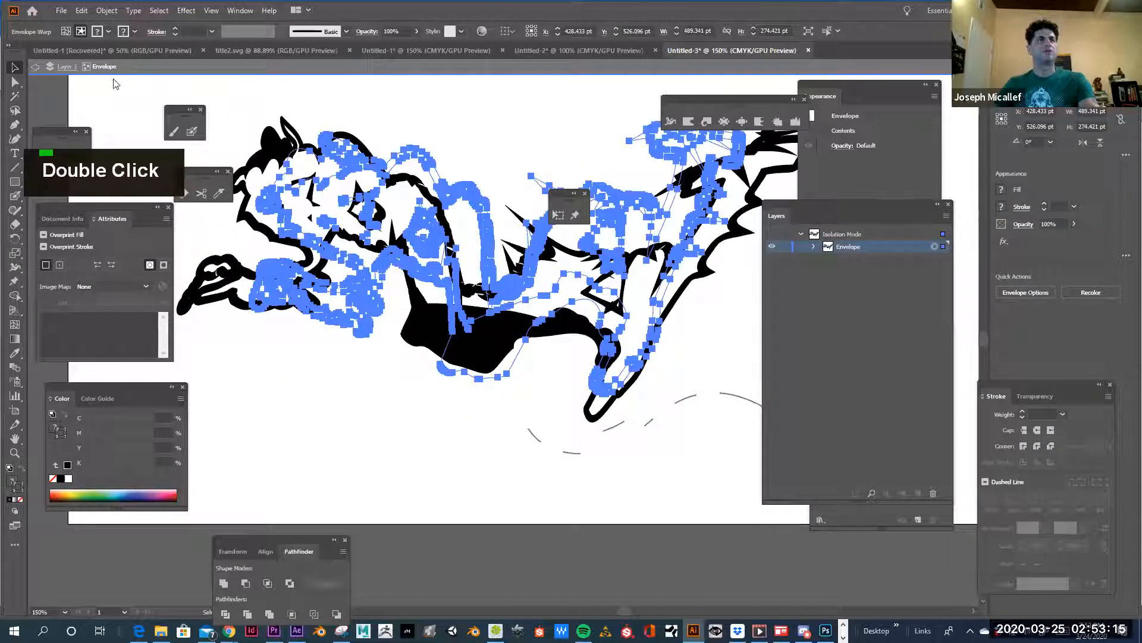
double_click(376, 300)
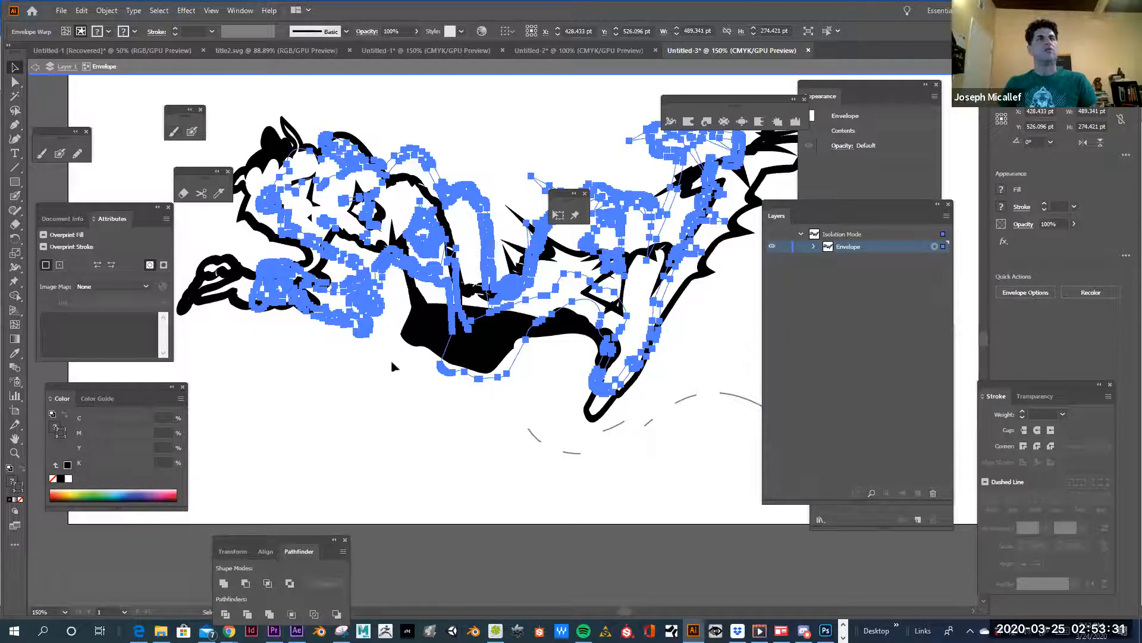
Move anchors around the reaching hand's fingers with the Direct Selection tool and undo the last anchor move.
key(a)
drag(386, 341, 285, 283)
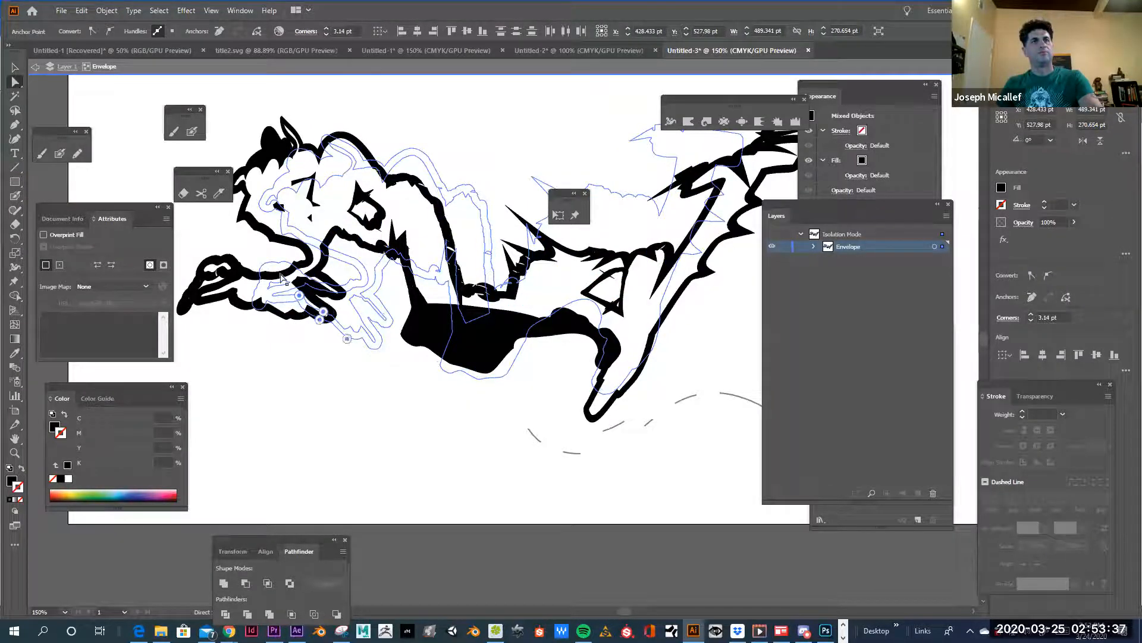
click(322, 331)
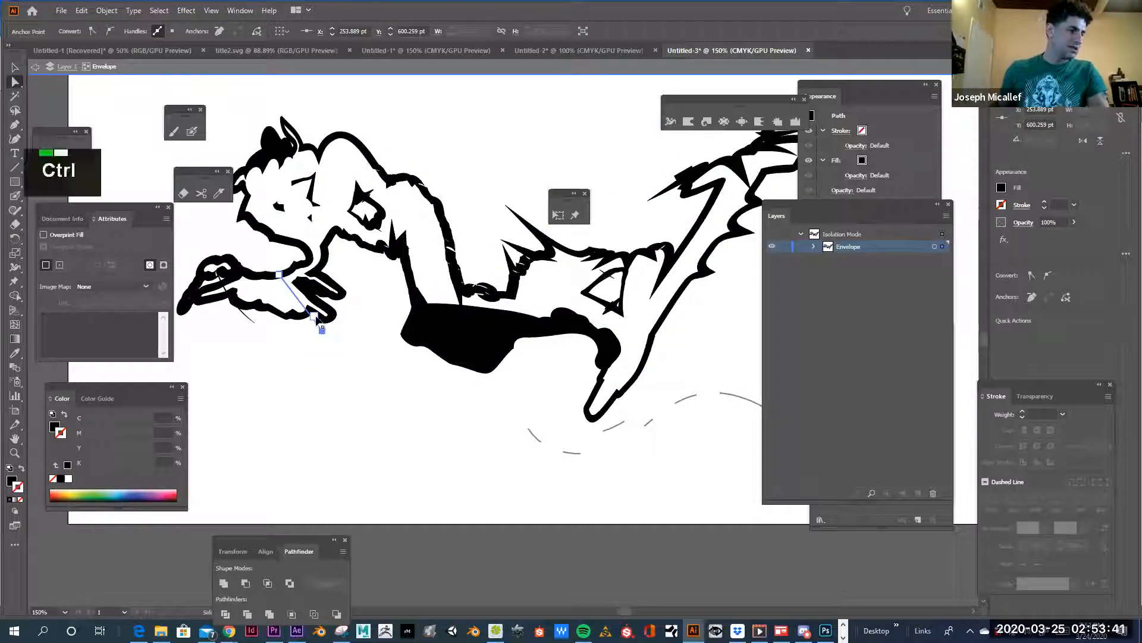
key(ctrl+z)
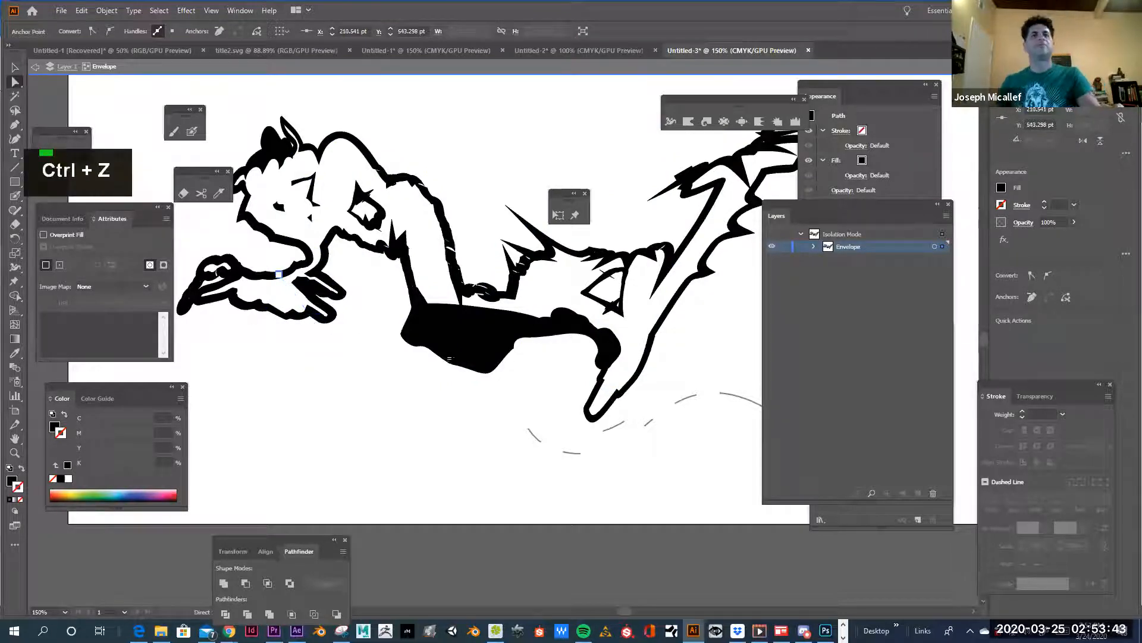
Select the whole compound path to show its anchors and exit isolation mode.
click(418, 334)
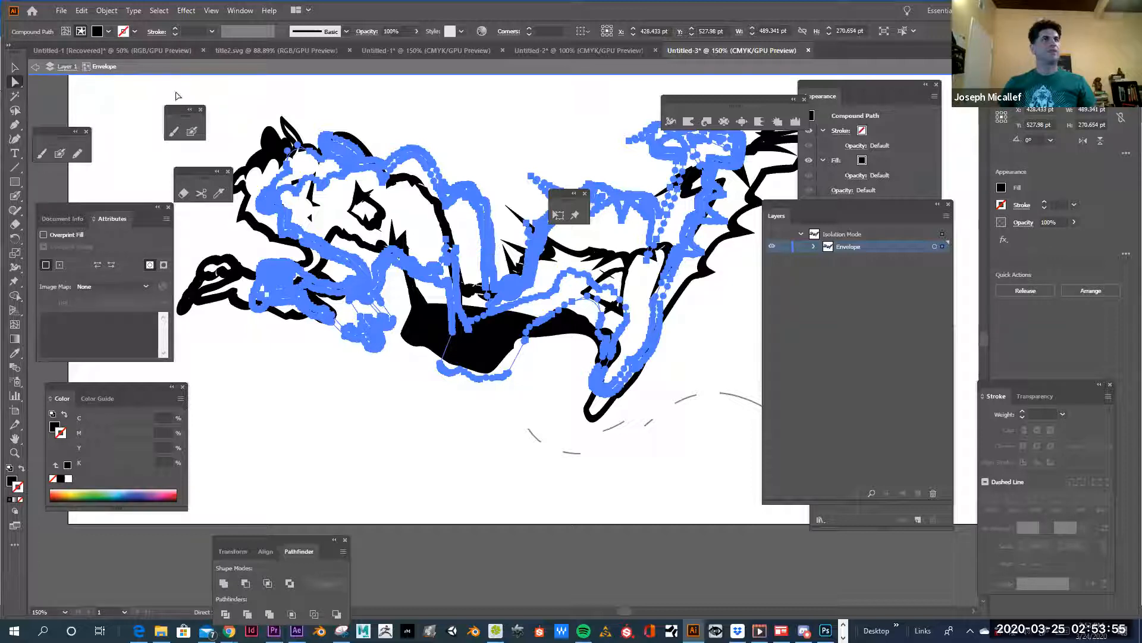
click(34, 70)
click(34, 70)
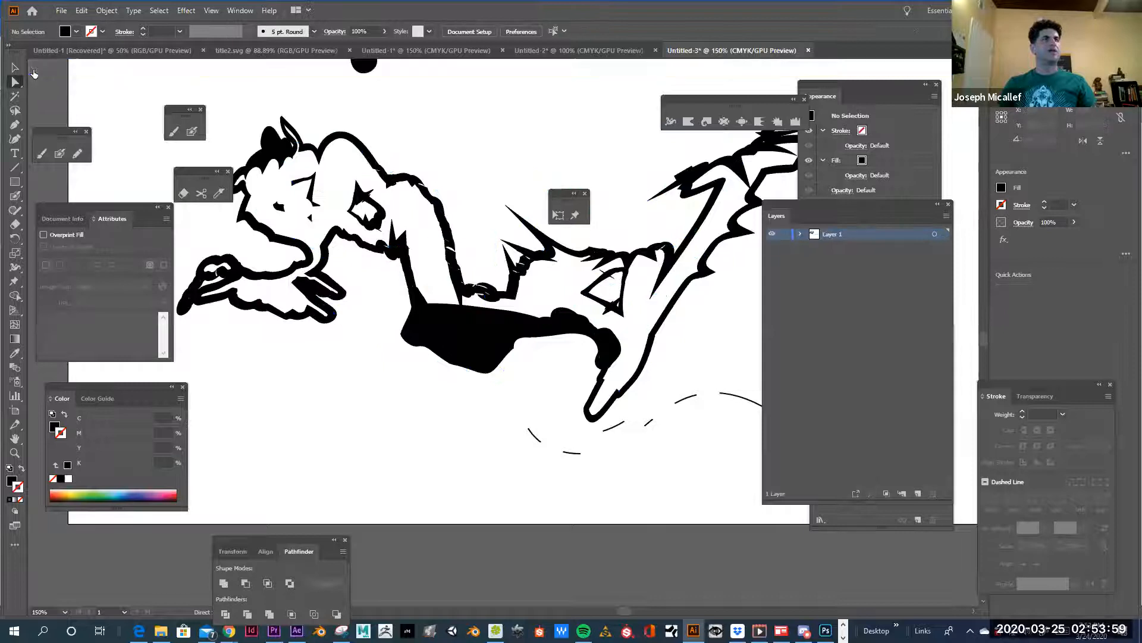
Reselect the artwork, switch it to envelope mesh editing, and release the envelope distortion into a grey mesh and the original artwork.
click(467, 356)
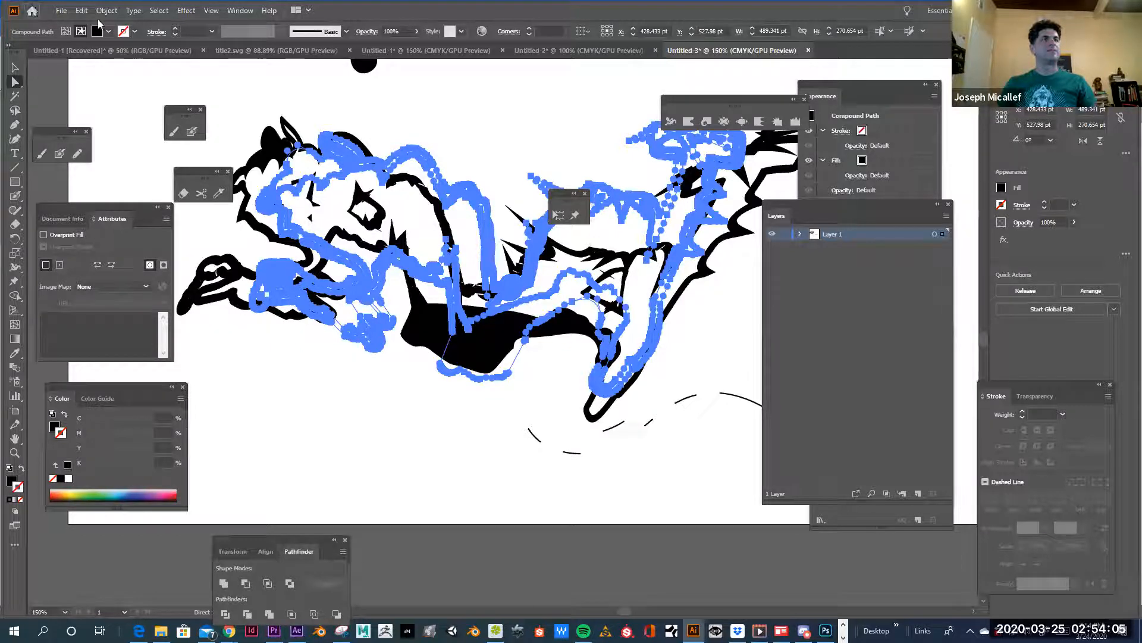
click(65, 33)
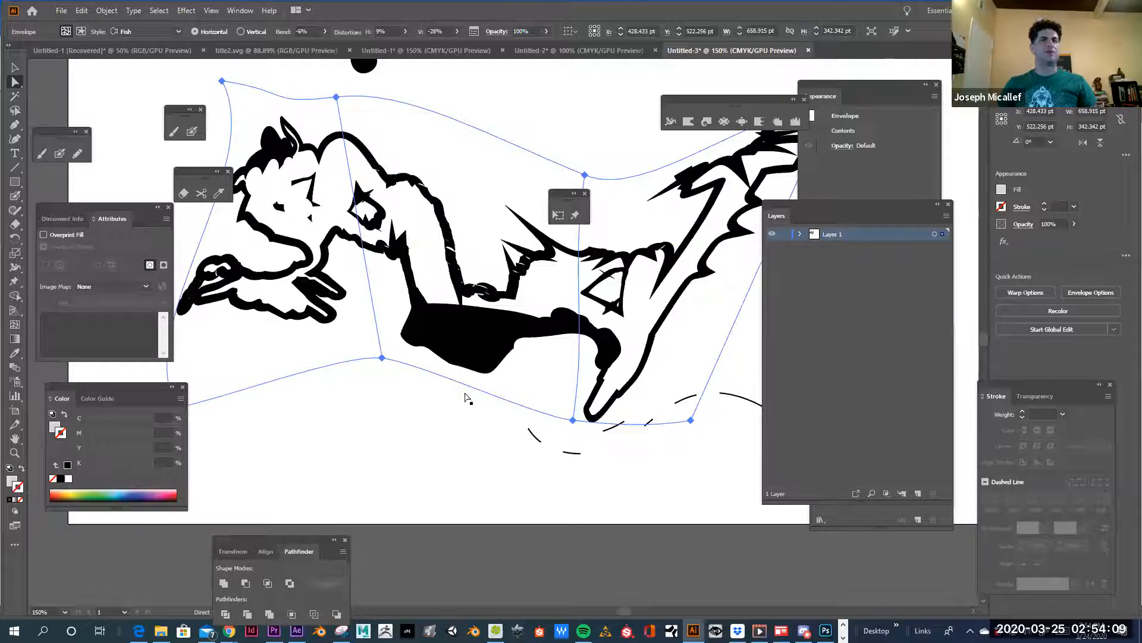
double_click(469, 324)
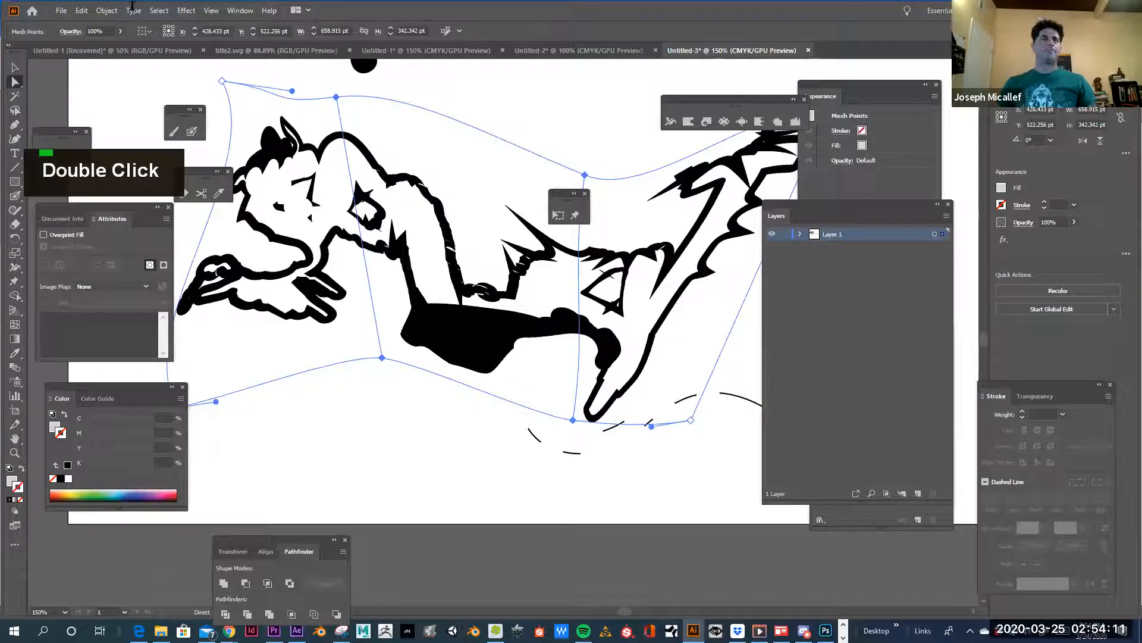
click(97, 11)
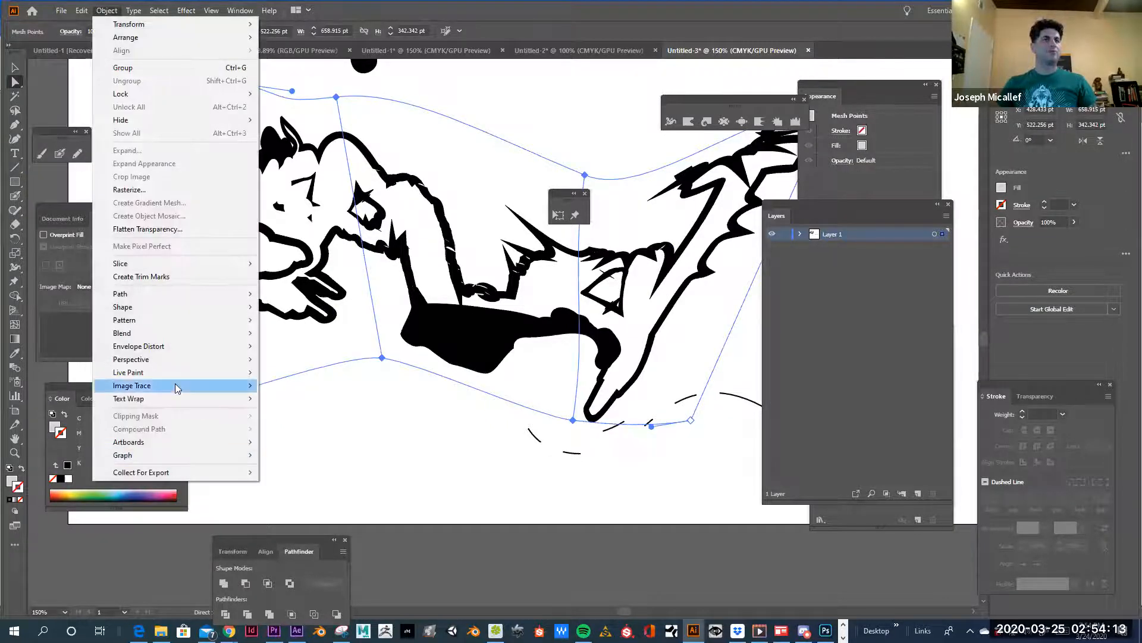
mouse_move(162, 351)
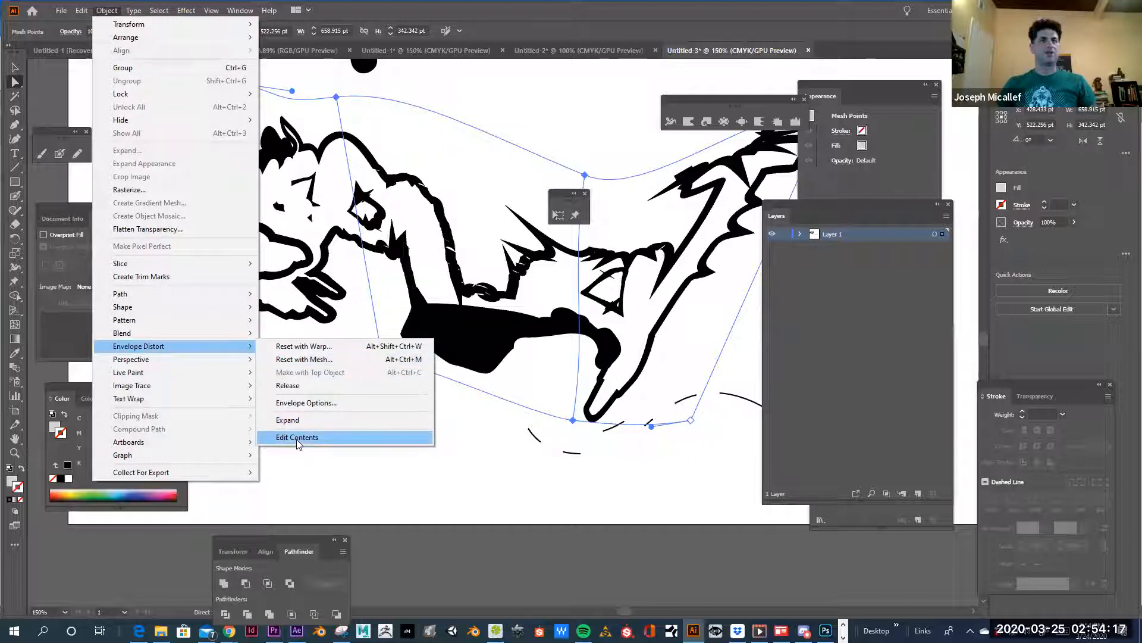
click(295, 385)
click(334, 413)
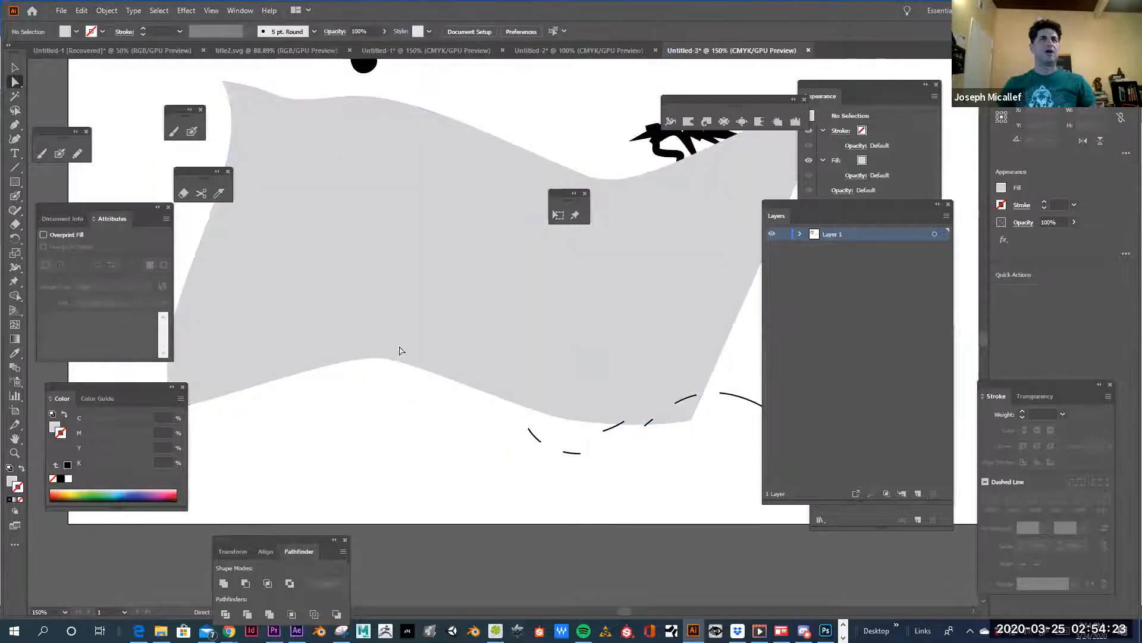
Pull the released grey mesh aside to uncover the artwork beneath it, and delete the mesh.
click(442, 323)
drag(441, 324, 398, 316)
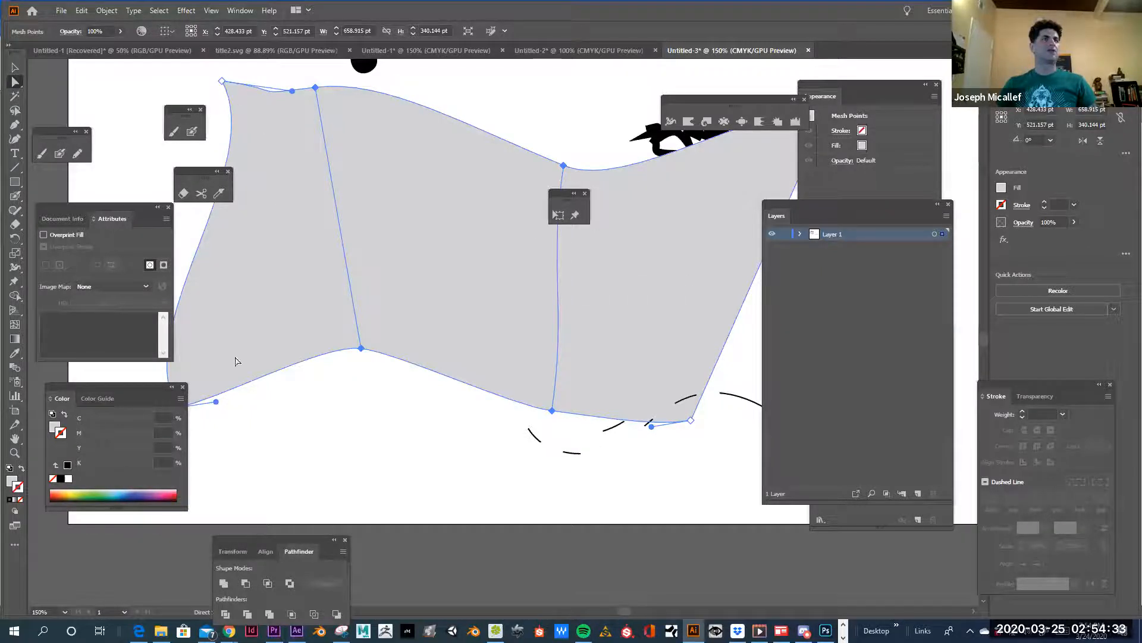
drag(265, 268, 408, 398)
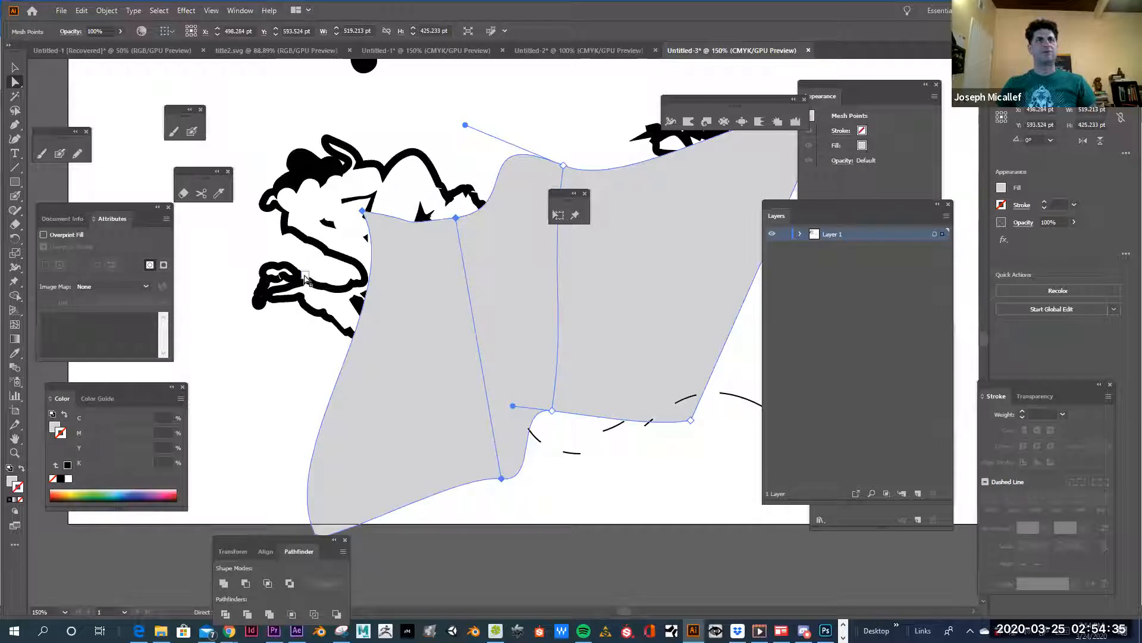
key(BackSpace)
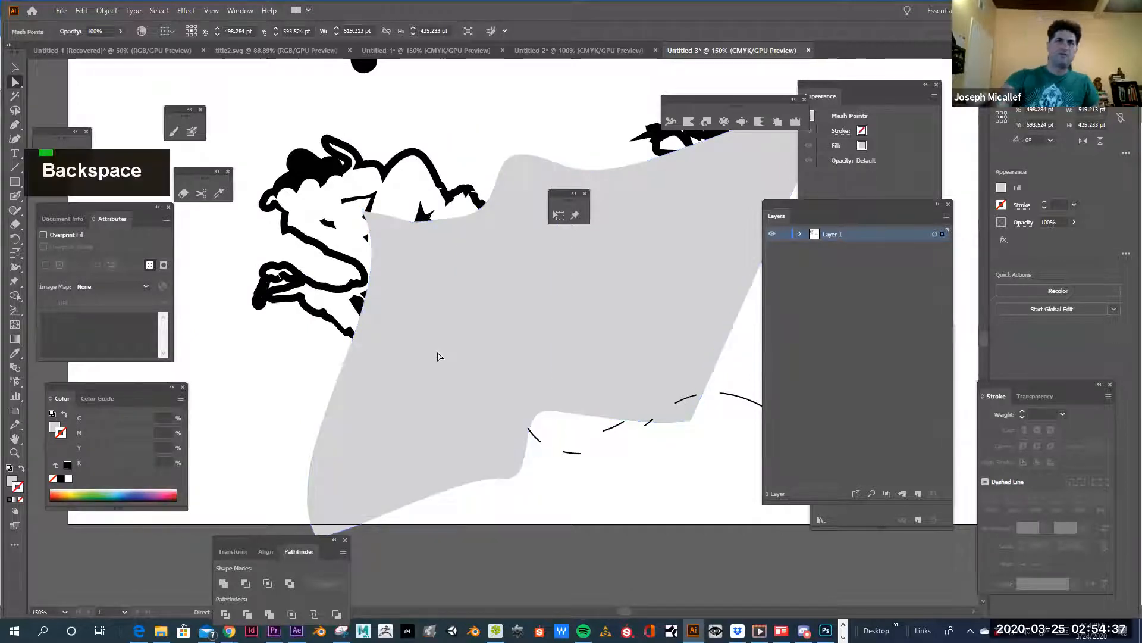
key(BackSpace)
Select, deselect and reselect the released compound path to examine its unwarped shape and anchors.
click(457, 356)
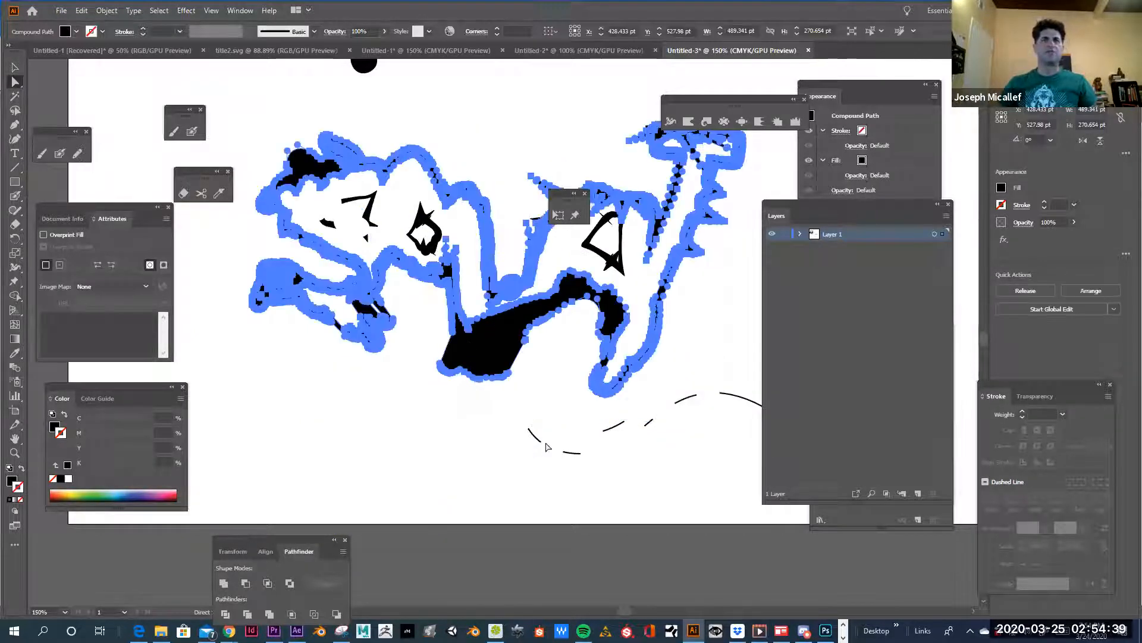
click(441, 365)
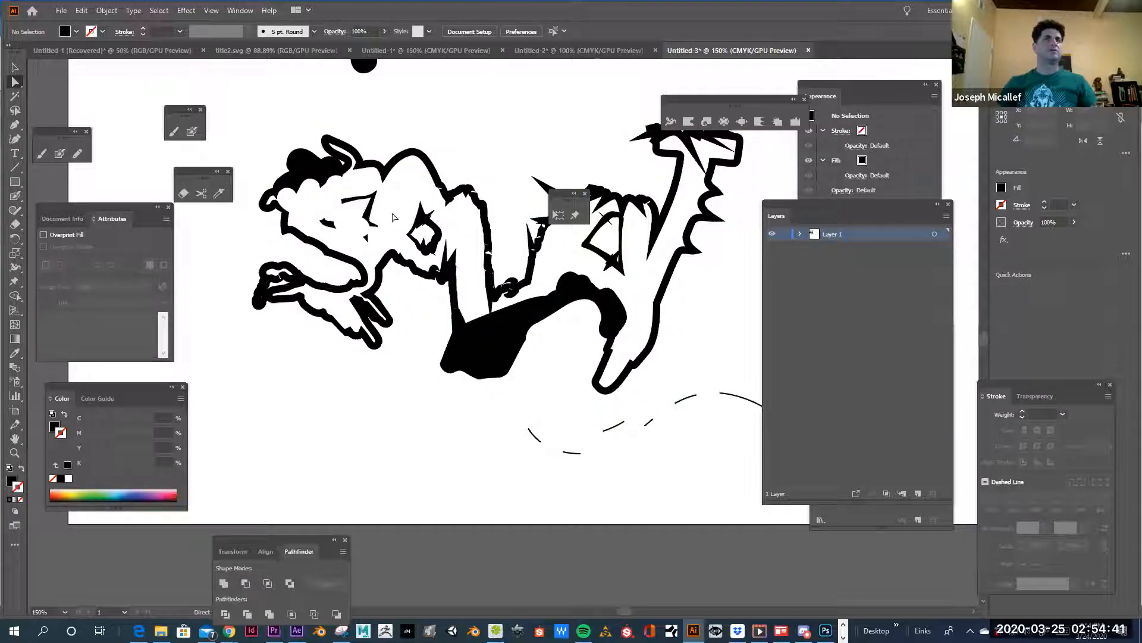
click(500, 330)
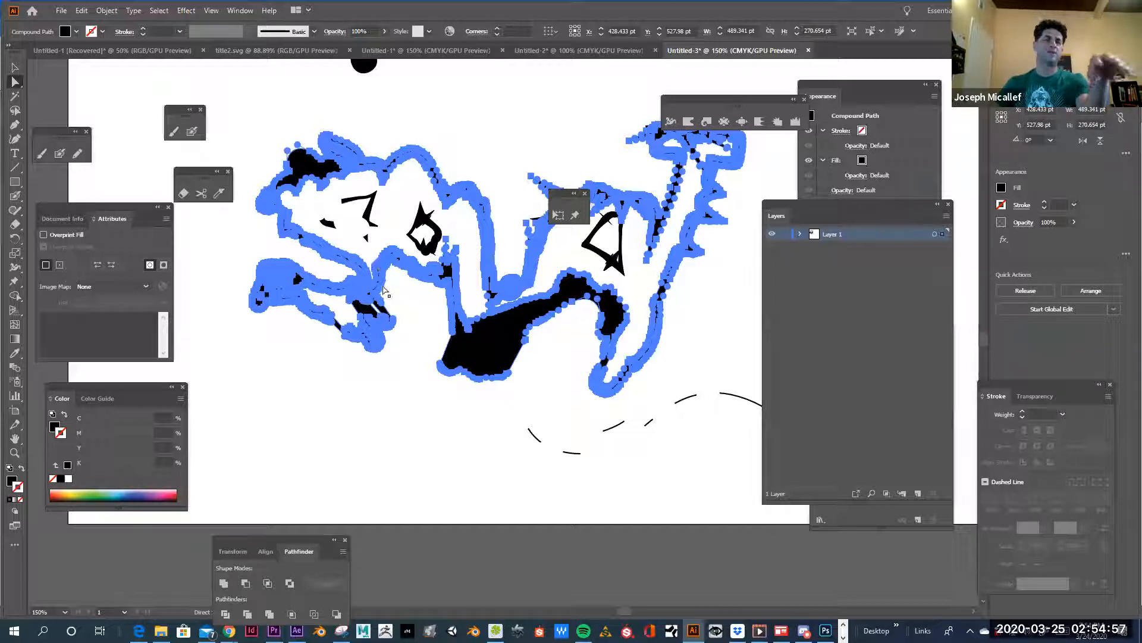
Undo the mesh deletion, envelope release and content edits, going back to the earlier live envelope mesh shape.
key(ctrl+z)
key(ctrl+z)
key(ctrl+z)
key(ctrl+z)
key(ctrl+z)
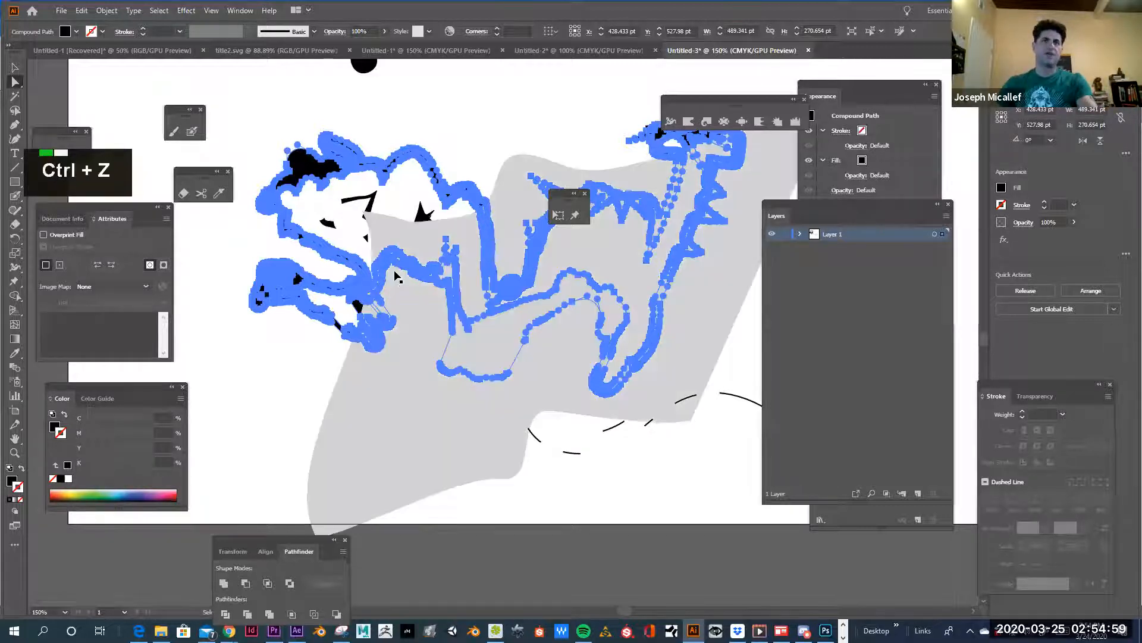
key(ctrl+z)
key(ctrl+z)
key(ctrl+z)
key(ctrl+z)
key(ctrl+z)
key(ctrl+z)
key(ctrl+z)
key(ctrl+z)
key(ctrl+z)
key(ctrl+z)
key(ctrl+z)
key(ctrl+z)
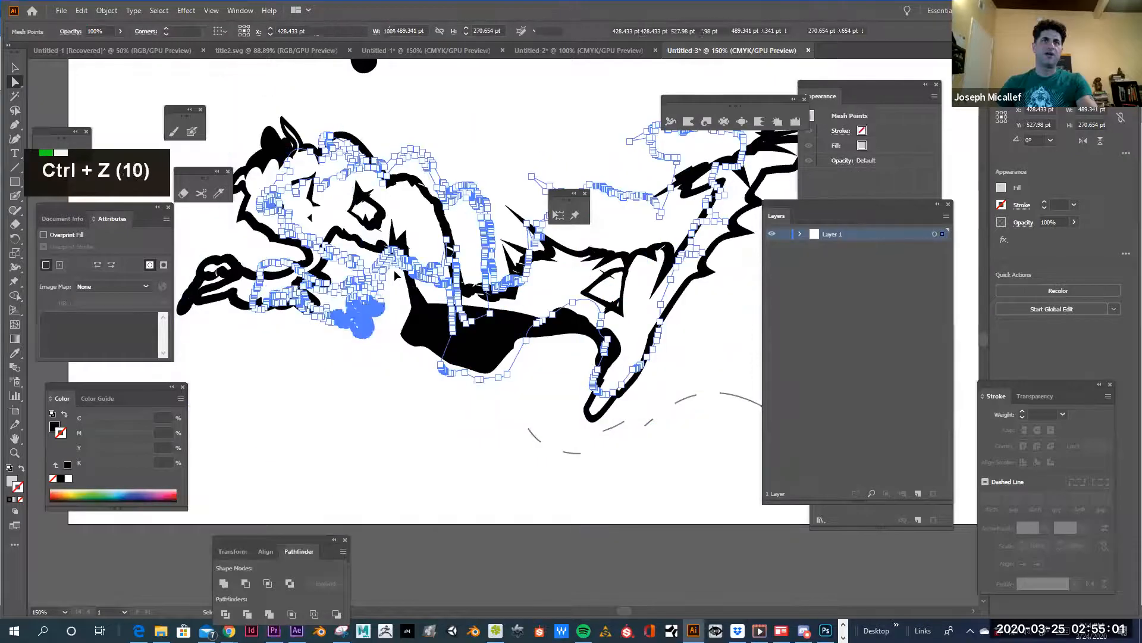
key(ctrl+z)
key(ctrl+z)
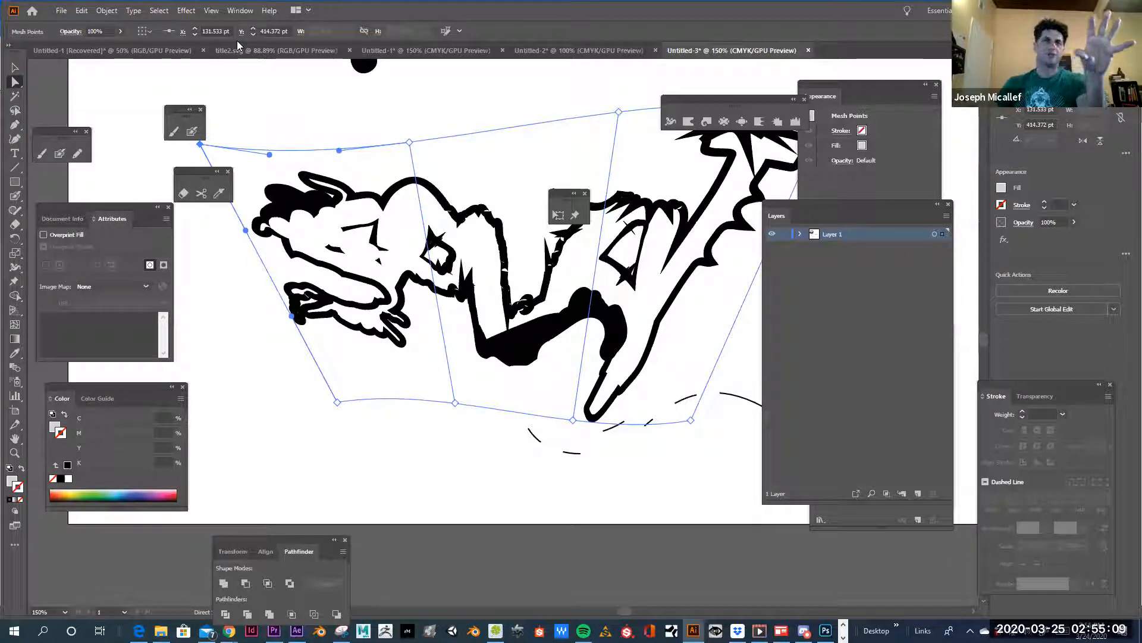
Select the whole envelope mesh, release its distortion again, and deselect the resulting objects.
click(527, 354)
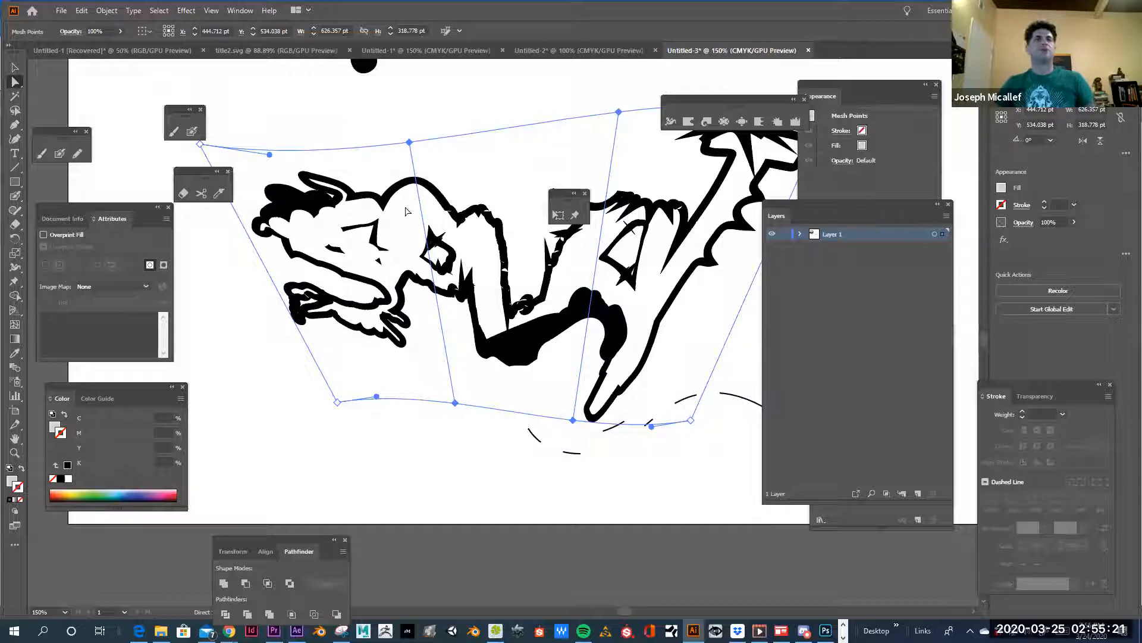
click(107, 11)
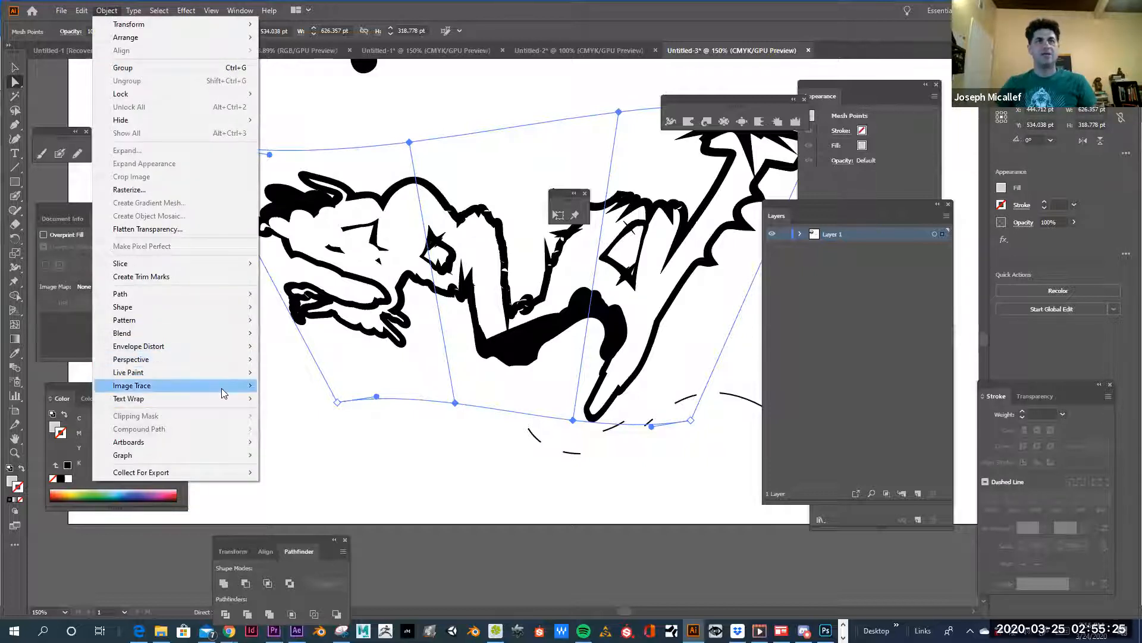
mouse_move(221, 388)
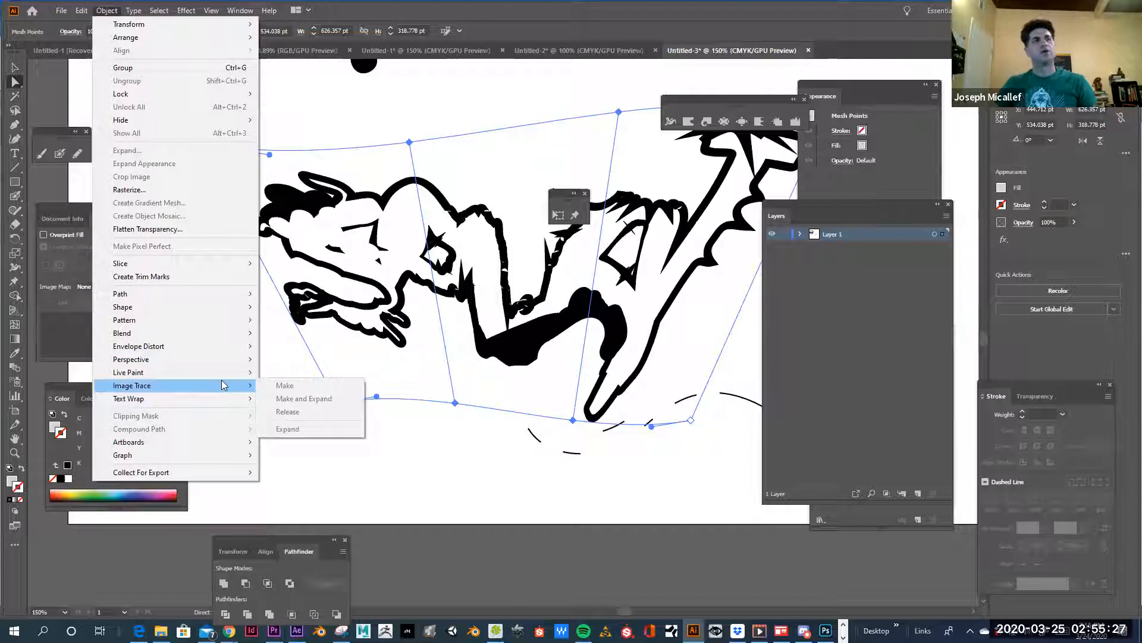
mouse_move(203, 341)
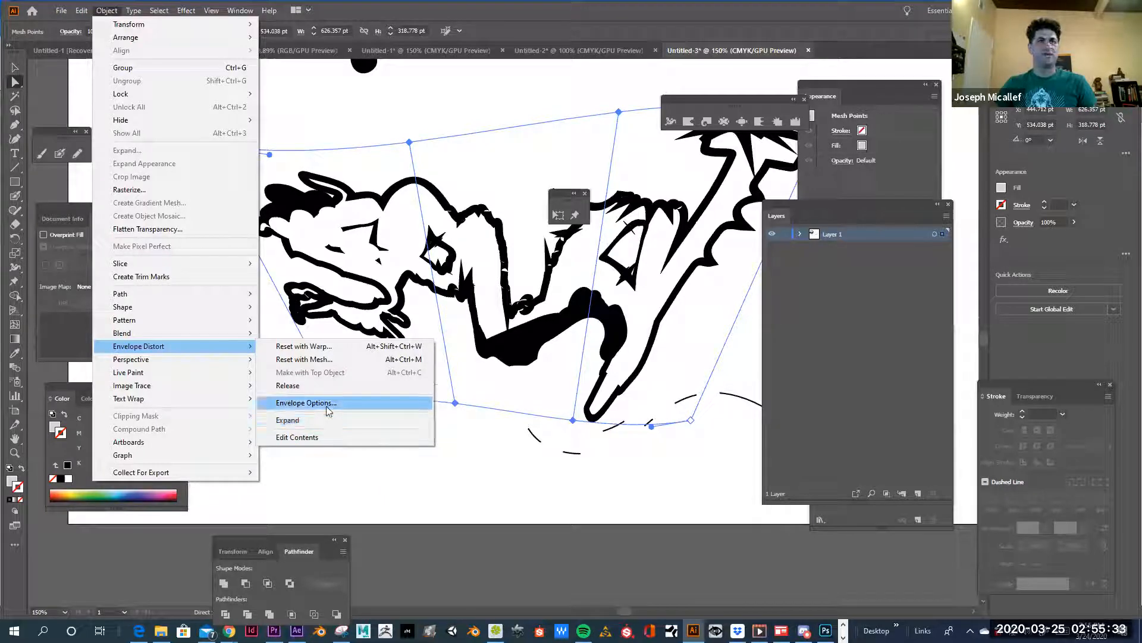
click(288, 385)
click(341, 434)
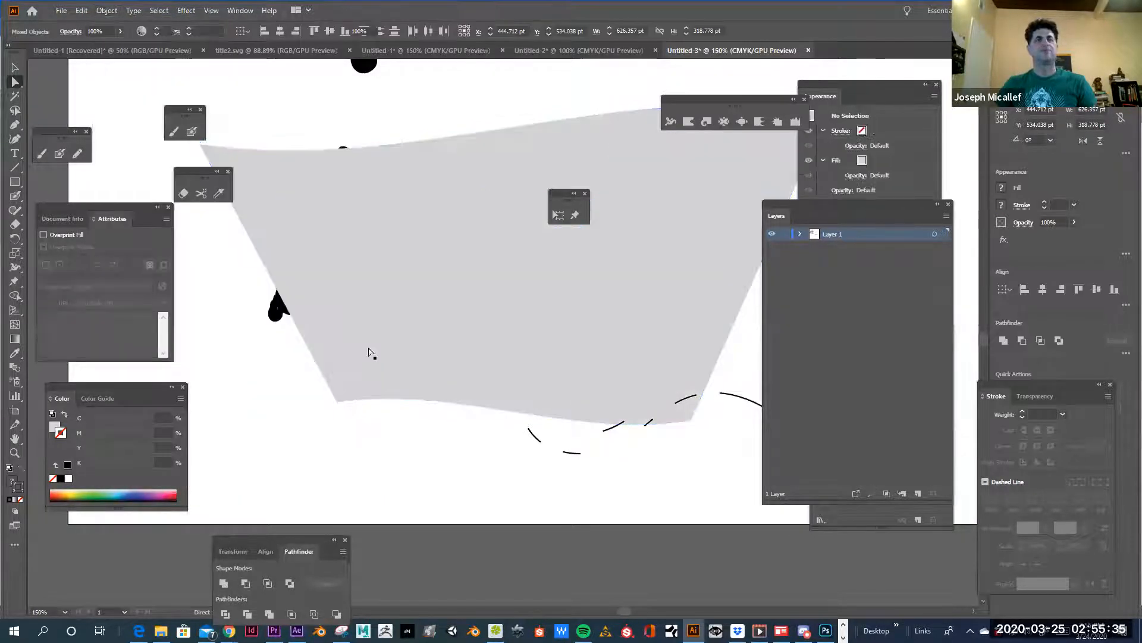
Select and delete the released grey mesh covering the artwork.
click(371, 346)
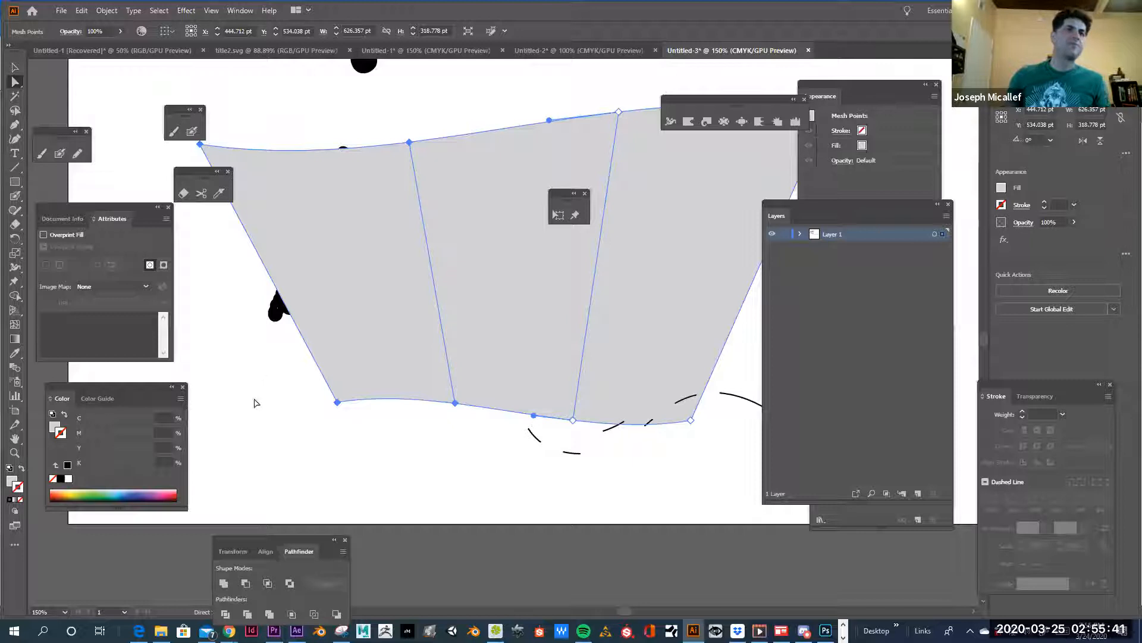
click(259, 375)
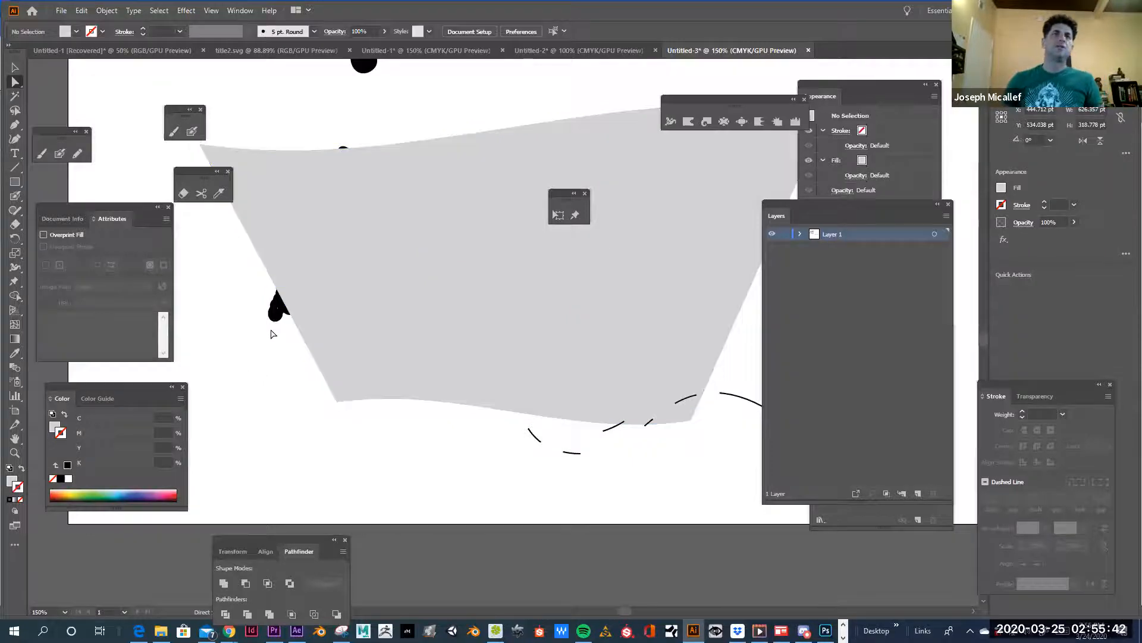
click(322, 324)
key(backslash)
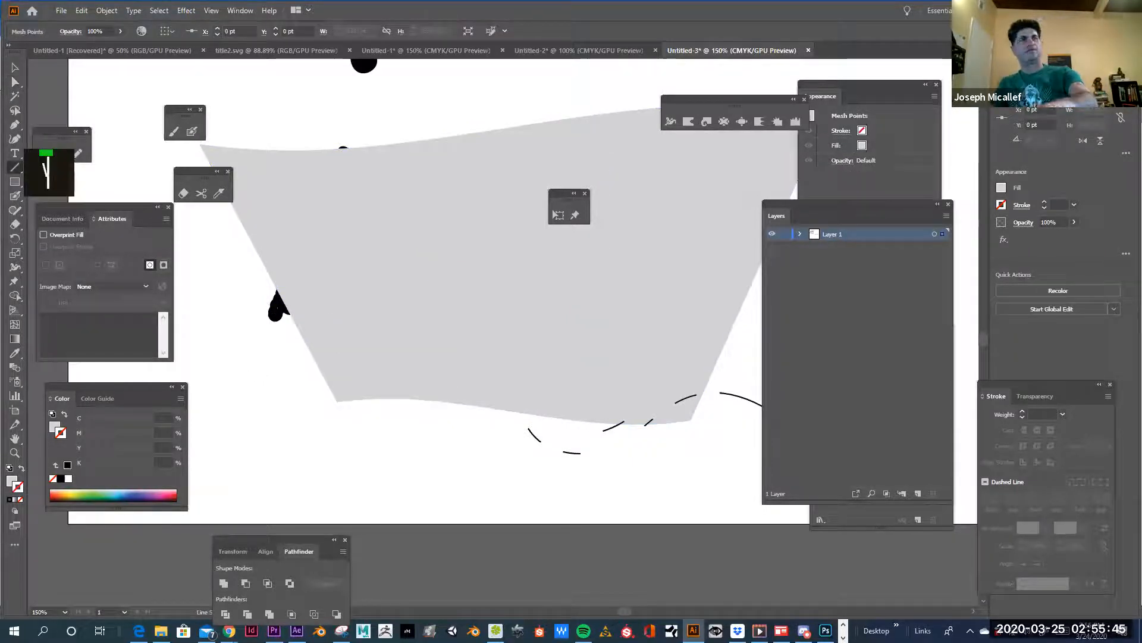
key(v)
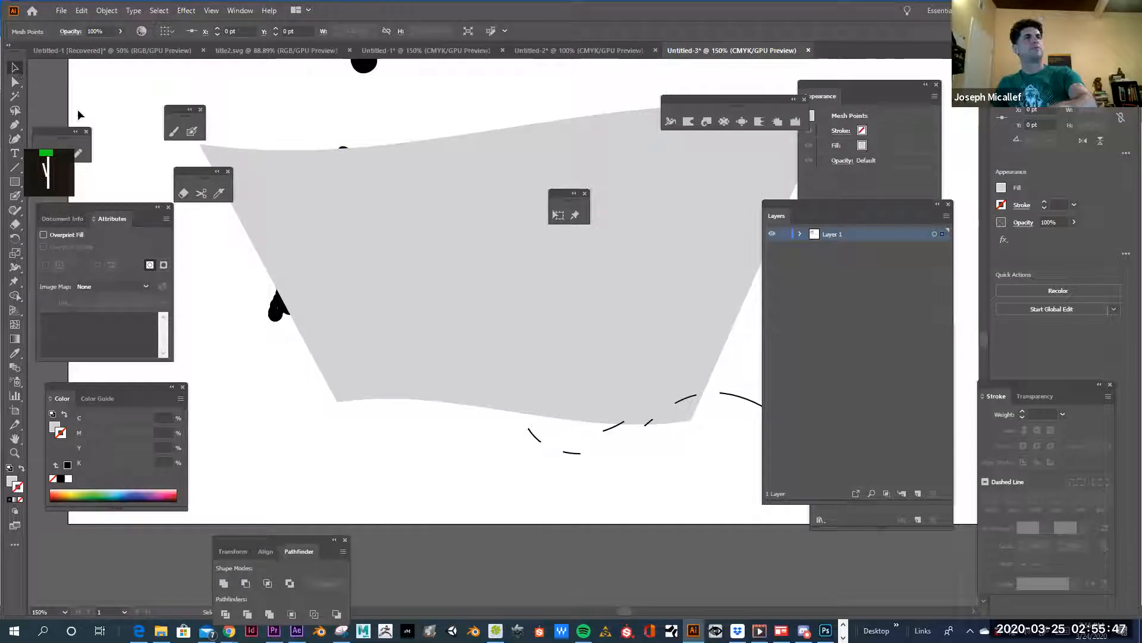
click(271, 223)
key(Delete)
Apply an envelope mesh with 4 rows and 4 columns to the artwork group, with the preview on.
mouse_move(483, 361)
mouse_down()
mouse_move(455, 369)
mouse_move(462, 410)
mouse_move(486, 422)
mouse_move(454, 405)
mouse_move(428, 410)
mouse_up()
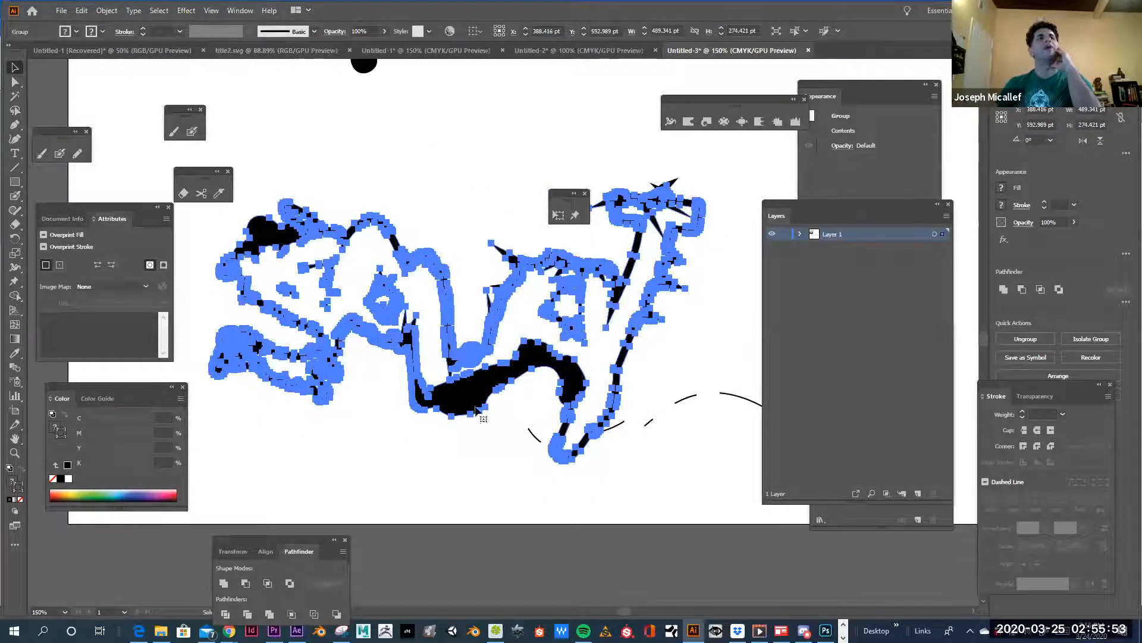
click(107, 10)
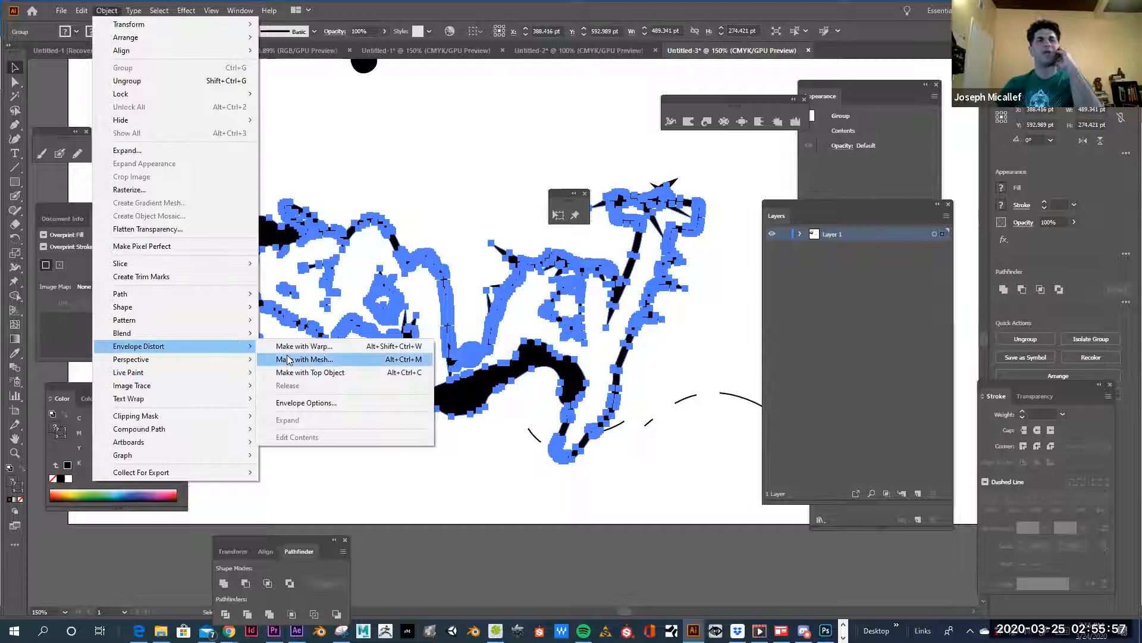
click(288, 359)
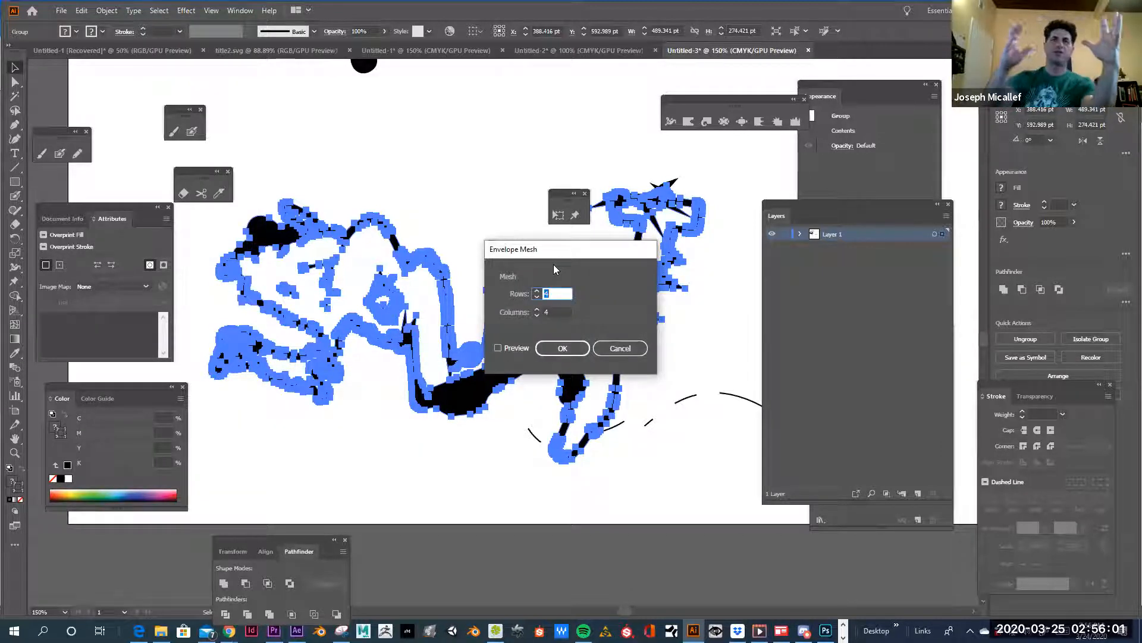
click(499, 349)
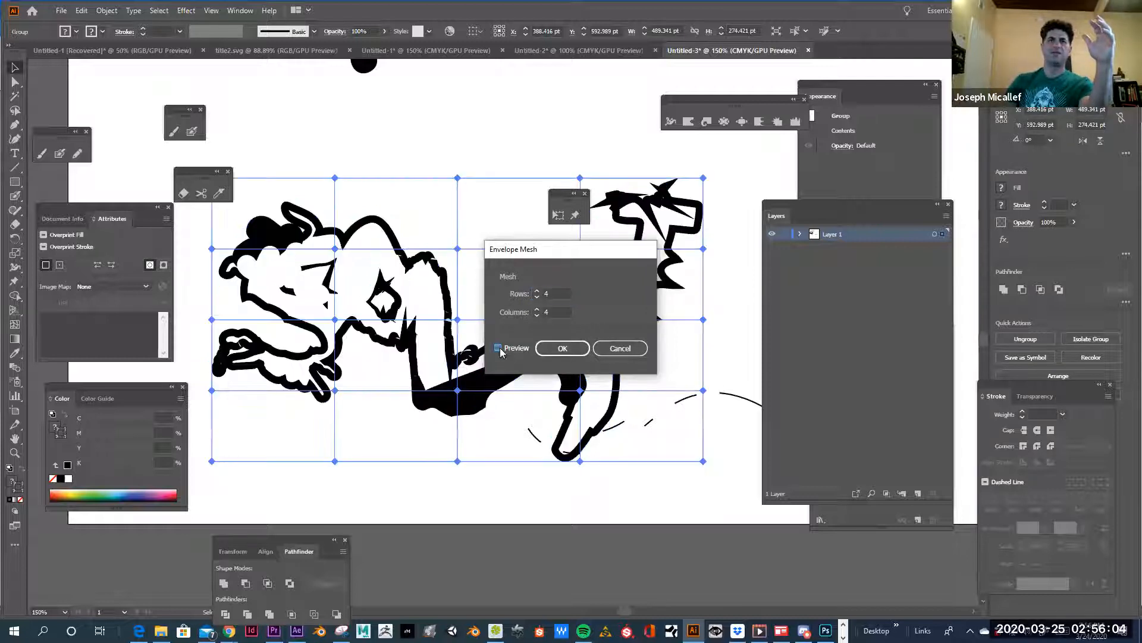
click(577, 348)
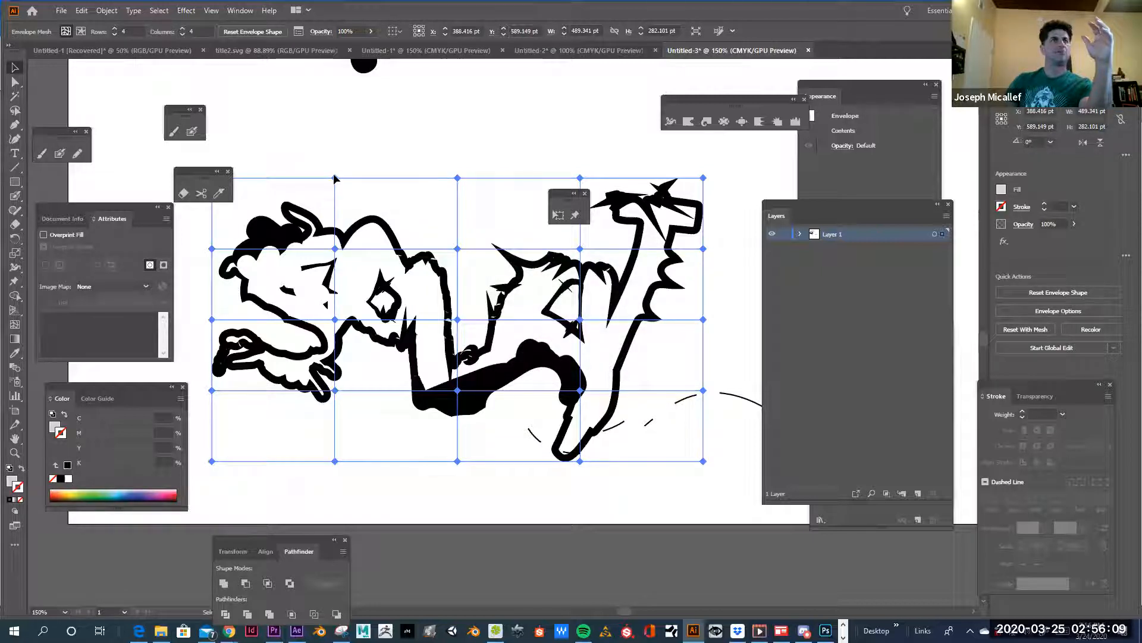
Raise the upper three mesh points on the second vertical mesh line so the head area bulges upward.
click(150, 169)
click(15, 82)
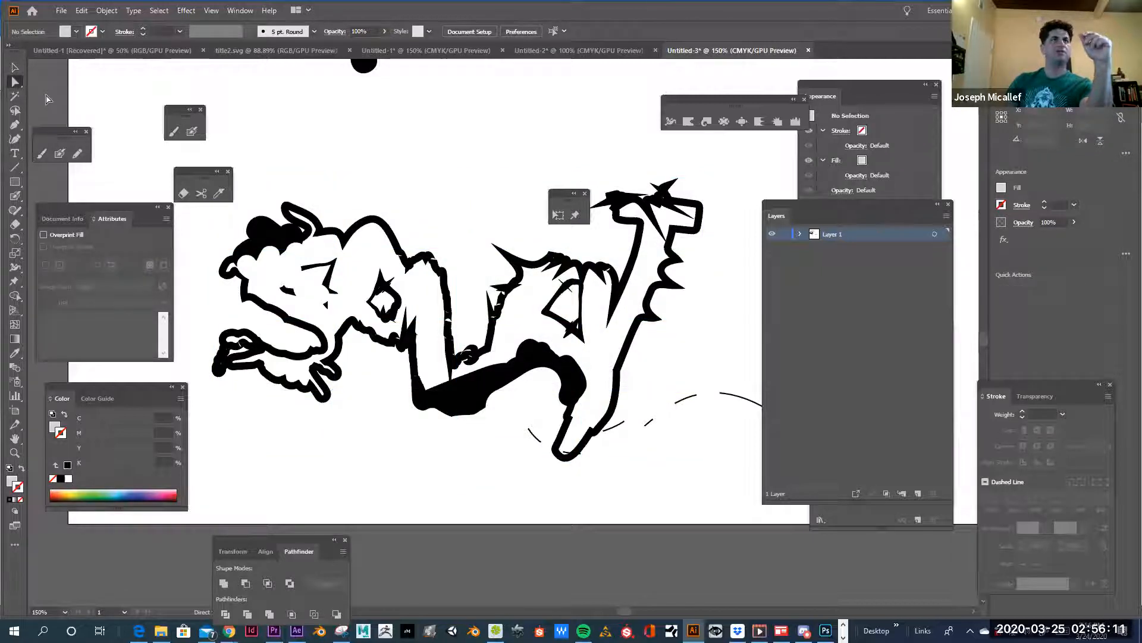
click(390, 238)
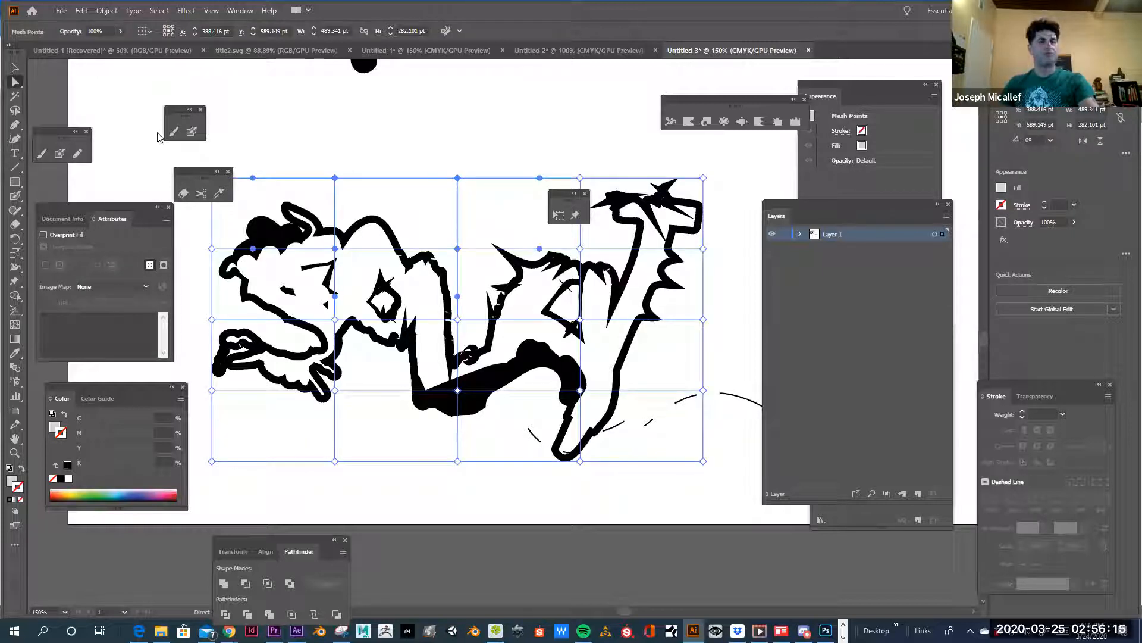
key(a)
key(a)
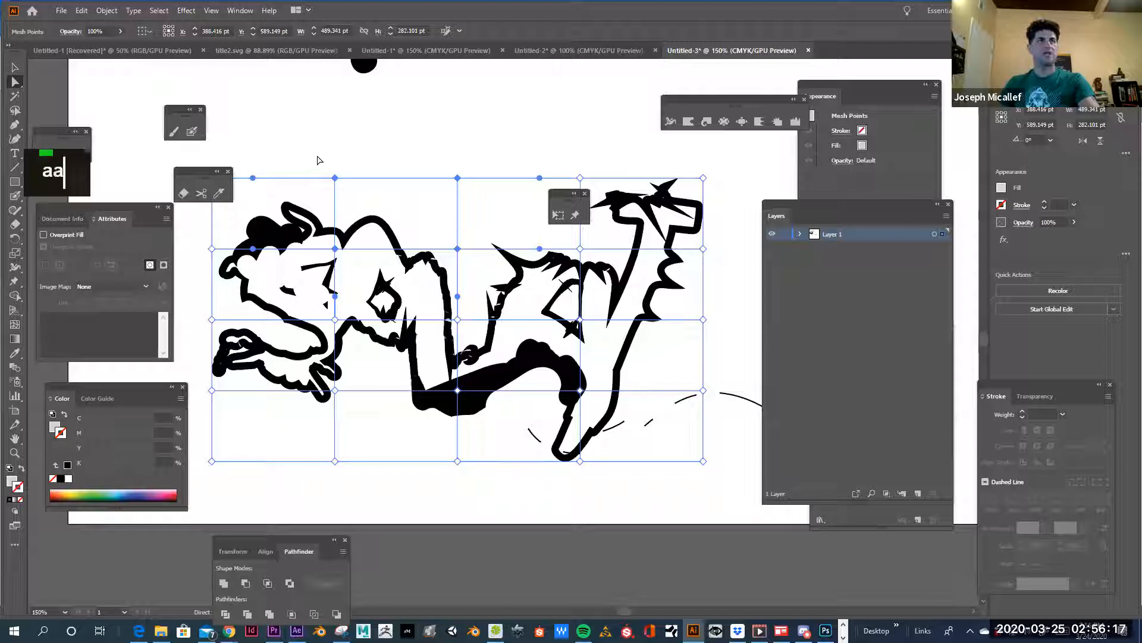
drag(335, 177, 328, 126)
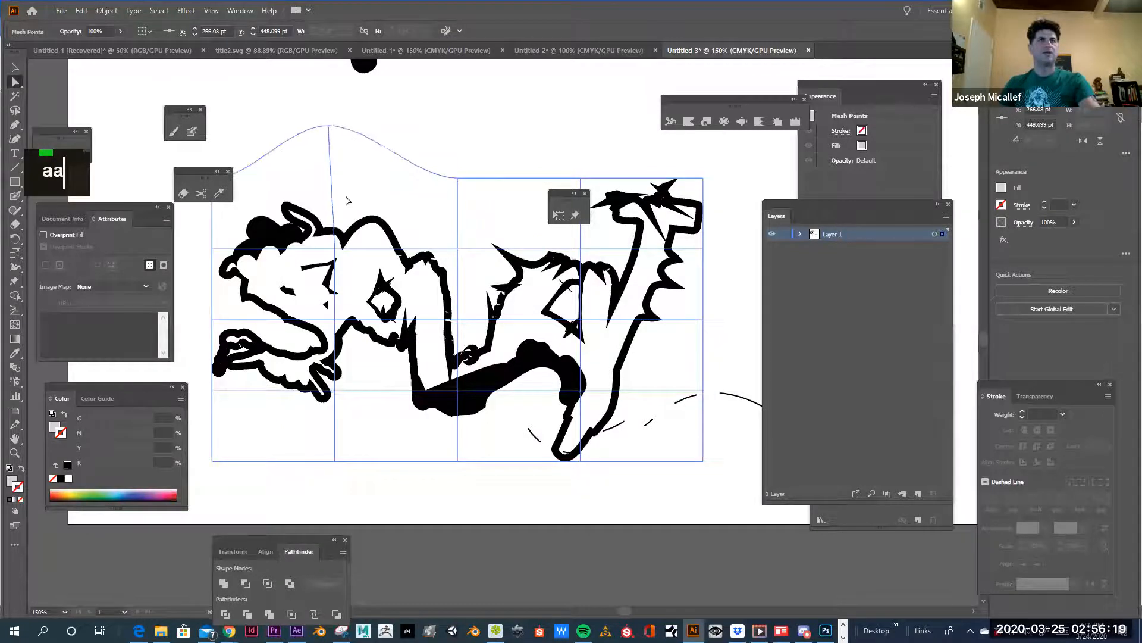
drag(335, 249, 331, 188)
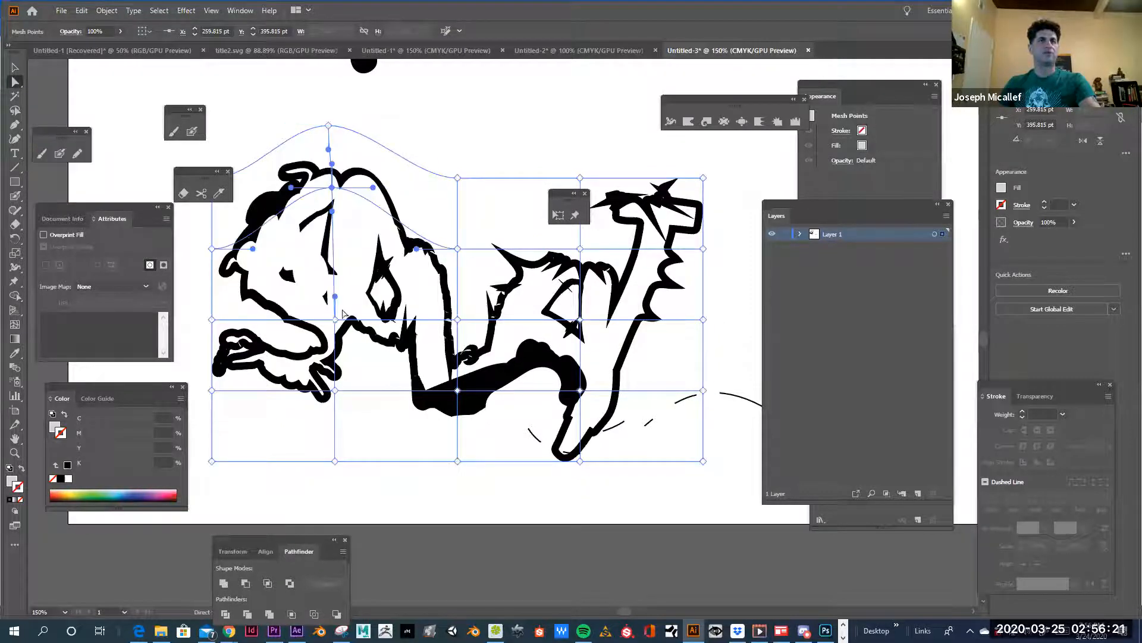
click(336, 321)
drag(335, 320, 332, 259)
Raise the lower mesh points on the second and third vertical mesh lines slightly.
drag(358, 496, 336, 334)
mouse_move(402, 370)
mouse_down()
mouse_move(462, 422)
mouse_move(408, 360)
mouse_up()
drag(458, 389, 445, 466)
Angle the curve handle of the mesh's top-middle point and lower that point, and shift the four upper-right points up and right.
click(457, 177)
click(426, 181)
drag(416, 178, 432, 142)
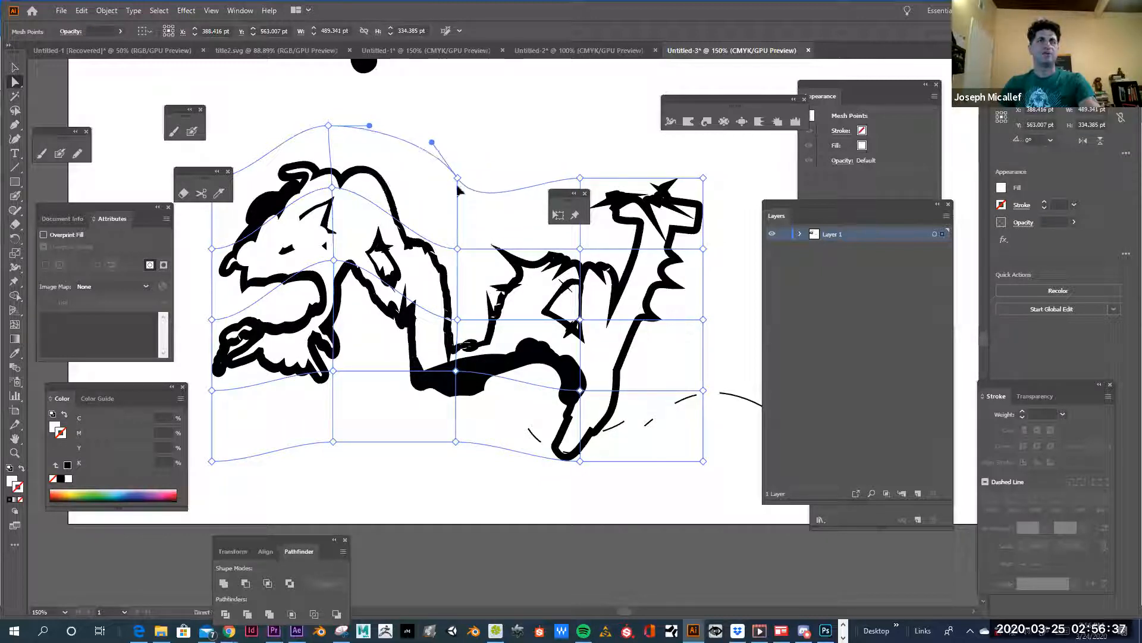
click(458, 194)
drag(456, 182, 457, 207)
drag(539, 144, 755, 268)
drag(586, 240, 611, 188)
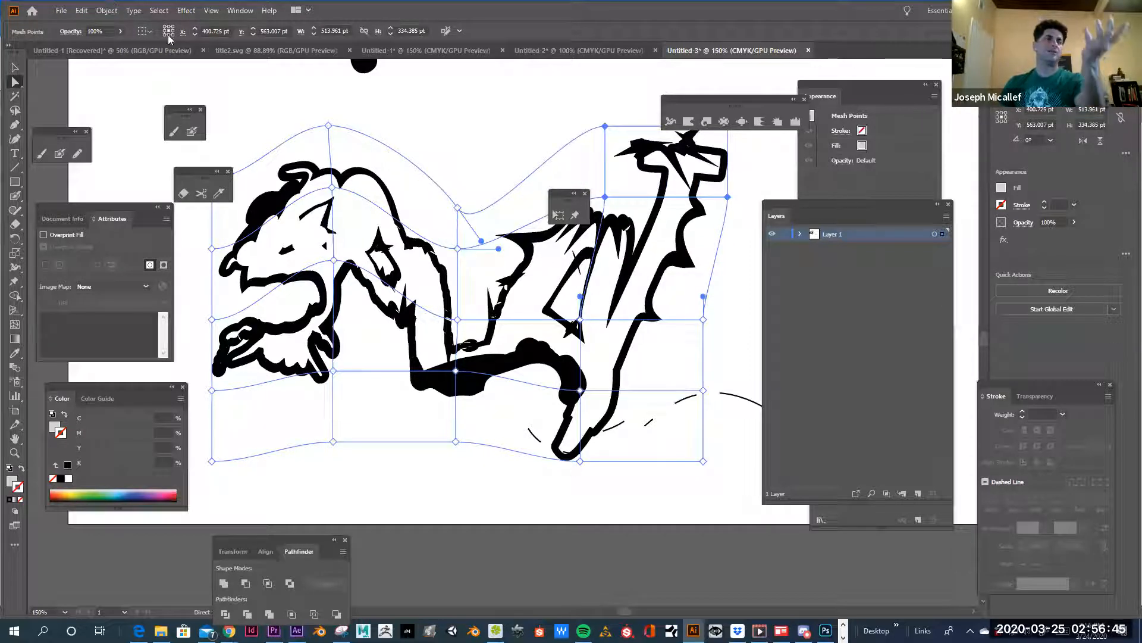
Release the envelope distortion from the artwork and delete the leftover grey mesh.
click(113, 11)
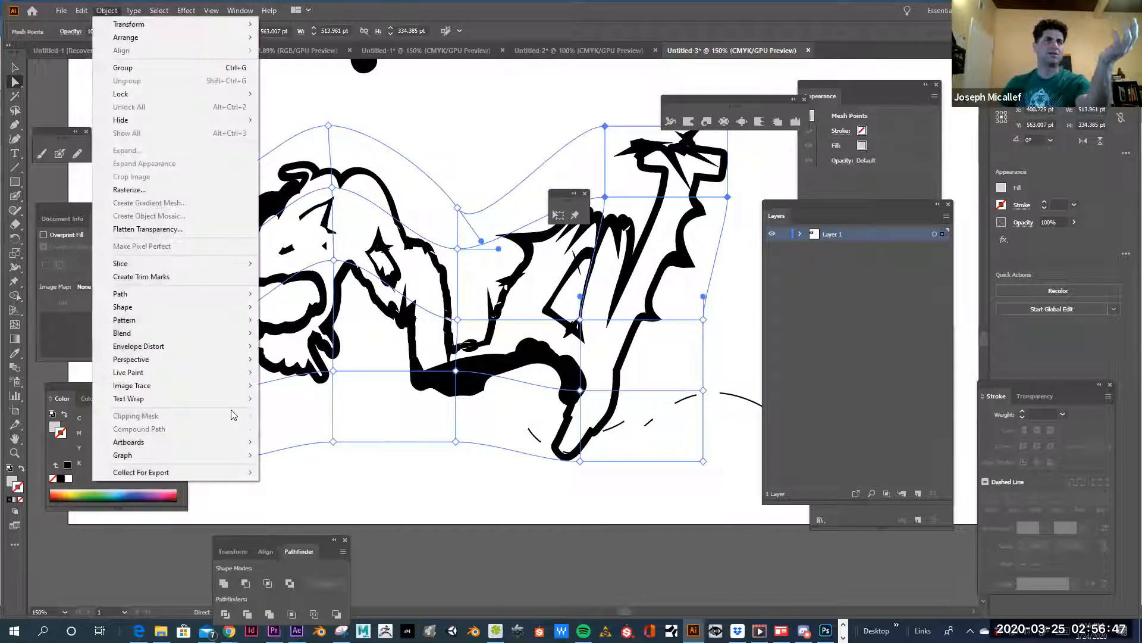
mouse_move(209, 345)
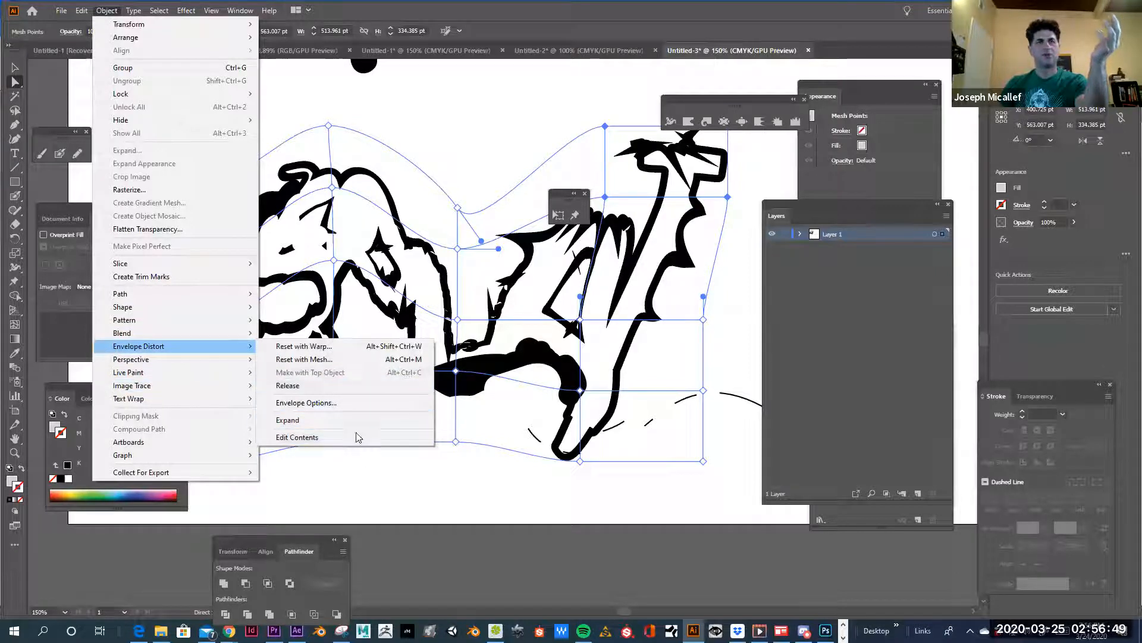
click(334, 384)
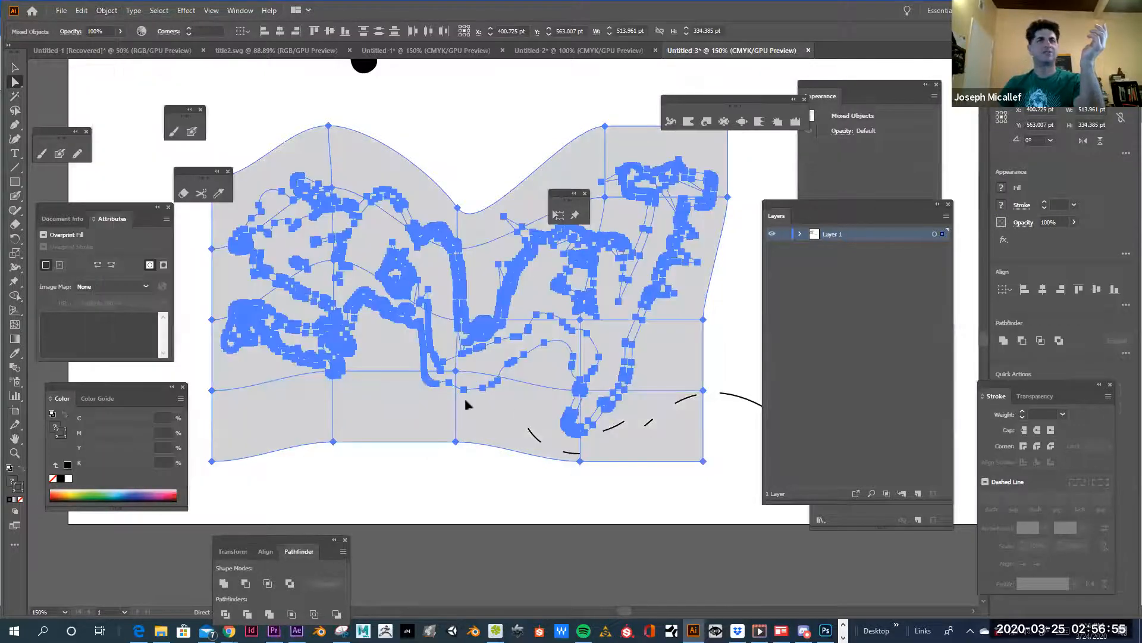
click(10, 68)
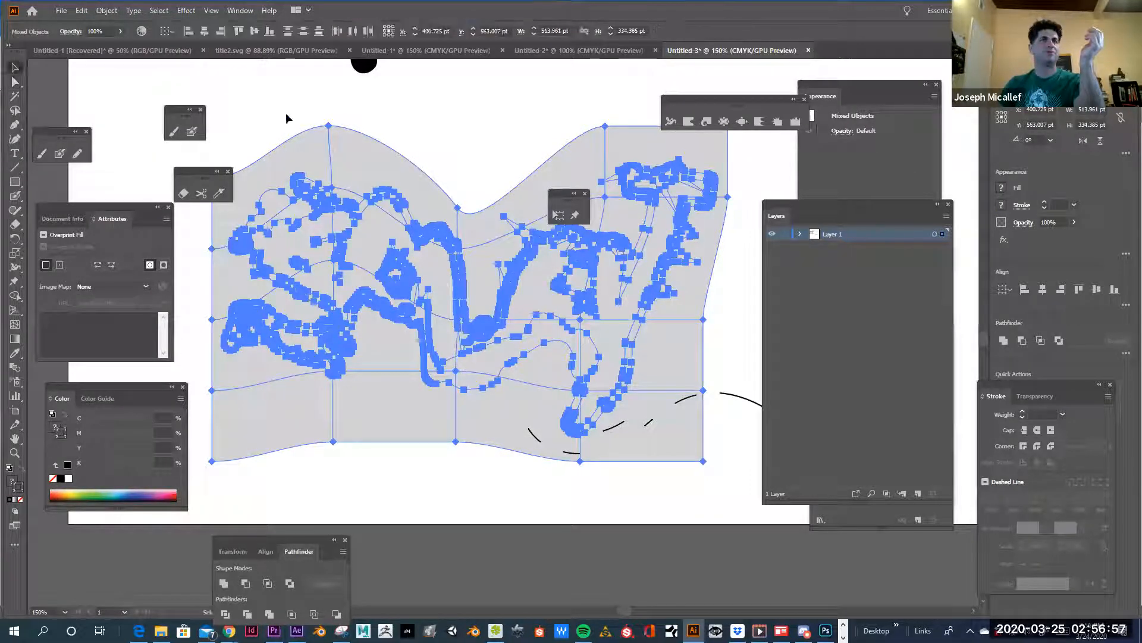
double_click(346, 152)
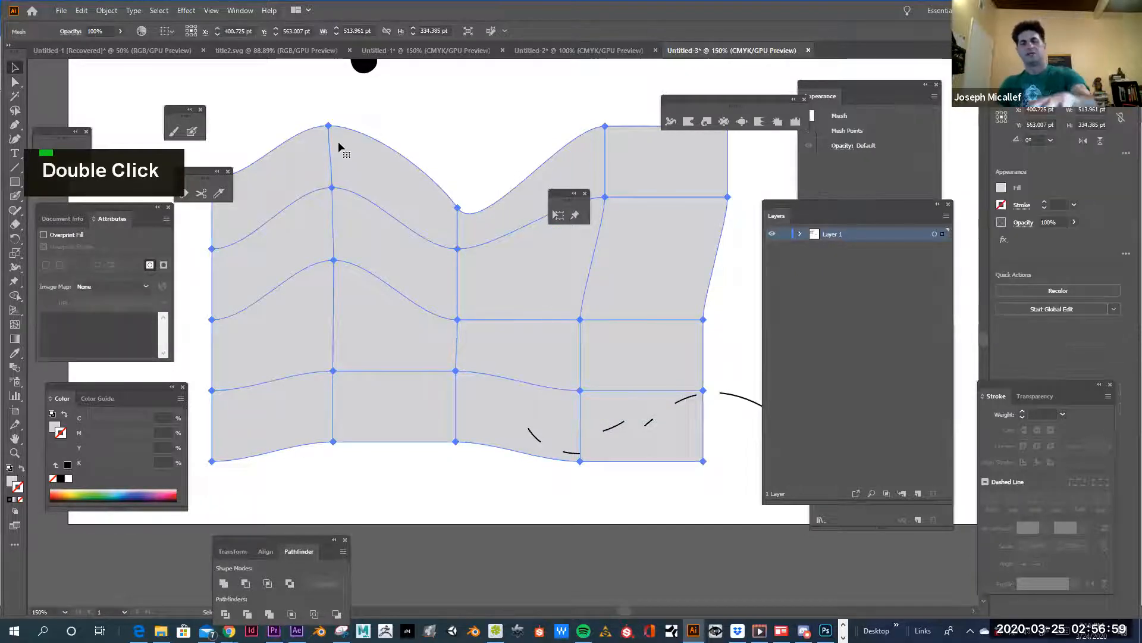
key(BackSpace)
Draw a rectangle about 496 by 311 pt over the artwork and envelope-distort the artwork with it as the top object.
click(14, 182)
drag(210, 138, 707, 450)
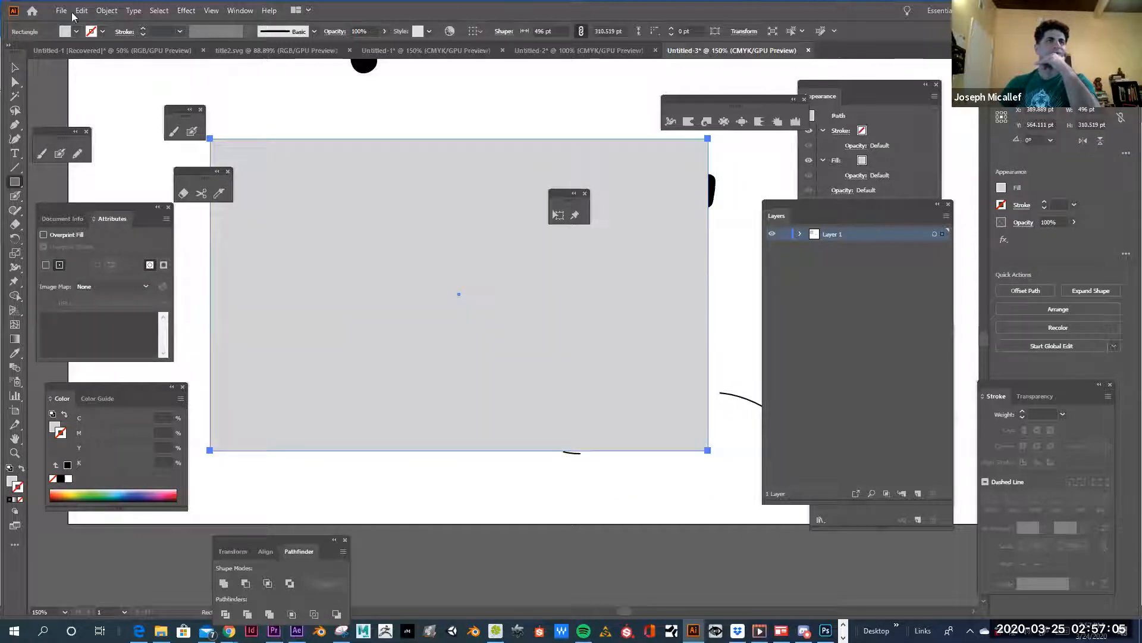
click(15, 68)
drag(264, 90, 460, 337)
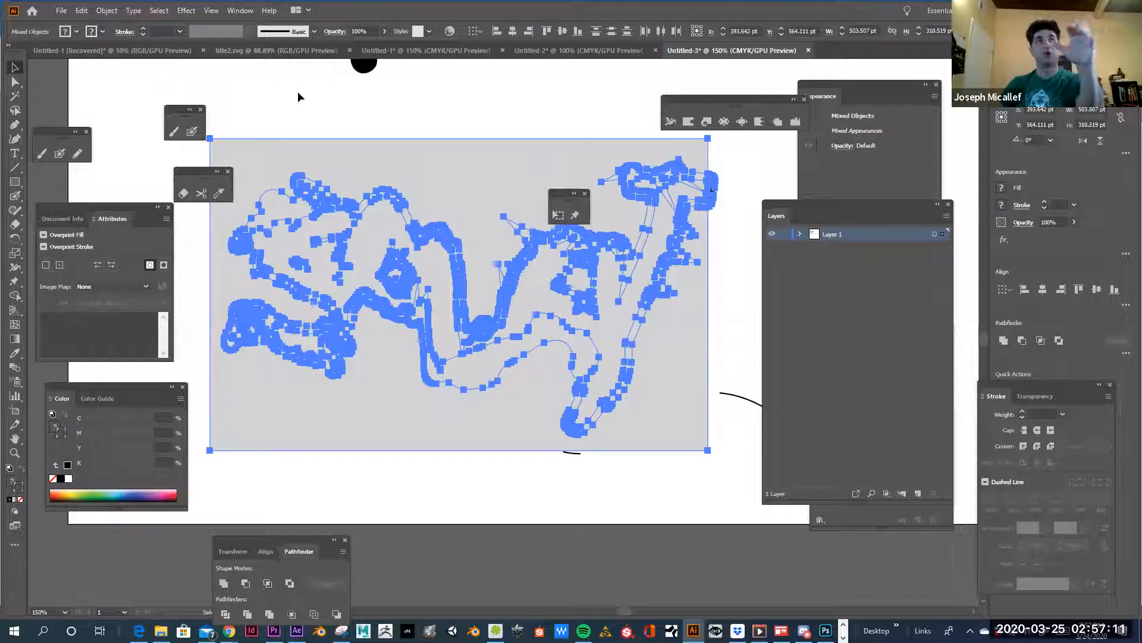
click(108, 10)
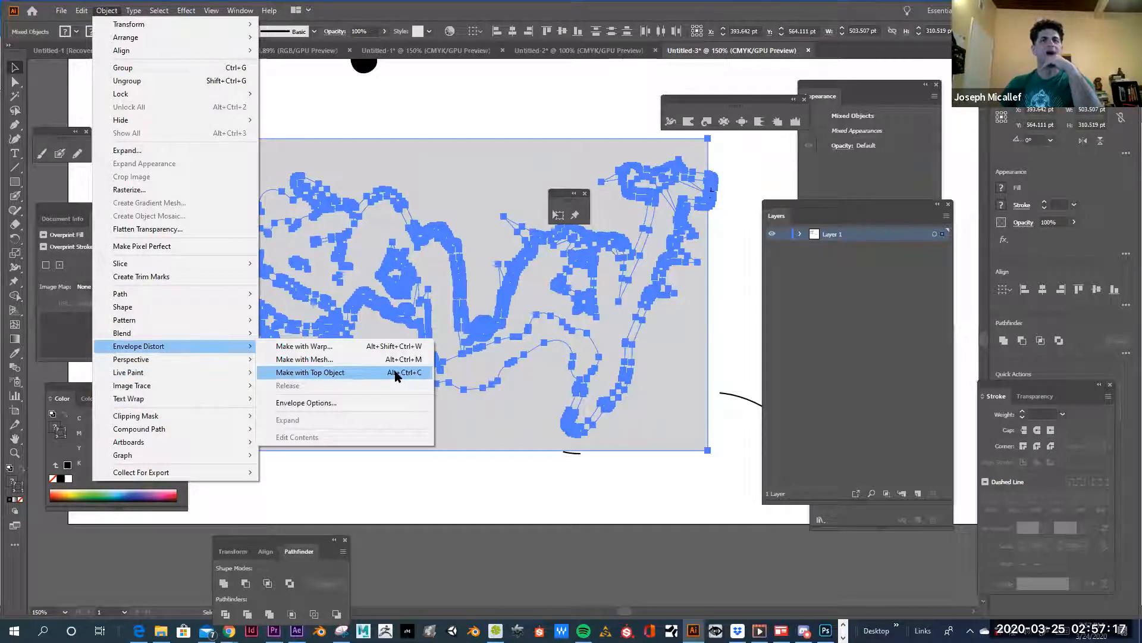
click(395, 376)
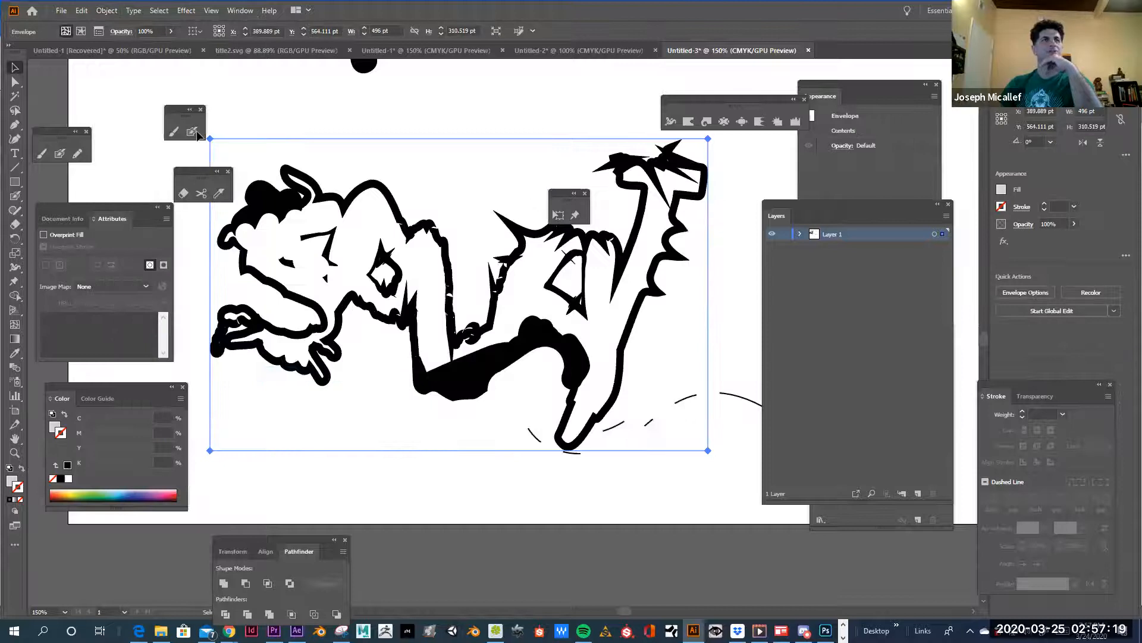
Move the rectangular envelope slightly down and right, and pull its upper-left corner point inward.
click(15, 82)
drag(210, 142, 248, 153)
click(189, 110)
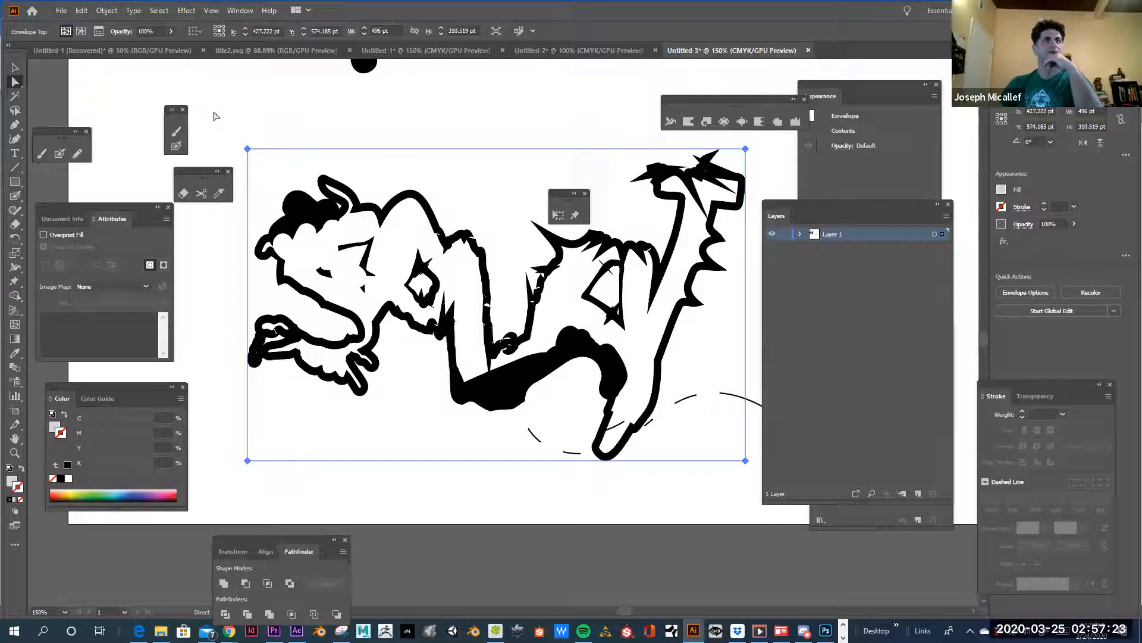
click(251, 152)
drag(293, 191, 284, 151)
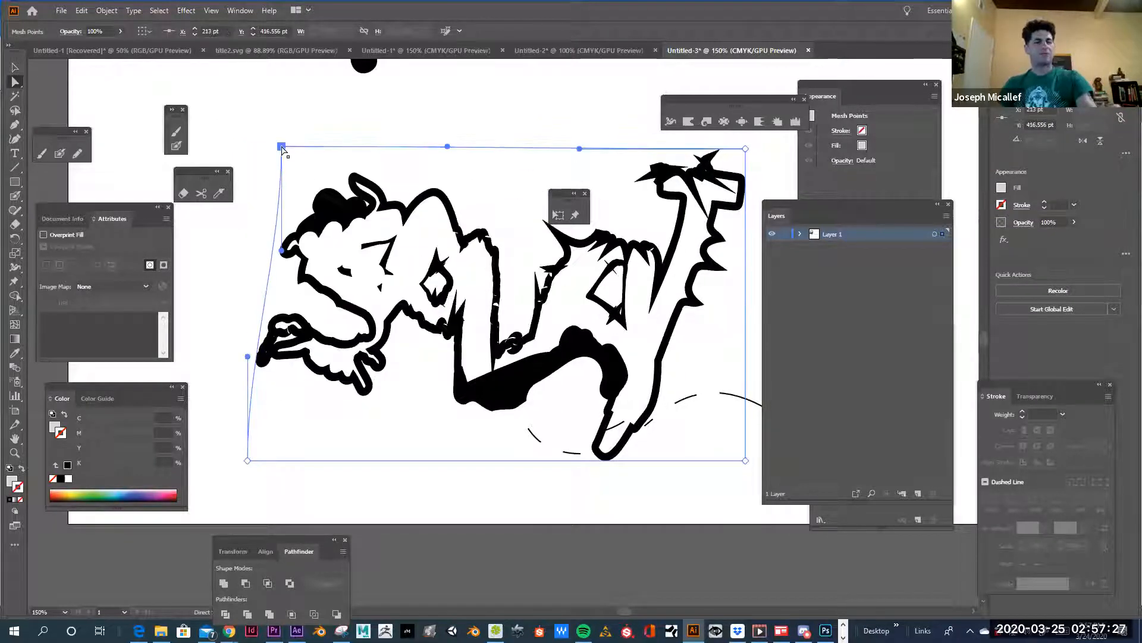
Undo the corner edit, the move and the top-object envelope, and delete the covering rectangle.
key(ctrl+z)
key(ctrl+z)
key(ctrl+z)
key(ctrl+z)
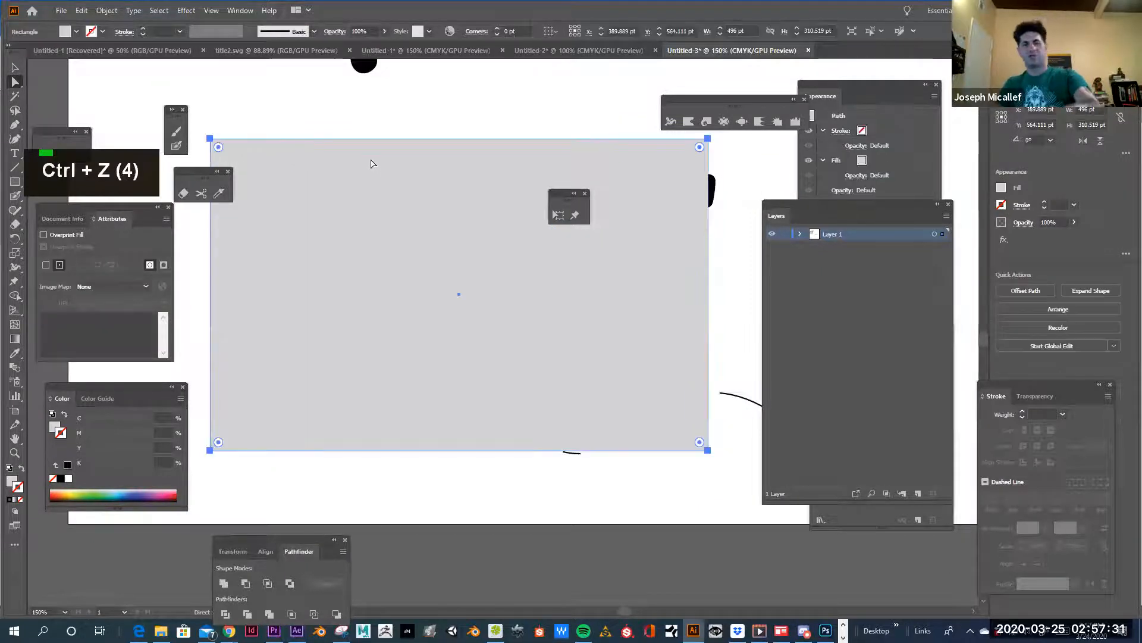
key(BackSpace)
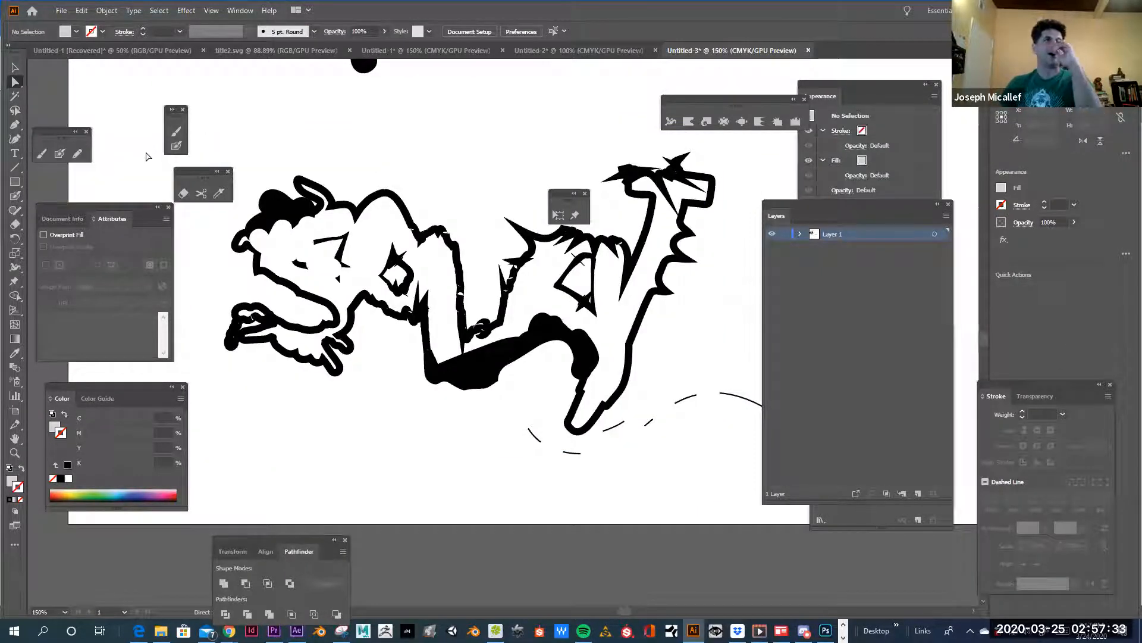
Draw an ellipse about 536 by 164 pt over the artwork and select it together with the artwork.
drag(15, 182, 48, 216)
drag(224, 213, 761, 376)
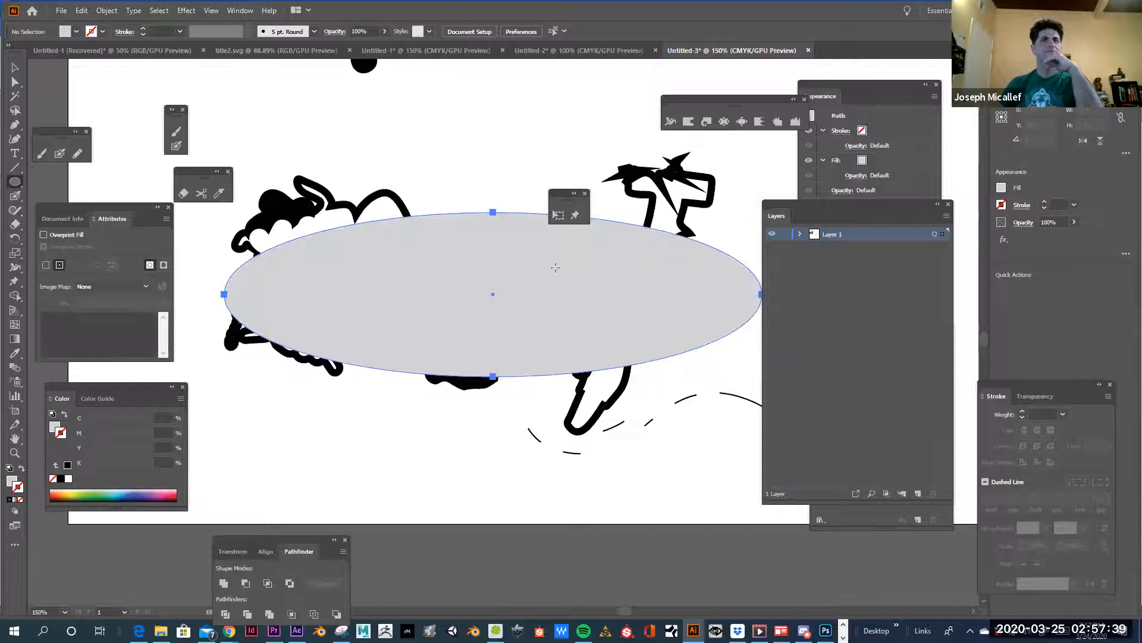
key(v)
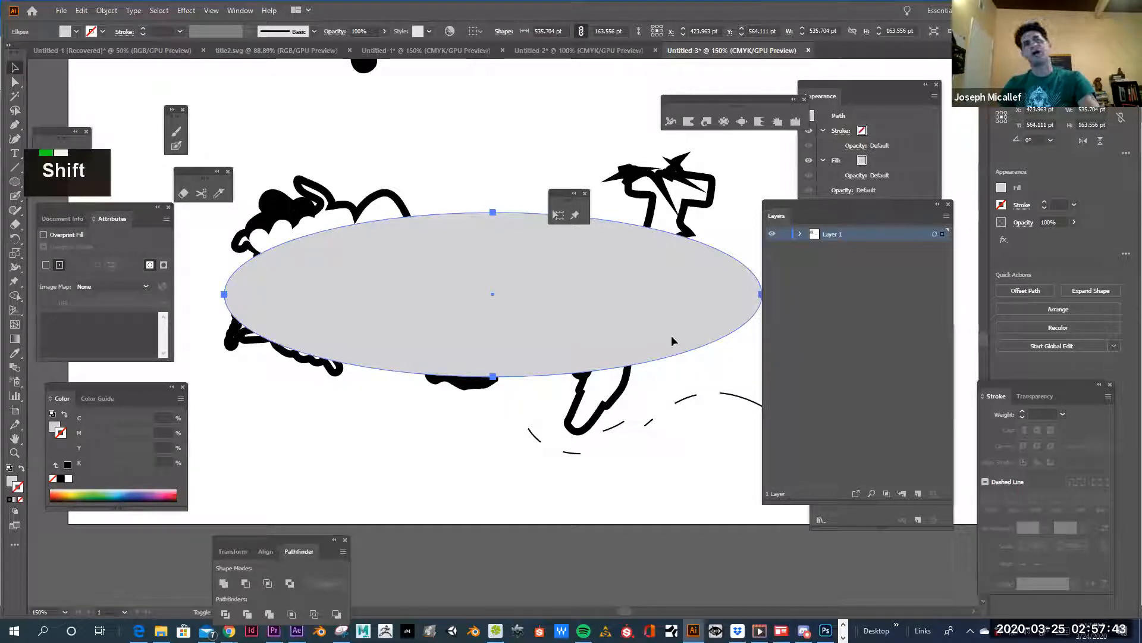
shift+click(273, 209)
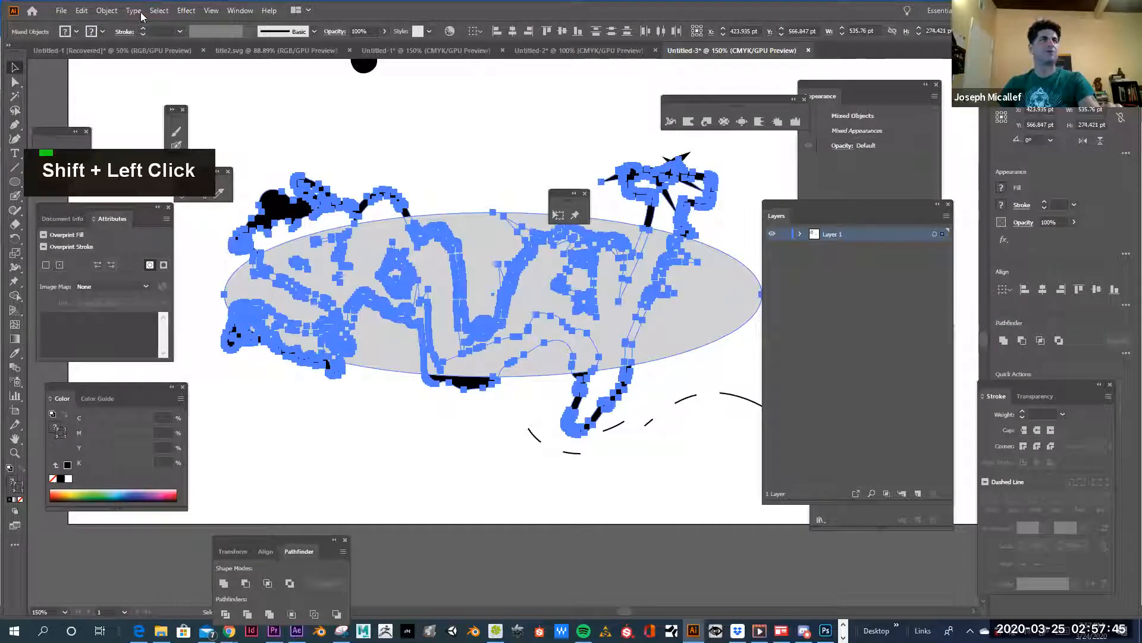
Envelope-distort the selected ellipse and artwork with a mesh of 4 rows and 4 columns.
click(104, 11)
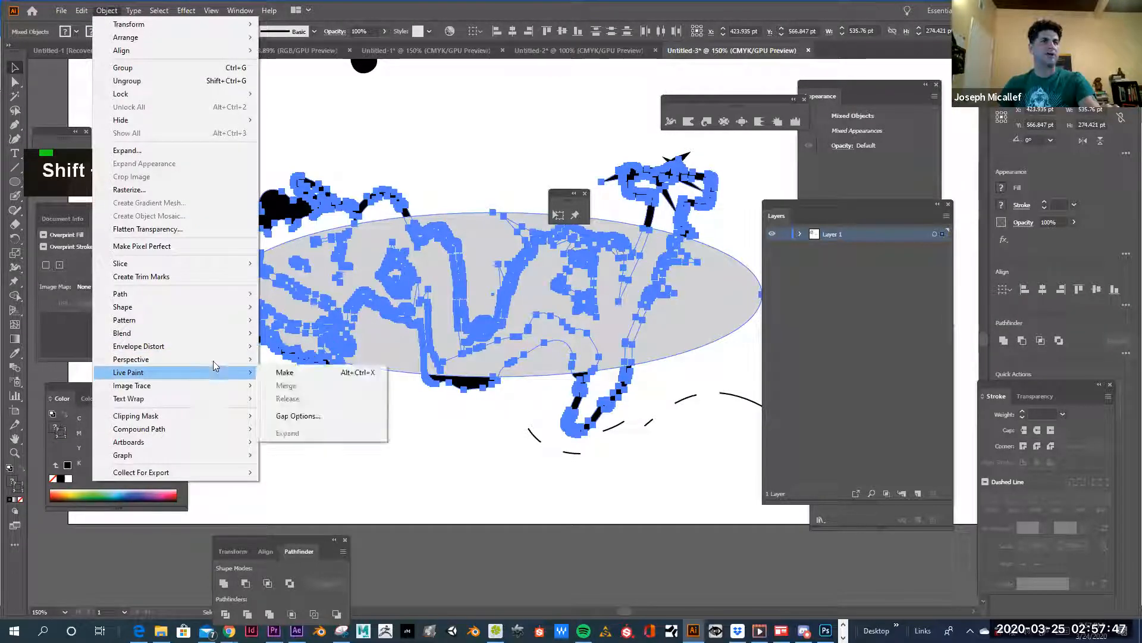
mouse_move(215, 347)
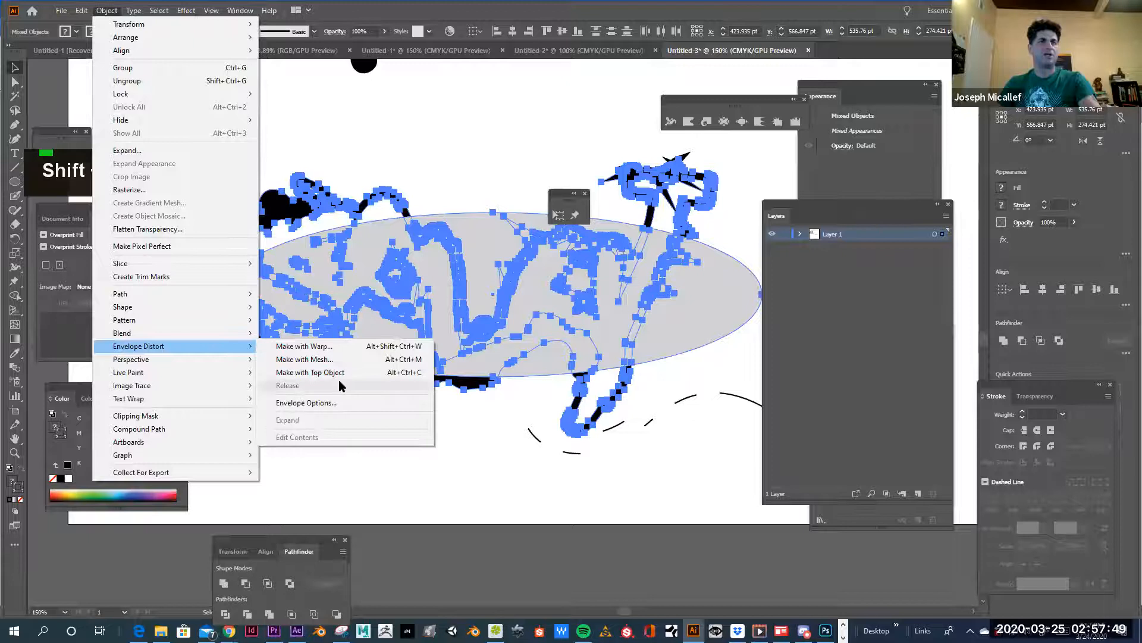
click(332, 362)
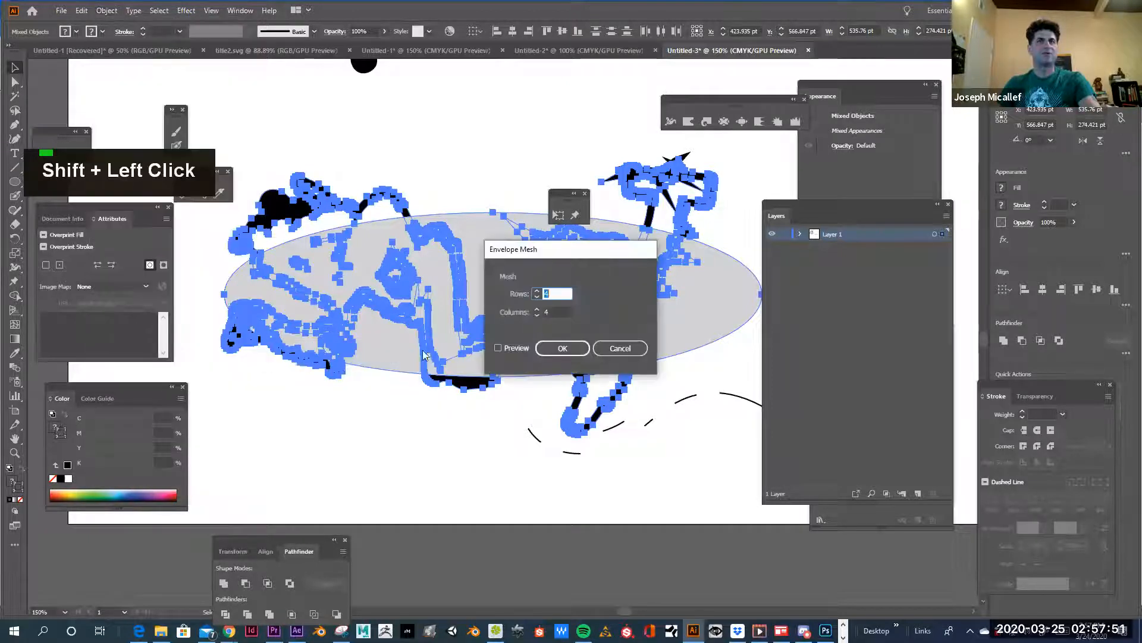
click(548, 350)
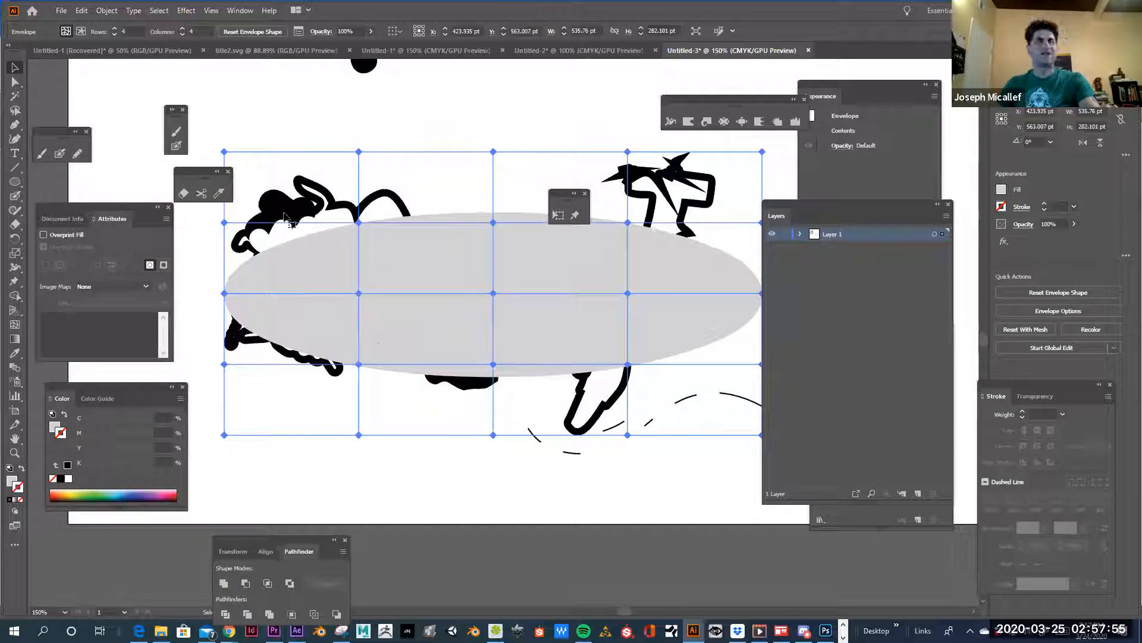
Pull the top three mesh points on the envelope's first interior vertical line out of alignment, using Direct Selection.
click(12, 84)
drag(359, 152, 345, 117)
drag(358, 222, 347, 193)
drag(358, 292, 340, 334)
Undo the mesh point edits and the mesh envelope.
key(ctrl+z)
key(ctrl+z)
key(ctrl+z)
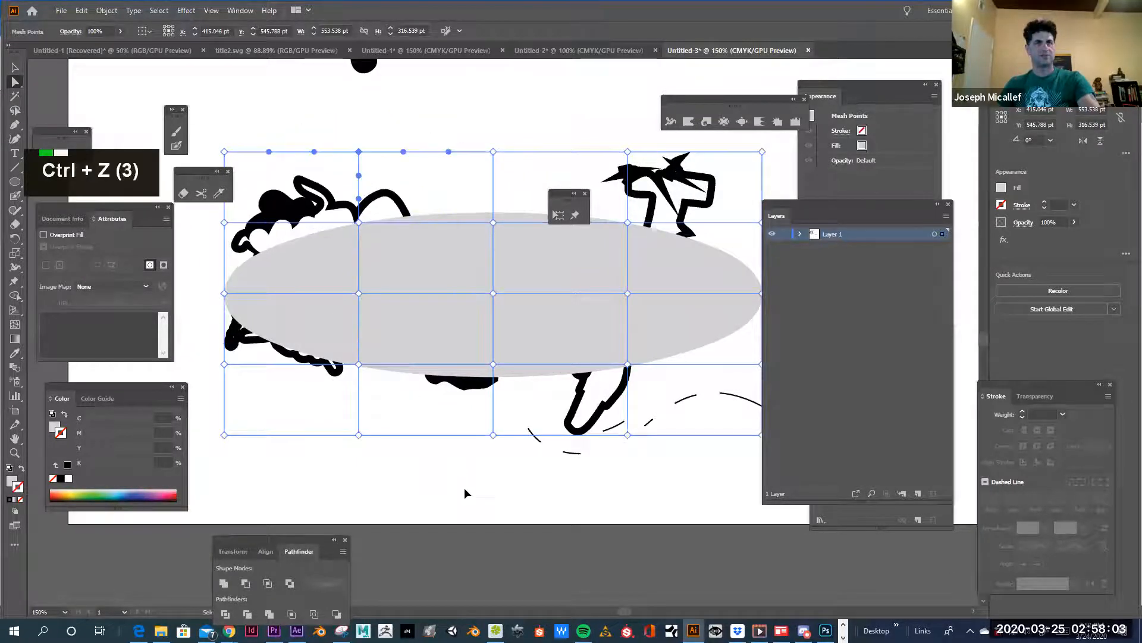
key(ctrl+z)
Select the ellipse together with the artwork and envelope-distort the artwork with the ellipse as the top object.
ctrl+click(384, 348)
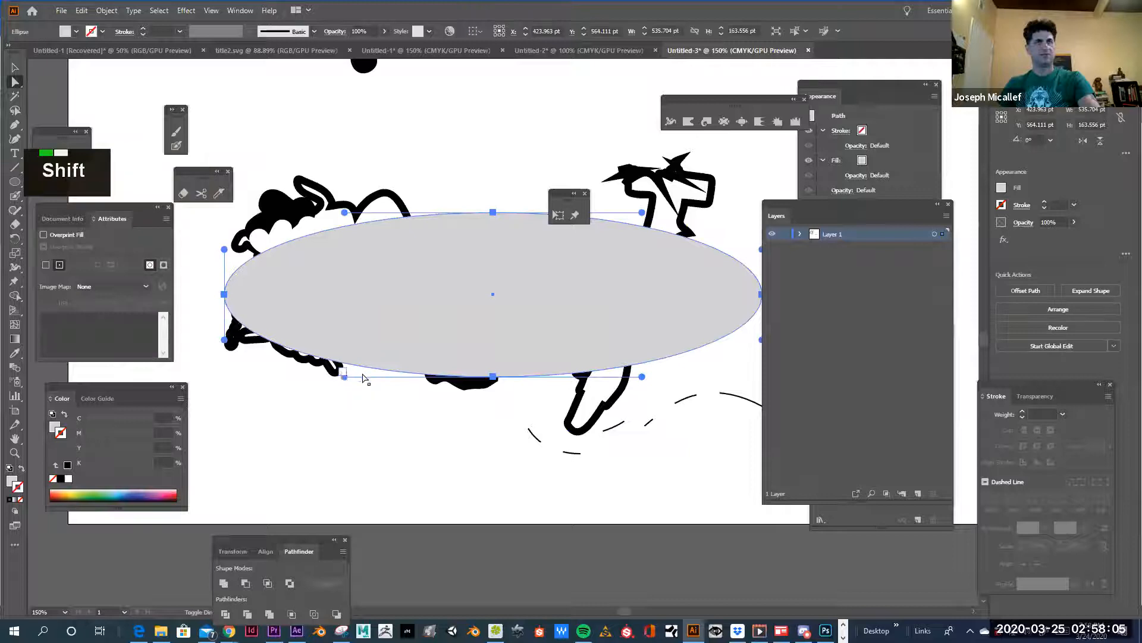
shift+click(475, 386)
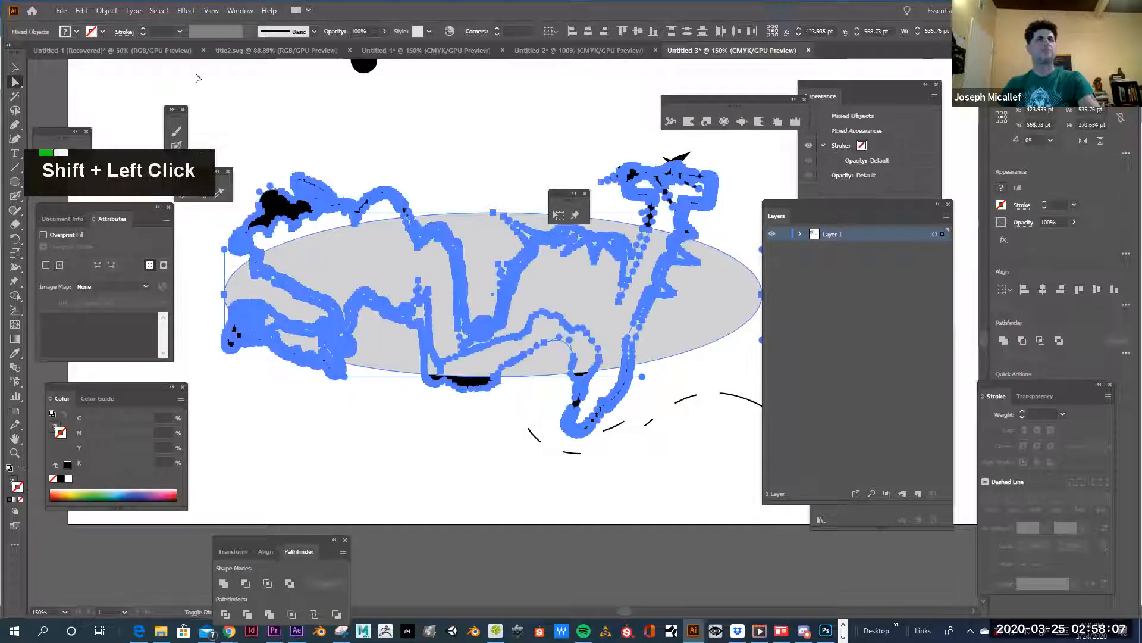
click(110, 10)
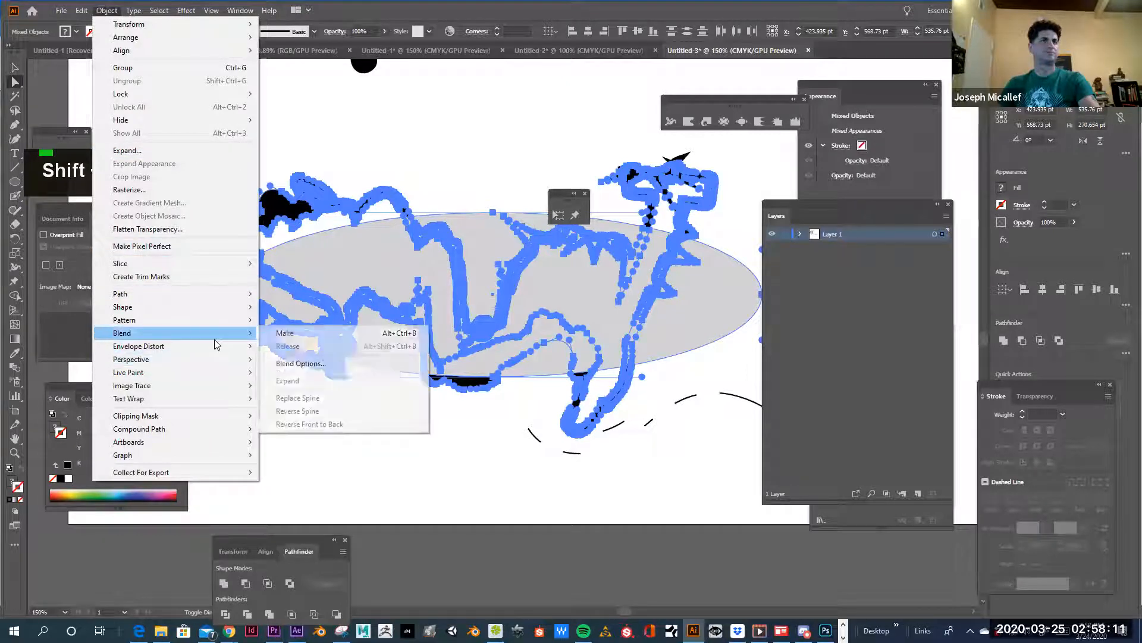
mouse_move(212, 345)
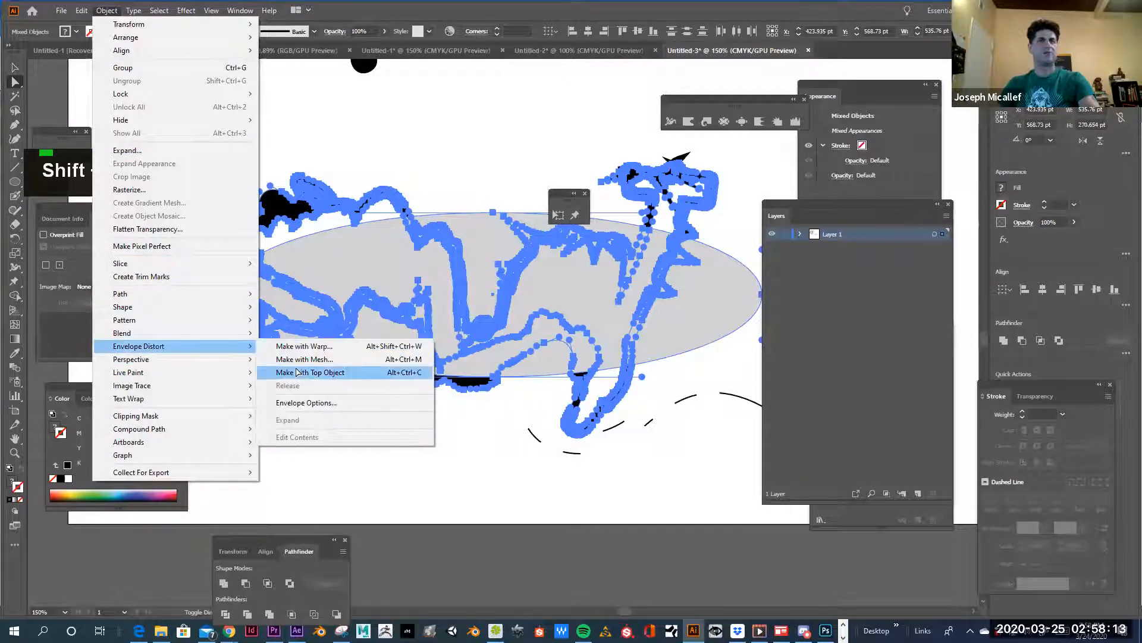
click(297, 372)
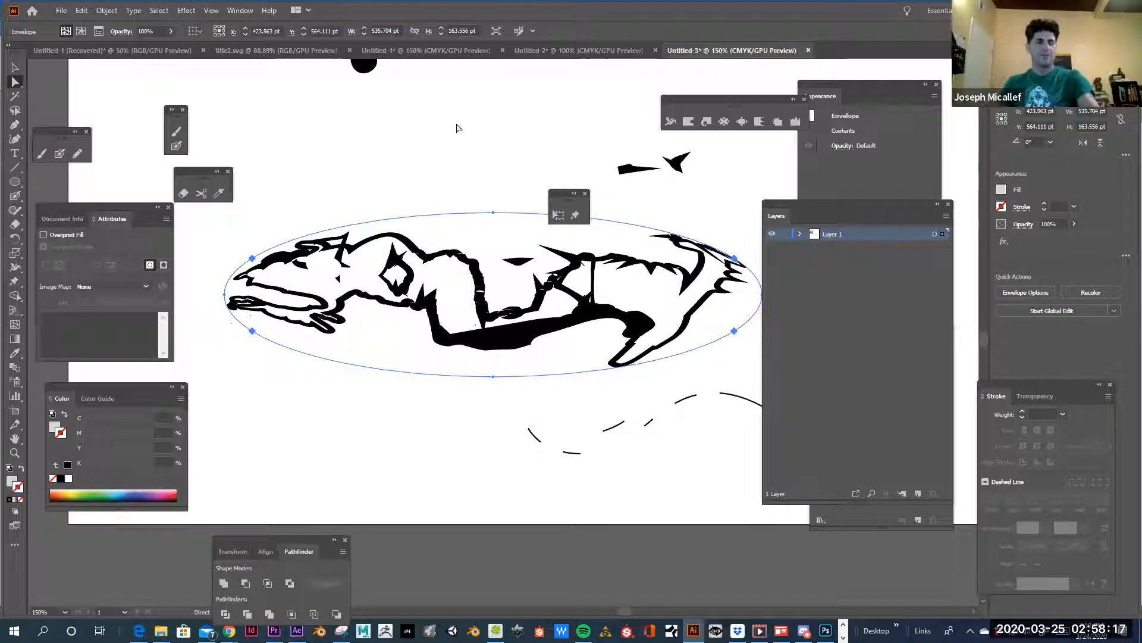
Bend the elliptical envelope's lower edge up toward its middle, and shift the distorted artwork slightly down and right.
key(ctrl)
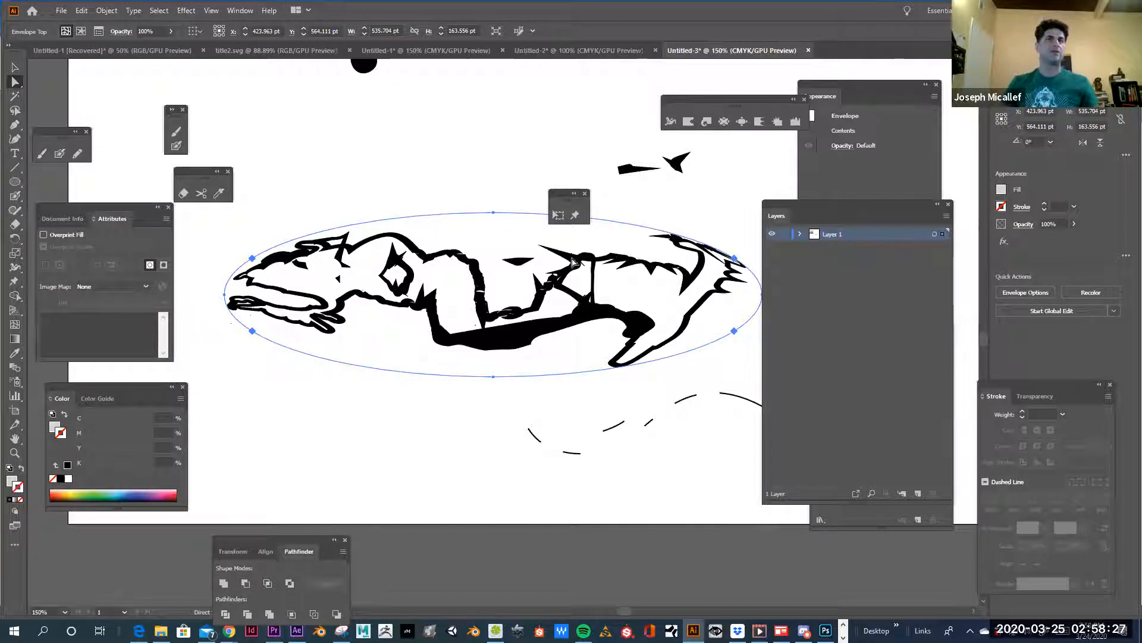
mouse_move(466, 169)
mouse_down()
mouse_move(502, 224)
mouse_move(481, 155)
mouse_up()
drag(487, 375, 484, 289)
click(503, 360)
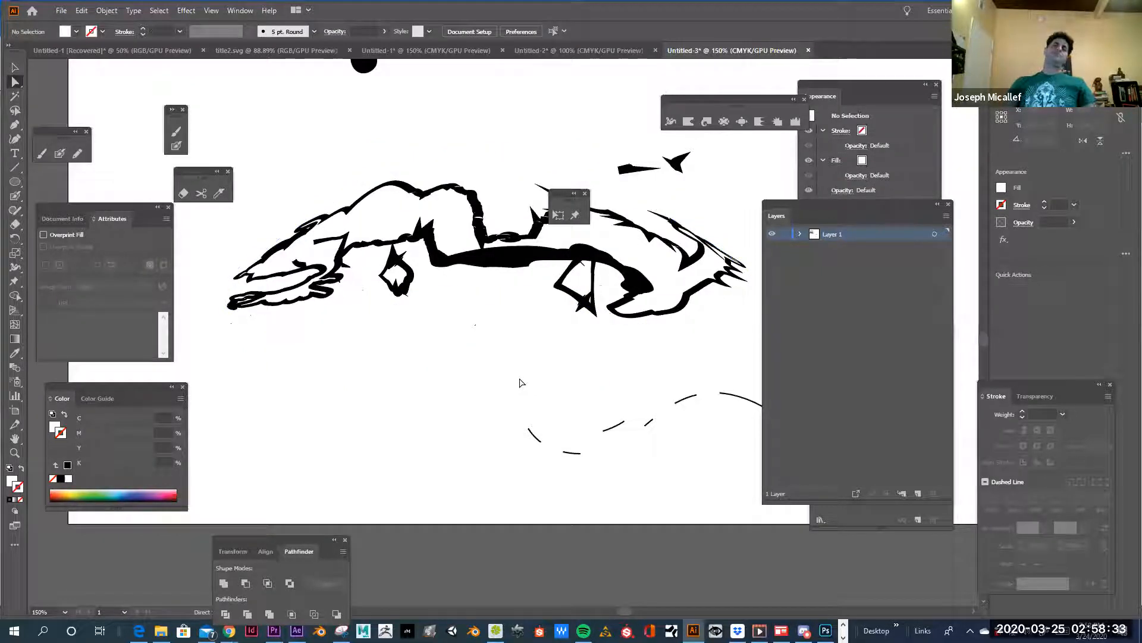
click(473, 238)
drag(495, 292, 479, 314)
click(538, 333)
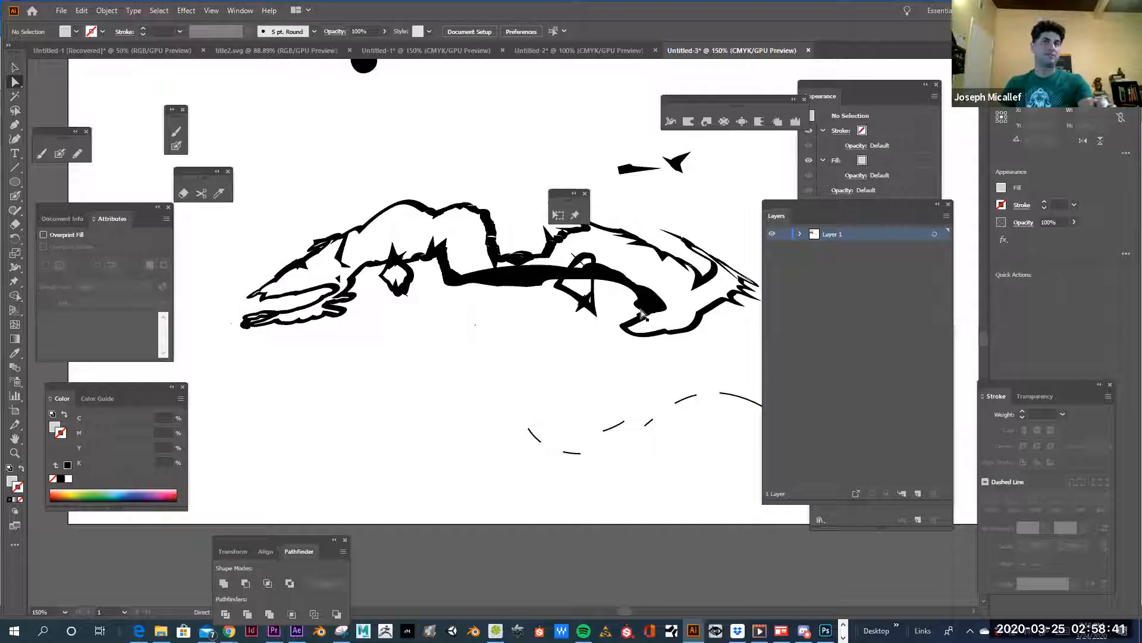
Undo the envelope reshaping and the top-object envelope, and delete the ellipse covering the artwork.
key(ctrl+z)
key(ctrl+z)
key(ctrl+z)
key(ctrl+z)
click(496, 411)
click(400, 279)
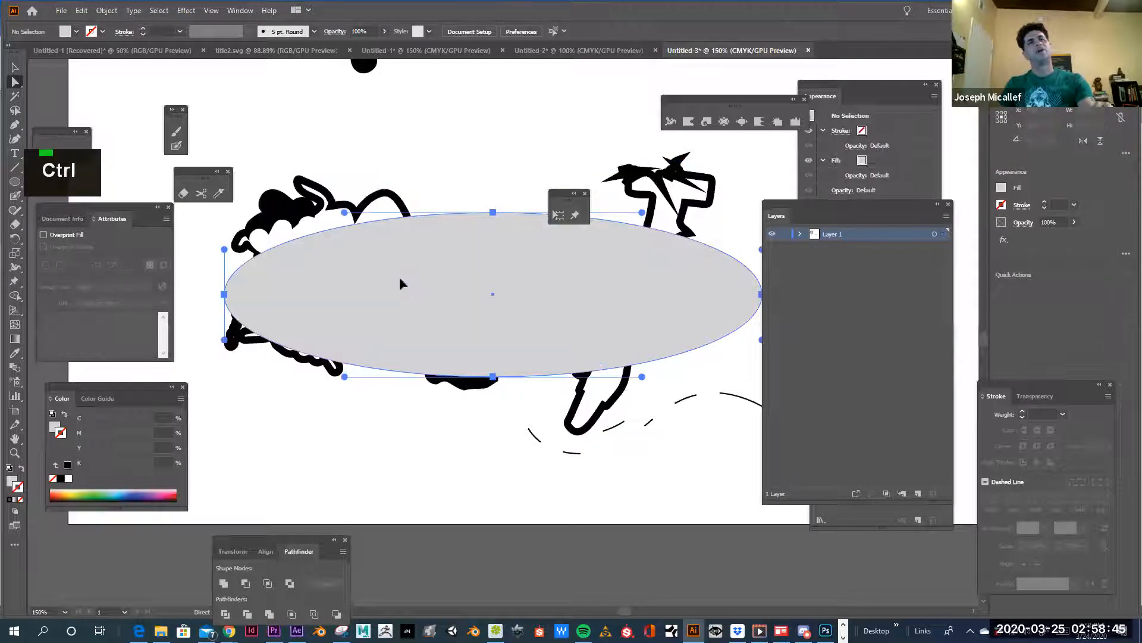
key(BackSpace)
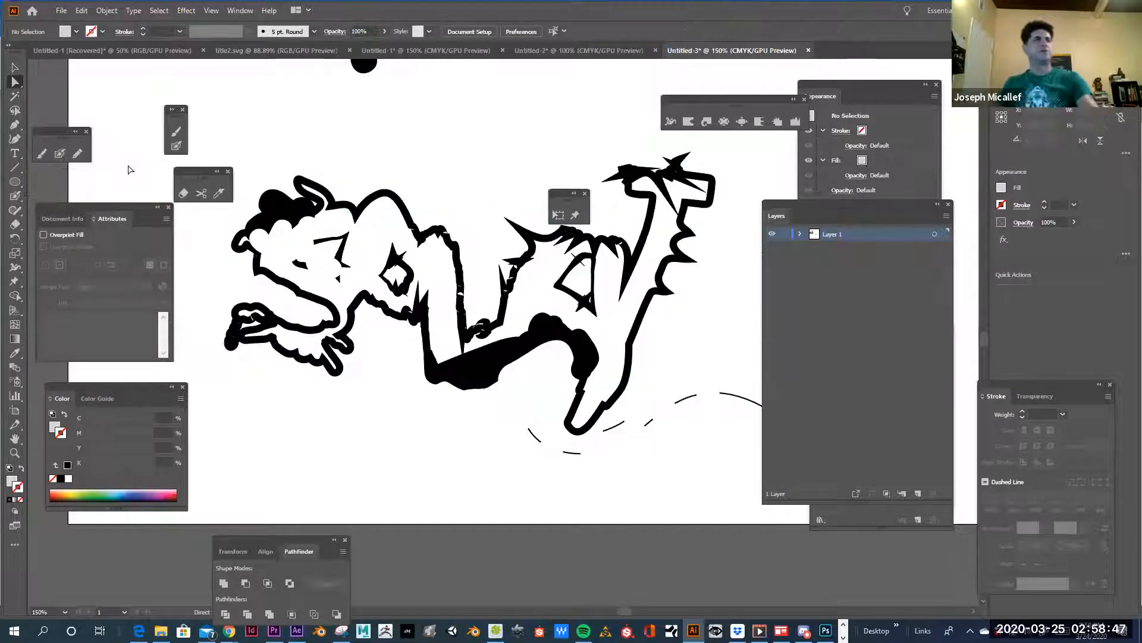
Draw a text area about 361 by 105 pt near the artboard's upper-left corner and enter the text BLOB.
click(13, 155)
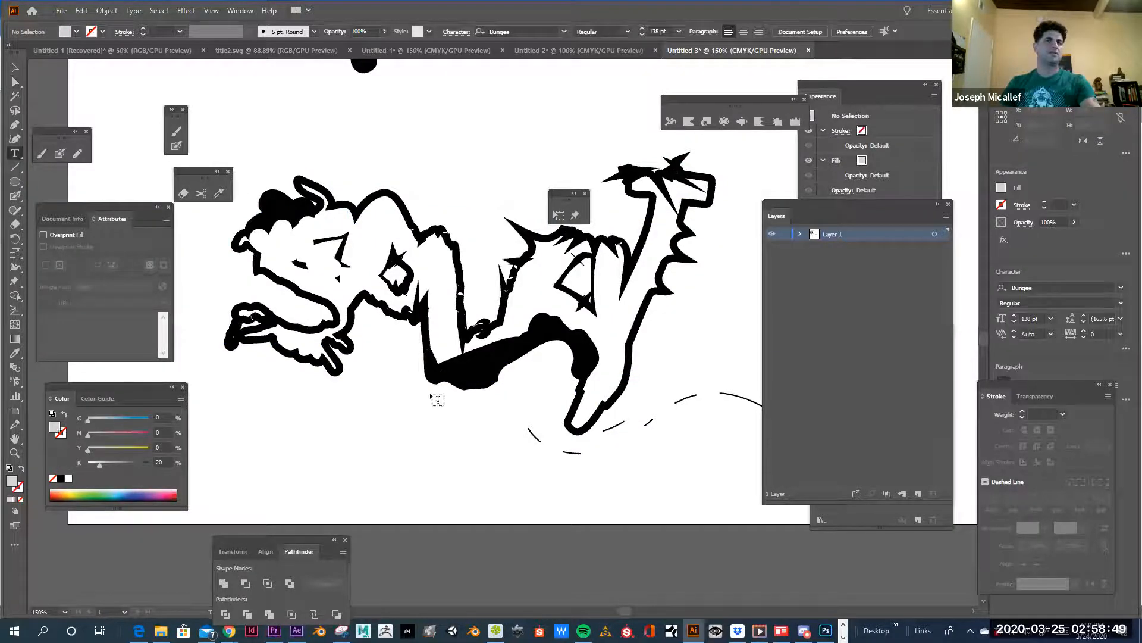
key(ctrl+alt+super+space)
click(453, 379)
click(453, 378)
drag(506, 313, 370, 436)
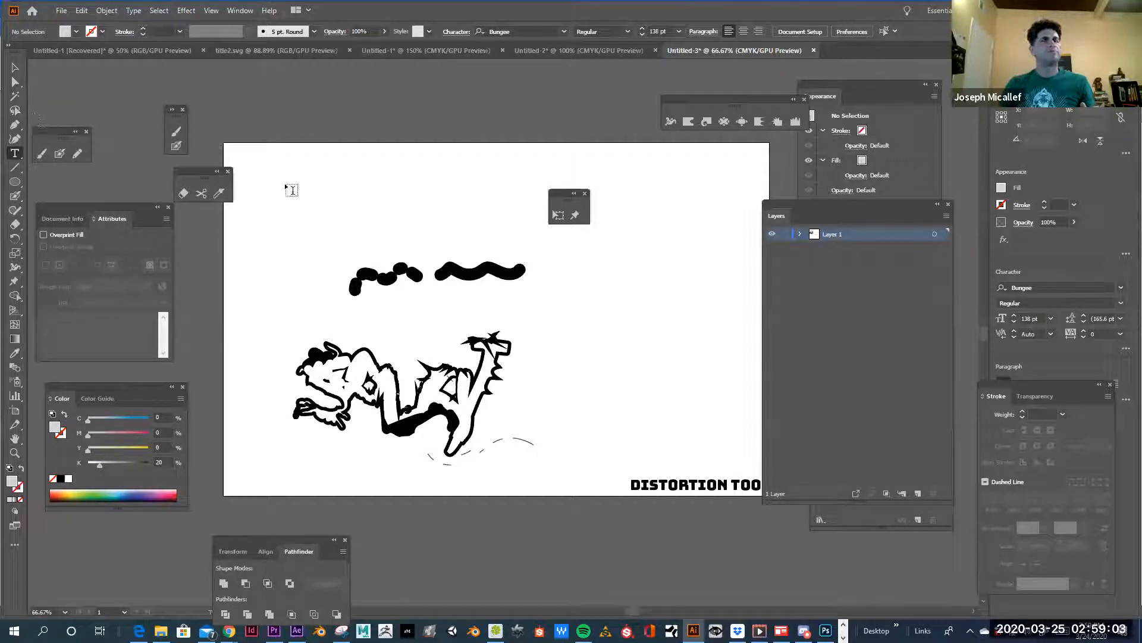
drag(286, 185, 440, 230)
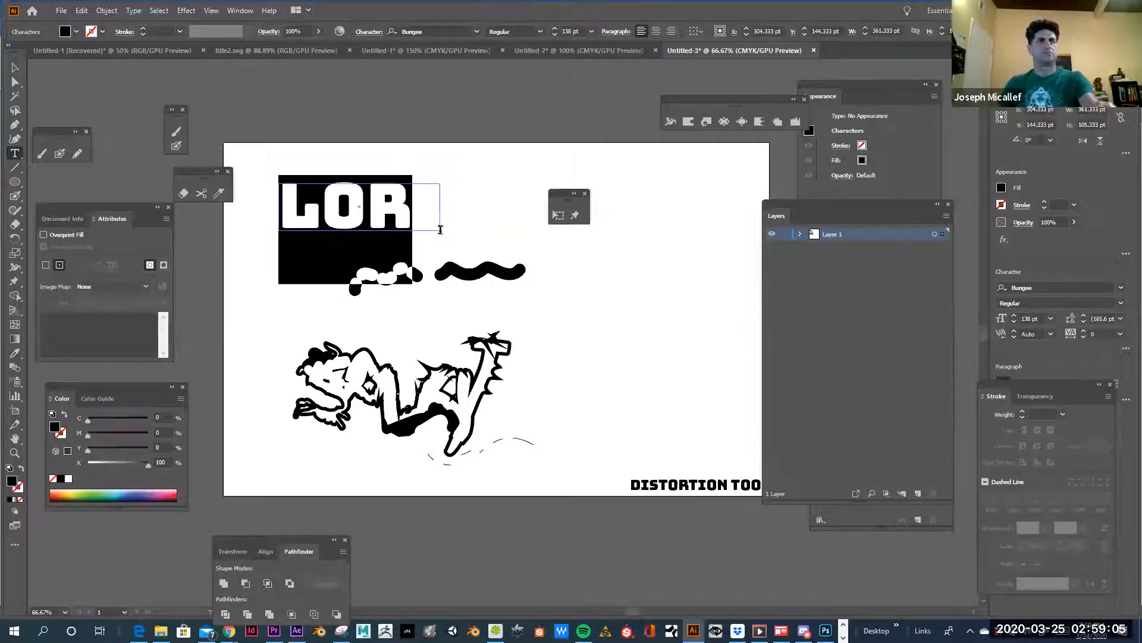
text(D)
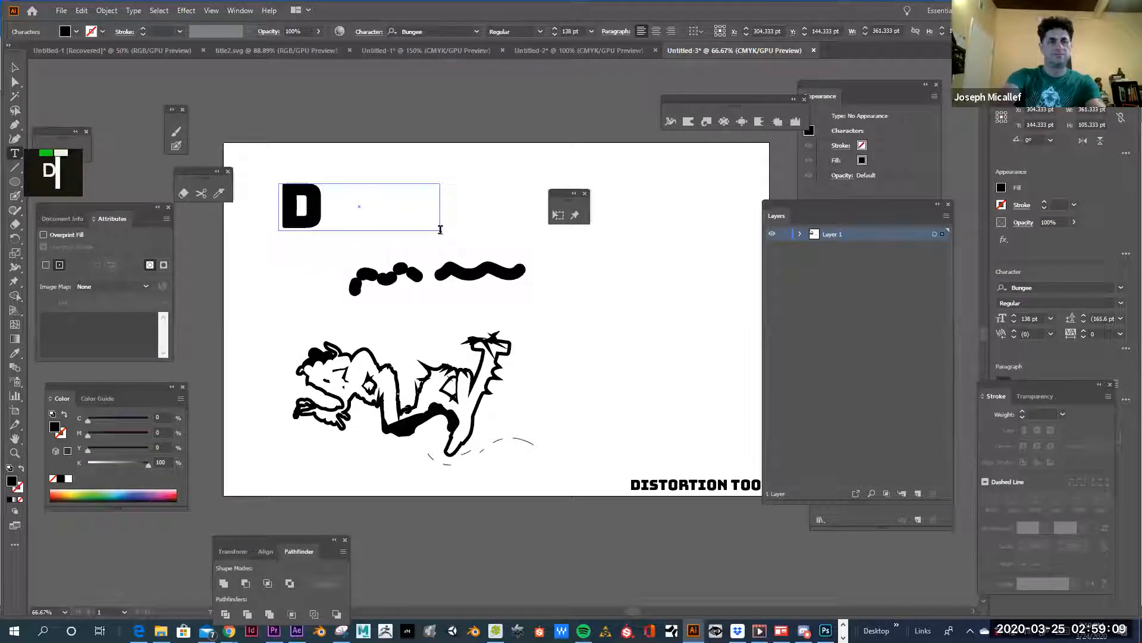
text(E)
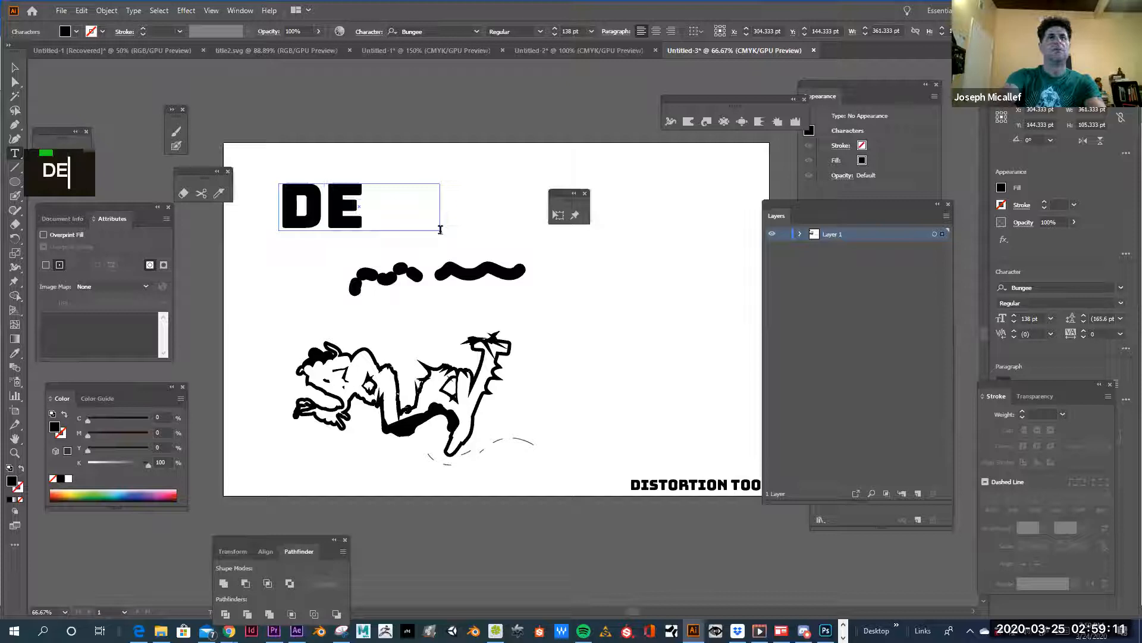
key(BackSpace)
key(BackSpace)
text(BLOB)
Reduce the font size of the whole BLOB text to 118 pt.
key(ctrl+a)
key(ctrl+shift+comma)
key(ctrl+shift+comma)
key(ctrl+shift+comma)
key(ctrl+shift+comma)
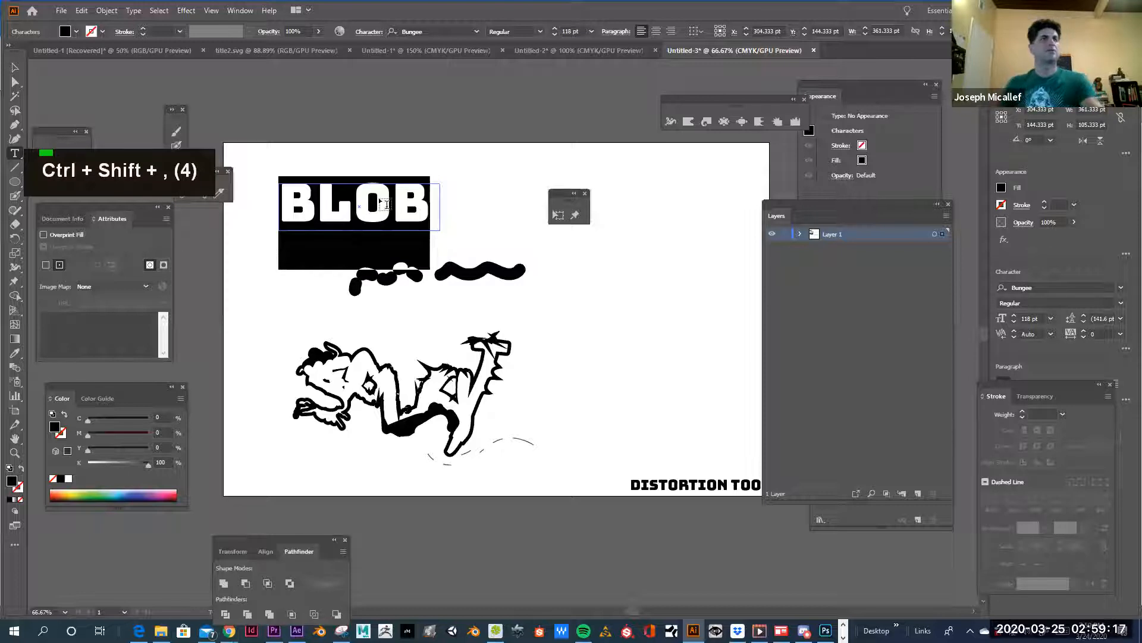
Convert the BLOB text to outlines and place it over the brushed artwork.
click(19, 71)
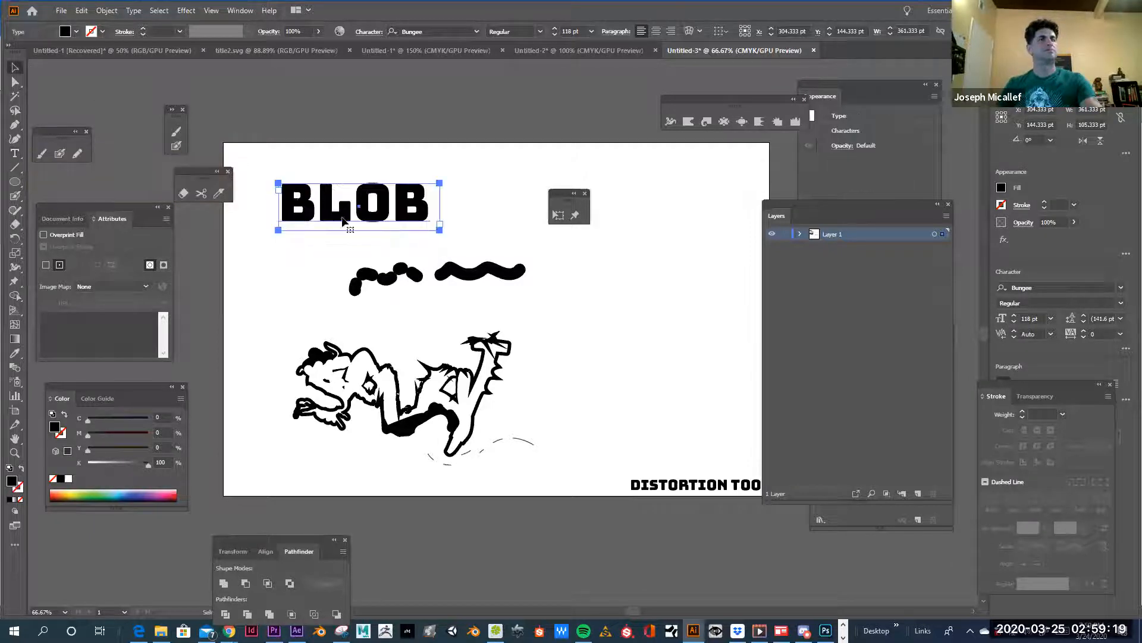
key(ctrl+shift)
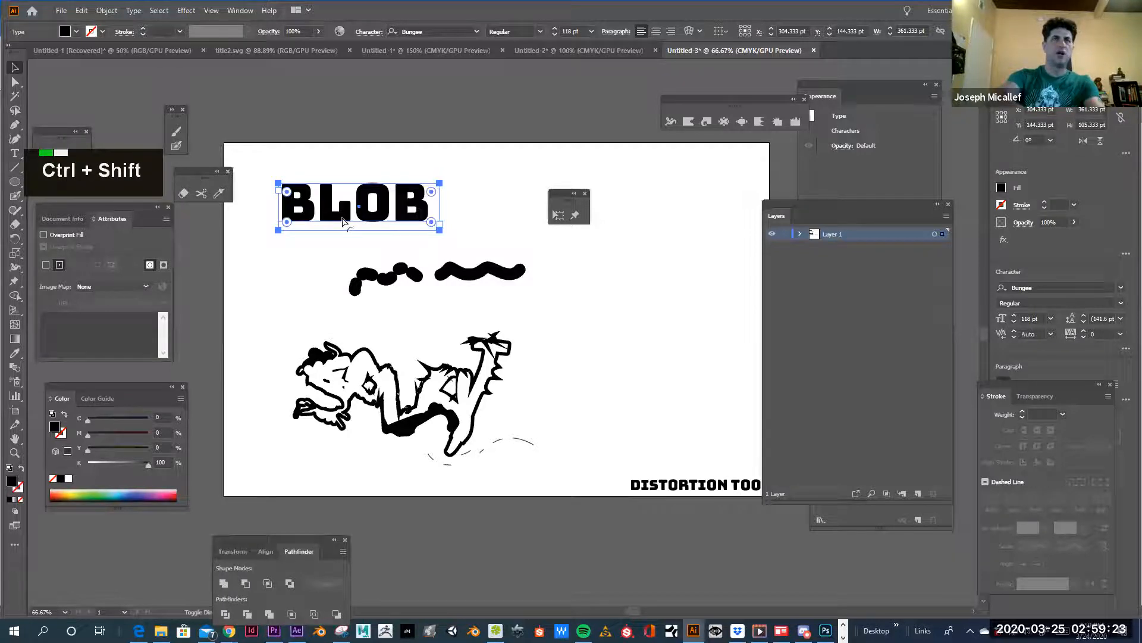
key(ctrl+shift+o)
drag(322, 216, 363, 400)
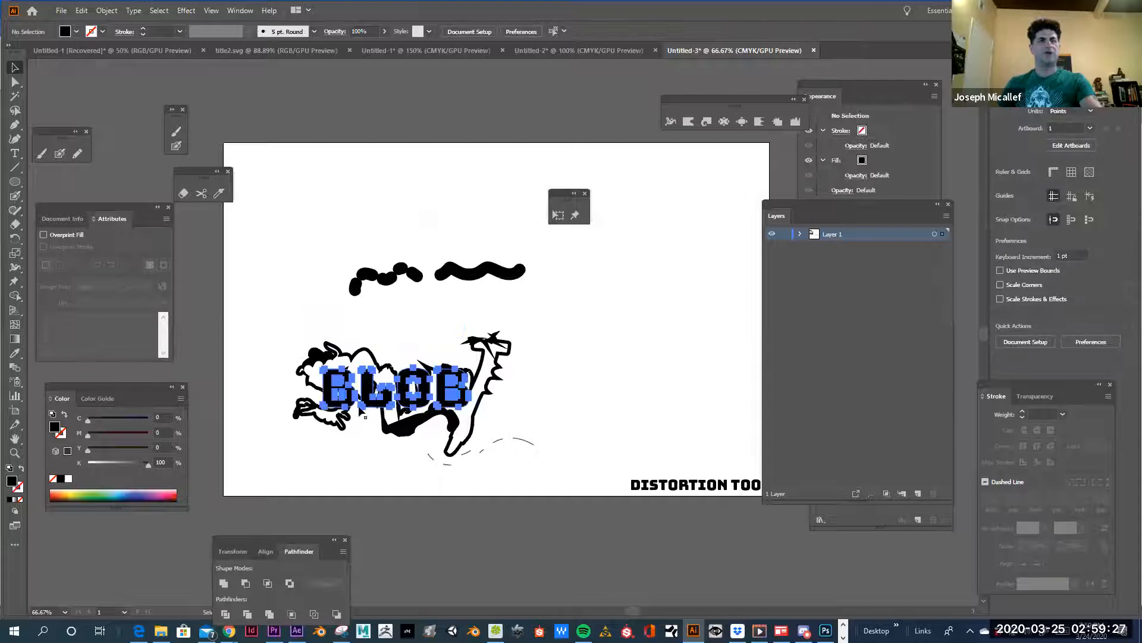
Try to envelope-distort the brushed artwork with the outlined BLOB group as the top object, and clear the selection.
click(292, 351)
mouse_move(528, 404)
mouse_down()
mouse_move(538, 424)
mouse_move(515, 420)
mouse_up()
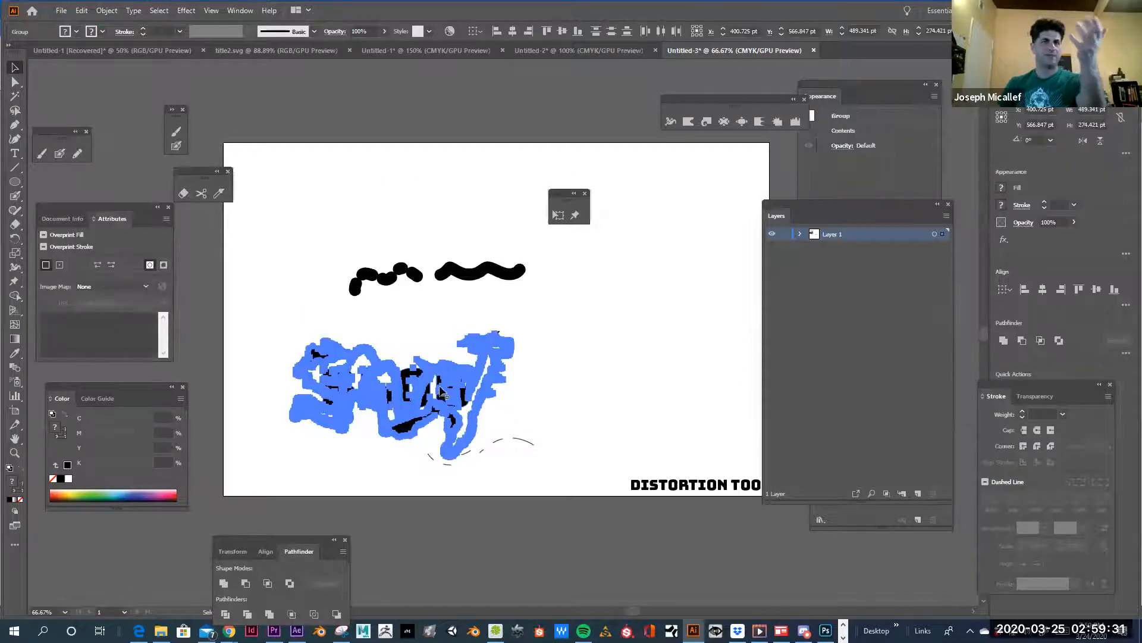
click(101, 13)
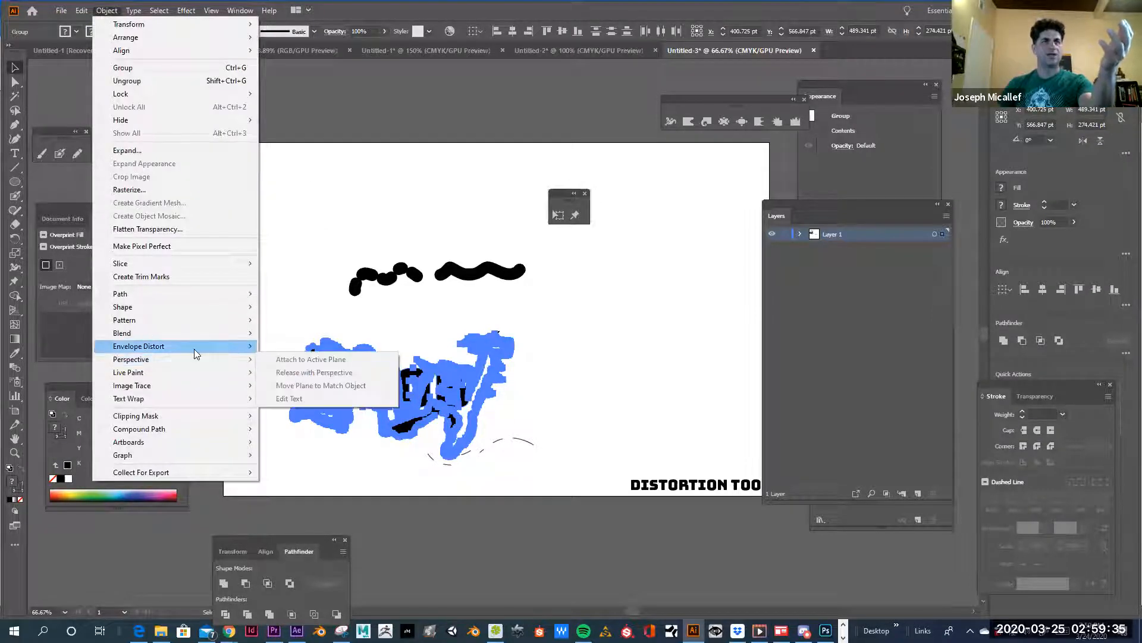
mouse_move(194, 349)
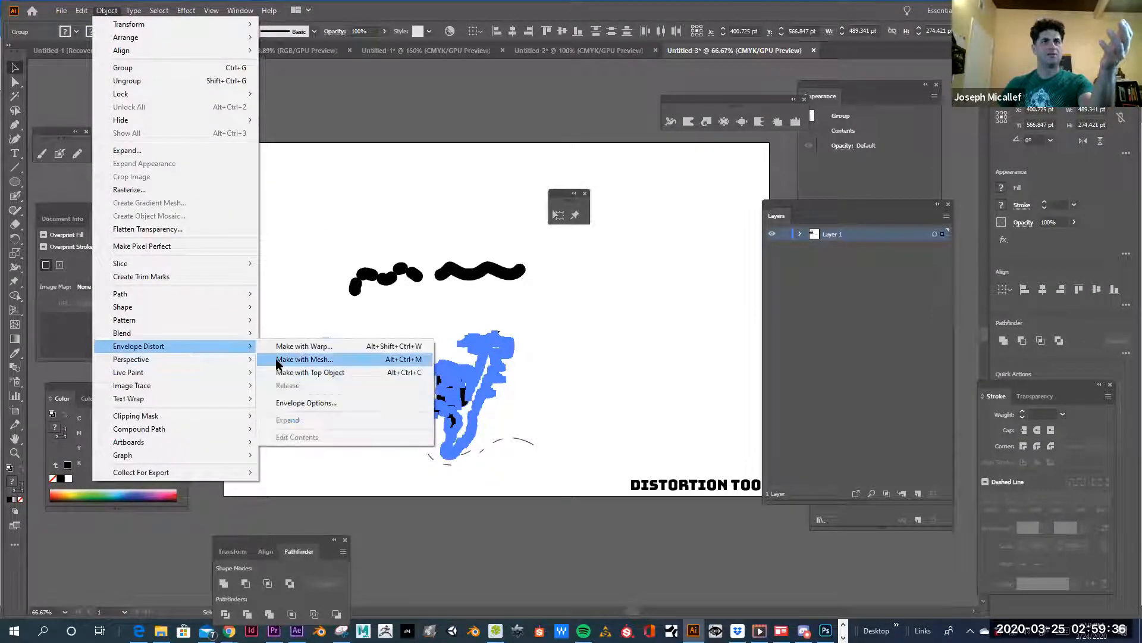
click(310, 373)
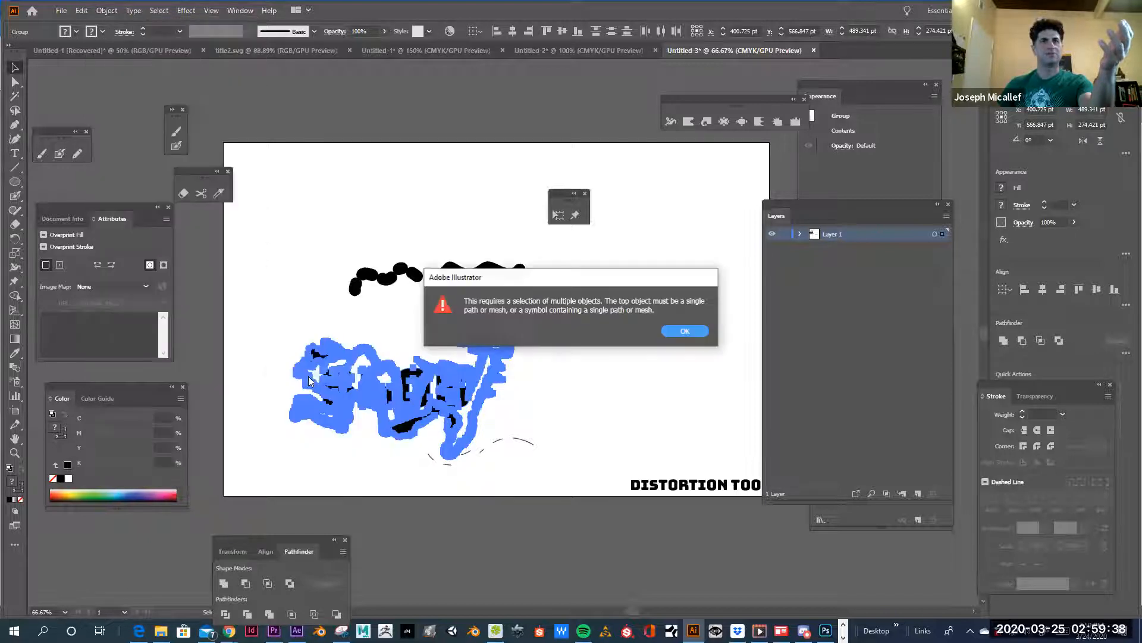
click(685, 332)
click(526, 380)
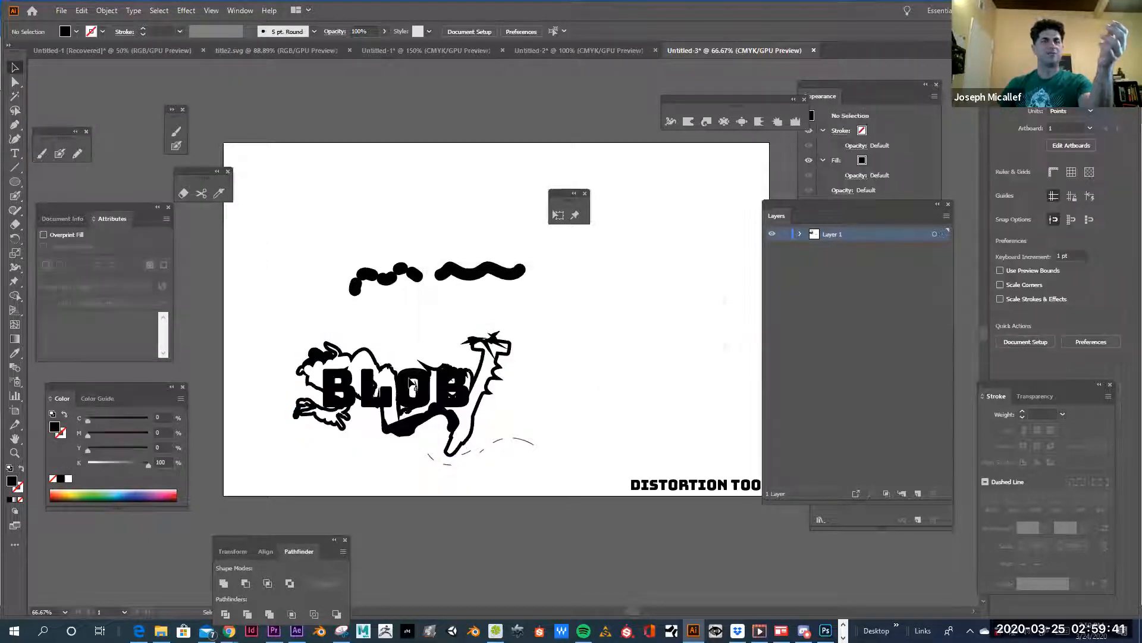
Move the BLOB outlines back above the brush strokes and unite their shapes with Pathfinder.
drag(411, 384, 420, 203)
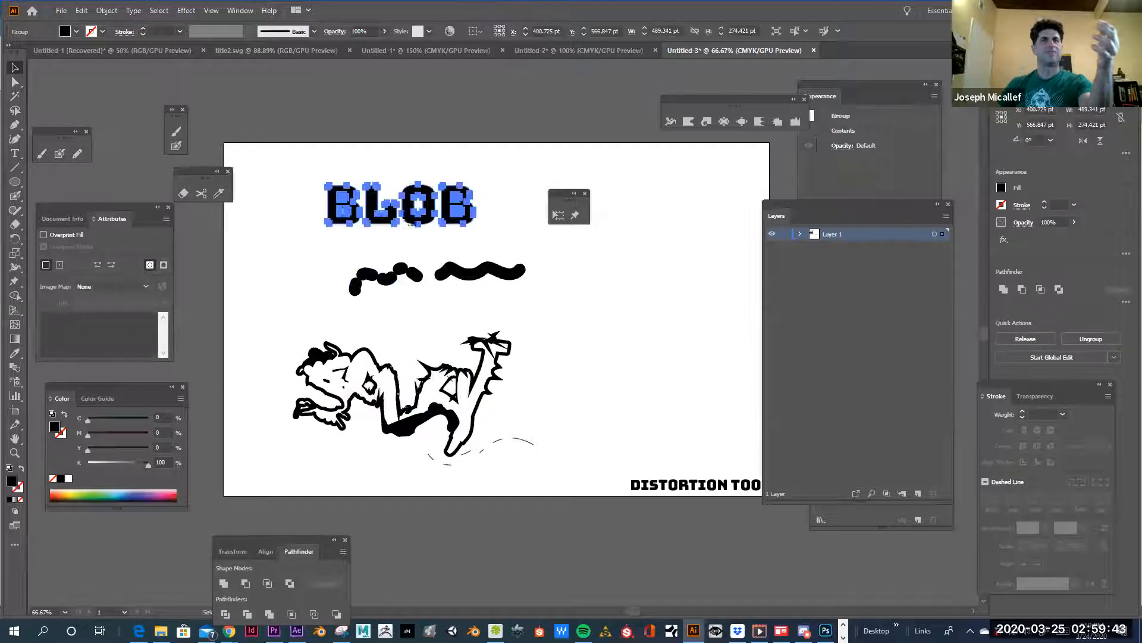
click(382, 262)
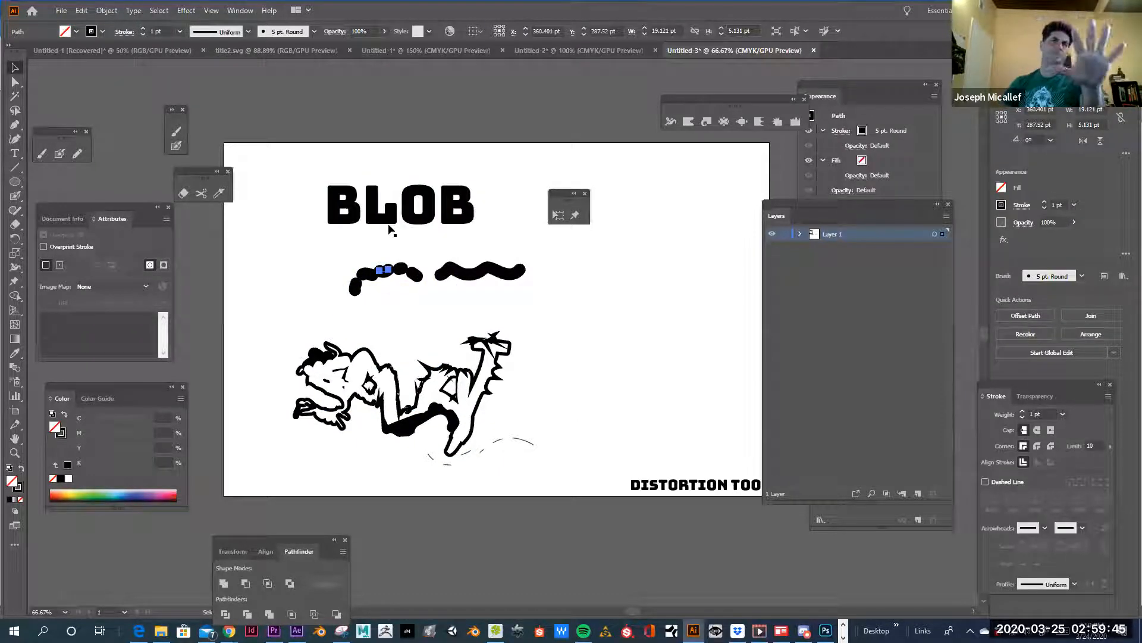
click(376, 224)
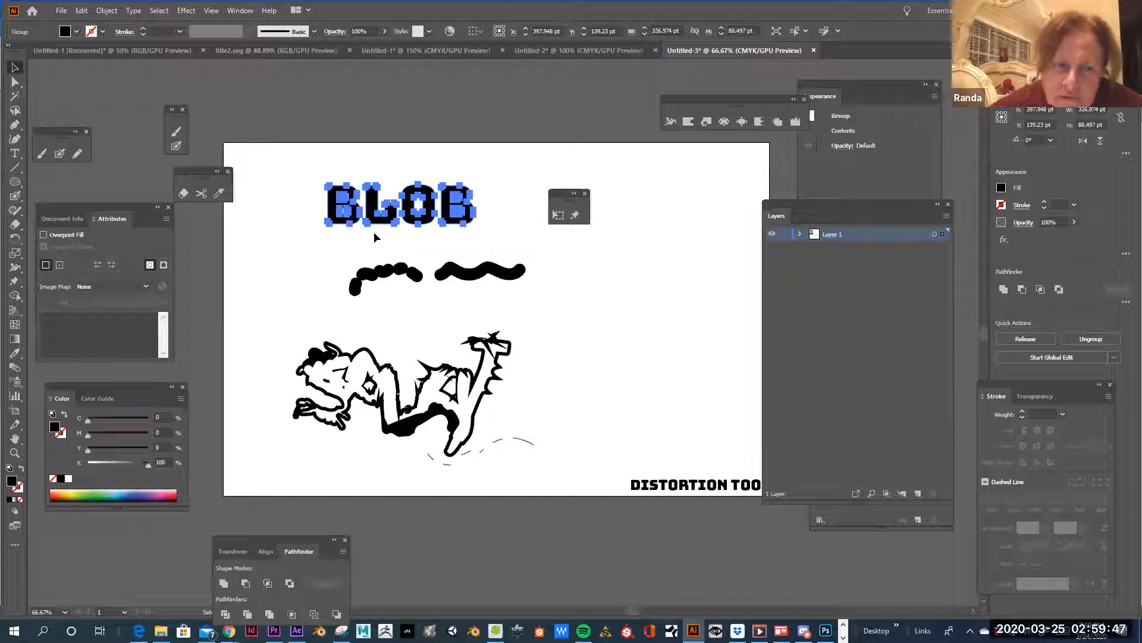
click(374, 234)
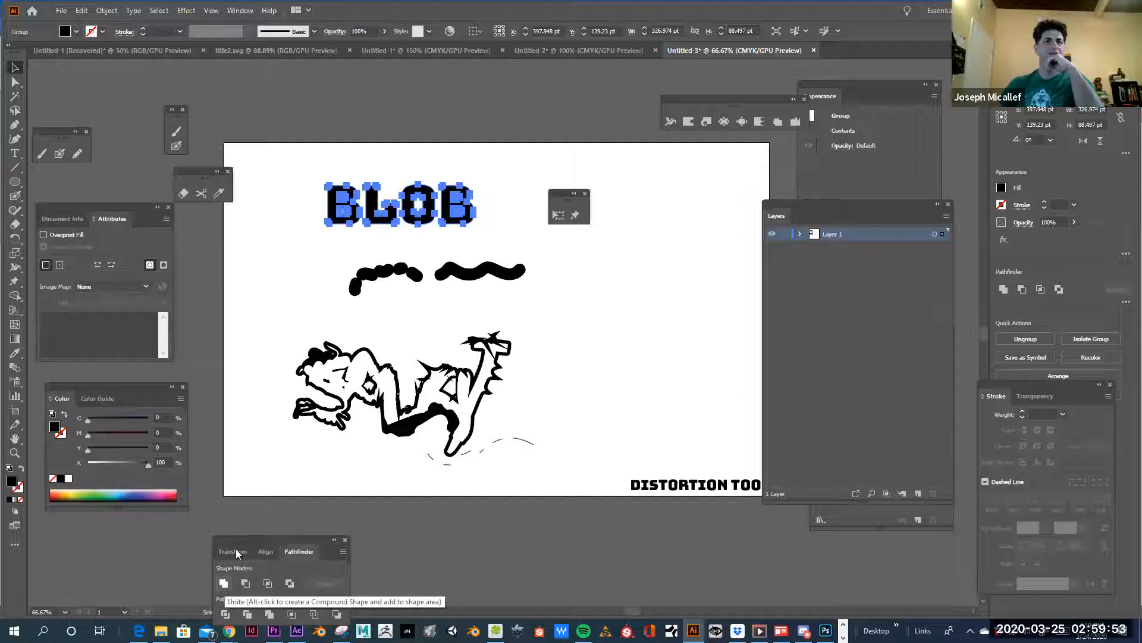
Try to envelope-distort the brushed artwork with the united BLOB outlines as the top object, and return the outlines above the brush strokes.
mouse_move(490, 224)
mouse_down()
mouse_move(503, 282)
mouse_move(490, 396)
mouse_up()
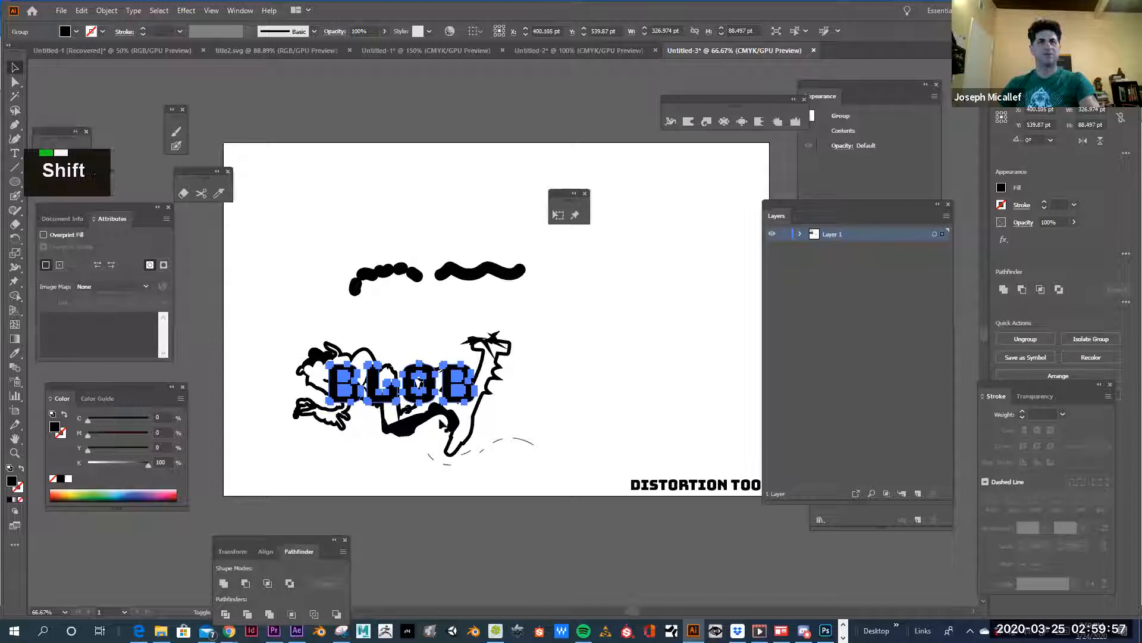
shift+click(441, 409)
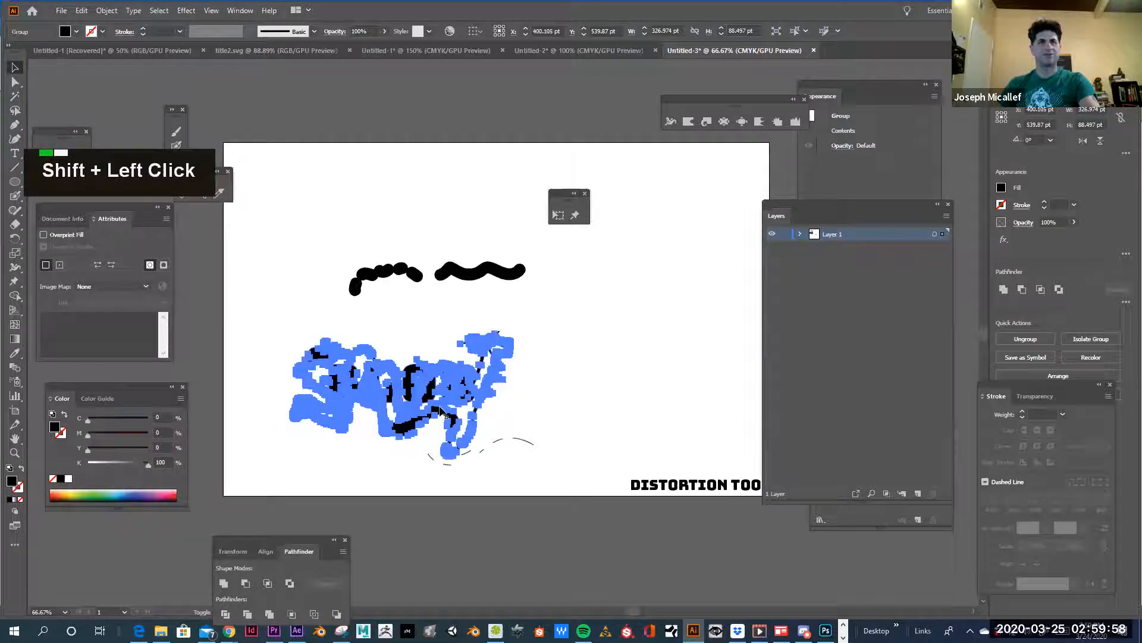
click(132, 12)
mouse_move(118, 12)
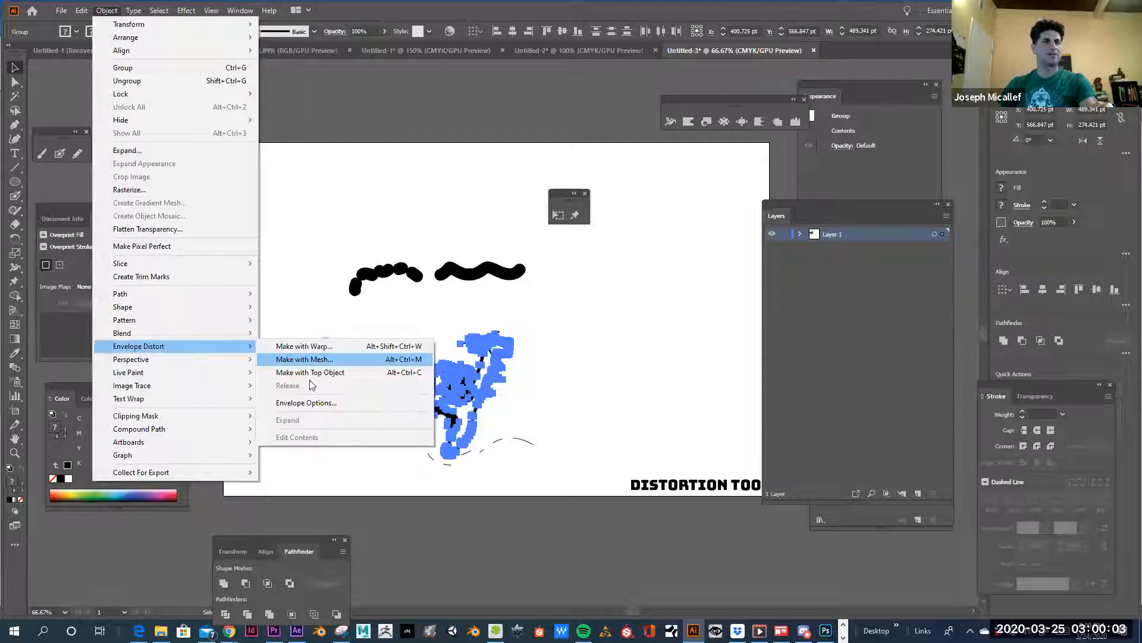
click(404, 372)
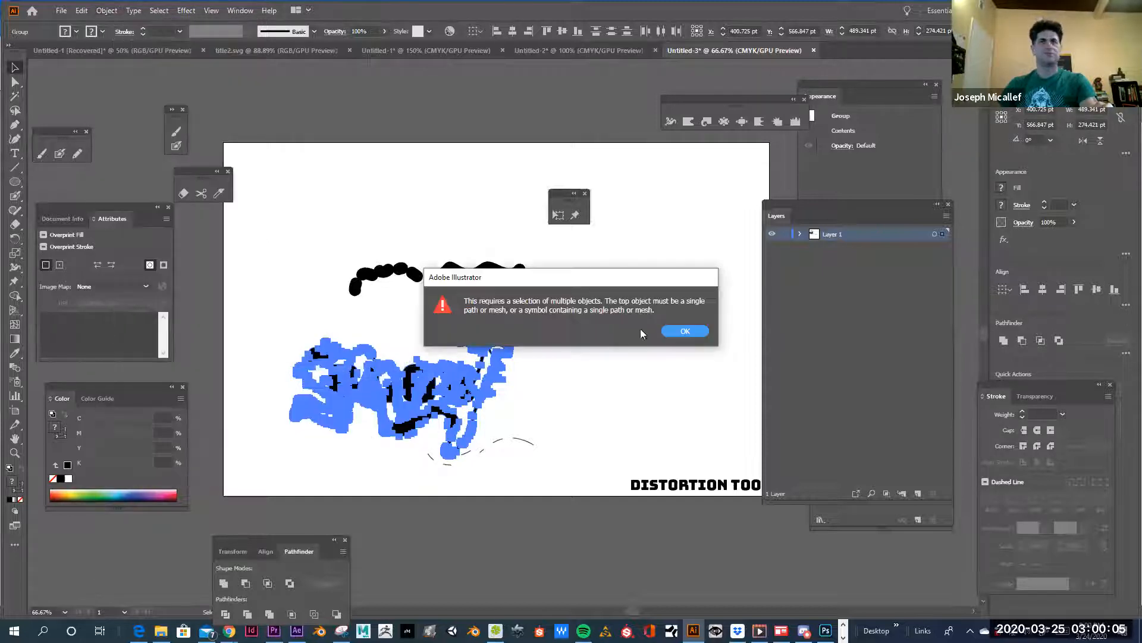
double_click(685, 330)
mouse_move(451, 364)
mouse_down()
mouse_move(395, 186)
mouse_move(422, 172)
mouse_up()
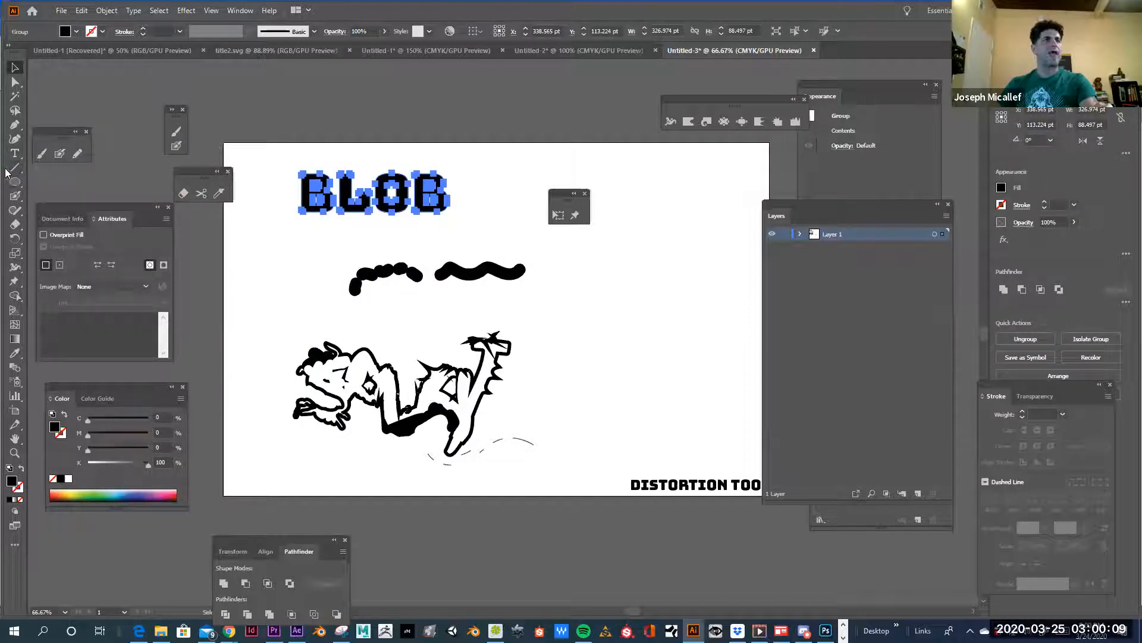
Draw a thin rectangle along the base of the BLOB letters and unite it with them using Pathfinder.
drag(15, 181, 53, 183)
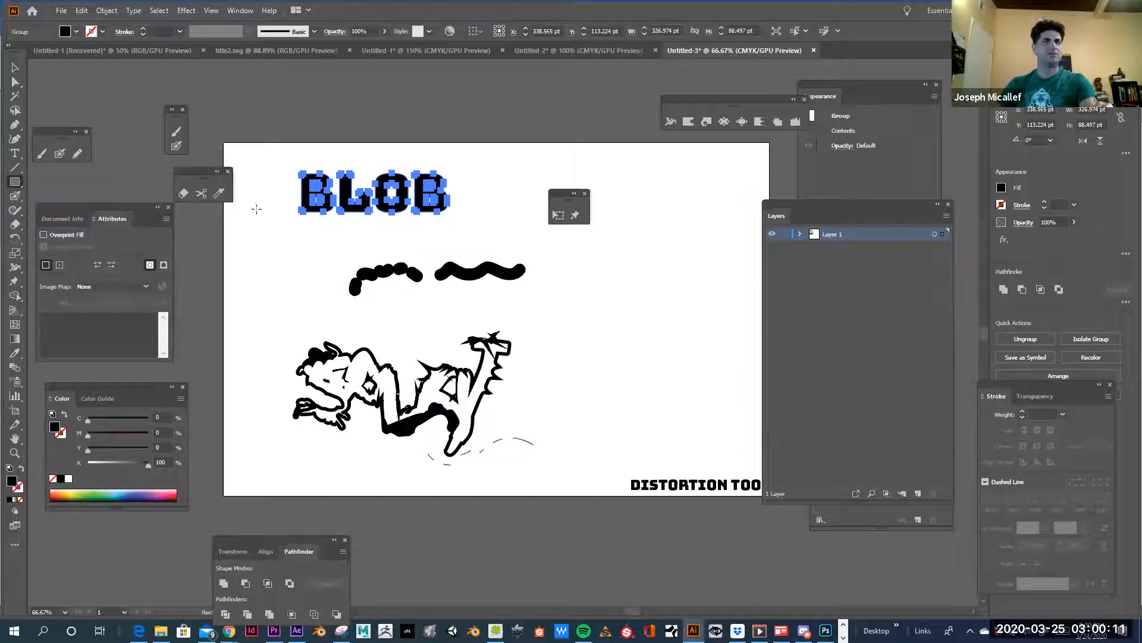
drag(301, 211, 355, 218)
drag(435, 217, 451, 217)
click(15, 67)
drag(256, 161, 479, 236)
click(226, 583)
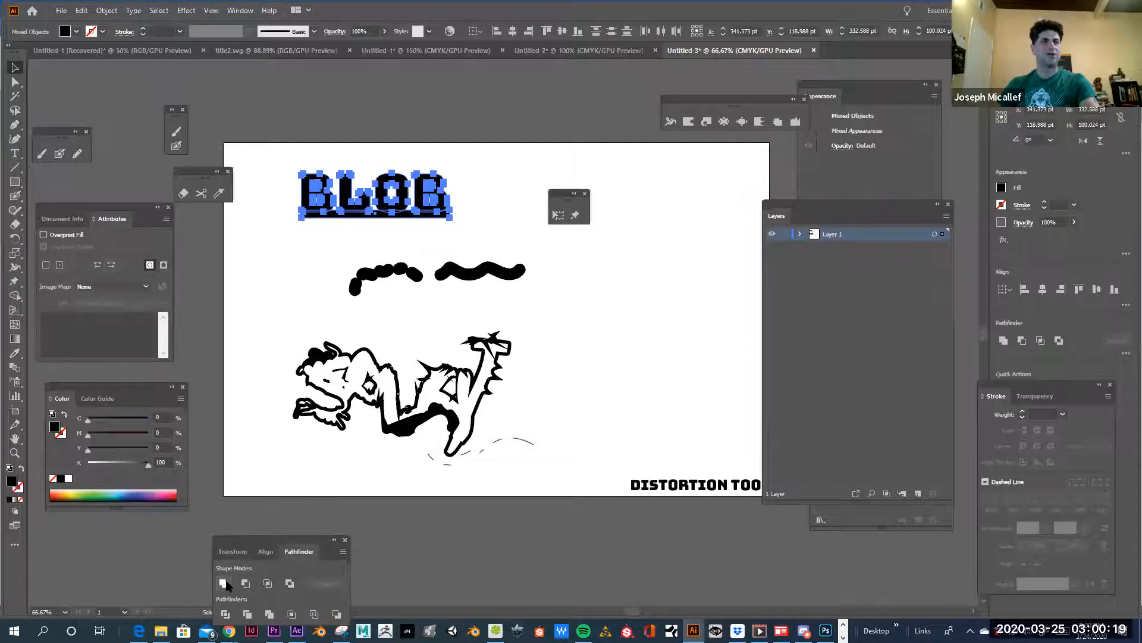
Try to envelope-distort the brushed artwork with the joined BLOB compound path as the top object, and move the lettering back above the strokes.
mouse_move(357, 209)
mouse_down()
mouse_move(373, 381)
mouse_move(367, 350)
mouse_up()
drag(292, 336, 542, 420)
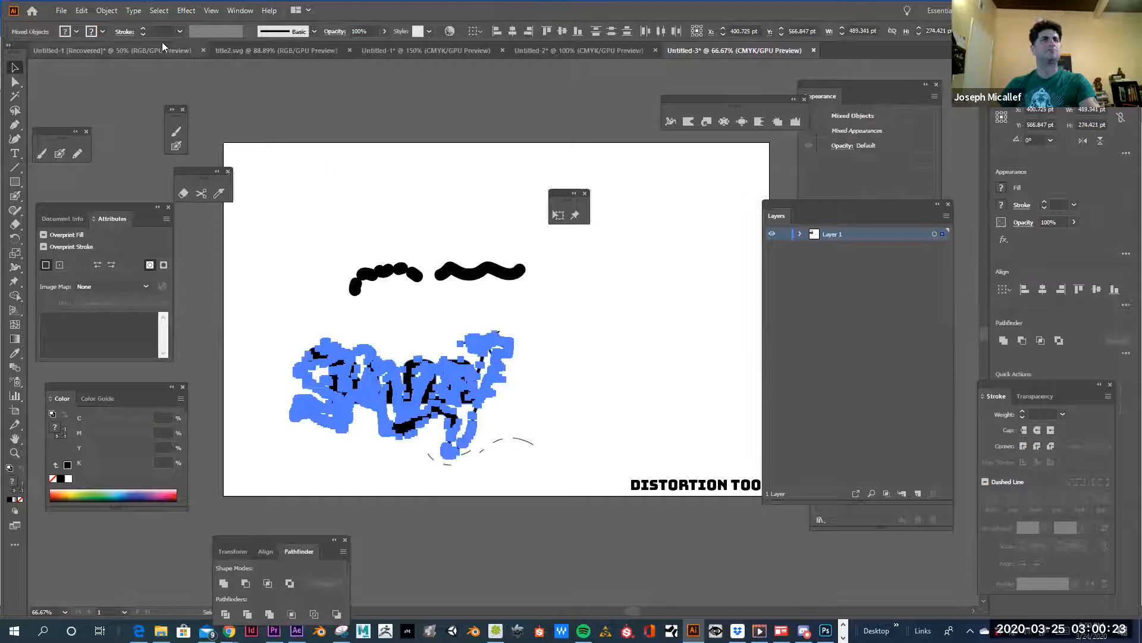
click(107, 11)
mouse_move(175, 376)
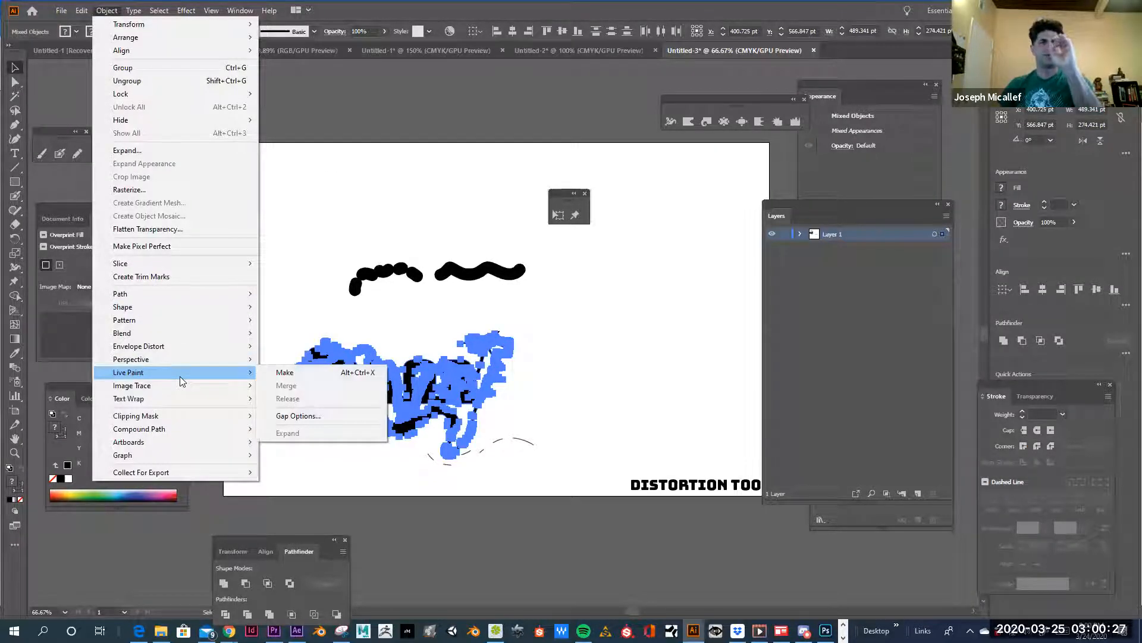
mouse_move(215, 358)
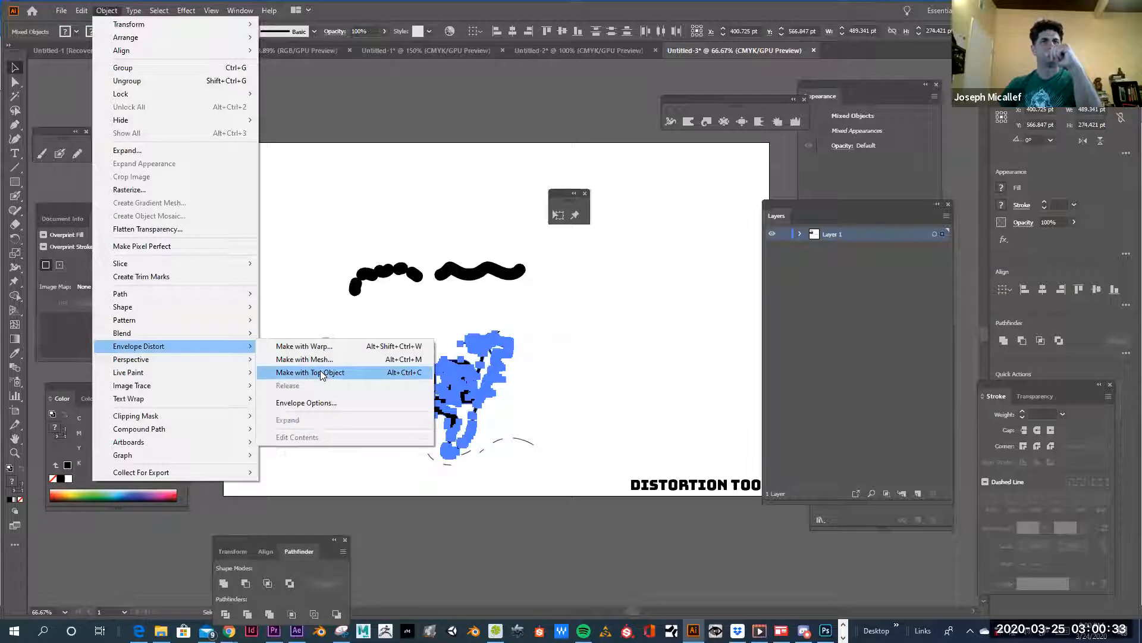
click(320, 371)
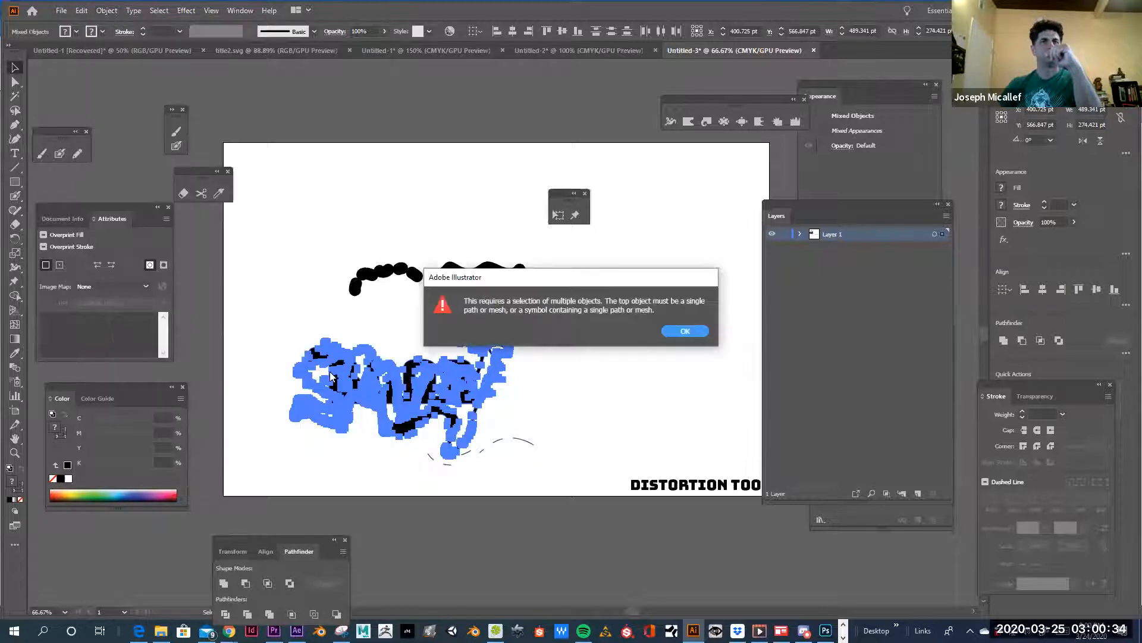
click(681, 327)
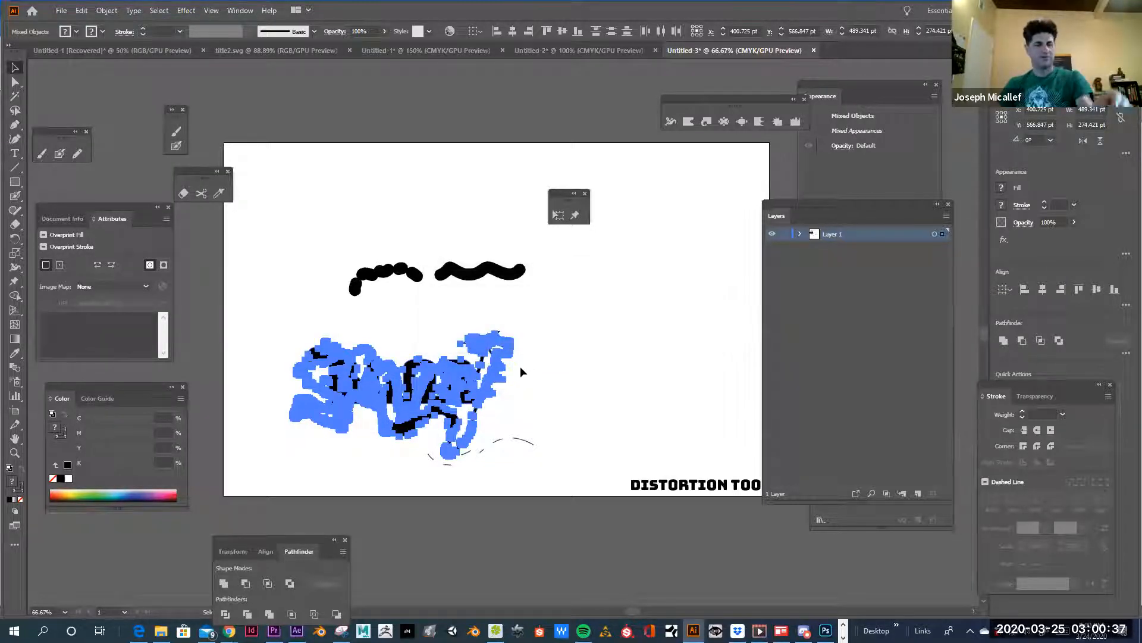
click(507, 381)
mouse_move(392, 381)
mouse_down()
mouse_move(408, 242)
mouse_move(395, 184)
mouse_move(403, 220)
mouse_up()
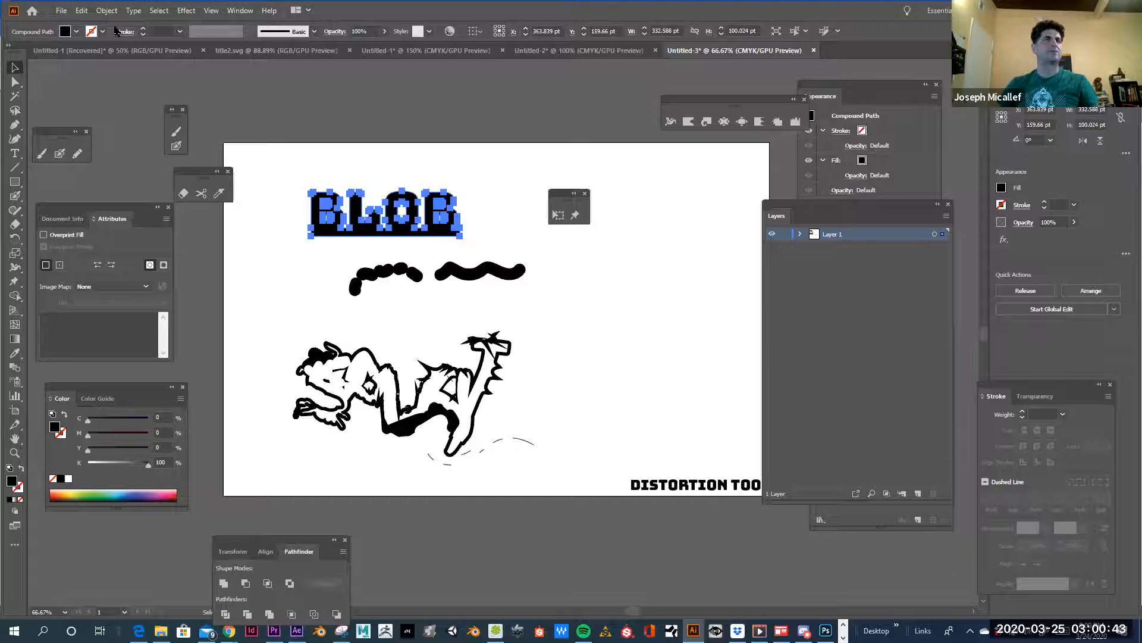
Release the BLOB compound path into separate paths and clear the selection.
click(107, 11)
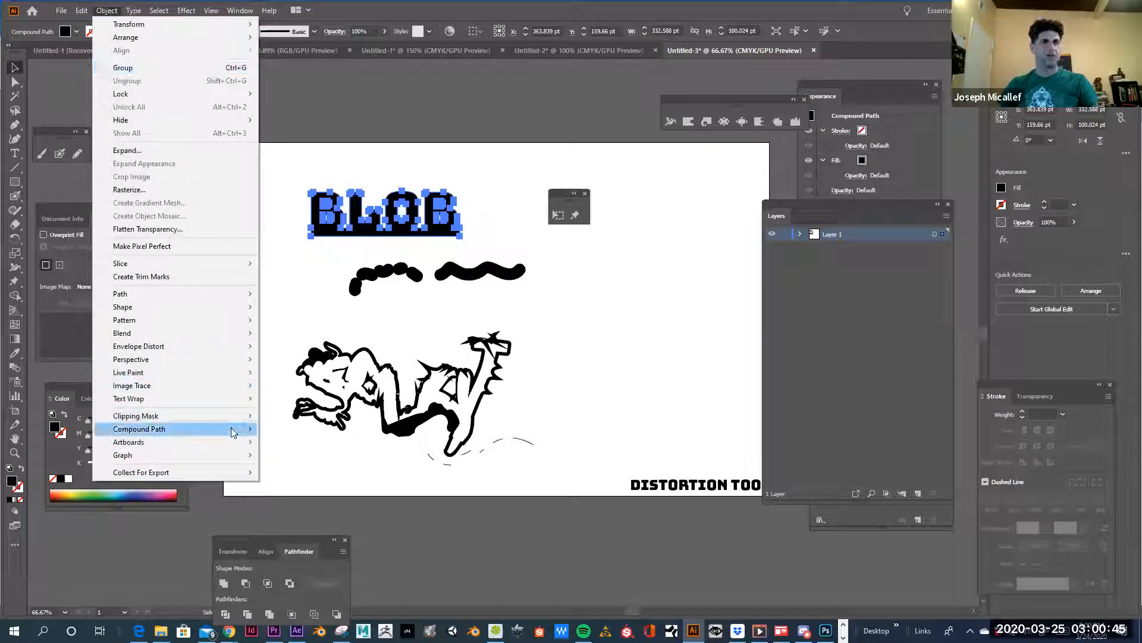
mouse_move(235, 428)
click(357, 442)
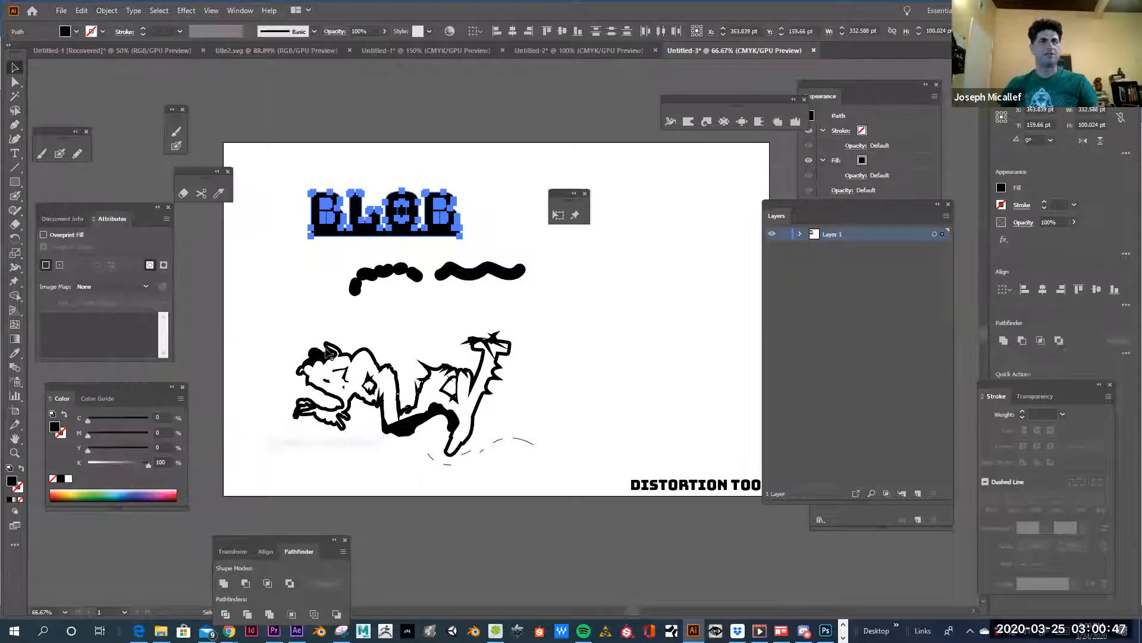
click(308, 320)
click(332, 234)
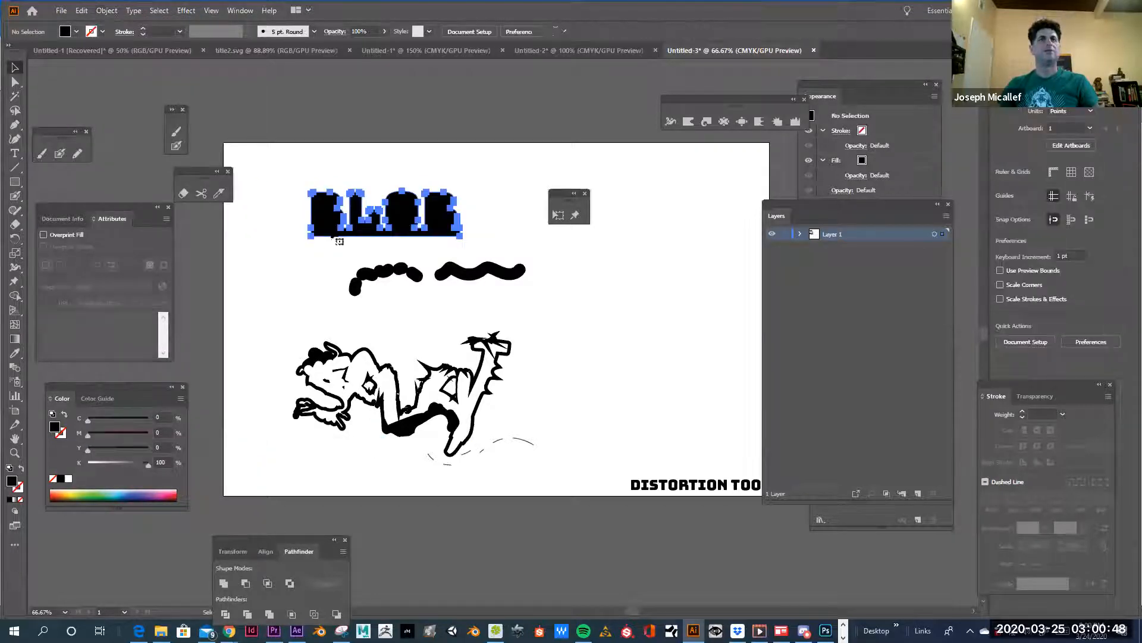
click(488, 232)
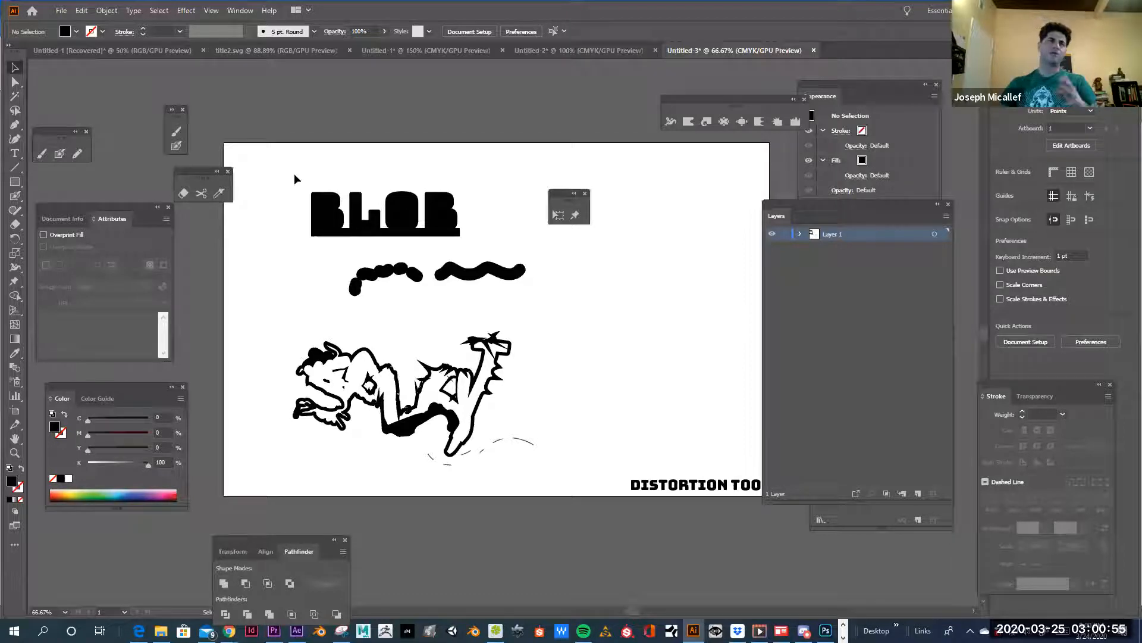
Unite all the released BLOB paths into one solid shape with Pathfinder.
drag(297, 177, 502, 247)
click(224, 584)
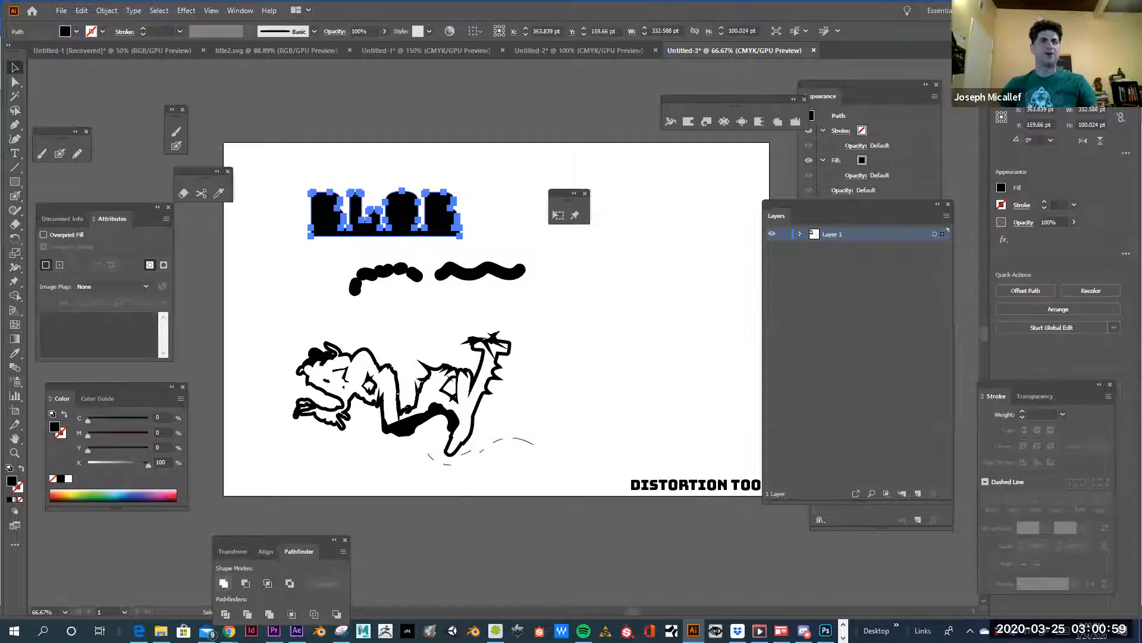
click(471, 227)
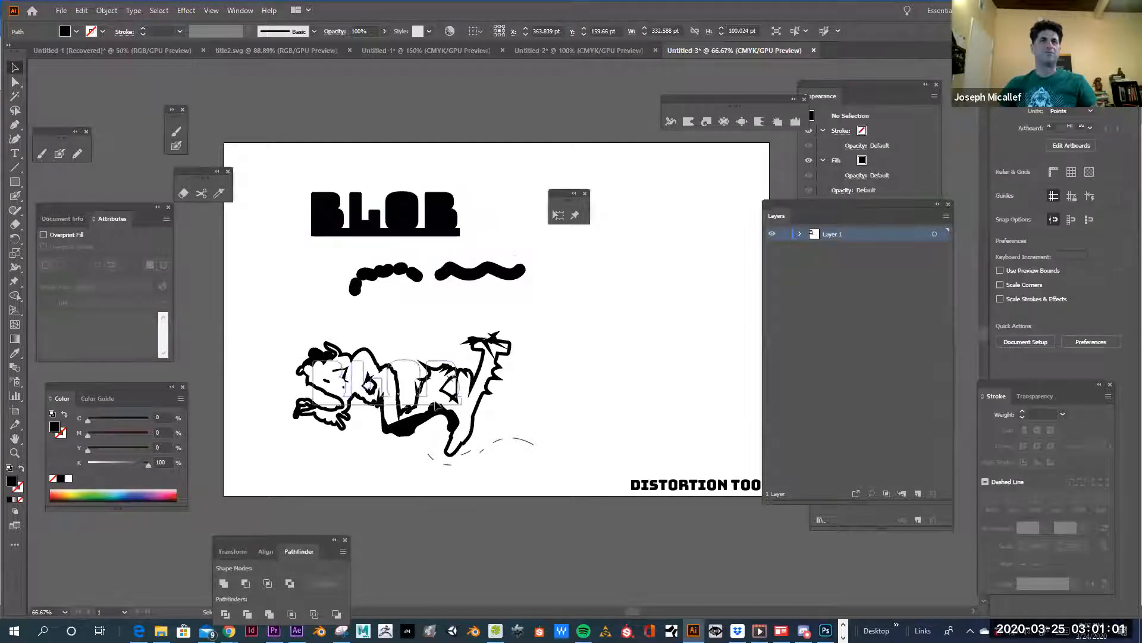
Place the solid BLOB shape over the brushed artwork and envelope-distort the artwork with it as the top object.
drag(449, 406, 450, 406)
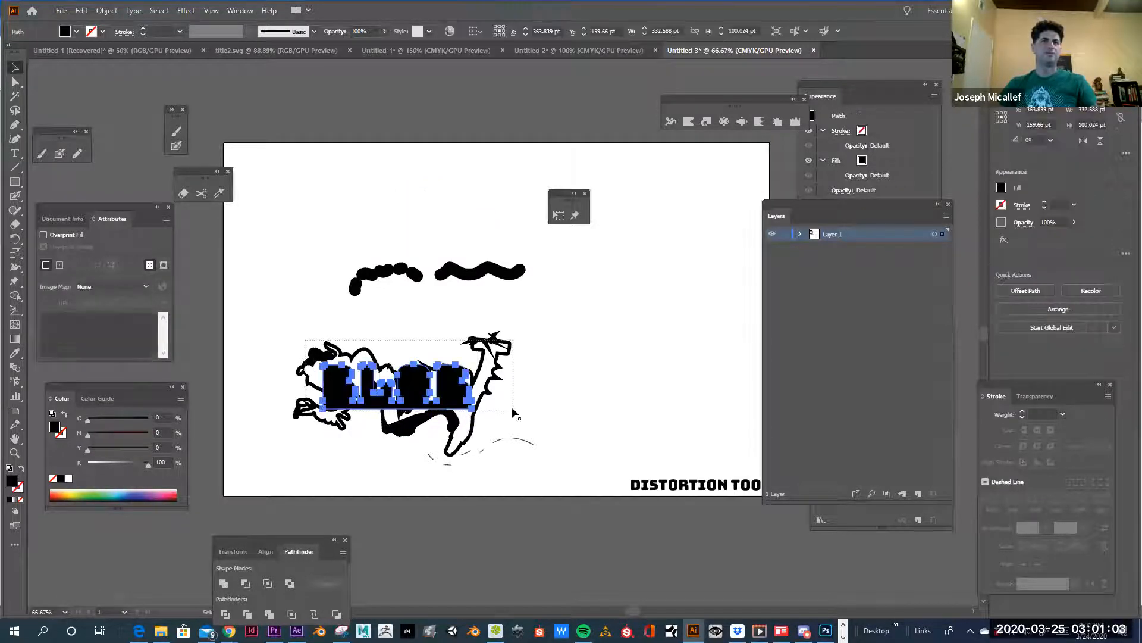
shift+click(450, 406)
click(110, 11)
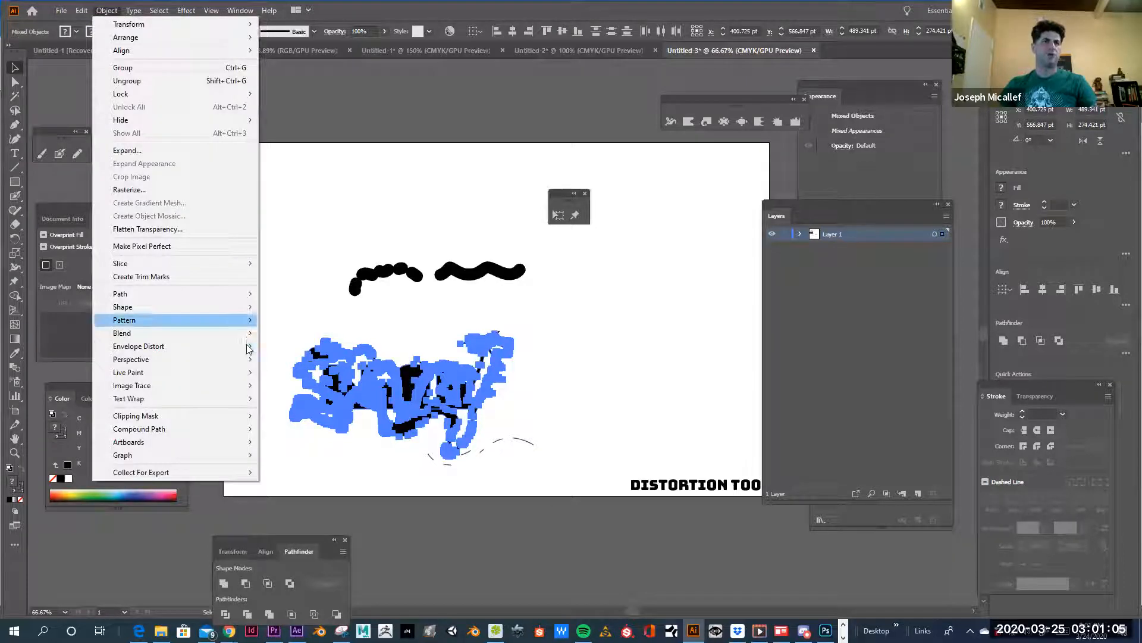
mouse_move(178, 345)
click(313, 372)
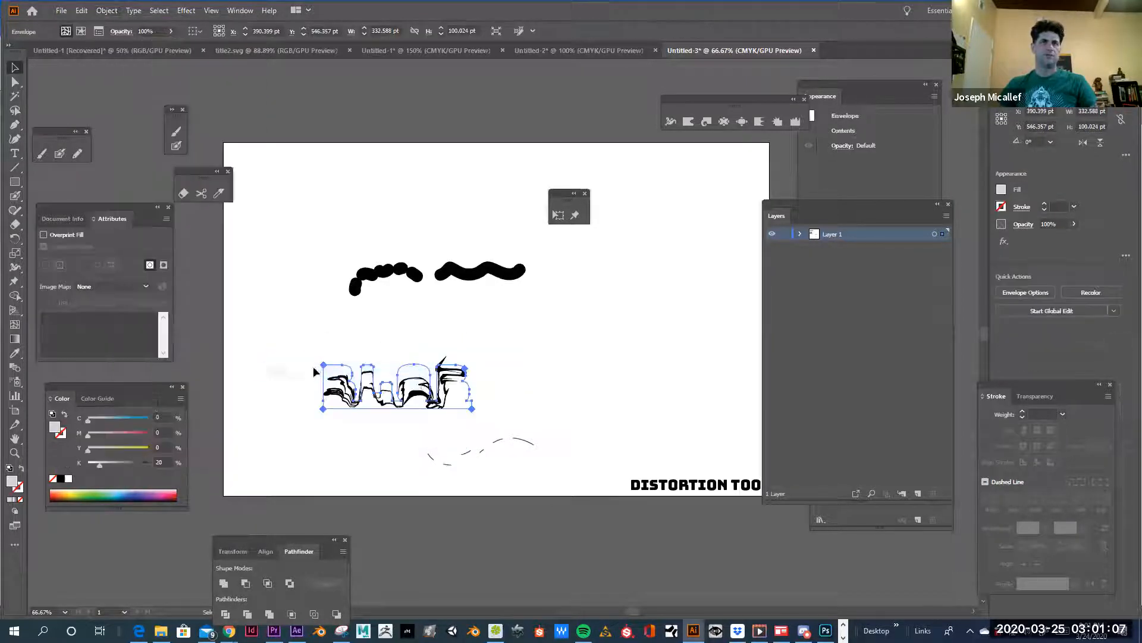
click(502, 391)
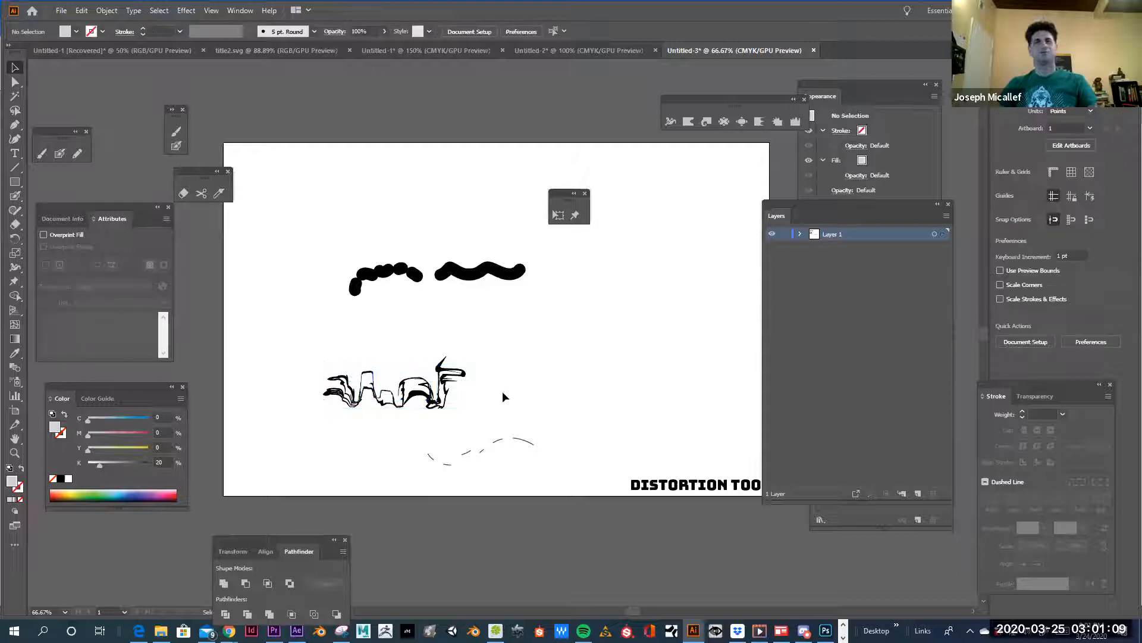
Undo the BLOB top-object envelope on the brushed artwork and clear the selection.
ctrl+click(428, 396)
ctrl+click(441, 373)
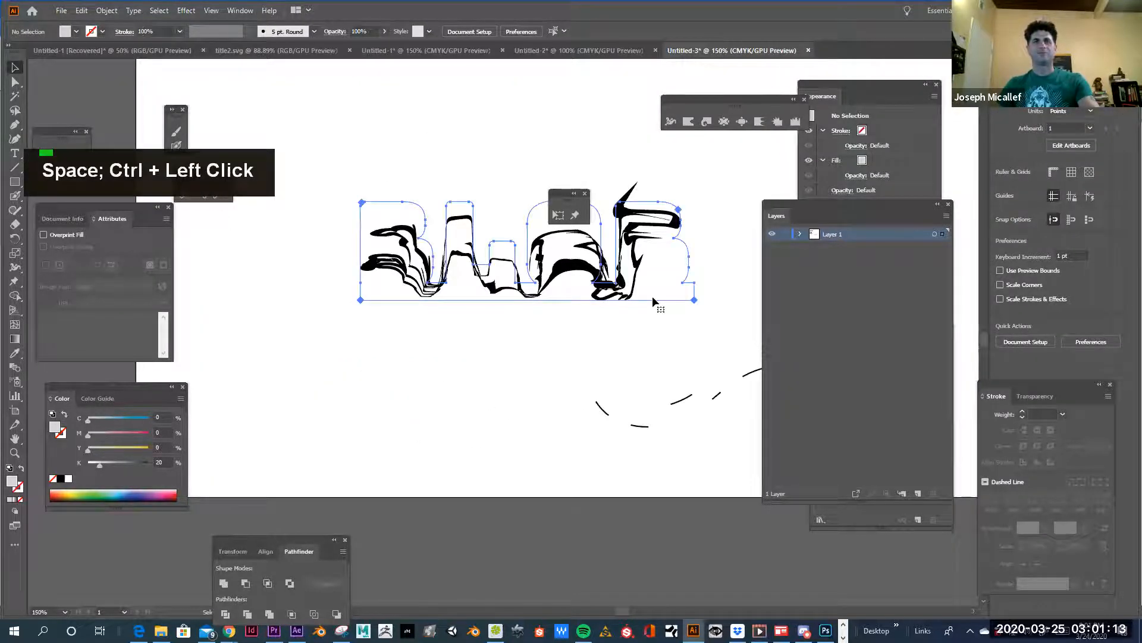
key(ctrl+z)
click(497, 409)
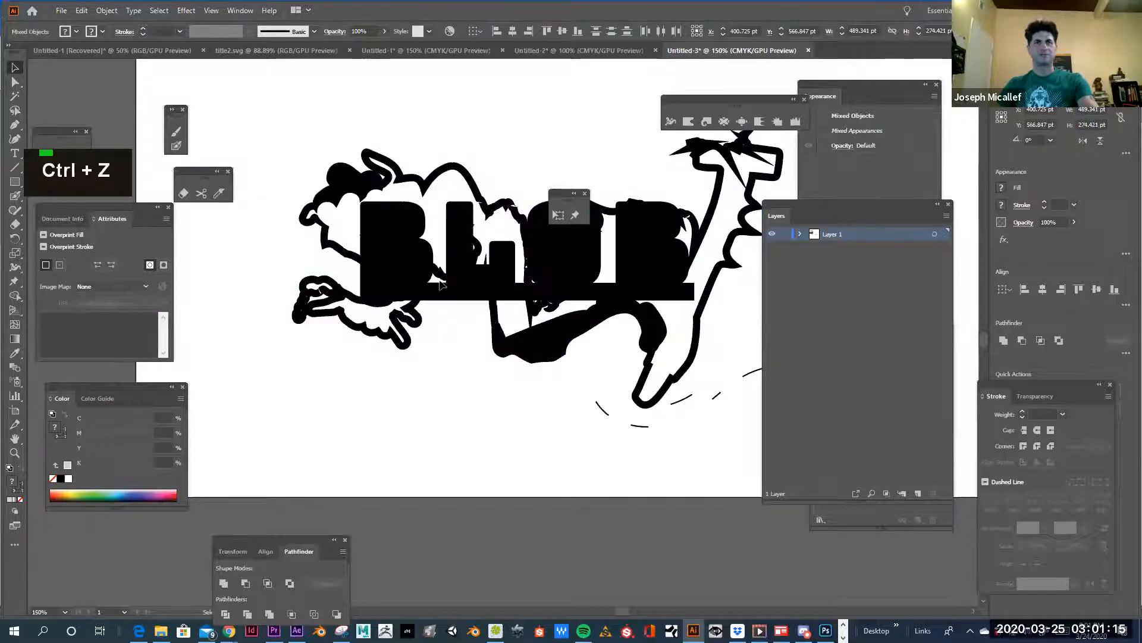
Move the small floating tool panel off the artwork and copy the solid BLOB path.
click(510, 283)
key(space)
drag(510, 283, 442, 286)
drag(567, 200, 468, 428)
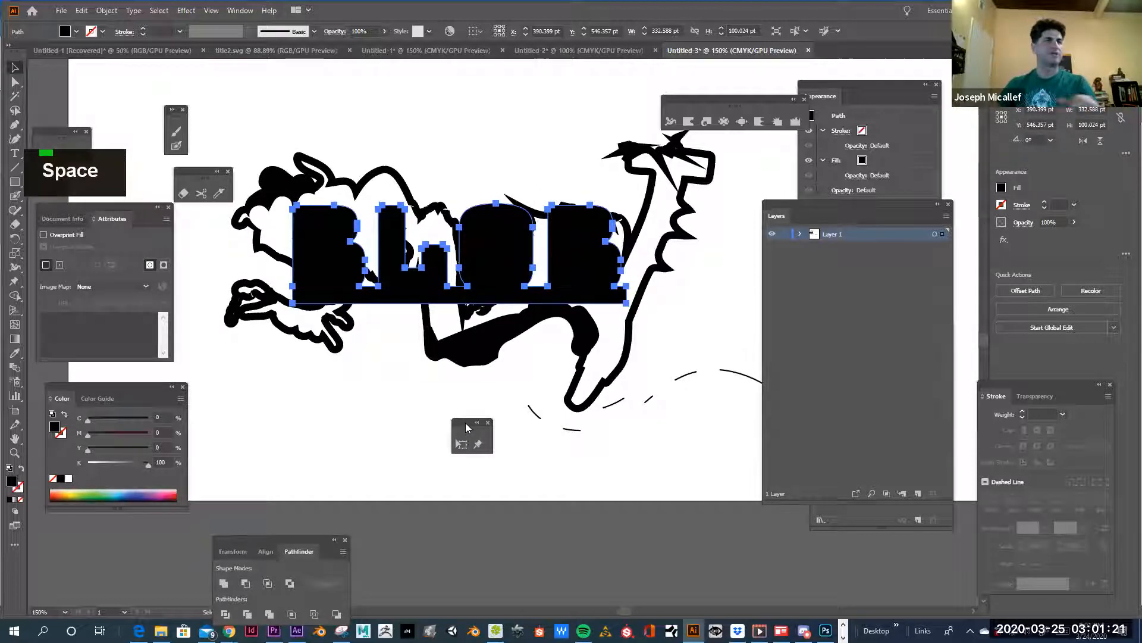
key(a)
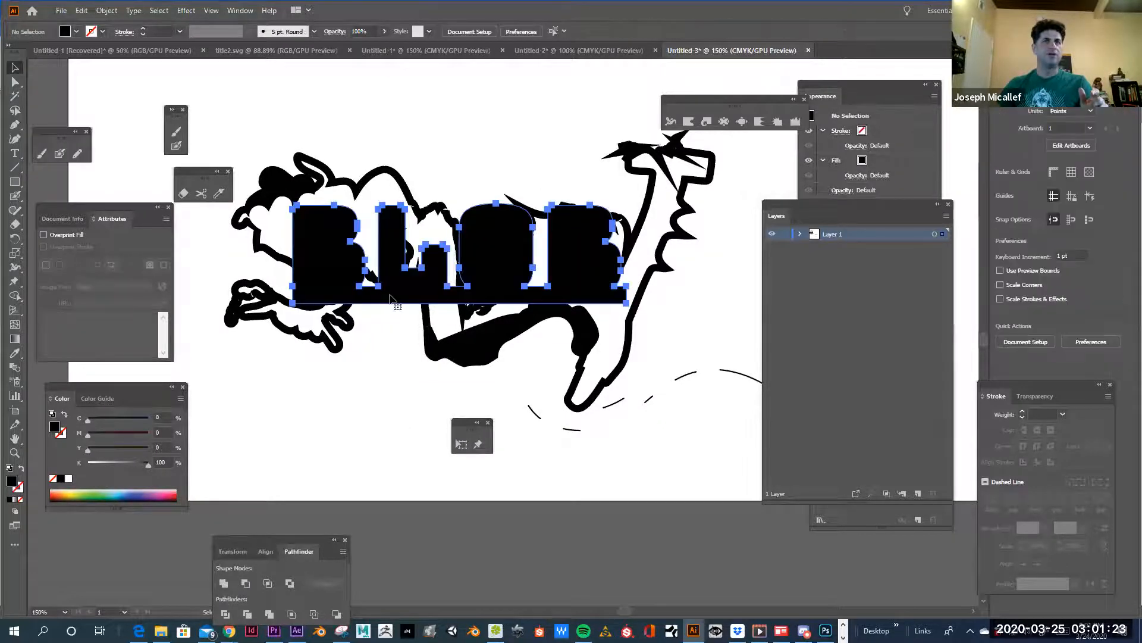
key(ctrl)
key(ctrl+c)
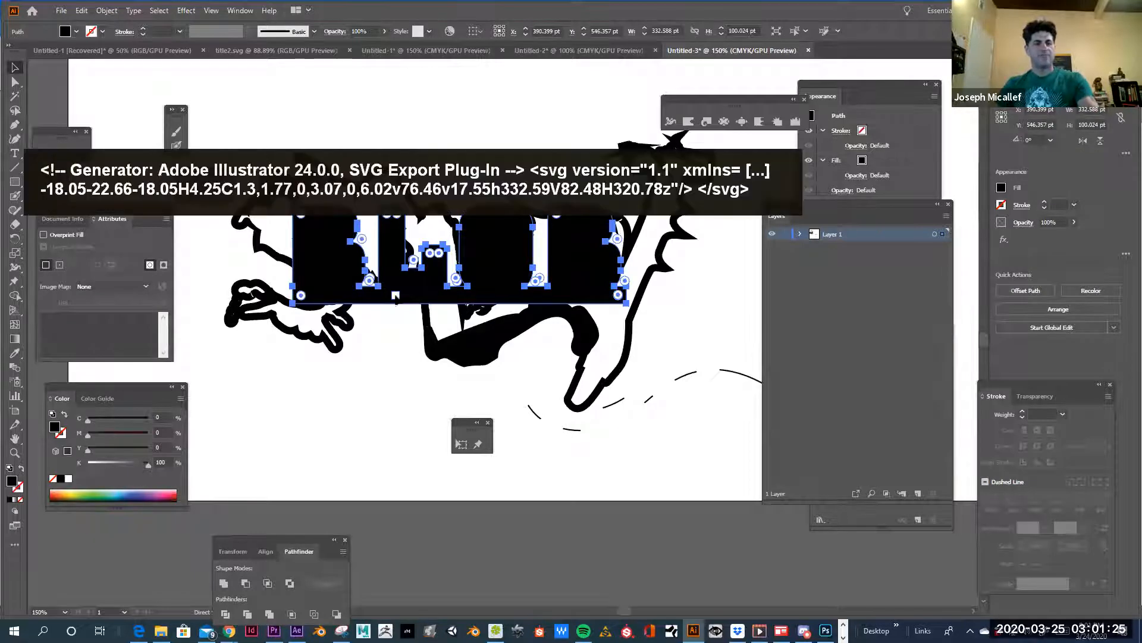
key(ctrl+v)
drag(438, 232, 558, 297)
key(ctrl+z)
Envelope-distort the brushed artwork again with the solid BLOB path as the top object, and clear the selection.
click(474, 221)
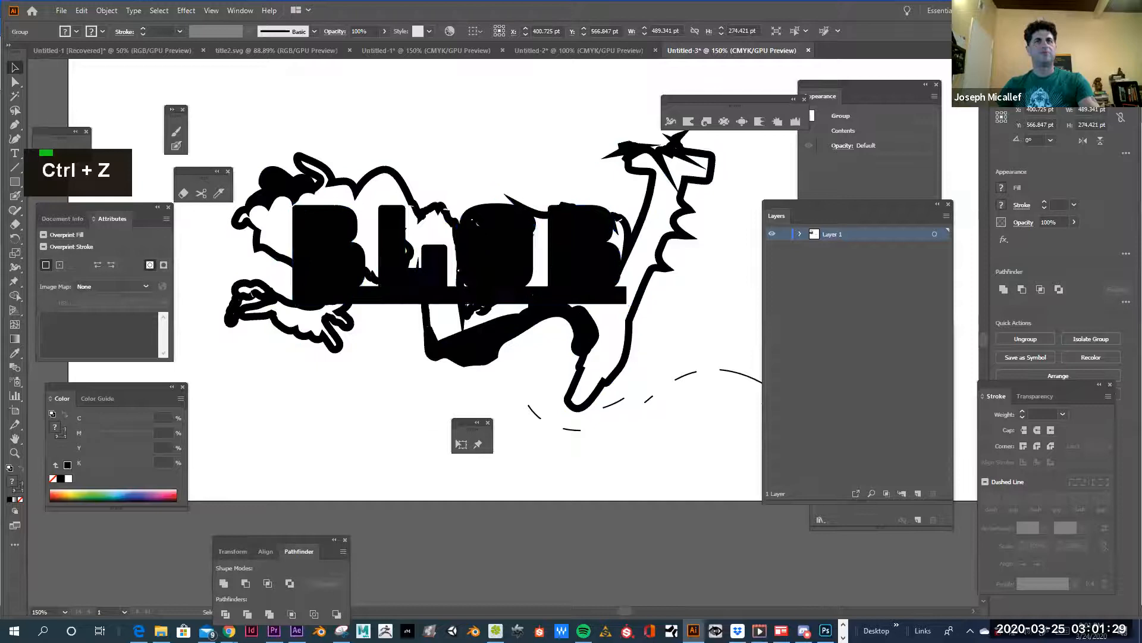
shift+click(298, 156)
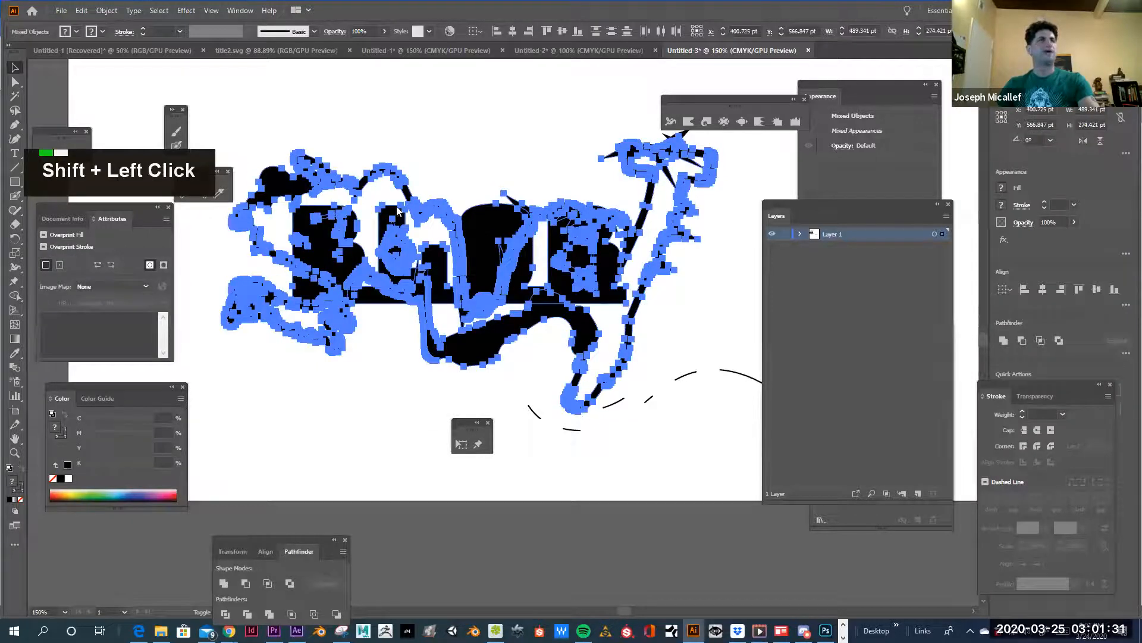
click(108, 14)
mouse_move(174, 346)
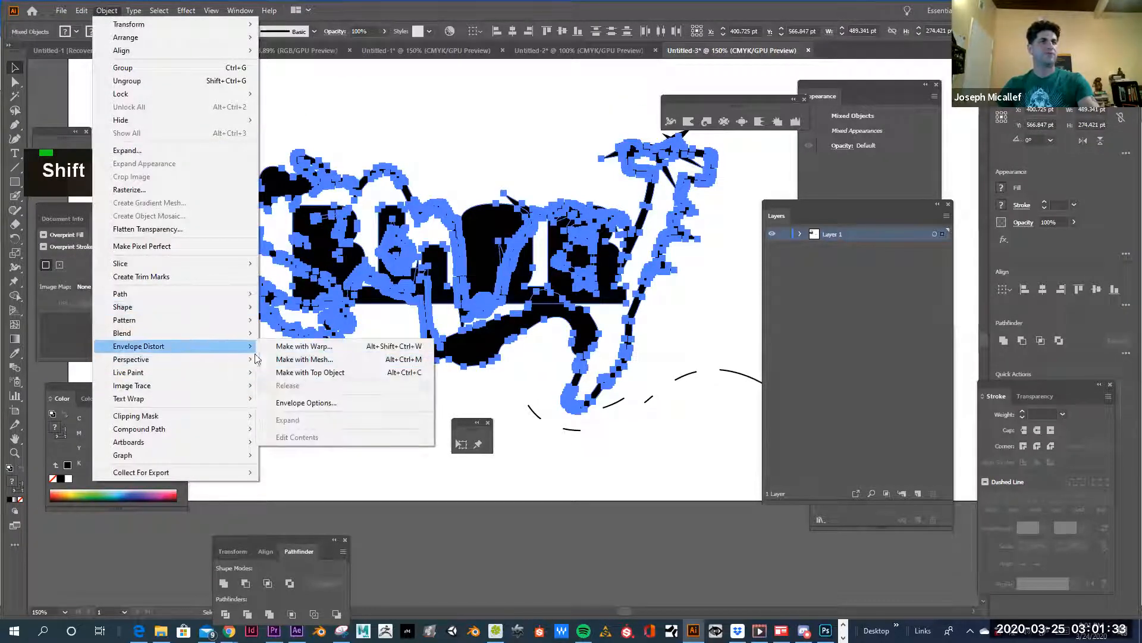
click(337, 372)
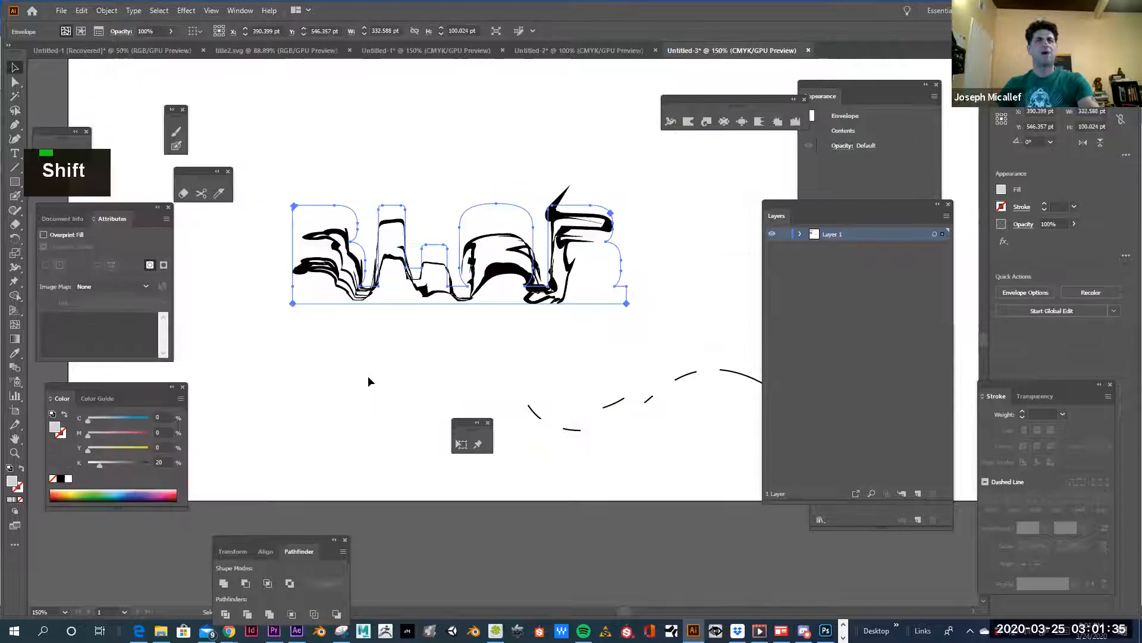
click(368, 381)
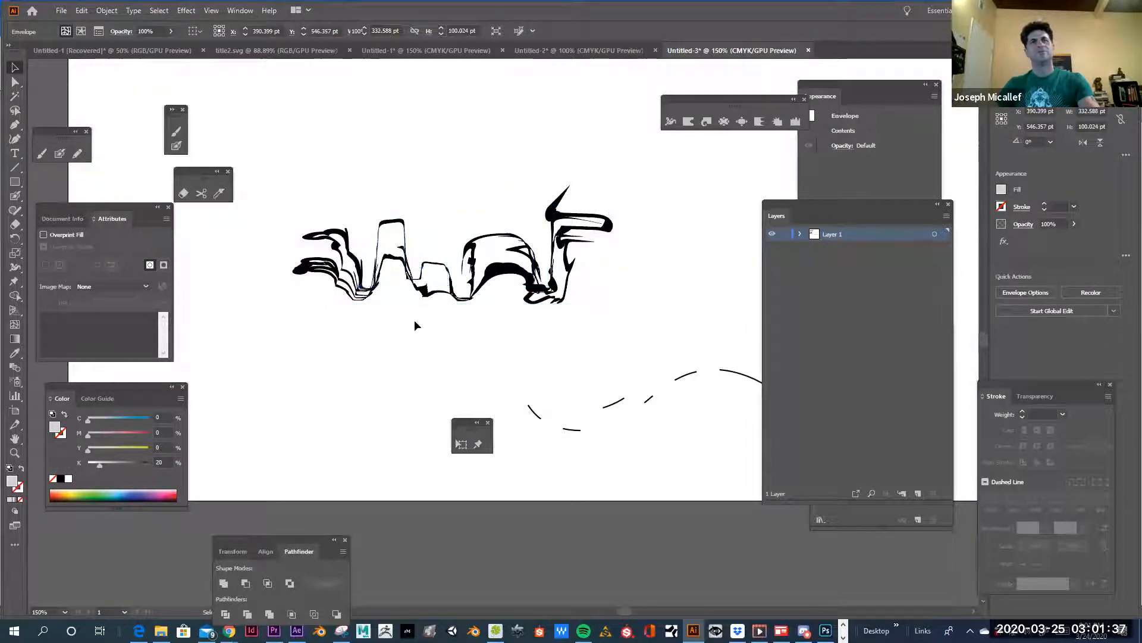
Paste the copied BLOB path directly behind the envelope-distorted artwork and try to swap its fill and stroke.
key(ctrl+b)
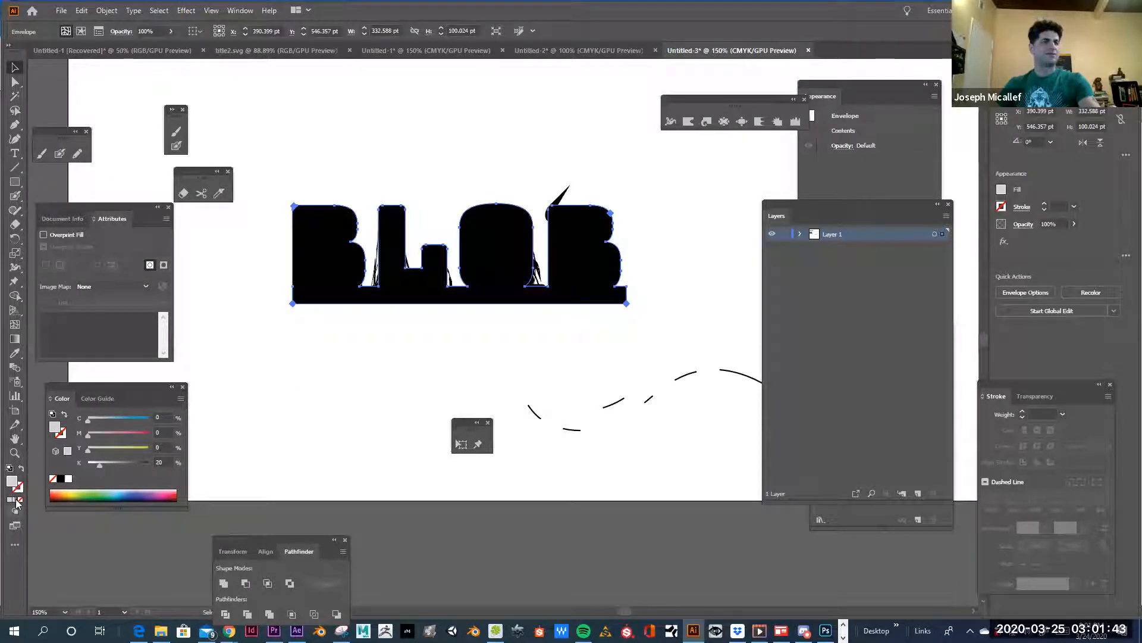
key(shift+x)
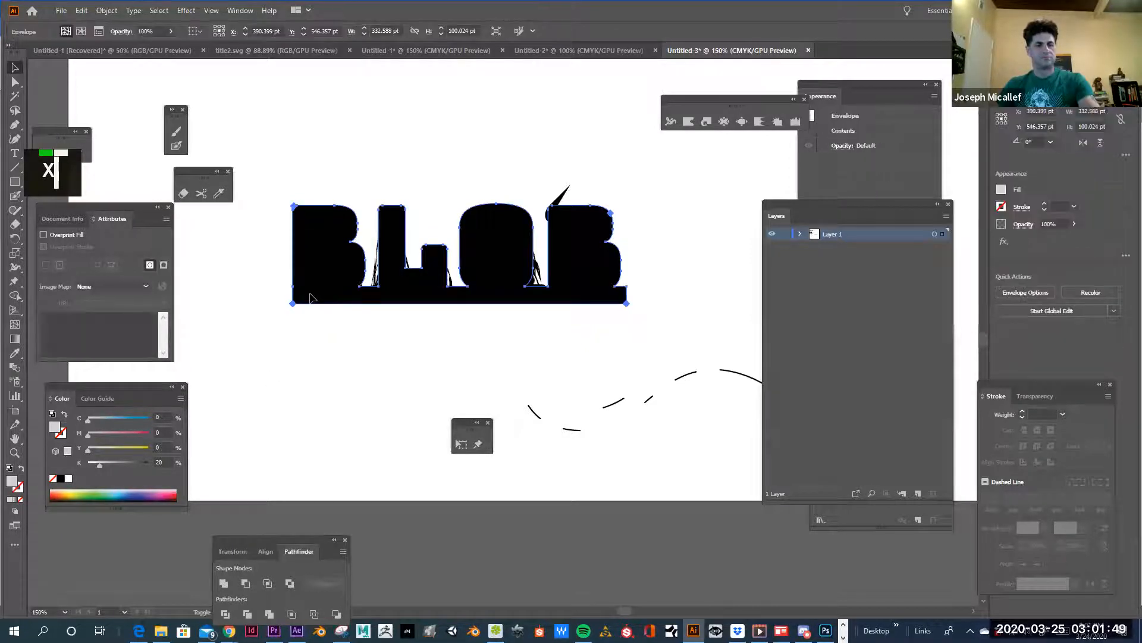
key(x)
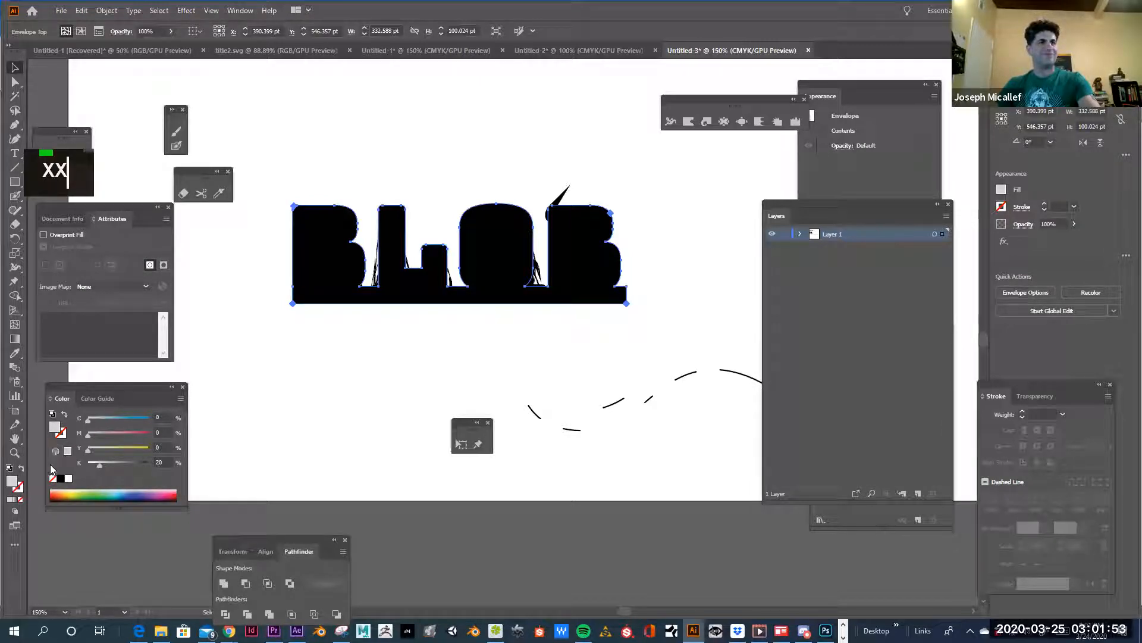
double_click(16, 488)
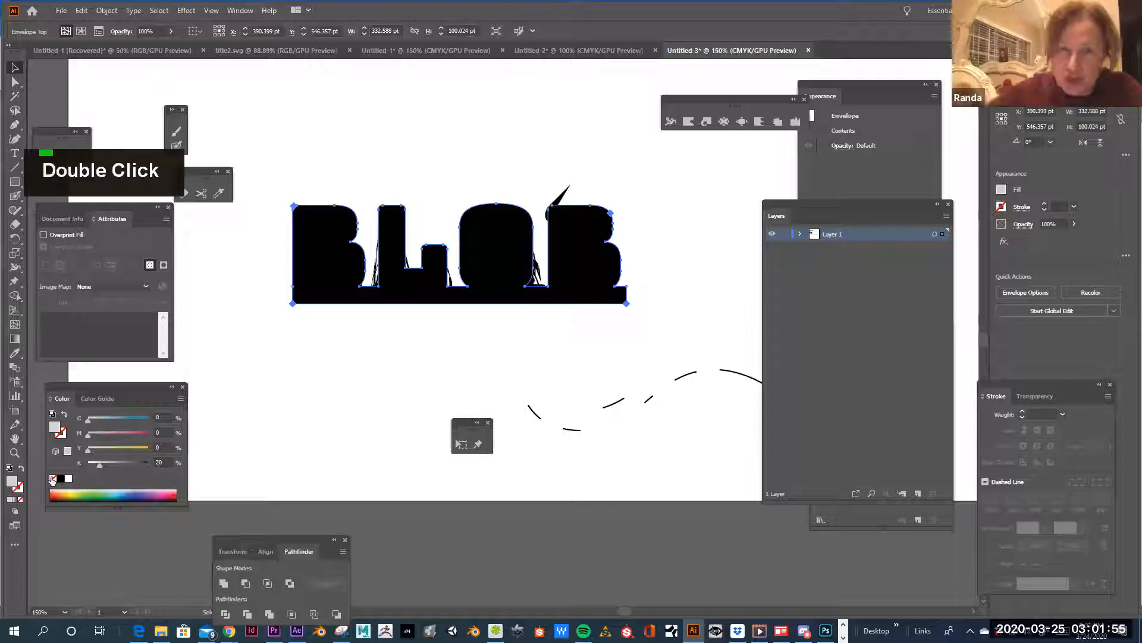
click(277, 273)
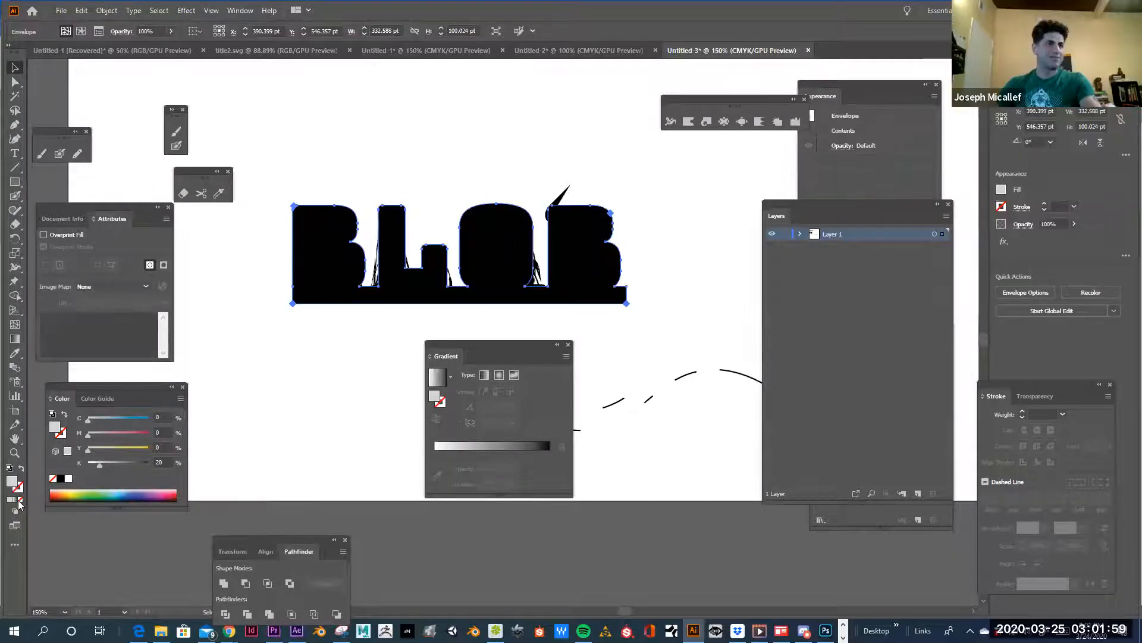
click(61, 478)
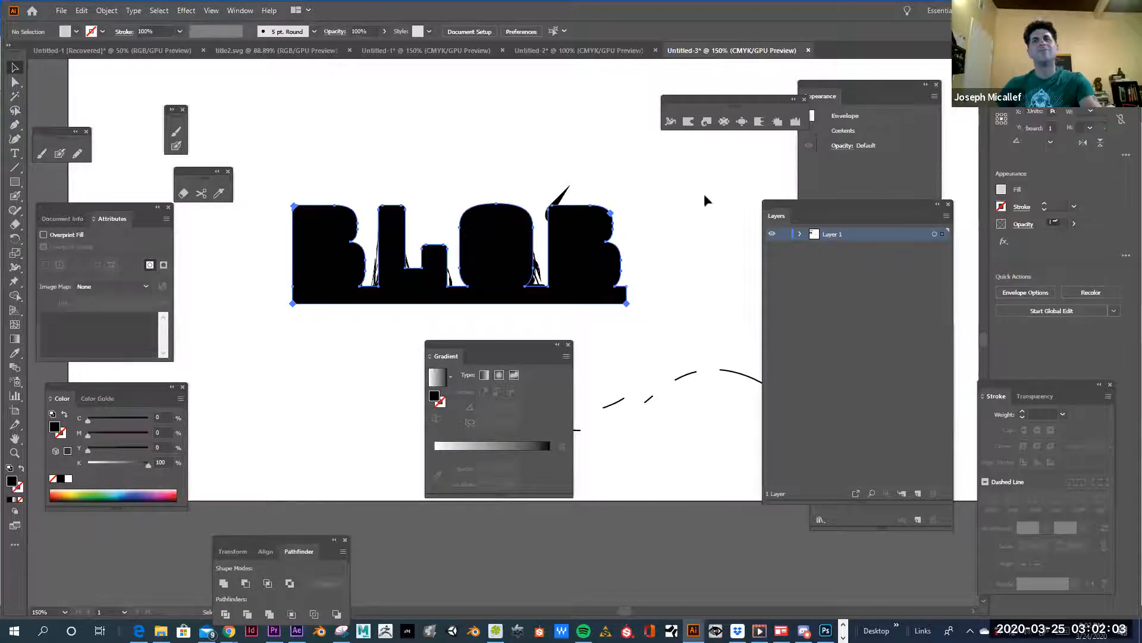
Select the lowest path in Layer 1, swap its fill and stroke for a black outline without fill, and clear the selection.
click(801, 234)
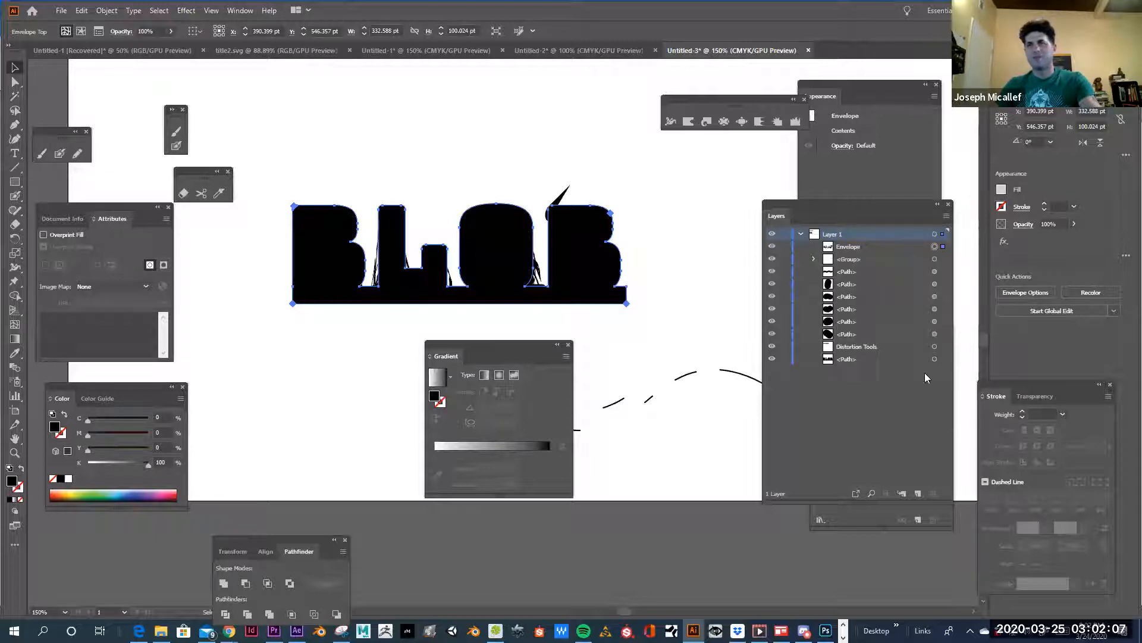
click(935, 359)
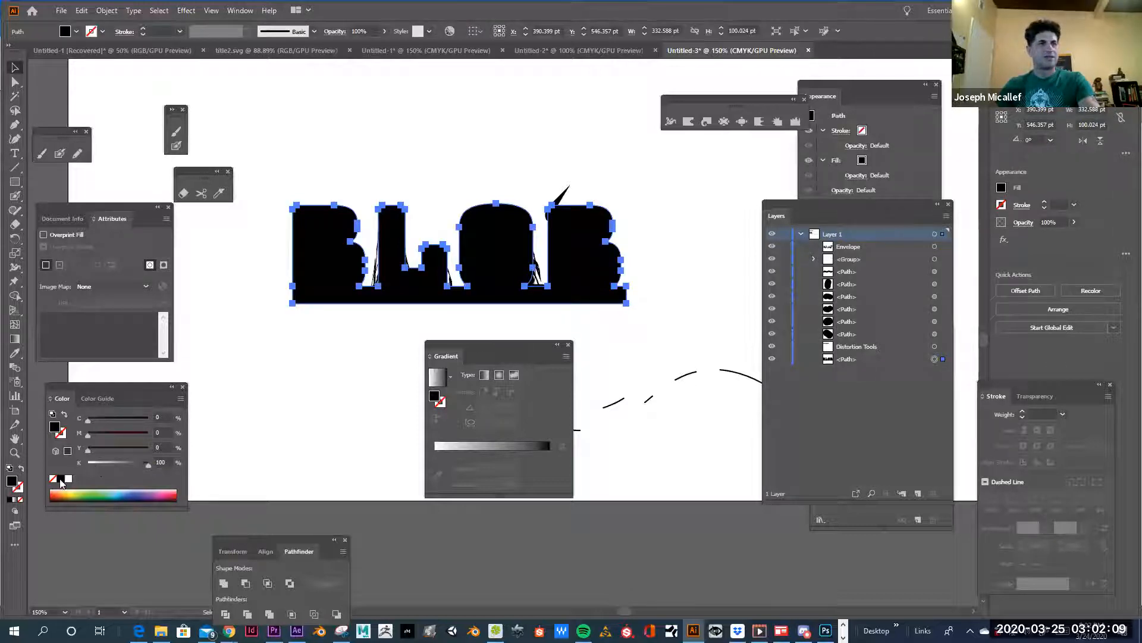
key(shift)
key(shift+x)
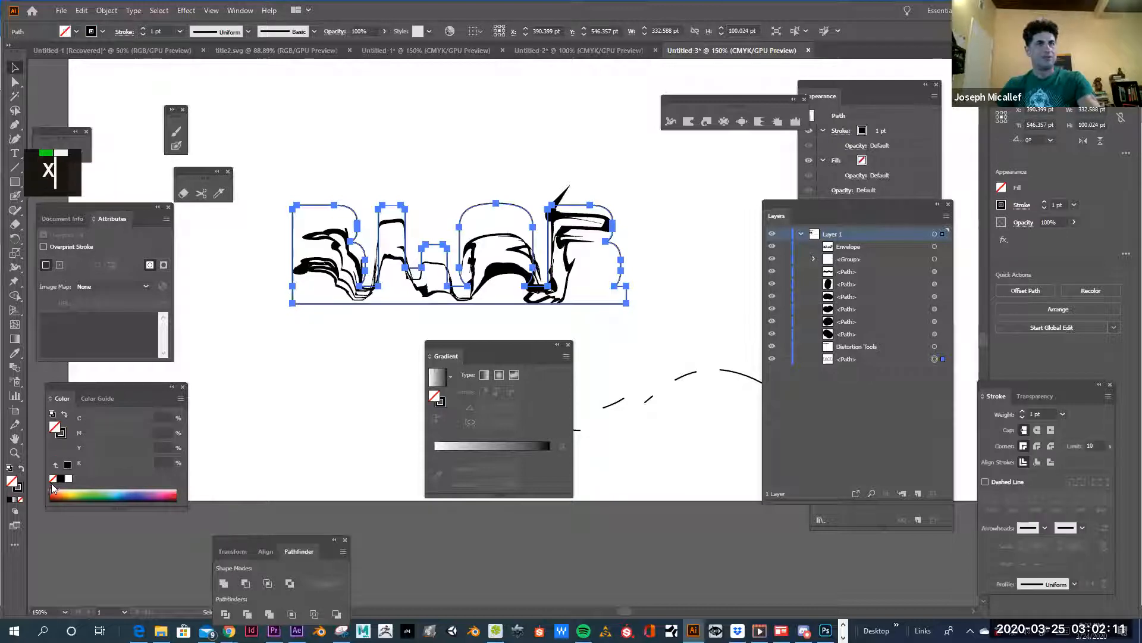
click(265, 398)
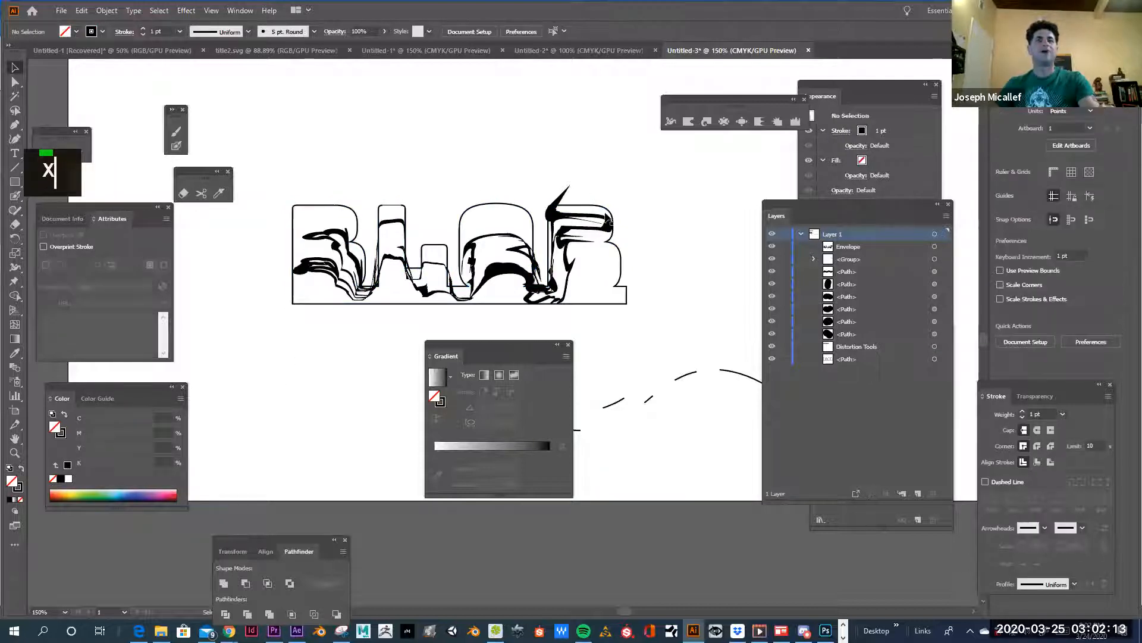
Try moving the distorted artwork away from the BLOB outline, undo the move, and clear the selection.
drag(420, 270, 489, 288)
key(ctrl+z)
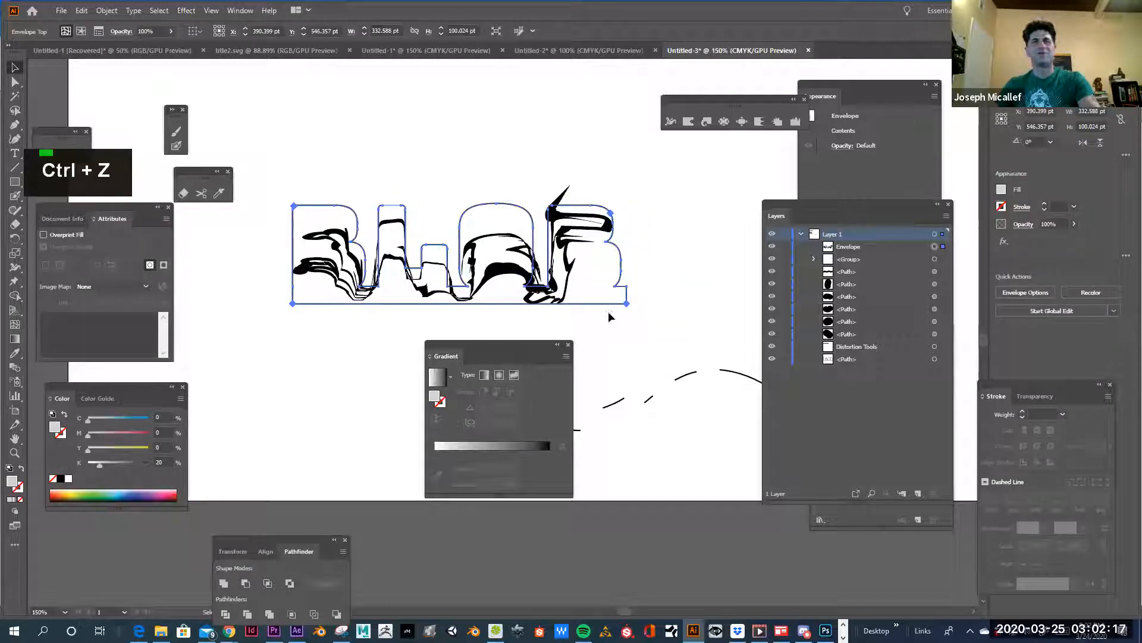
click(640, 350)
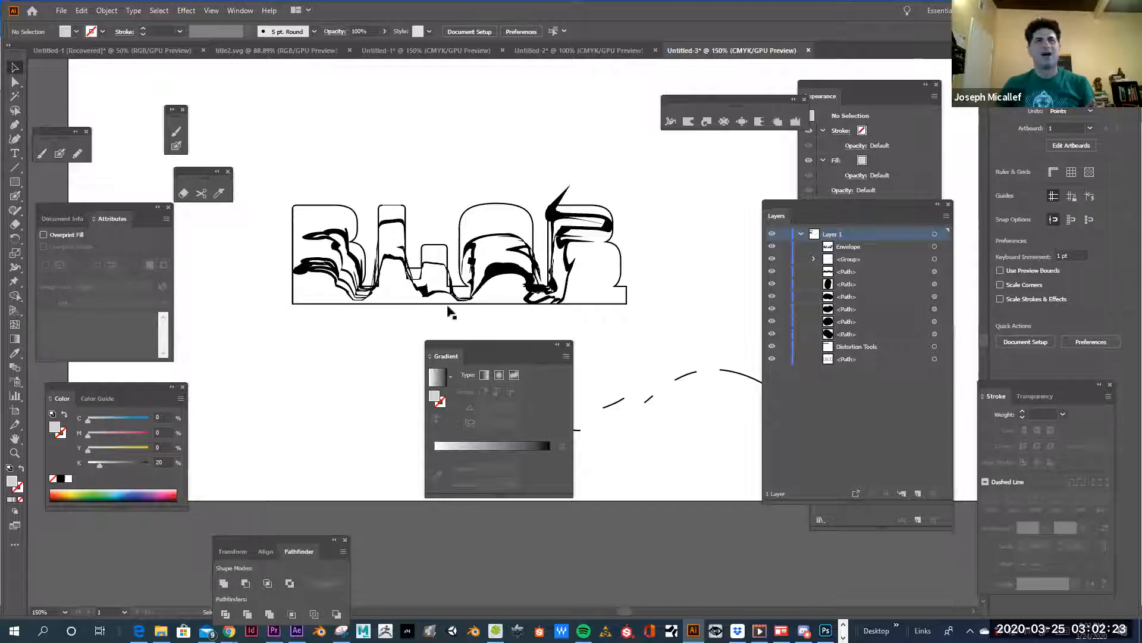
click(116, 9)
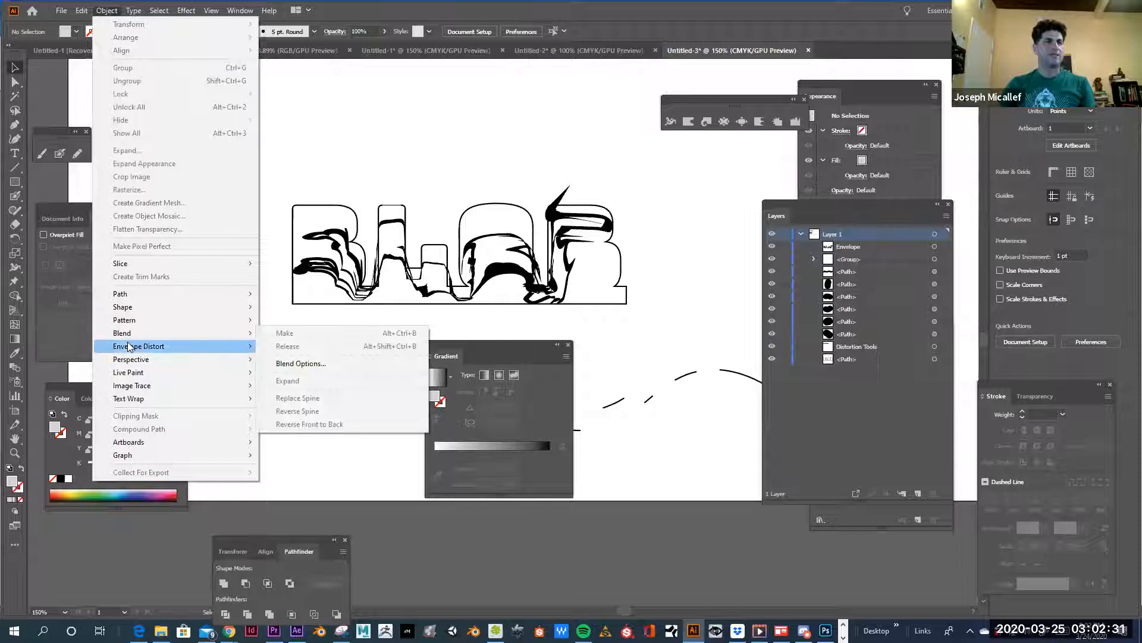
mouse_move(129, 347)
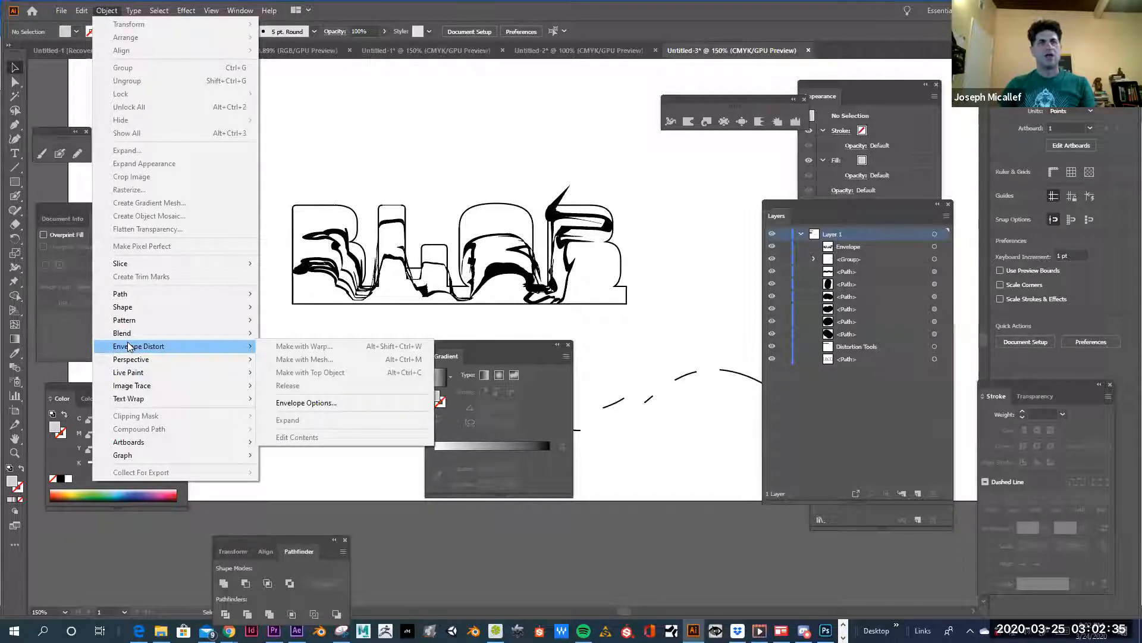
click(339, 167)
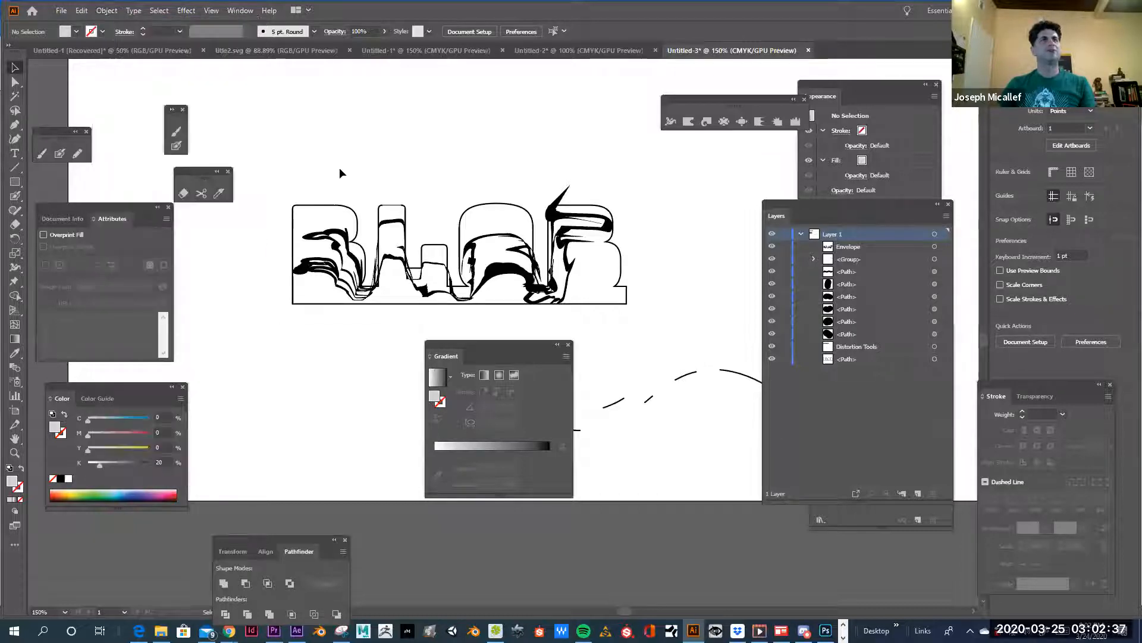
click(188, 13)
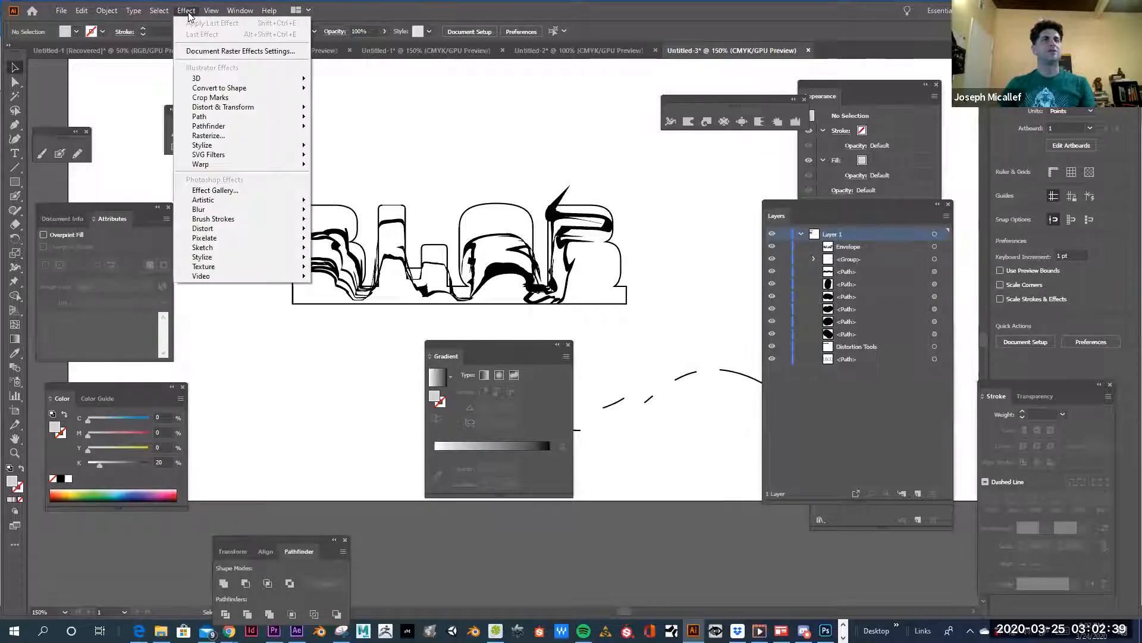
mouse_move(241, 110)
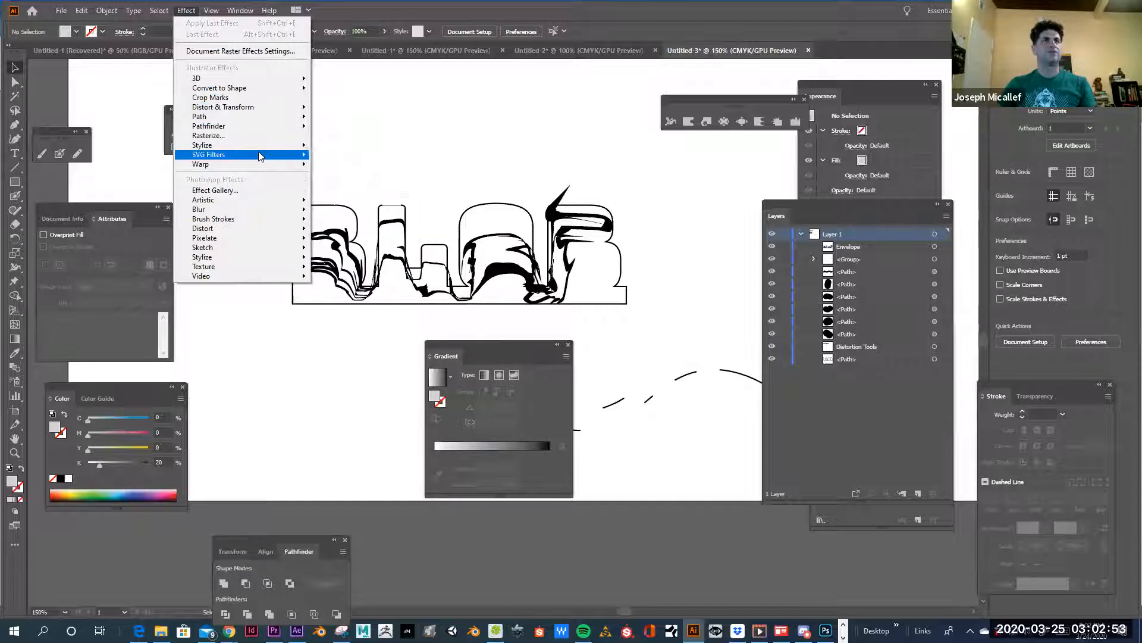
mouse_move(256, 147)
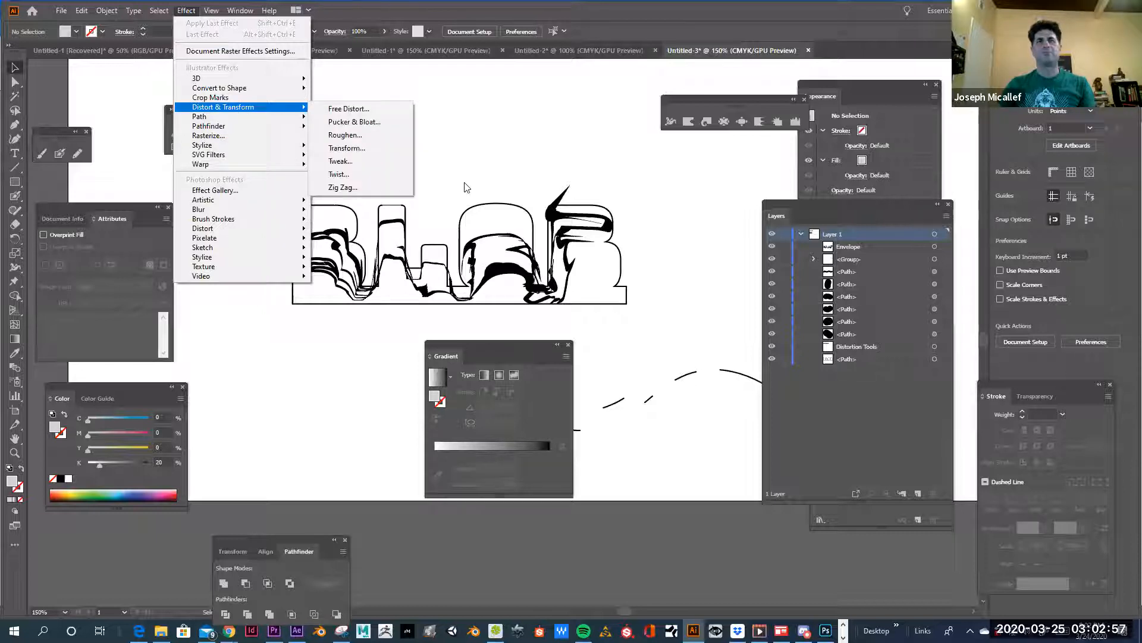
Try a Pucker & Bloat effect of 19% on the distorted artwork with preview on, cancel it, and clear the selection.
click(472, 211)
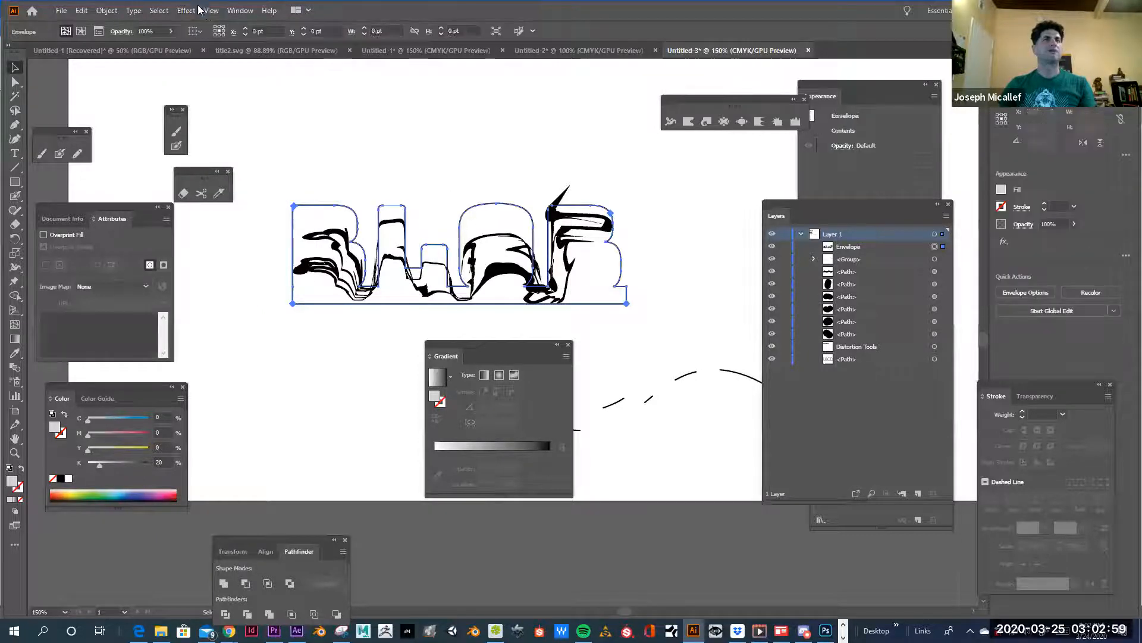
click(211, 10)
mouse_move(186, 11)
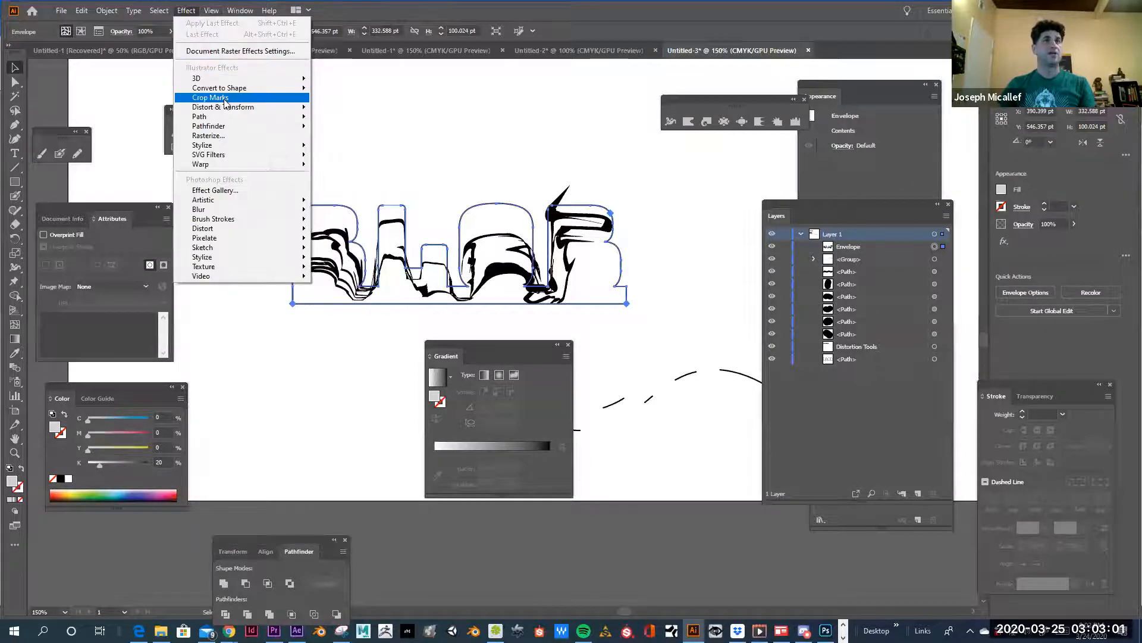
mouse_move(226, 113)
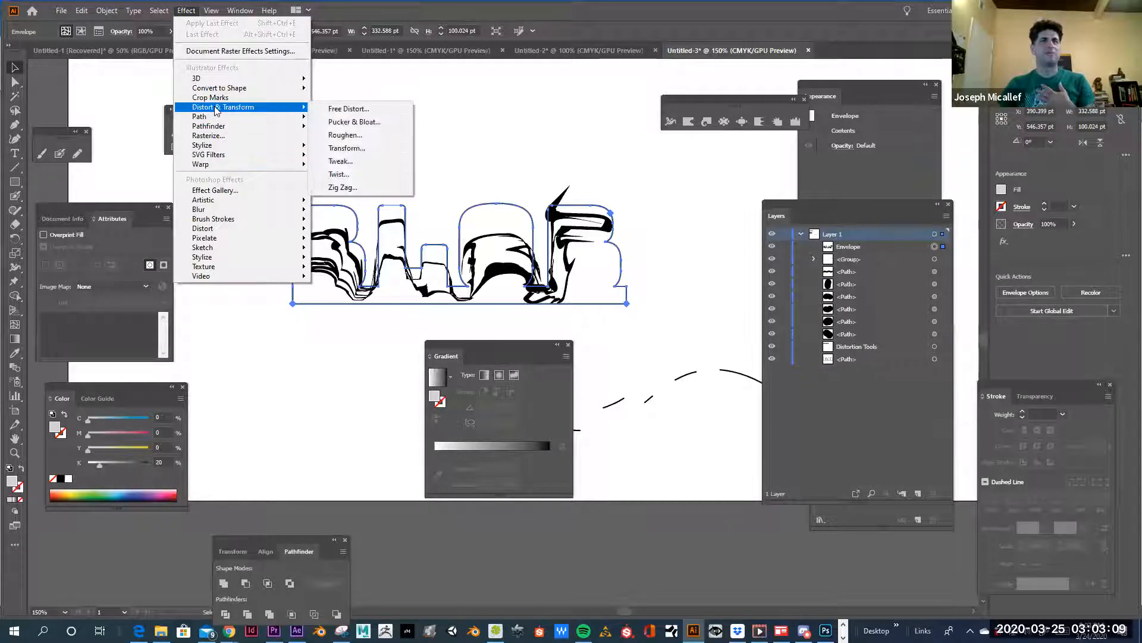
click(368, 123)
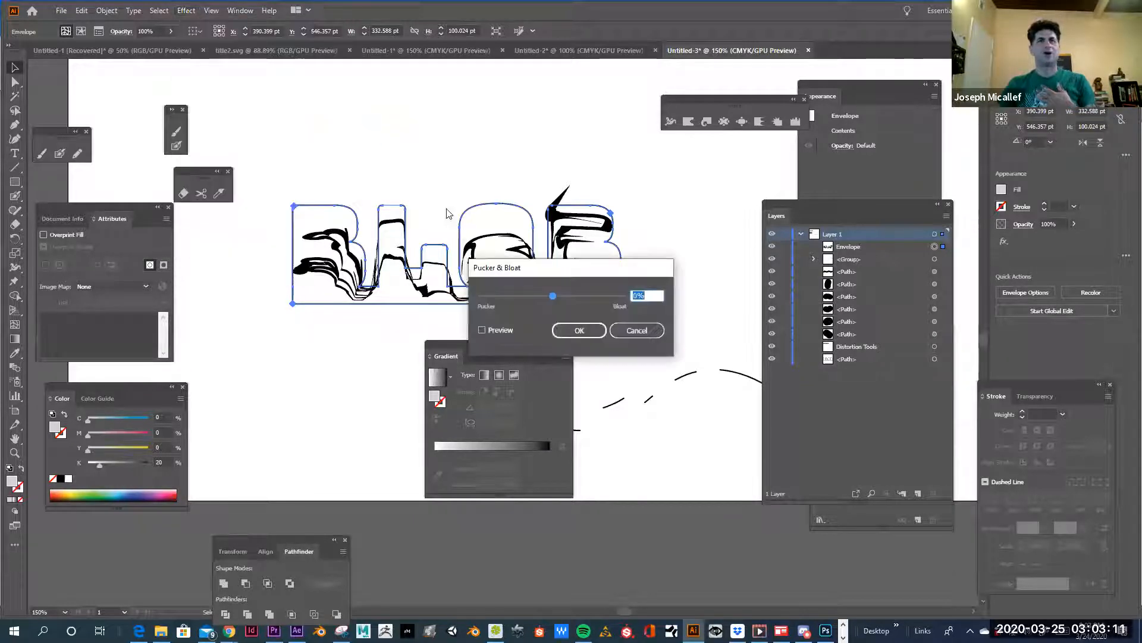
click(481, 331)
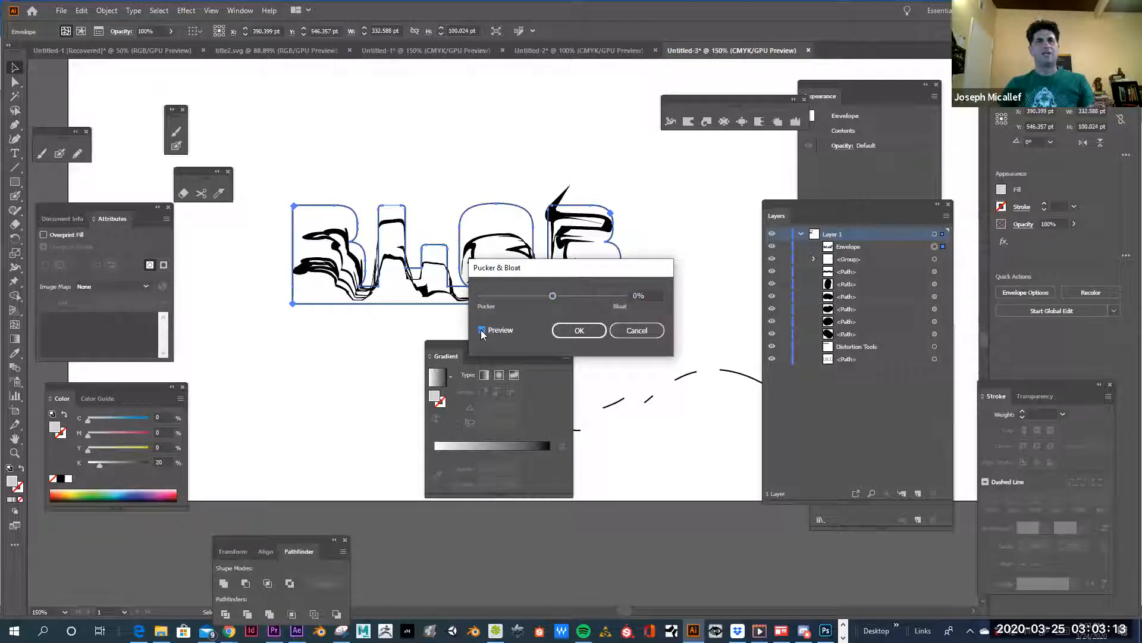
drag(553, 295, 330, 340)
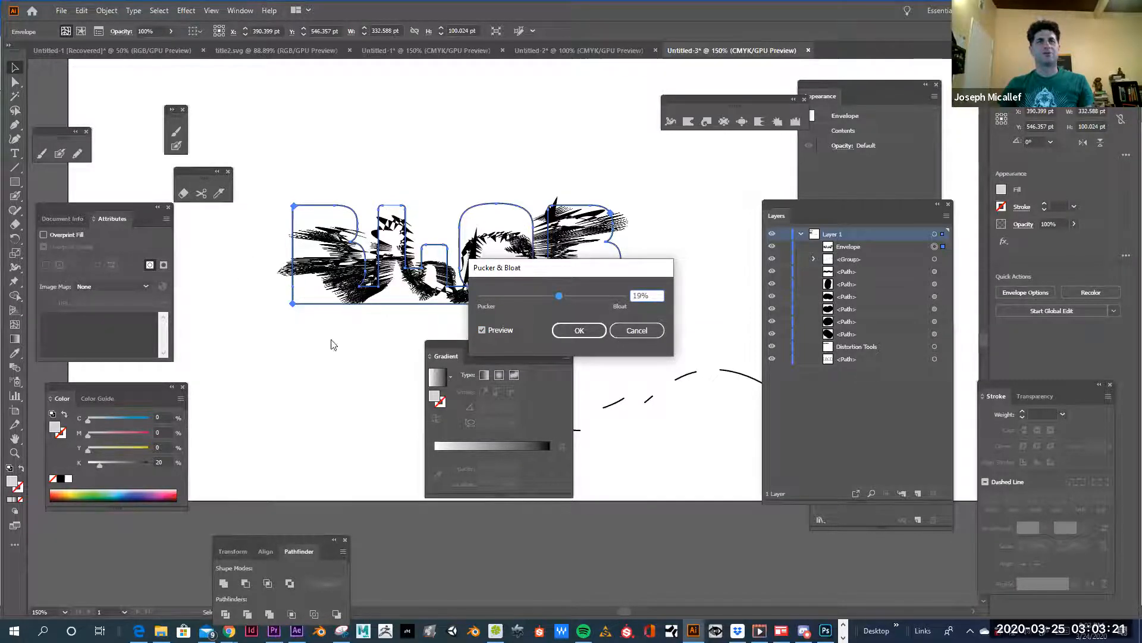
click(432, 402)
click(360, 323)
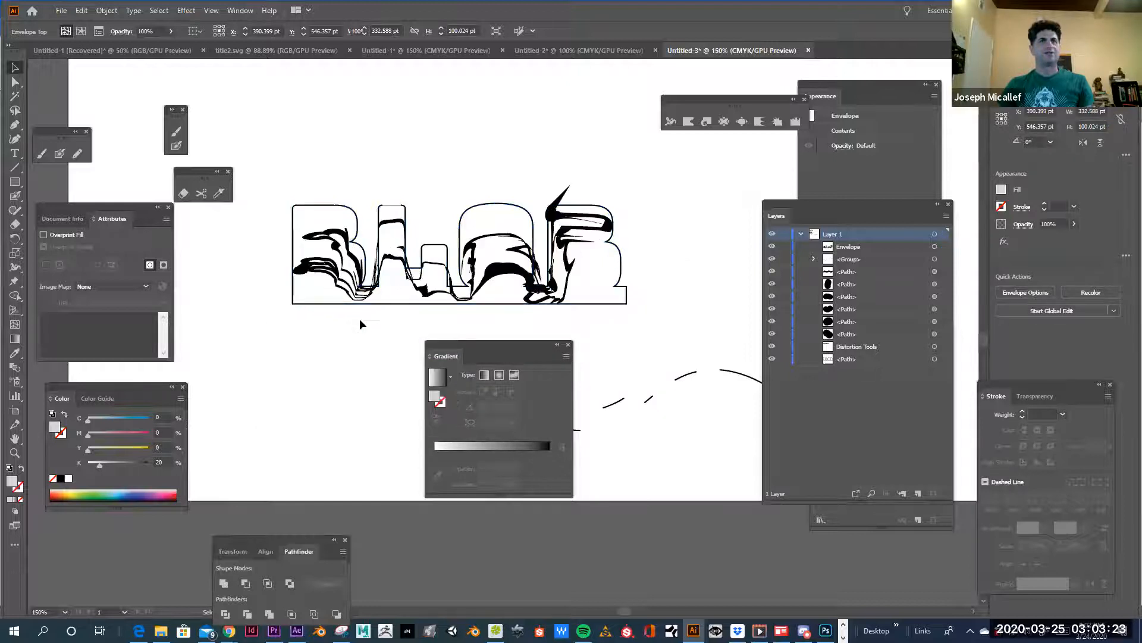
Draw a grey rectangle about 108 by 67 pt on the empty area above the BLOB artwork.
click(15, 181)
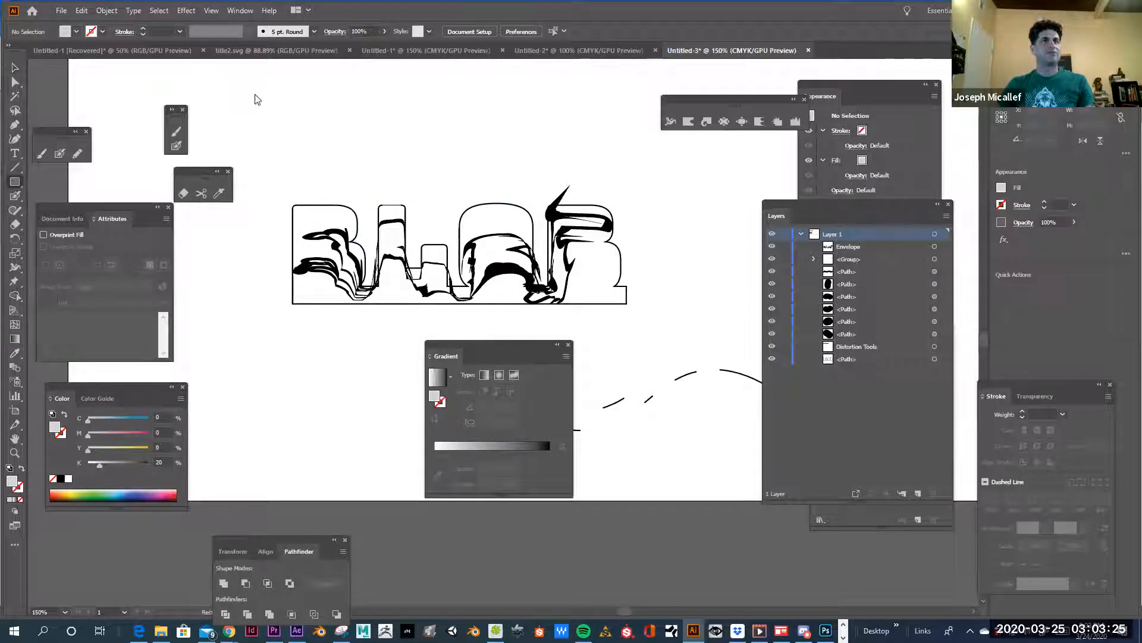
double_click(255, 96)
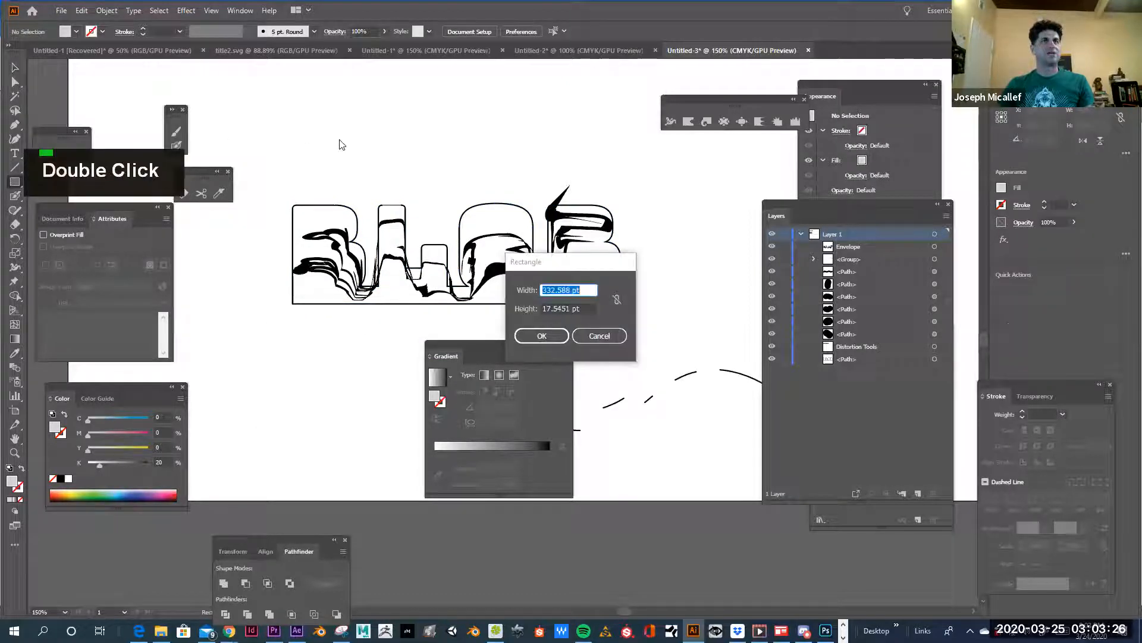
click(586, 338)
drag(286, 97, 395, 163)
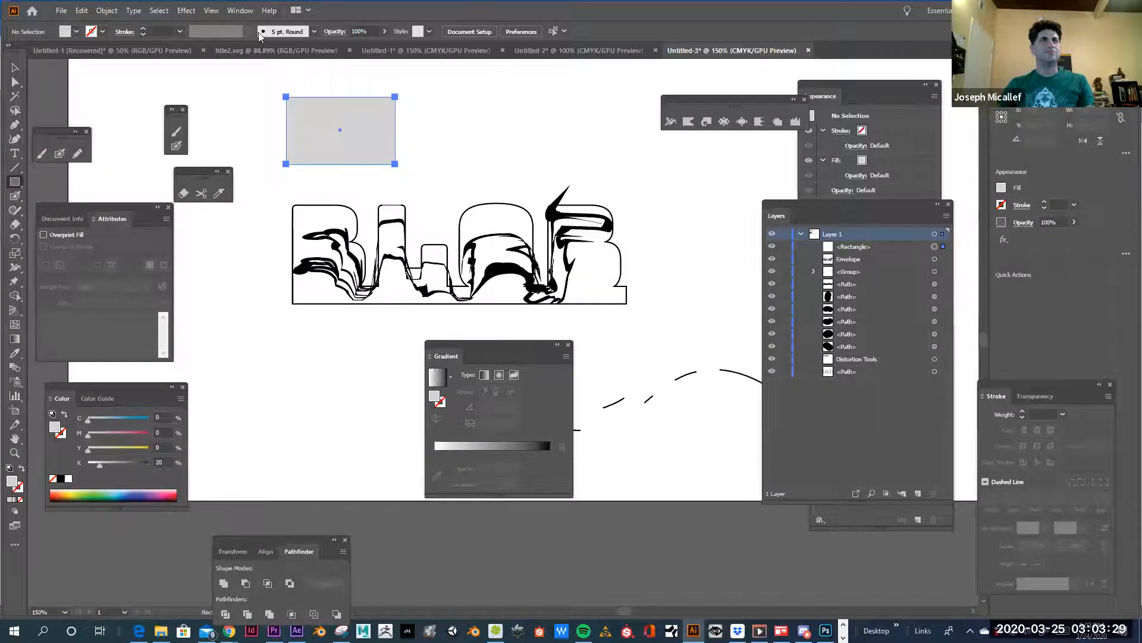
Preview Pucker & Bloat on the grey rectangle at pucker values of -71% and -63%, and cancel the effect.
click(212, 10)
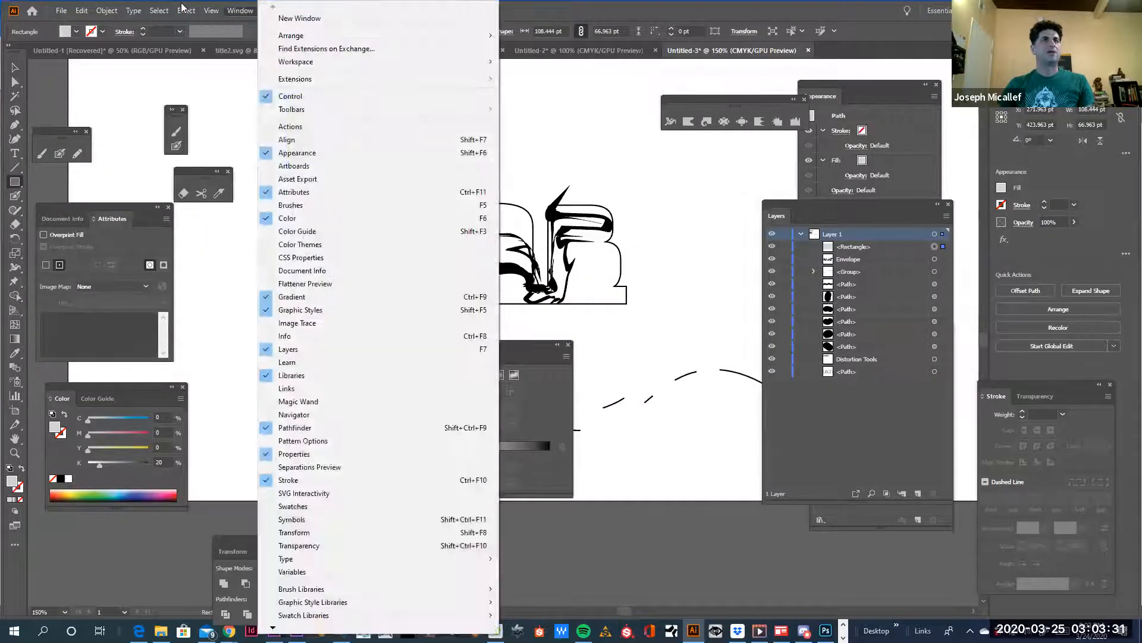
mouse_move(187, 10)
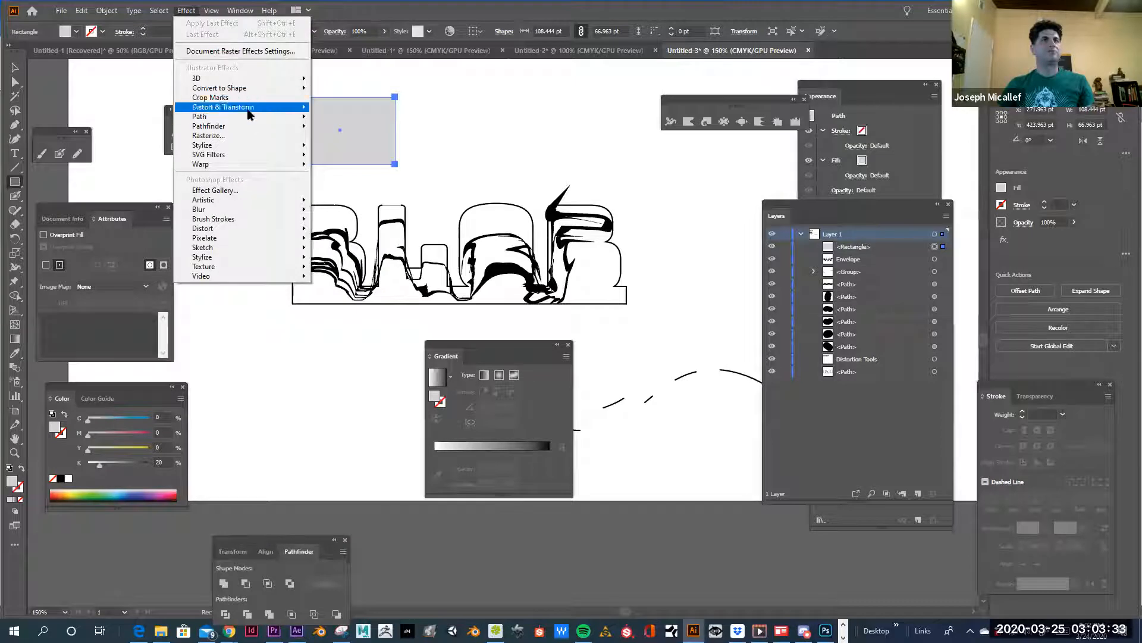
click(351, 121)
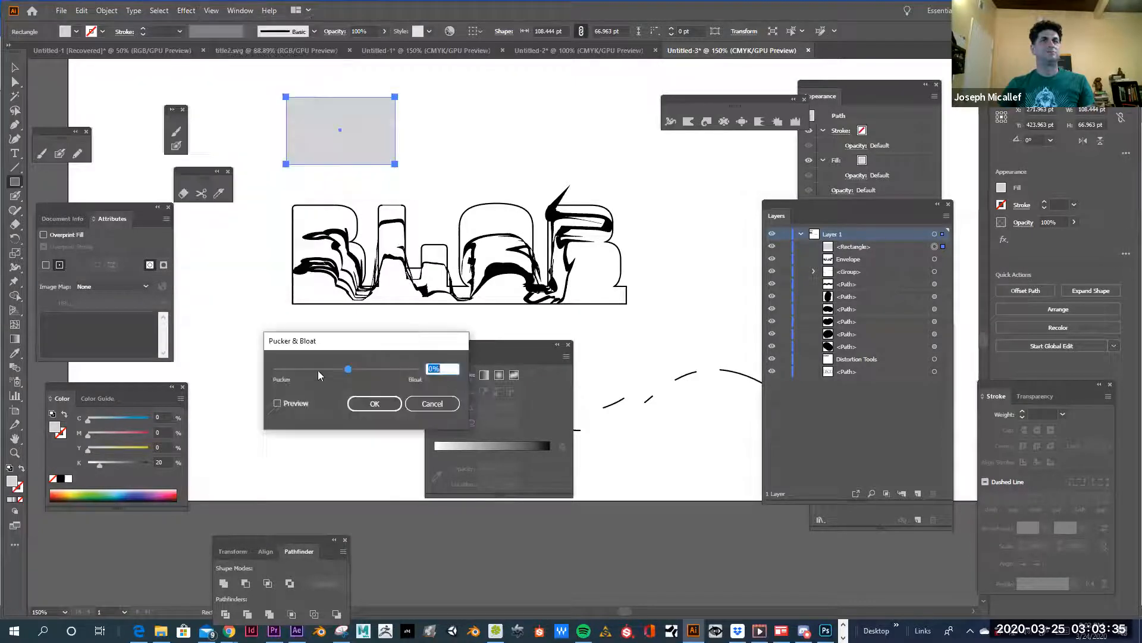
click(278, 402)
drag(357, 369, 316, 372)
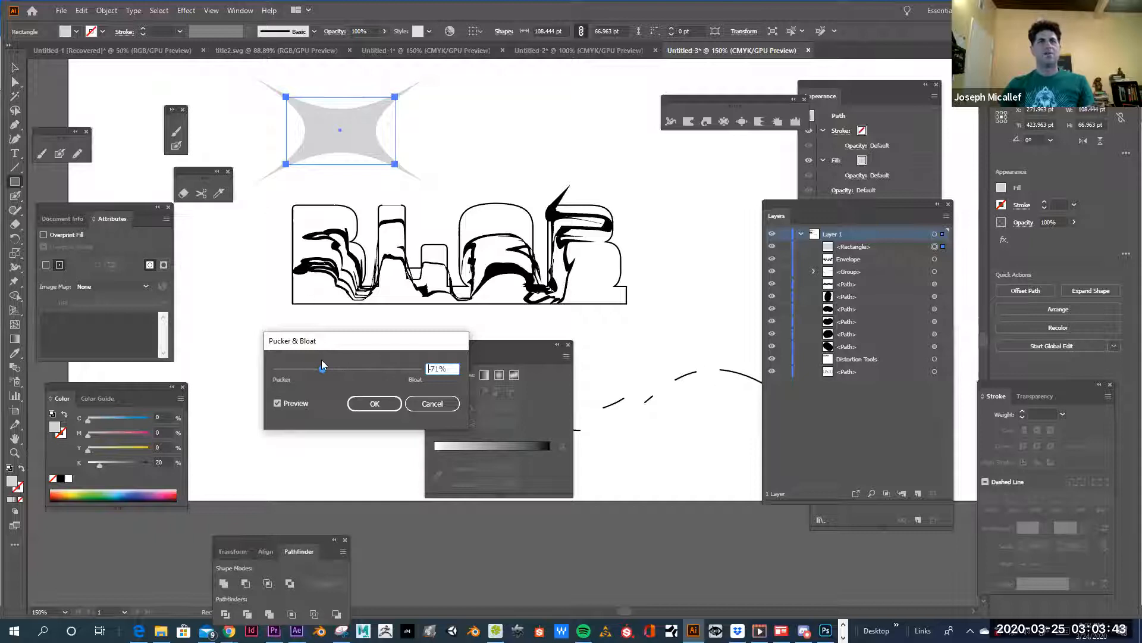
drag(327, 372, 344, 370)
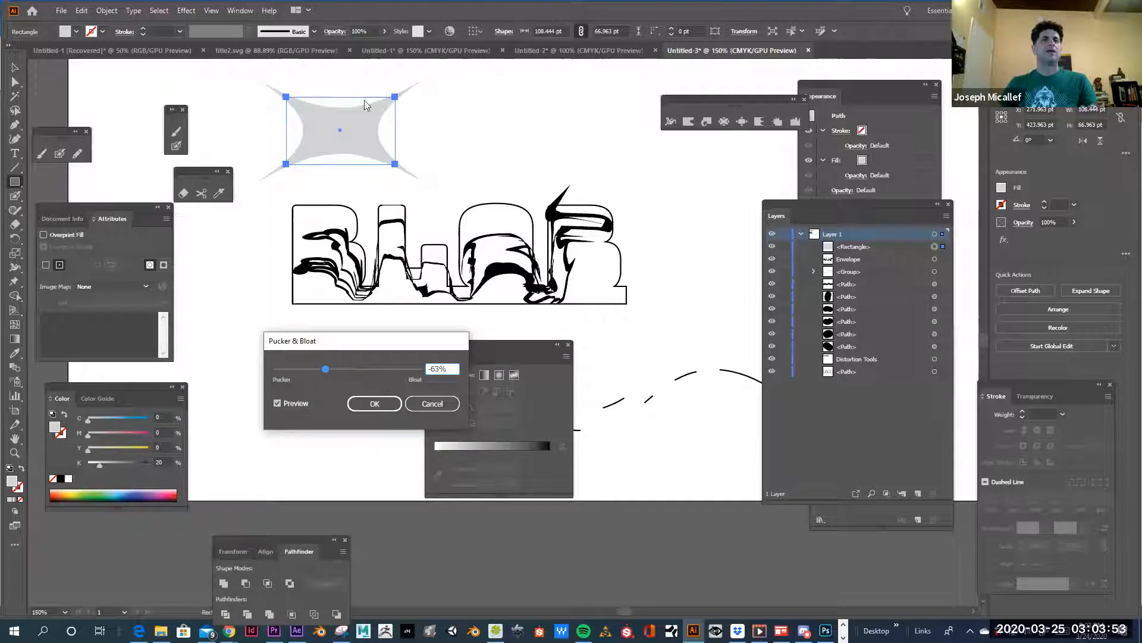
click(434, 405)
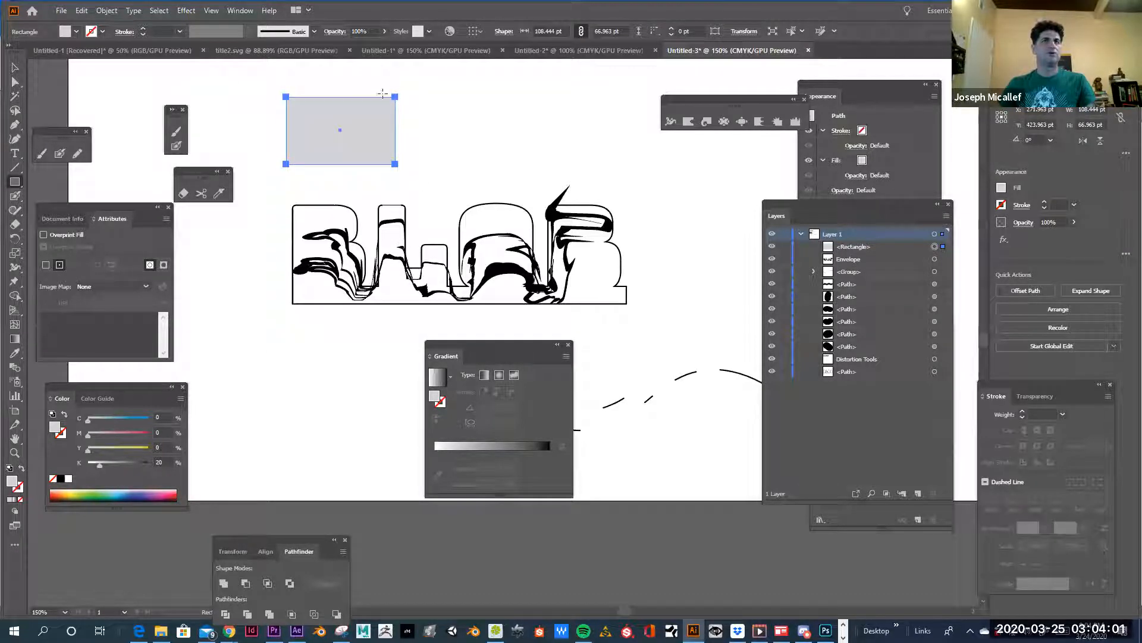
Add anchor points to the selected grey rectangle, one midway along each side.
click(186, 11)
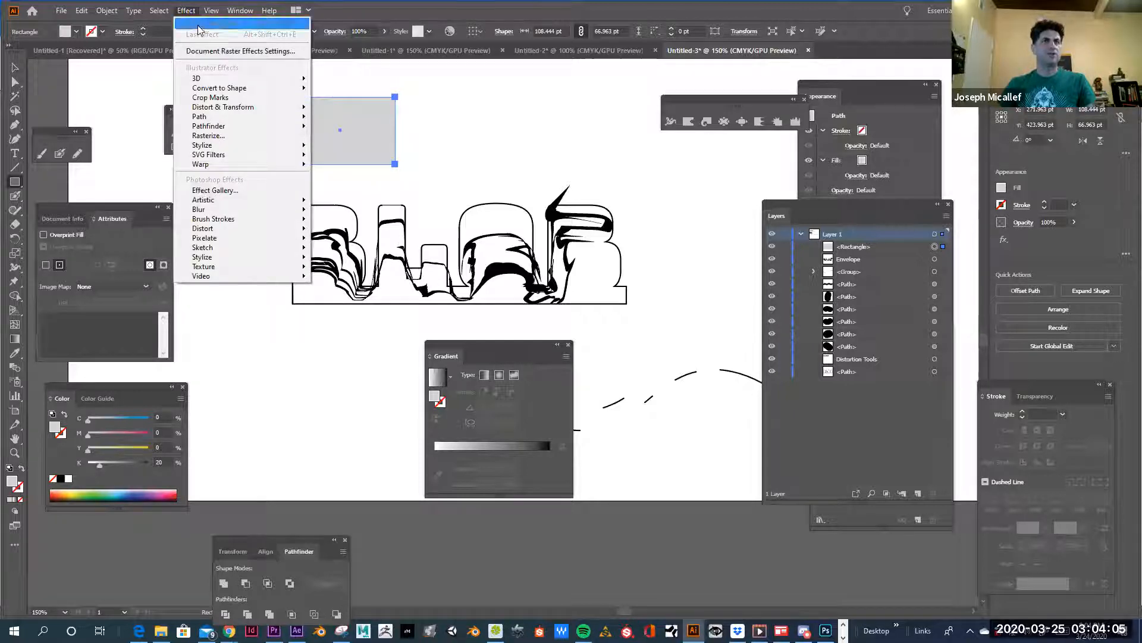
mouse_move(224, 109)
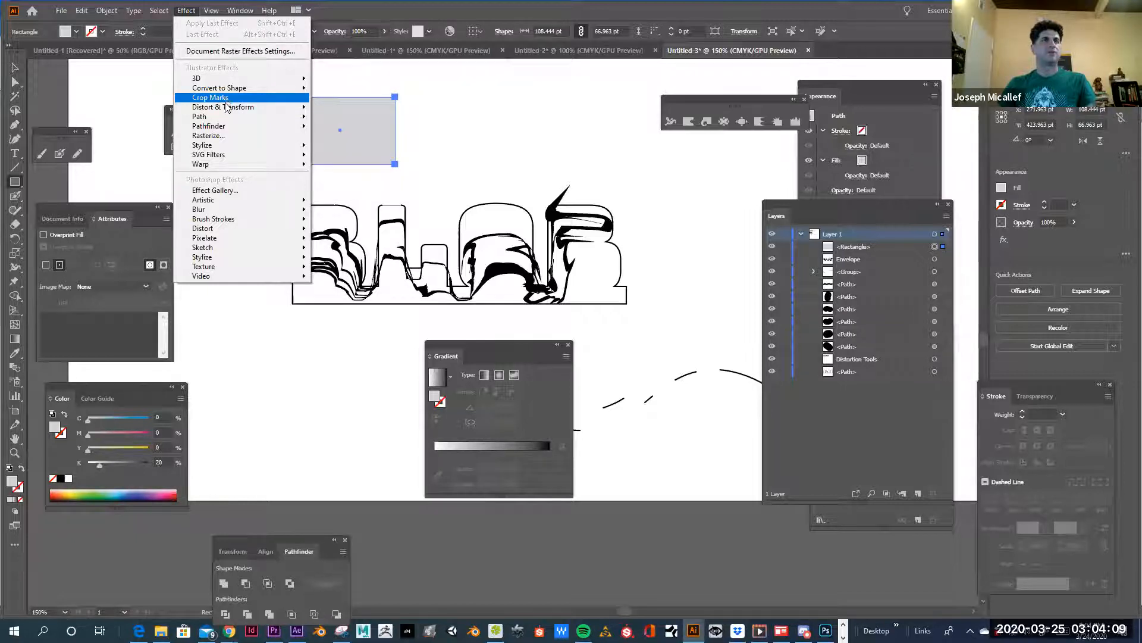
mouse_move(230, 149)
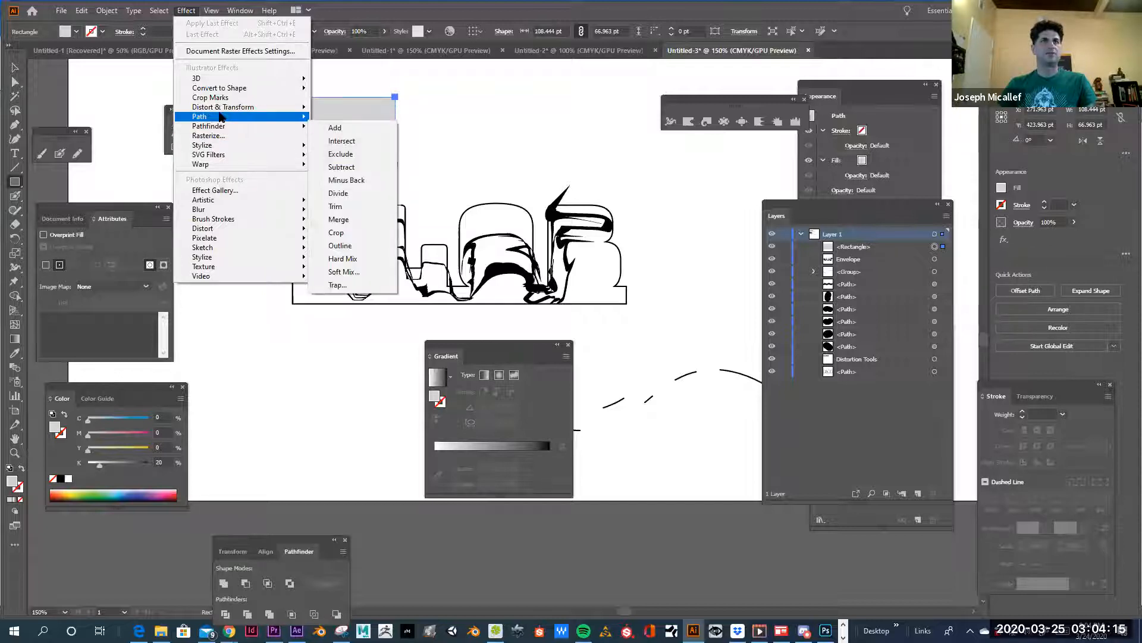
mouse_move(215, 168)
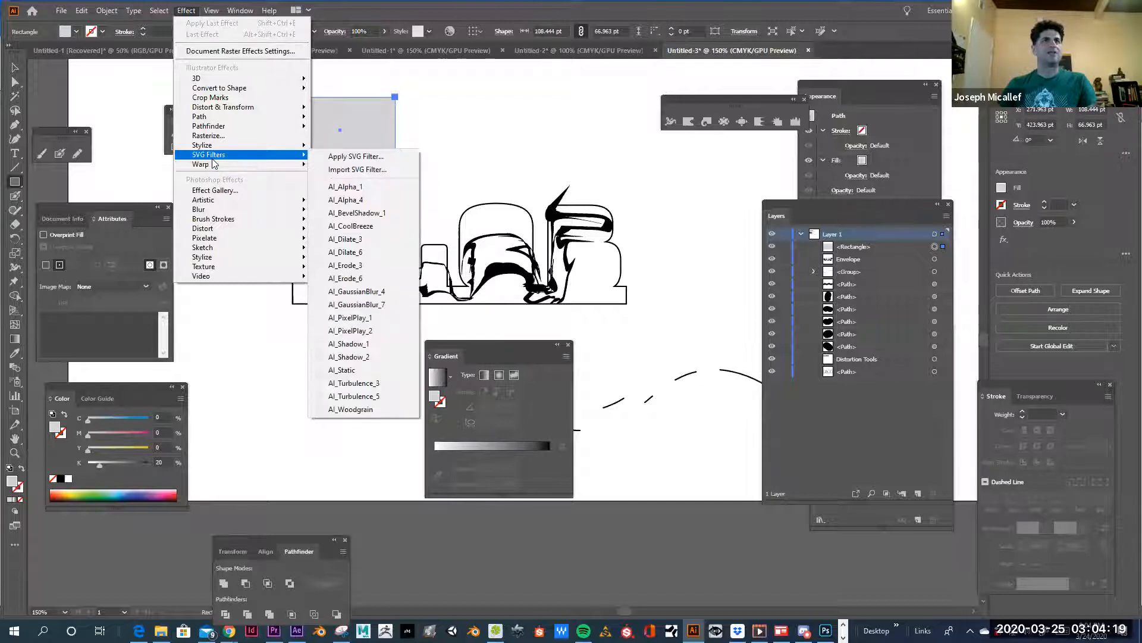
mouse_move(107, 12)
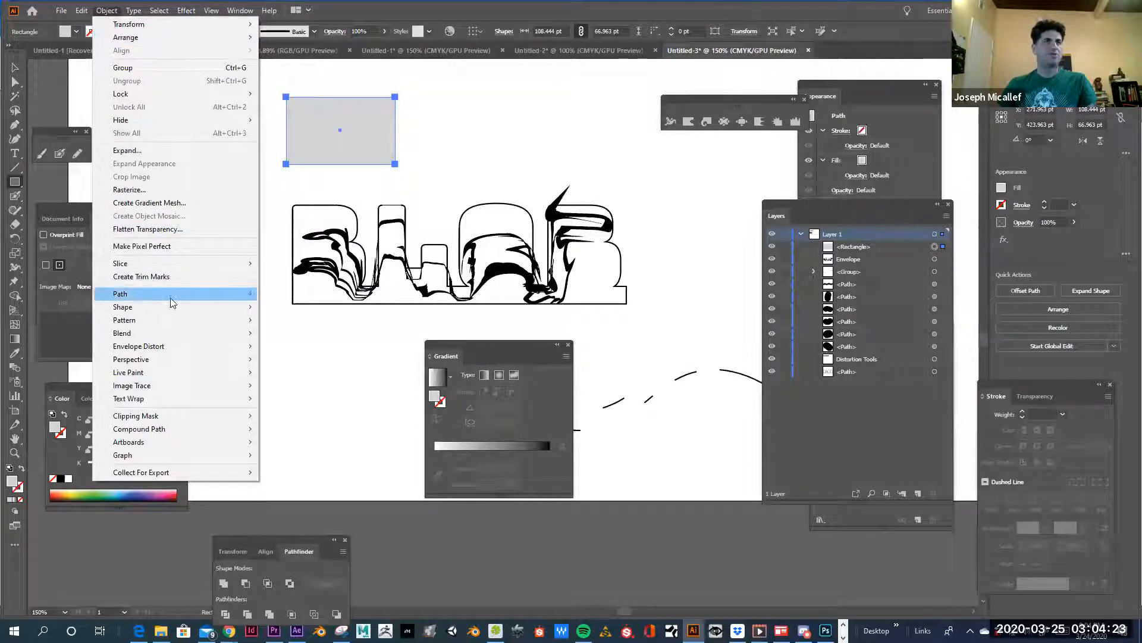
mouse_move(170, 299)
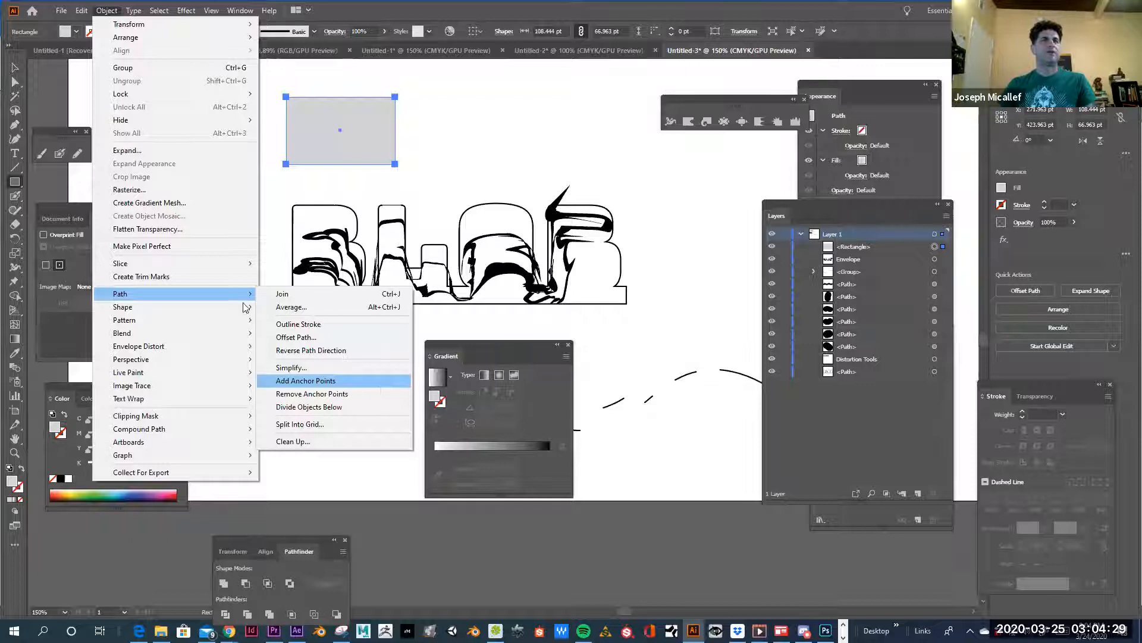
mouse_move(237, 296)
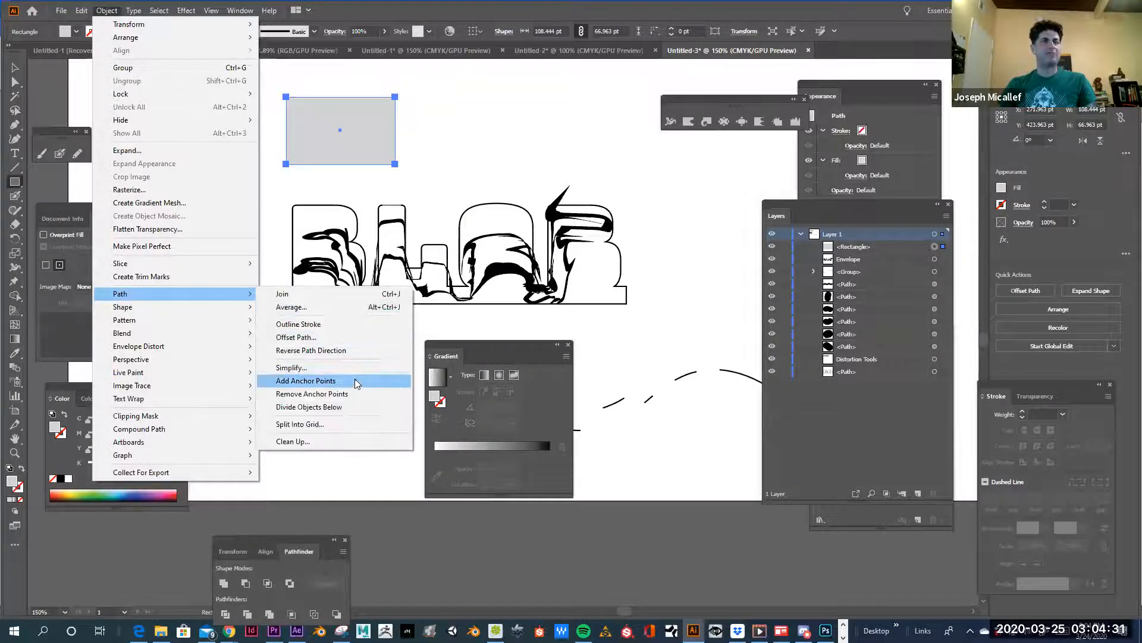
click(356, 380)
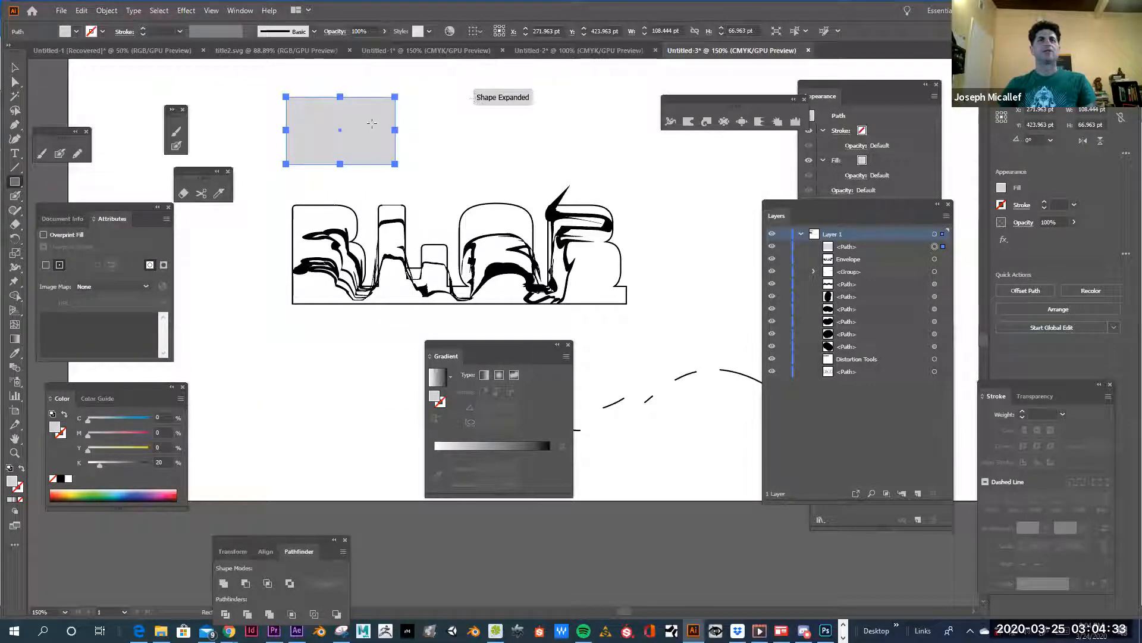
Add anchor points to the grey rectangle's path two more times, halving the spacing between points each time.
click(14, 67)
key(ctrl+shift+a)
click(317, 130)
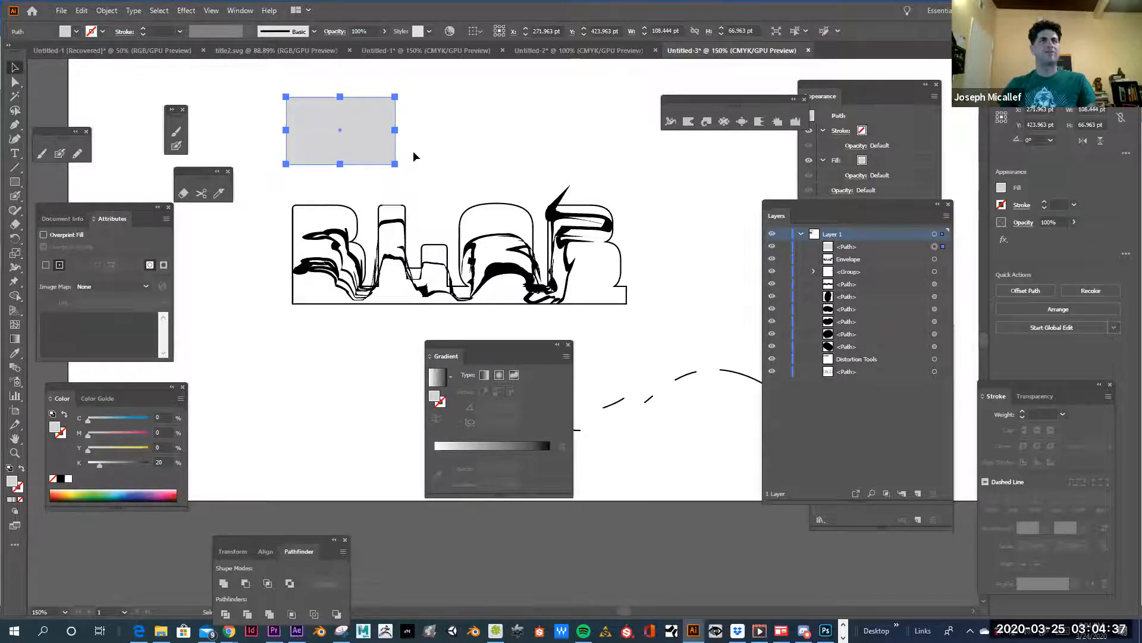
click(107, 10)
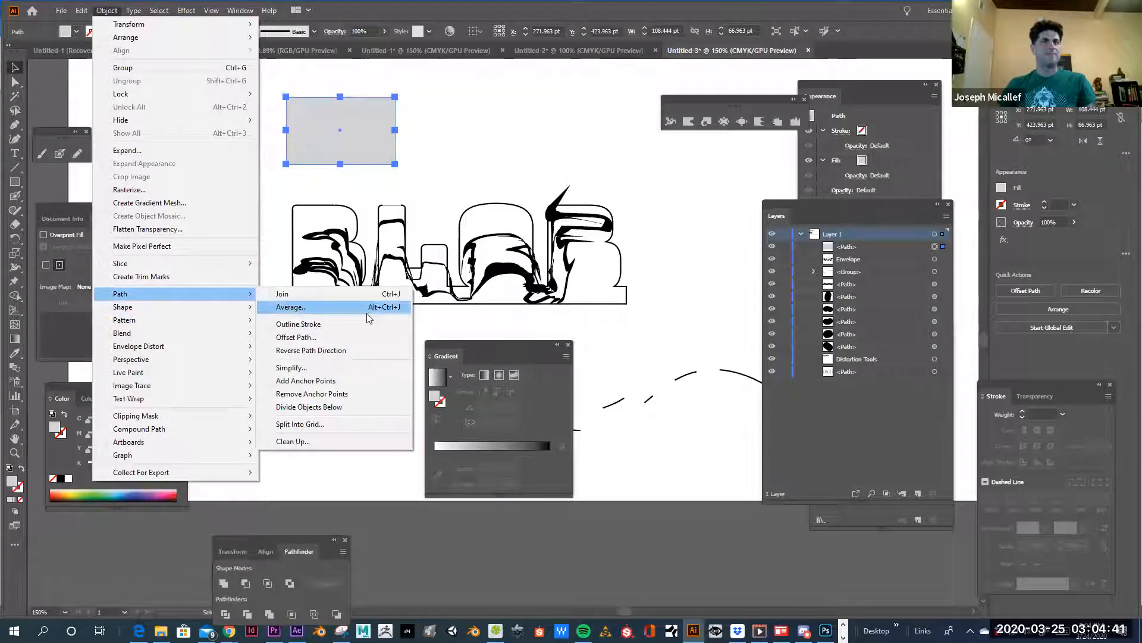
click(352, 379)
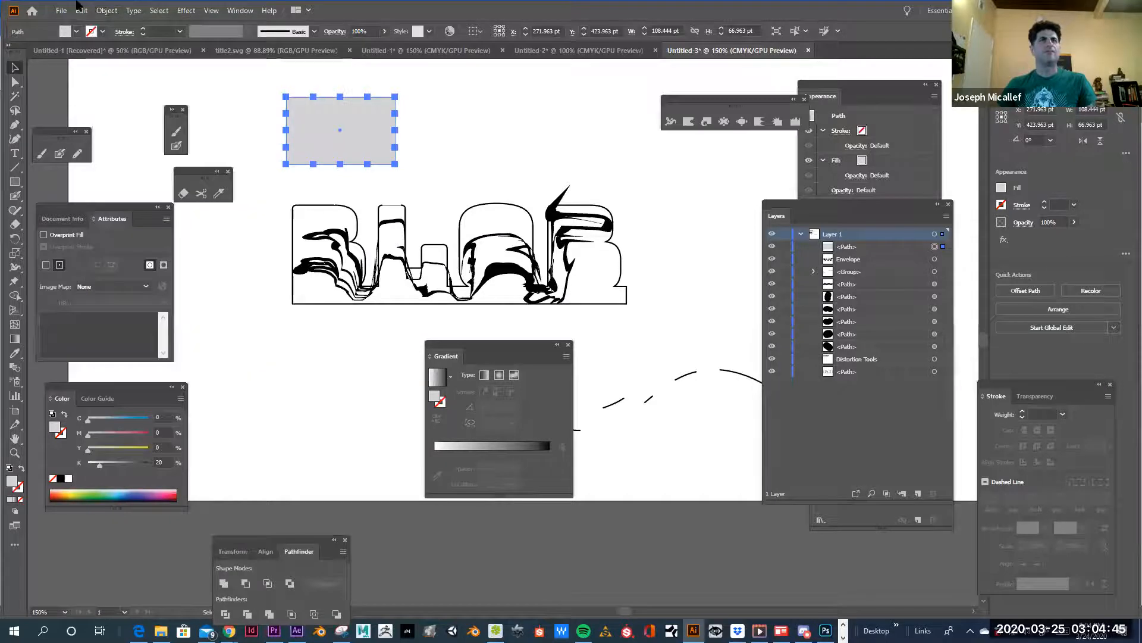
click(106, 10)
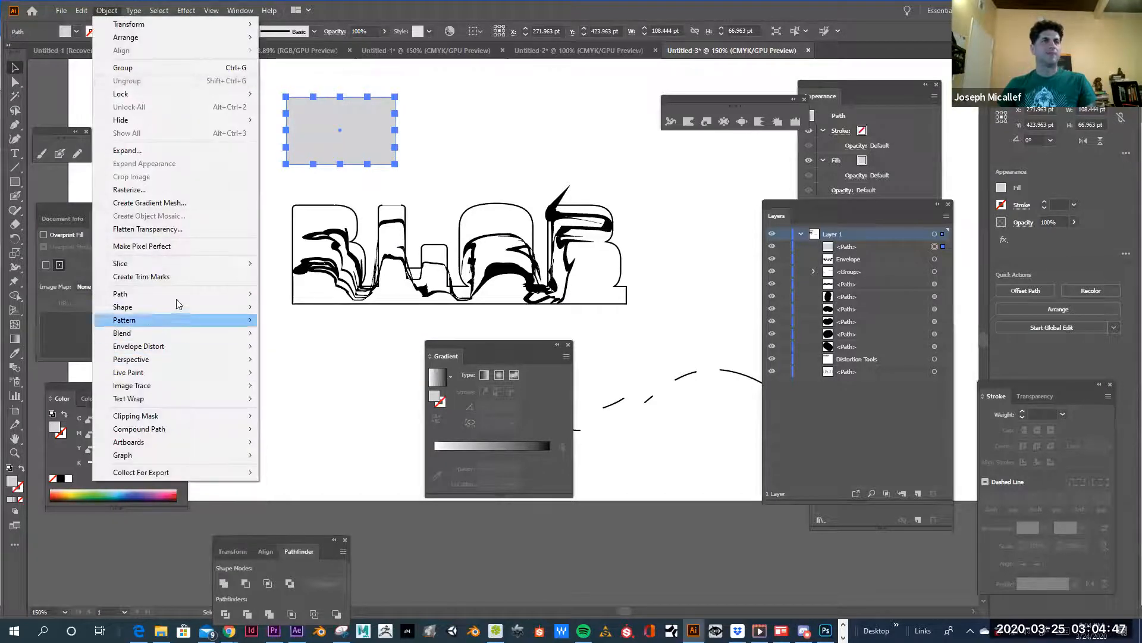
mouse_move(176, 299)
click(352, 379)
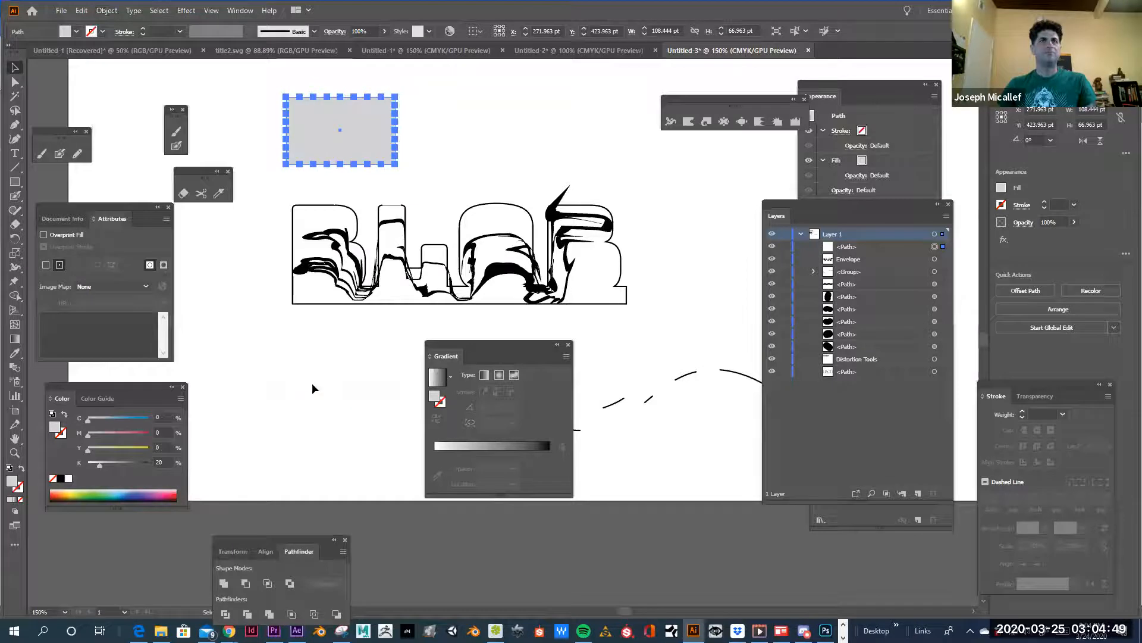
Apply Pucker & Bloat to the grey path with preview on, trying -96% pucker before settling on a bloat of about 123%.
click(185, 12)
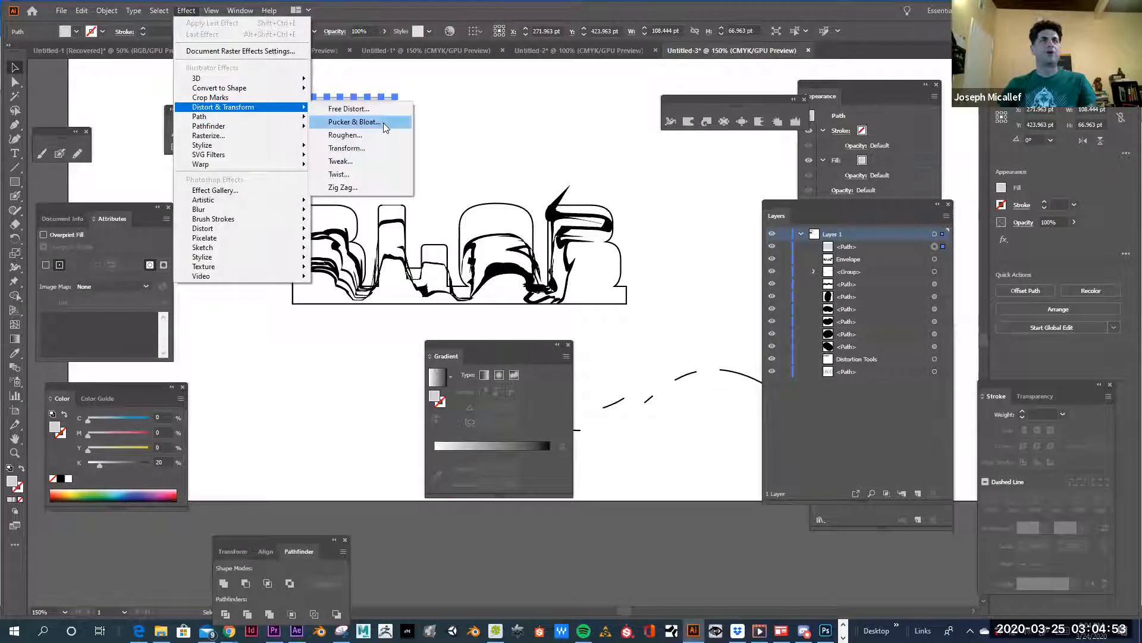
click(383, 123)
click(294, 402)
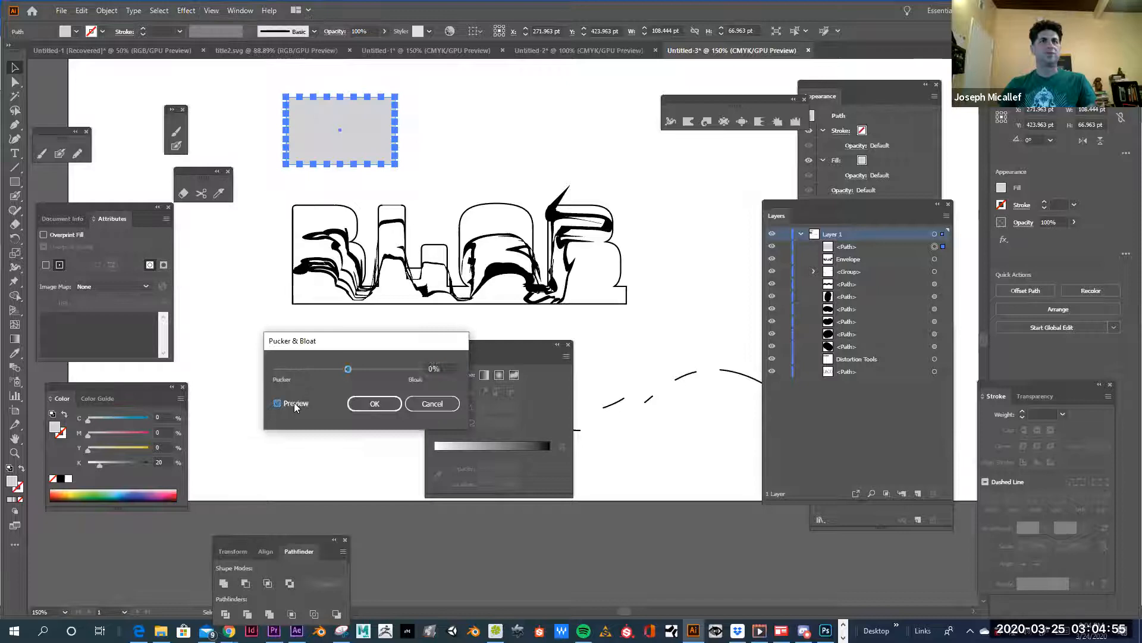
drag(340, 363, 313, 369)
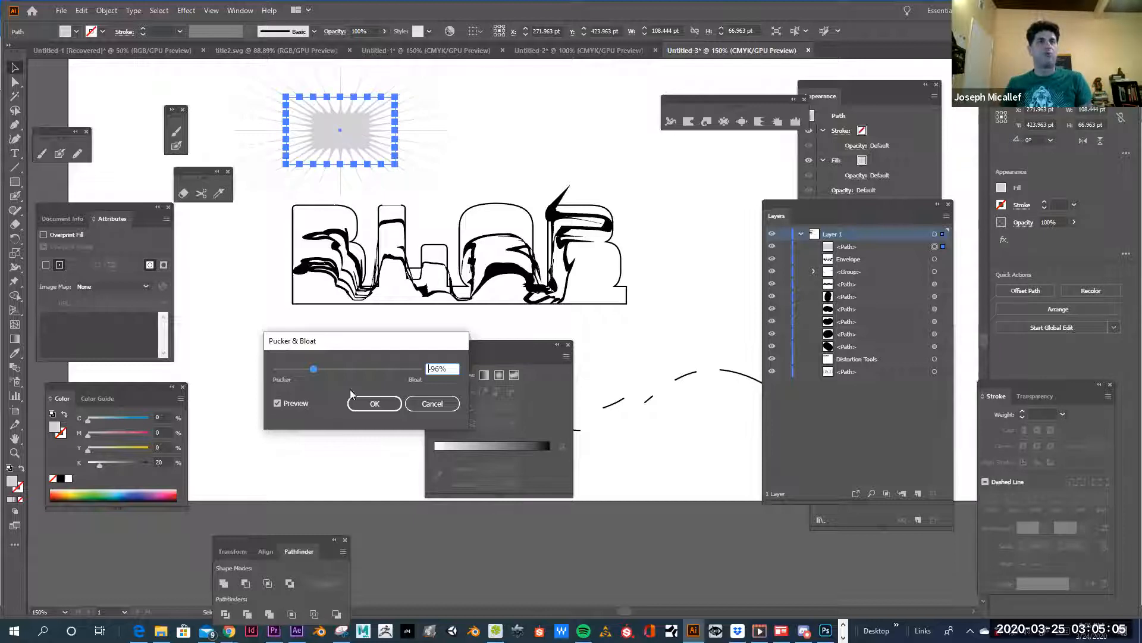
drag(365, 369, 391, 368)
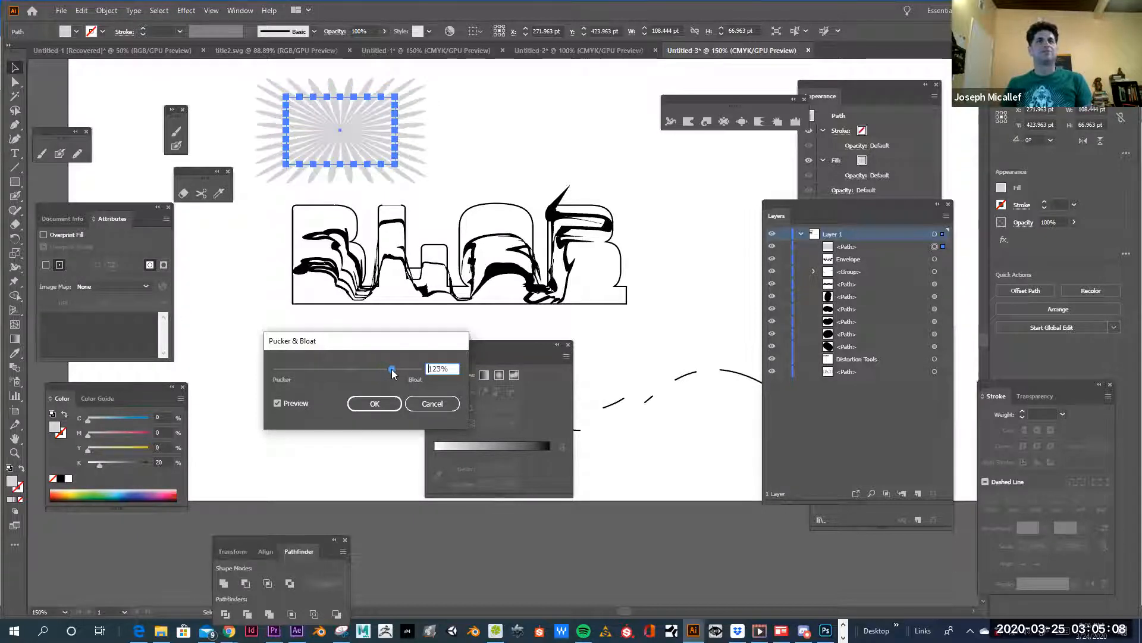
click(382, 402)
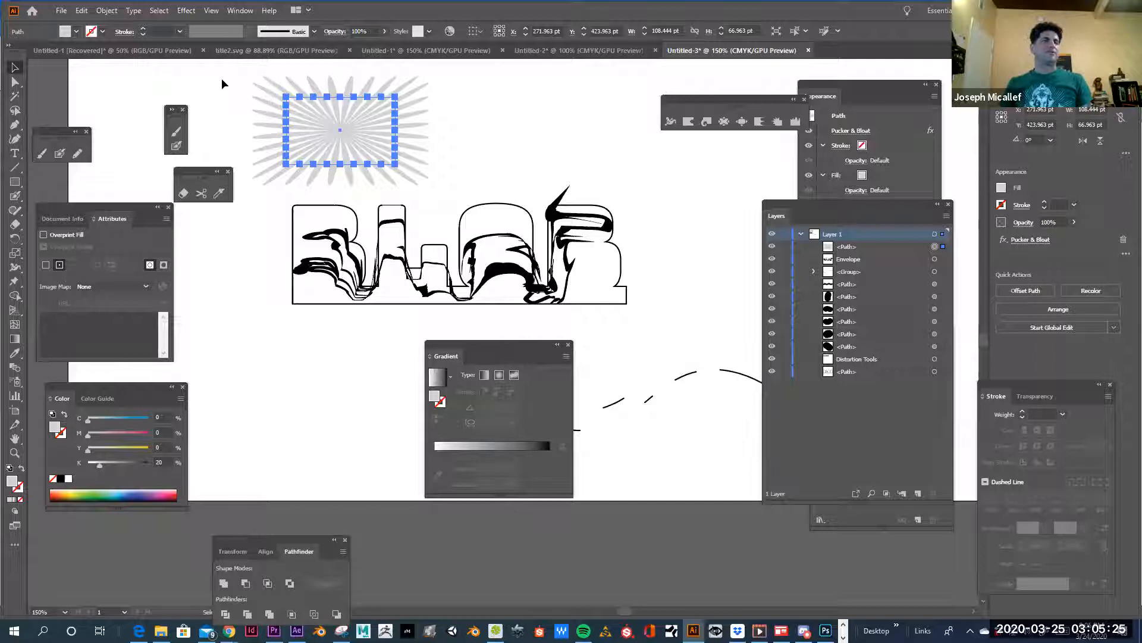
Isolate the bloated path and pull a few anchor points on its left edge outward, making it about 137 pt wide.
double_click(311, 124)
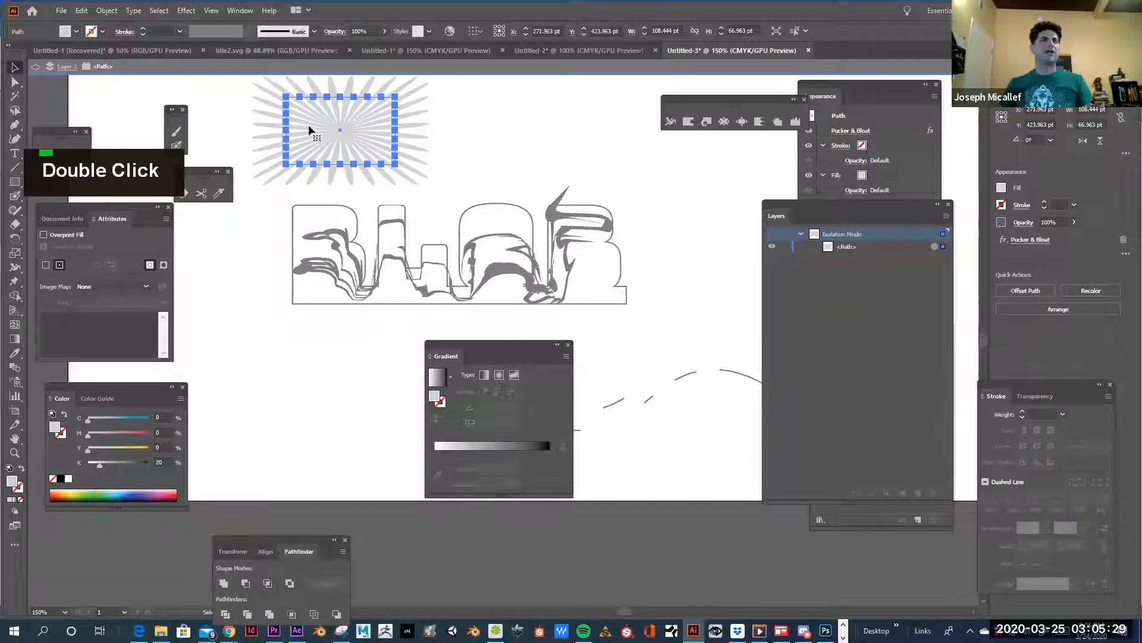
click(17, 83)
click(230, 107)
drag(236, 108, 256, 130)
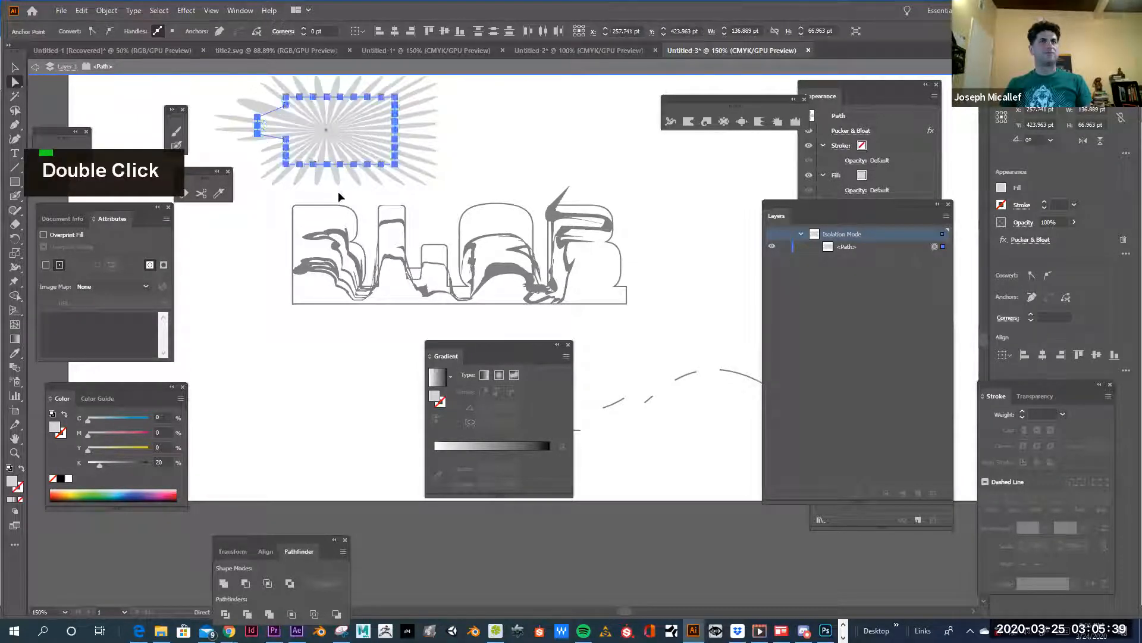
Pull a right-edge anchor point outward to about 159 pt overall width, shift the path slightly downward, and clear the selection.
drag(338, 191, 339, 192)
click(419, 146)
drag(418, 147, 393, 149)
click(449, 185)
drag(448, 185, 418, 186)
click(456, 187)
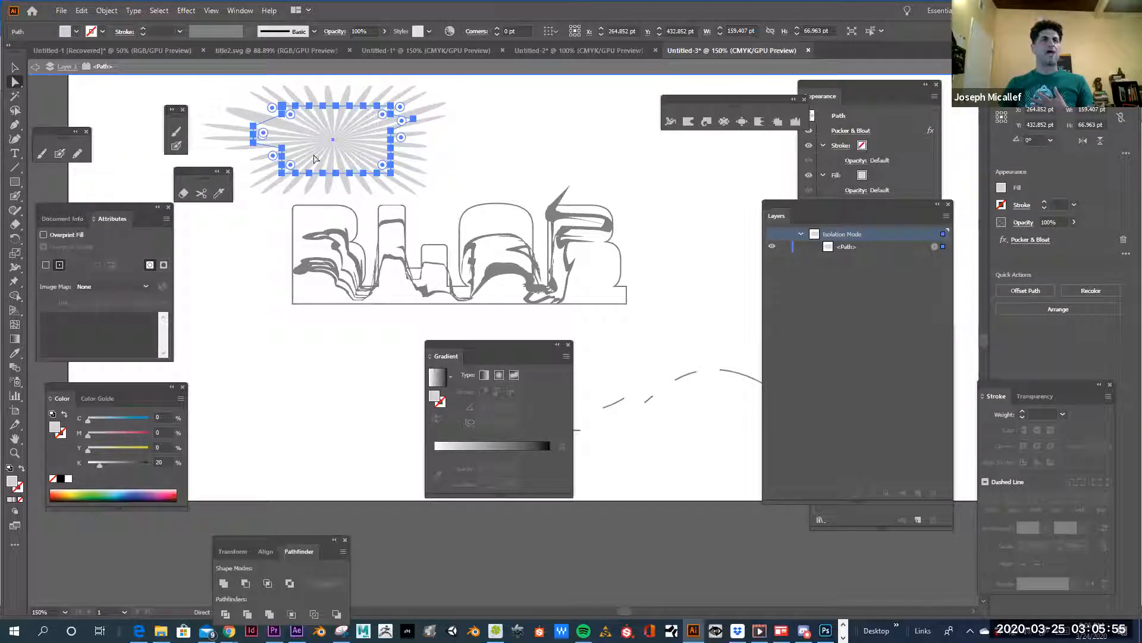
click(403, 234)
double_click(667, 328)
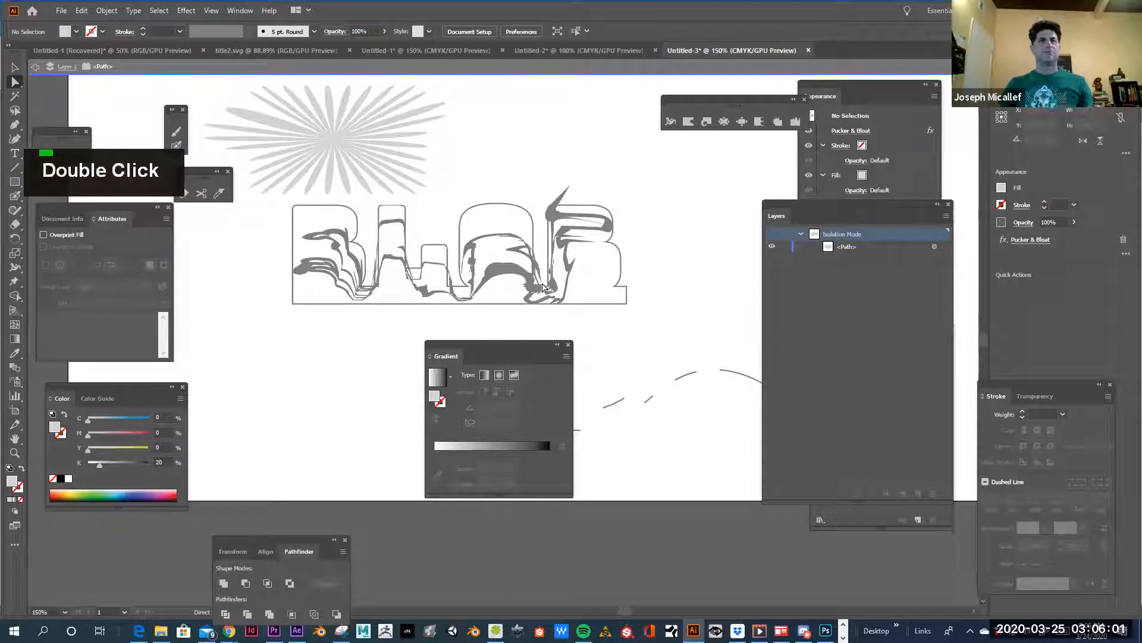
Leave isolation mode and select the gray starburst path above the lettering.
click(366, 144)
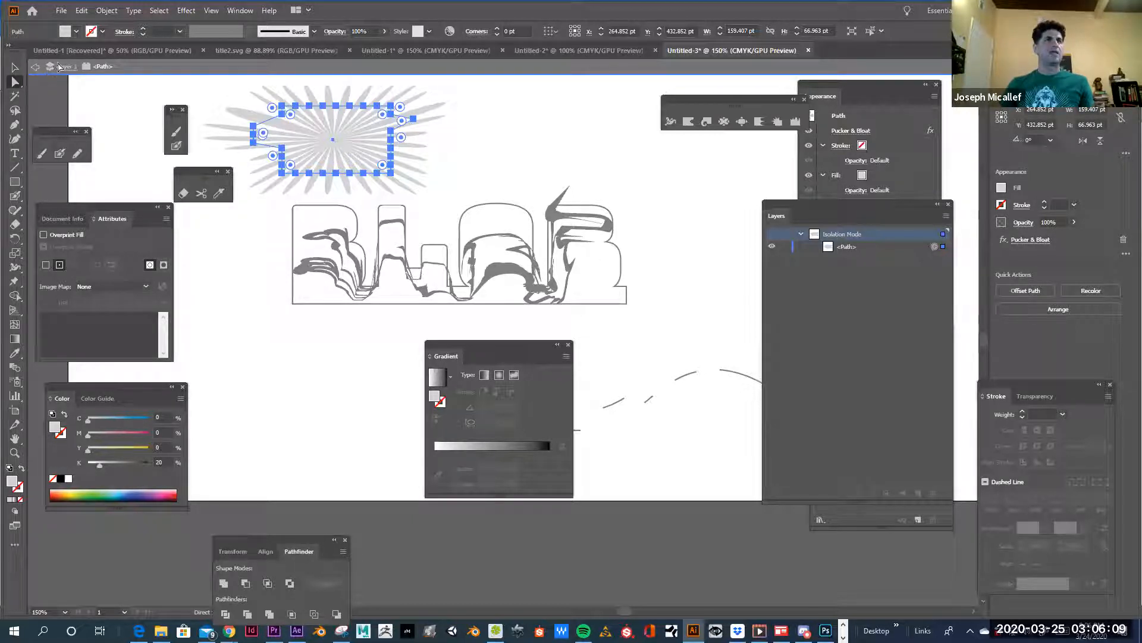
double_click(571, 306)
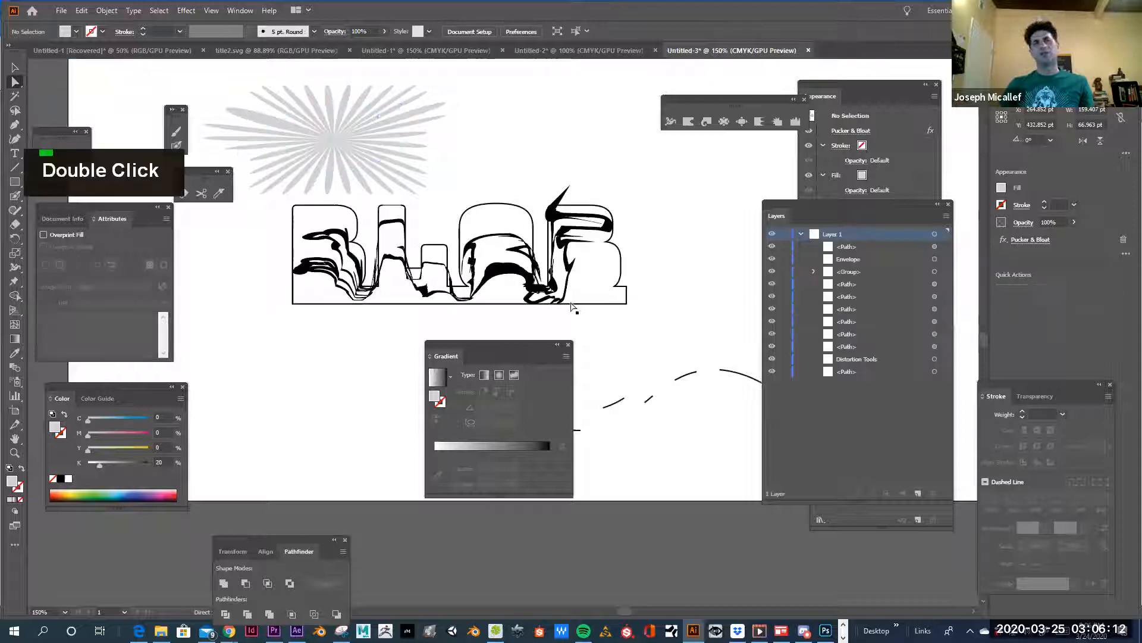
click(357, 156)
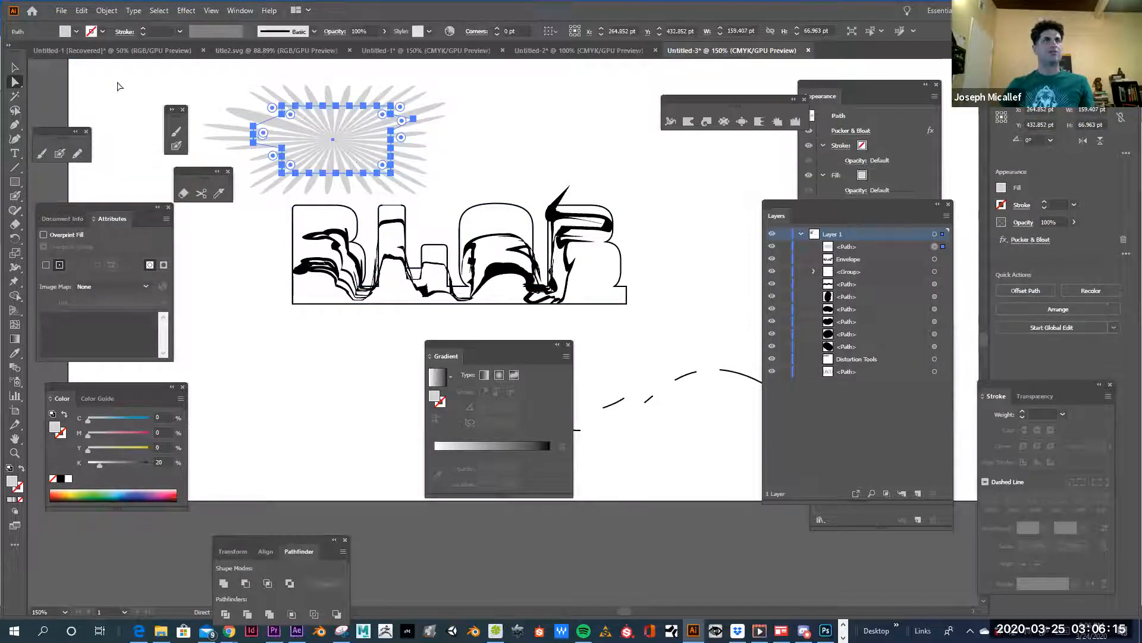
Undo the starburst's last move, exit isolation mode and clear the selection.
key(ctrl+z)
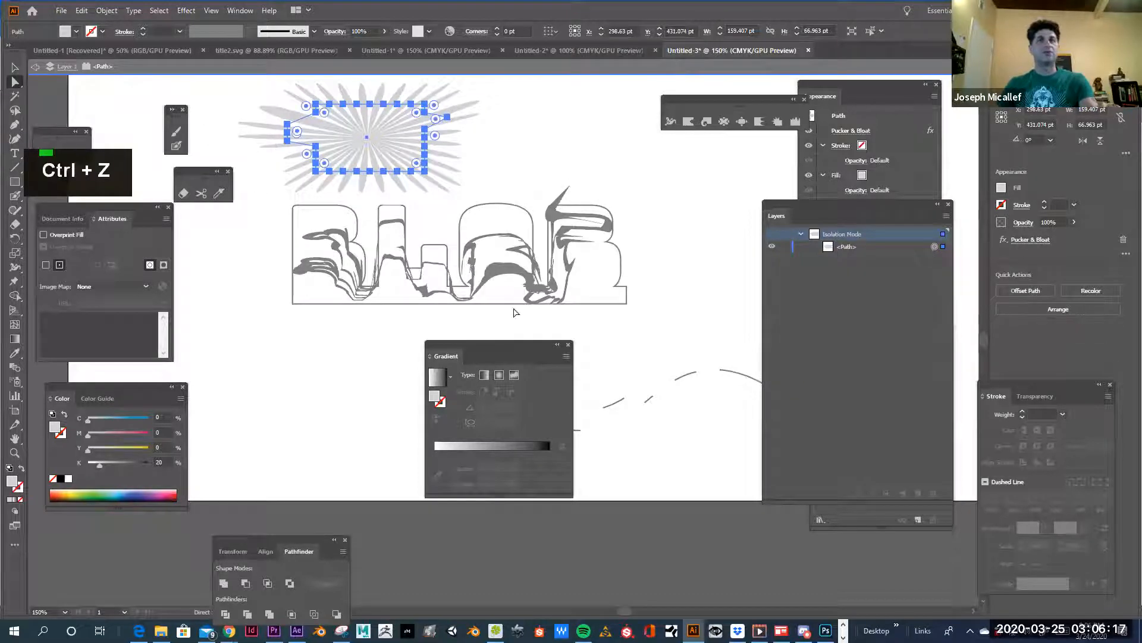
click(35, 66)
click(34, 66)
click(580, 307)
double_click(355, 162)
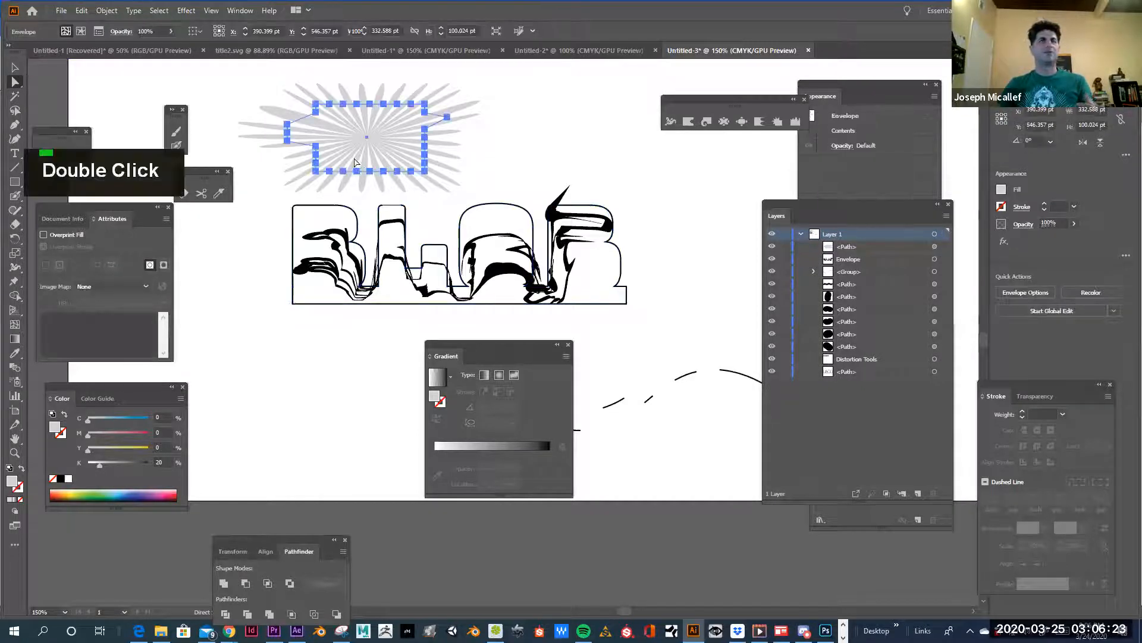
click(260, 169)
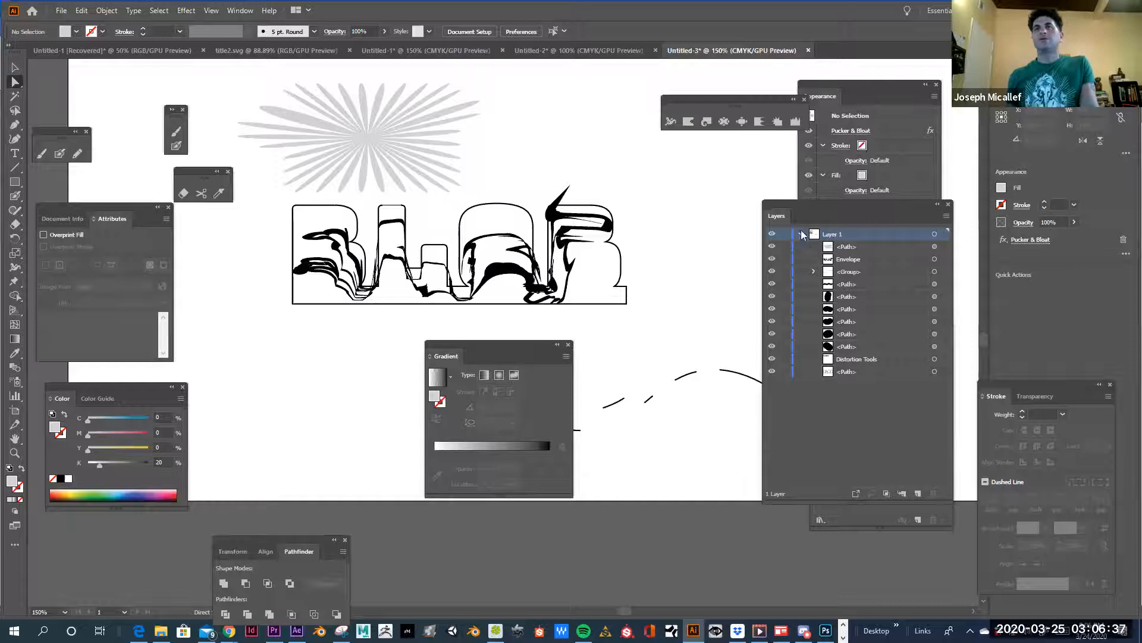
Move the Layers panel closer to the artwork and expand the group inside Layer 1.
drag(787, 205, 665, 146)
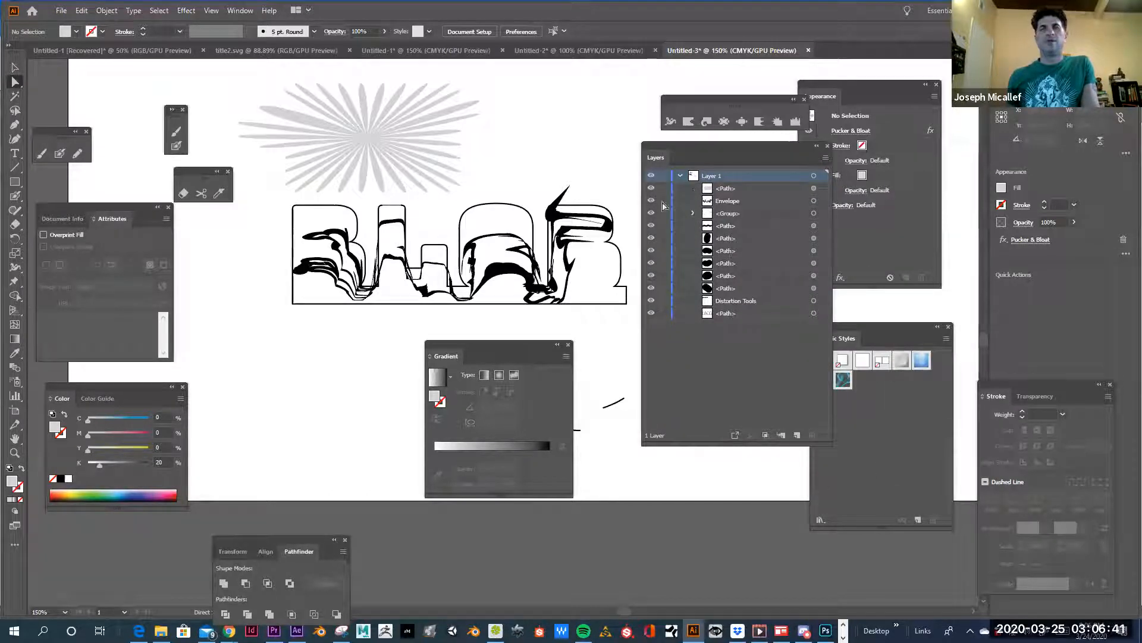
double_click(503, 250)
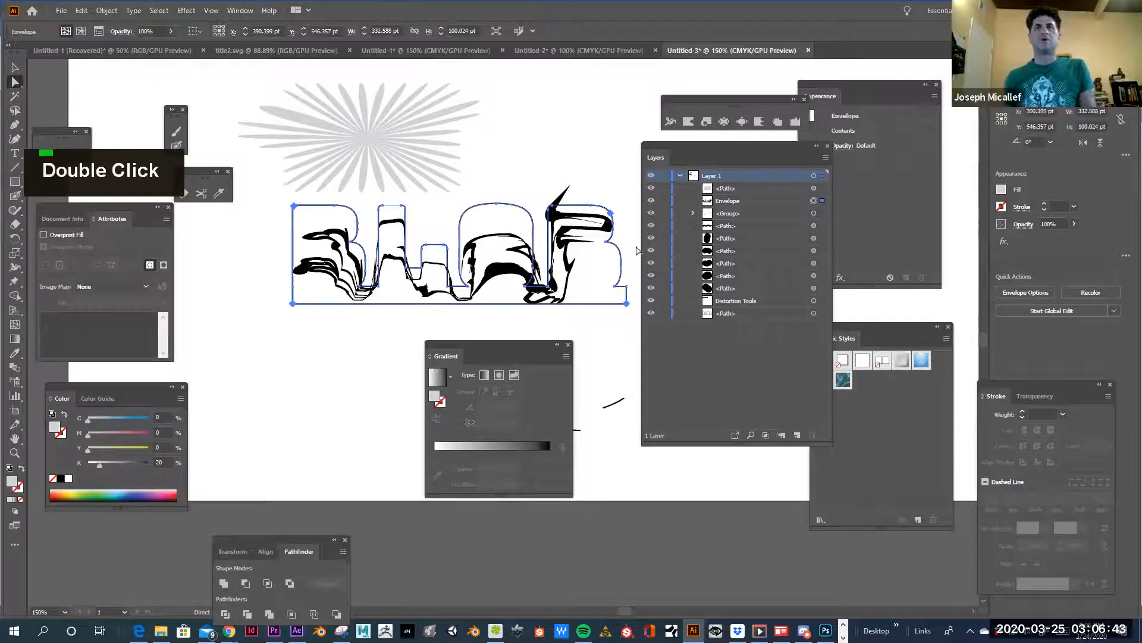
click(694, 213)
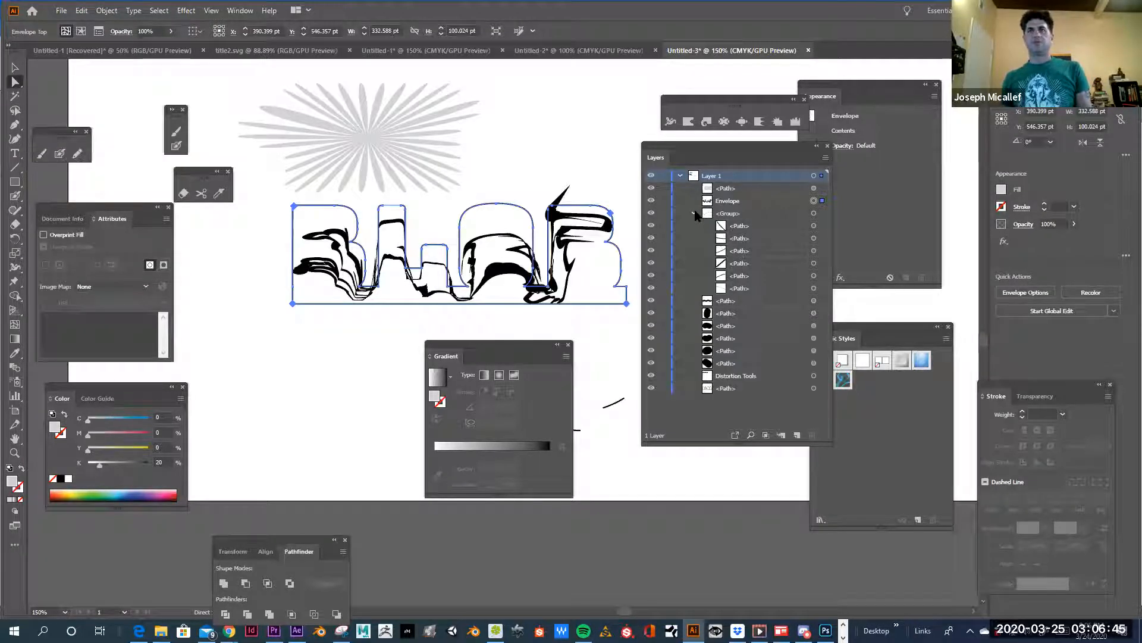
Isolate the gray starburst path using the Selection tool and return to the full layer.
click(364, 135)
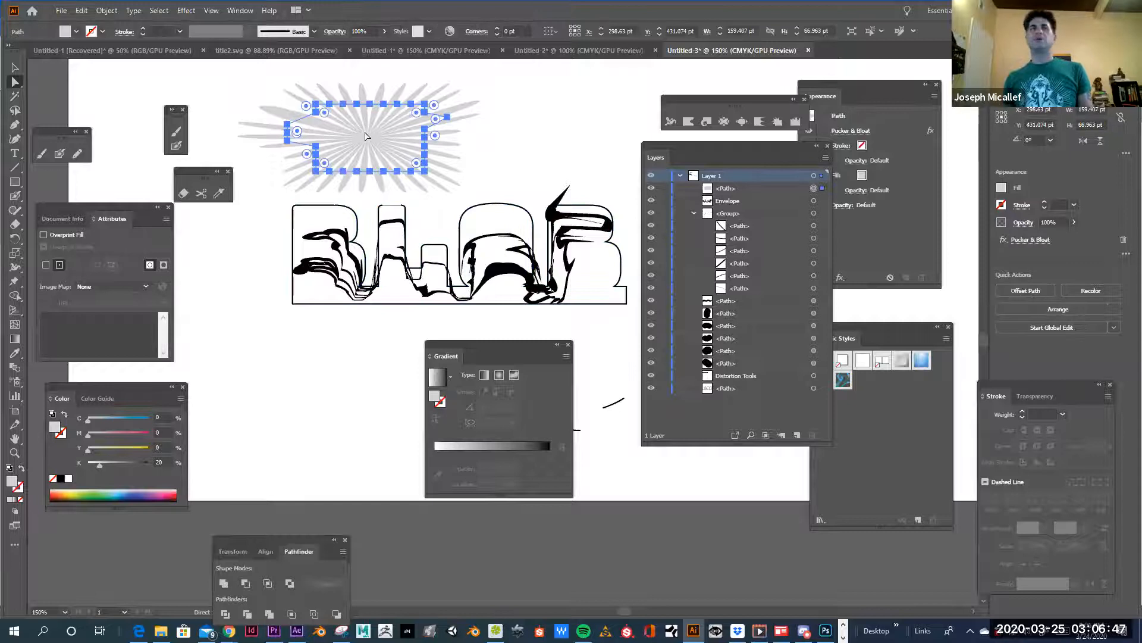
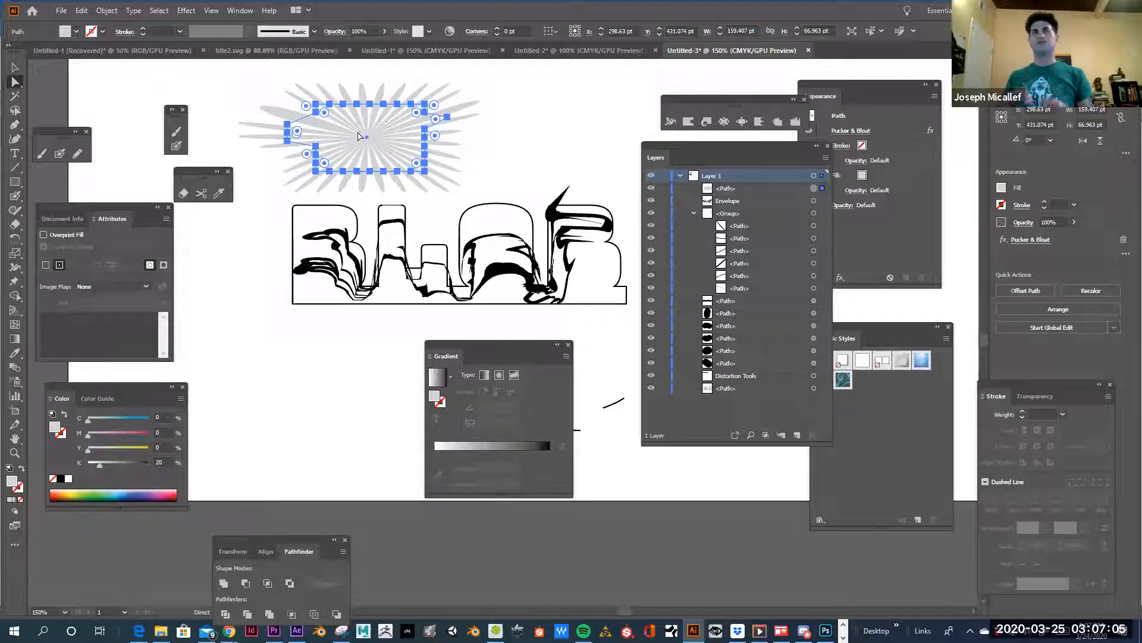
click(13, 68)
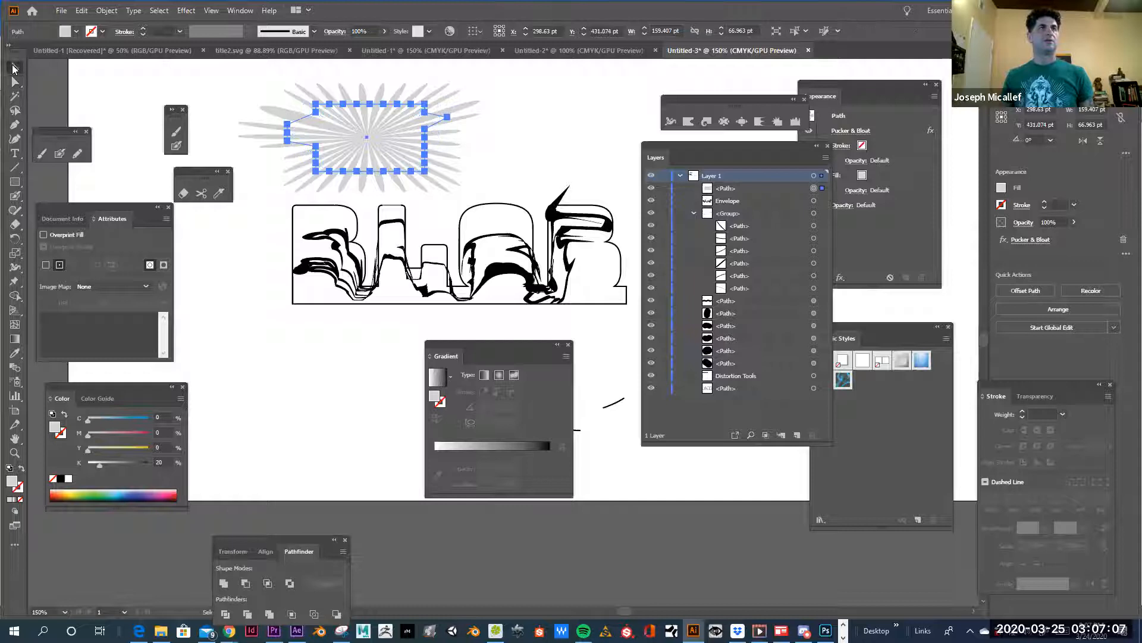
double_click(326, 137)
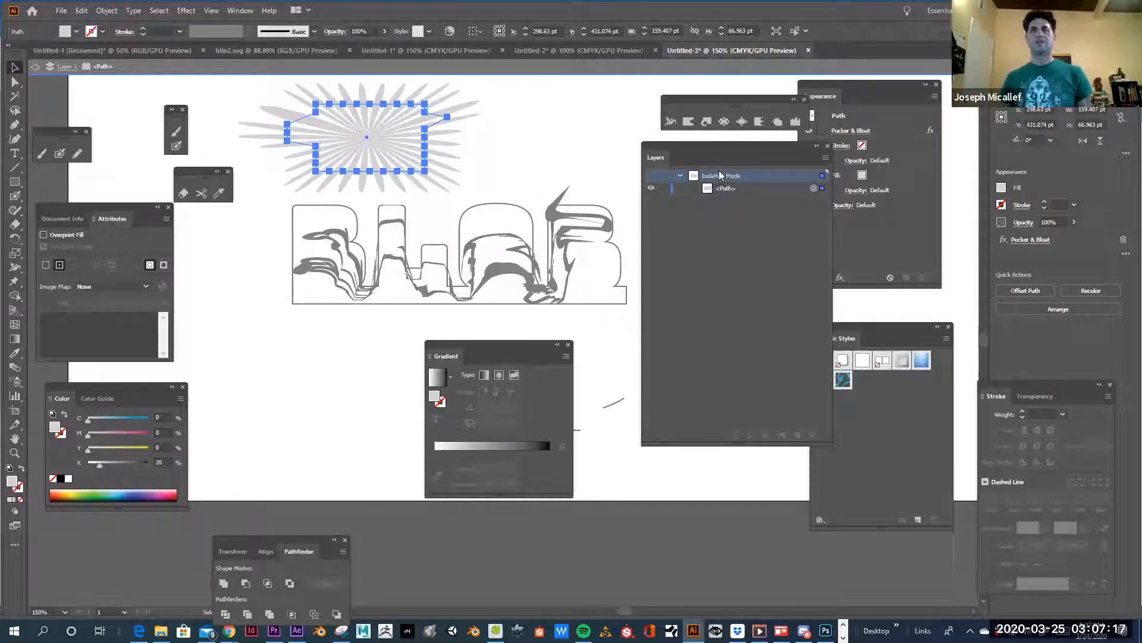
click(34, 70)
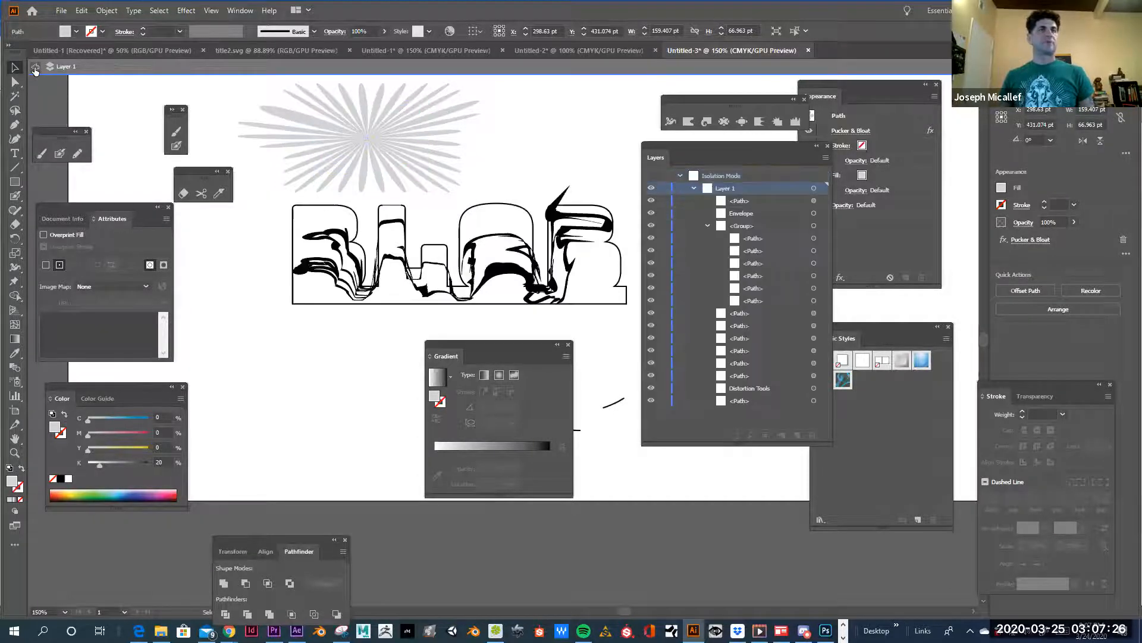
Expand the appearance of the gray starburst to turn its Pucker & Bloat effect into an editable path.
click(355, 155)
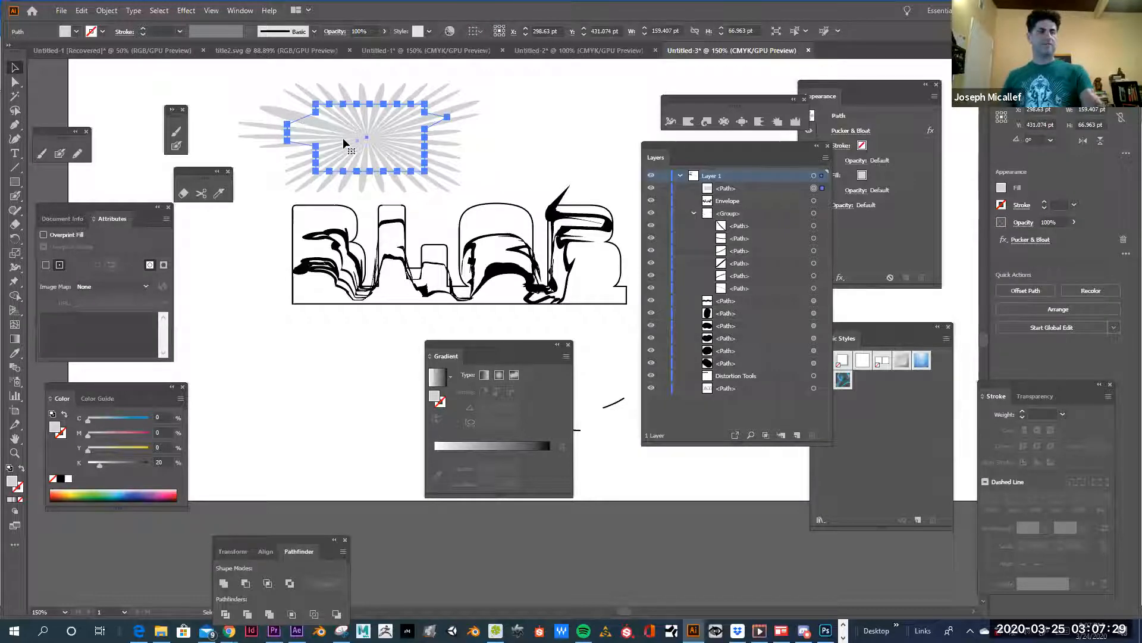
key(ctrl+space)
ctrl+click(370, 131)
key(space)
drag(535, 294, 424, 213)
drag(477, 355, 583, 439)
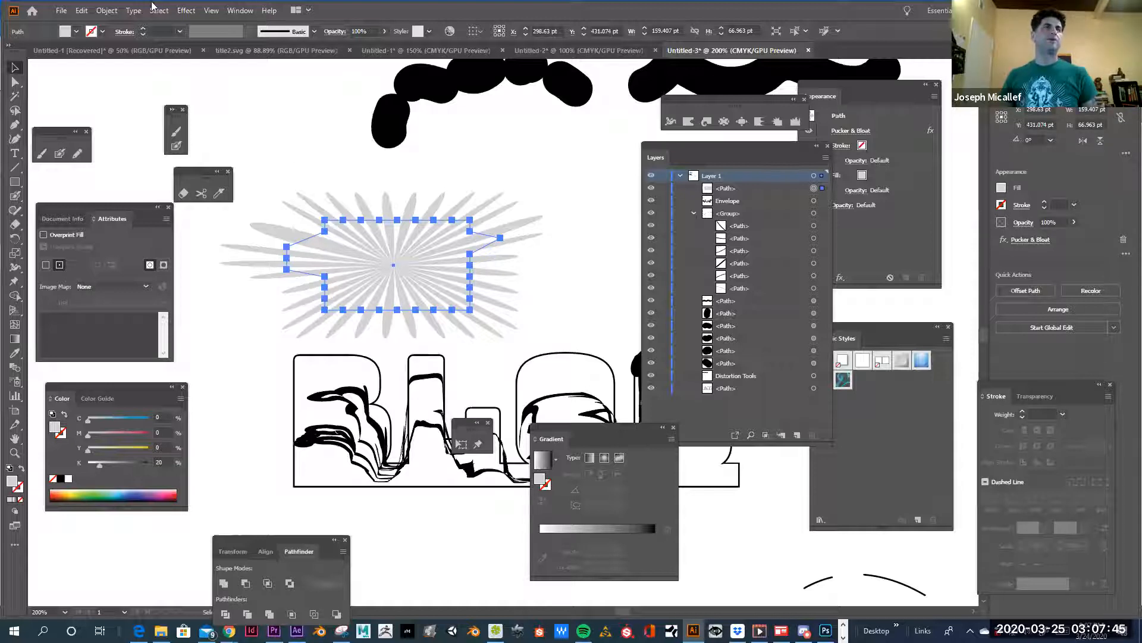
click(113, 11)
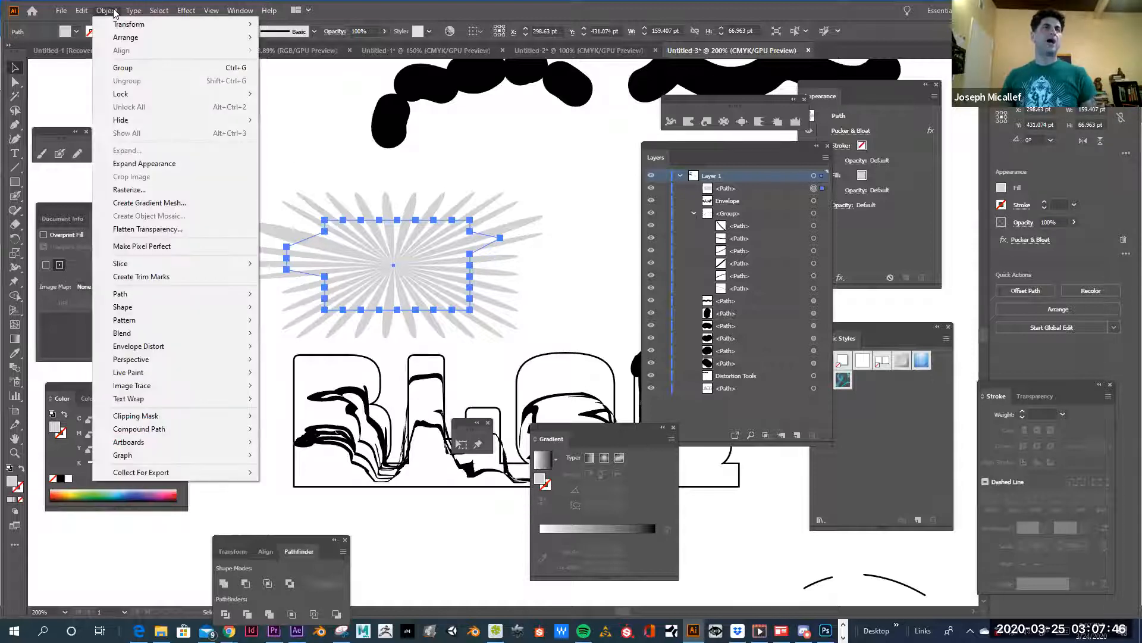
click(115, 164)
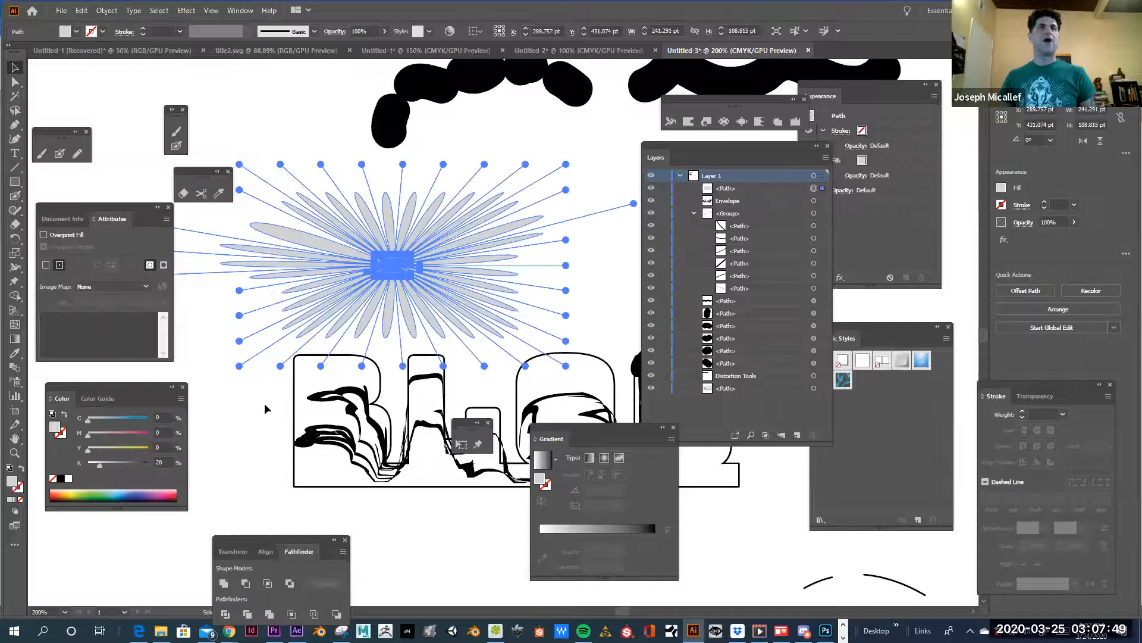
Select the expanded starburst with the Direct Selection tool and add anchor points along its path.
click(280, 251)
click(15, 82)
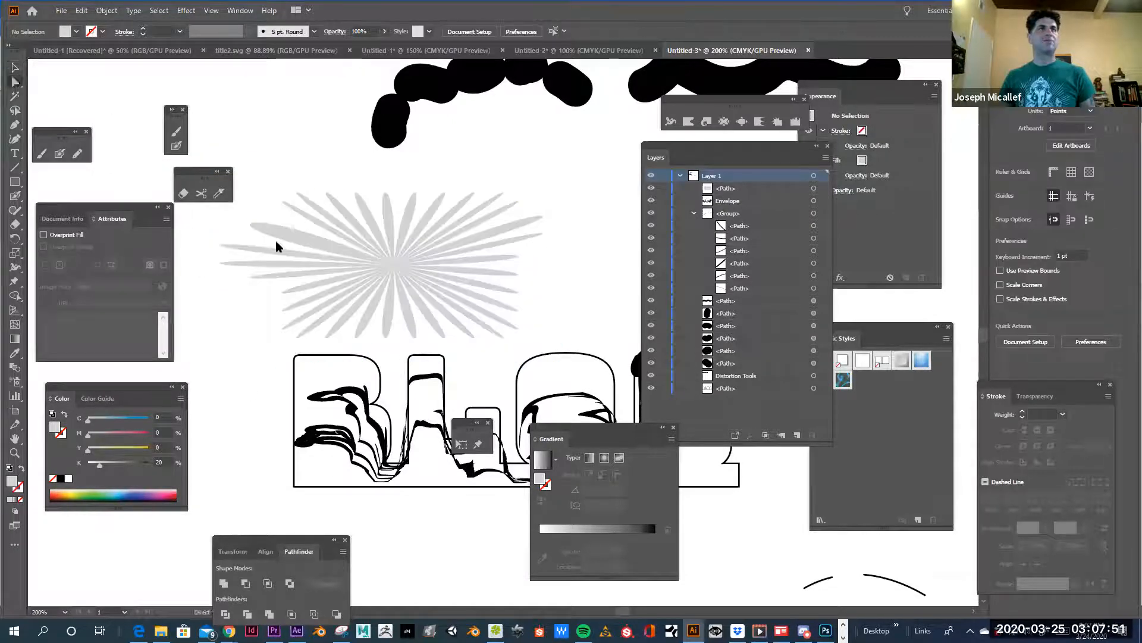
click(282, 235)
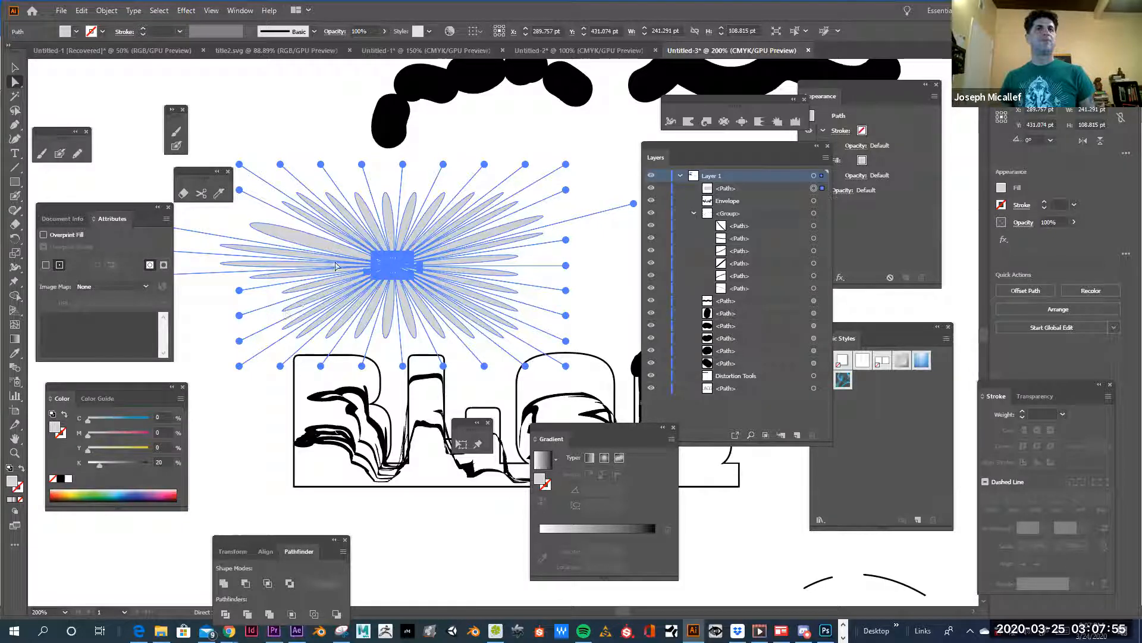
click(325, 246)
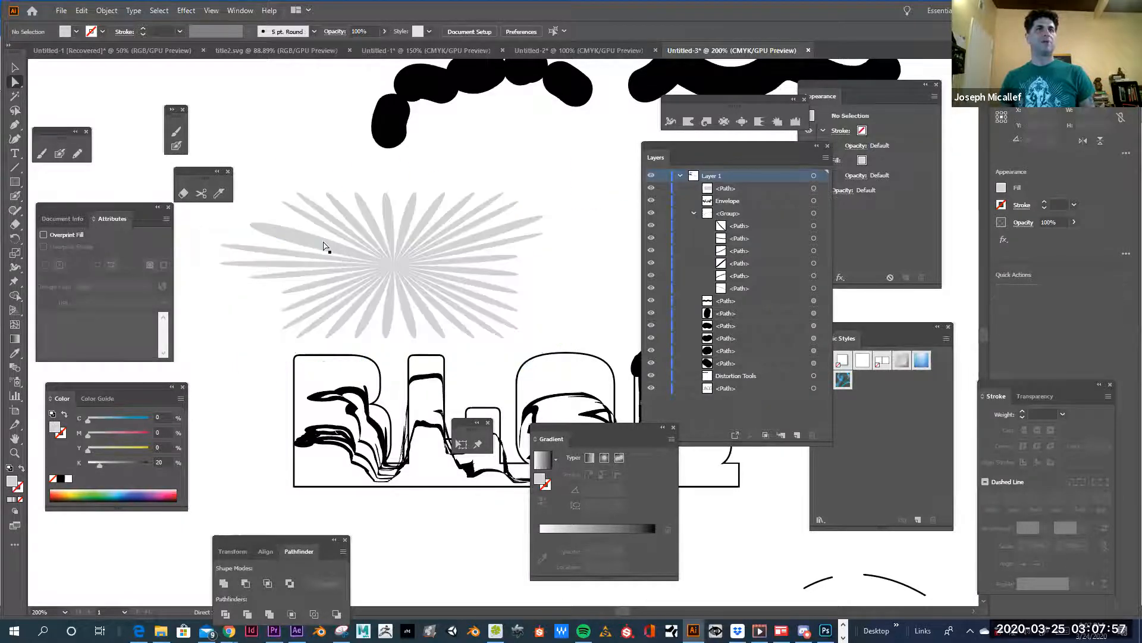
click(325, 246)
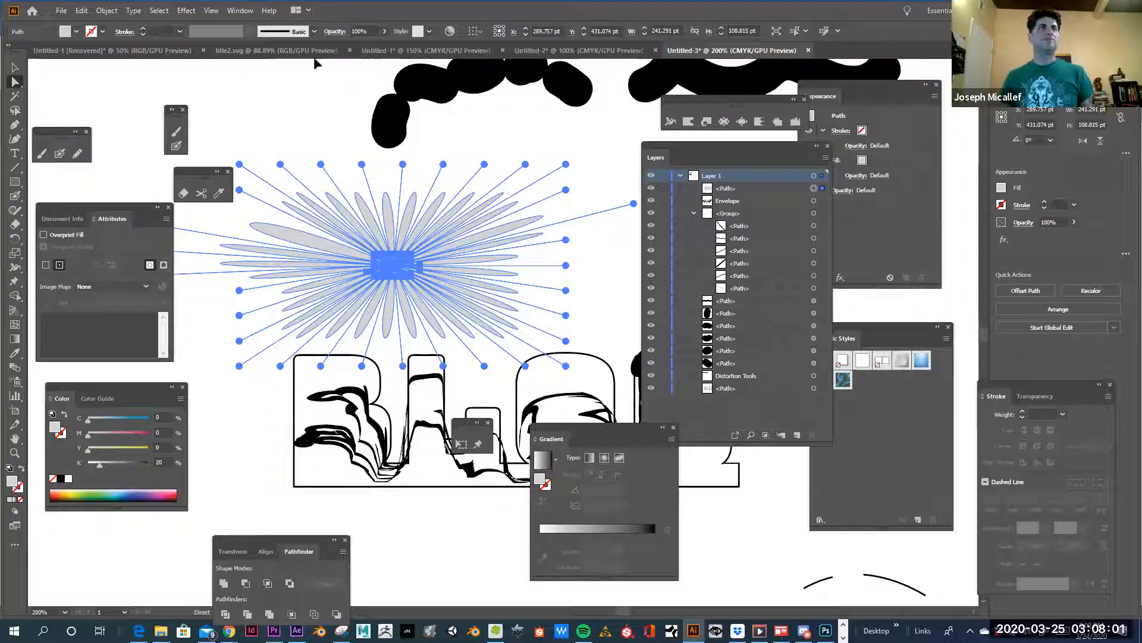
click(107, 11)
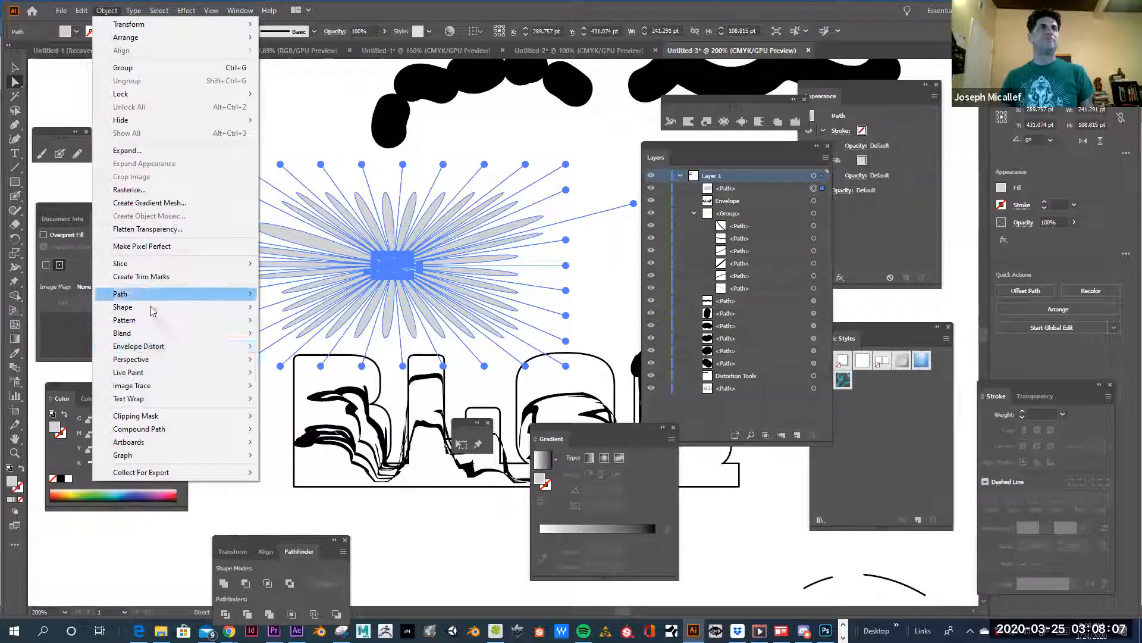
mouse_move(153, 299)
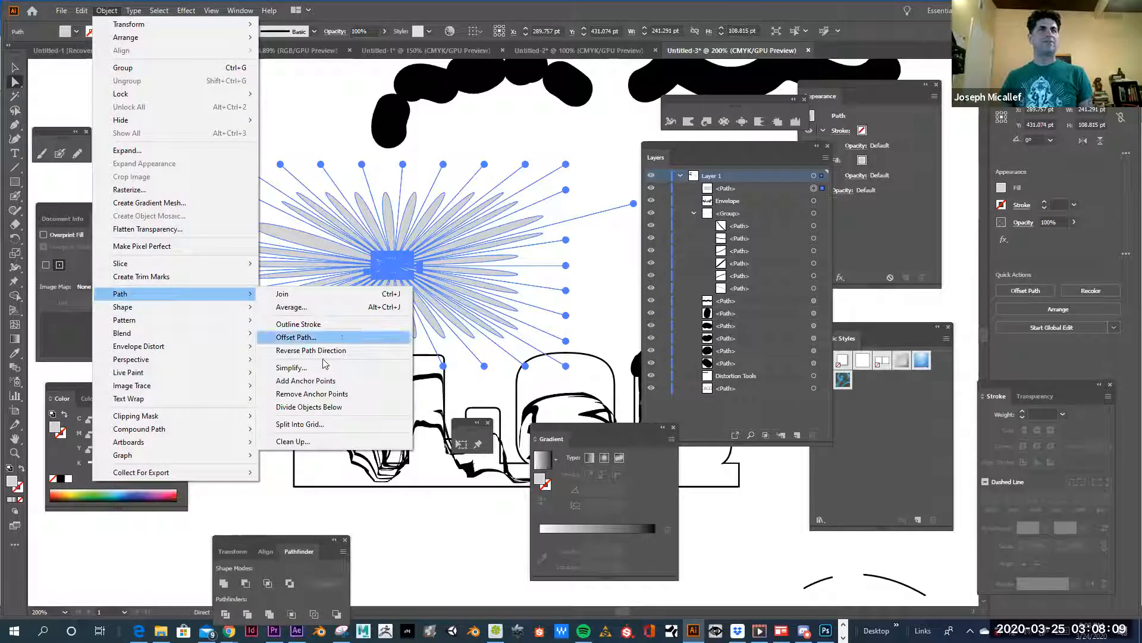
click(327, 384)
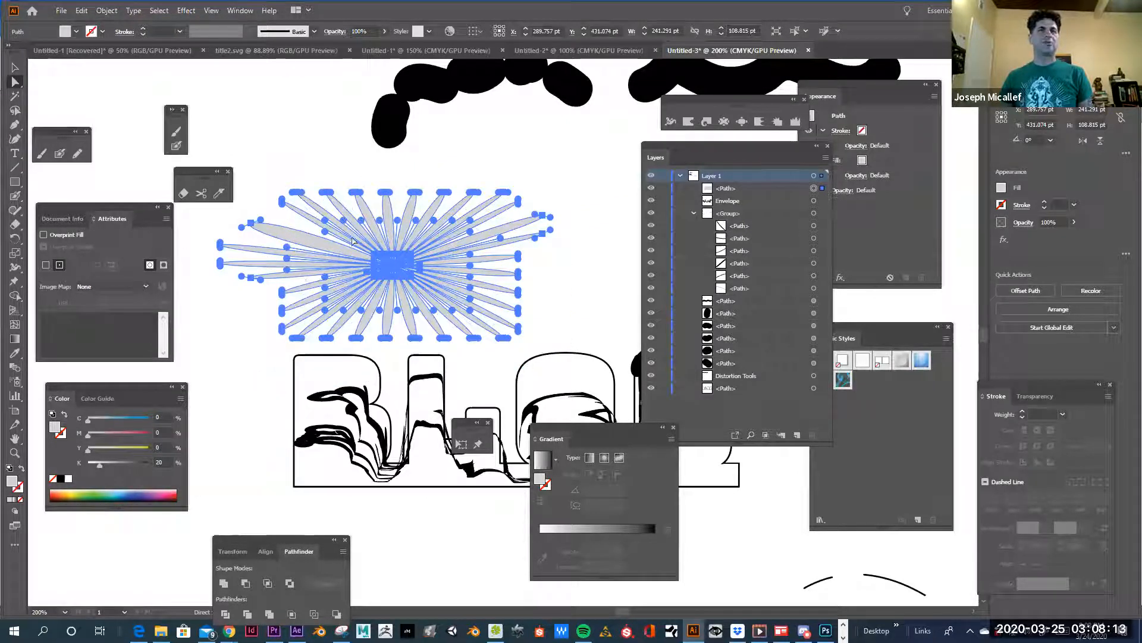
Add a second round of anchor points to the starburst path.
click(110, 12)
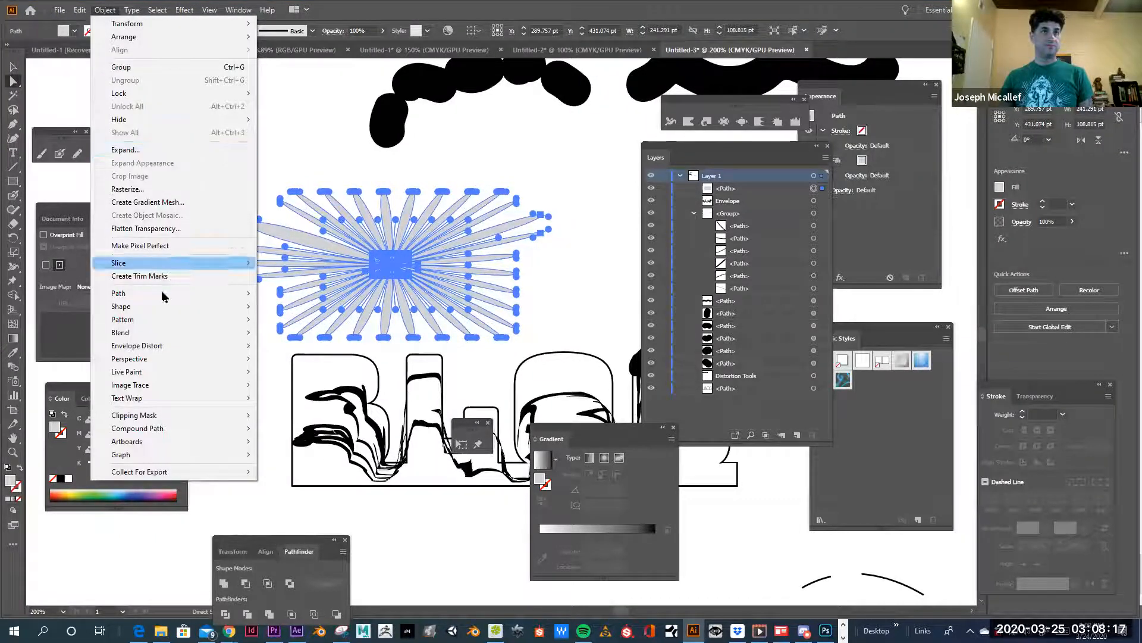
mouse_move(166, 318)
mouse_move(186, 294)
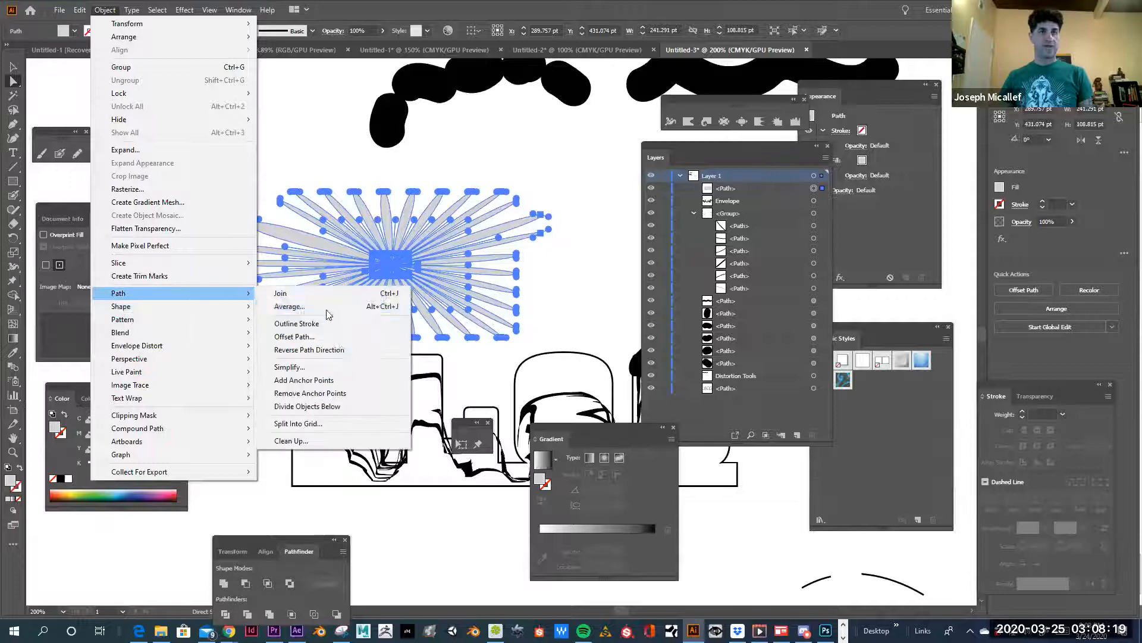
click(346, 380)
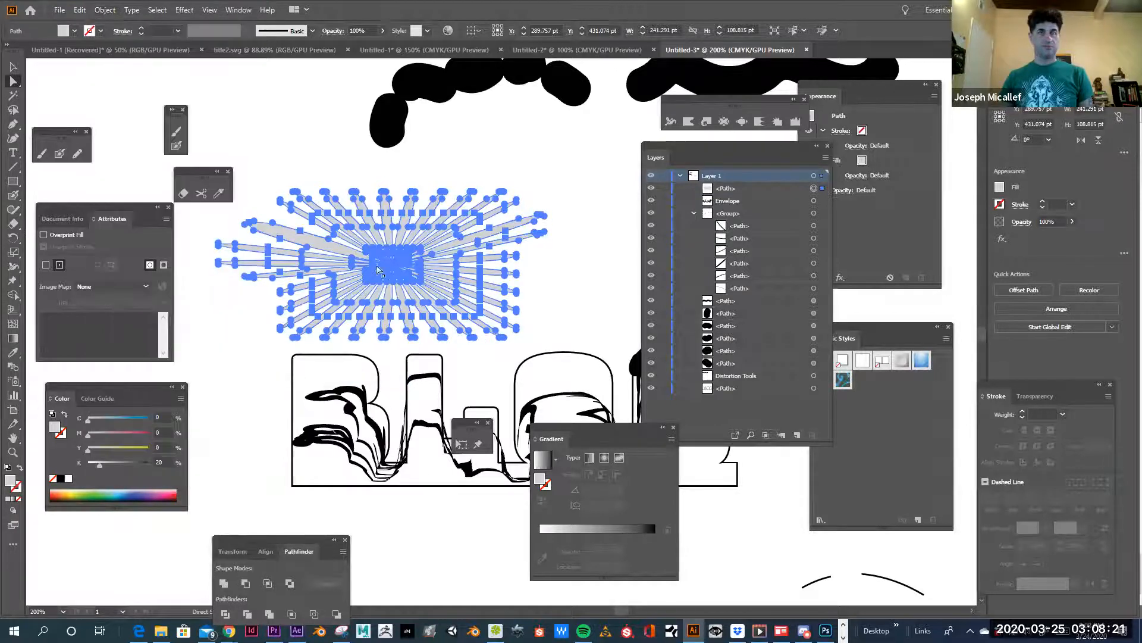
Apply a Pucker & Bloat effect of -71% to the starburst with preview enabled, and deselect it.
click(184, 10)
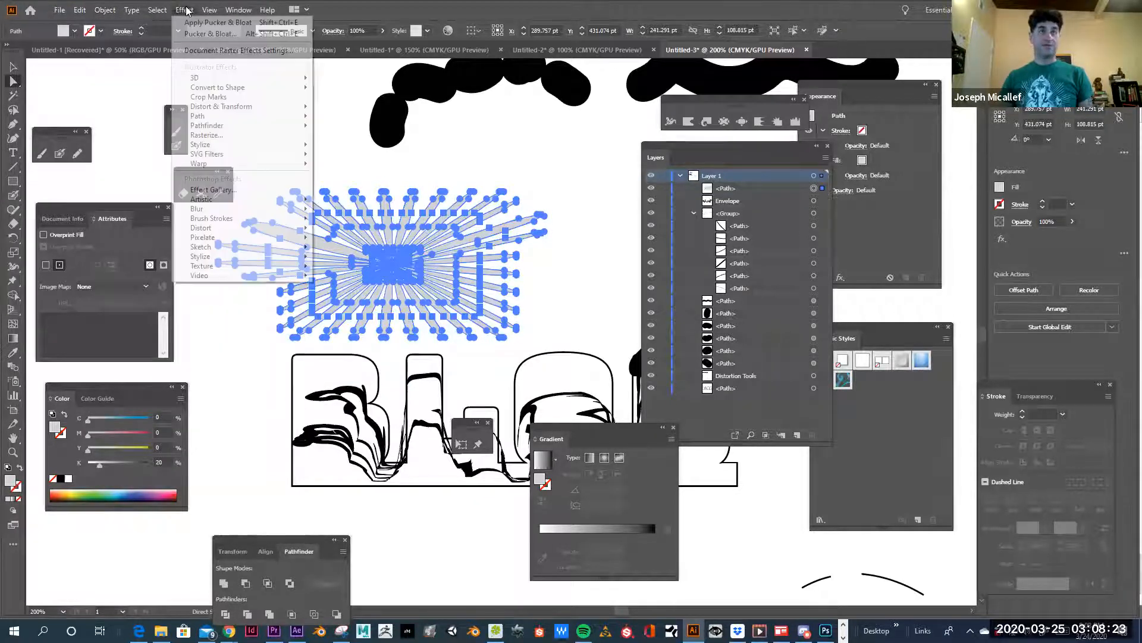
mouse_move(219, 107)
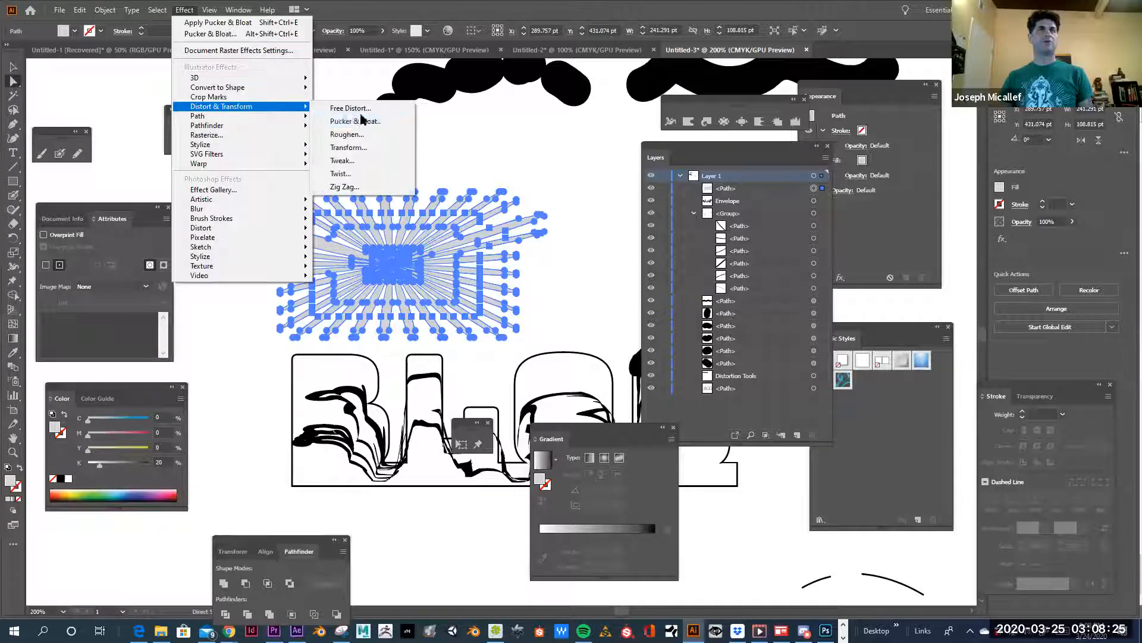
click(369, 119)
click(296, 403)
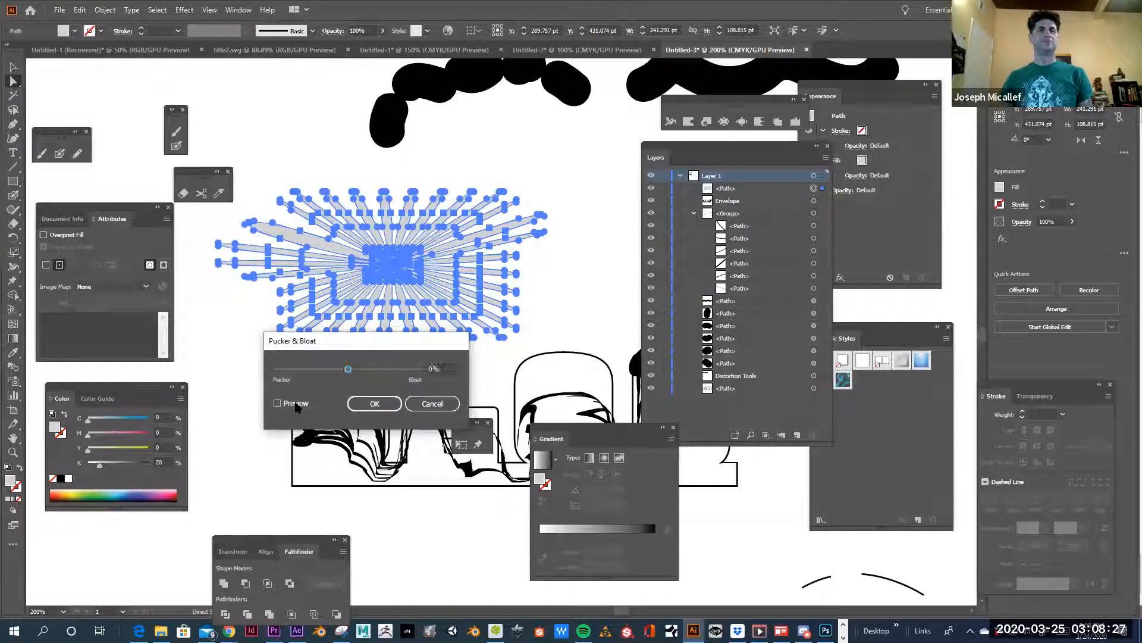
click(277, 403)
drag(347, 369, 332, 370)
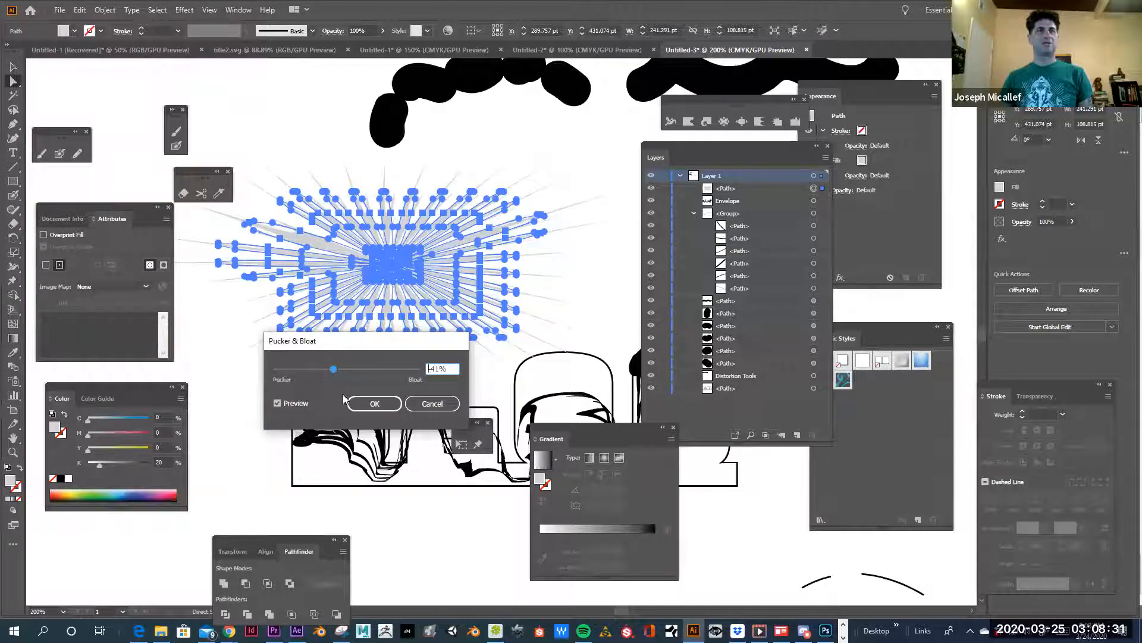
drag(325, 372, 321, 372)
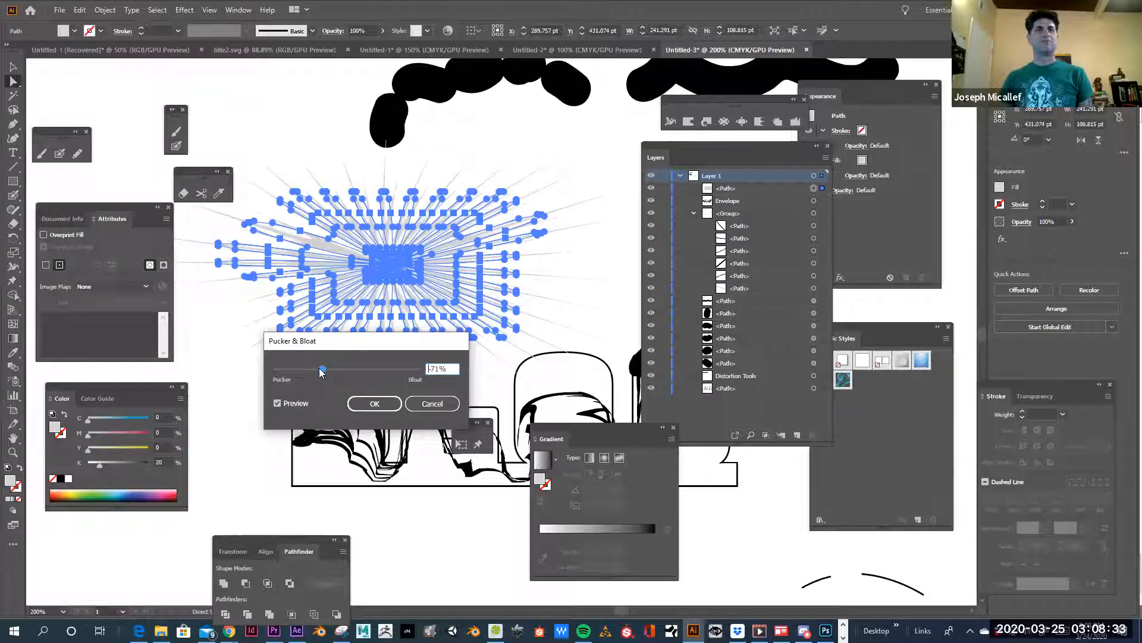
click(374, 404)
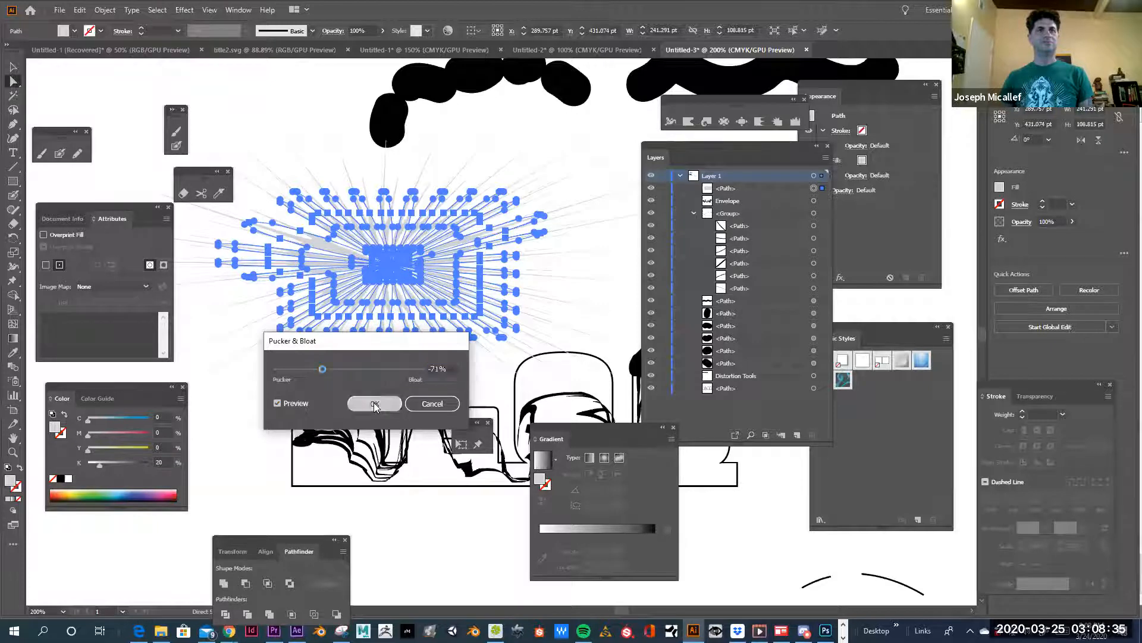
click(259, 410)
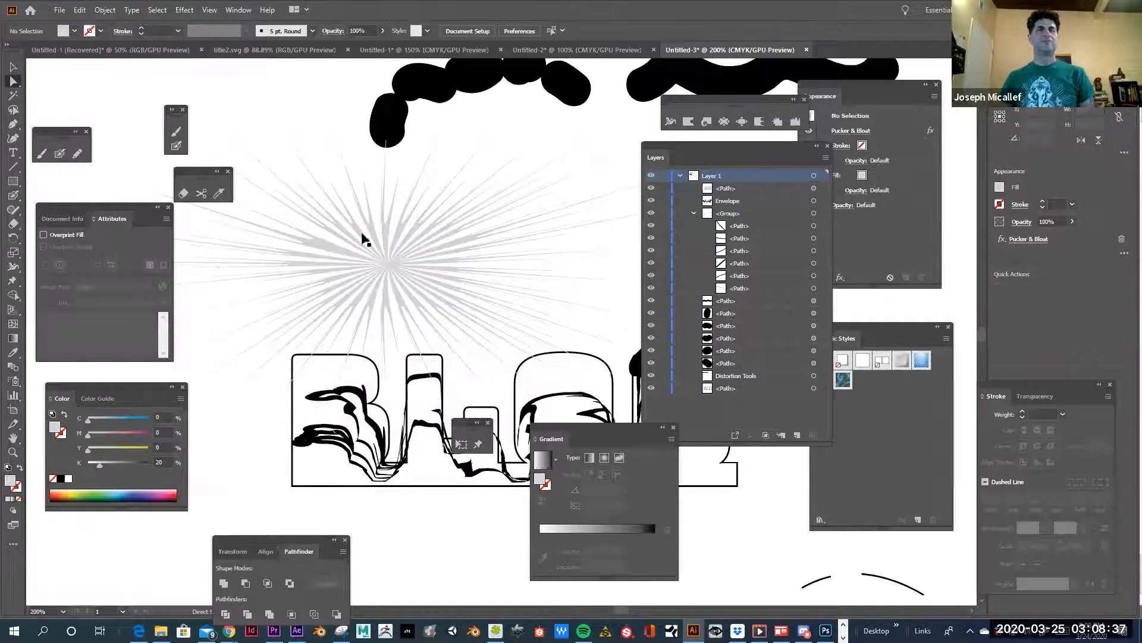
Recolour the gray starburst's fill to green (C 61.96, M 0, Y 100, K 0) and deselect it.
ctrl+click(382, 266)
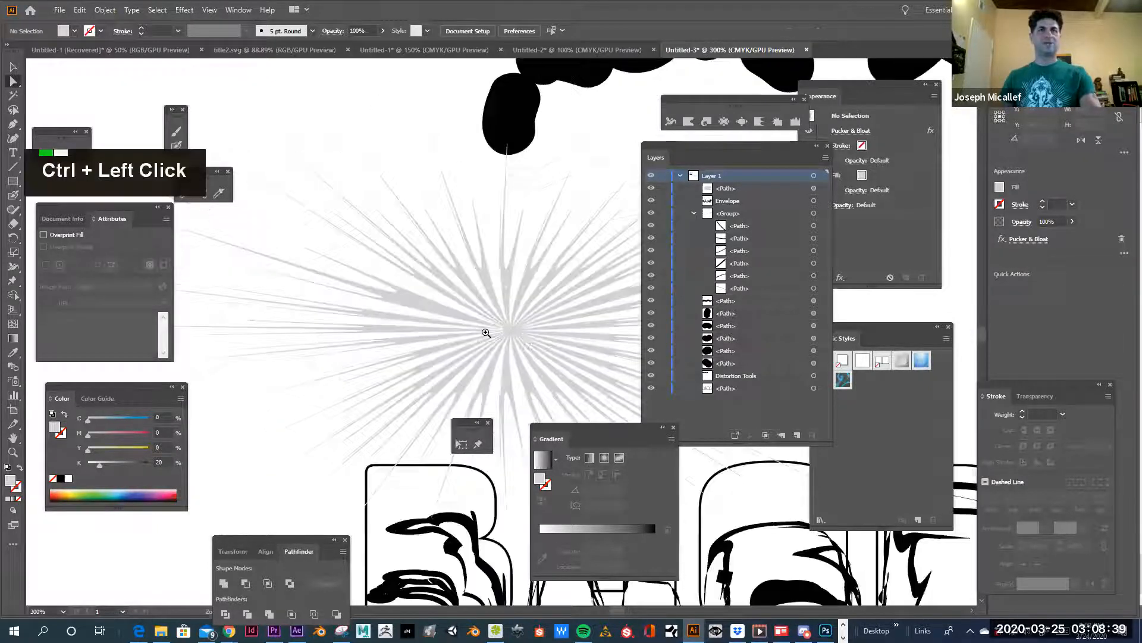
ctrl+click(527, 339)
ctrl+click(419, 292)
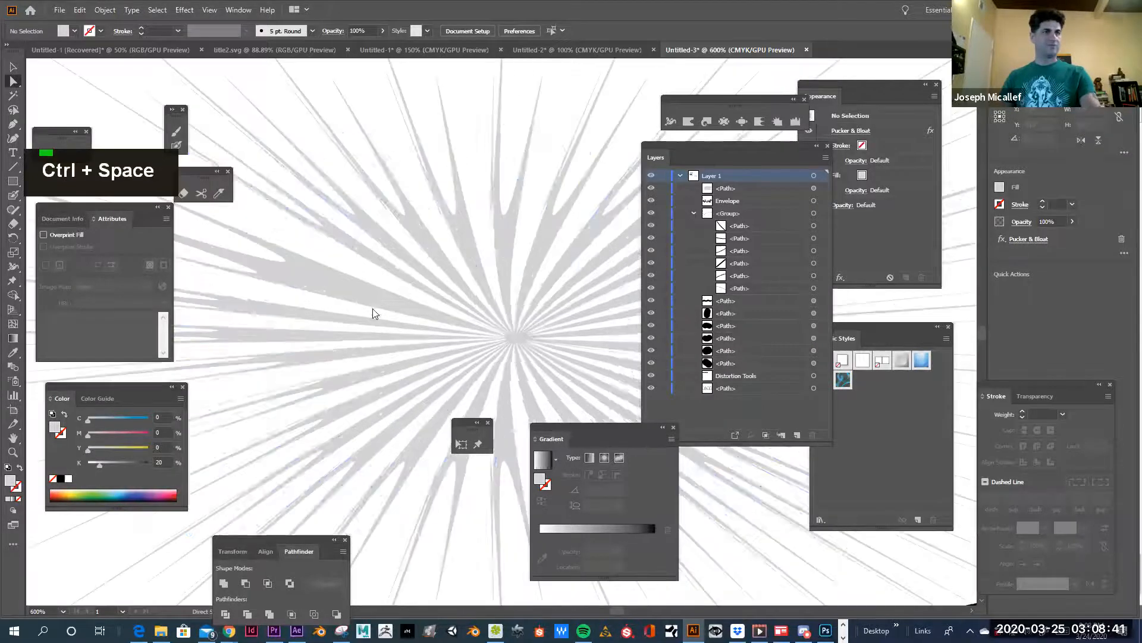
click(375, 314)
double_click(100, 488)
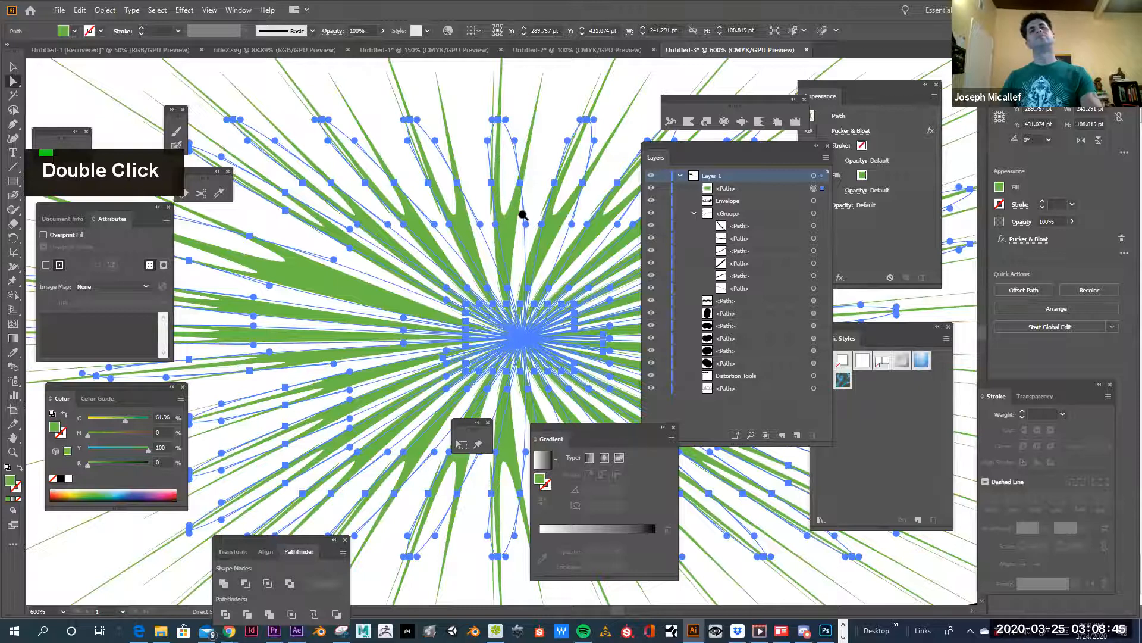
click(395, 84)
Select the green starburst and start a Twist effect on it with preview enabled.
ctrl+alt+click(404, 90)
ctrl+alt+click(409, 93)
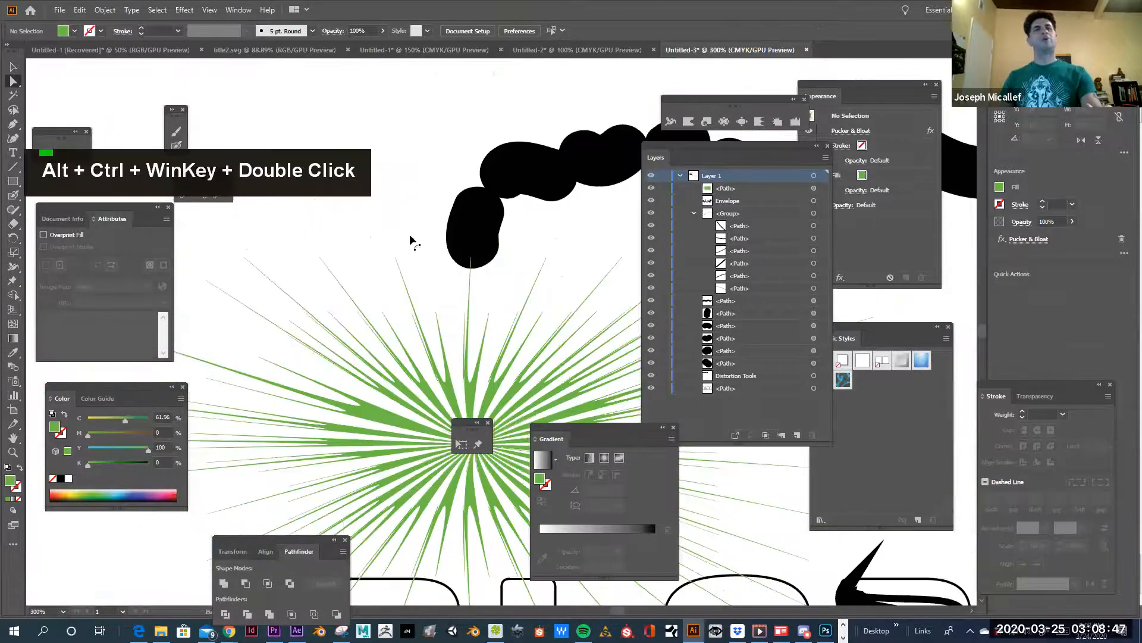
drag(477, 444, 409, 234)
click(409, 234)
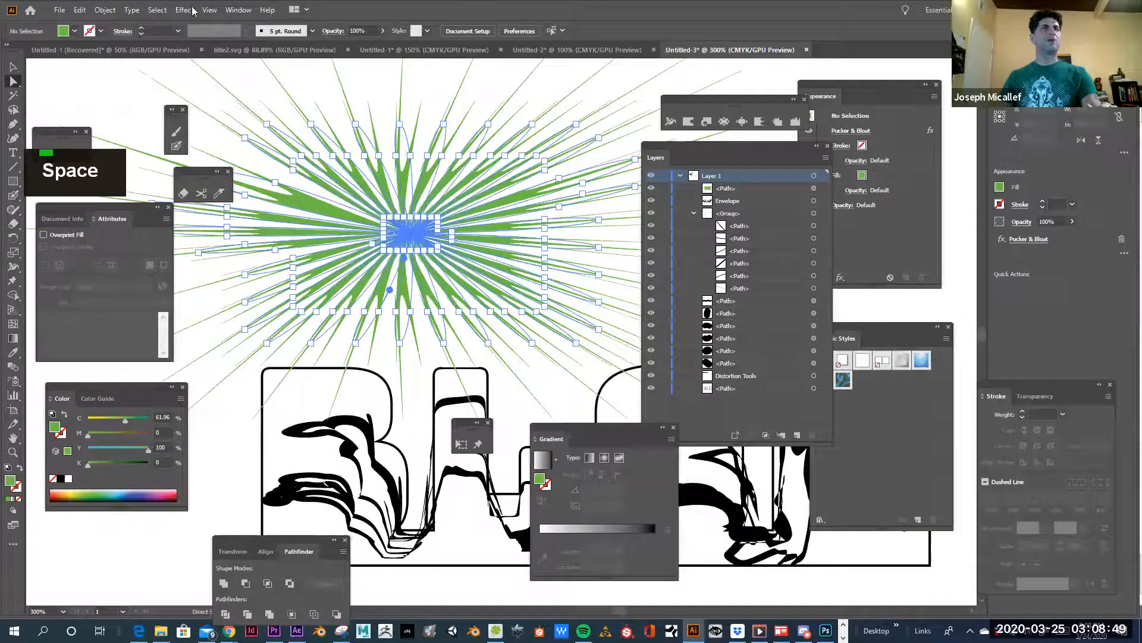
click(186, 11)
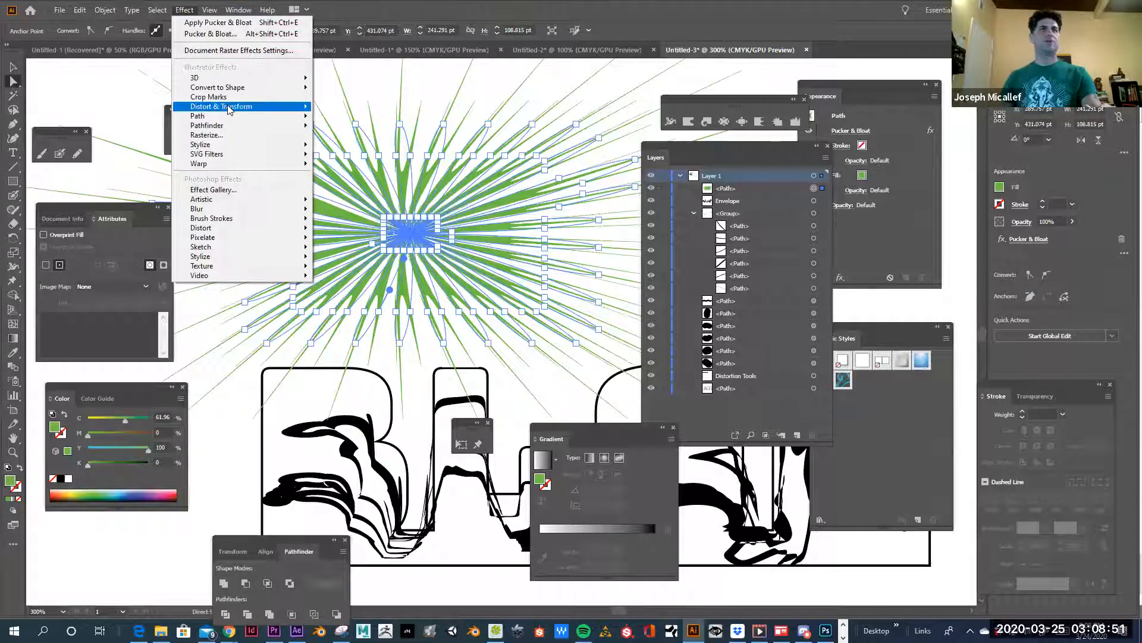
mouse_move(229, 110)
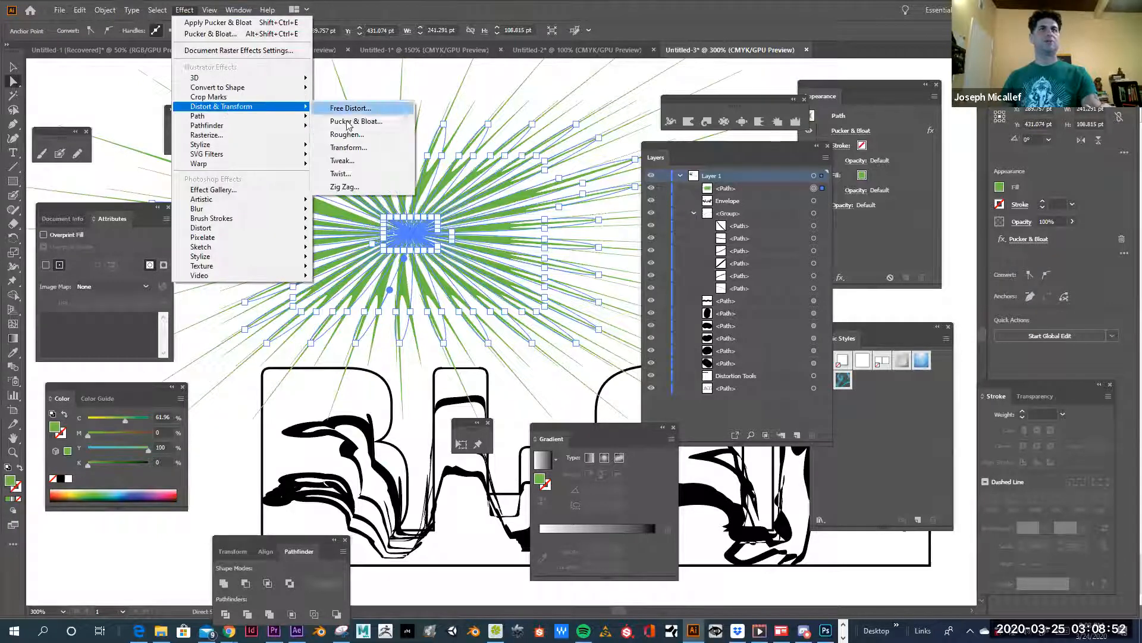
click(356, 173)
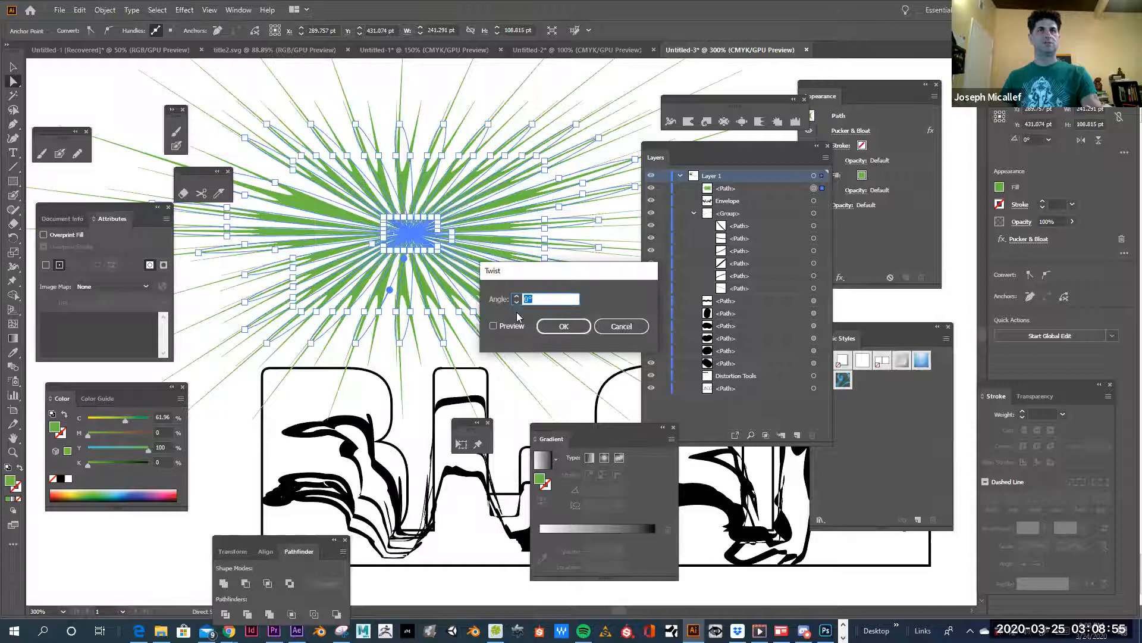
click(512, 325)
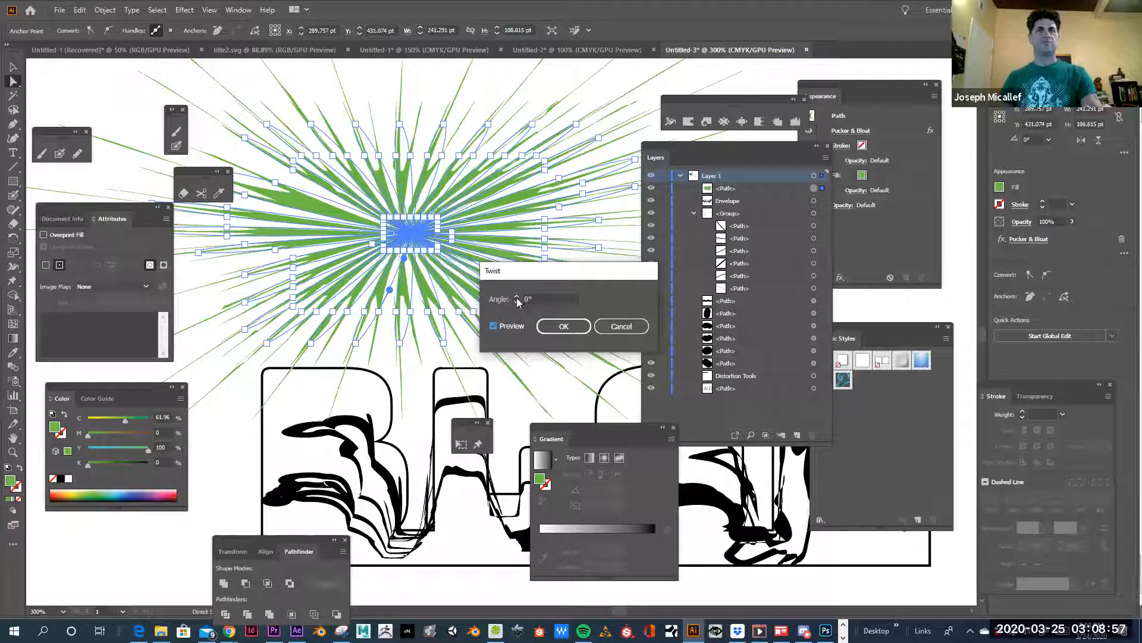
Set the Twist angle to 84°, apply the effect and deselect the starburst.
double_click(516, 298)
text(11)
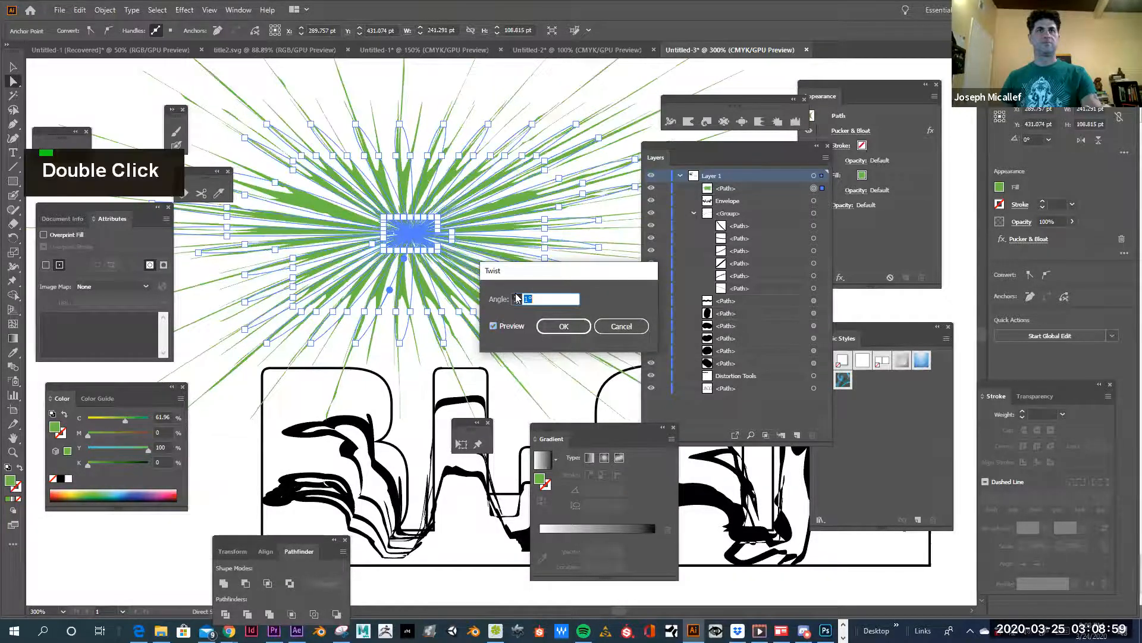
click(517, 296)
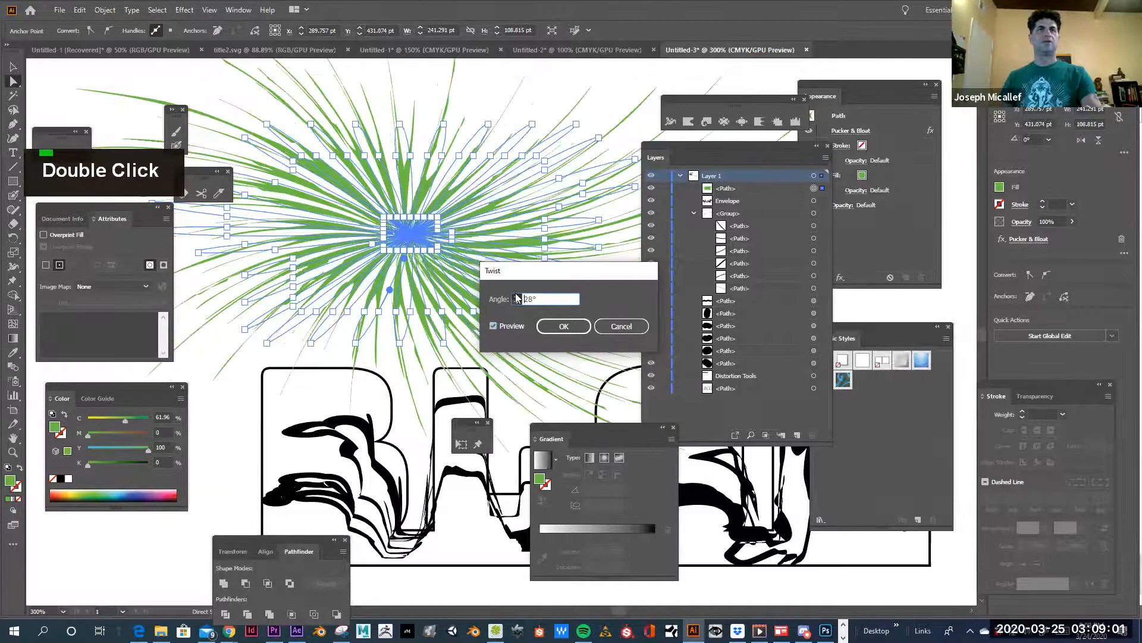
click(517, 296)
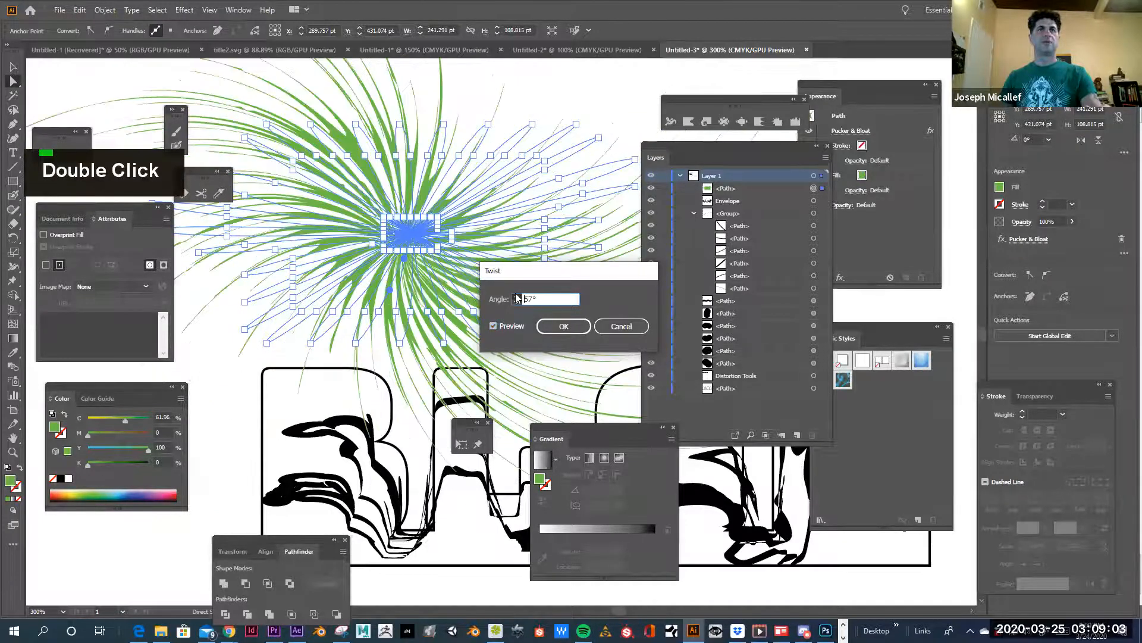
click(569, 326)
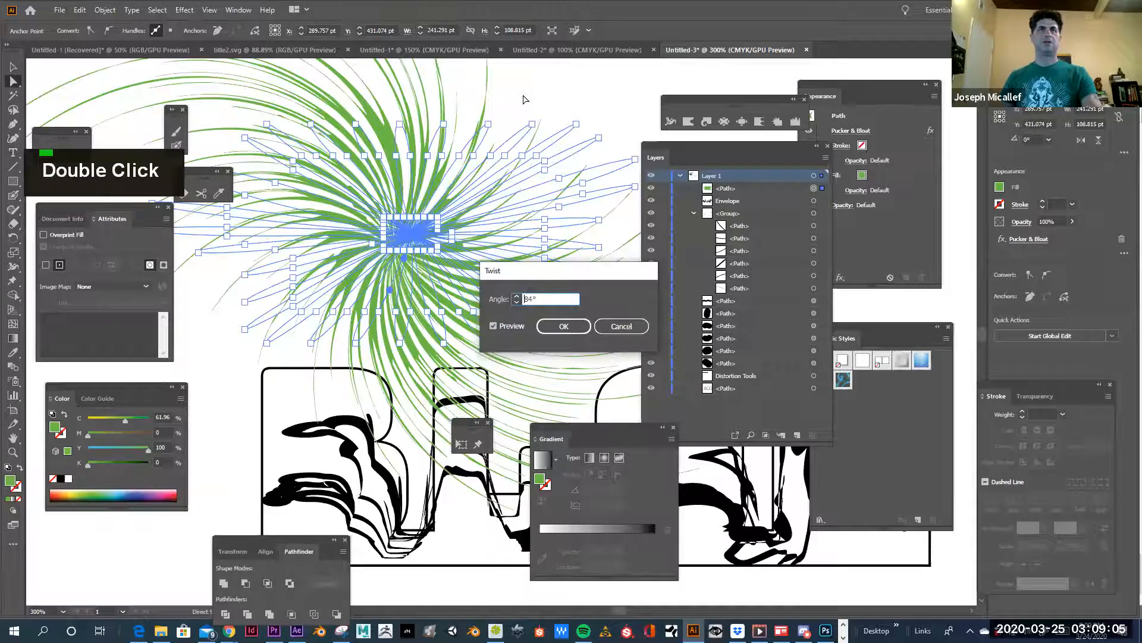
click(523, 102)
Move the twisted green swirl with the Selection tool to the artboard's upper-left area, clear of the distorted letters, and deselect it.
ctrl+alt+click(464, 265)
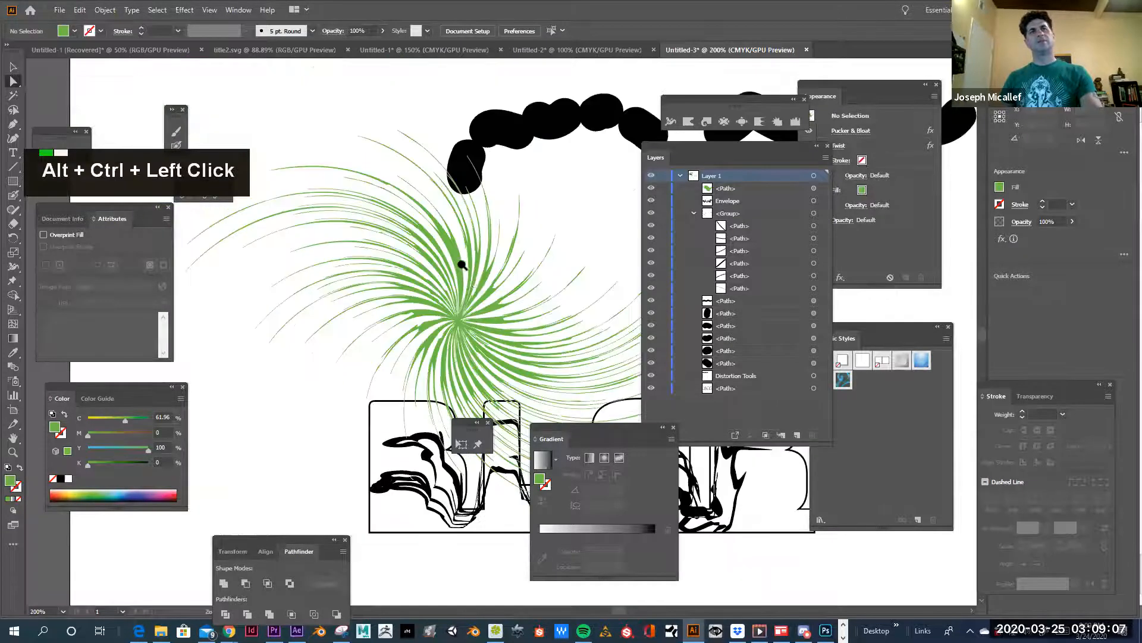
ctrl+alt+click(505, 379)
click(506, 379)
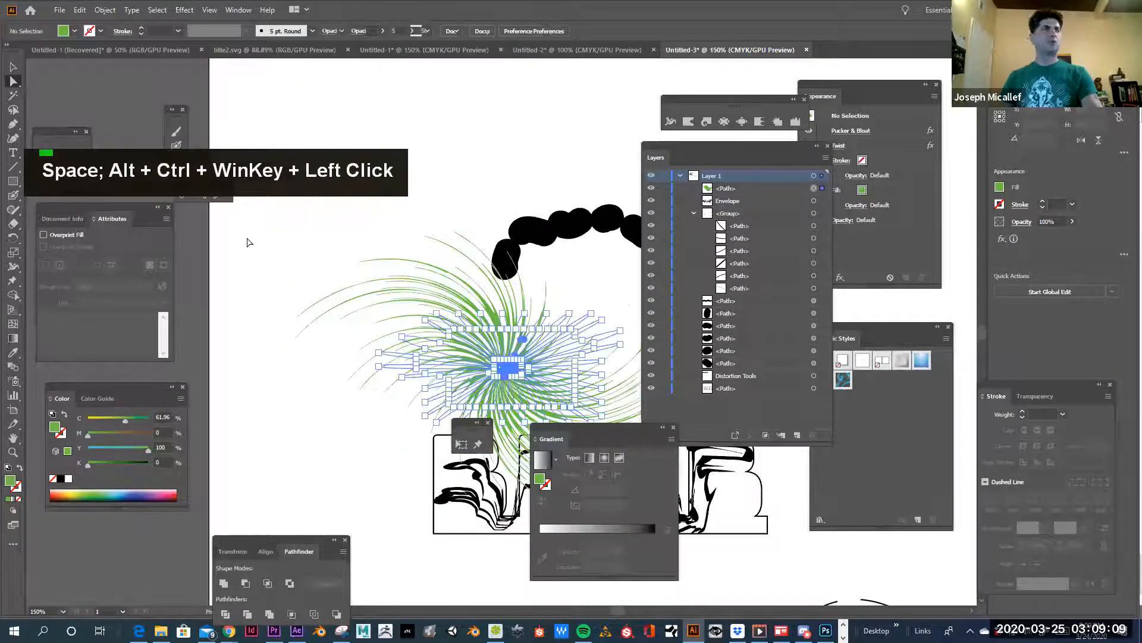
click(13, 67)
drag(498, 360, 360, 148)
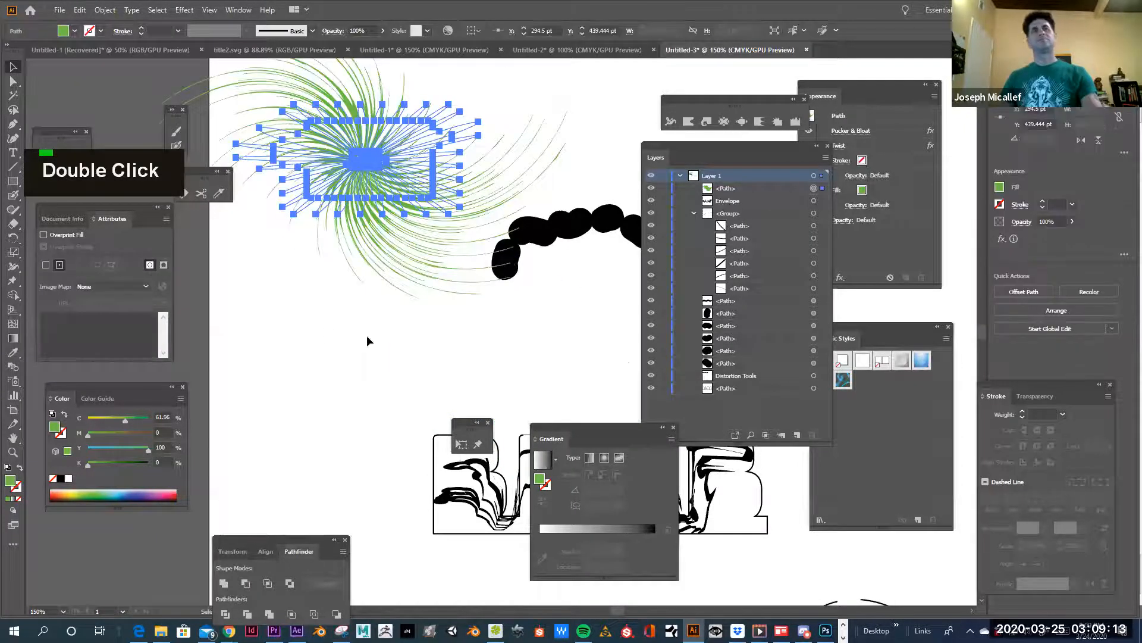
double_click(329, 327)
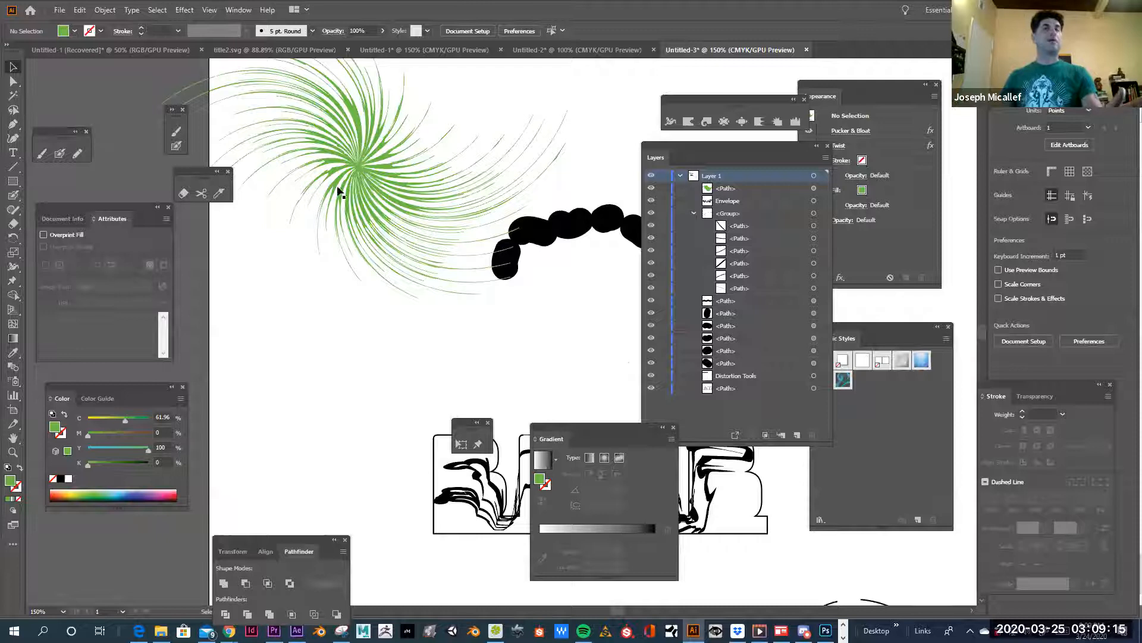
Add the text "ZIIZAG" with the Type tool and position it below the green swirl.
click(15, 153)
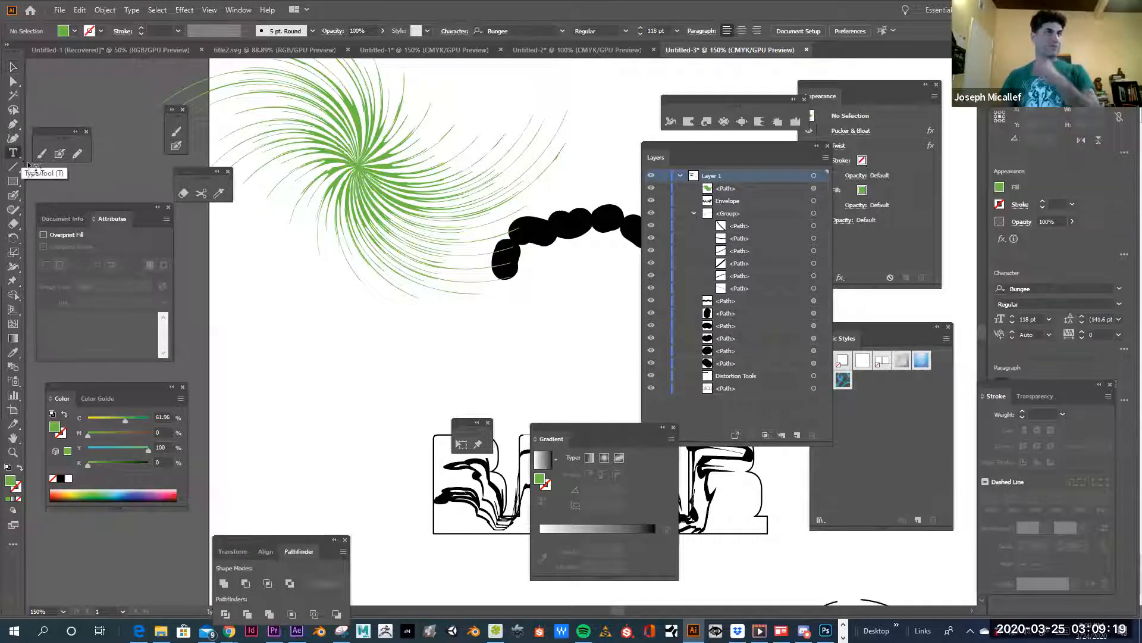
click(303, 333)
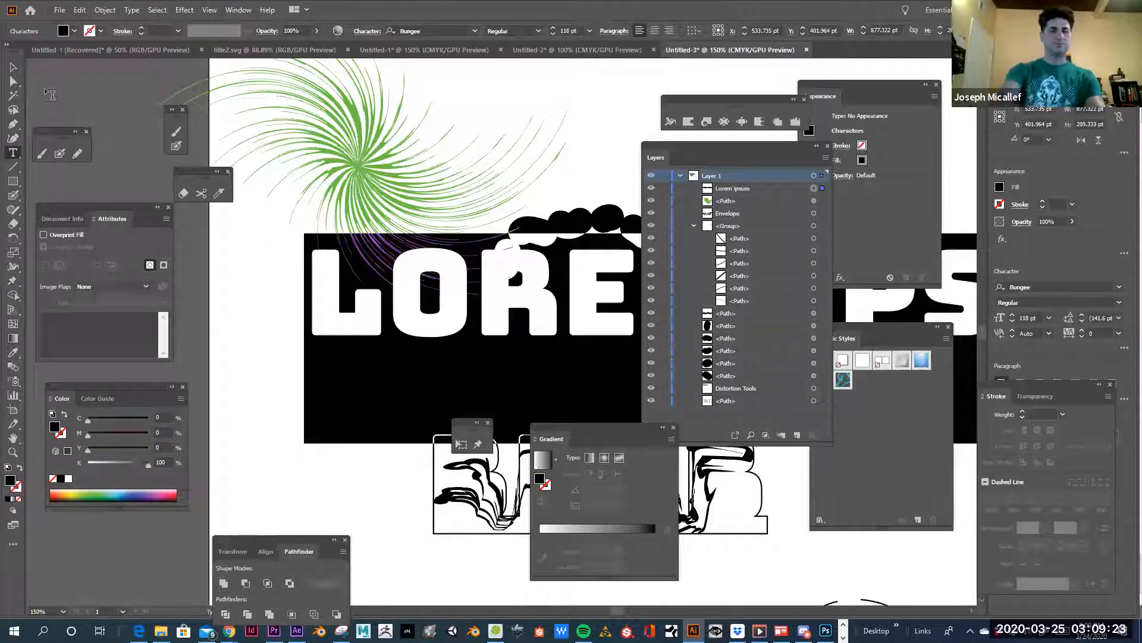
text(ZII)
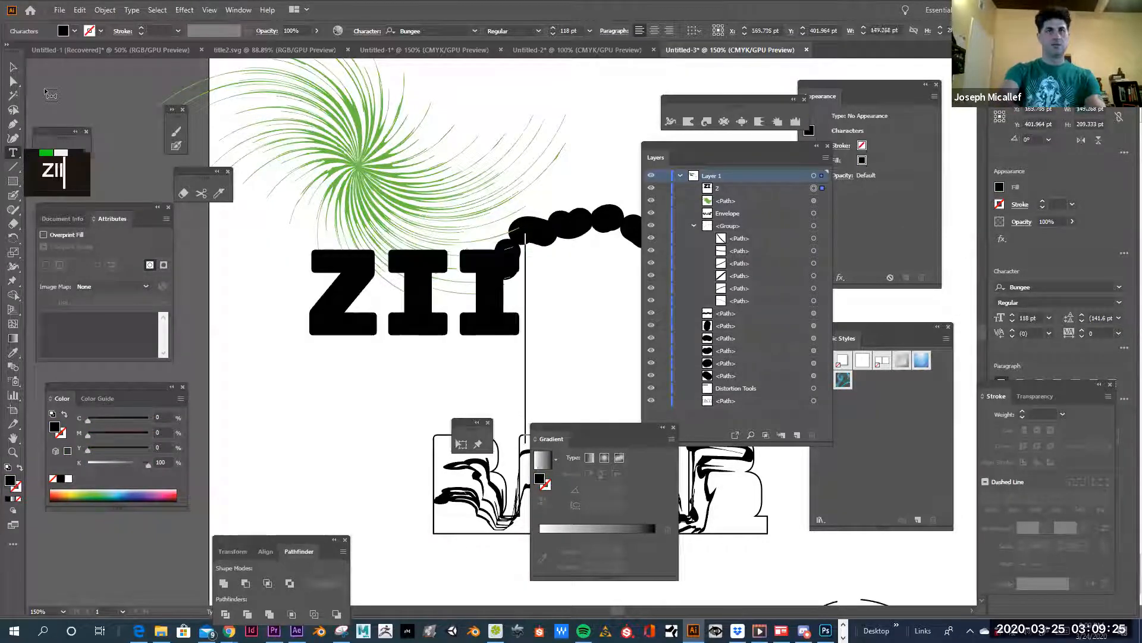
text(G)
key(BackSpace)
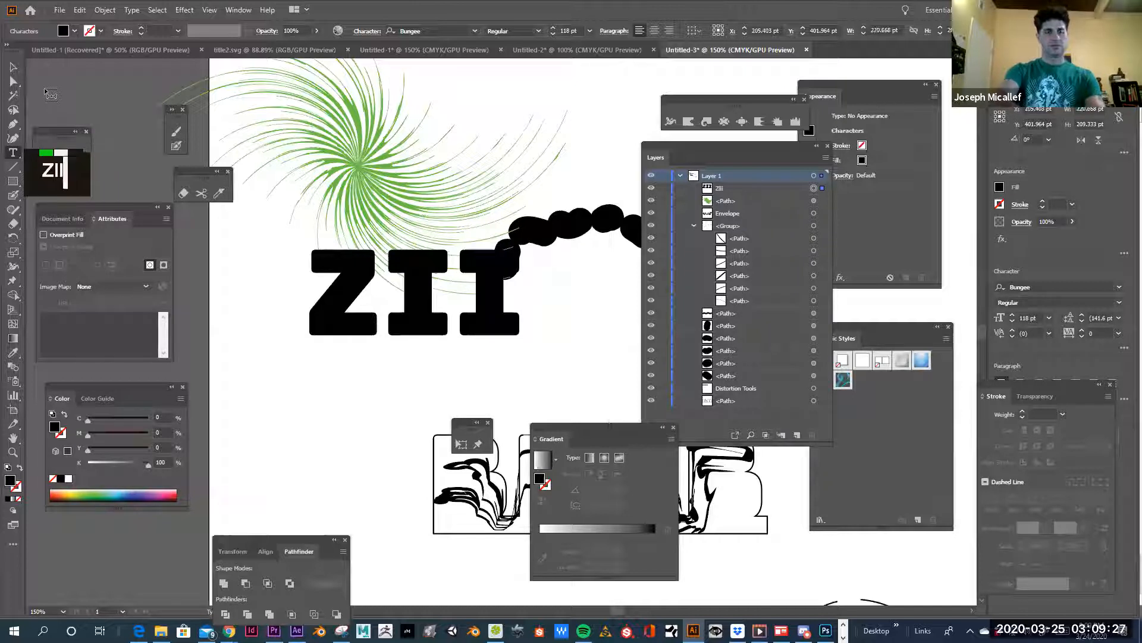
text(ZAG)
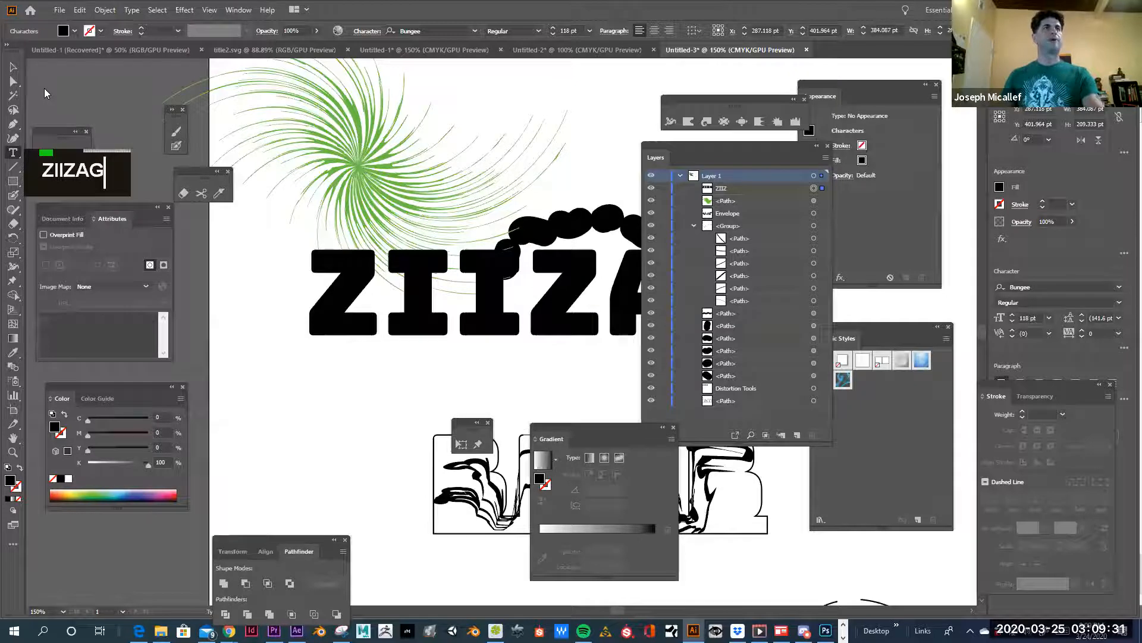
drag(328, 311, 281, 397)
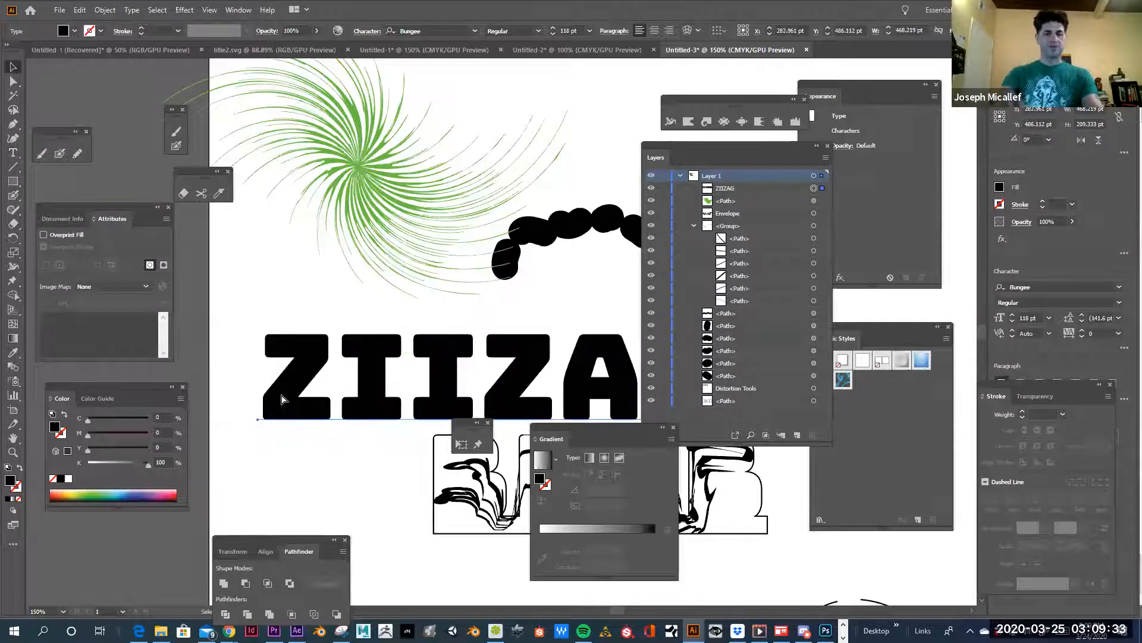
Convert the ZIIZAG text to outlines and start a Zig Zag effect on it with preview enabled.
key(ctrl+shift+o)
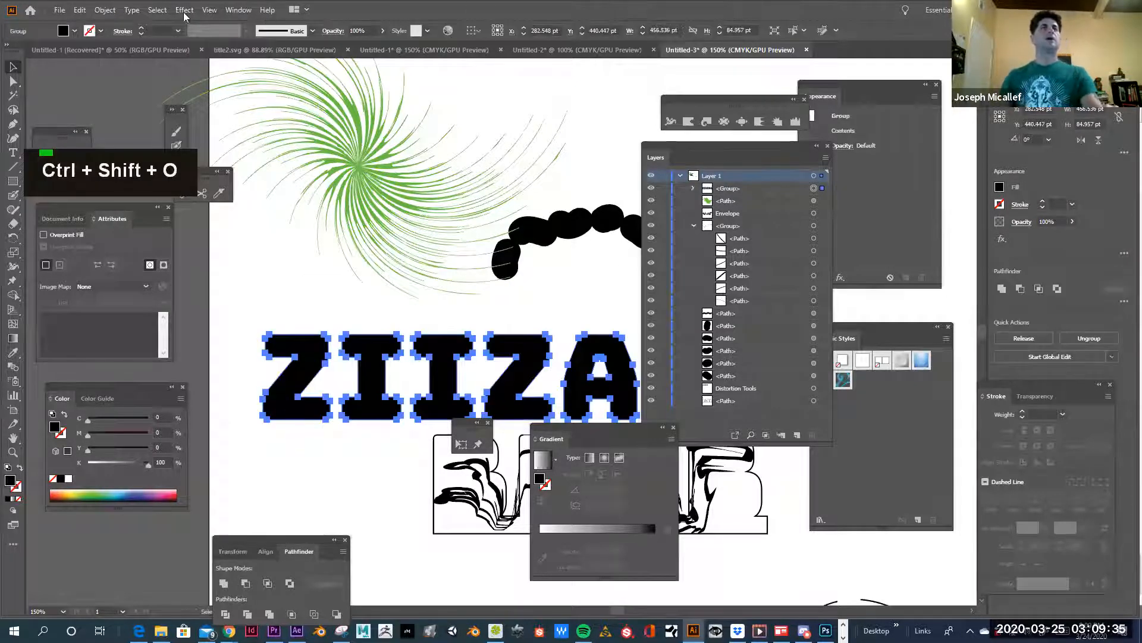
click(184, 11)
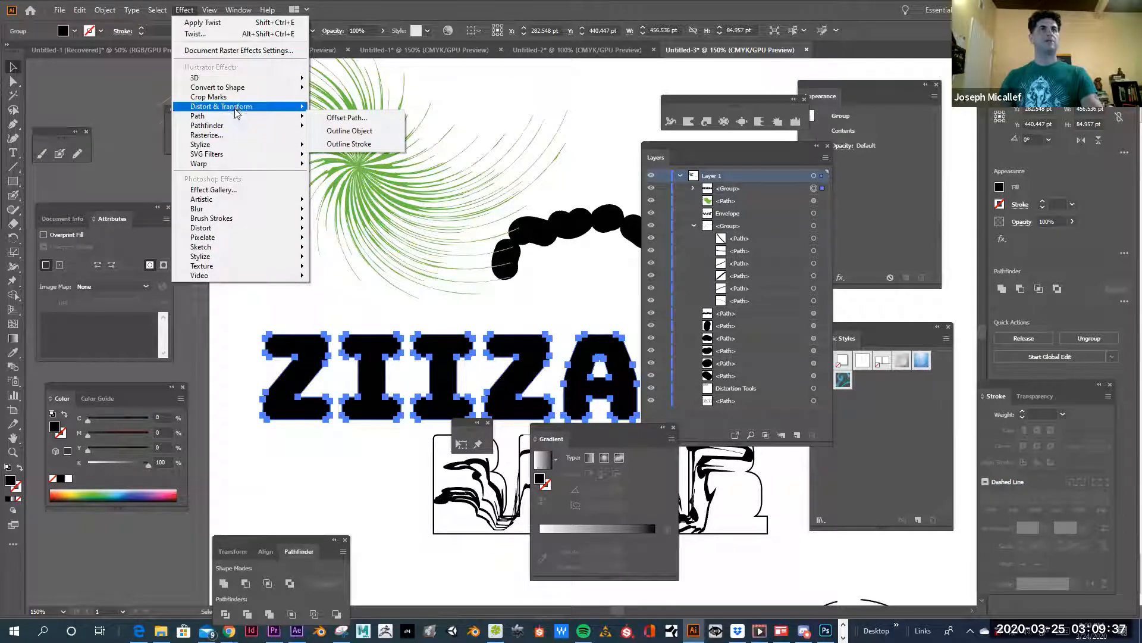
mouse_move(236, 108)
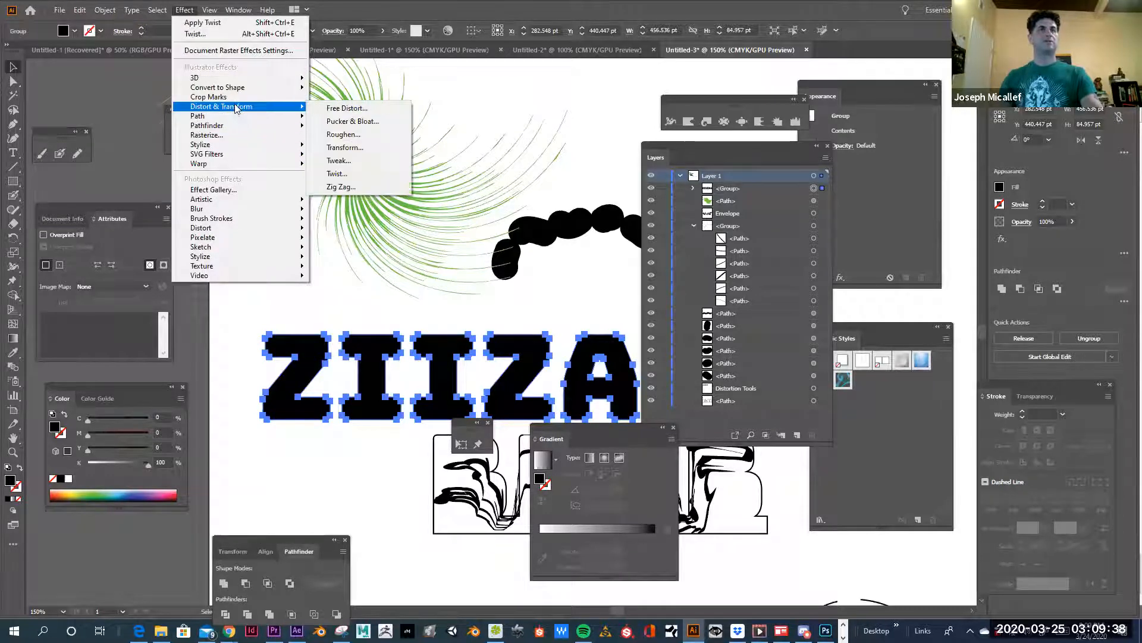
click(360, 188)
click(467, 376)
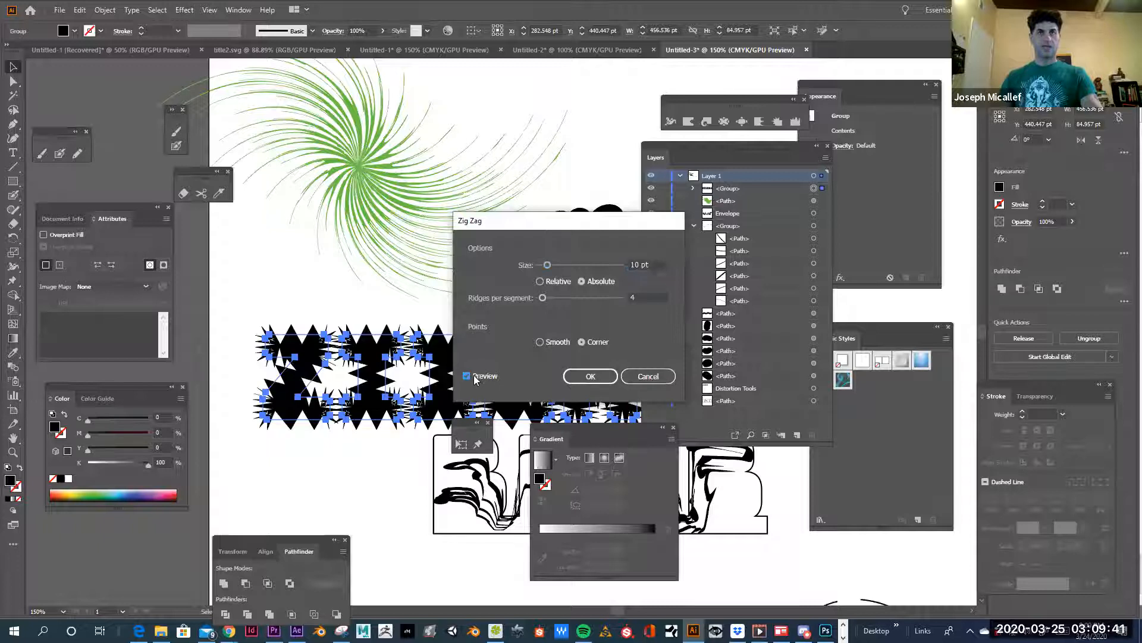
Apply the Zig Zag effect to the ZIIZAG outlines with smooth points, 42 ridges per segment and preview enabled, moving the dialog clear of the letters.
key(space)
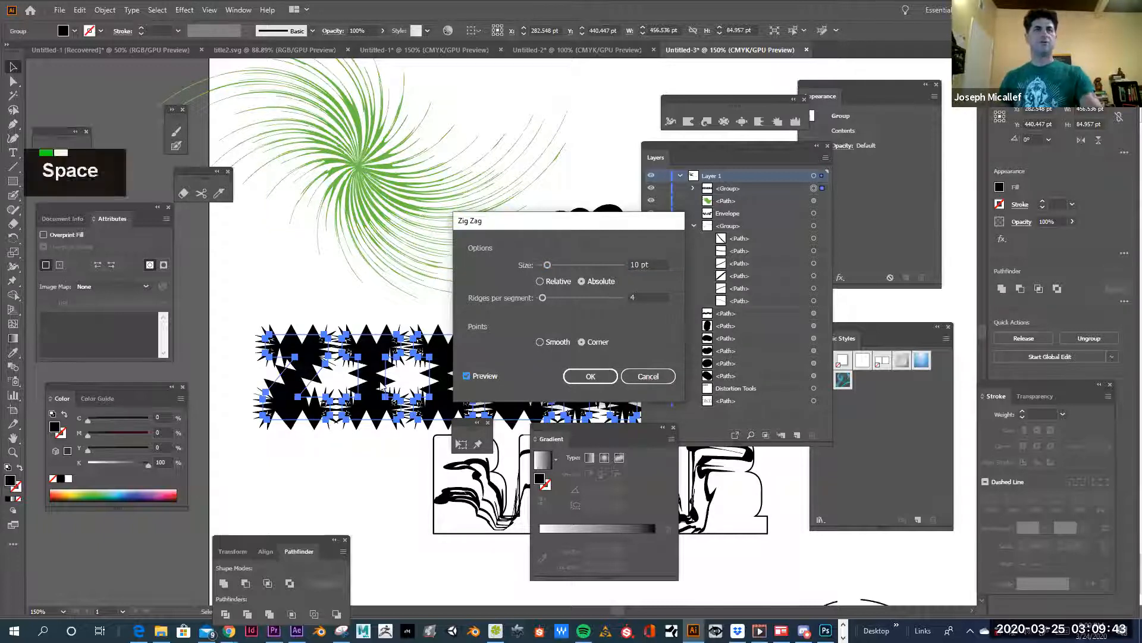
ctrl+click(345, 357)
click(552, 222)
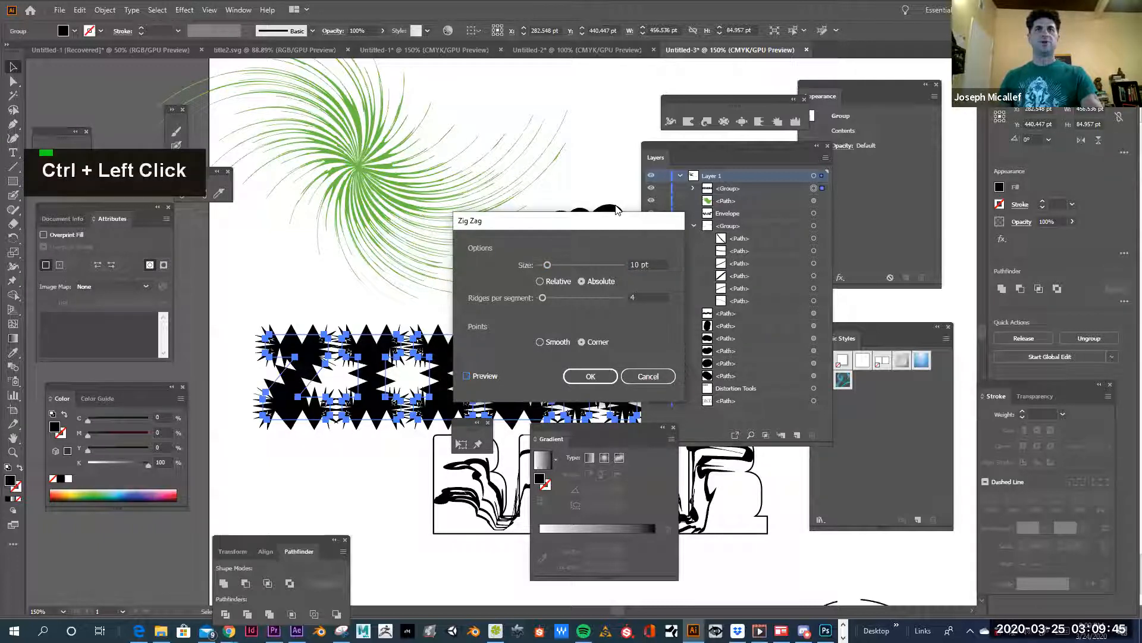
drag(617, 219, 690, 122)
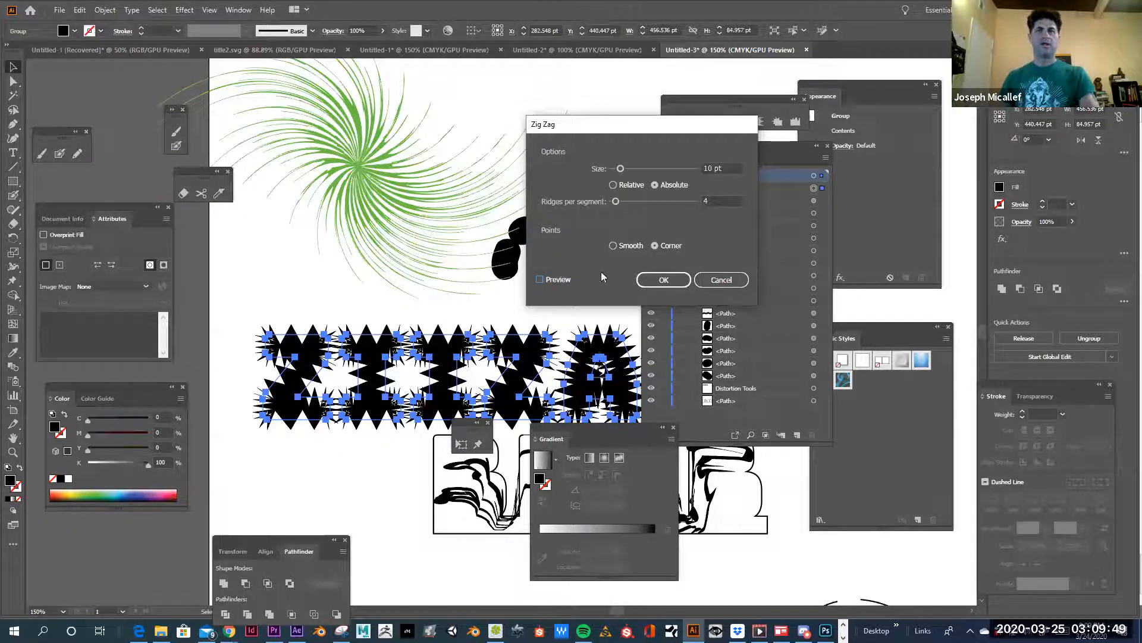
click(614, 244)
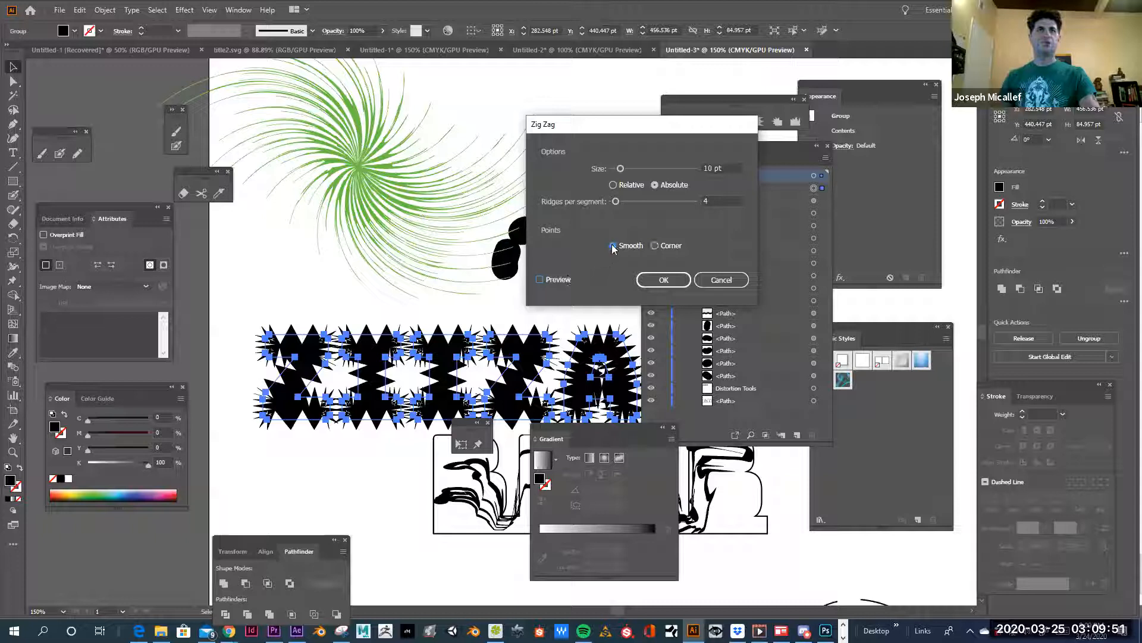
click(540, 279)
drag(616, 201, 646, 198)
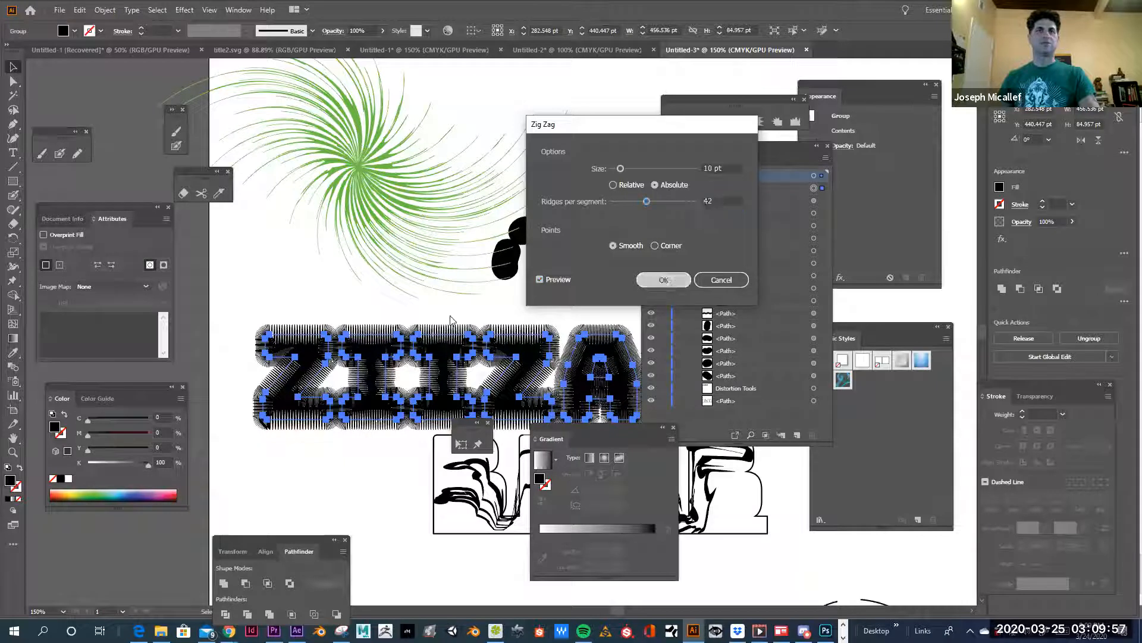
Move the zigzagged lettering up over the green swirl, deselect it to inspect the ridges, and select the lettering again.
drag(461, 339, 438, 135)
click(560, 357)
ctrl+click(535, 314)
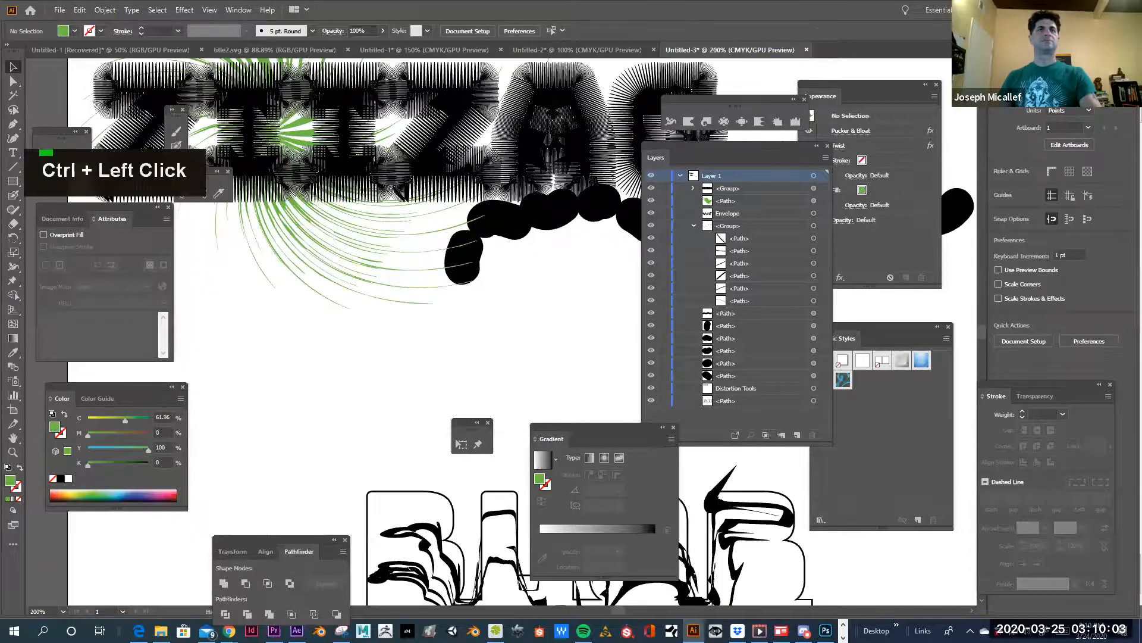
scroll(581, 239, up, 5)
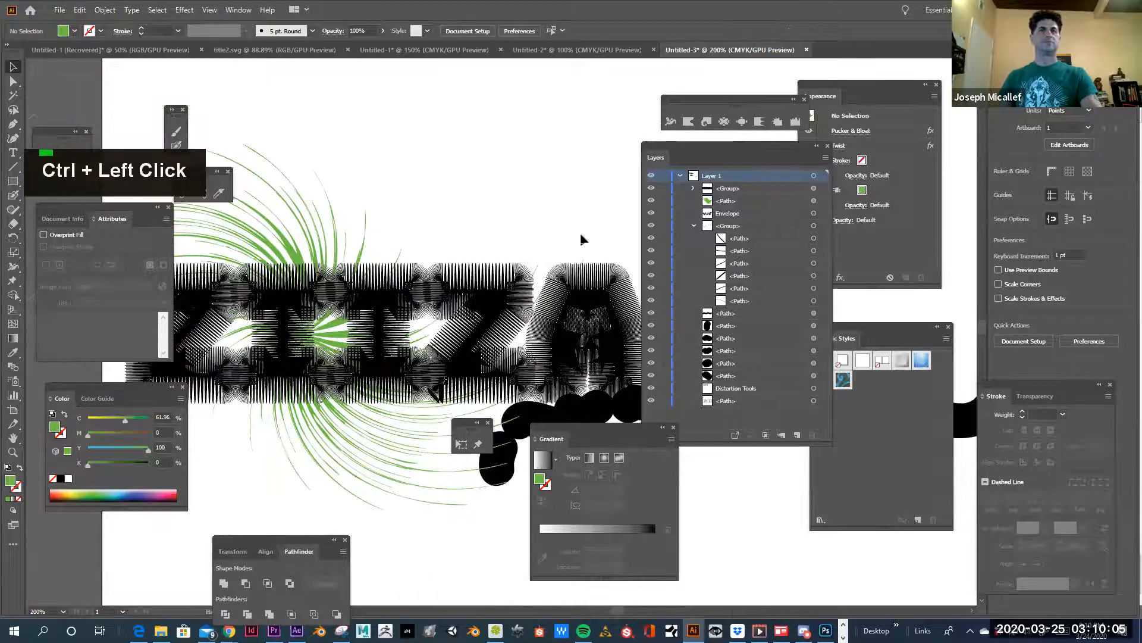
drag(610, 173, 539, 224)
click(421, 333)
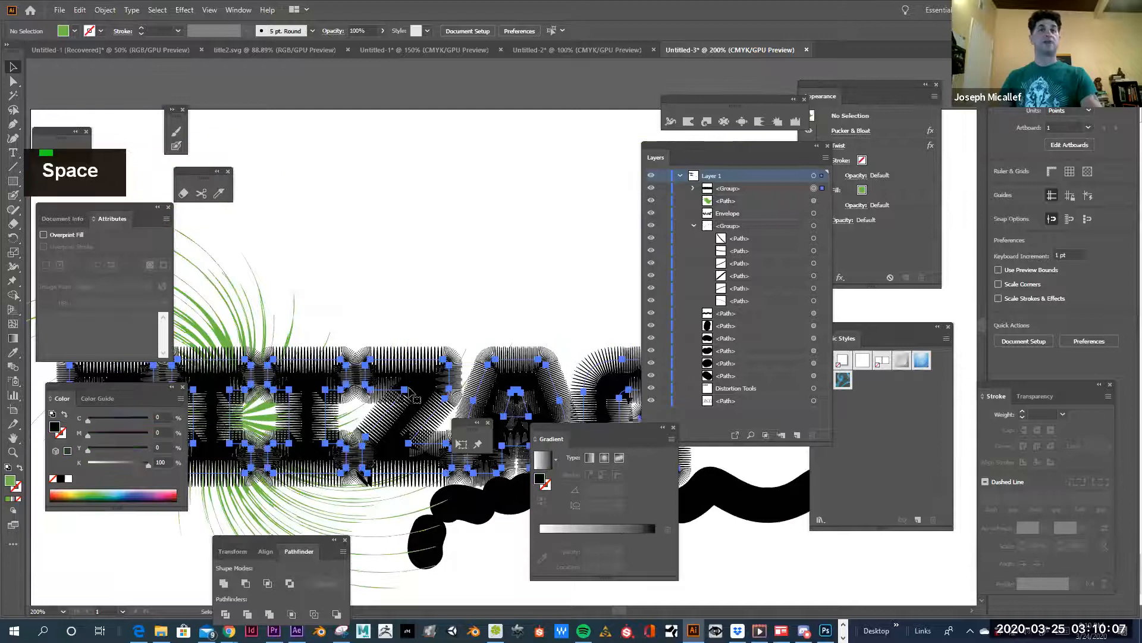
Move the zigzagged ZIIZAG lettering up, clear of the green swirl, and deselect it.
drag(418, 376, 531, 197)
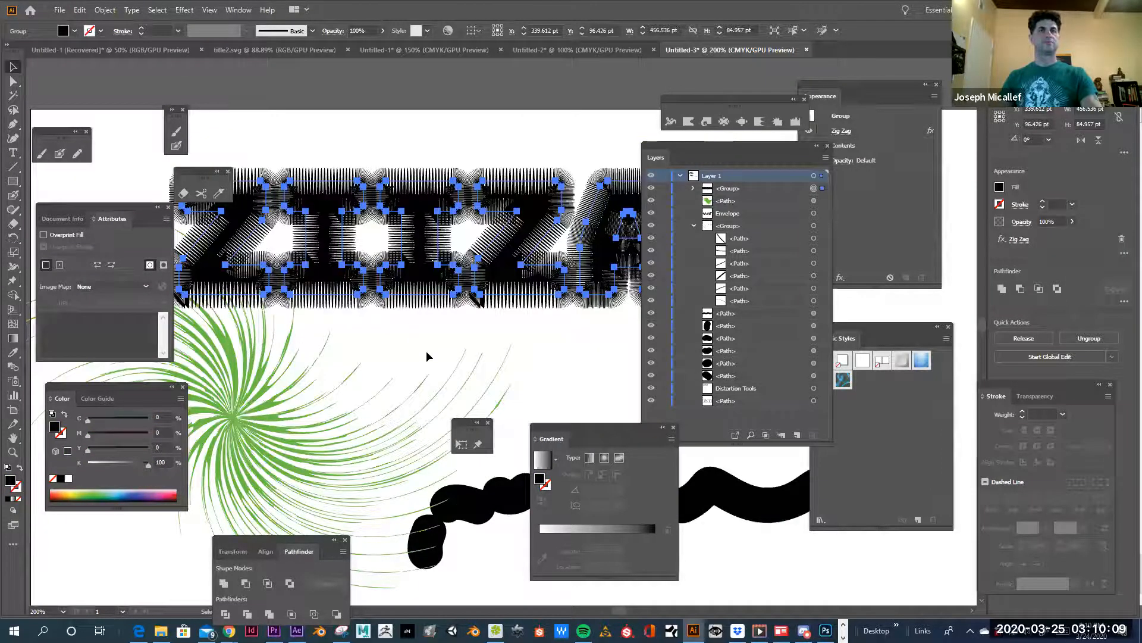
click(403, 319)
drag(414, 340, 391, 373)
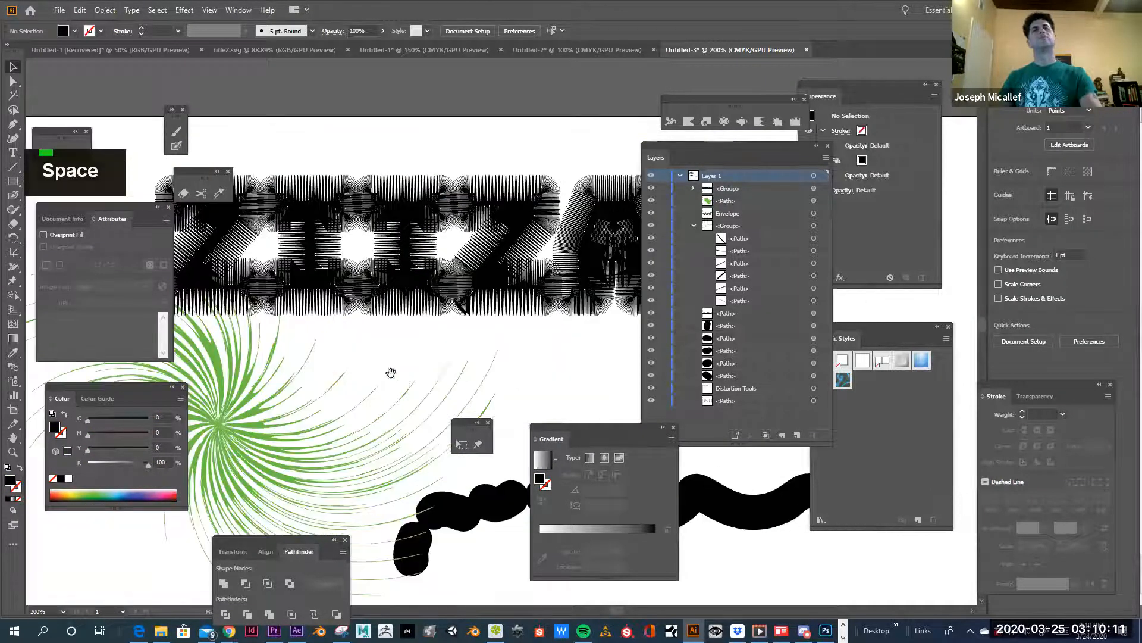
Clear the Layers, Gradient, Graphic Styles and Appearance panels off the artwork and shift the zigzagged lettering to the artboard's upper right.
drag(577, 191, 593, 233)
drag(676, 146, 714, 557)
drag(637, 428, 560, 597)
drag(831, 326, 884, 575)
drag(815, 84, 545, 576)
drag(482, 304, 595, 284)
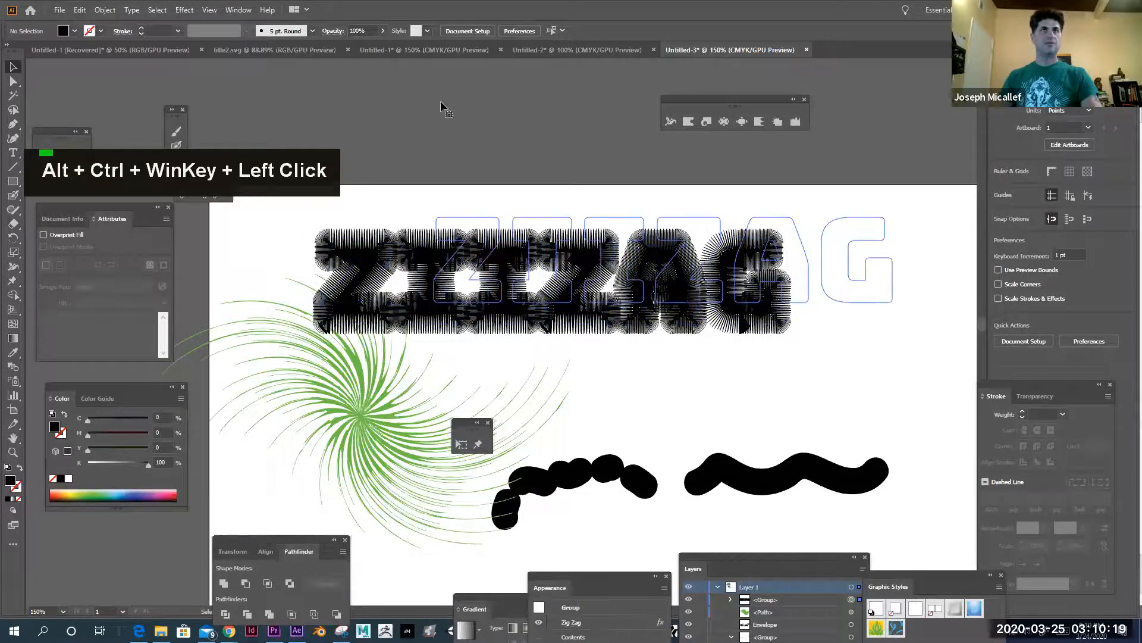
Try an Arc warp with a 50% horizontal bend on the zigzagged lettering.
click(185, 10)
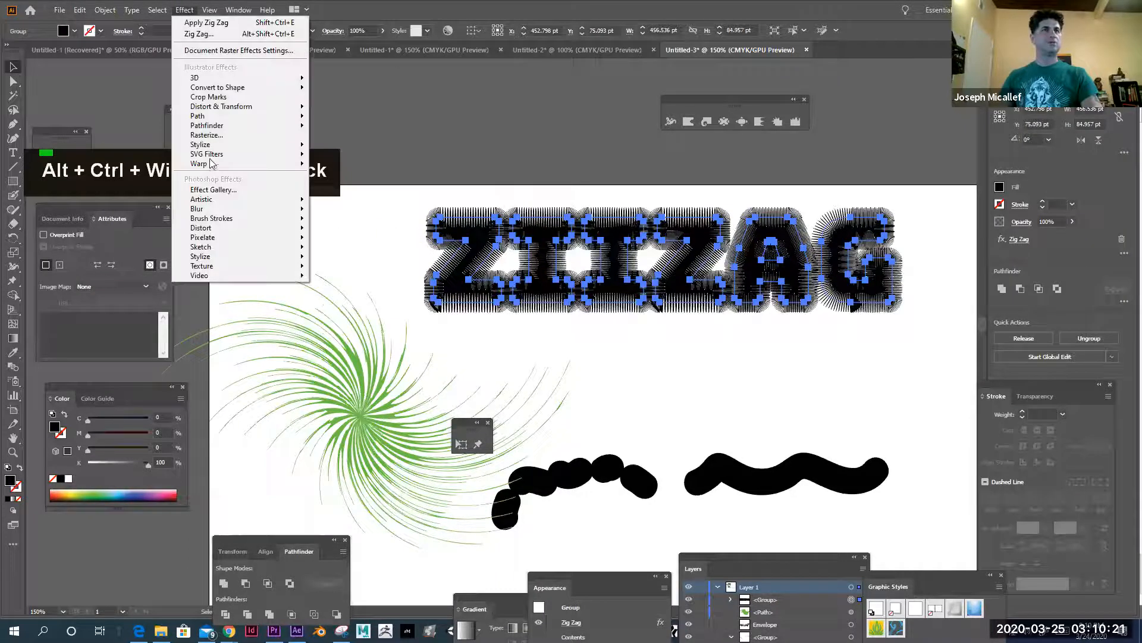
mouse_move(216, 170)
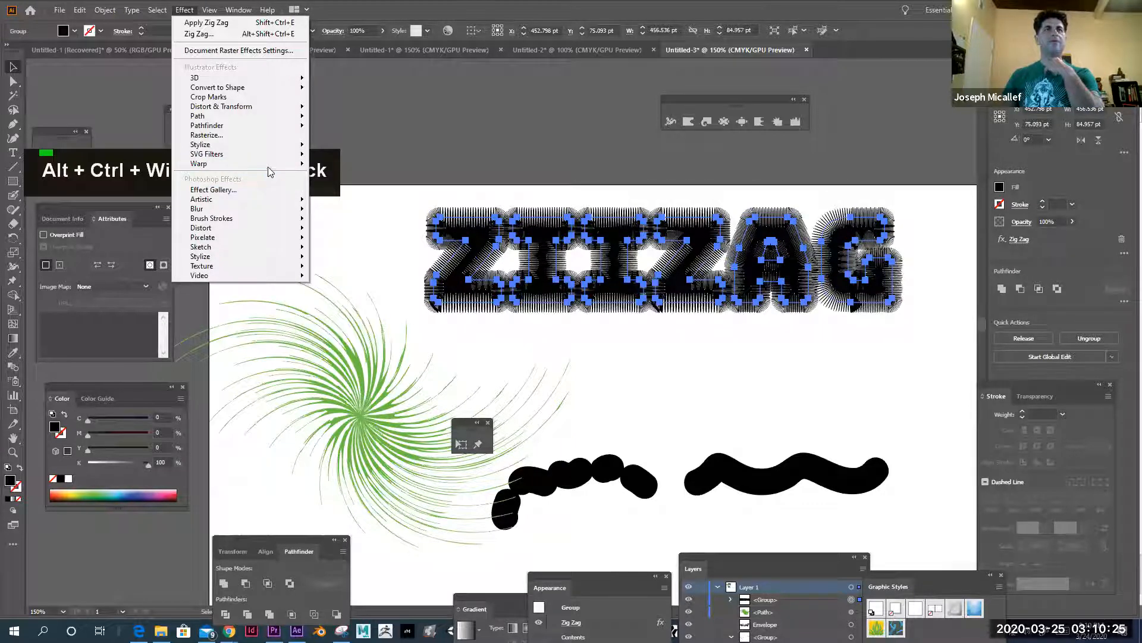
click(326, 166)
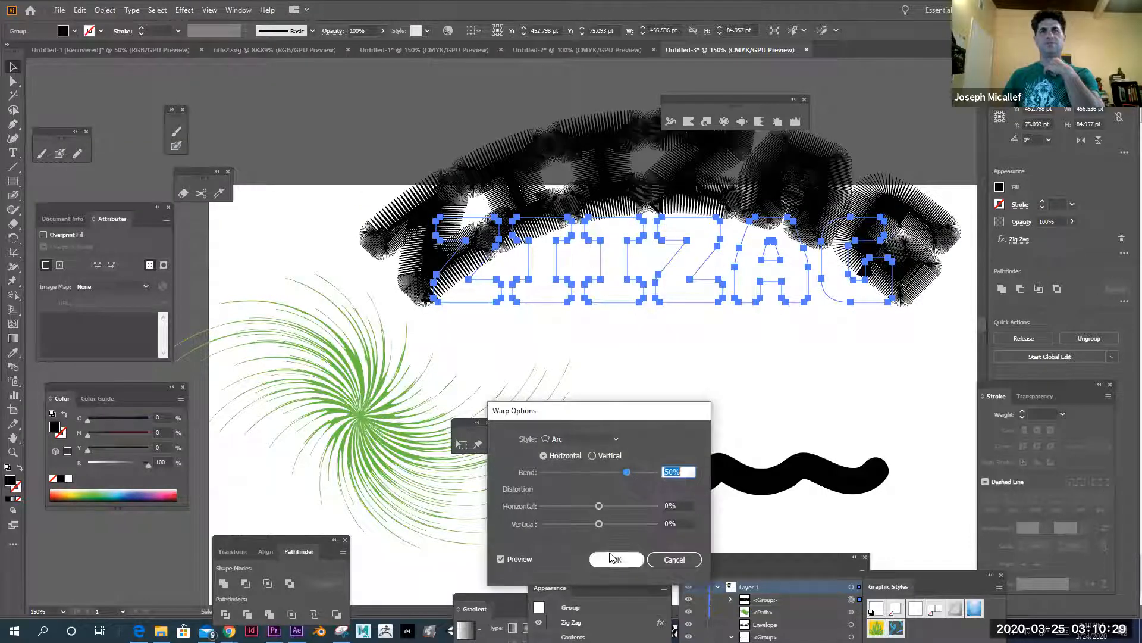
click(613, 557)
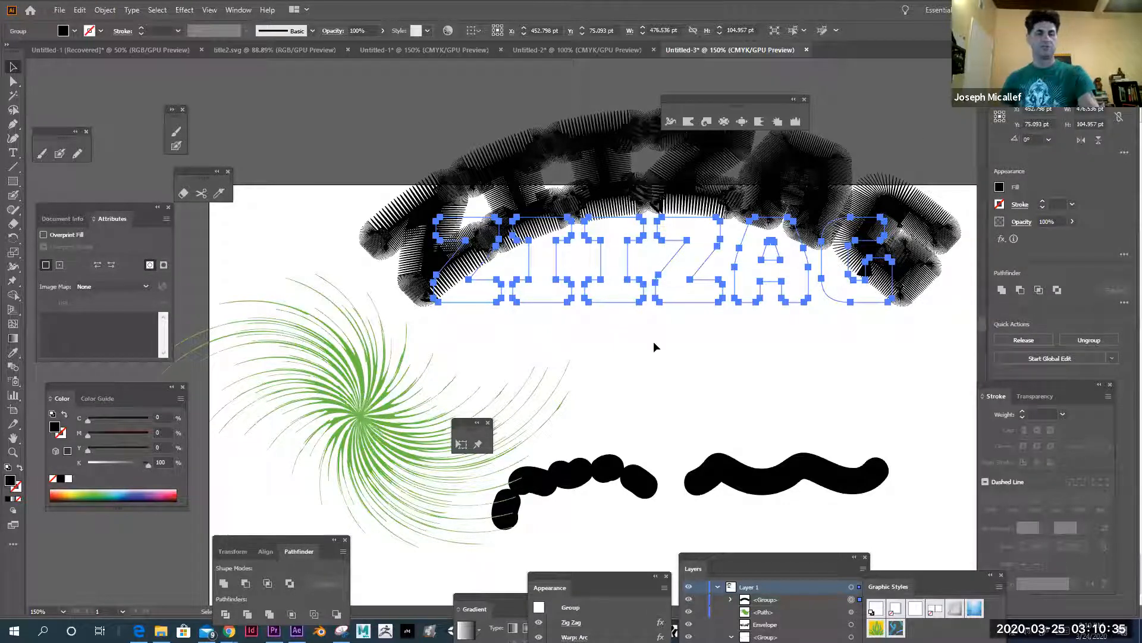
key(ctrl+z)
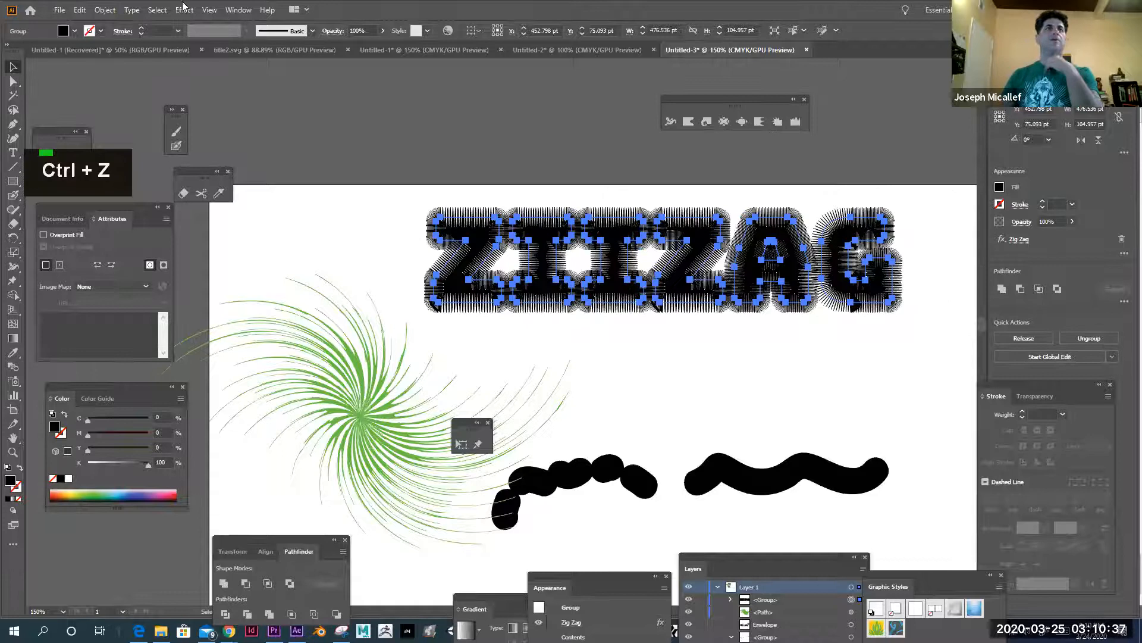
Apply the AI_Erode_3 SVG filter to the zigzagged lettering and check it both deselected and selected.
click(184, 9)
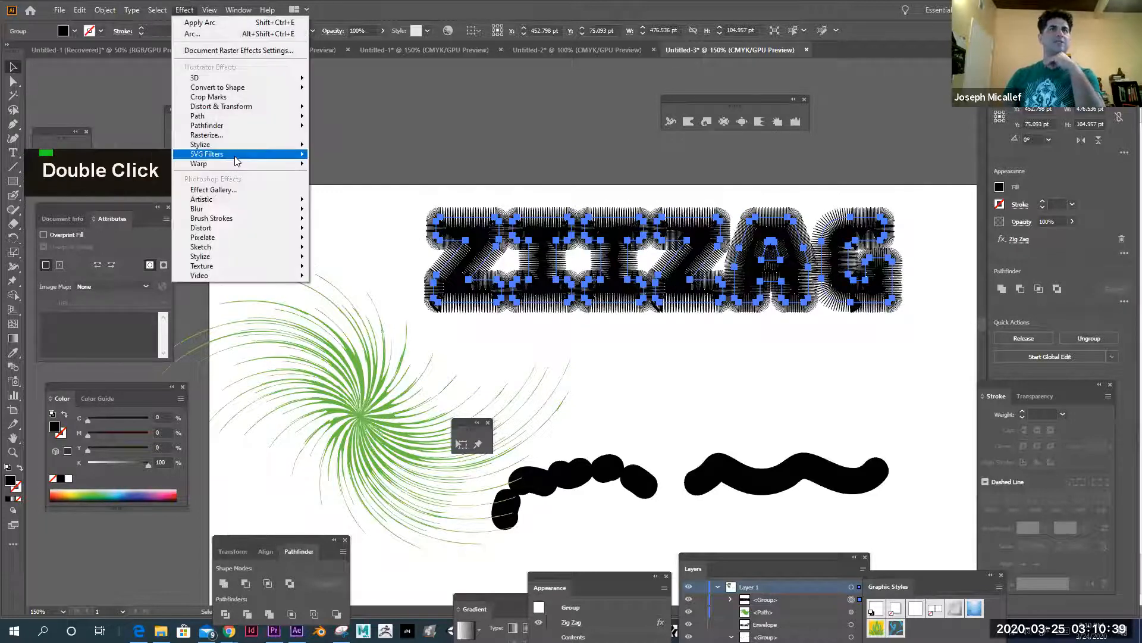
mouse_move(238, 155)
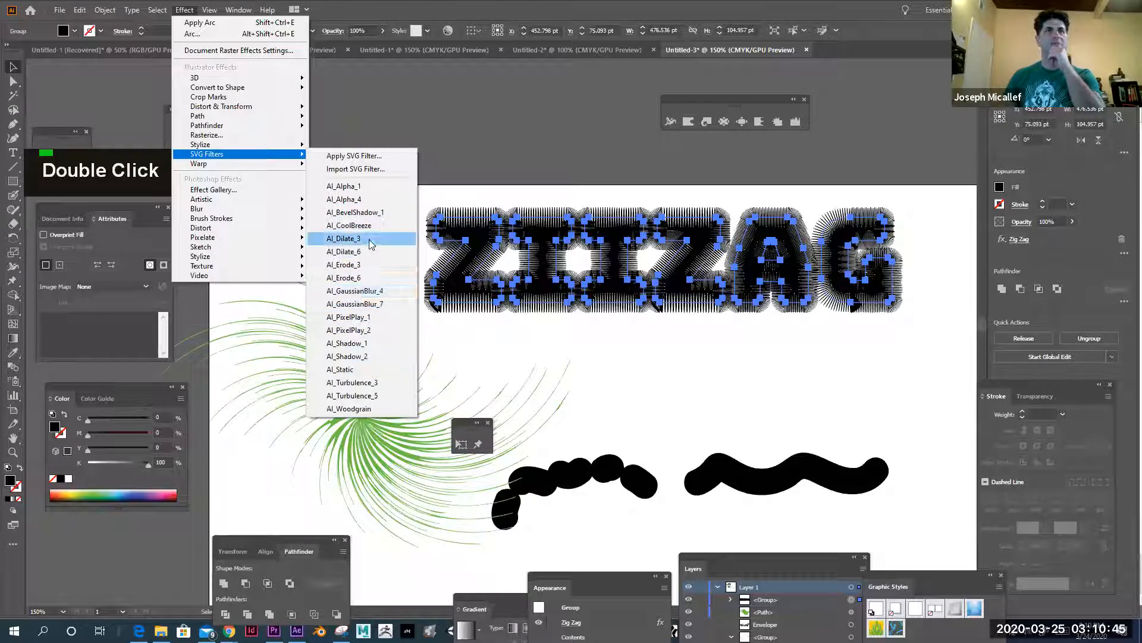
click(359, 267)
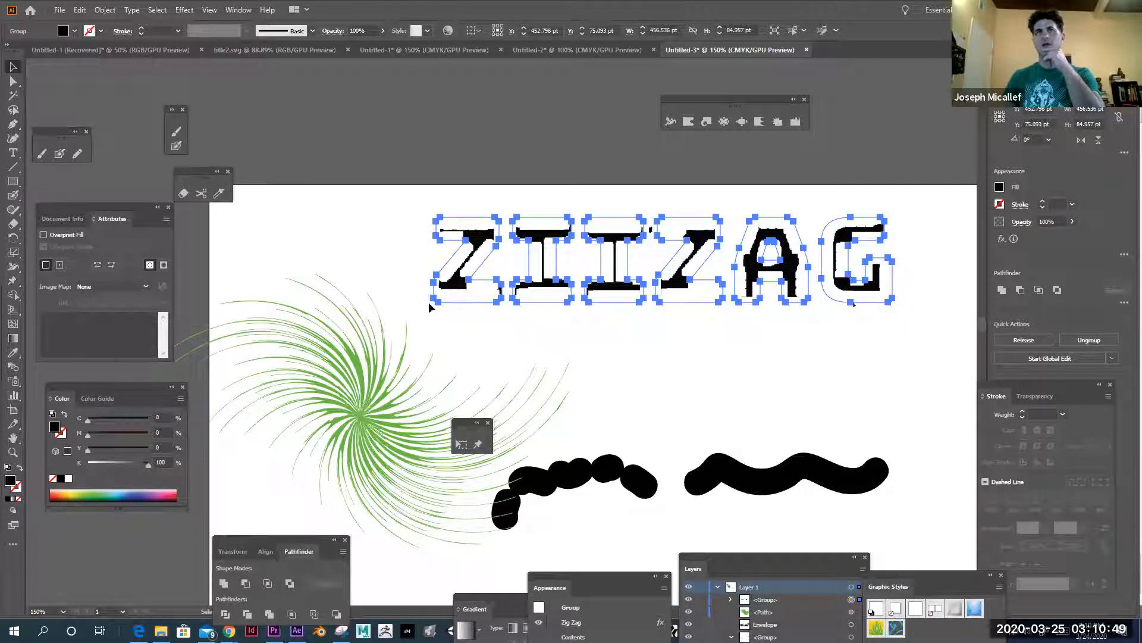
click(530, 328)
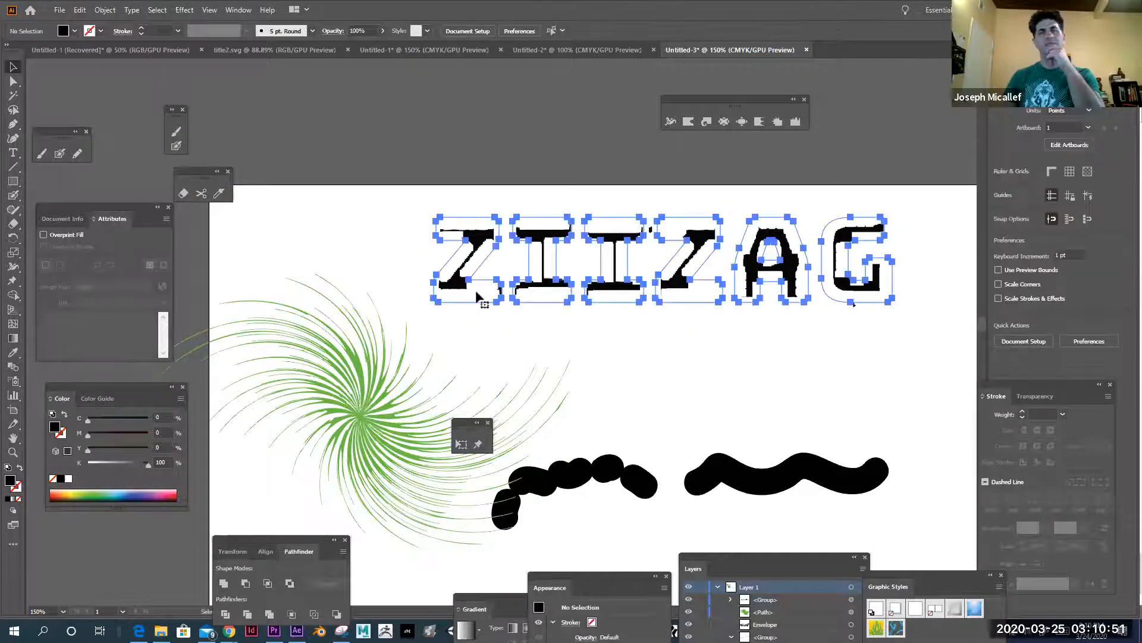
click(643, 304)
key(ctrl)
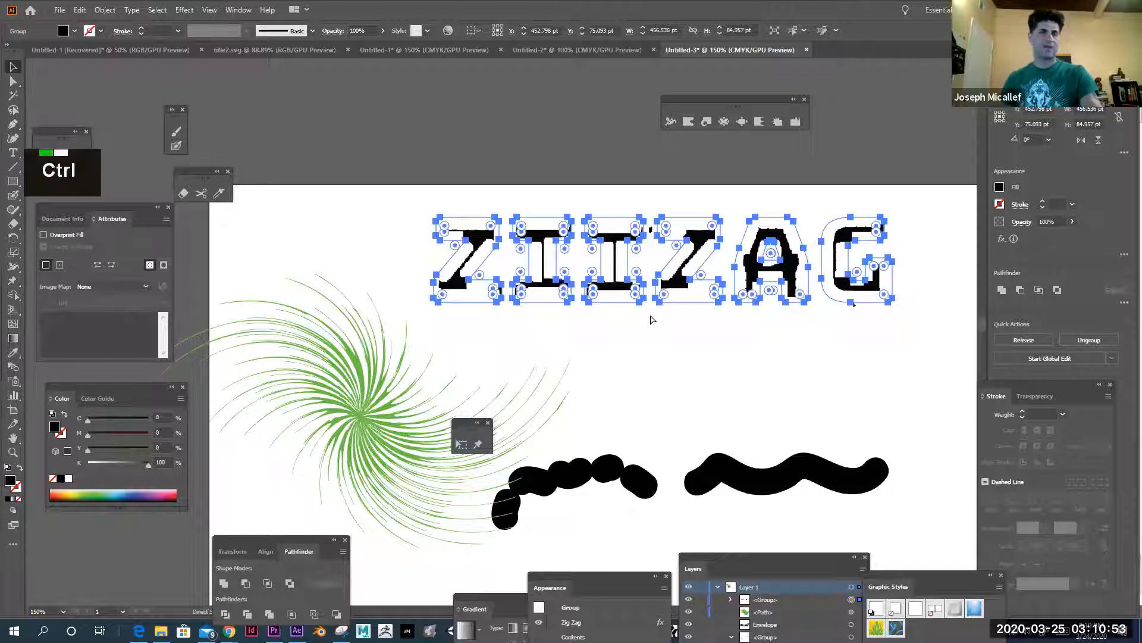
key(ctrl+z)
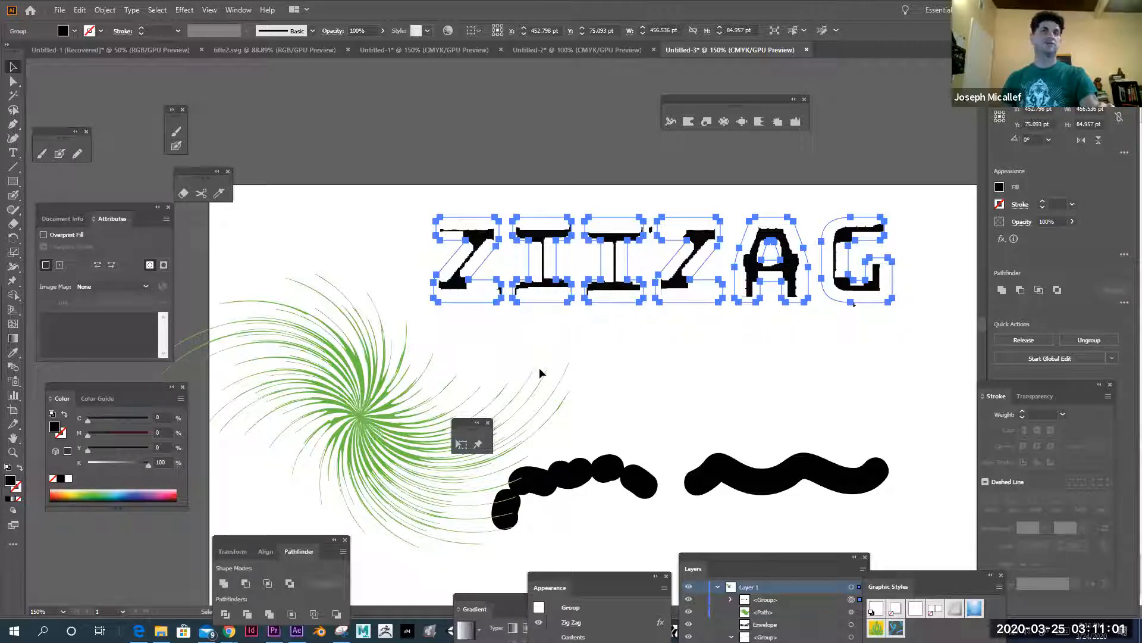
Compare the eroded lettering with its underlying outlines and move it slightly left along the upper part of the artboard.
click(539, 320)
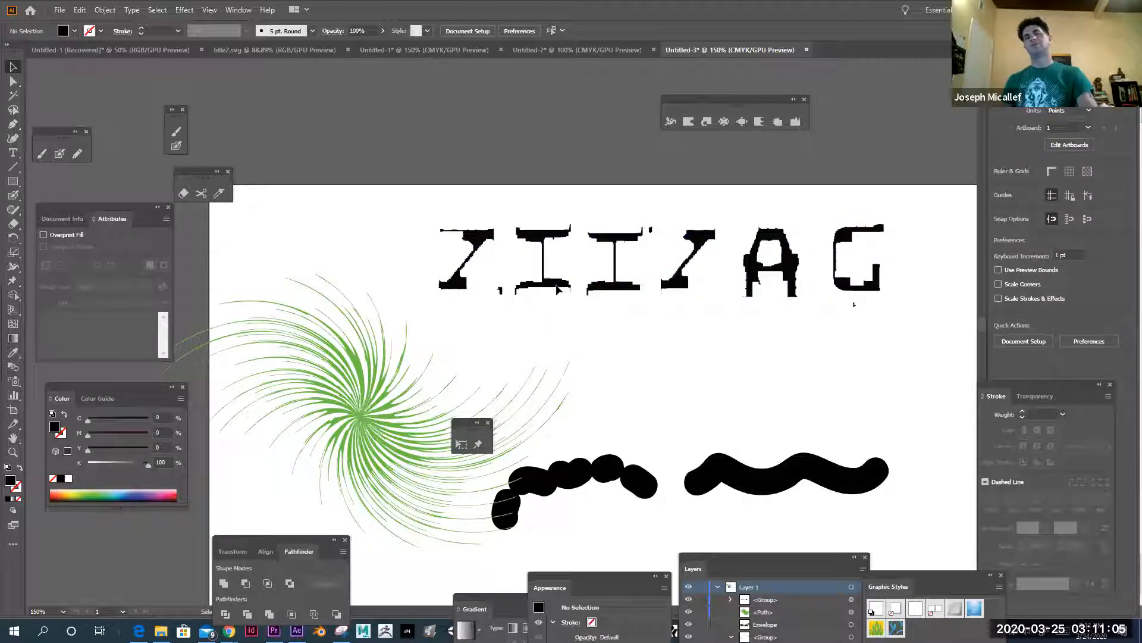
click(560, 290)
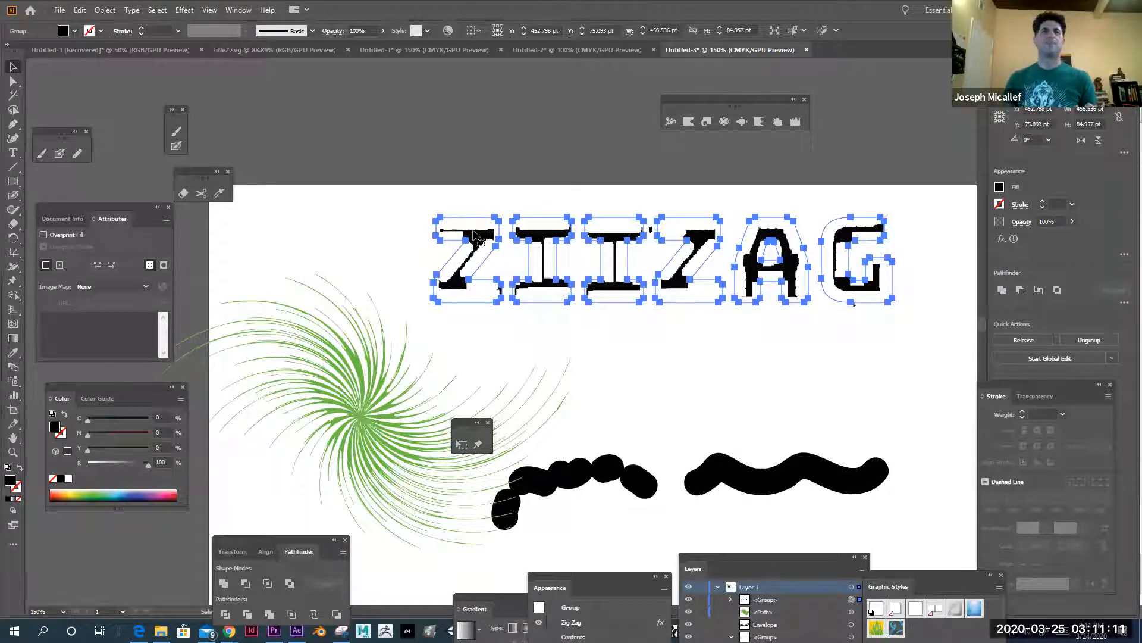
click(428, 189)
click(492, 231)
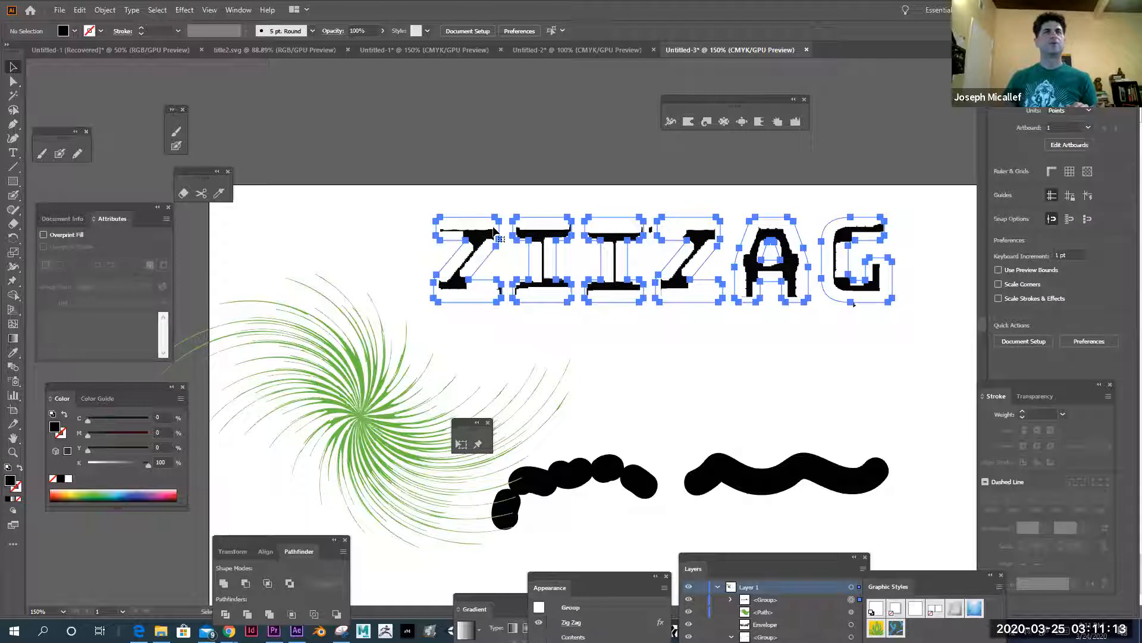
click(768, 338)
click(683, 284)
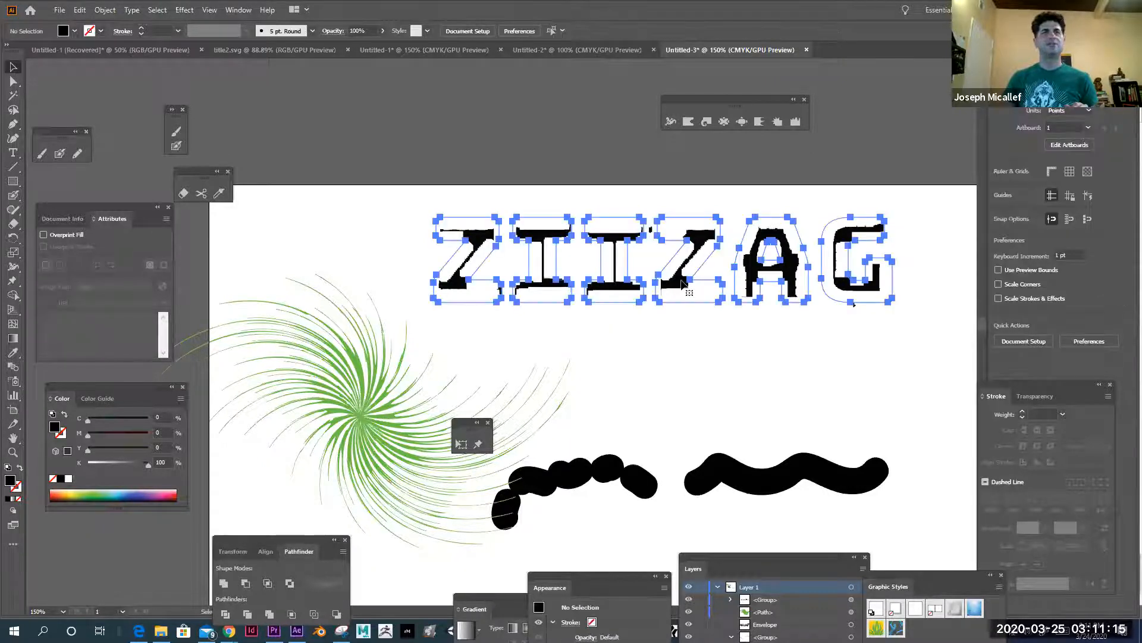
drag(683, 283, 639, 285)
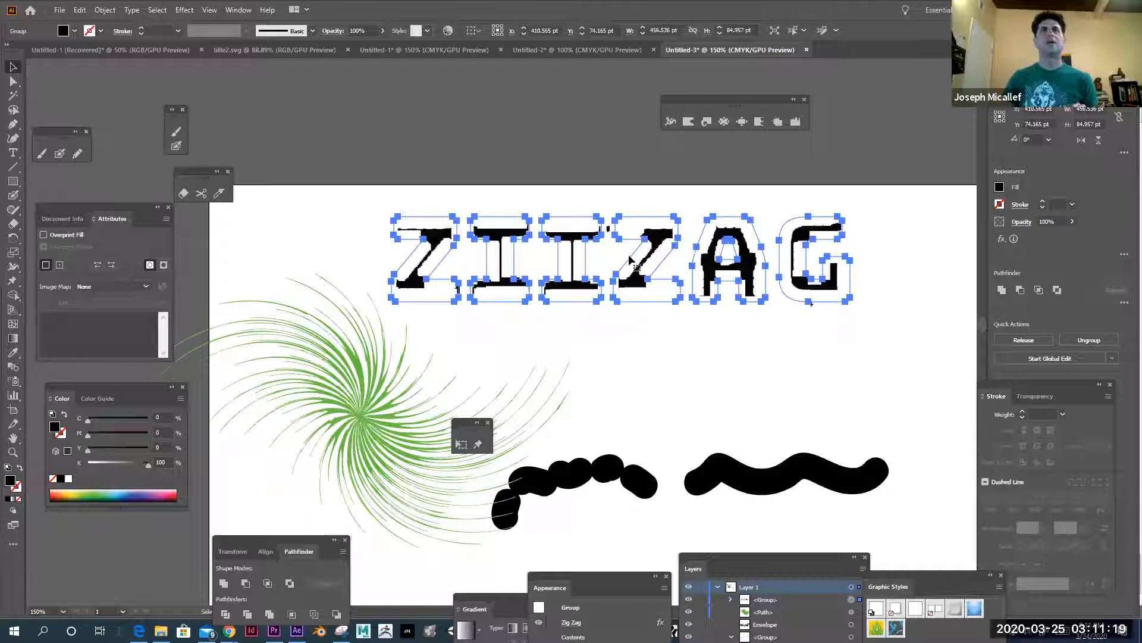
Show the Image Trace settings and rasterize the eroded lettering in CMYK at High (300 ppi) with a white background.
click(238, 9)
click(271, 324)
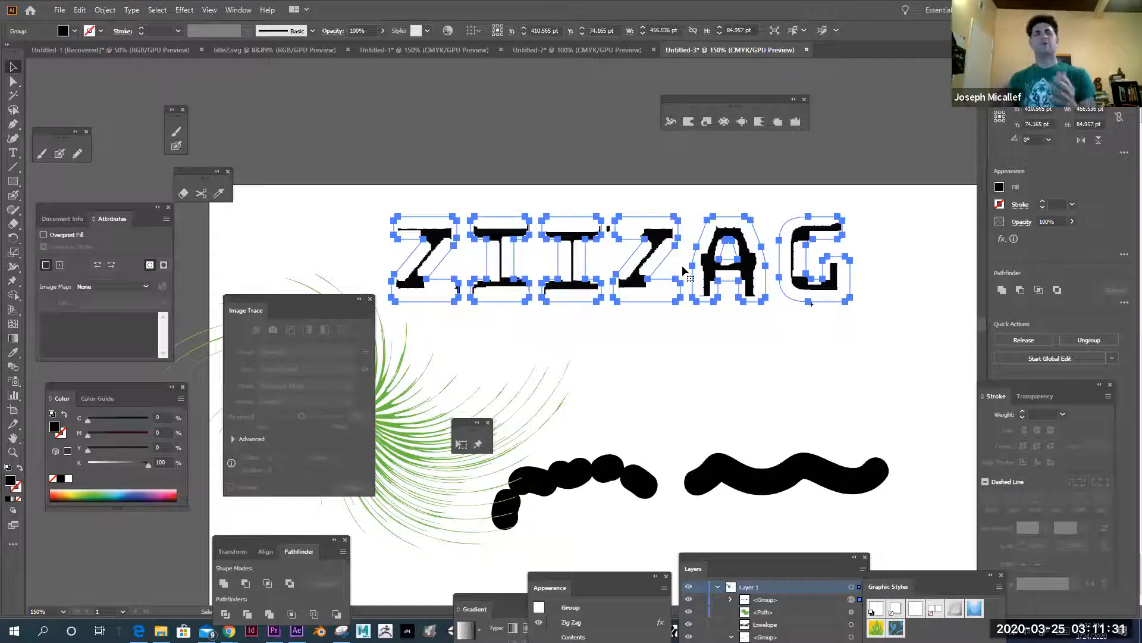
click(106, 10)
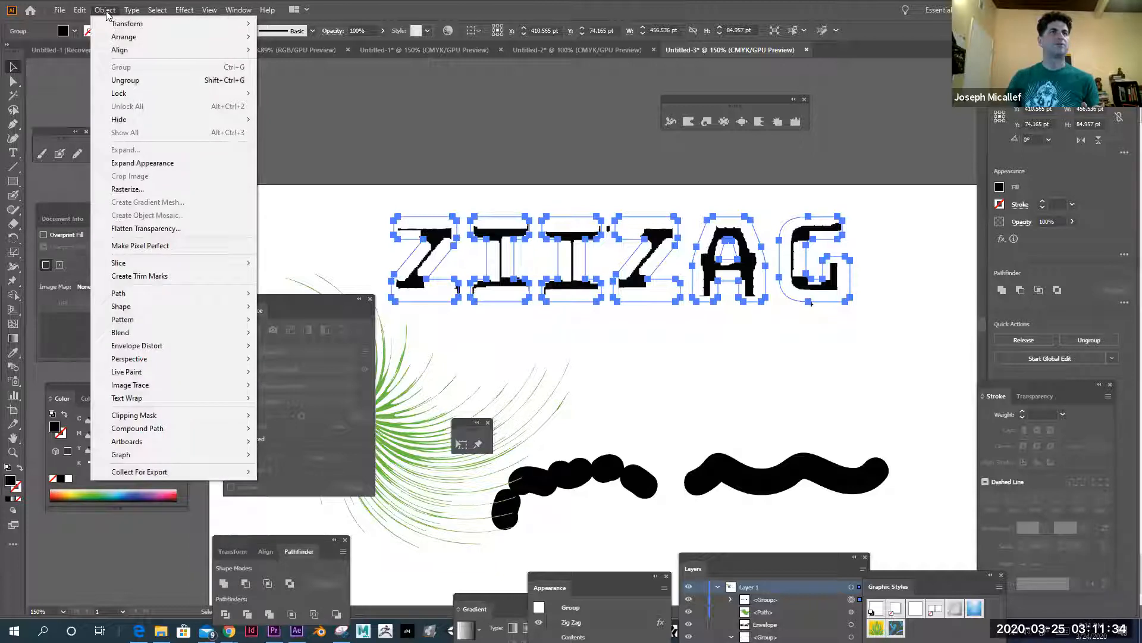
click(135, 189)
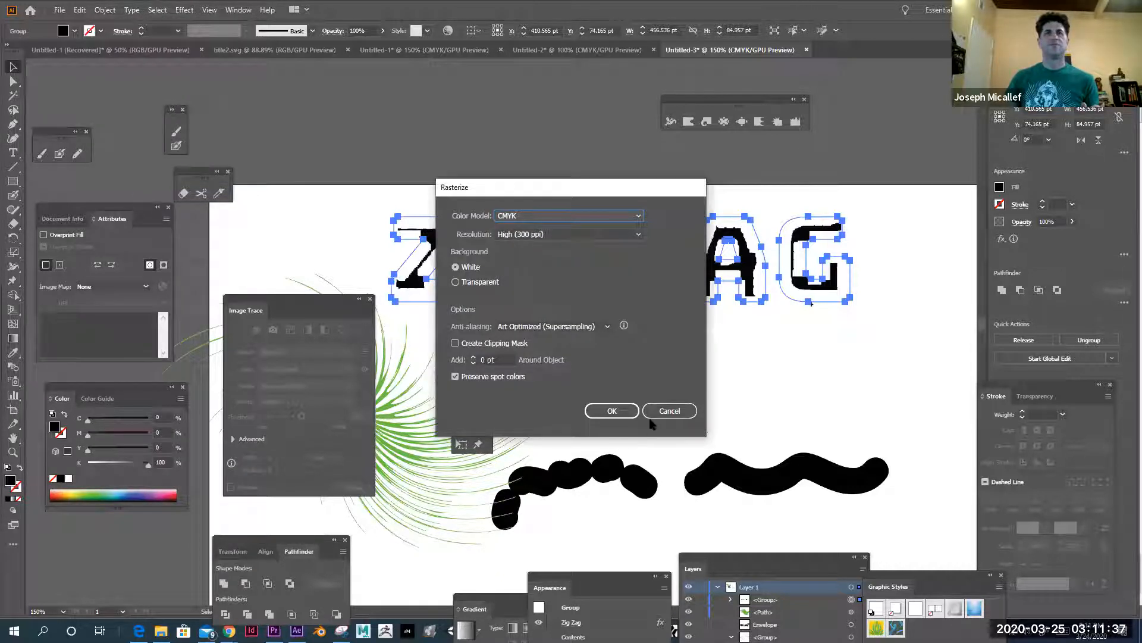
drag(513, 192, 789, 346)
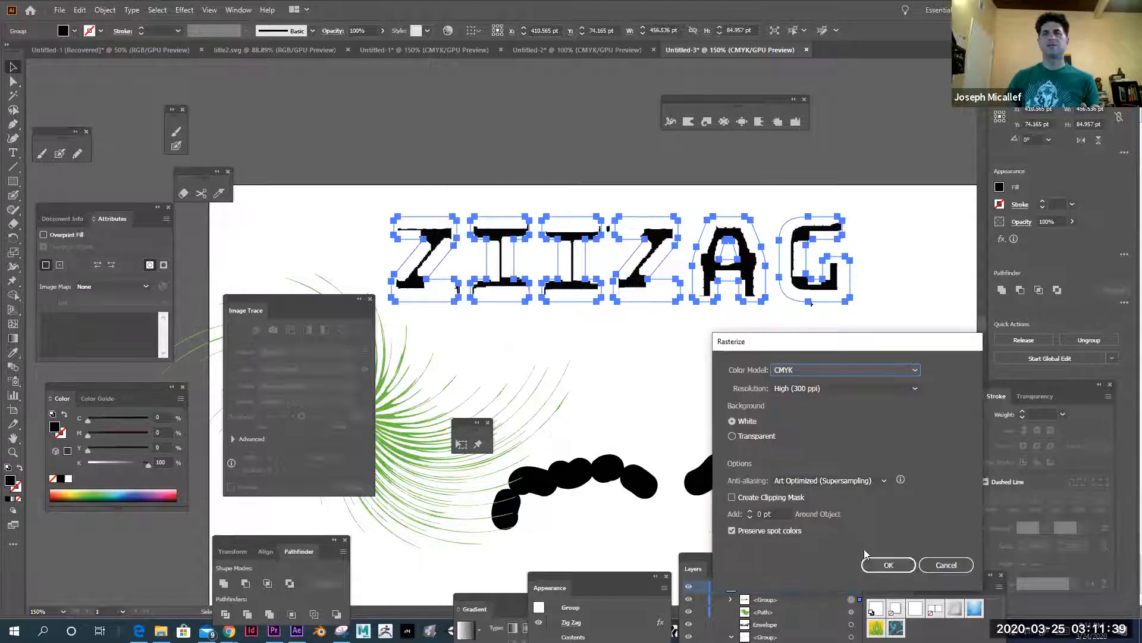
click(878, 569)
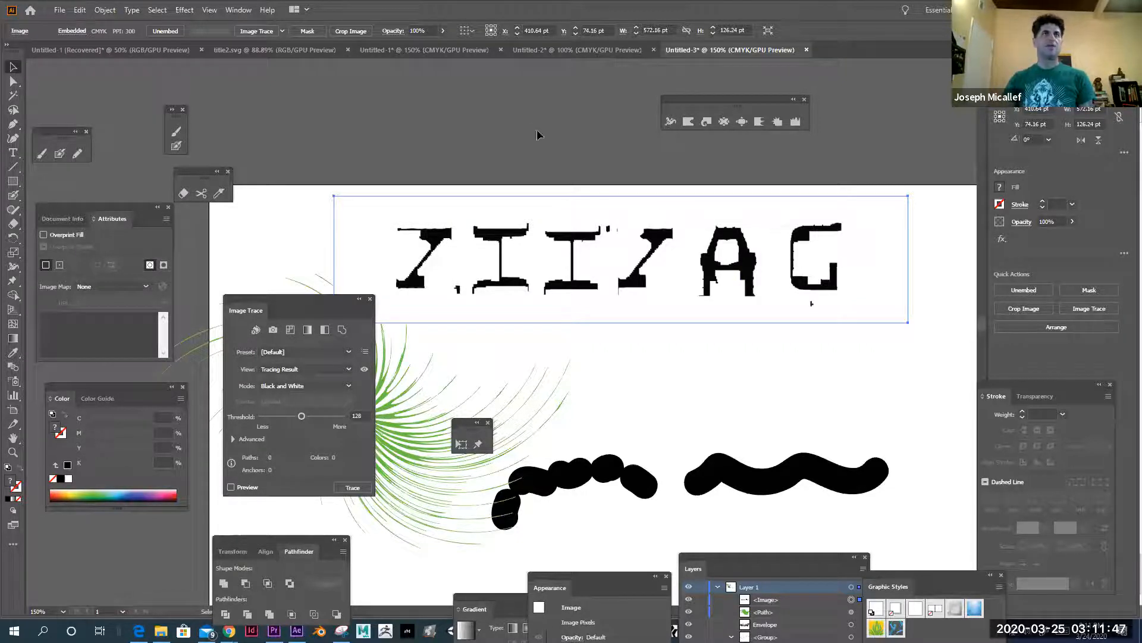
Trace the rasterized lettering with the default black-and-white preset, expand it into vector paths, and deselect.
click(244, 31)
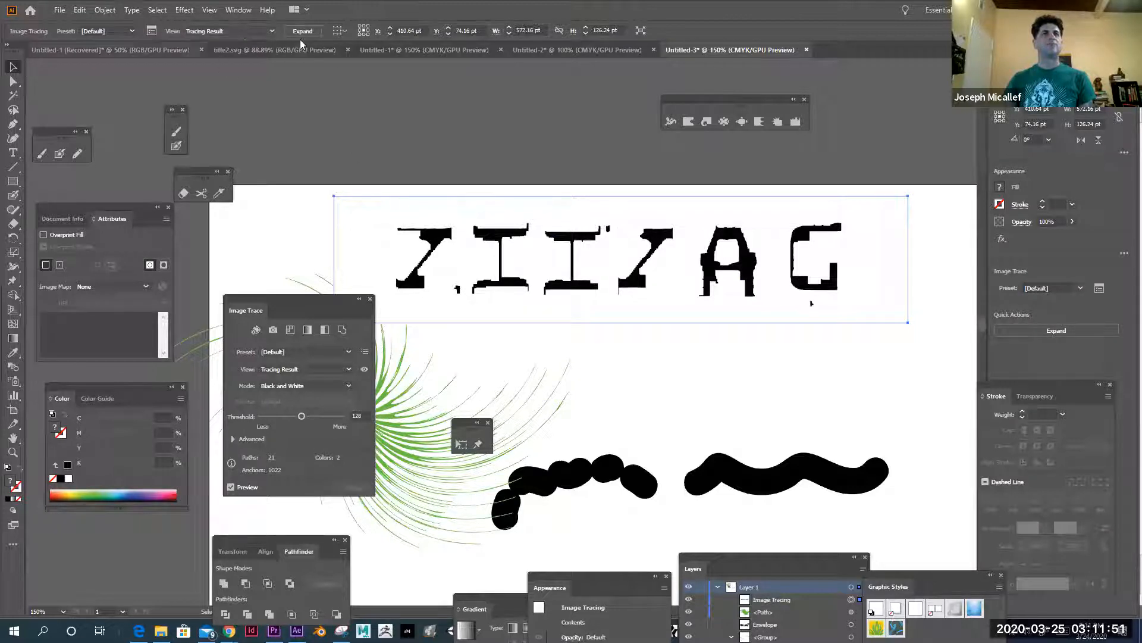
click(303, 31)
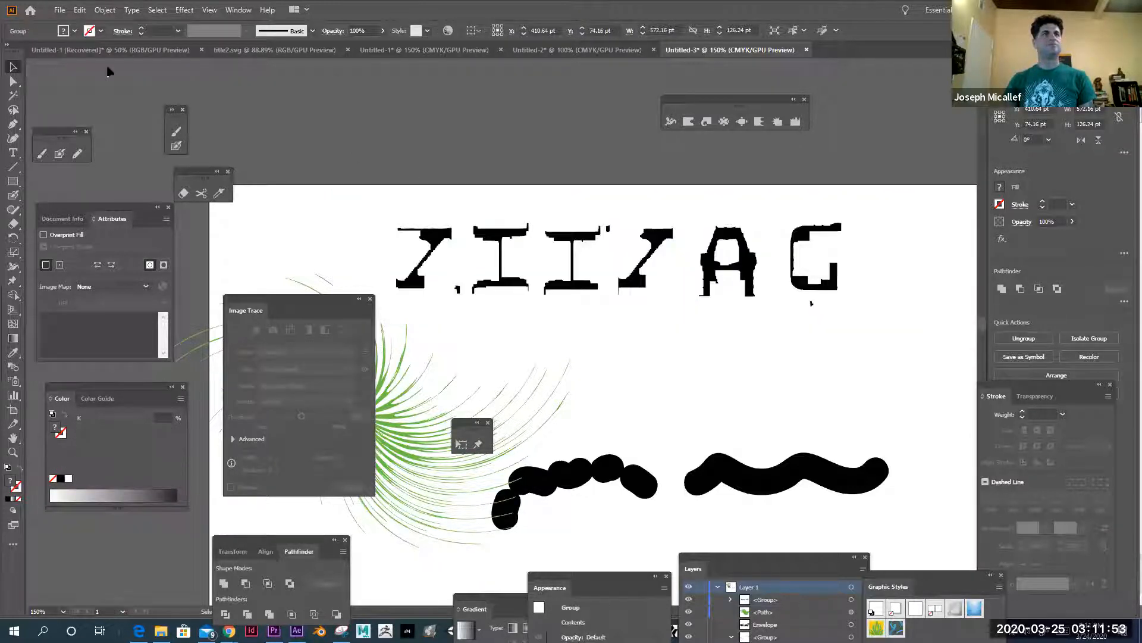
click(107, 71)
Delete the traced white background shape with the Direct Selection tool and select all the remaining letter paths.
key(a)
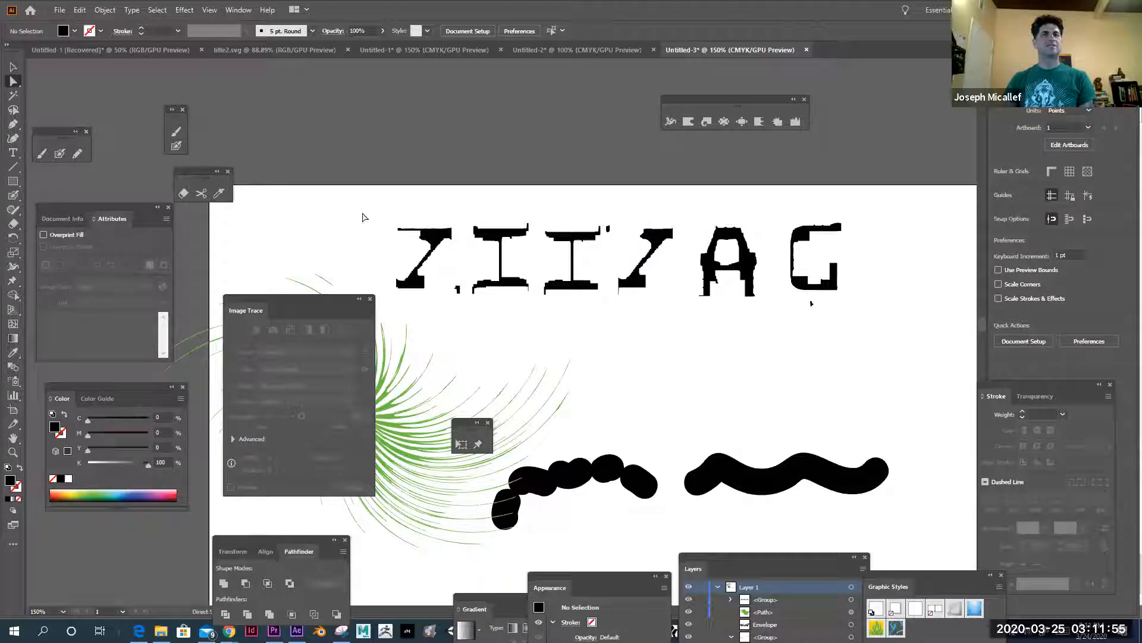
click(395, 208)
key(Delete)
mouse_move(369, 200)
mouse_down()
mouse_move(911, 301)
mouse_move(892, 313)
mouse_up()
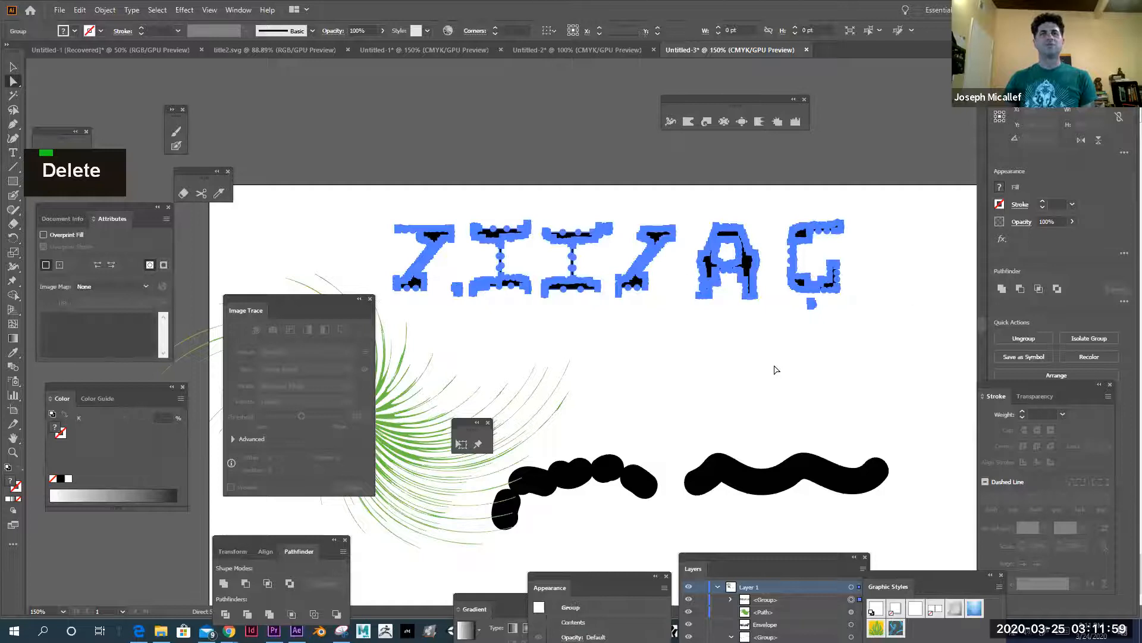
Inspect the first Z's traced path and move the whole lettering group slightly up and to the left.
click(452, 199)
double_click(435, 237)
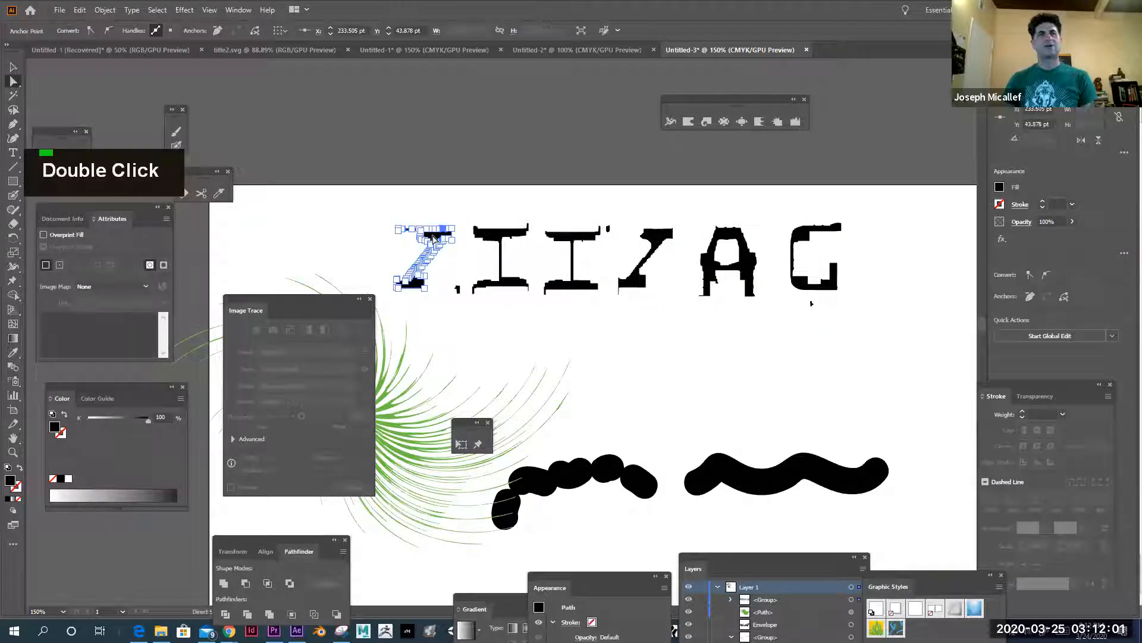
key(v)
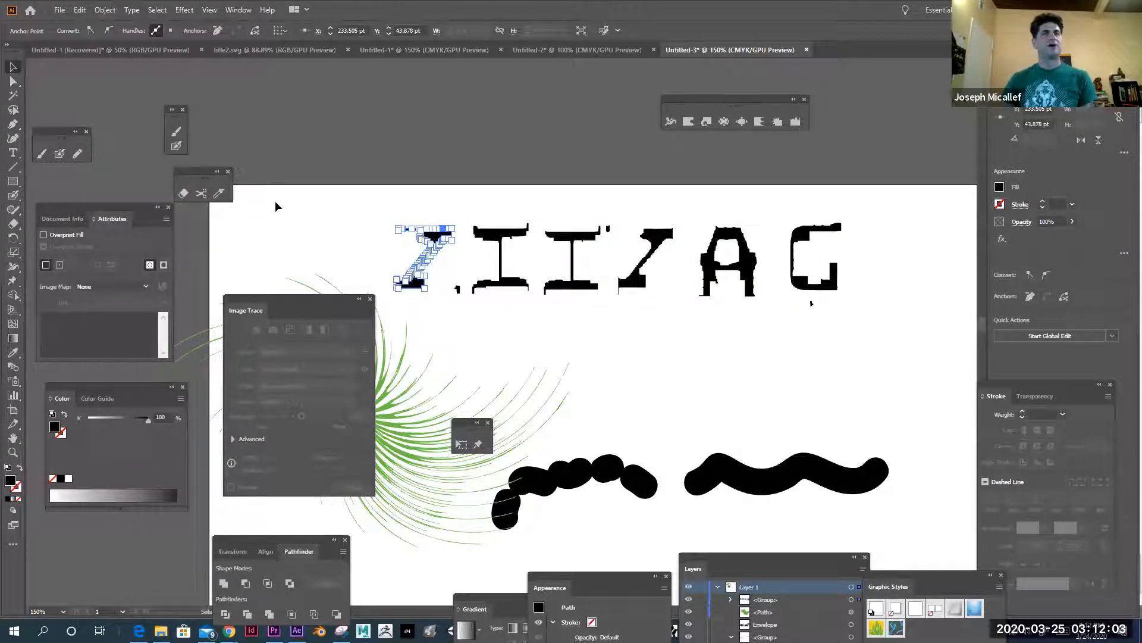
click(276, 207)
drag(435, 240, 360, 149)
click(670, 388)
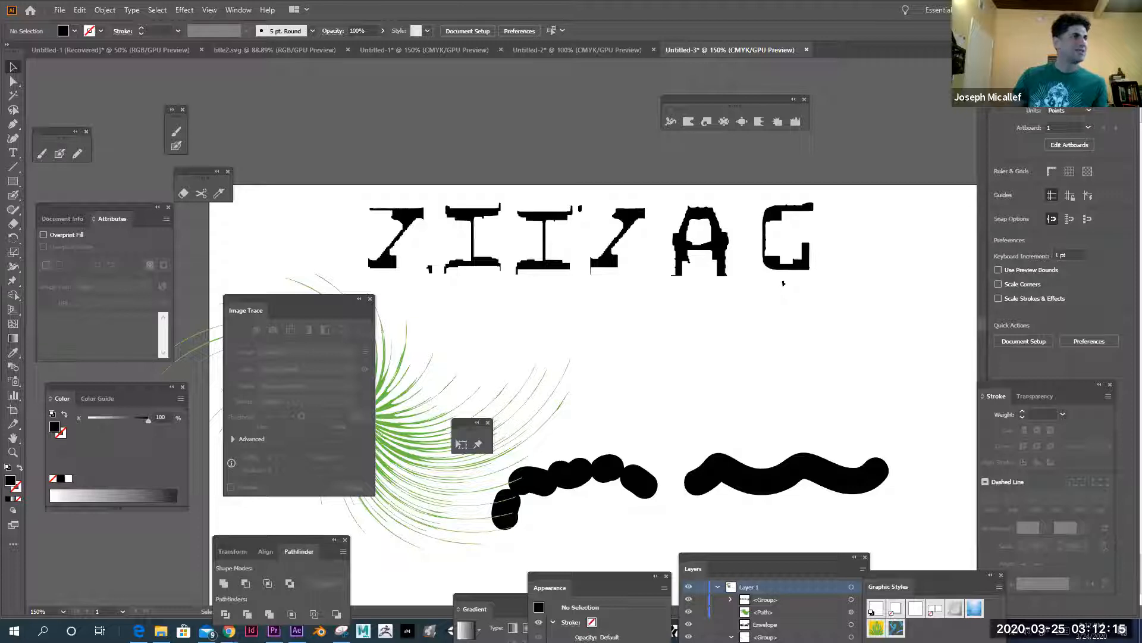
Display the list of available SVG filters.
click(184, 10)
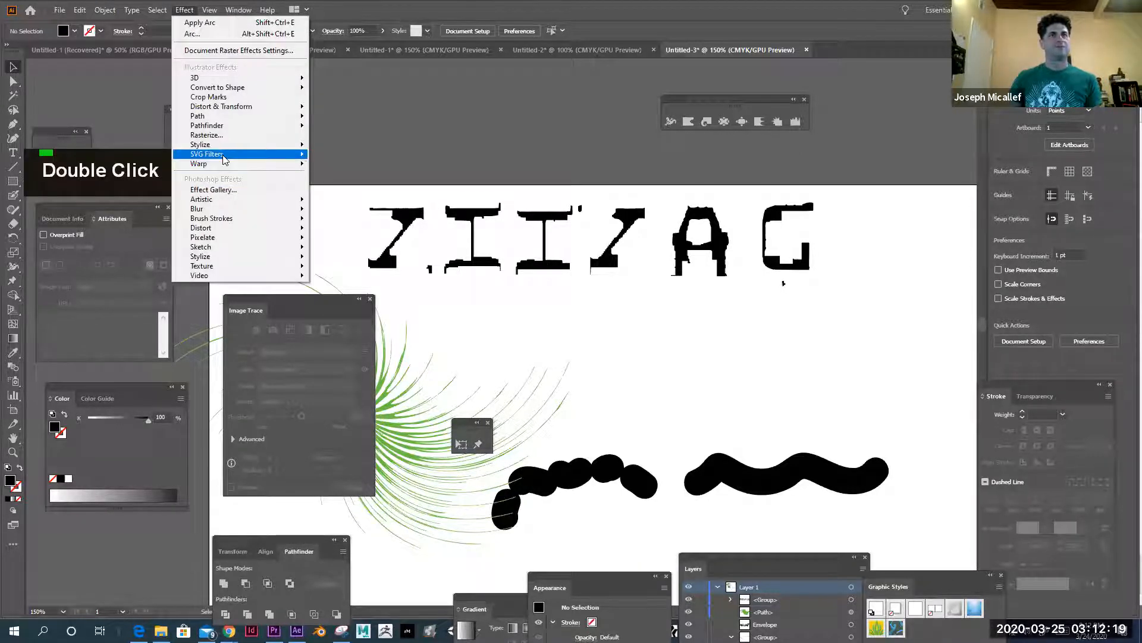
mouse_move(224, 157)
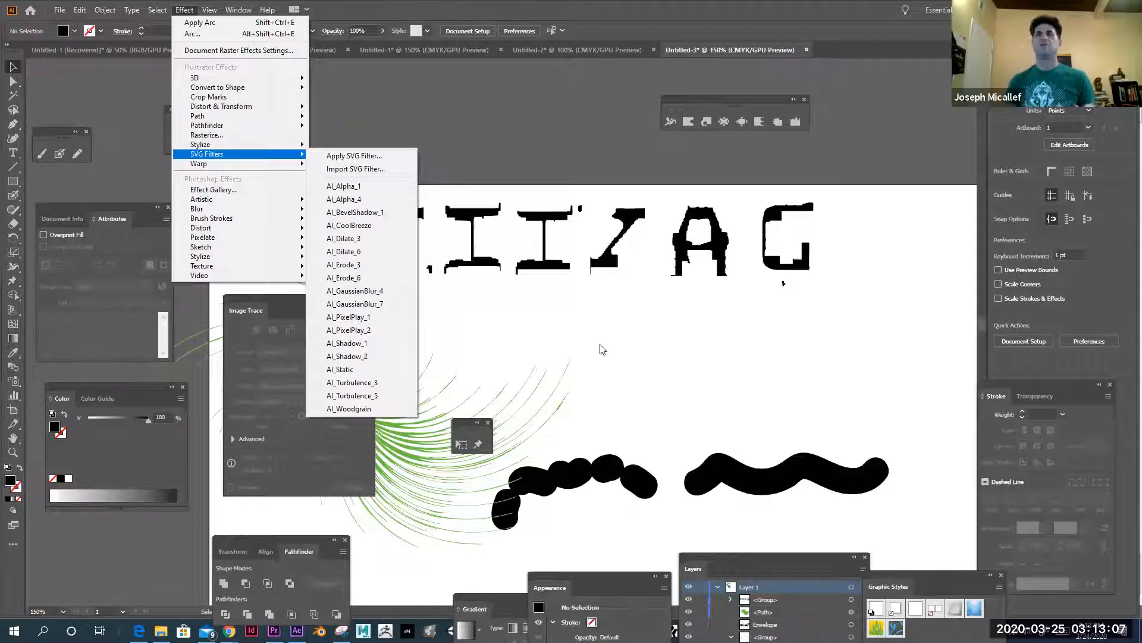
Select the traced lettering group and ungroup it into separate letter paths.
click(602, 273)
click(602, 273)
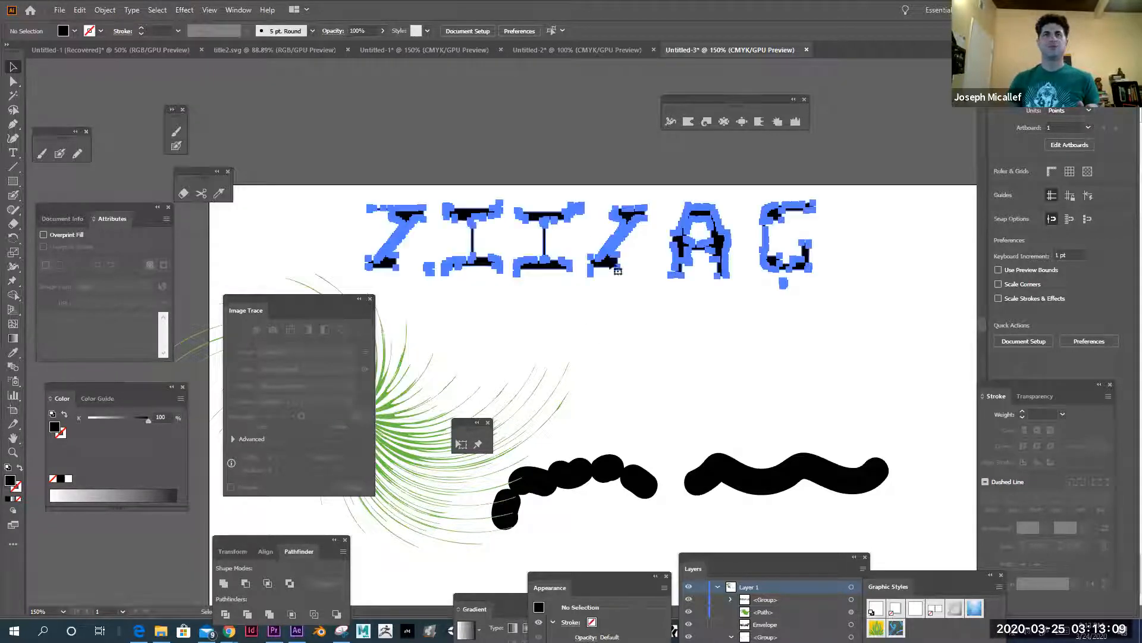
click(105, 10)
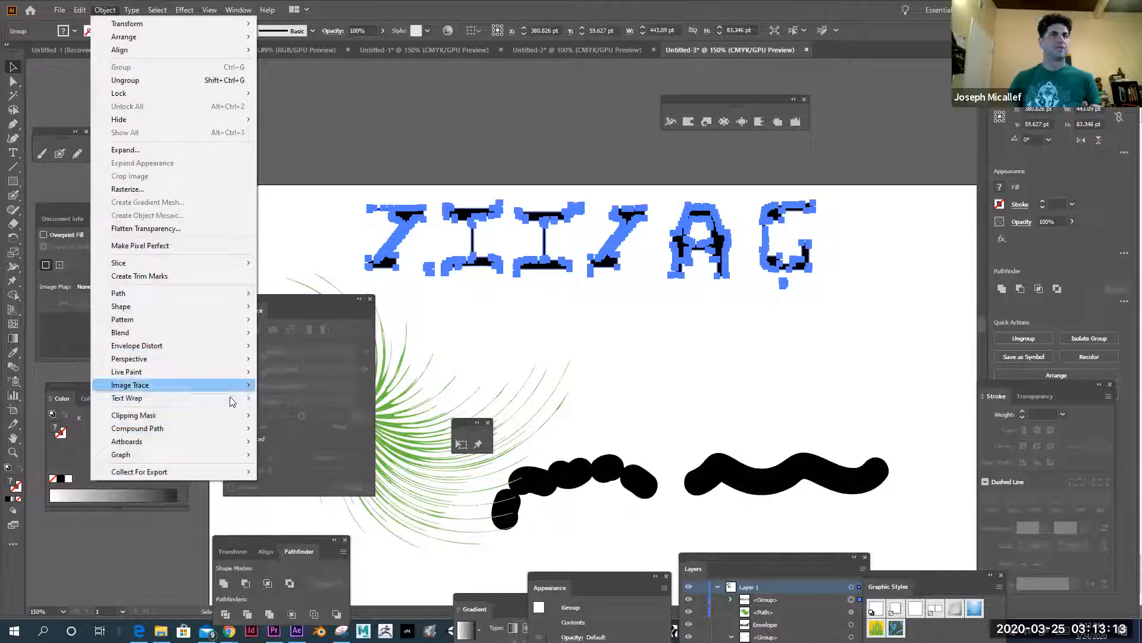
mouse_move(172, 417)
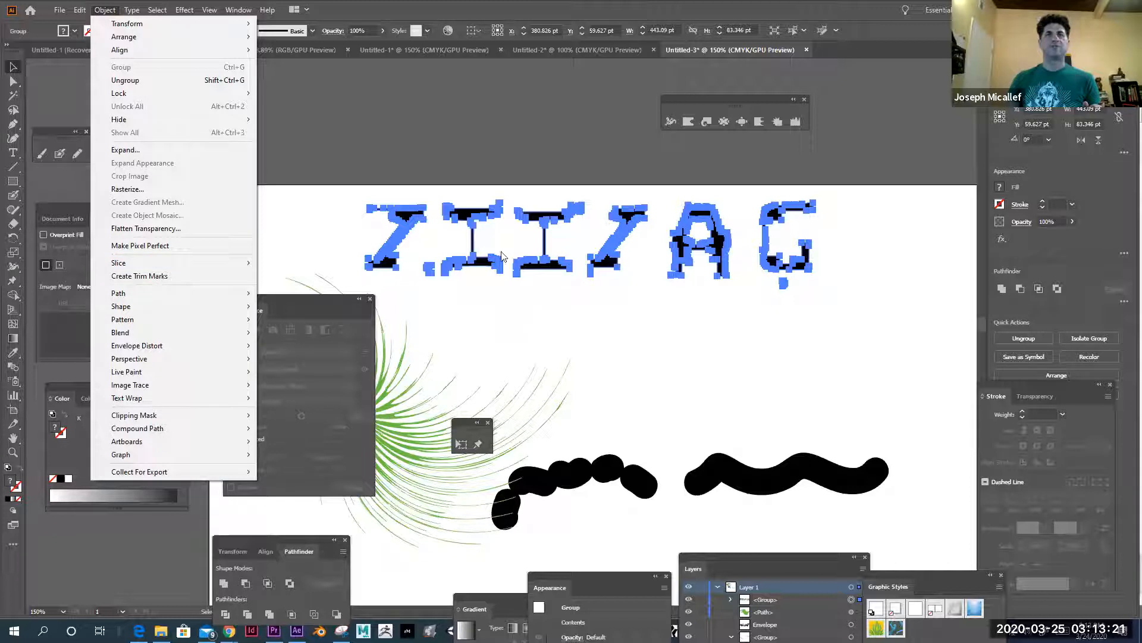
click(727, 327)
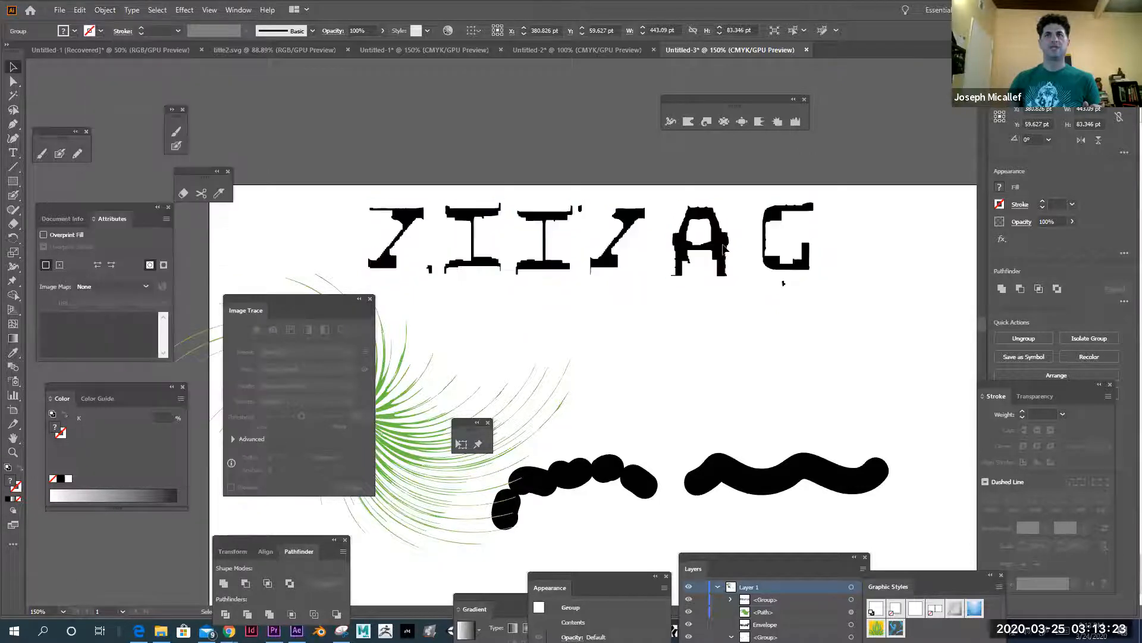
click(459, 281)
click(439, 229)
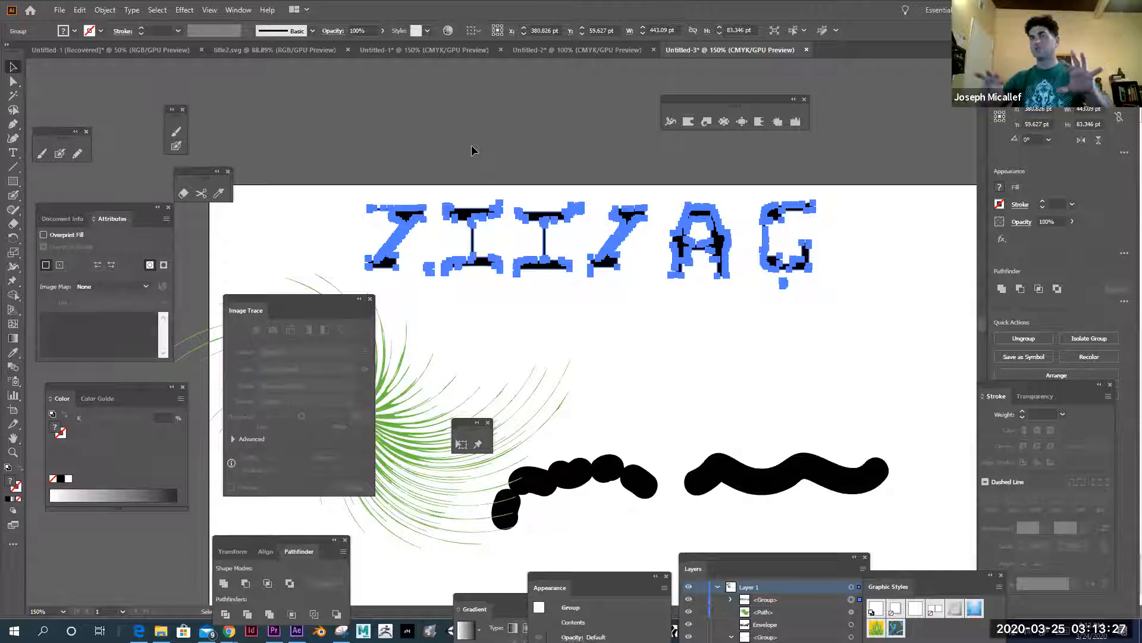
click(105, 9)
click(137, 82)
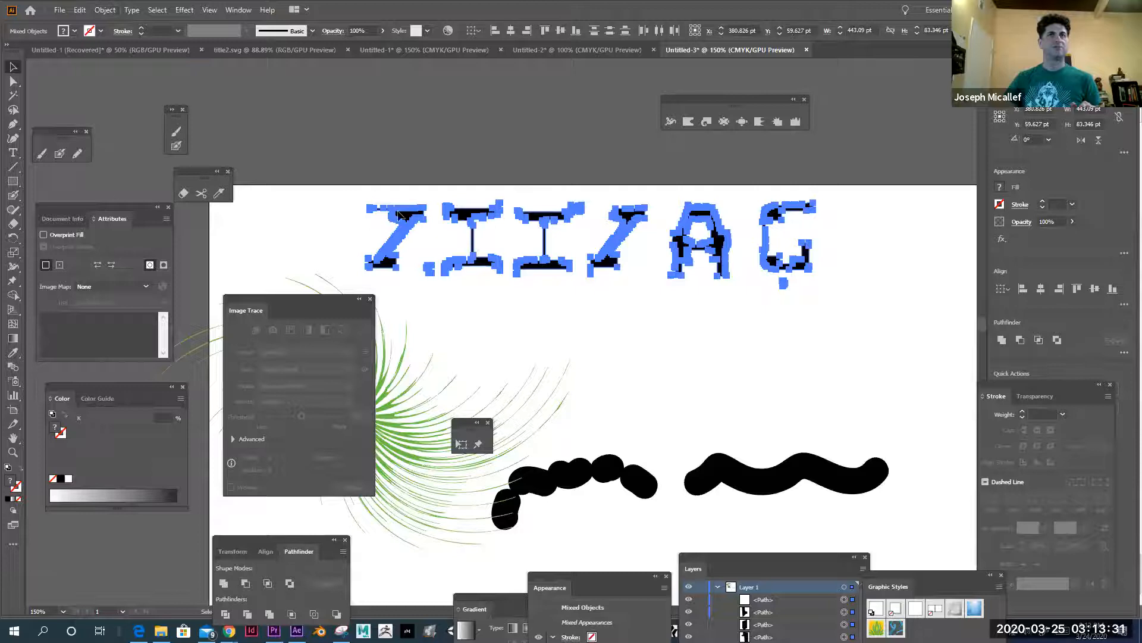
Select only the first Z, choose the fill color E0537C for it in the Color Picker, and deselect it.
click(296, 224)
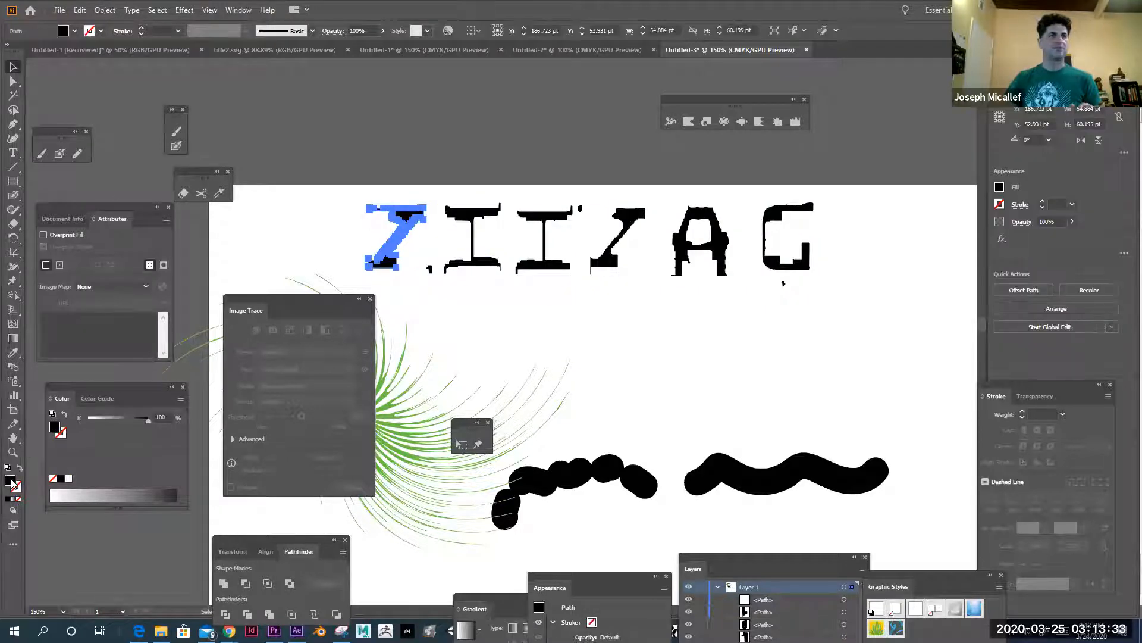
double_click(55, 427)
click(510, 253)
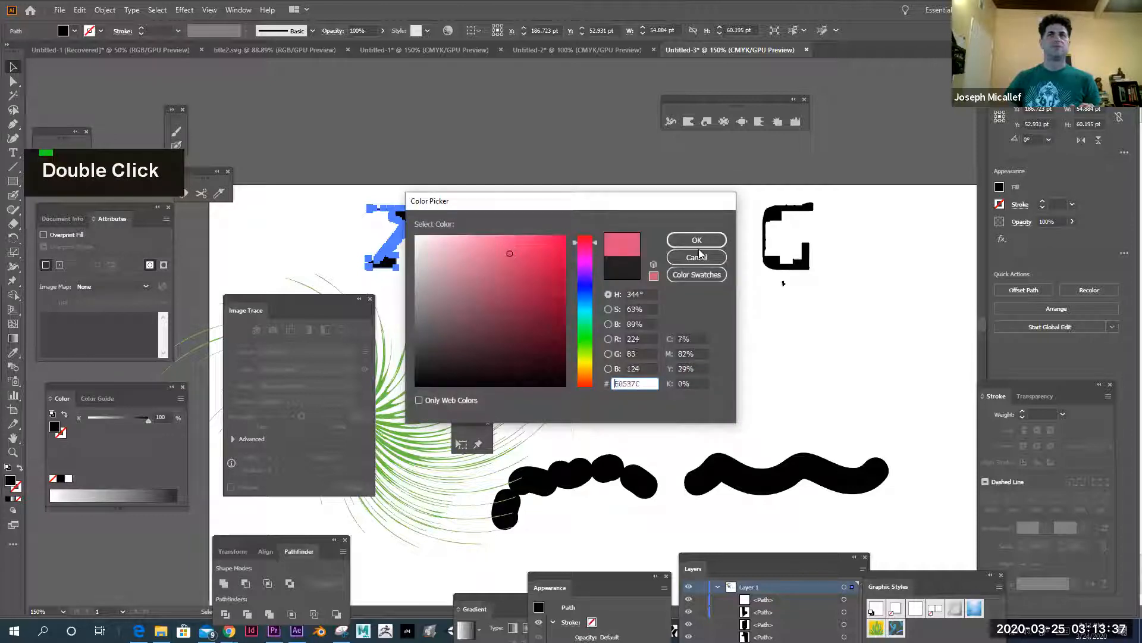
click(697, 240)
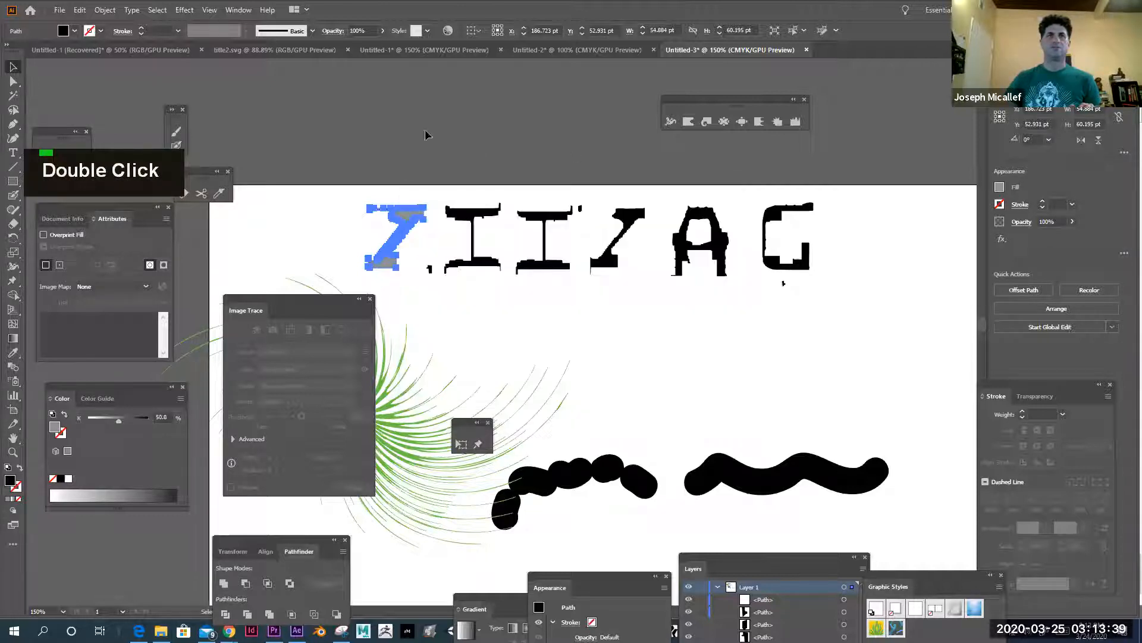
click(425, 135)
Move the individual letters closer together into a staggered, overlapping arrangement with alternating heights, leaving the small stray fragment in place.
drag(454, 224, 458, 246)
drag(476, 188, 492, 196)
click(567, 317)
drag(619, 238, 534, 249)
click(633, 239)
drag(695, 238, 589, 226)
drag(692, 282, 596, 305)
click(664, 355)
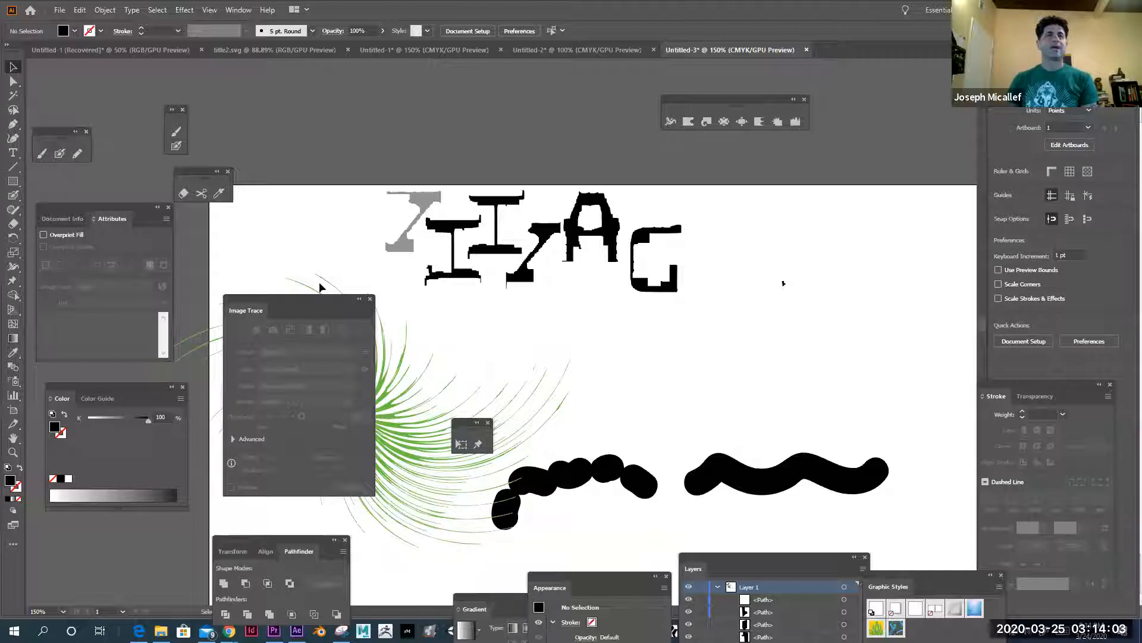
Move the Image Trace panel off the green swirl to below the Color panel, and shift the Pathfinder panel slightly down.
drag(158, 543, 121, 539)
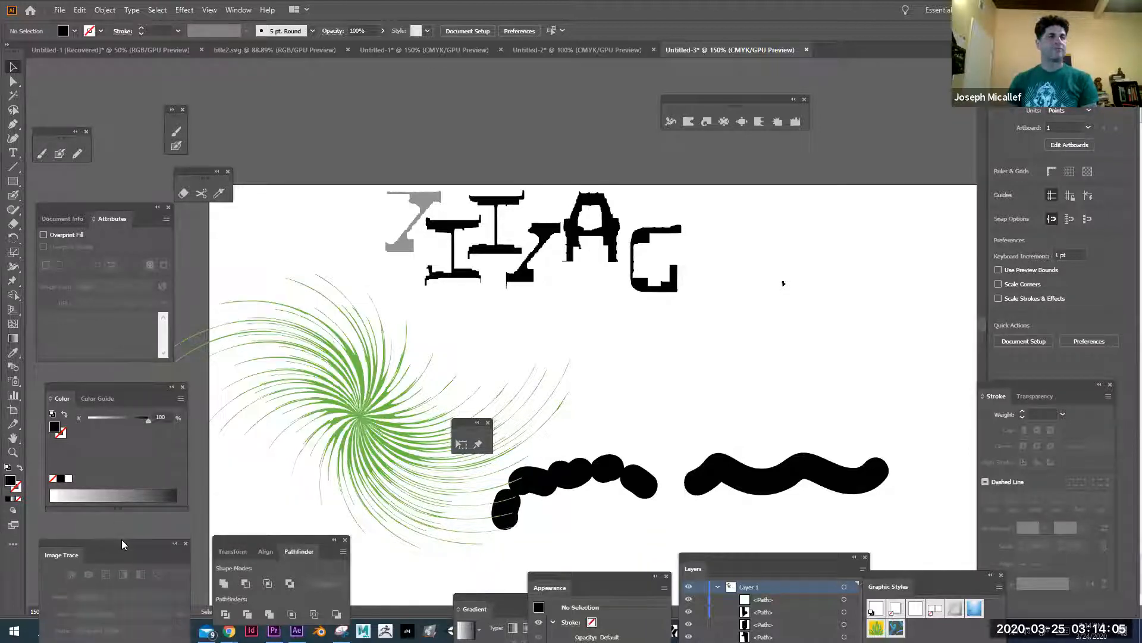
drag(259, 536, 248, 564)
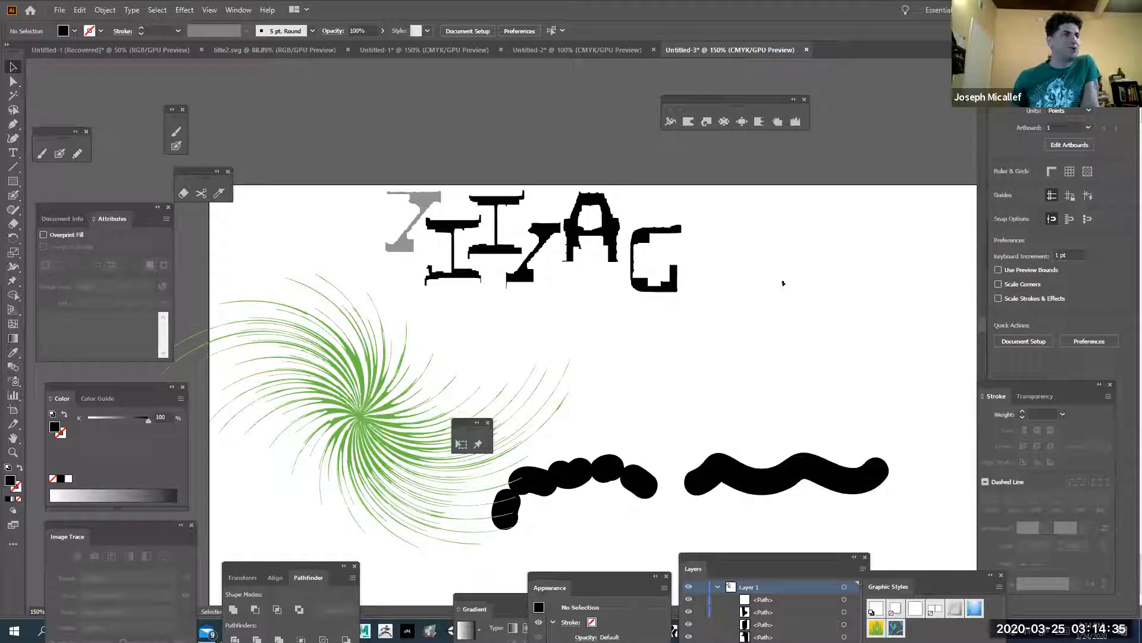
scroll(784, 283, up, 1)
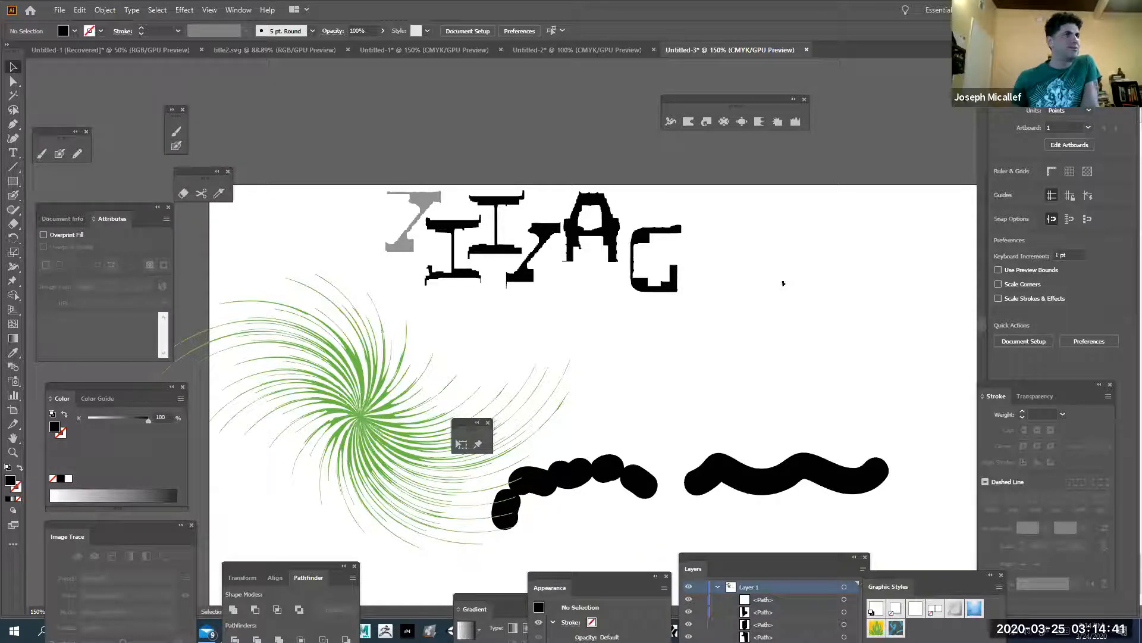
scroll(783, 283, up, 1)
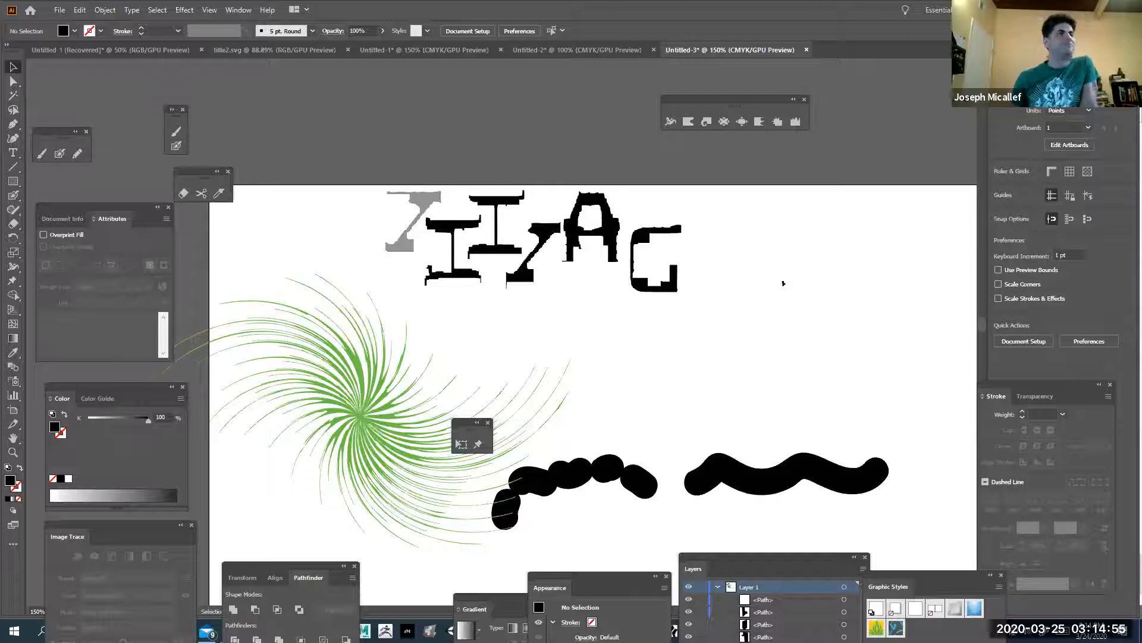
scroll(783, 284, up, 1)
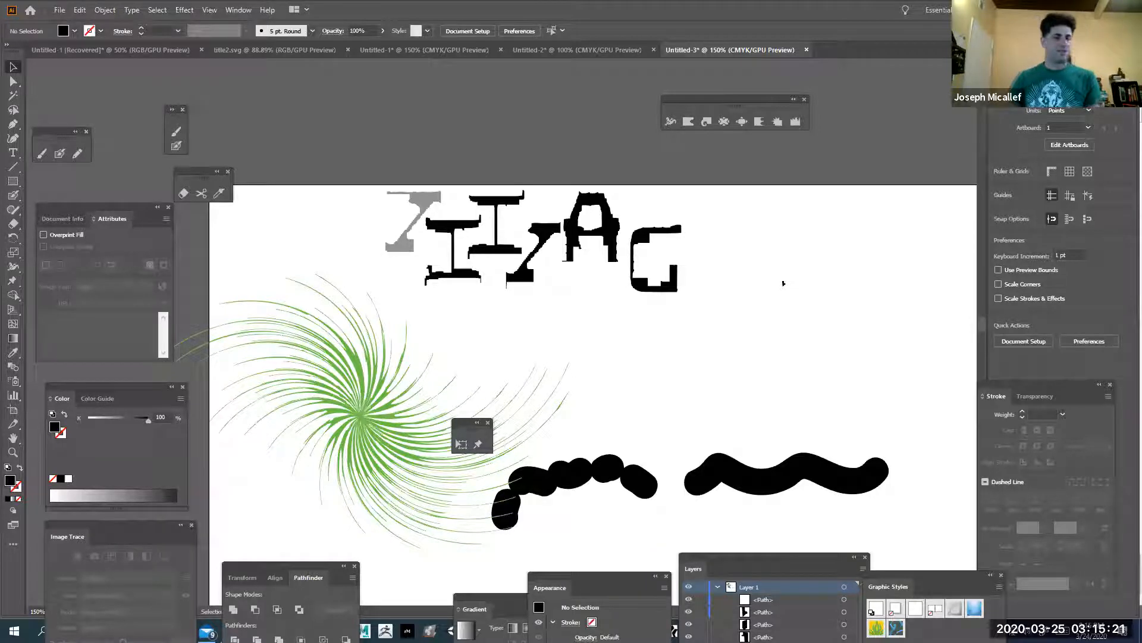
text(do you have )
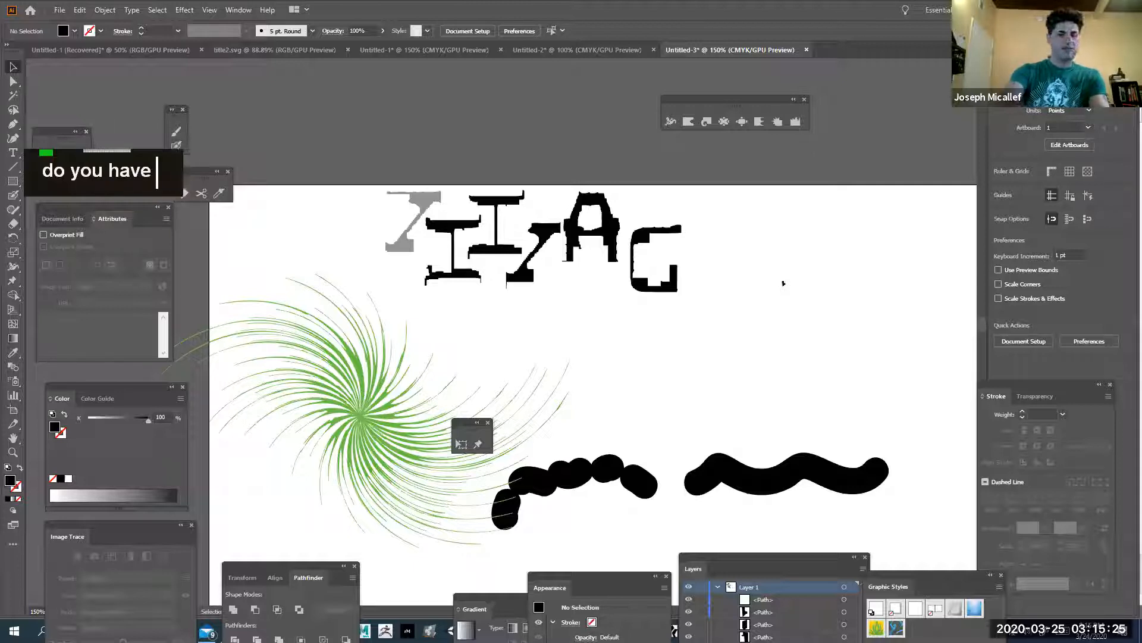
text(skektc)
key(BackSpace)
key(BackSpace)
key(BackSpace)
text(tch)
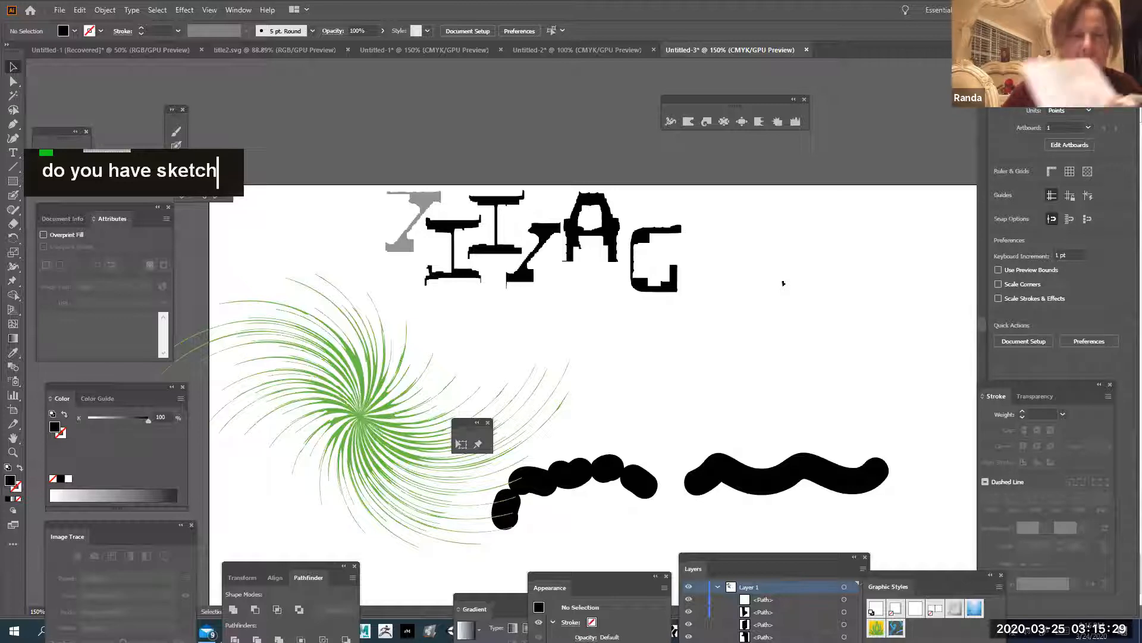
text(e)
key(Return)
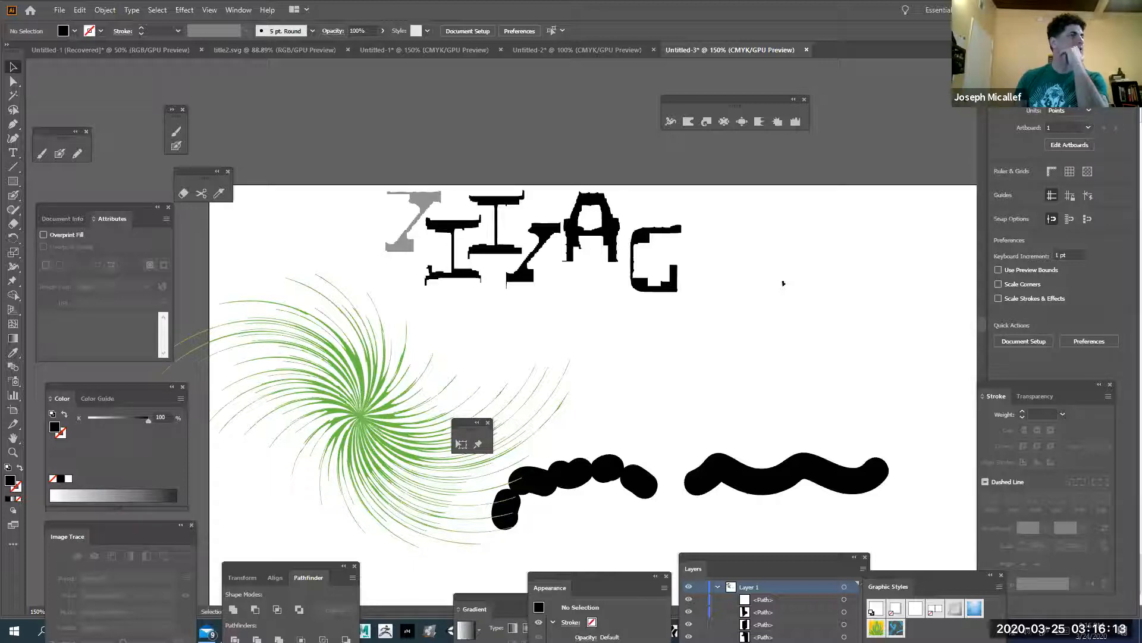
double_click(783, 283)
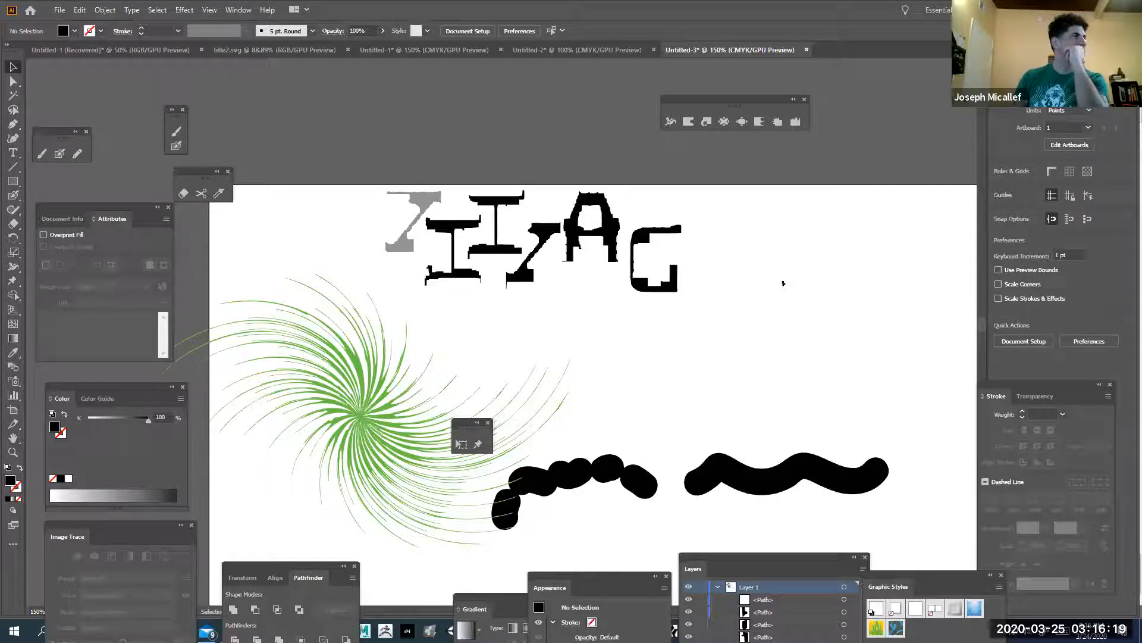
double_click(783, 283)
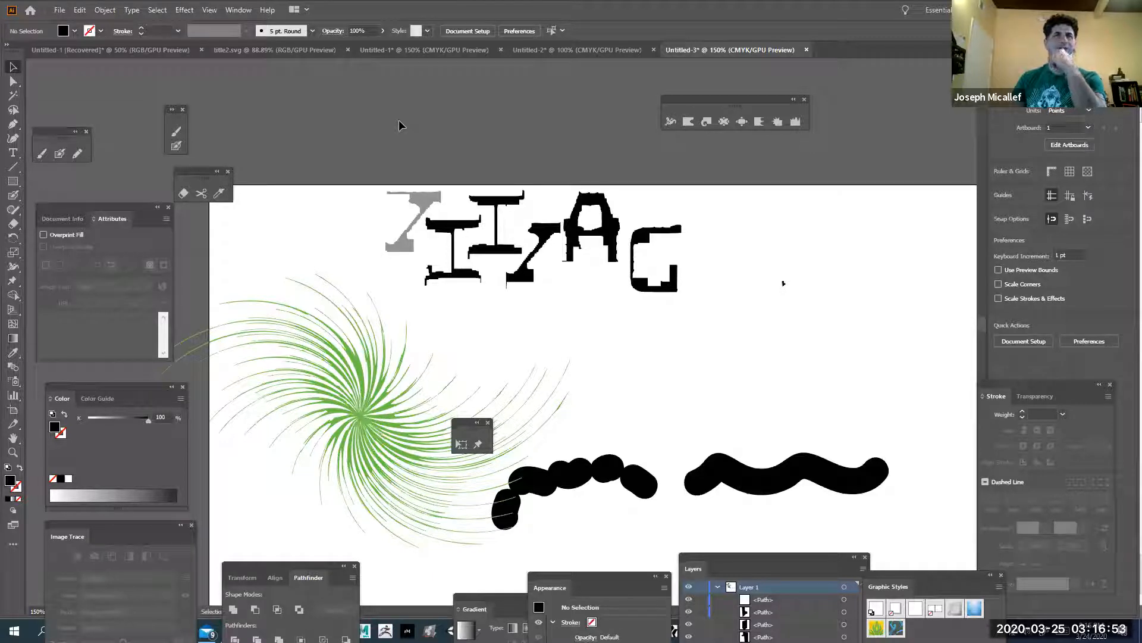
scroll(399, 119, down, 1)
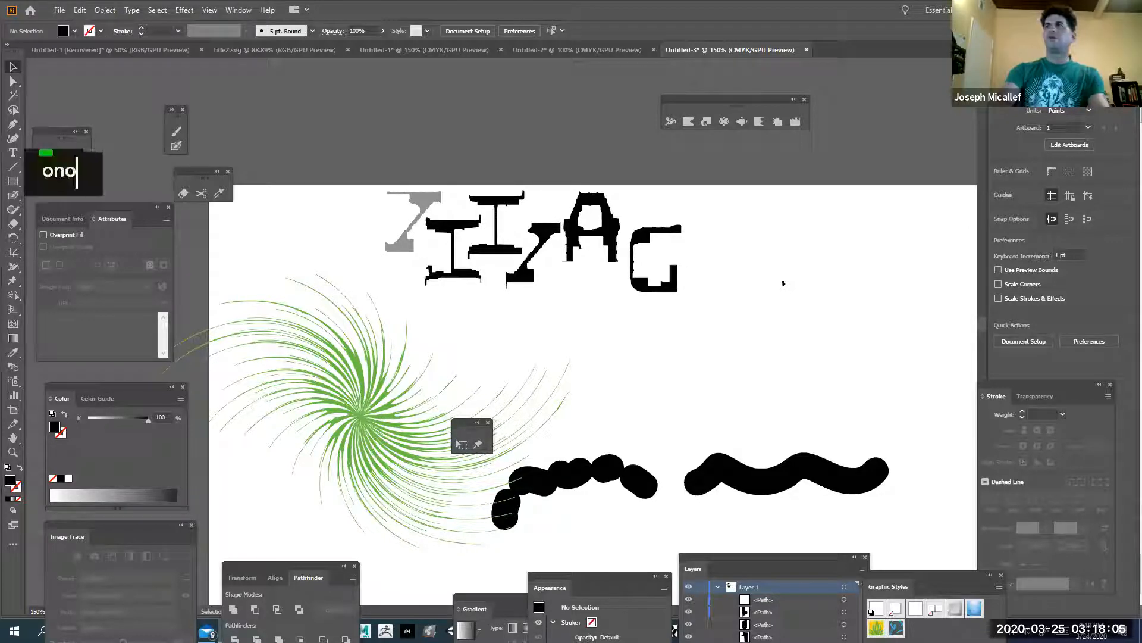
key(Return)
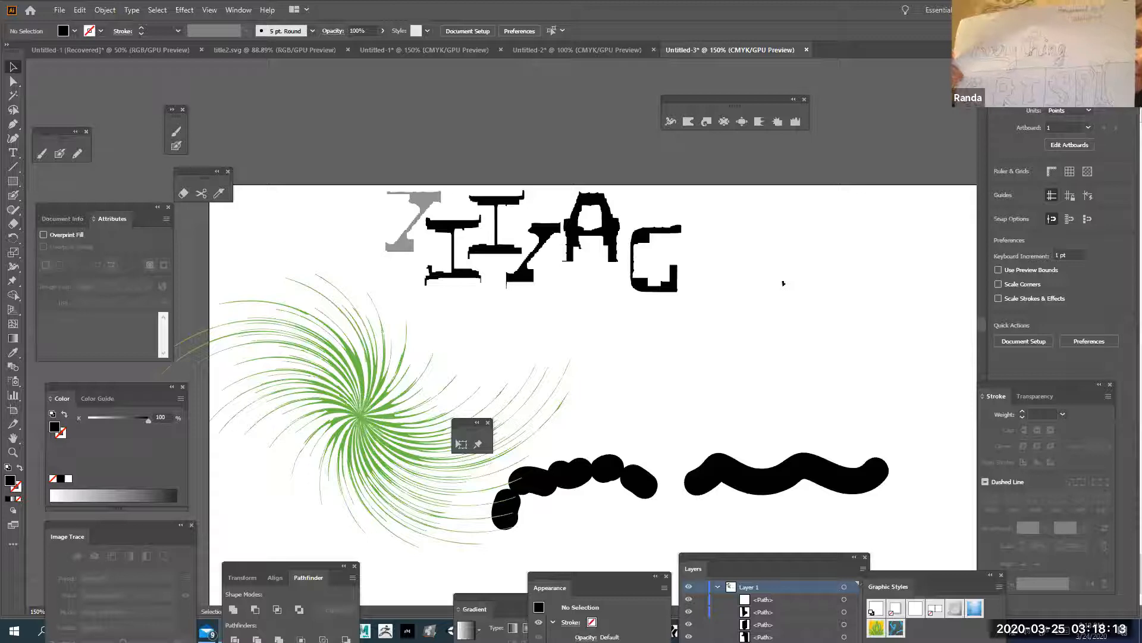
scroll(783, 283, down, 1)
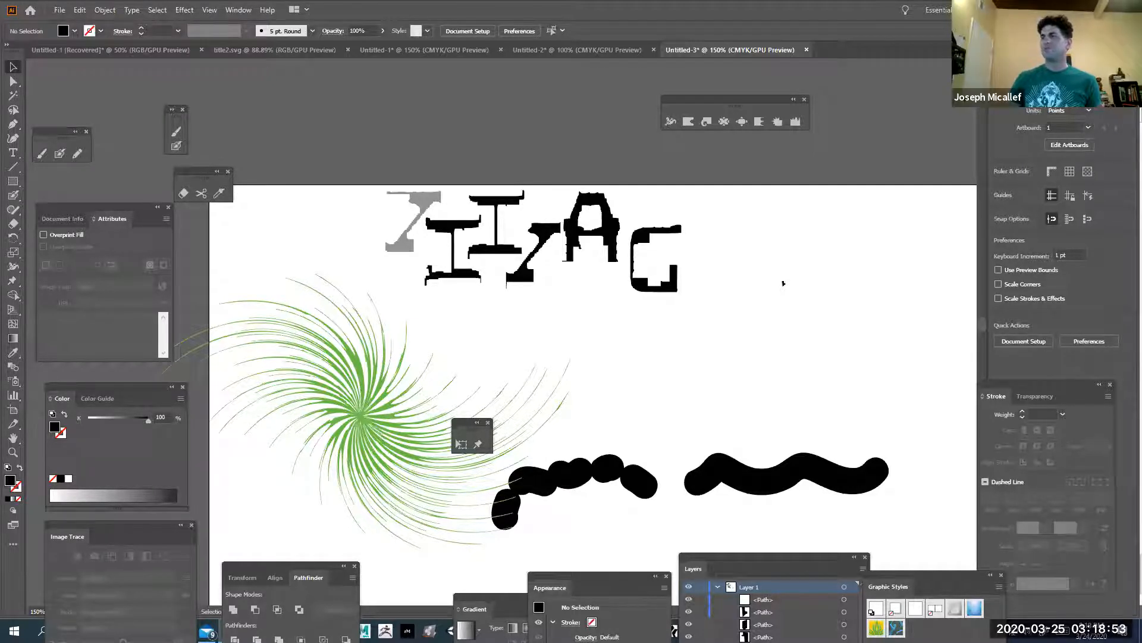
scroll(783, 283, down, 1)
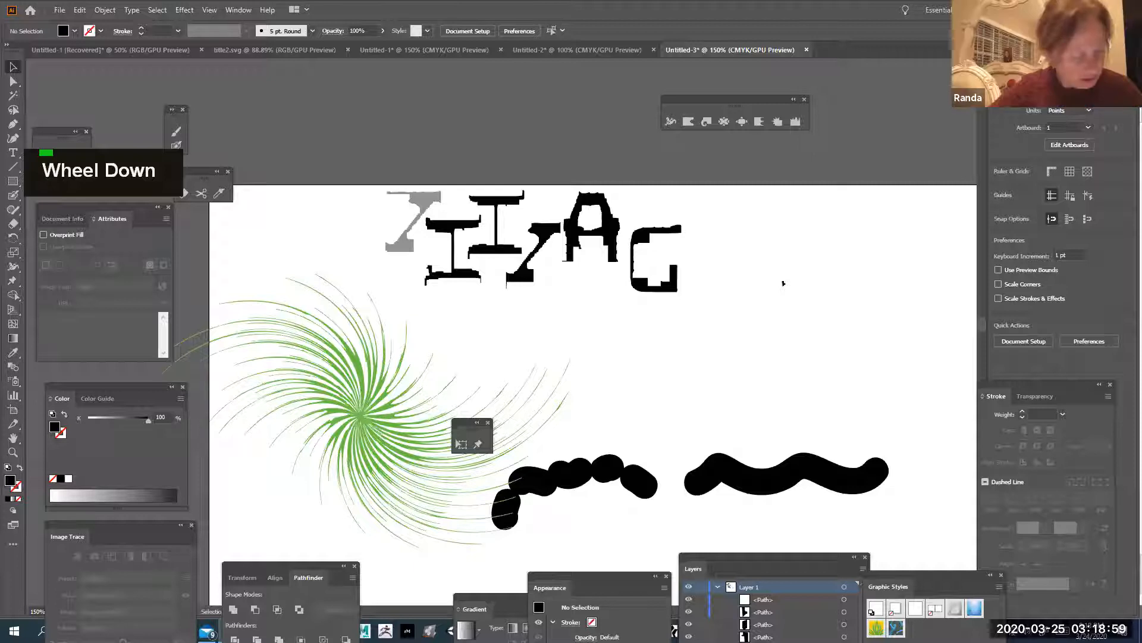
scroll(783, 283, up, 1)
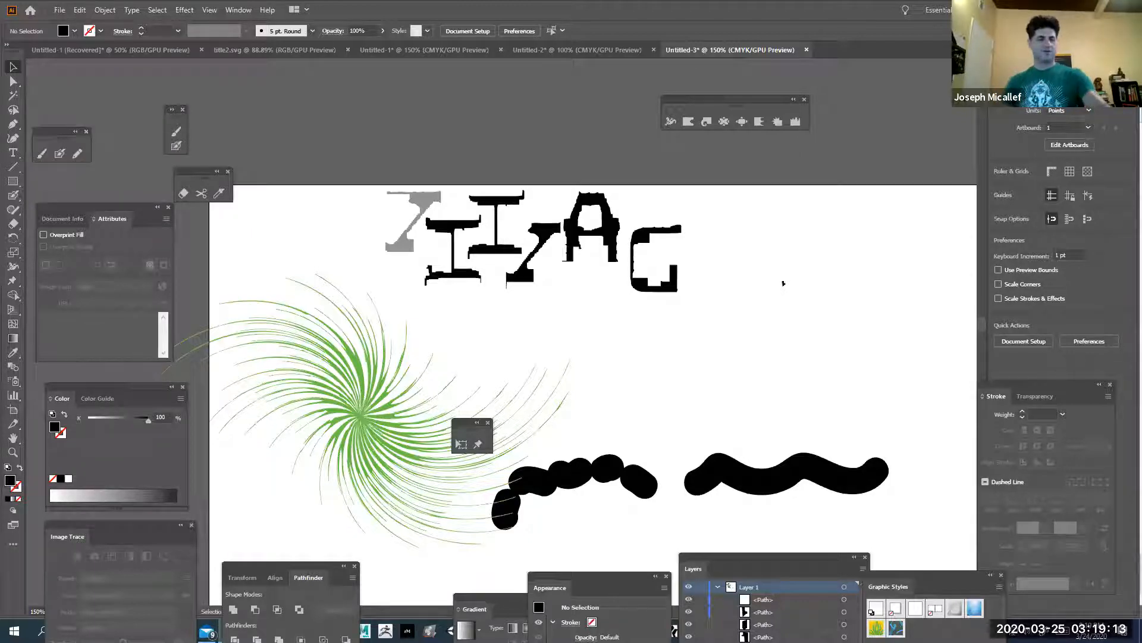
key(ctrl)
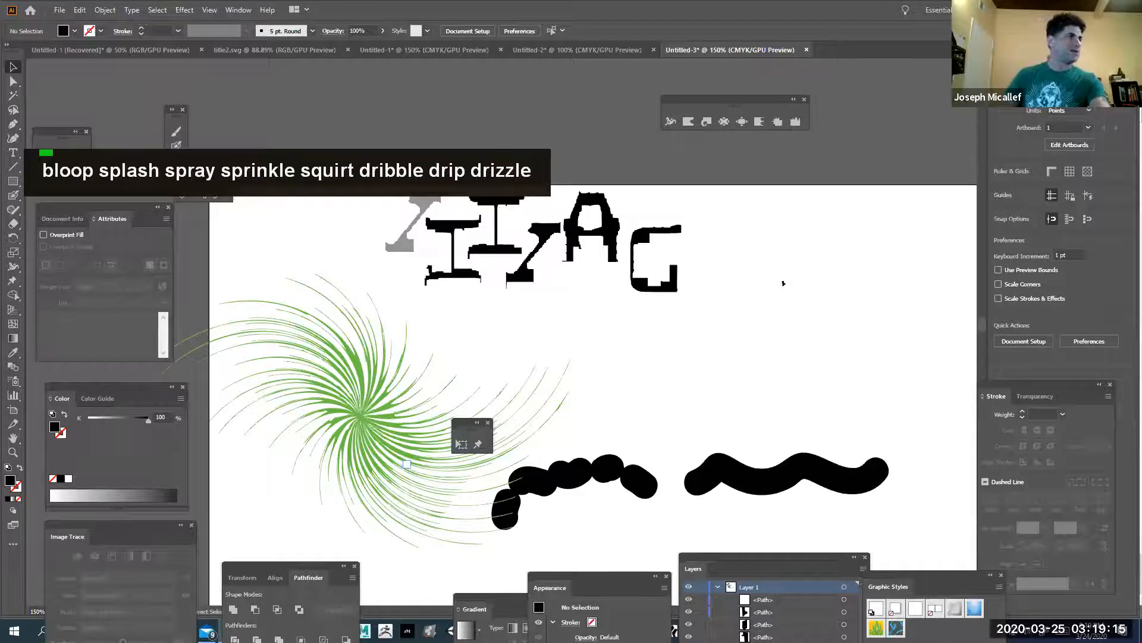
text(wate)
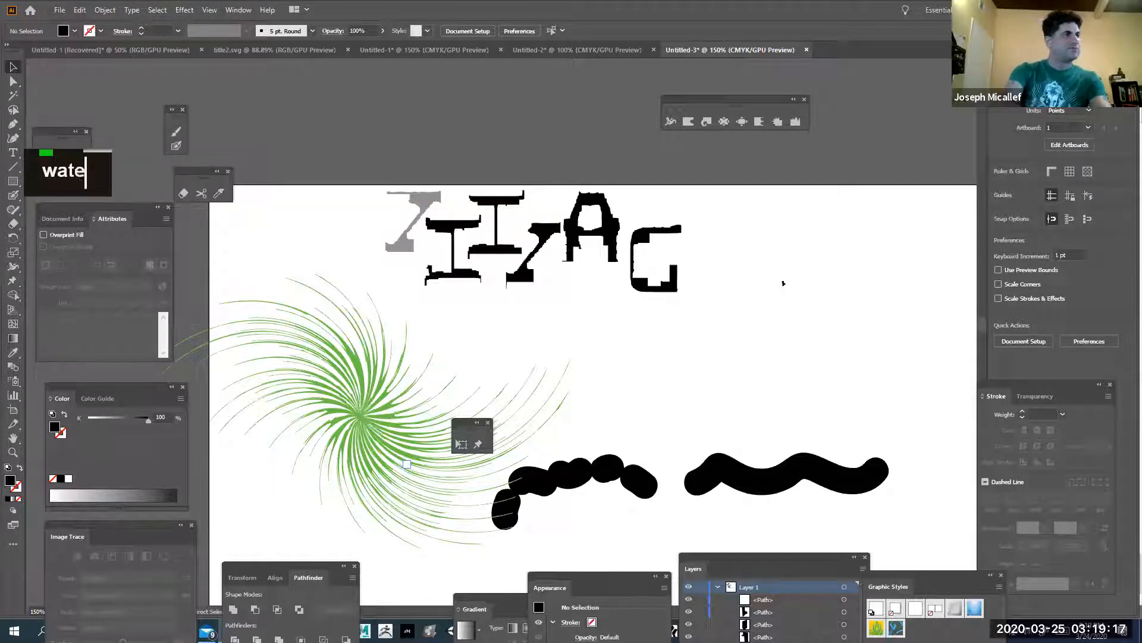
text(r soungs)
key(BackSpace)
key(BackSpace)
text(ds:)
key(Return)
text(bloop-splash-spray-sprinkle-squirt-dribble-drip-drizzle)
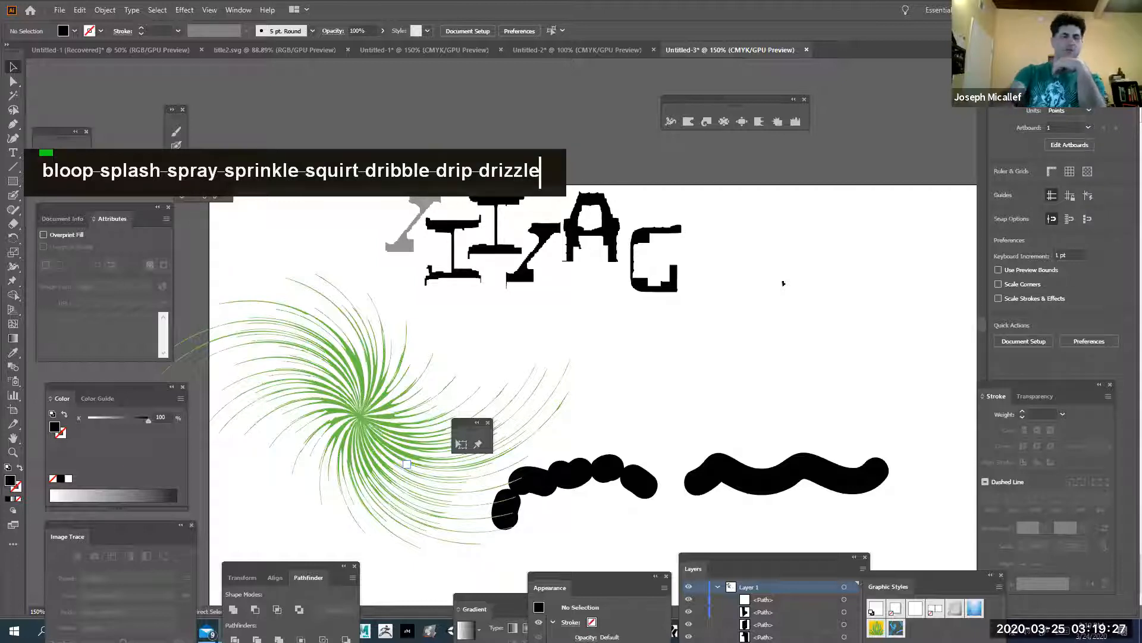
key(Return)
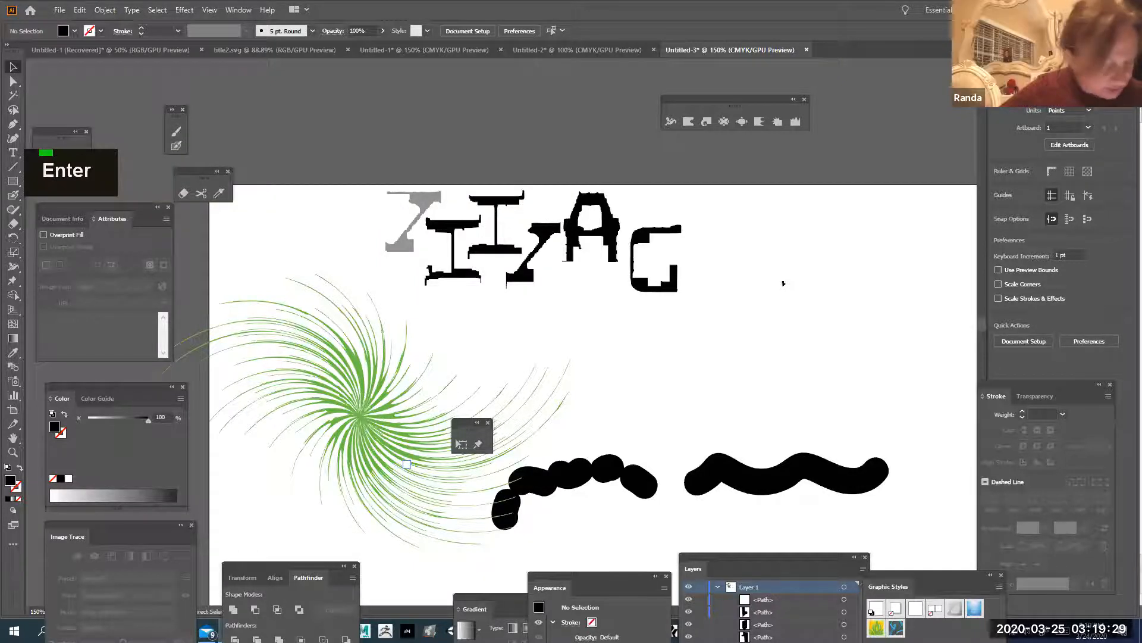
scroll(783, 283, up, 1)
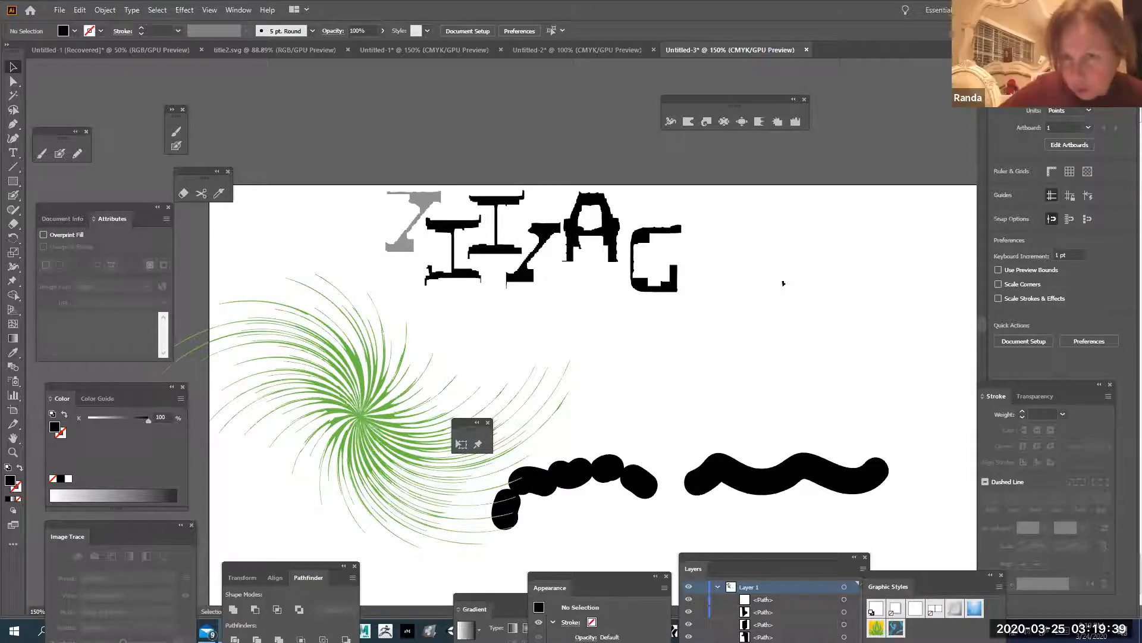
key(ctrl)
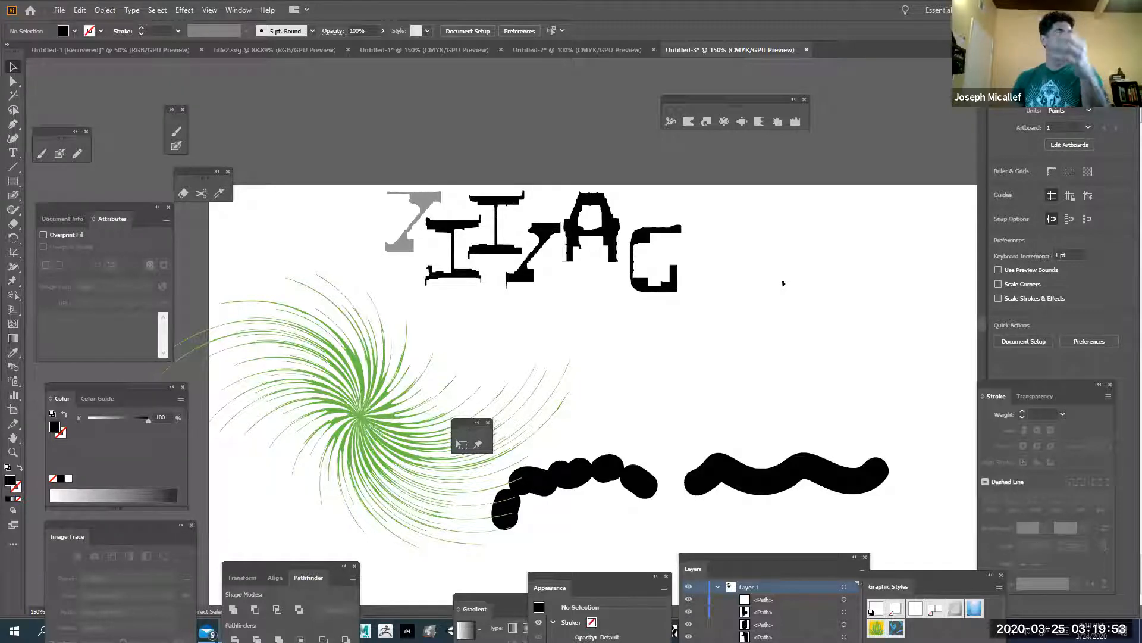
text(vocal sso)
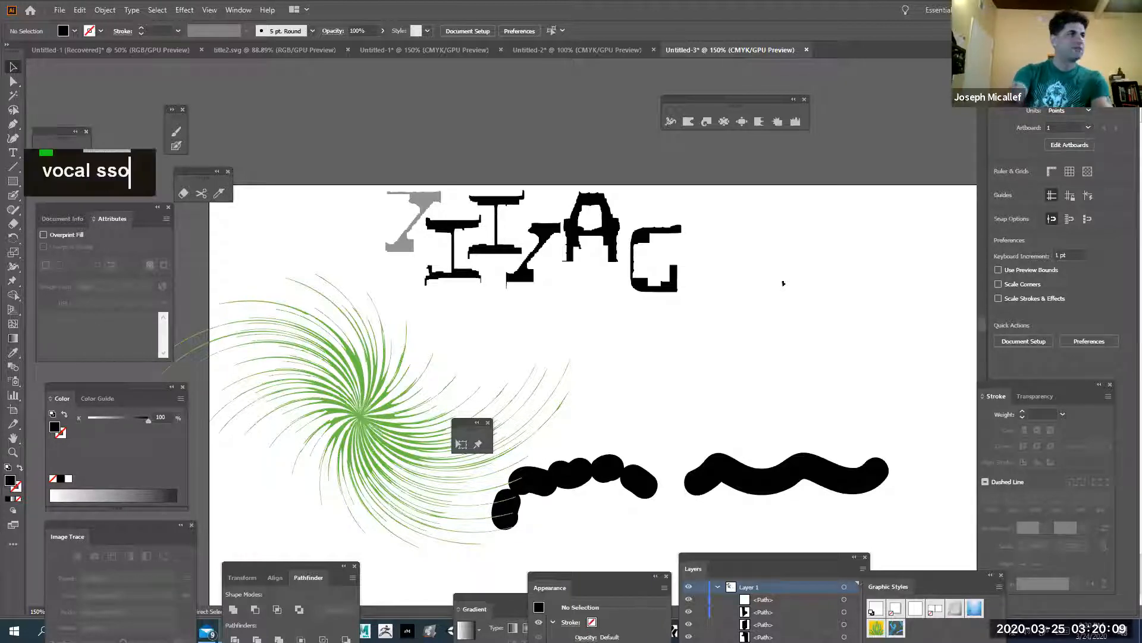
key(BackSpace)
key(BackSpace)
key(BackSpace)
key(BackSpace)
key(BackSpace)
key(BackSpace)
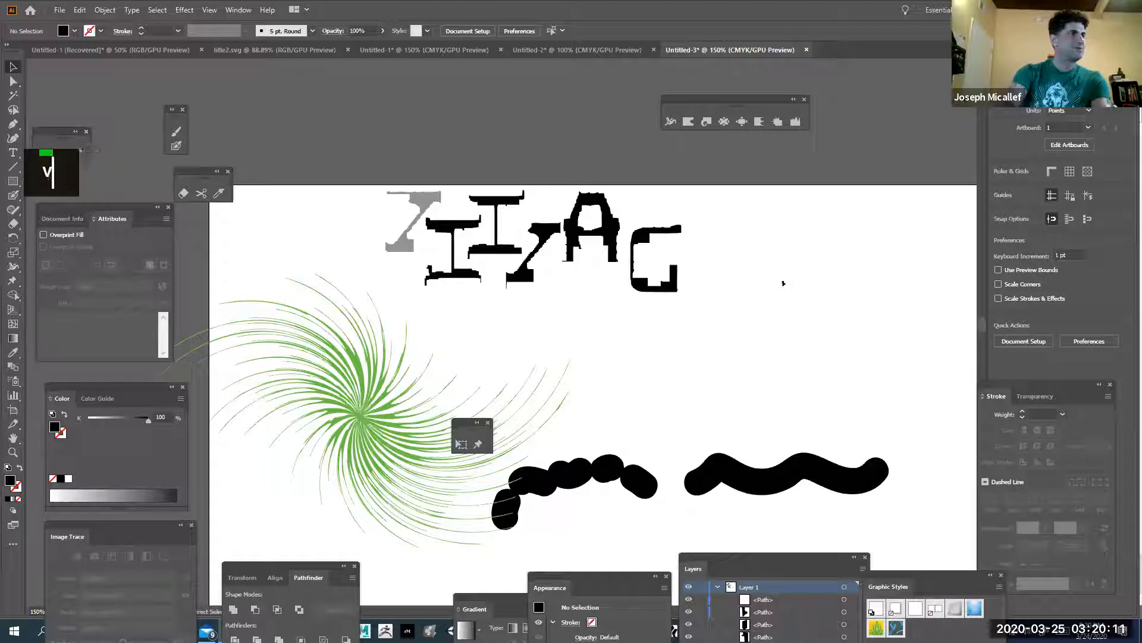
text(giggle growl grunt gurgle mumble murmur bawl belch chatter blurt)
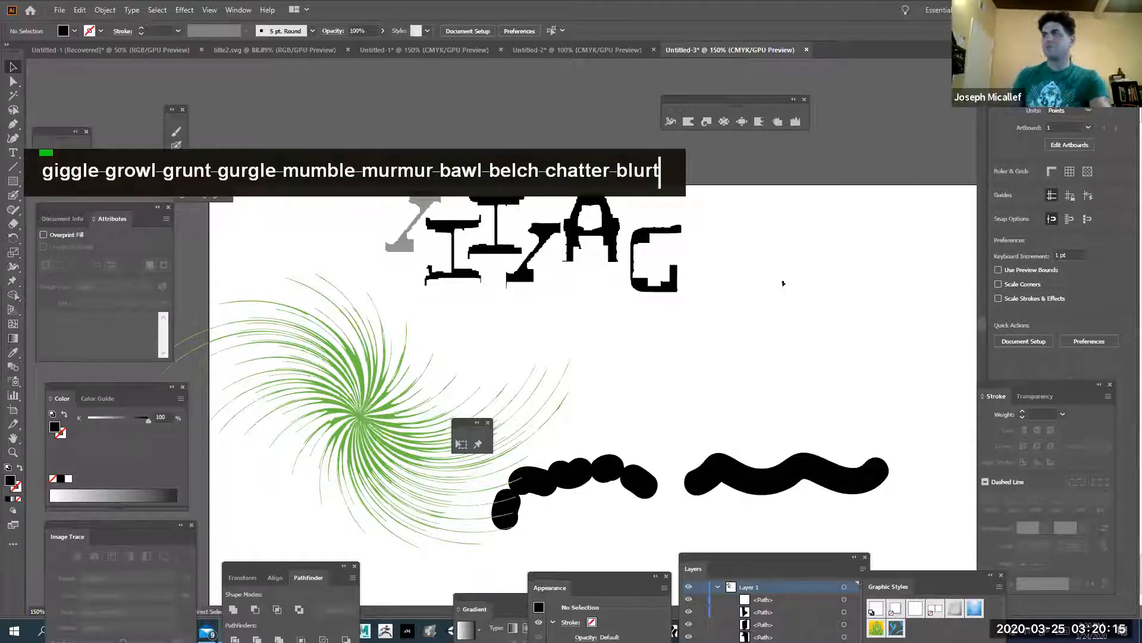
scroll(783, 284, down, 1)
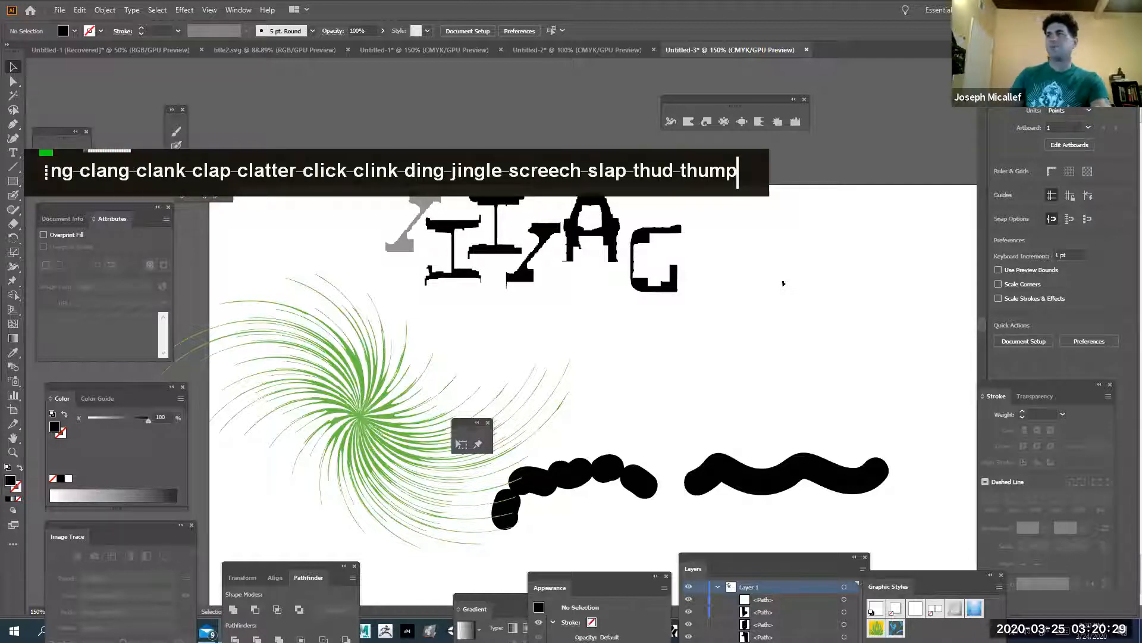
scroll(783, 284, down, 1)
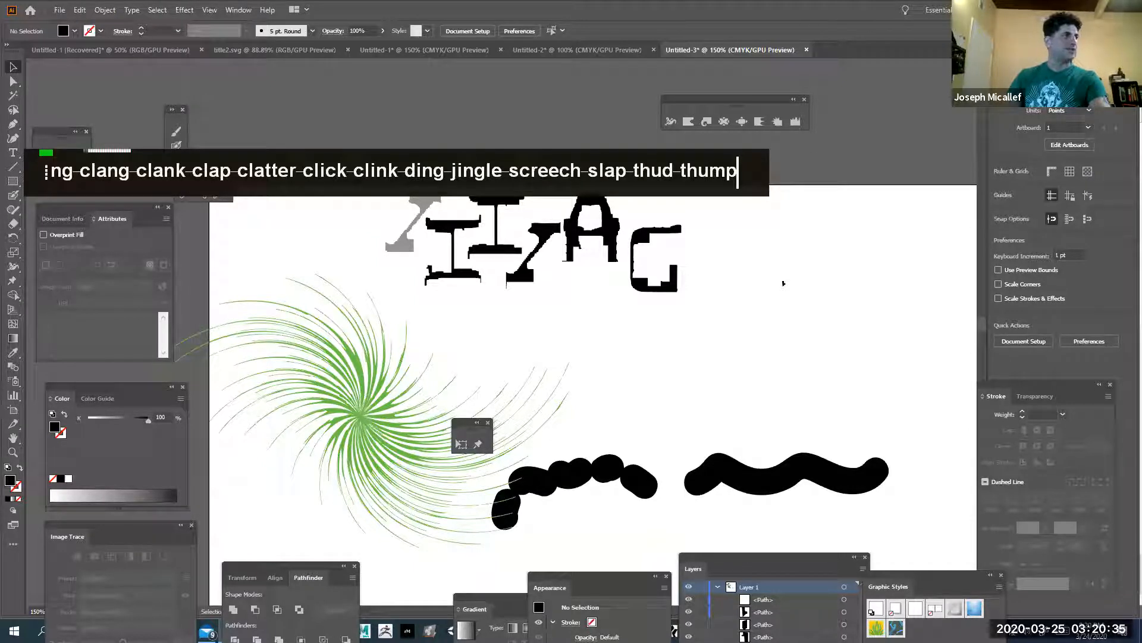
key(Return)
key(Return)
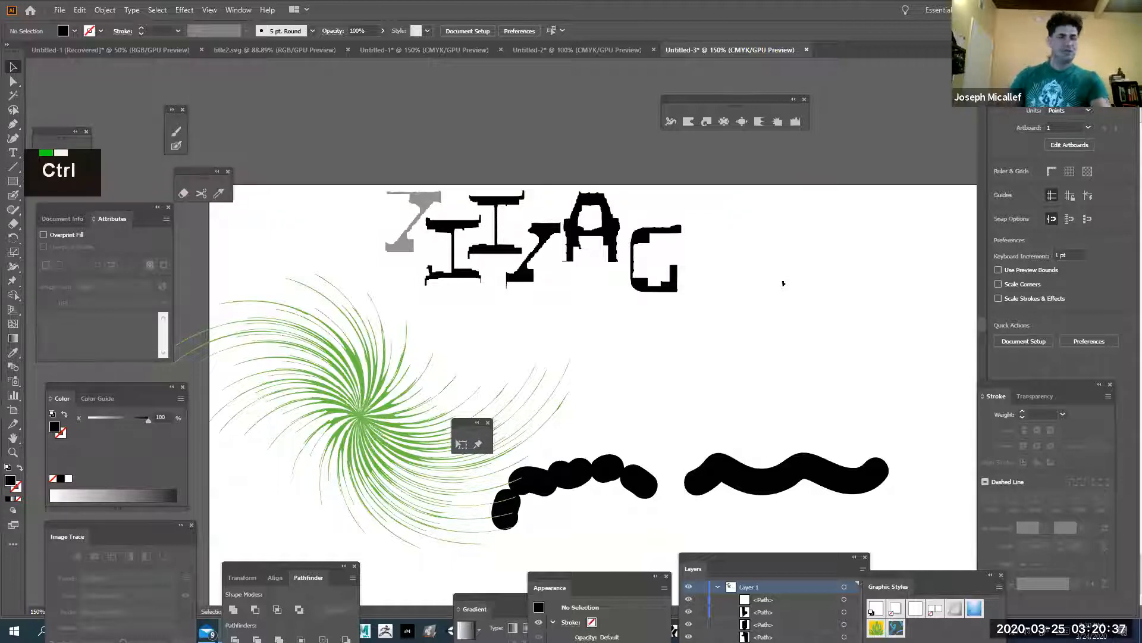
key(ctrl+v)
scroll(783, 283, down, 1)
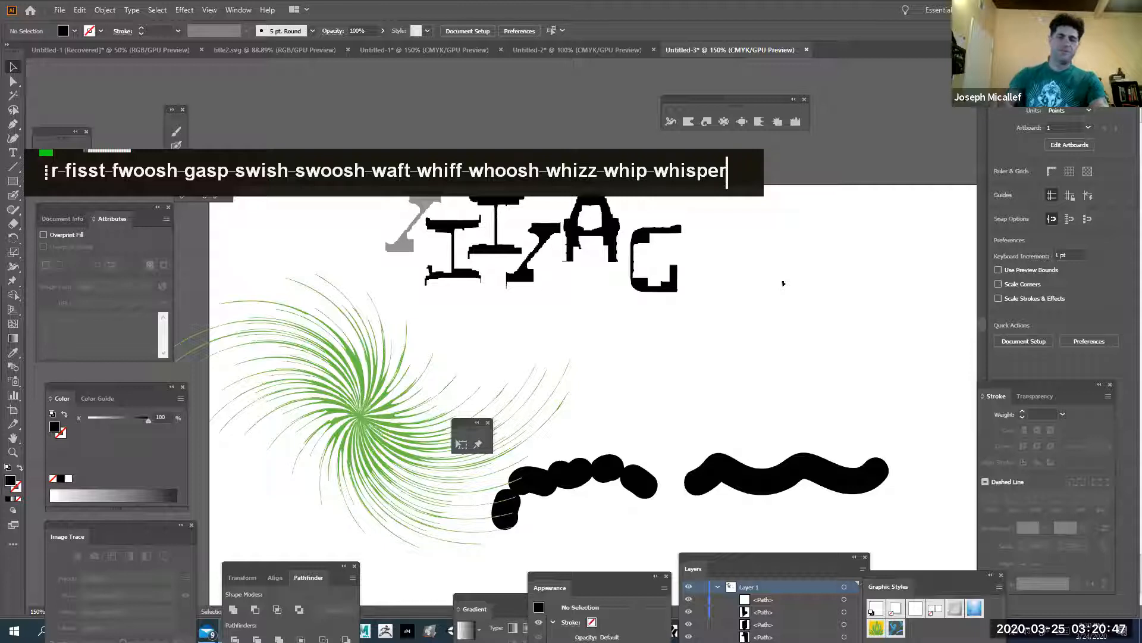
key(Return)
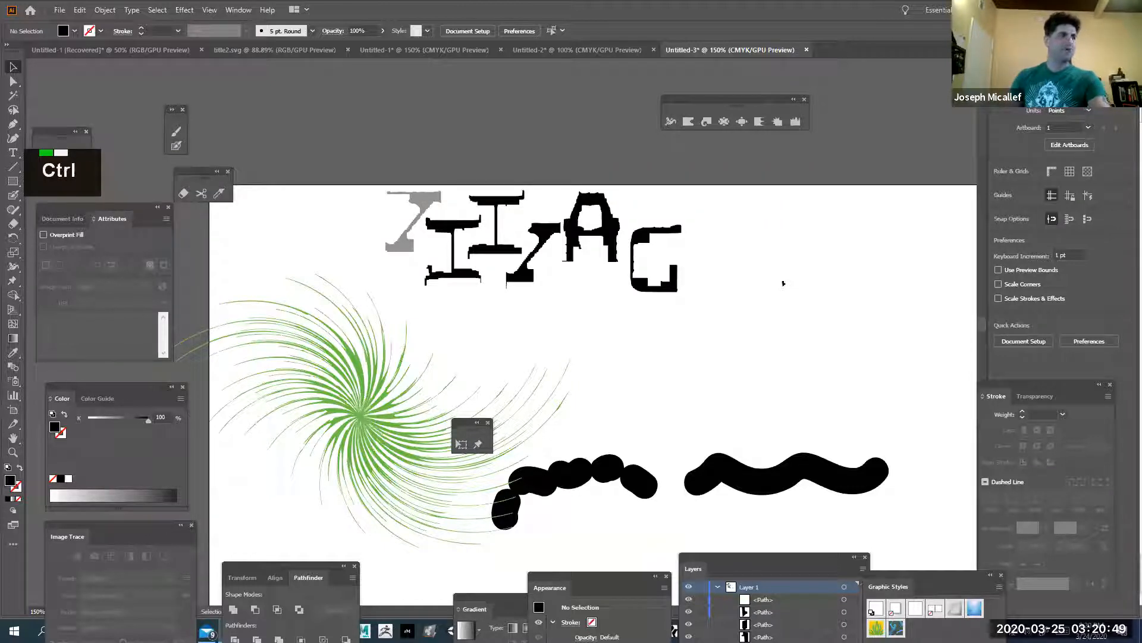
key(ctrl+v)
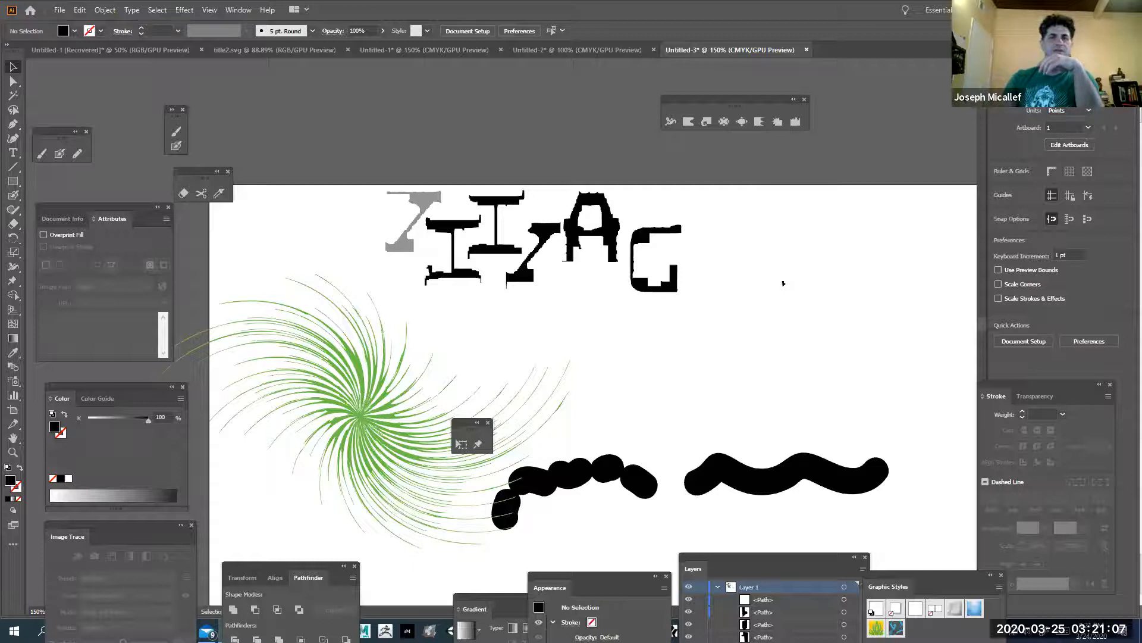
Move the Gradient panel up over the green swirl, and switch to CamShop to show the live sketchbook view.
drag(386, 416, 326, 262)
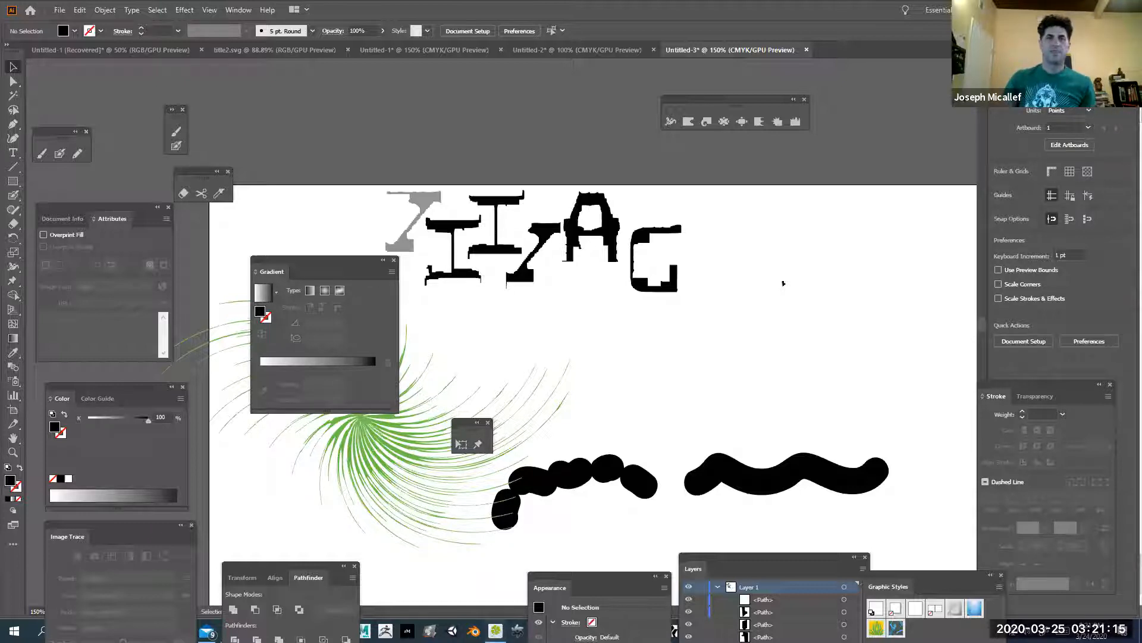
key(alt+Tab)
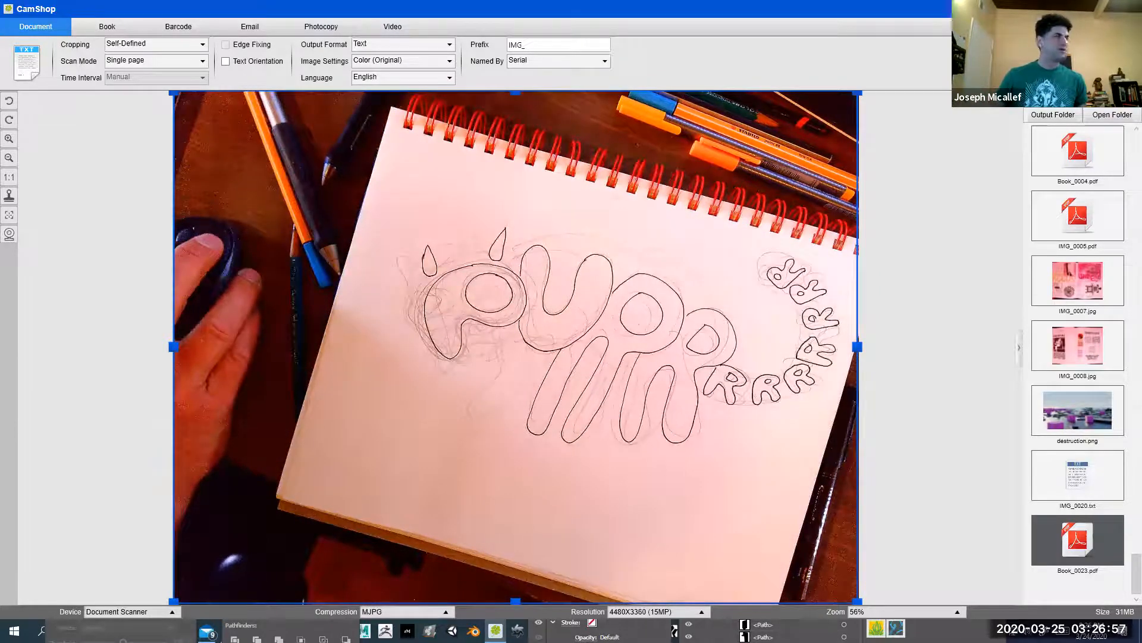
Switch to Discord, enlarge the lettering sketch posted in the general channel and copy its image preview.
key(alt+Tab)
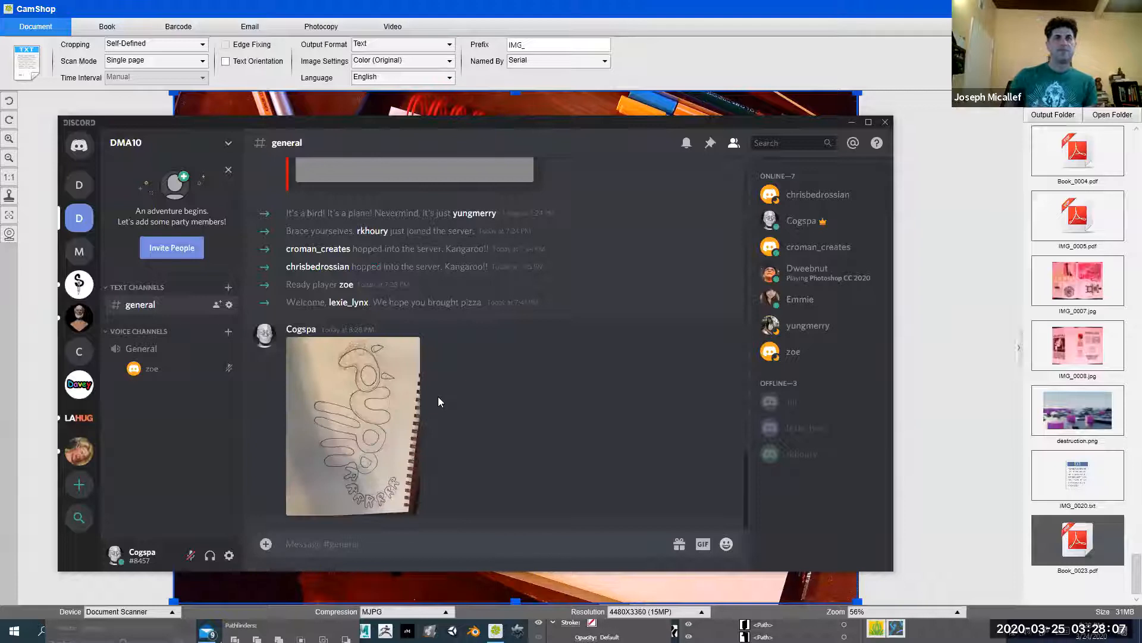
right_click(367, 401)
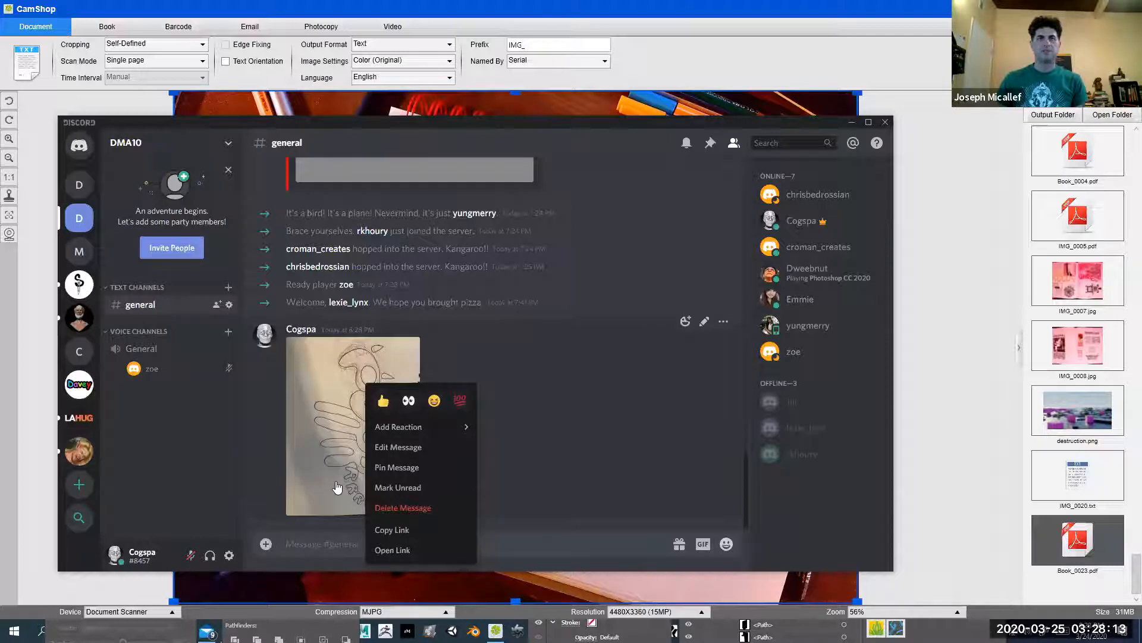
click(329, 456)
double_click(329, 449)
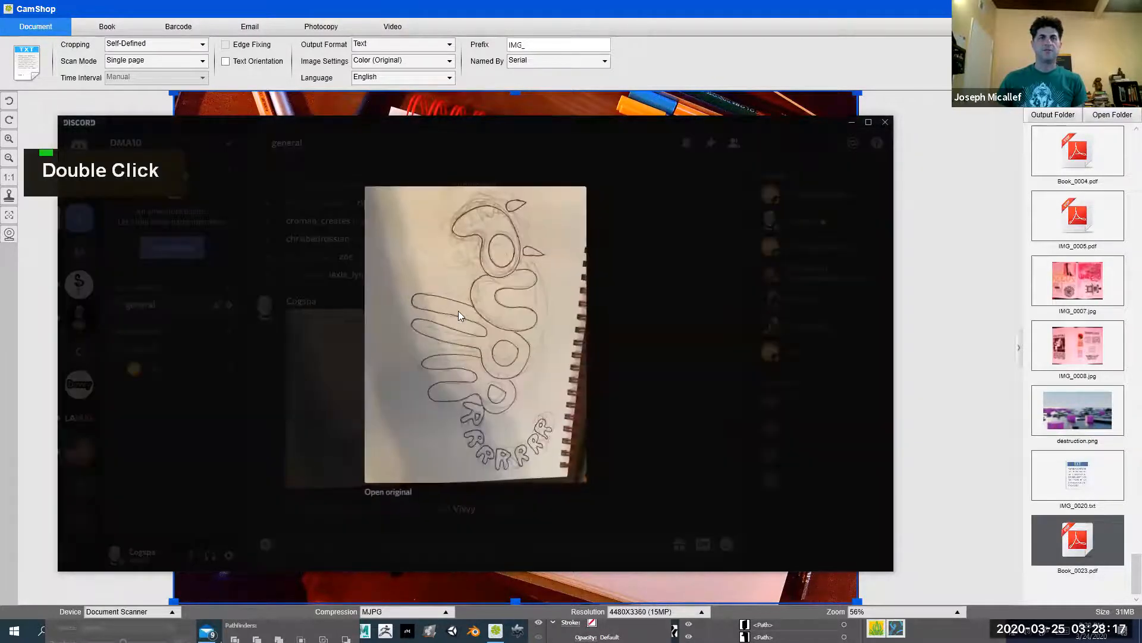
right_click(458, 310)
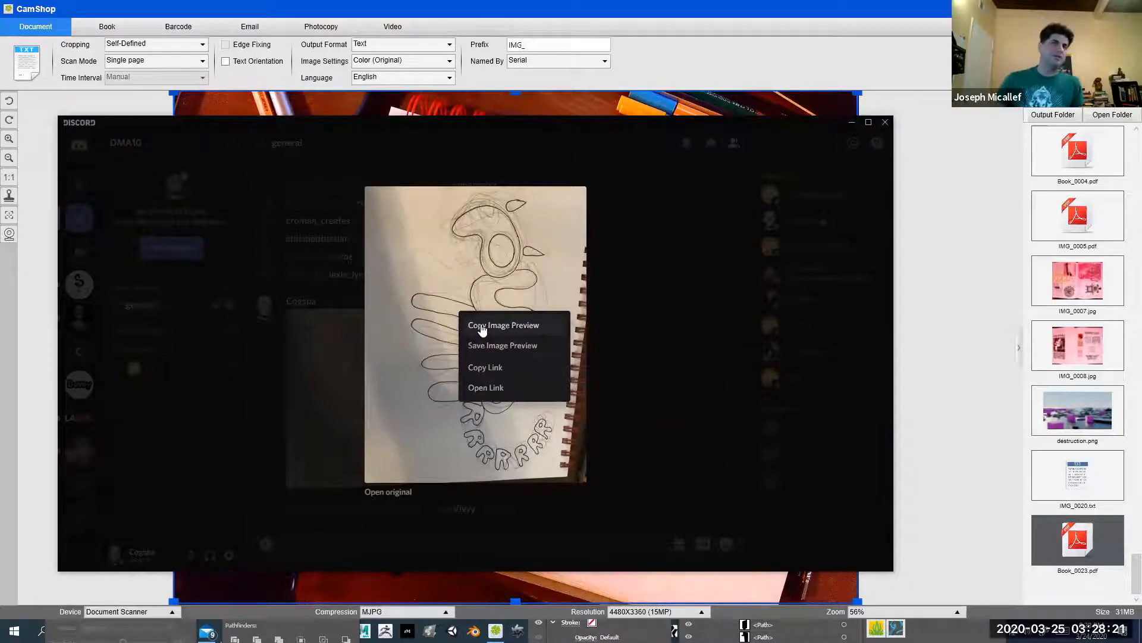
click(482, 327)
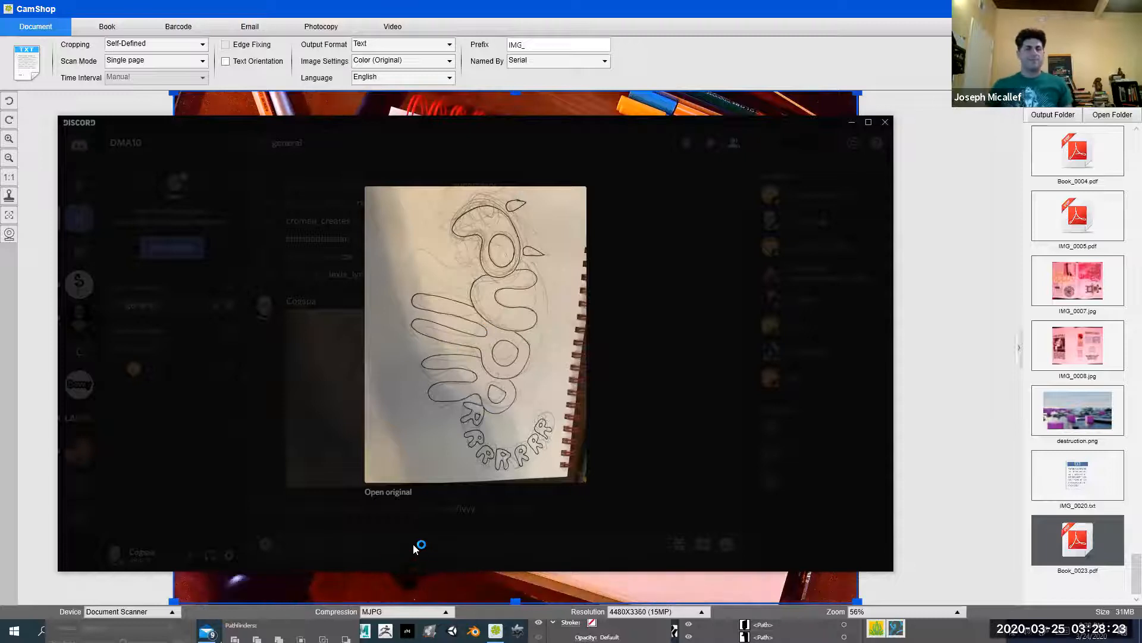
Get the CamShop window out of the way and switch back to Illustrator.
key(super+Tab)
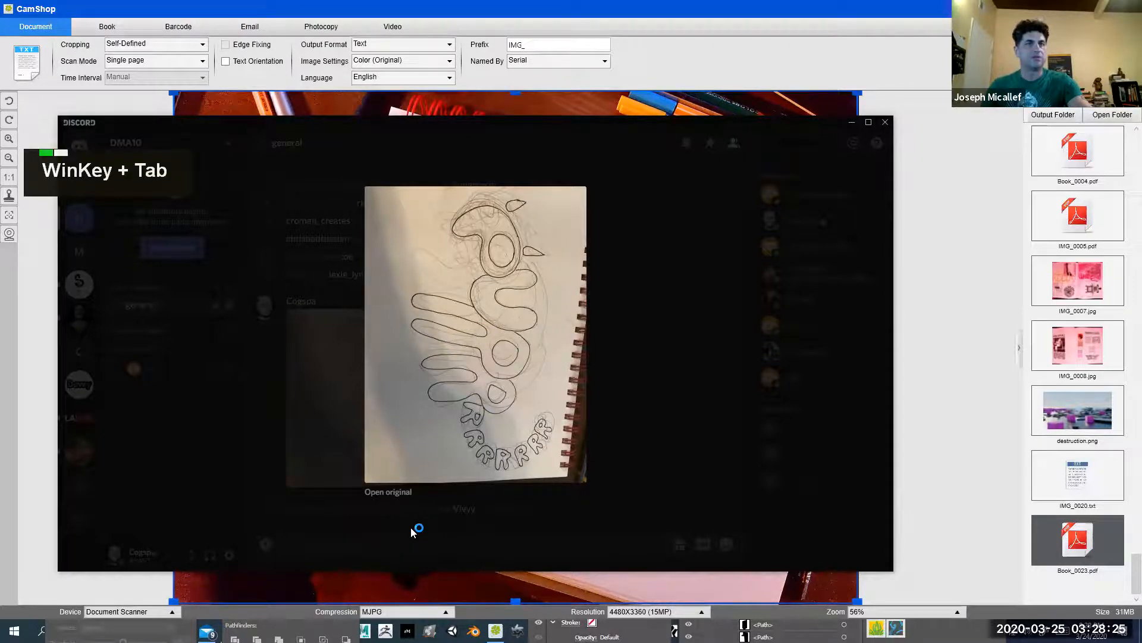
key(super)
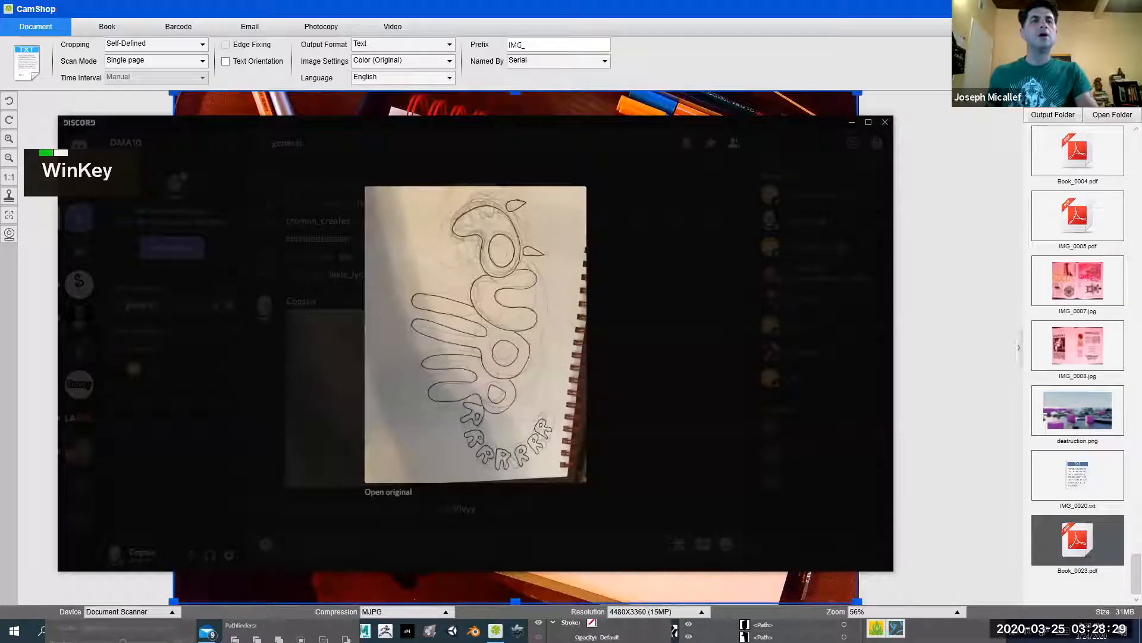
click(496, 631)
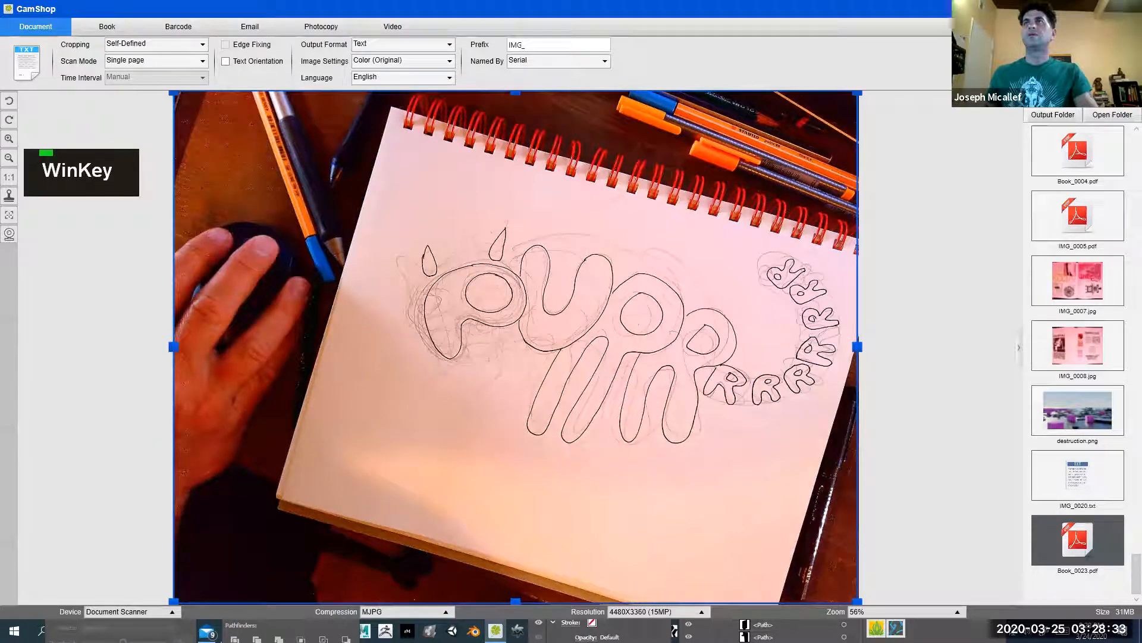
click(1078, 9)
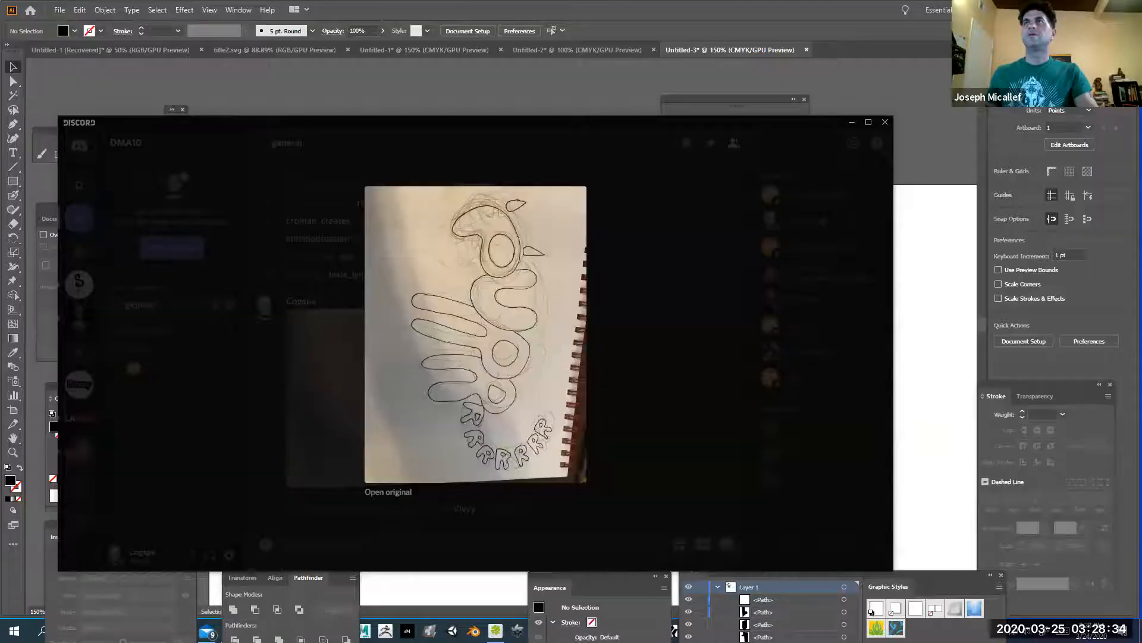
click(639, 74)
Create a landscape Tabloid document of 1224 x 792 pt and paste the copied sketch into it.
key(ctrl+n)
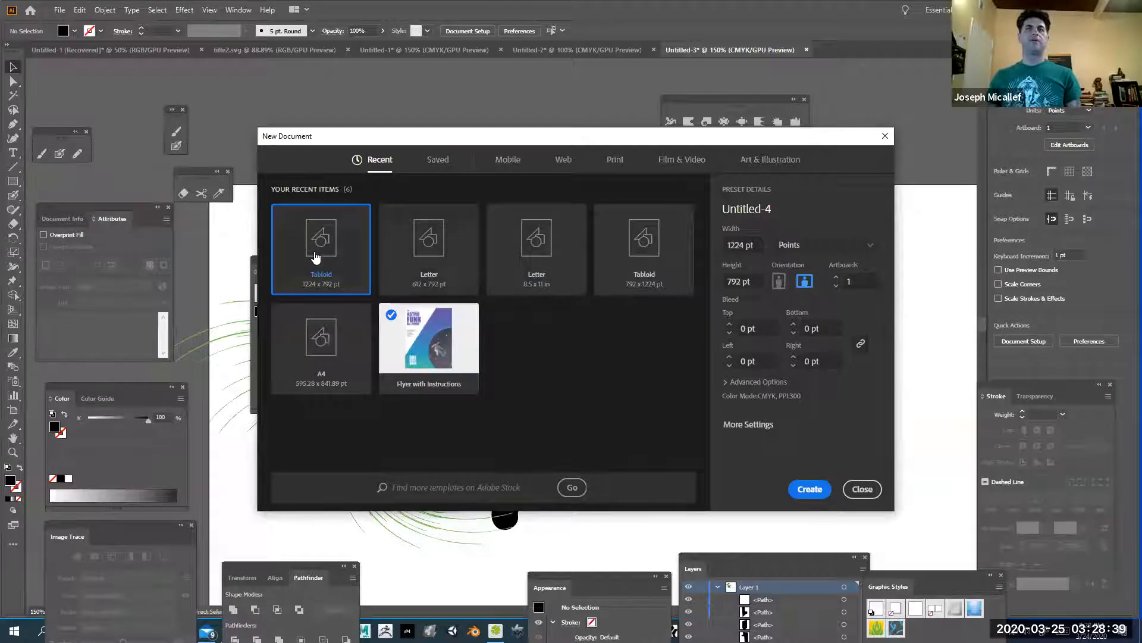
click(809, 488)
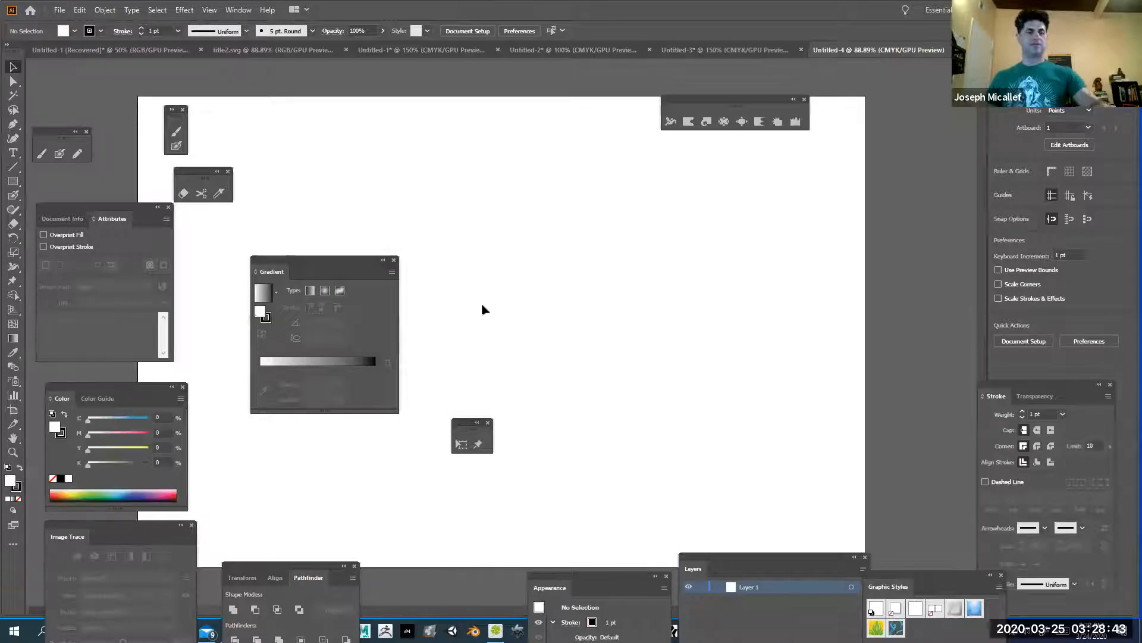
key(ctrl+v)
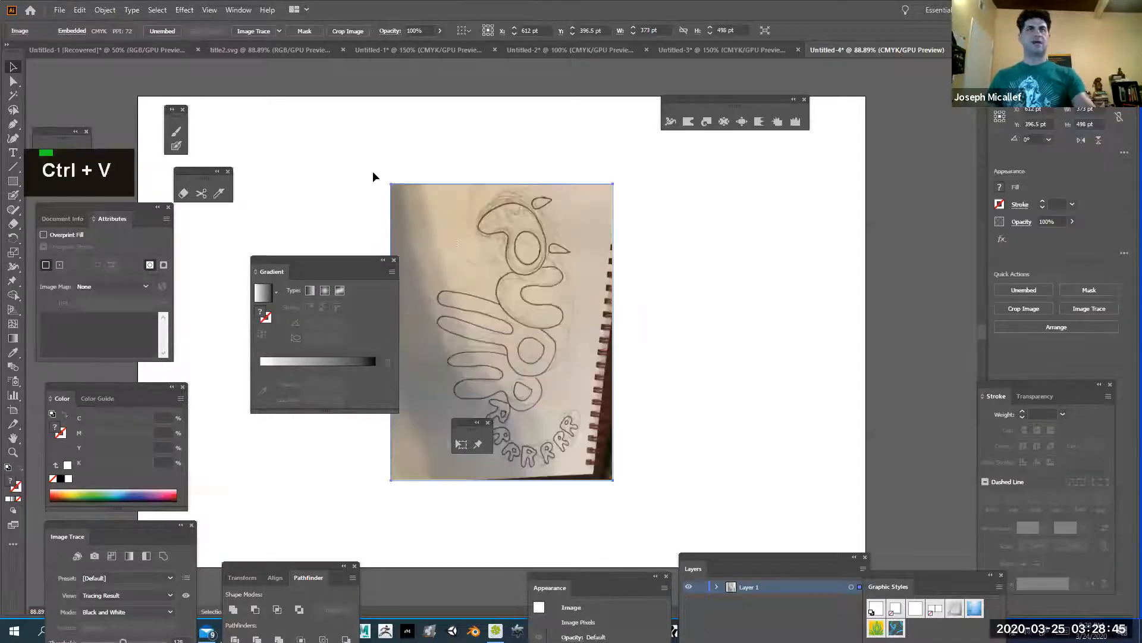
Rotate the pasted sketch 90° so its lettering reads horizontally, and move the Gradient panel clear of it.
key(e)
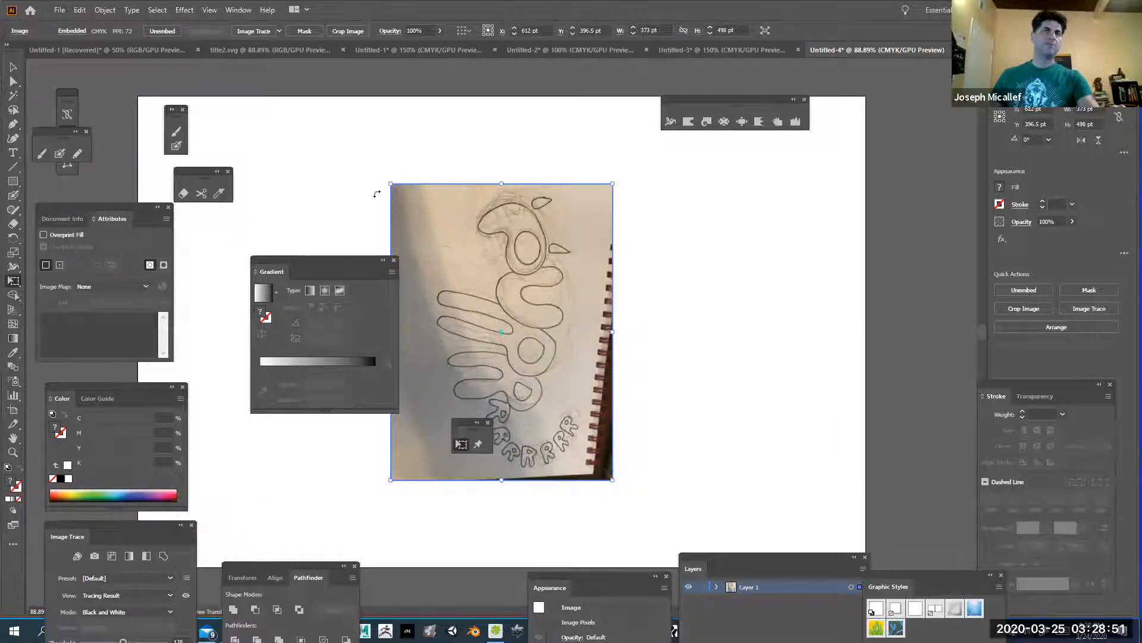
drag(352, 194, 297, 449)
drag(336, 272, 195, 386)
ctrl+click(518, 351)
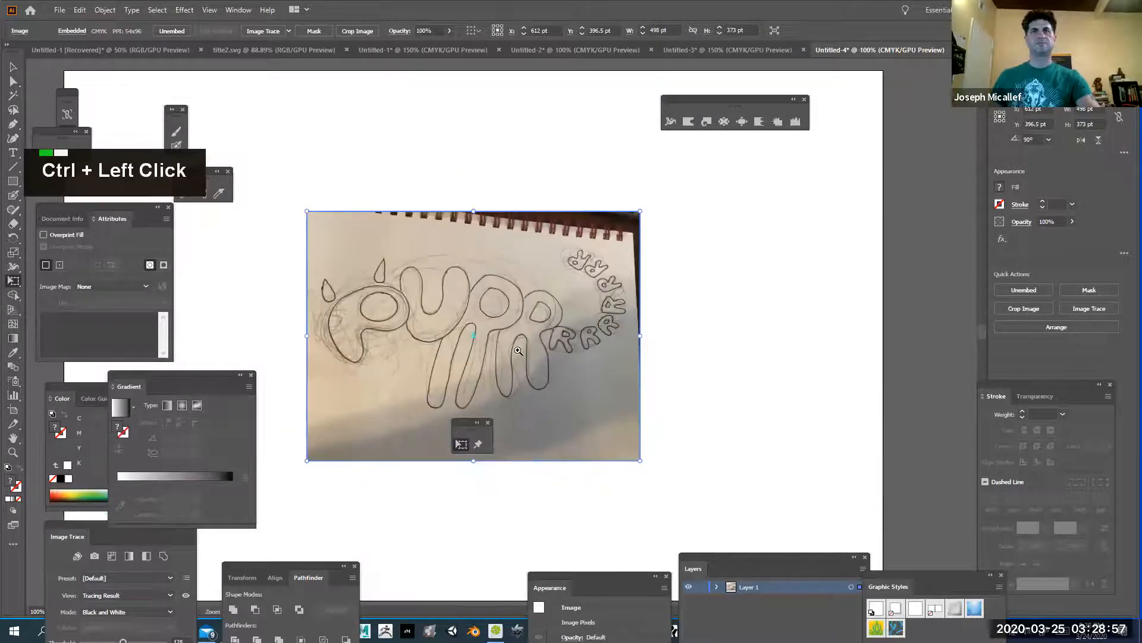
ctrl+click(498, 354)
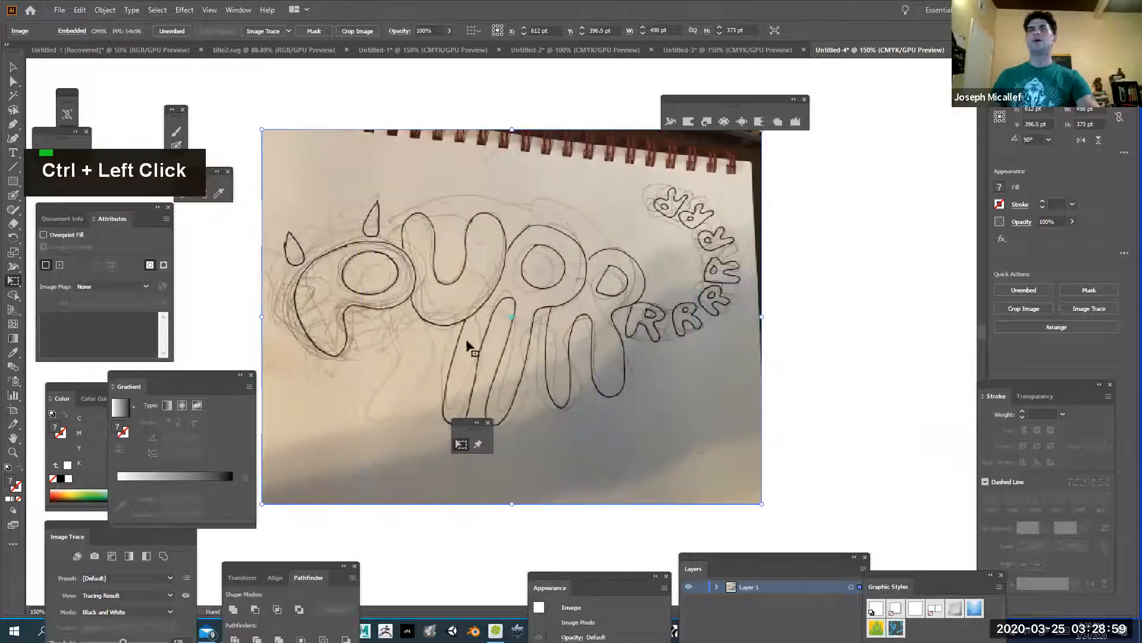
Move the Layers panel beside the sketch and turn Layer 1 into a template layer.
key(space)
drag(727, 558, 864, 133)
double_click(905, 164)
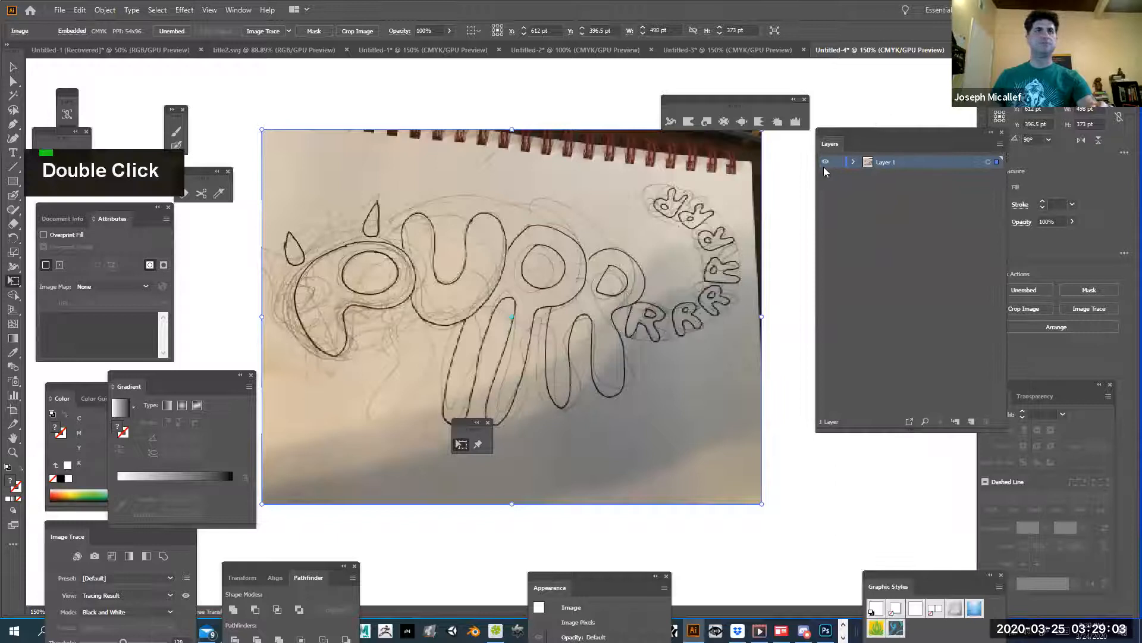
click(514, 309)
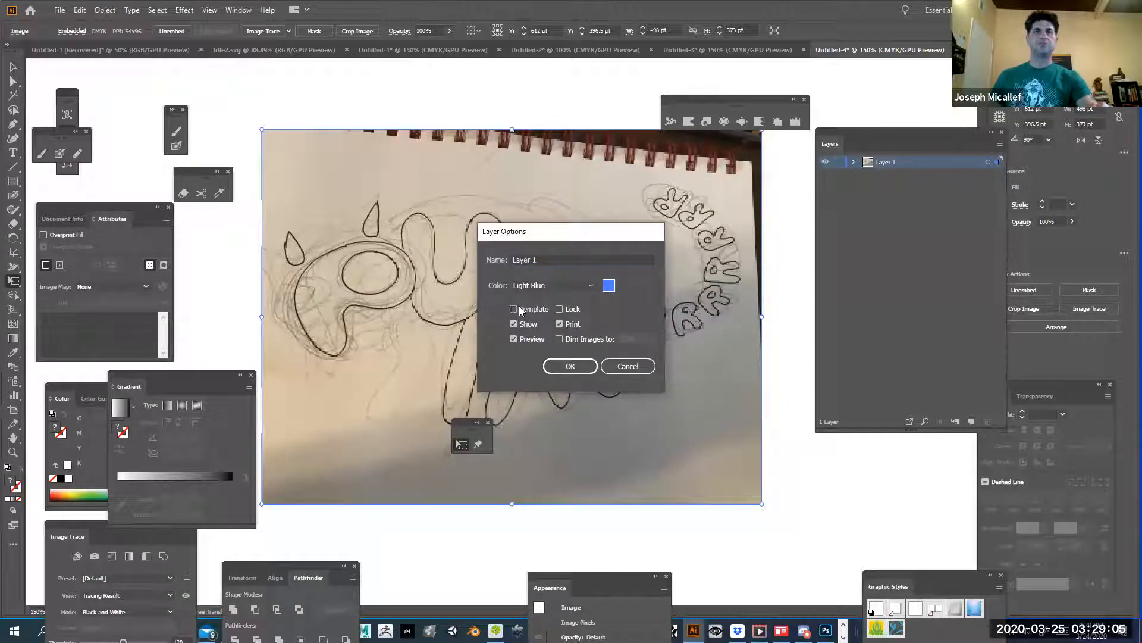
click(571, 366)
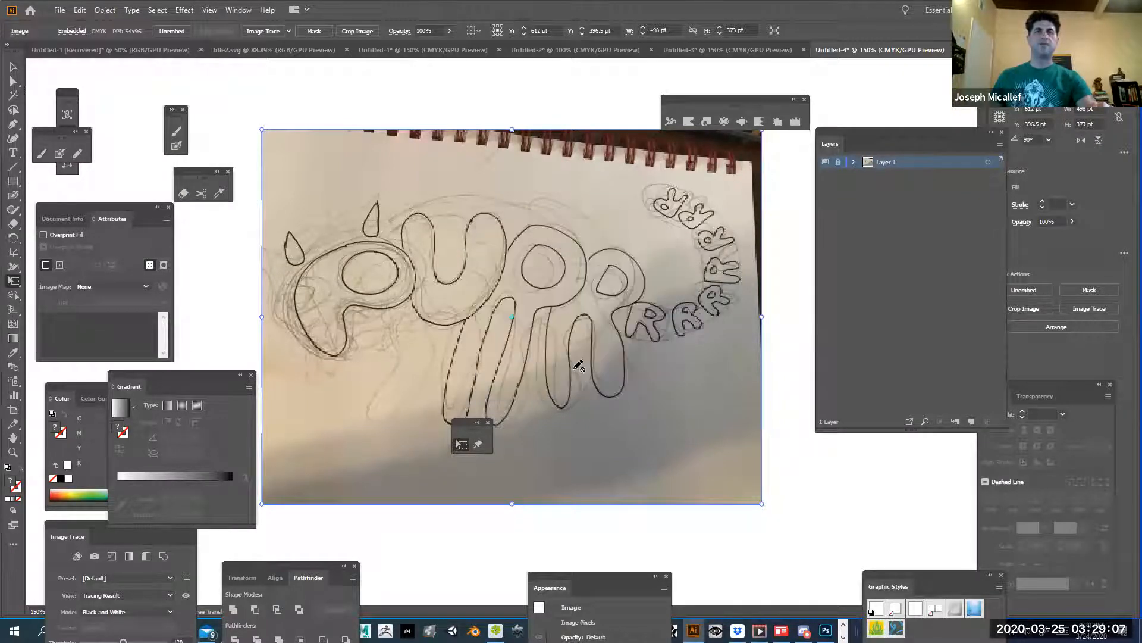
Try dimming the template layer's image to 80%.
double_click(915, 162)
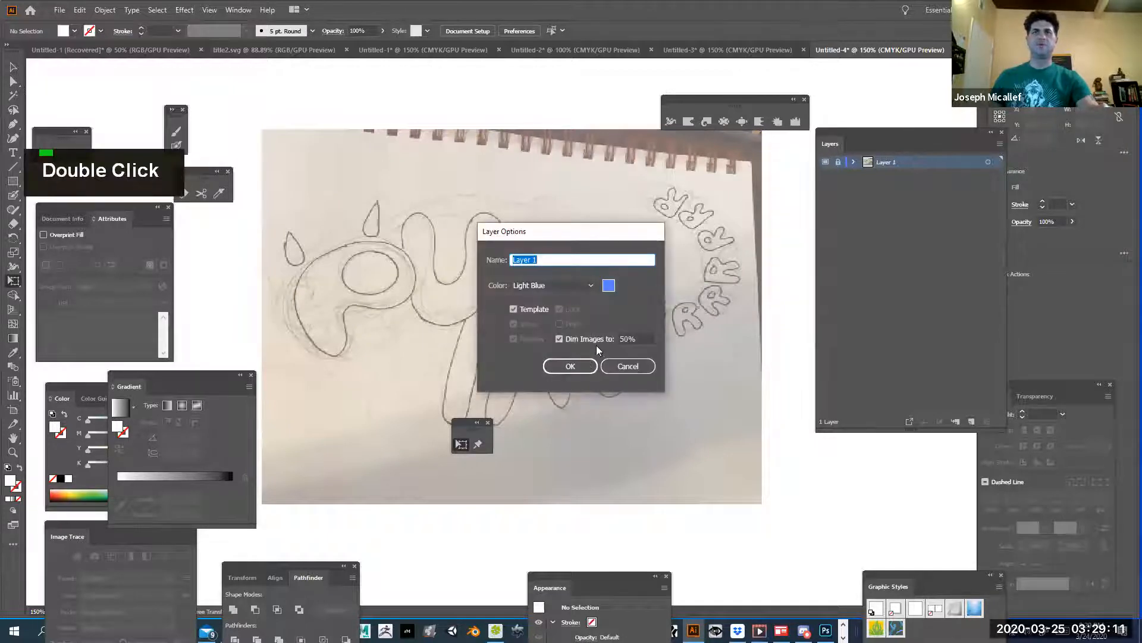
double_click(625, 337)
text(80)
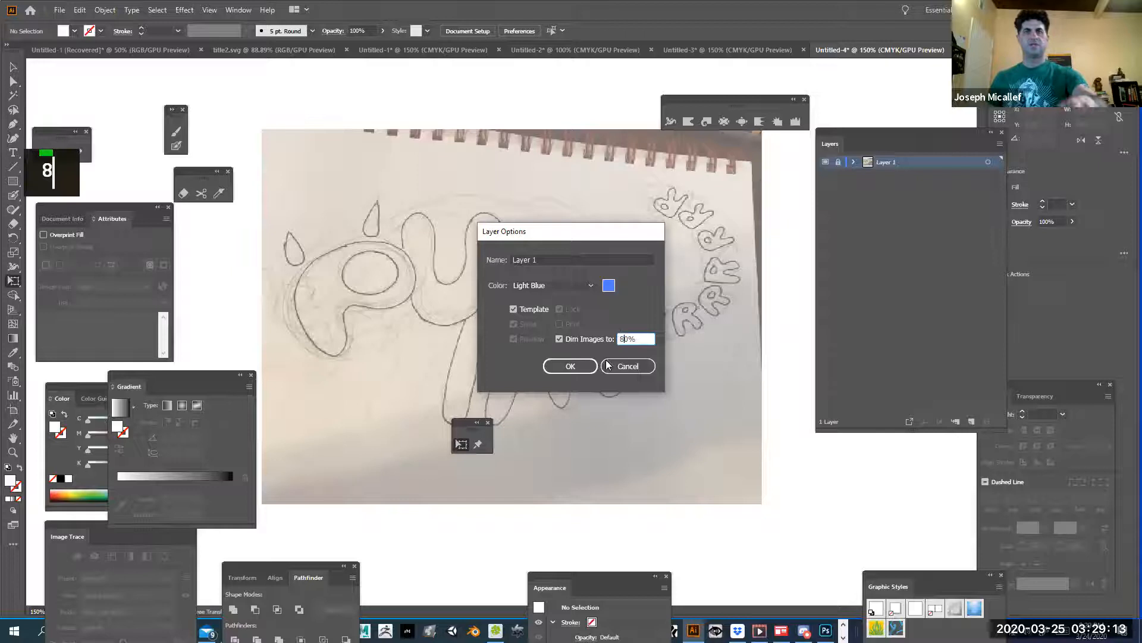
click(579, 365)
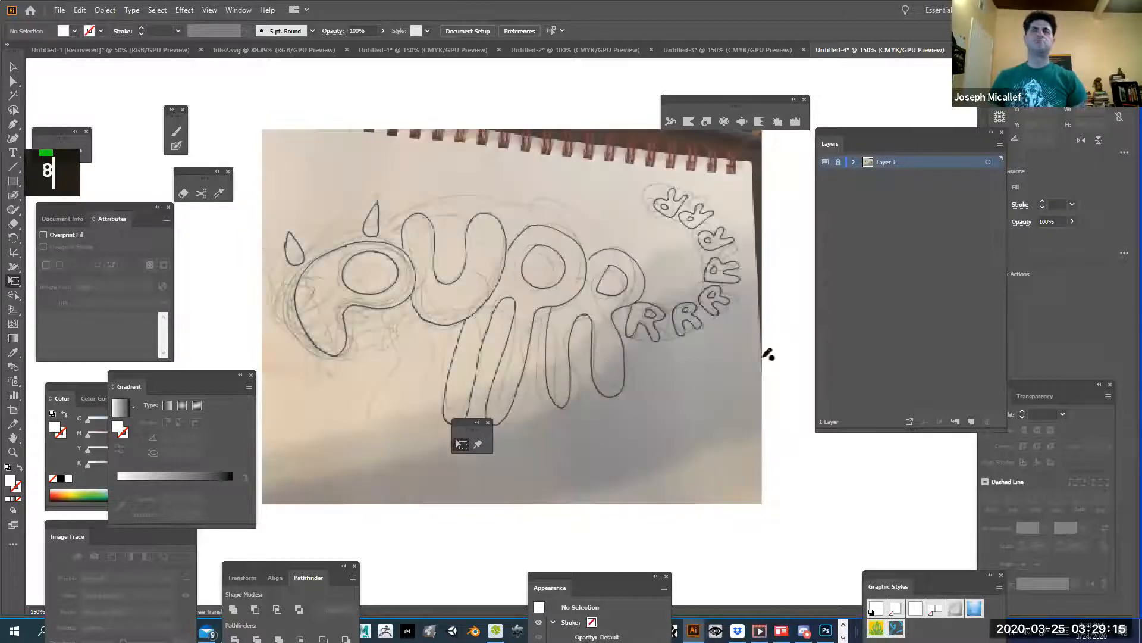
Set the template layer's image dimming to 20% in its layer options.
double_click(913, 166)
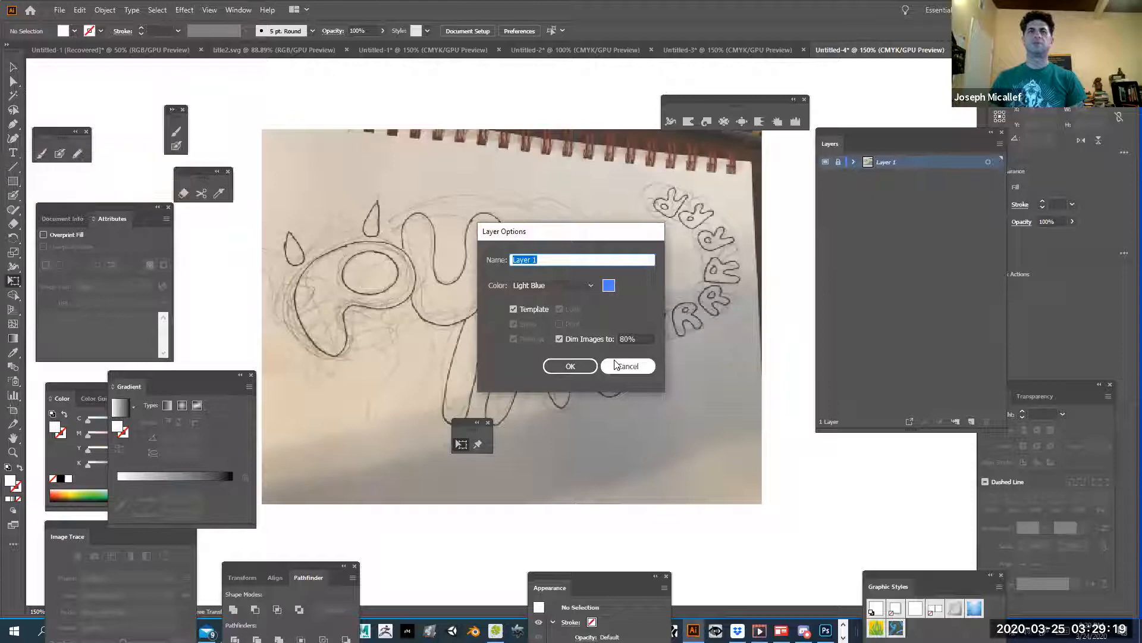
double_click(626, 338)
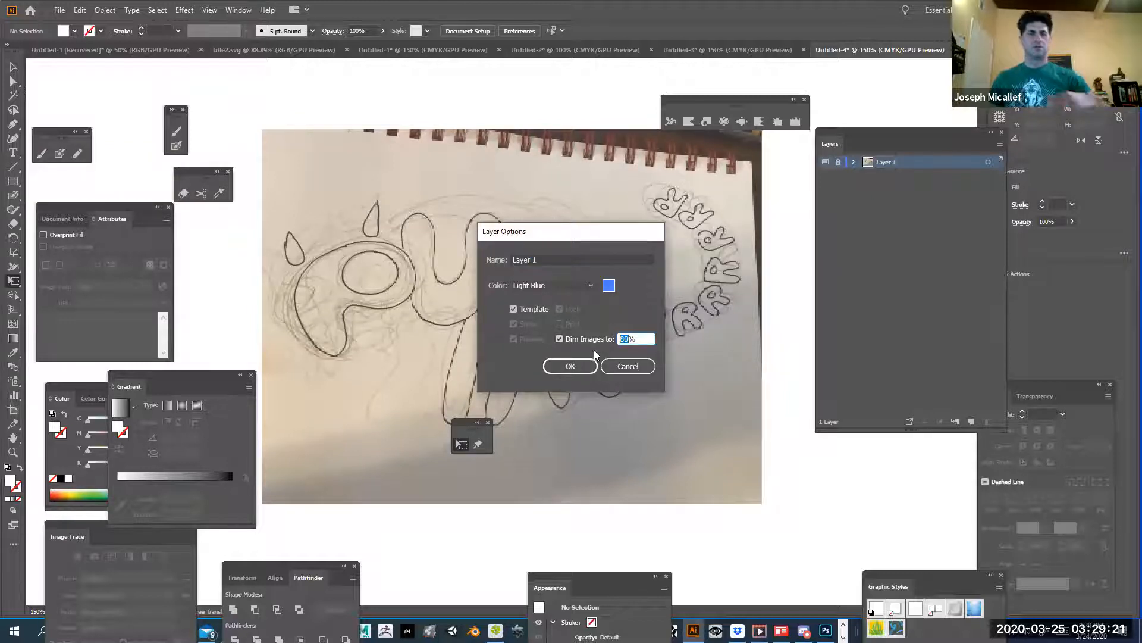
text(20)
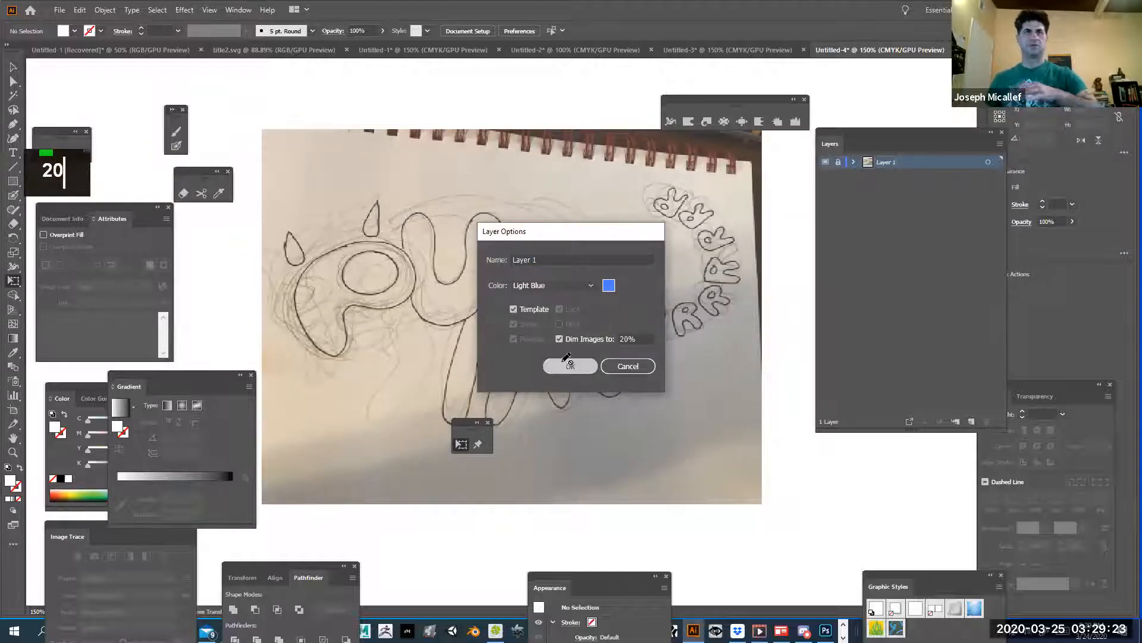
click(568, 365)
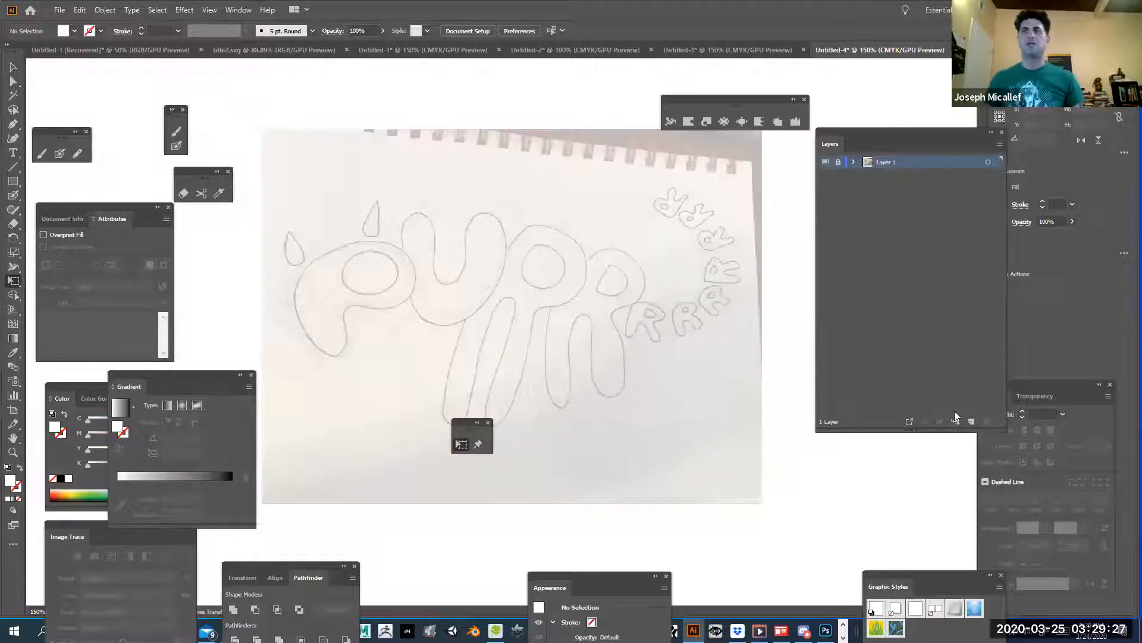
Add a new layer above the template layer and set the Layers panel's row size to 120 pixels.
click(969, 422)
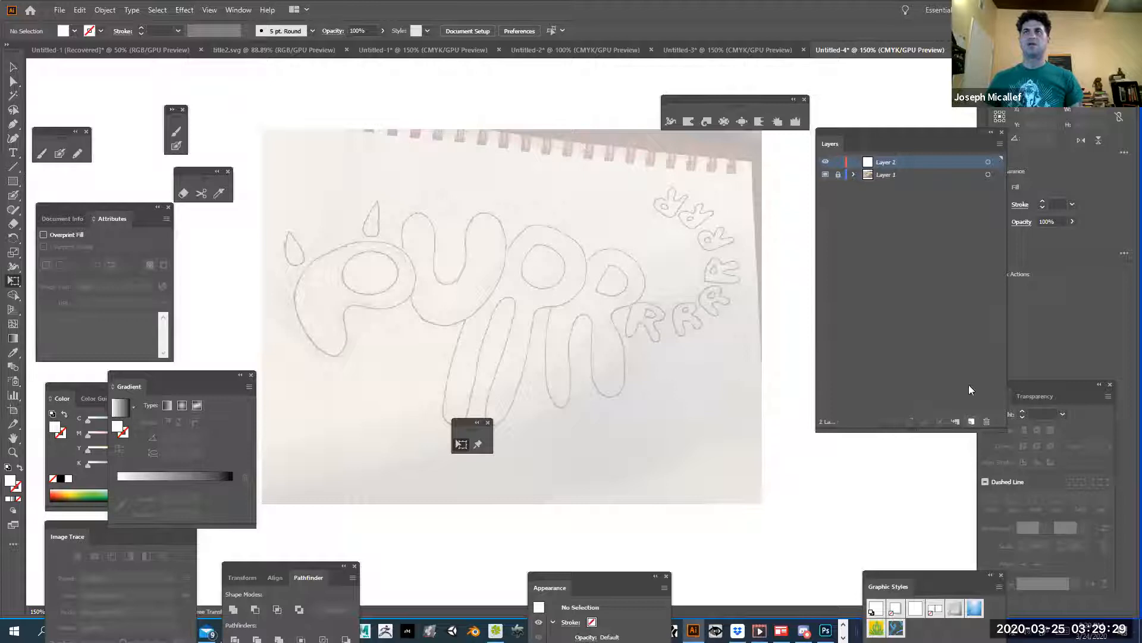
click(1000, 144)
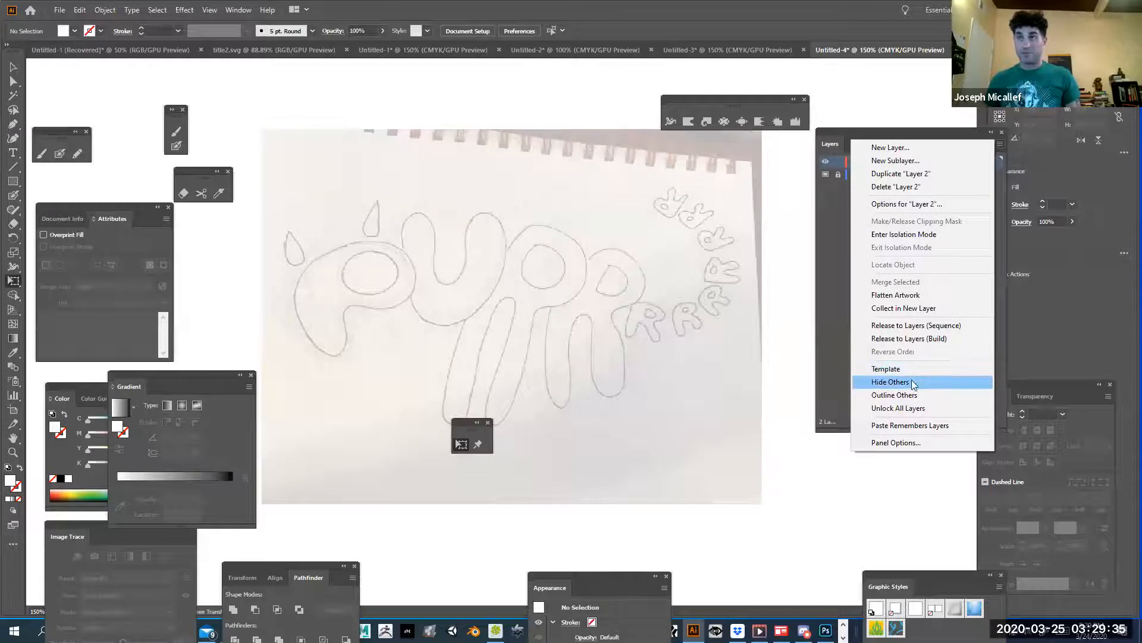
click(894, 444)
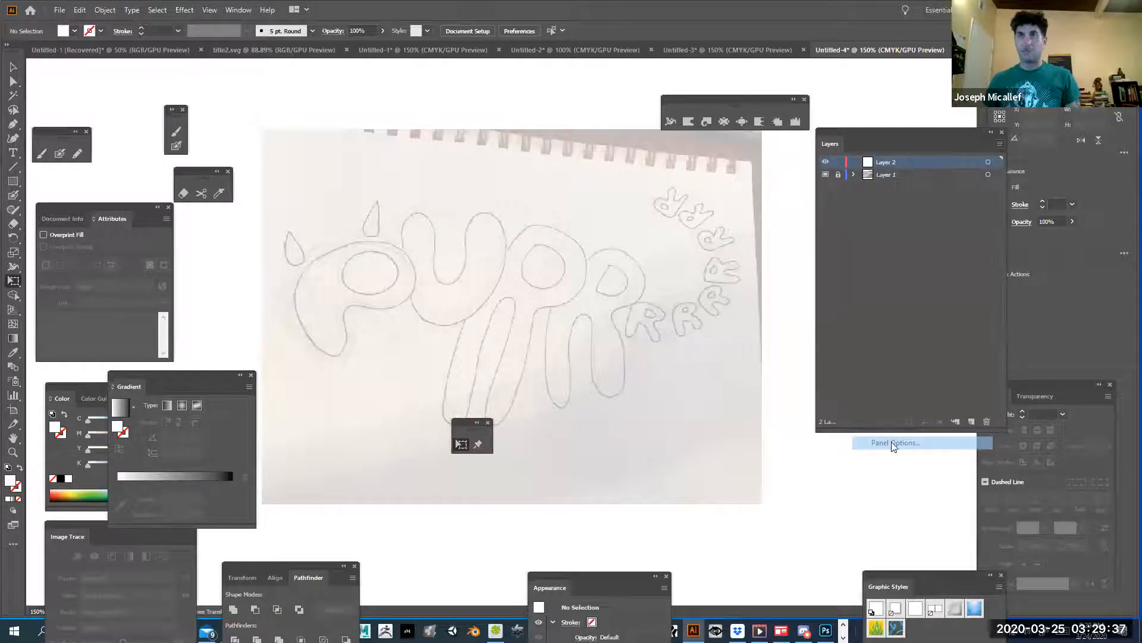
click(515, 292)
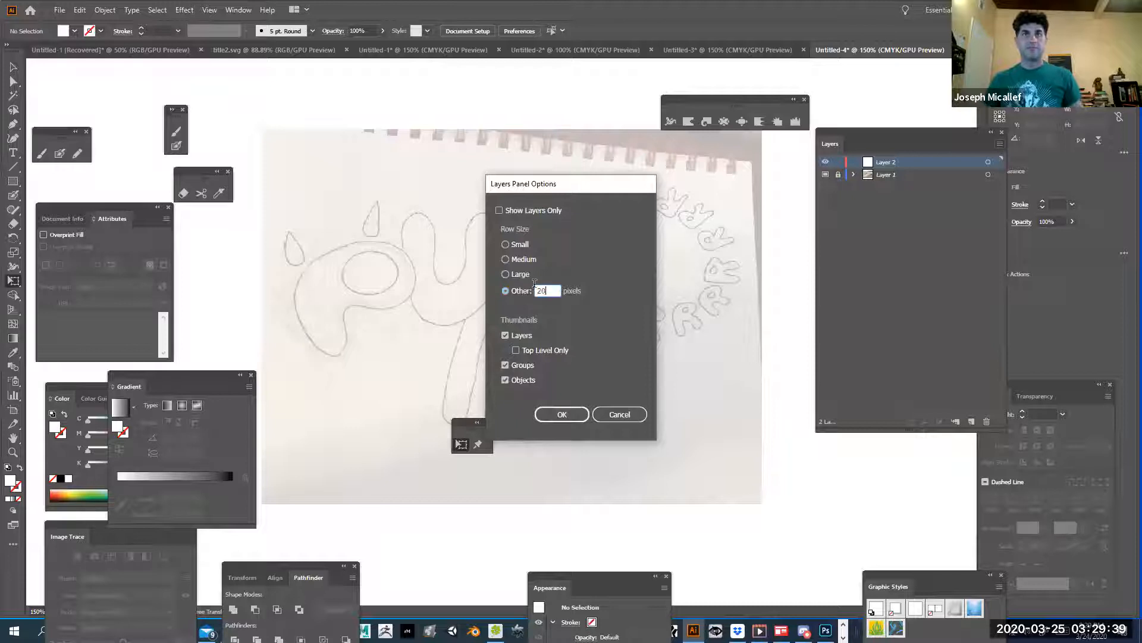
text(120)
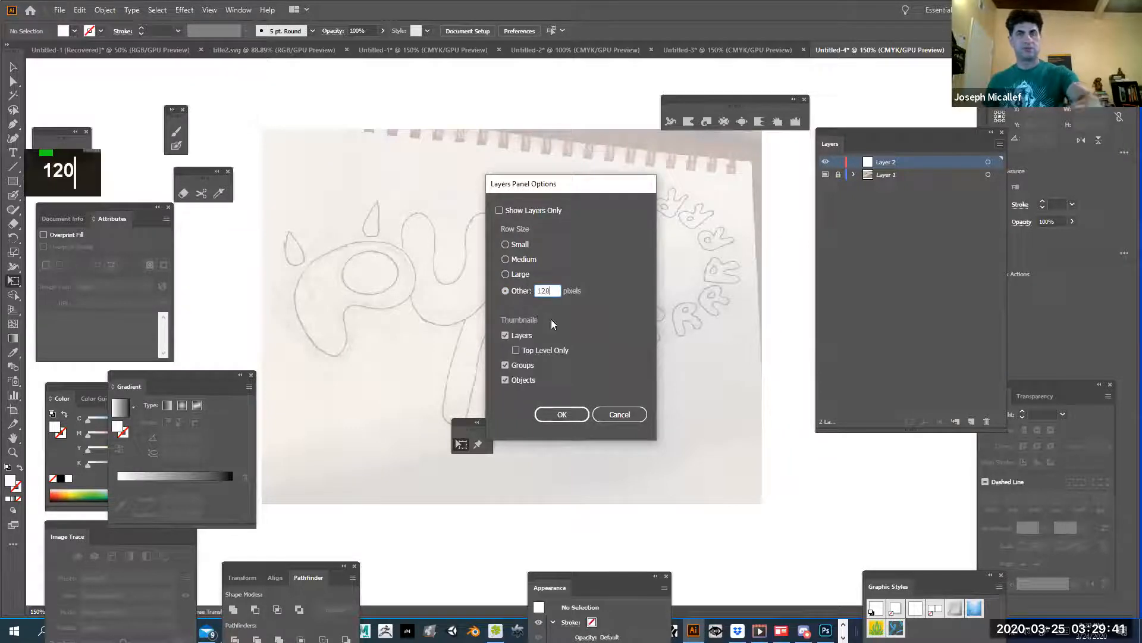
click(557, 413)
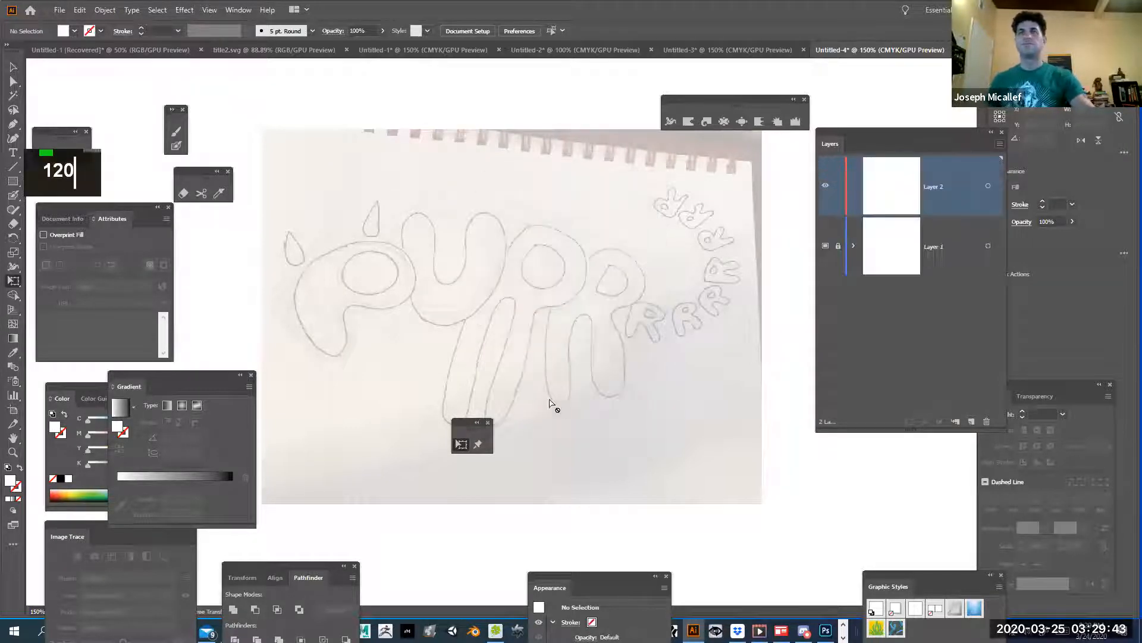
Trace the outer outline of the sketched p's bowl with the Pen tool, from its upper-left curve around to where the bowl meets the stem.
key(p)
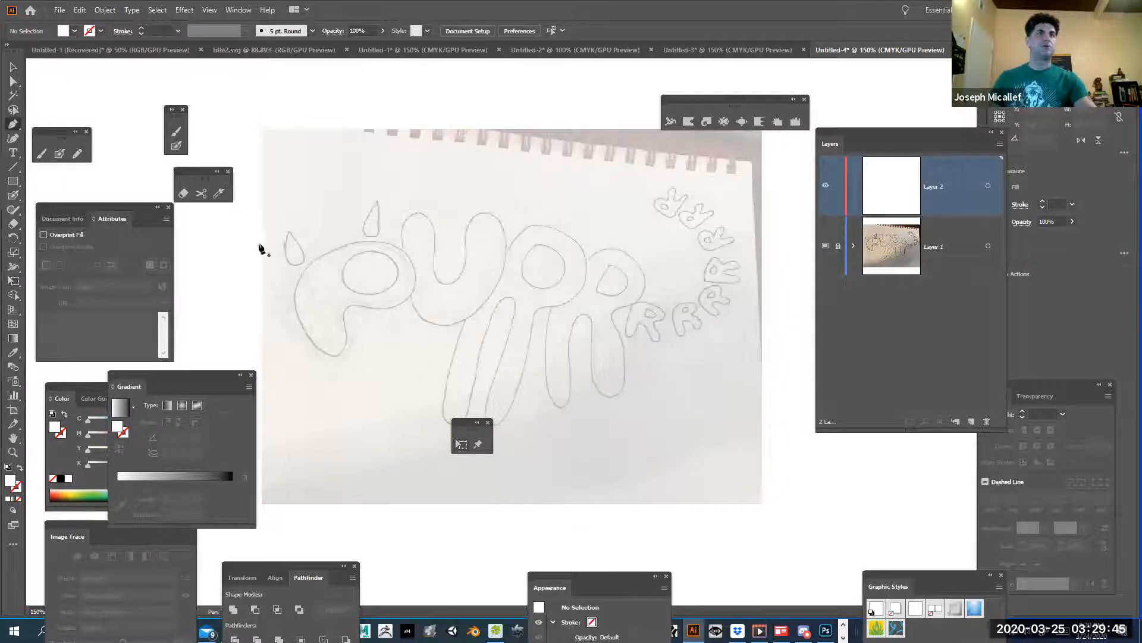
ctrl+click(415, 310)
ctrl+click(518, 365)
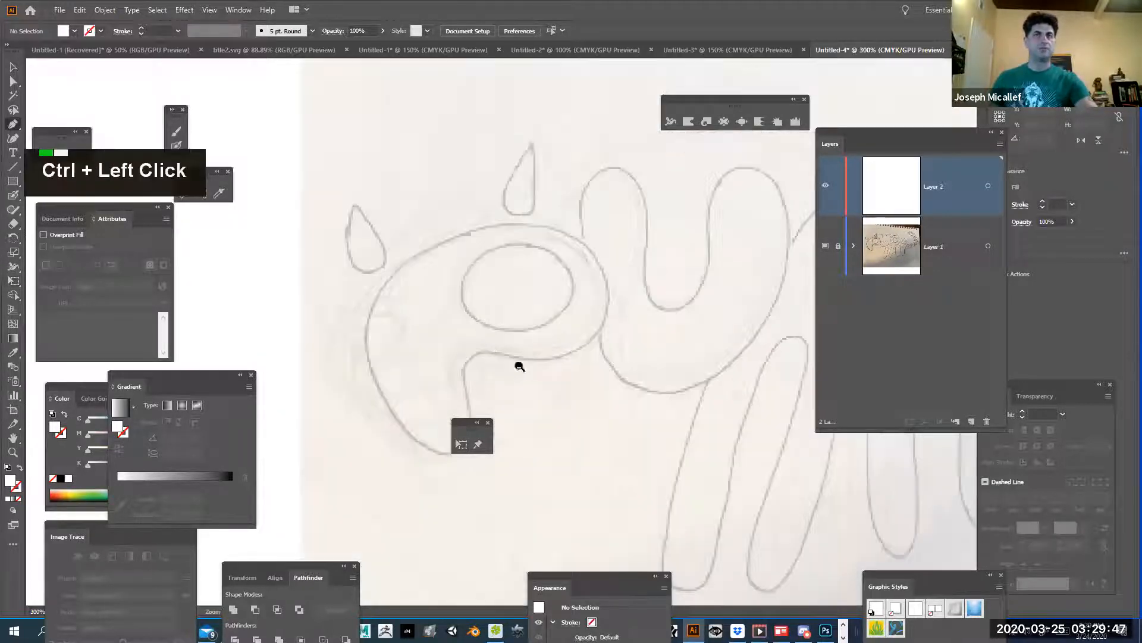
key(space)
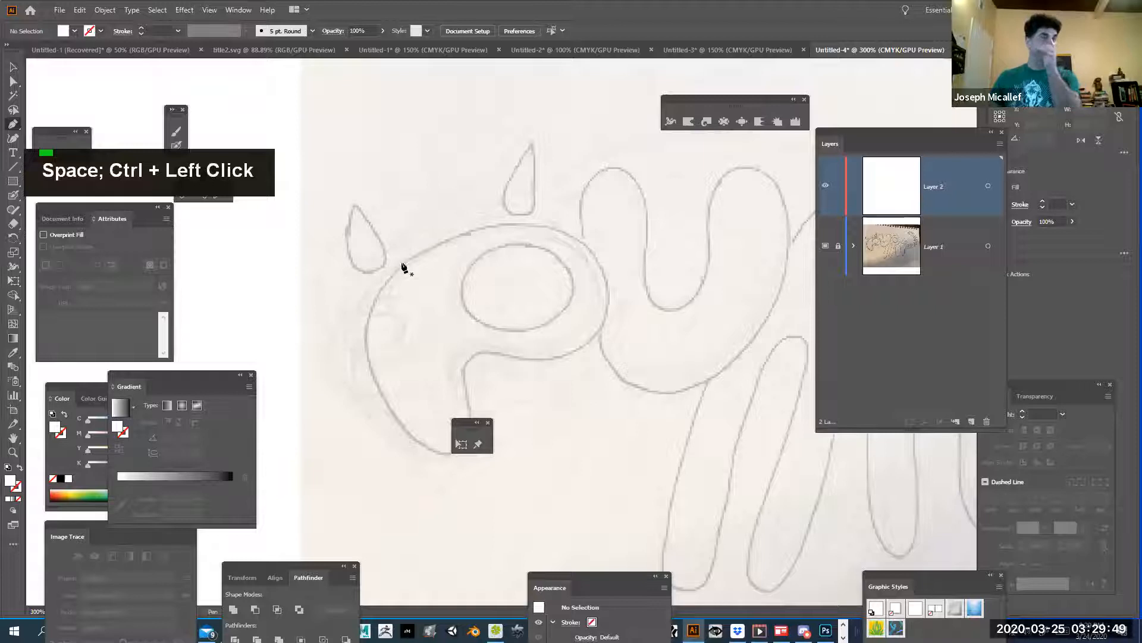
drag(385, 282, 411, 244)
drag(517, 223, 561, 224)
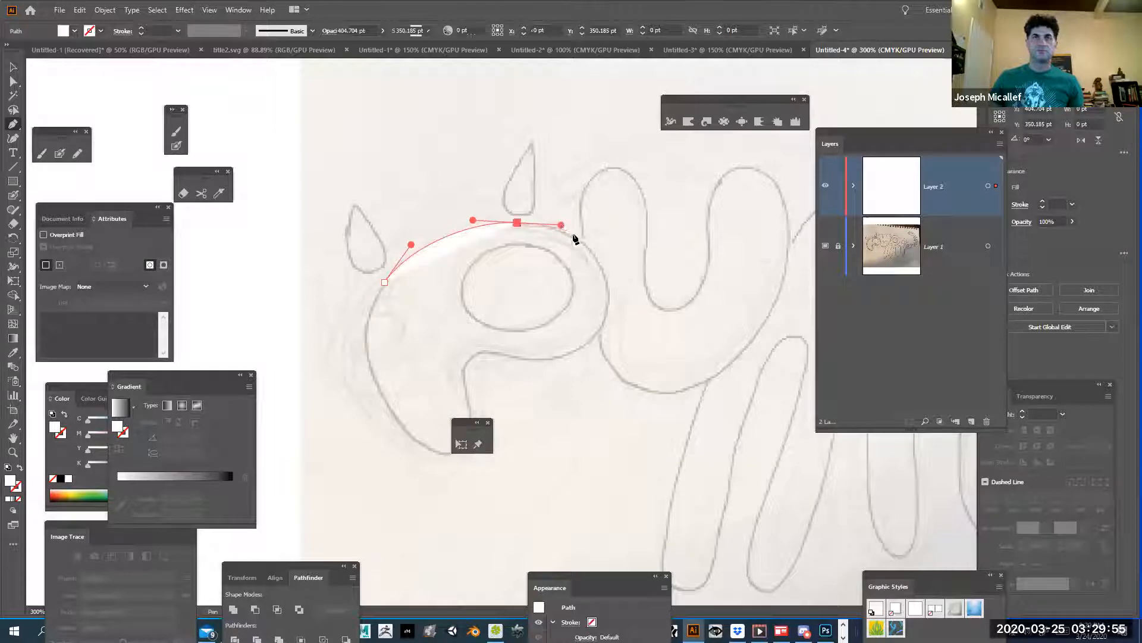
click(606, 284)
drag(606, 286, 541, 373)
drag(480, 352, 463, 360)
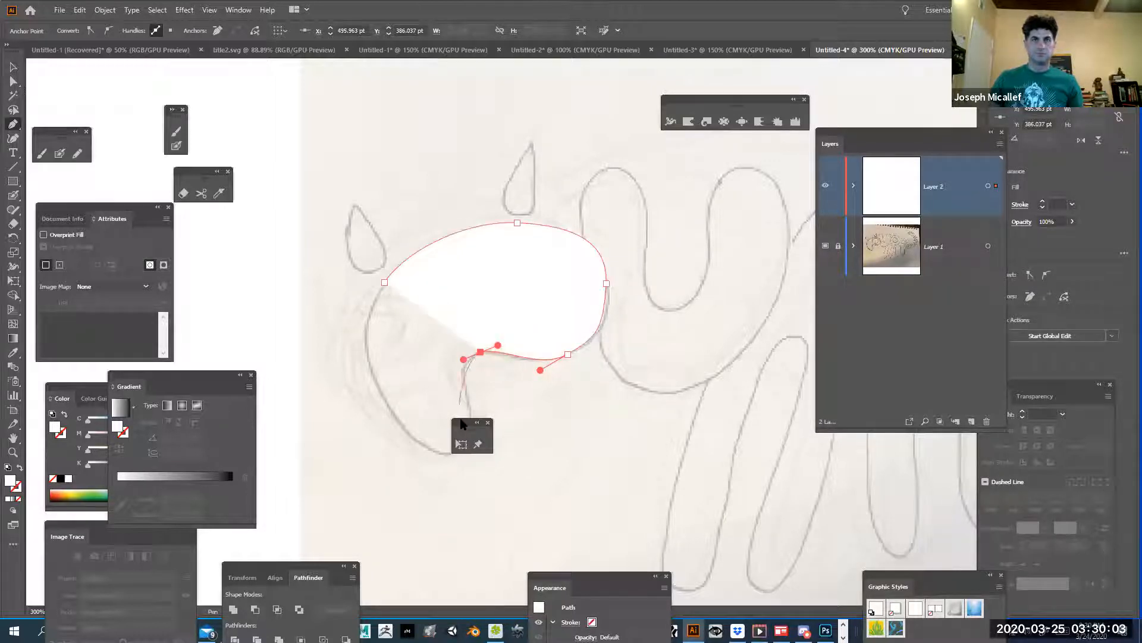
Move the floating Free Transform tool panel off the sketch, trace around the p's stem and close the outline at its starting point.
drag(462, 424, 497, 525)
drag(469, 411, 471, 438)
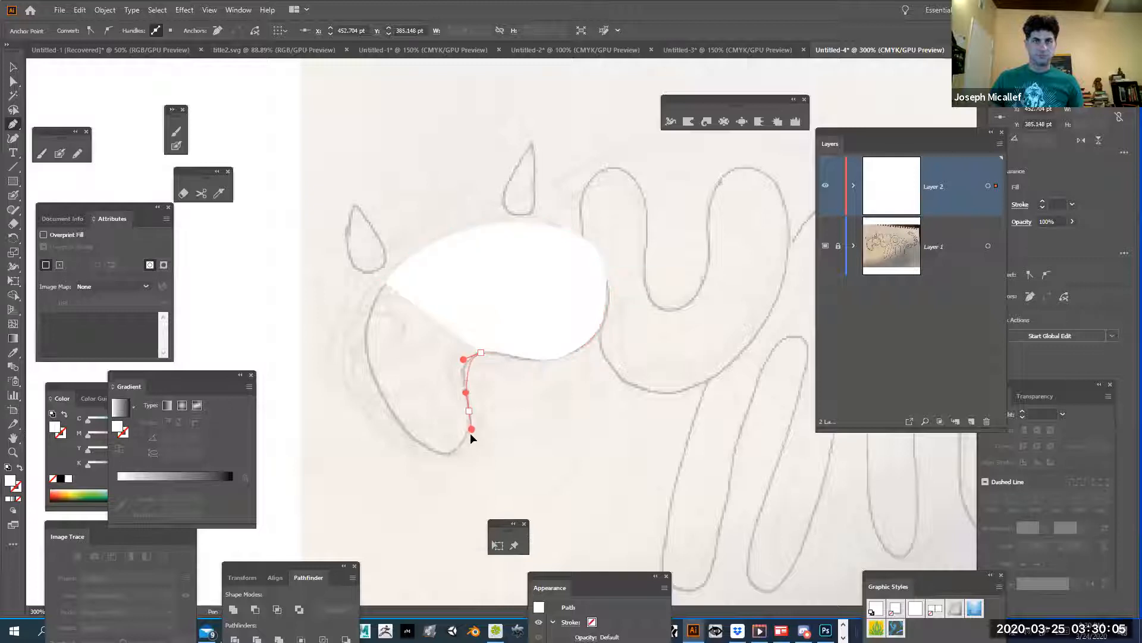
click(444, 459)
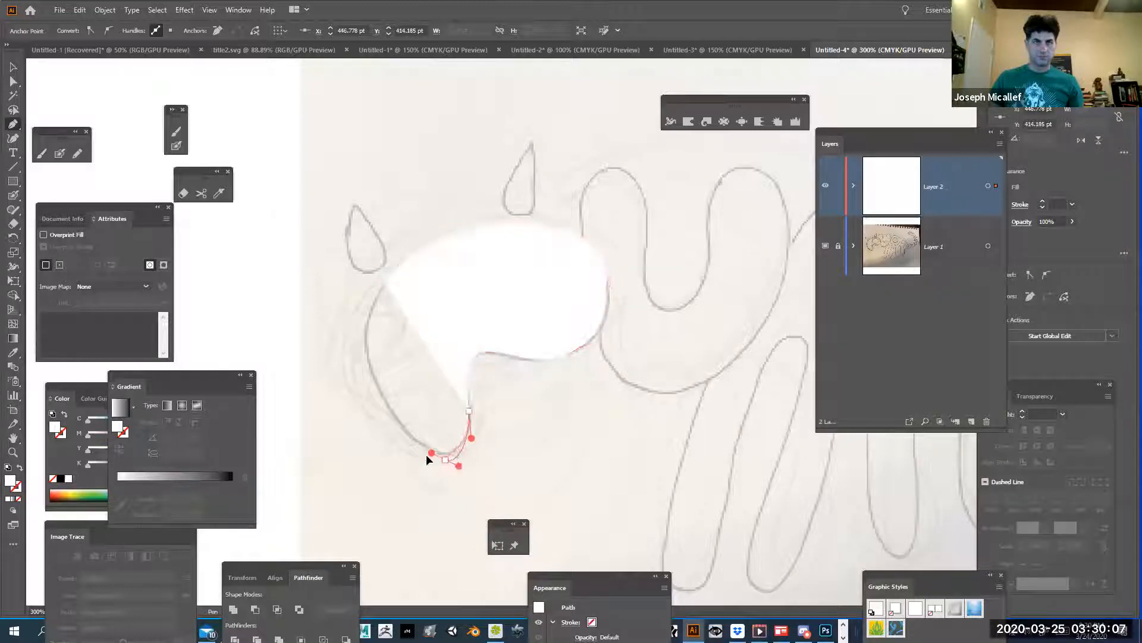
drag(368, 377, 361, 351)
drag(385, 283, 403, 259)
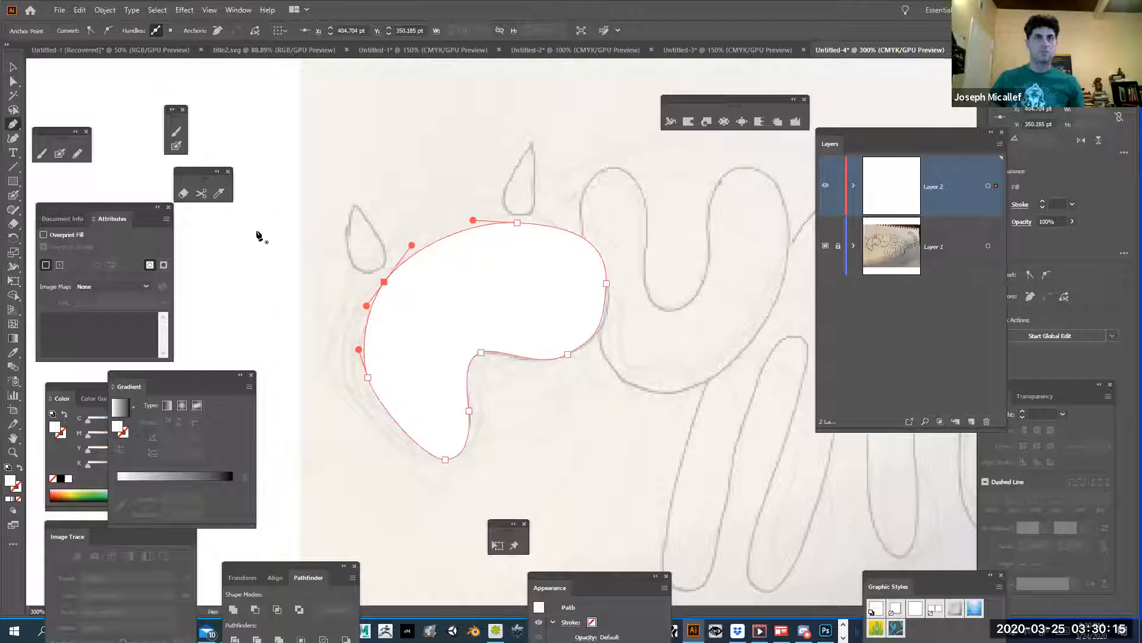
Remove the p outline's fill, give it a black stroke, and leave the path selected.
click(19, 500)
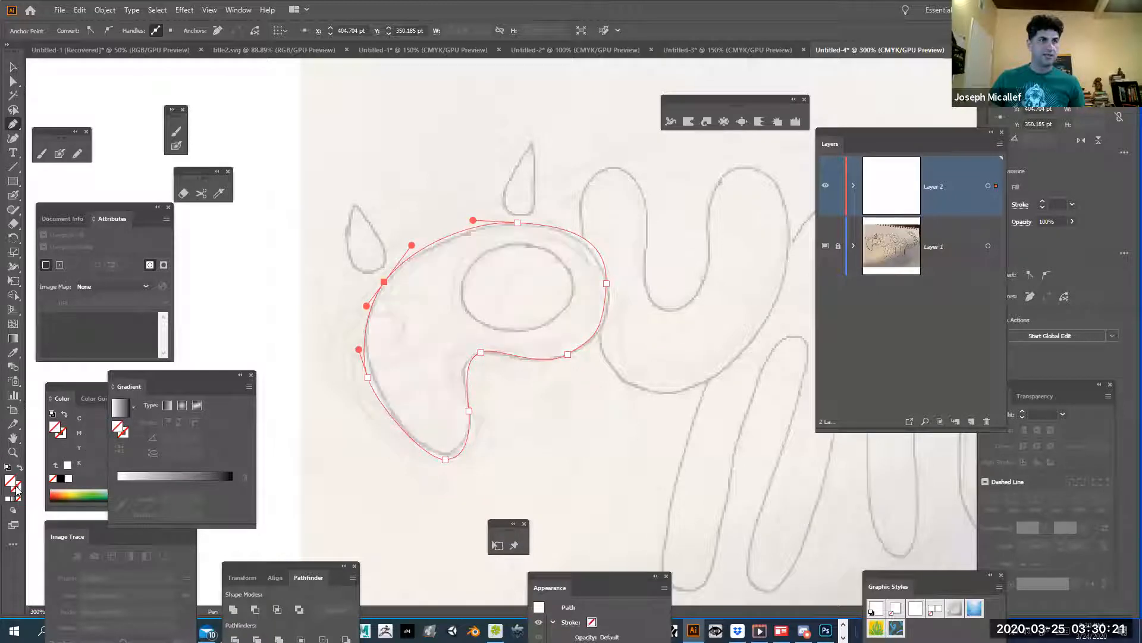
click(17, 489)
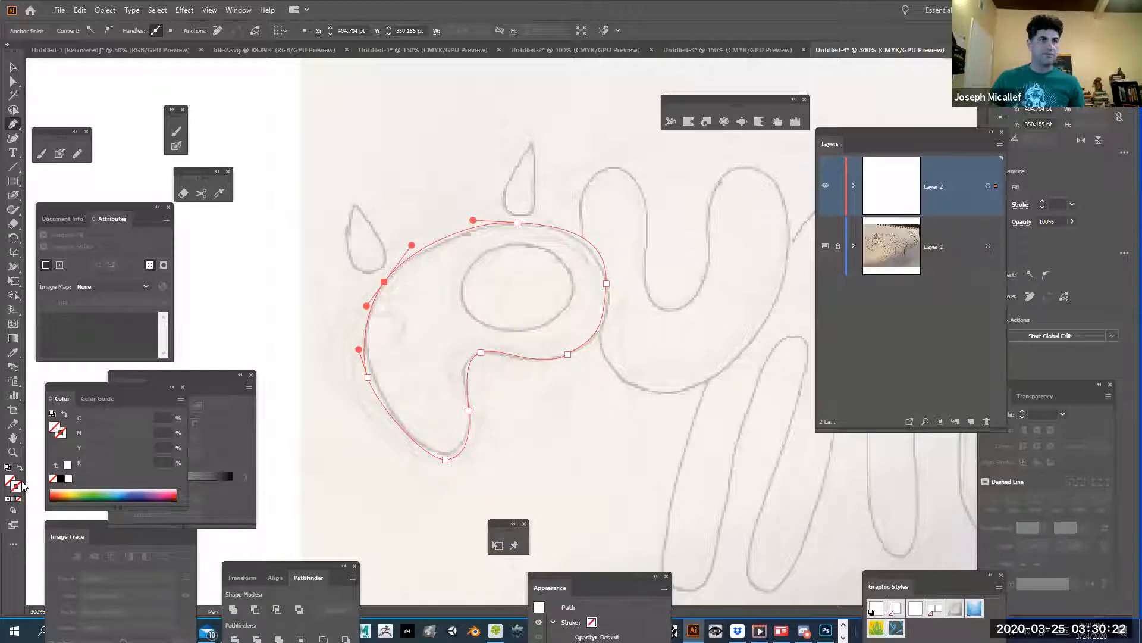
click(60, 479)
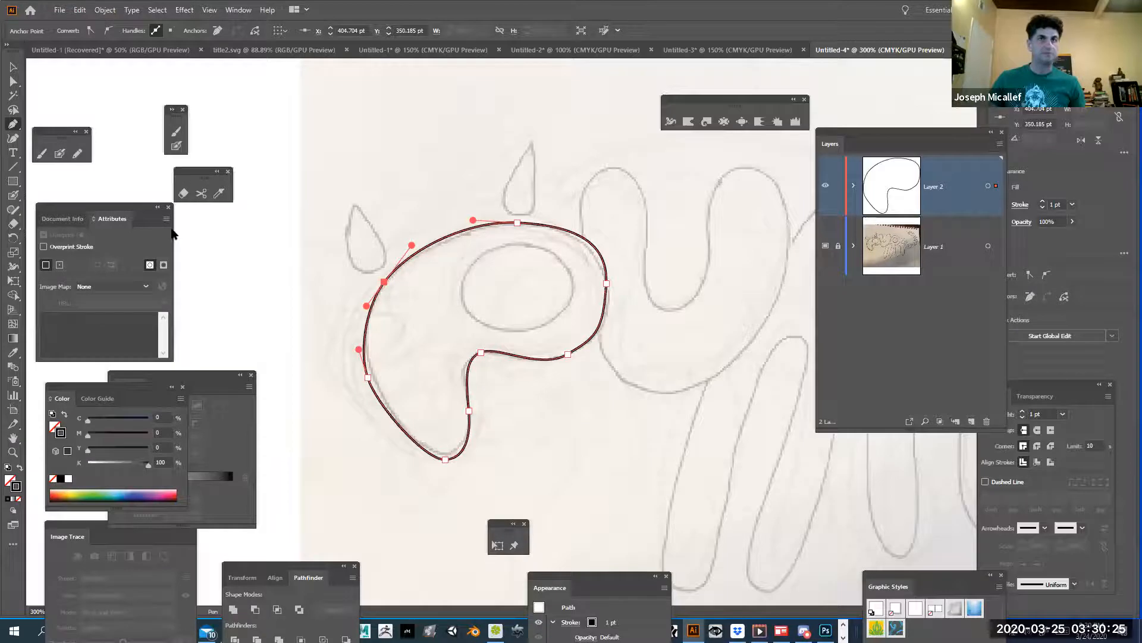
click(12, 67)
double_click(307, 108)
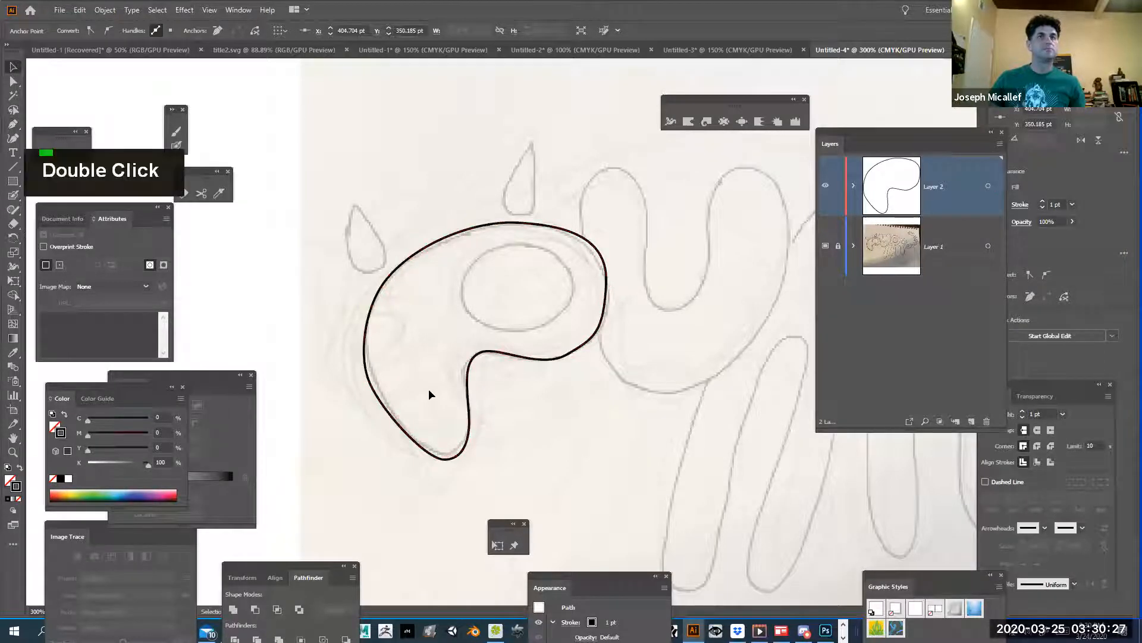
click(450, 463)
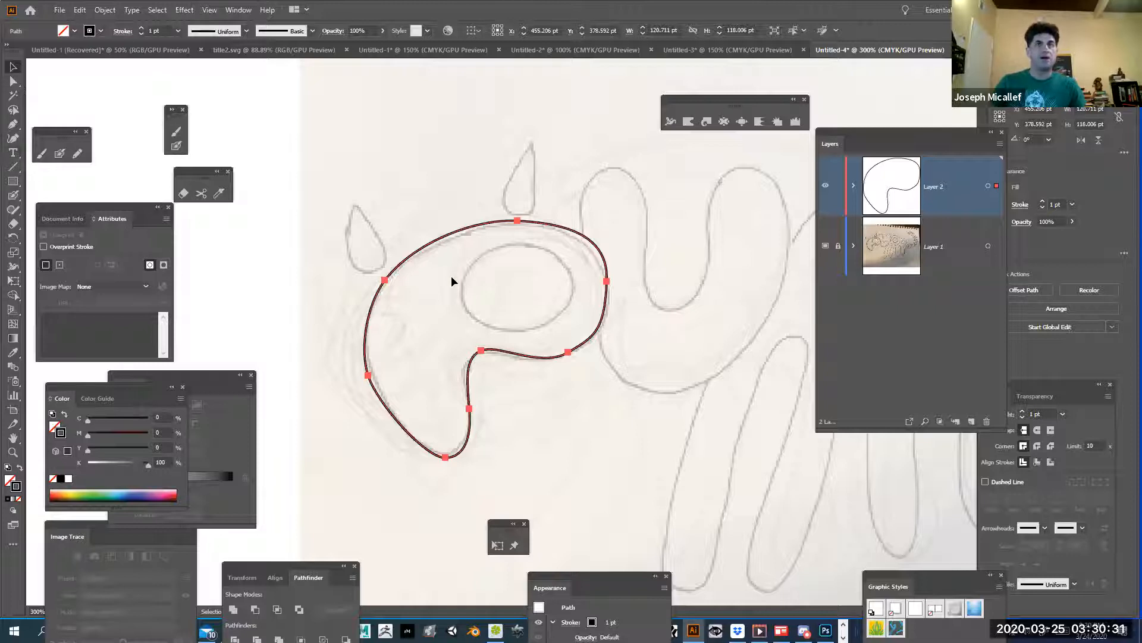
click(551, 327)
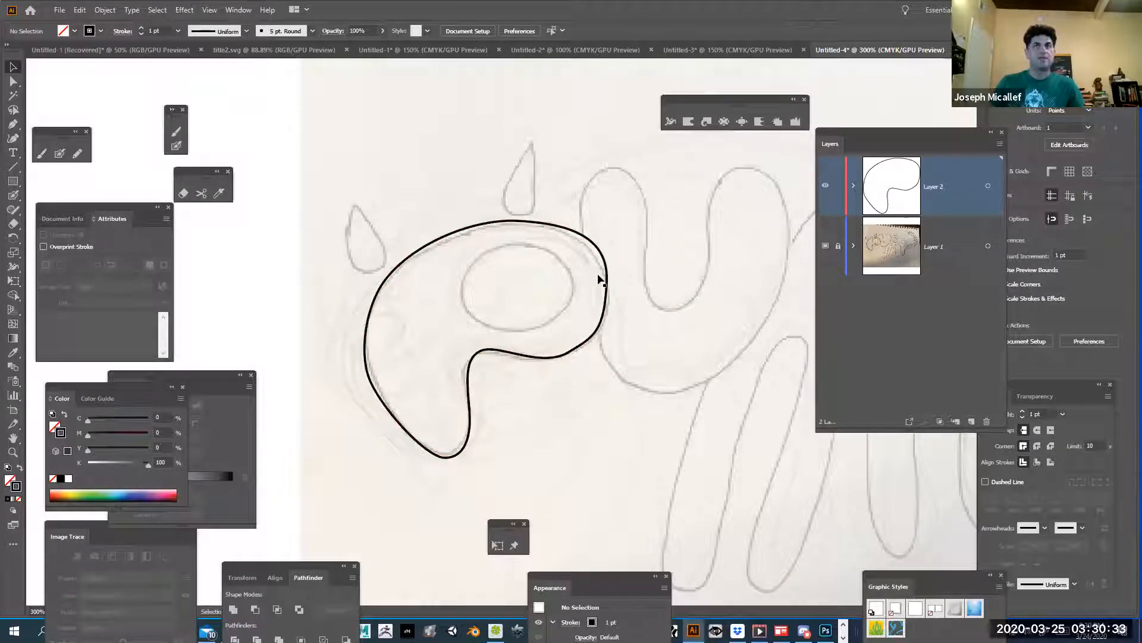
click(608, 260)
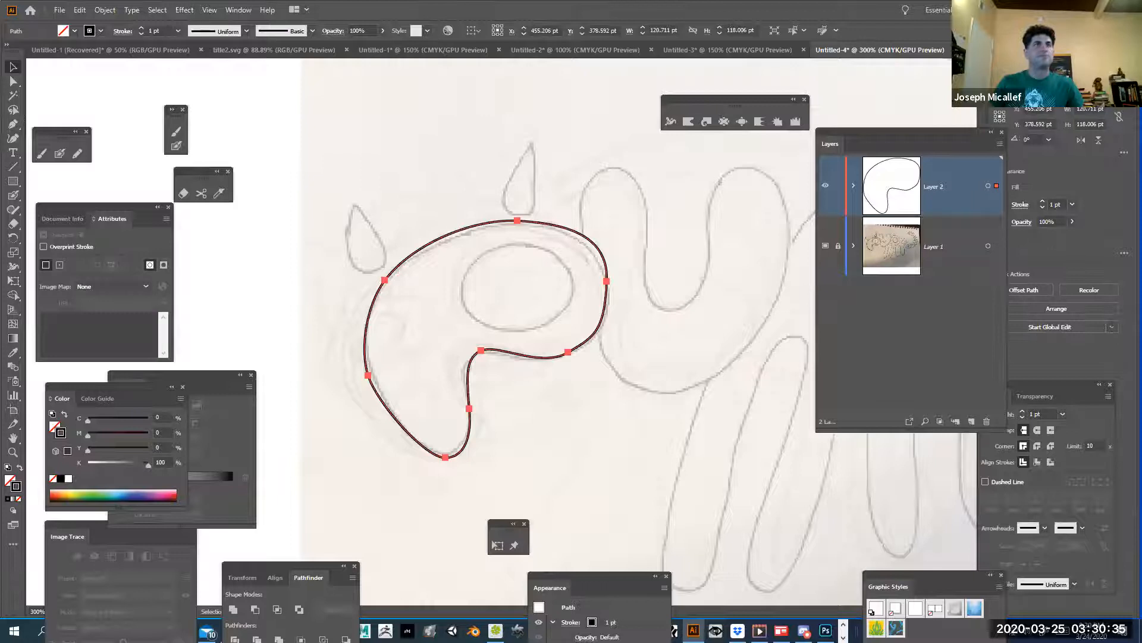
Trace the p's oval counter as a closed path with the Curvature tool, adjusting its points to the sketch, and deselect it.
click(12, 126)
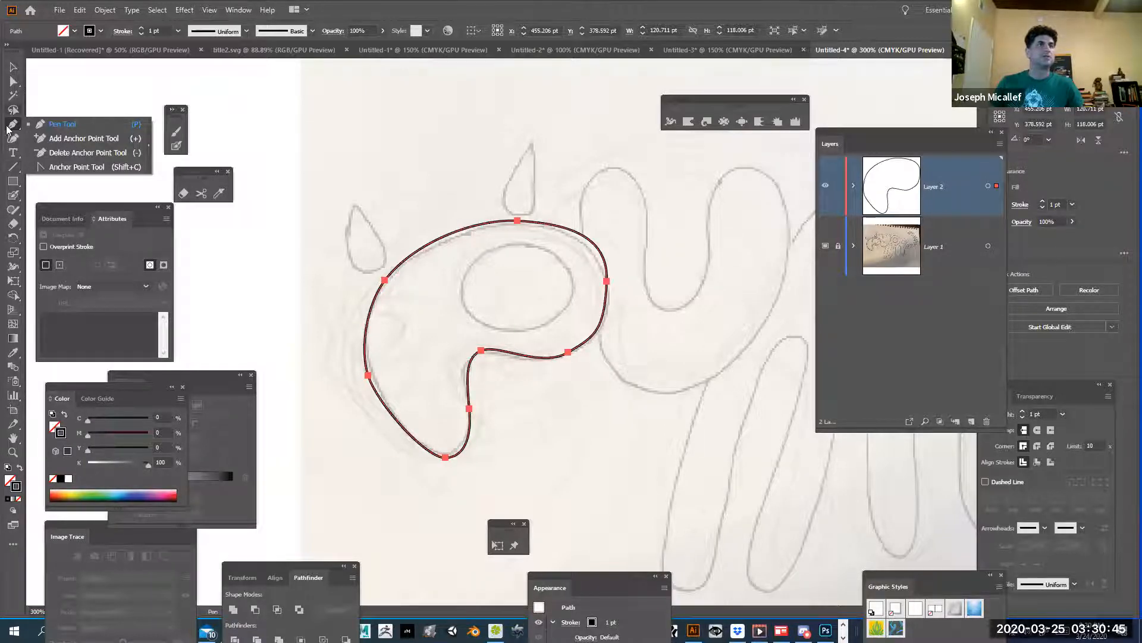
click(14, 140)
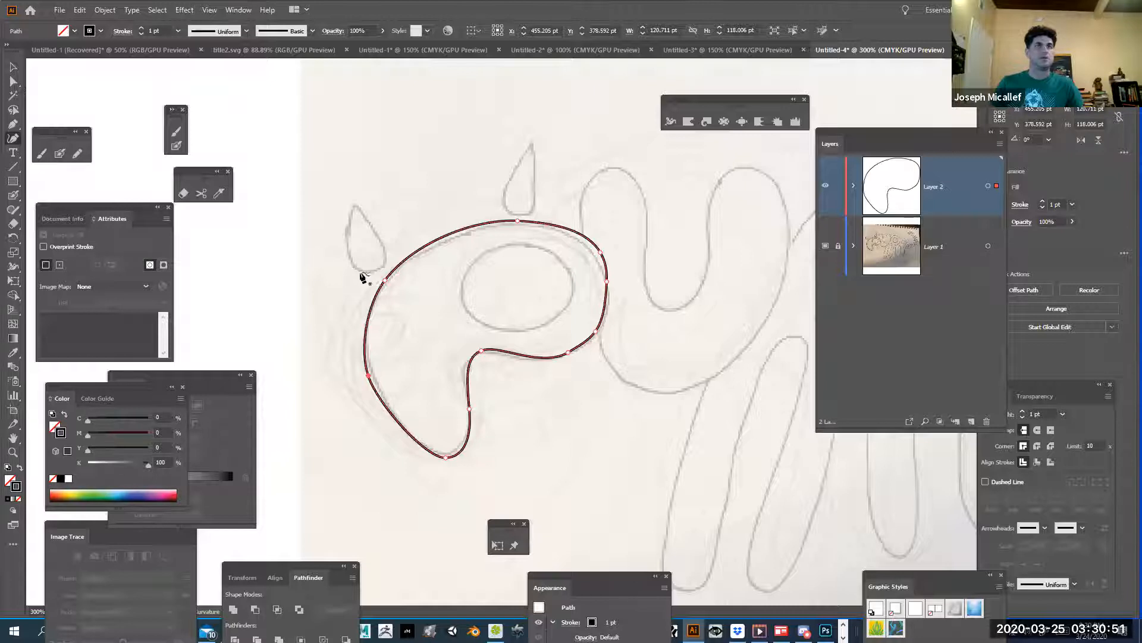
click(468, 308)
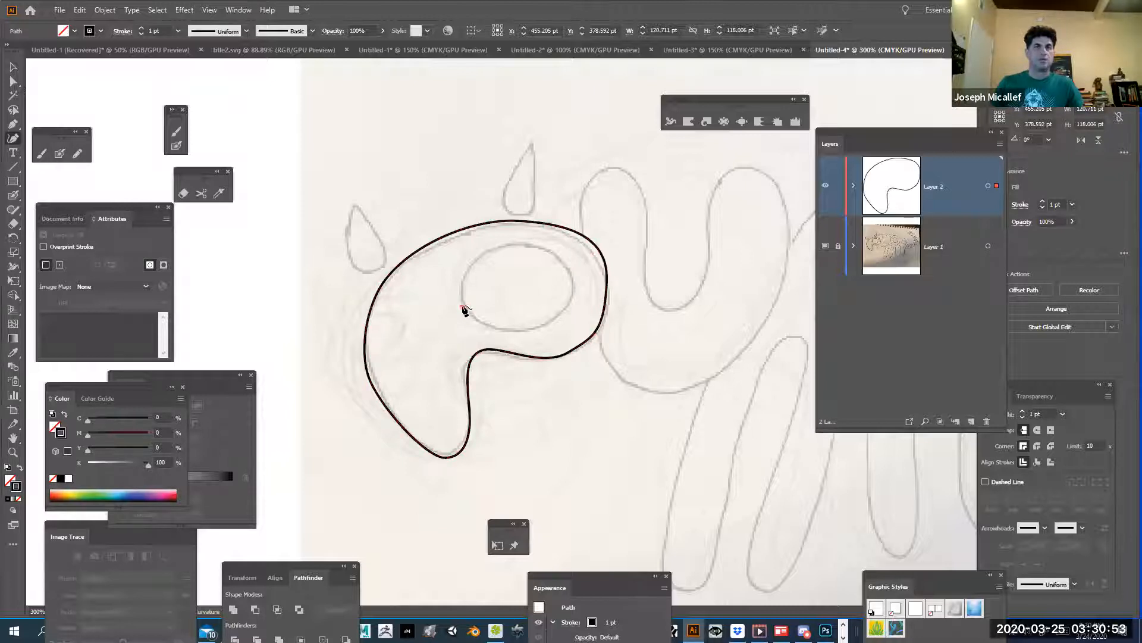
click(463, 306)
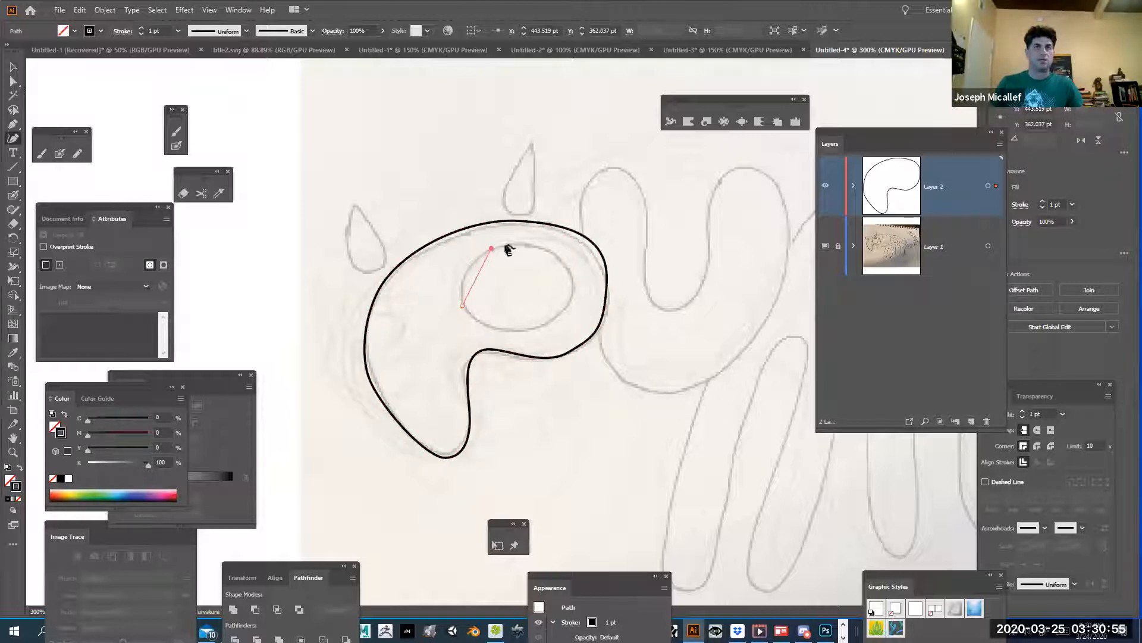
click(502, 246)
click(559, 258)
click(563, 313)
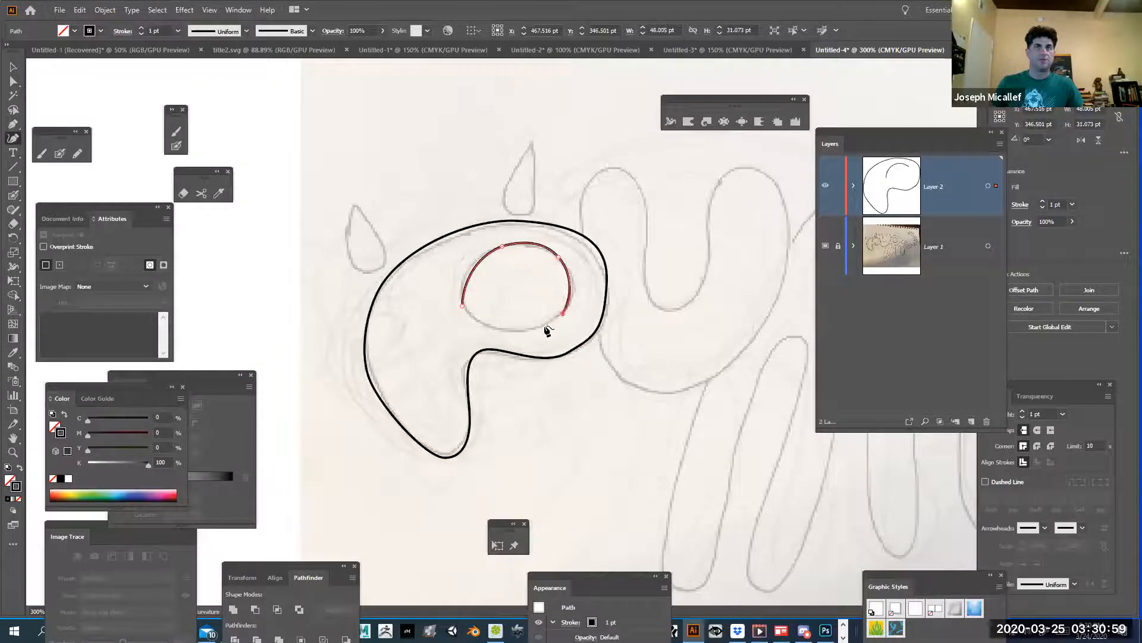
click(463, 307)
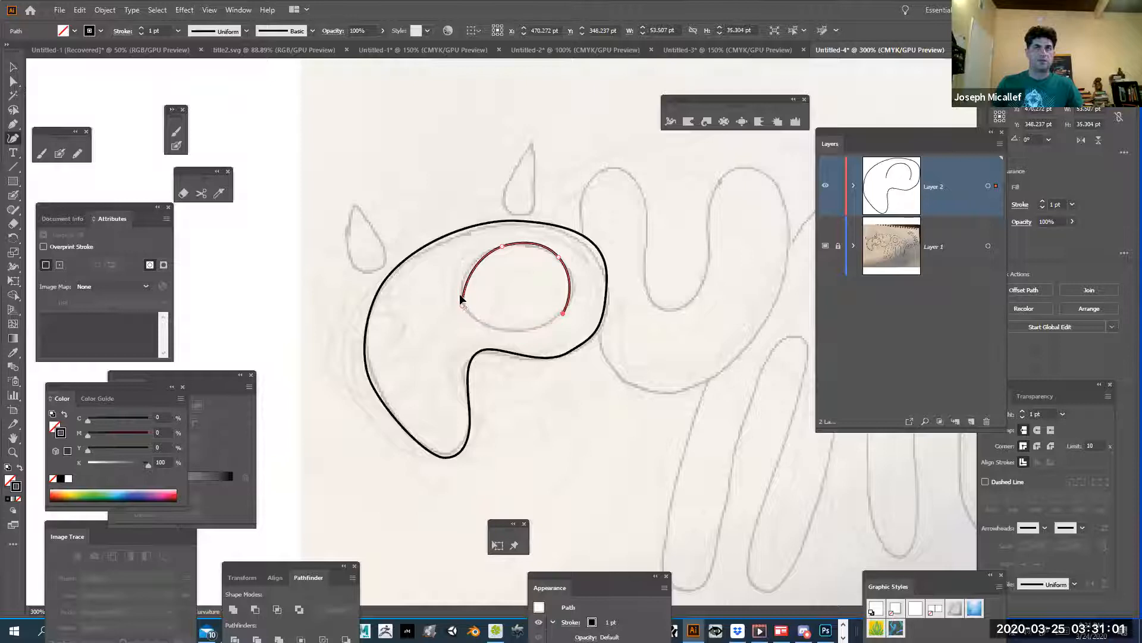
click(462, 301)
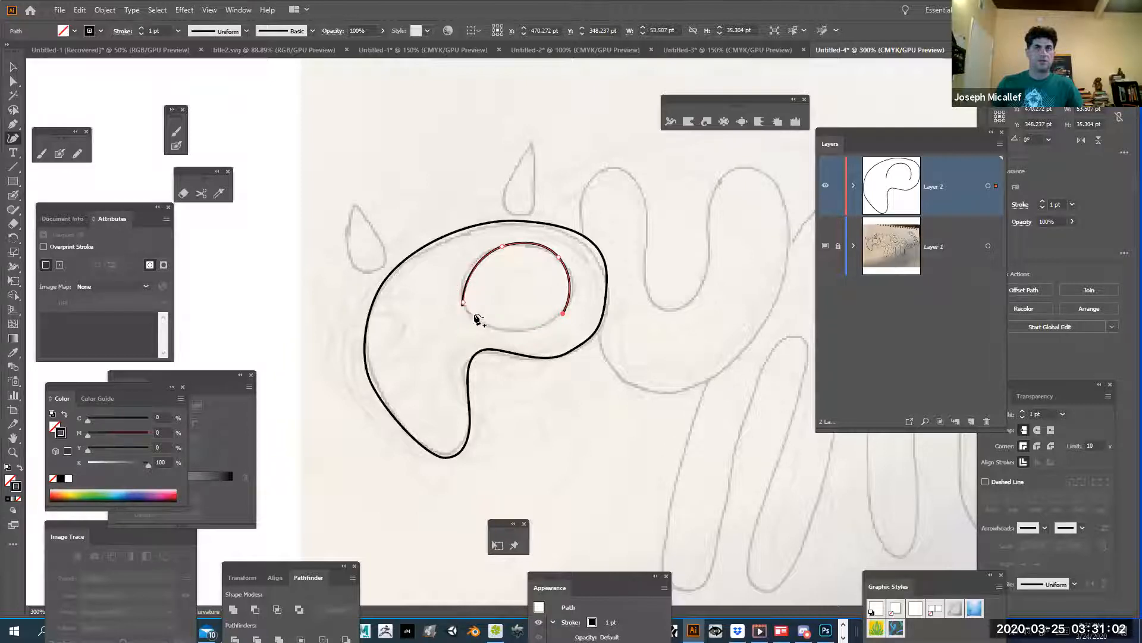
click(558, 322)
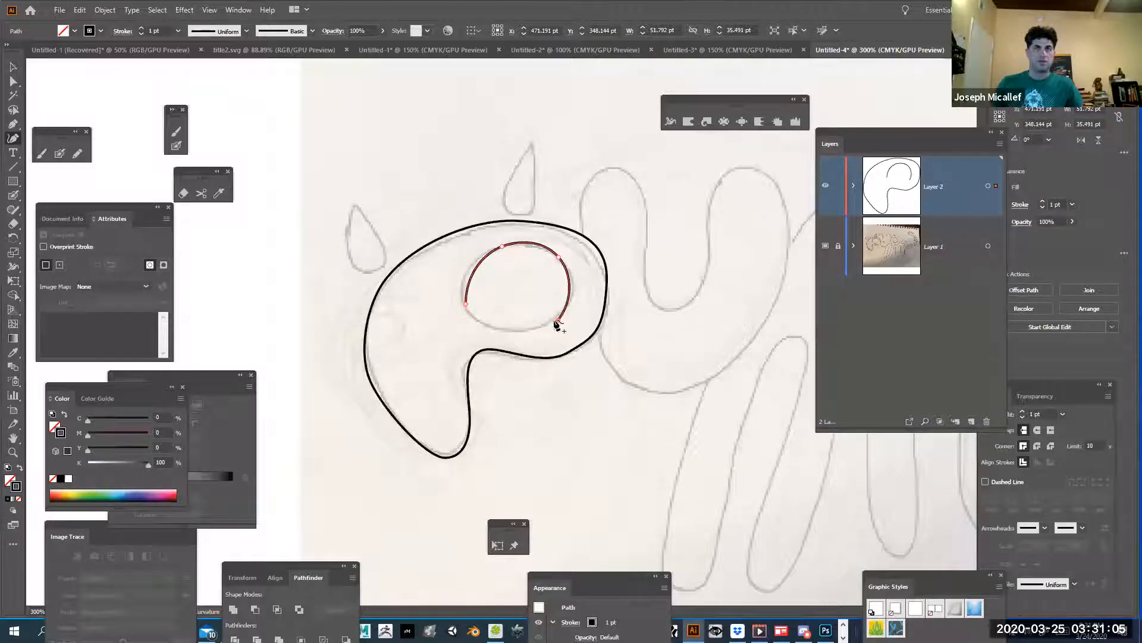
click(467, 306)
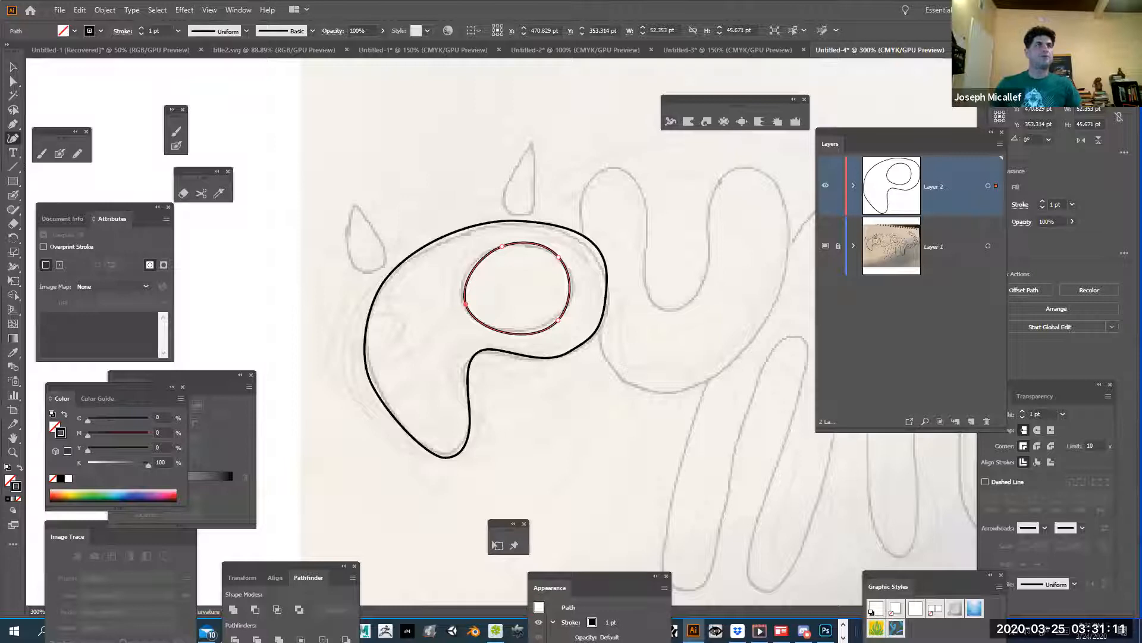
click(14, 66)
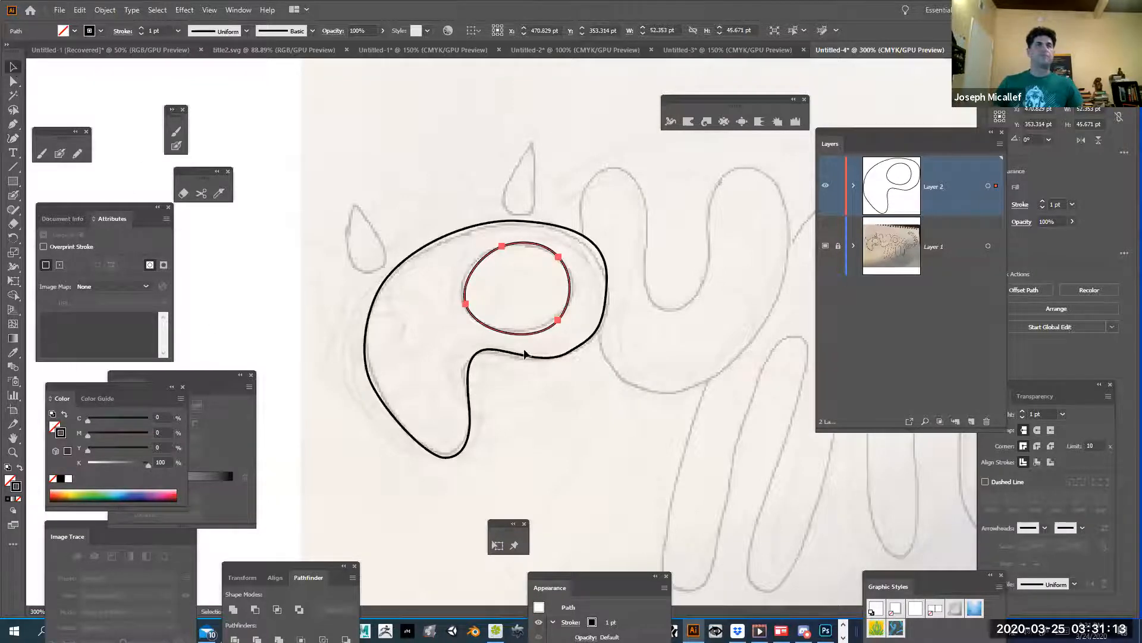
click(502, 280)
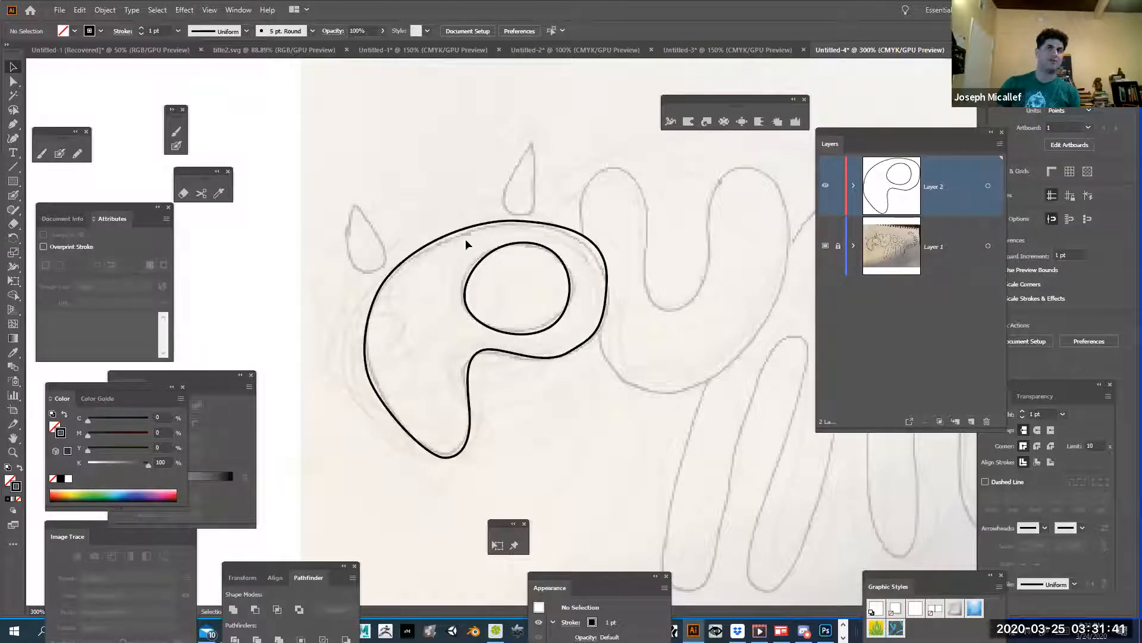
Select the p's outer outline, expand Layer 2 to list its paths, and give the outline a black fill.
click(595, 247)
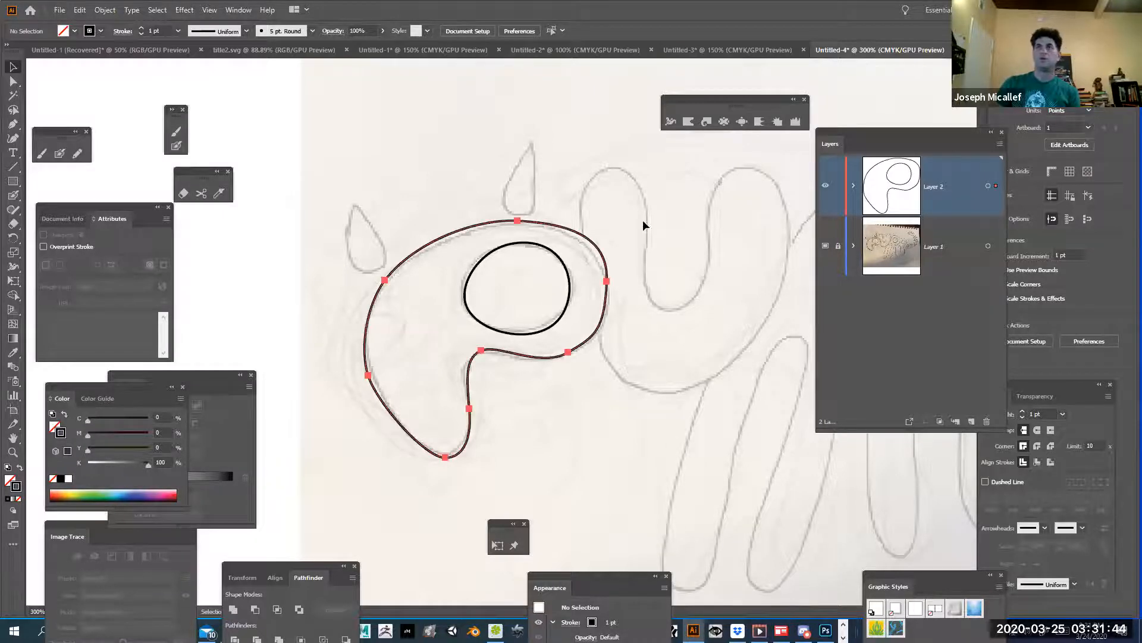
click(854, 186)
click(941, 313)
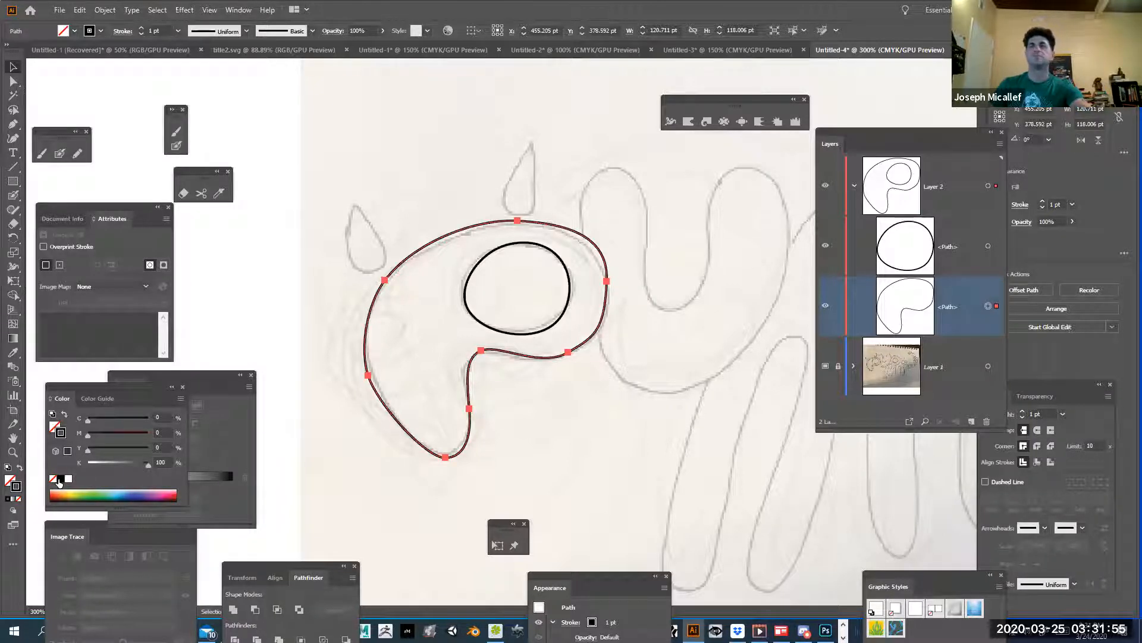
click(10, 480)
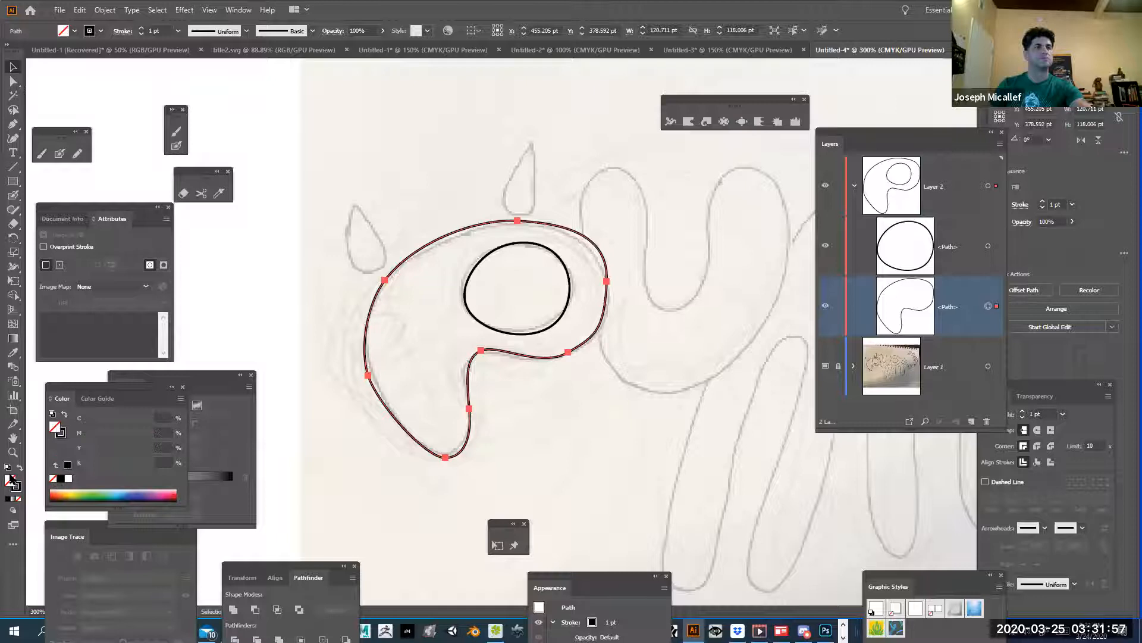
click(61, 479)
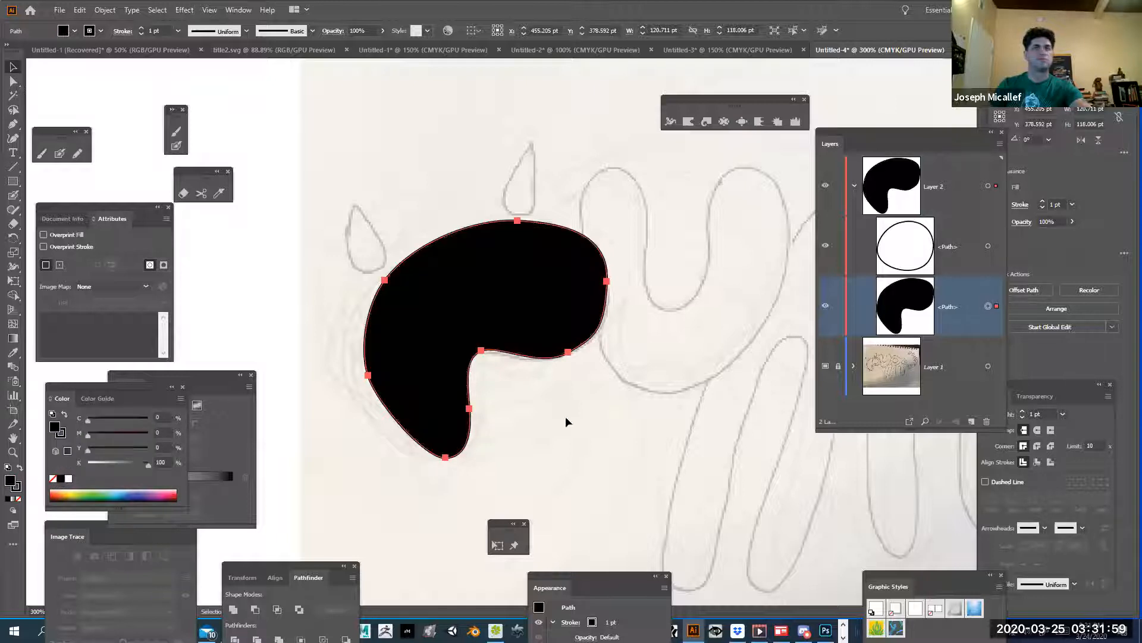
Combine the p's outer outline and its oval counter into a compound path, and deselect it.
key(shift)
shift+click(987, 245)
click(105, 11)
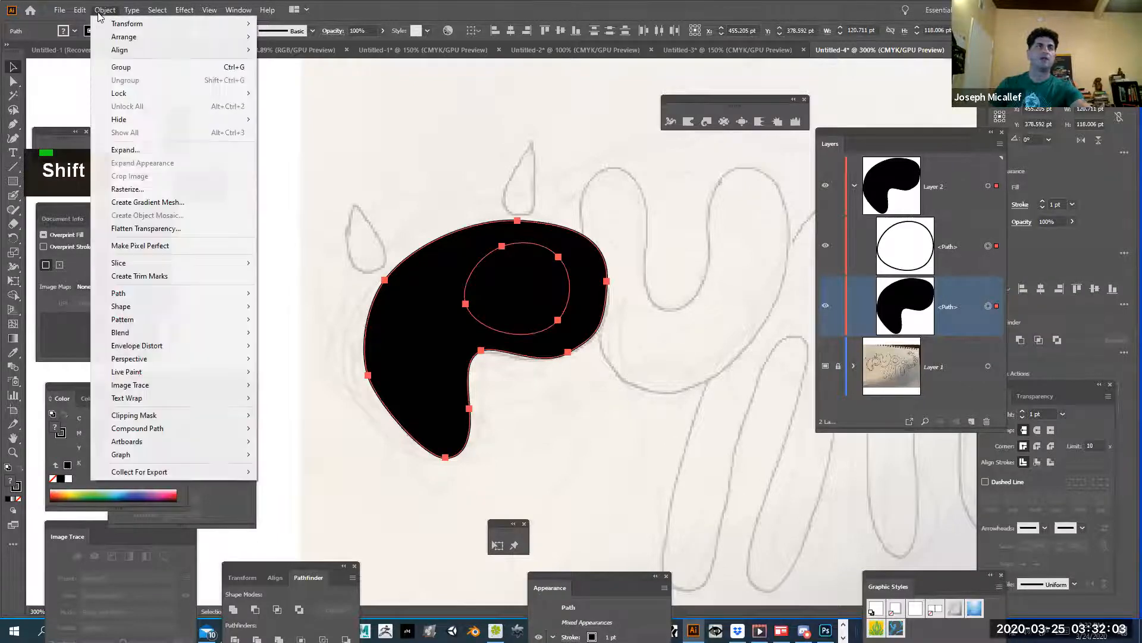
mouse_move(170, 420)
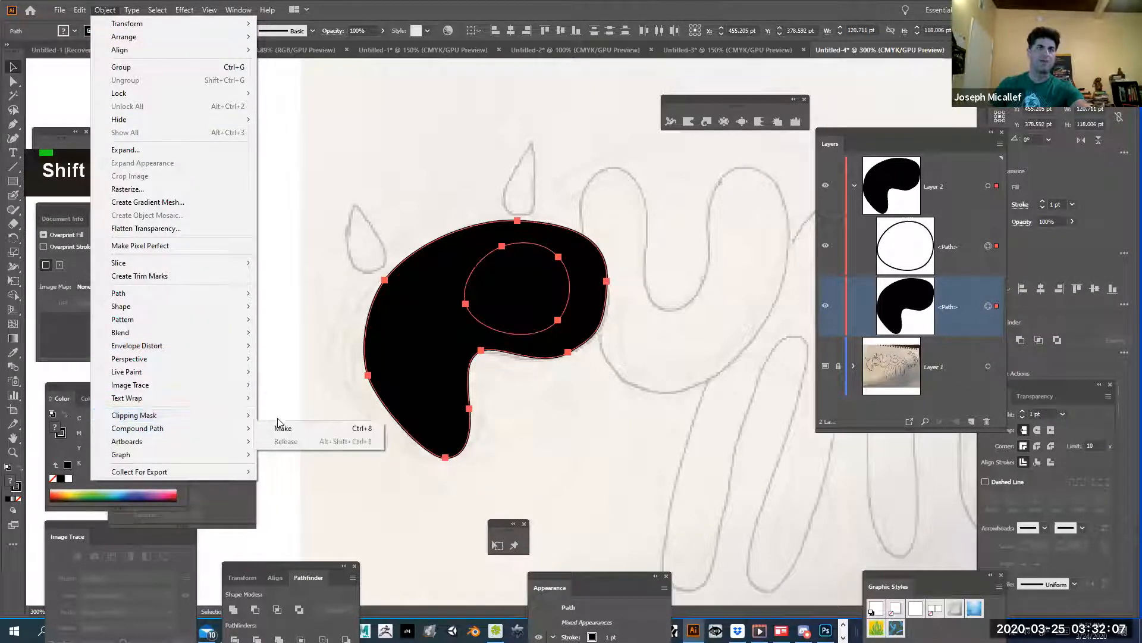
mouse_move(244, 429)
click(283, 429)
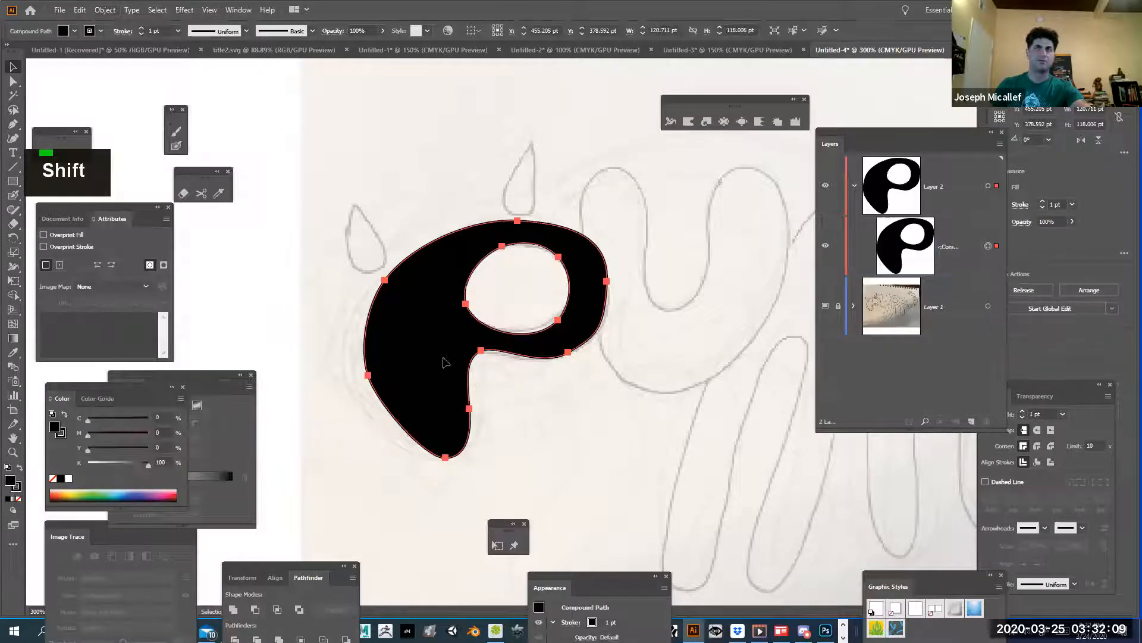
click(551, 409)
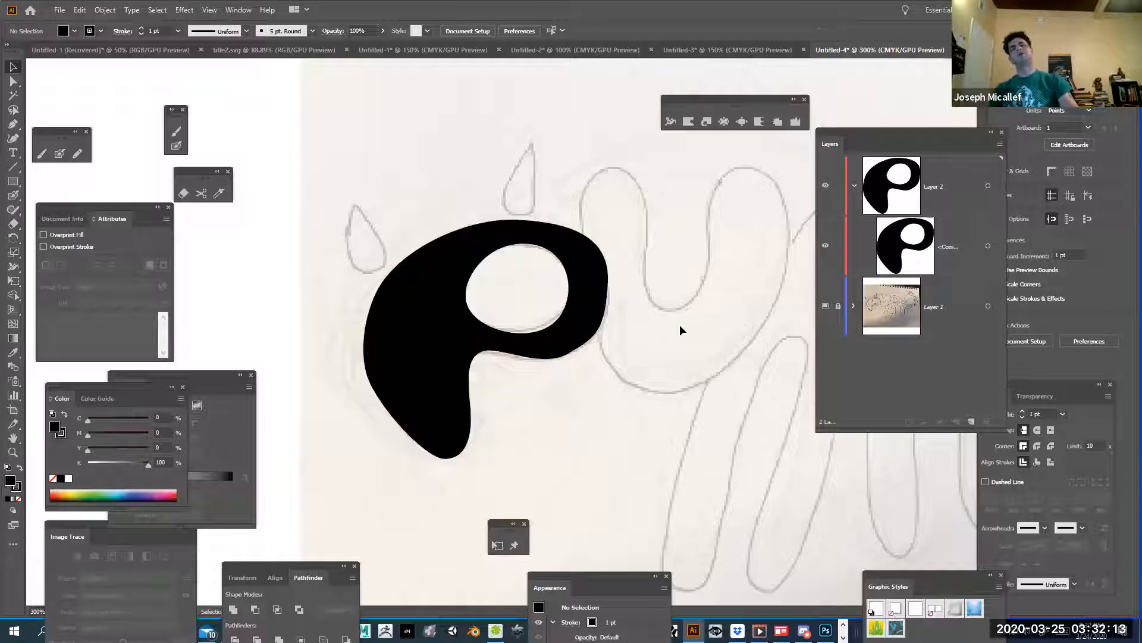
Reset the compound p to the default white fill and black stroke, and deselect it.
click(573, 335)
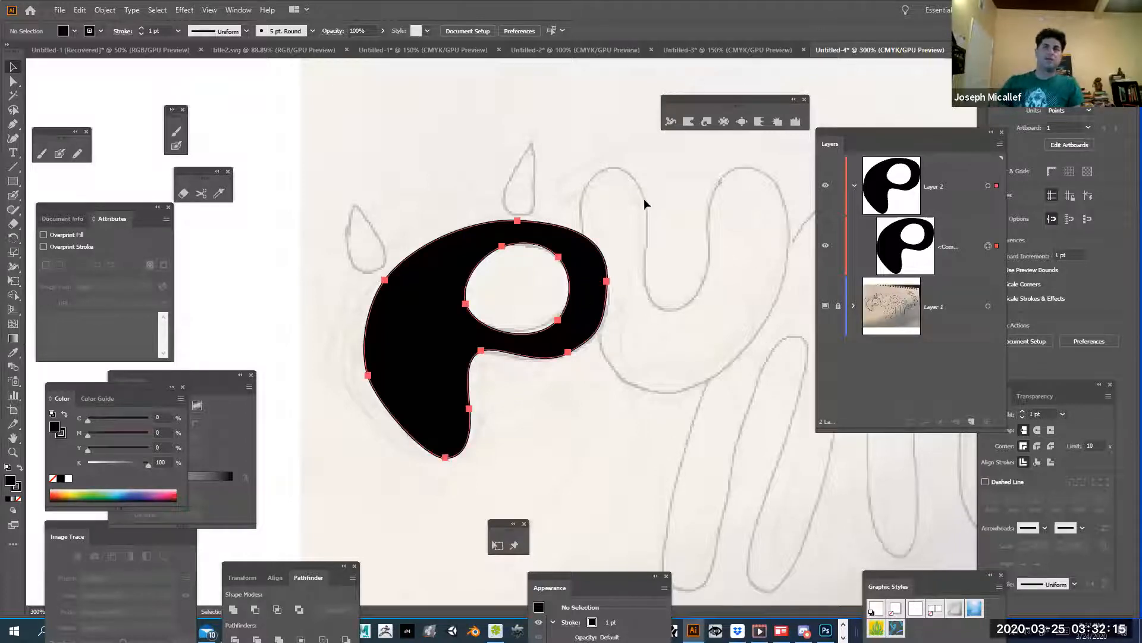
click(8, 468)
click(512, 474)
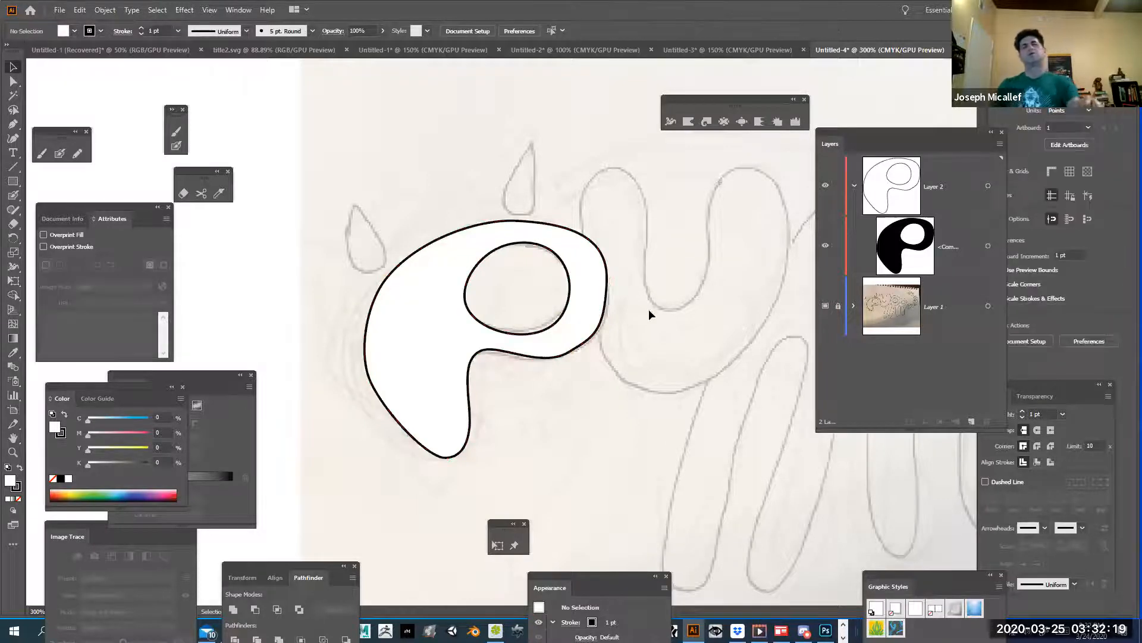
Trace the inner curve of the sketched u with the Curvature tool, from the top of its first arm up into the second.
ctrl+alt+super+click(654, 324)
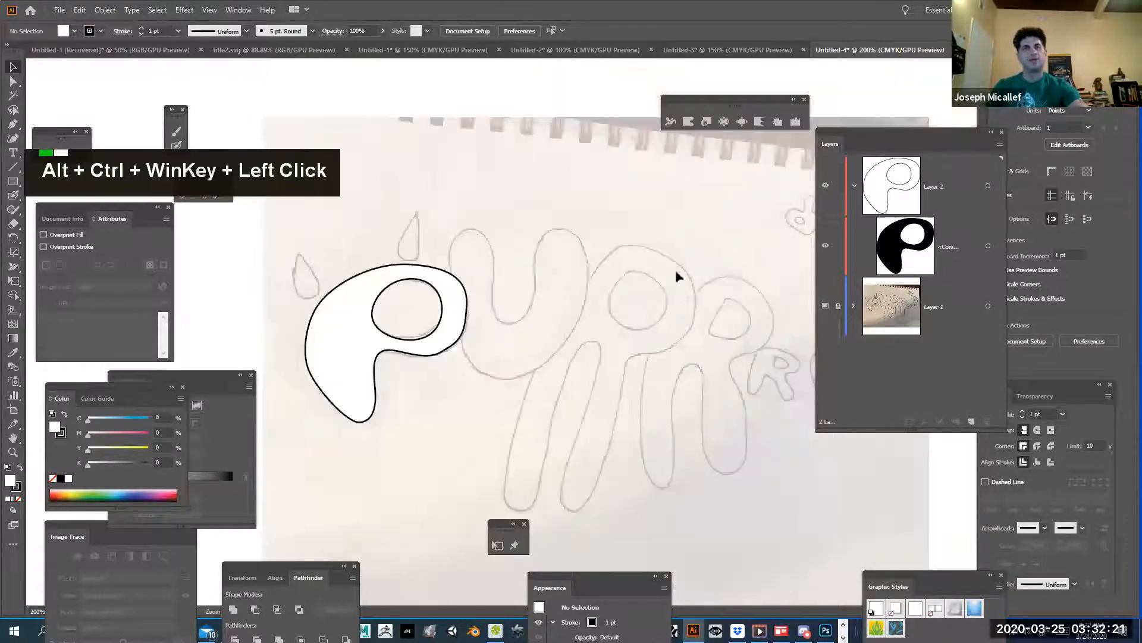
click(12, 125)
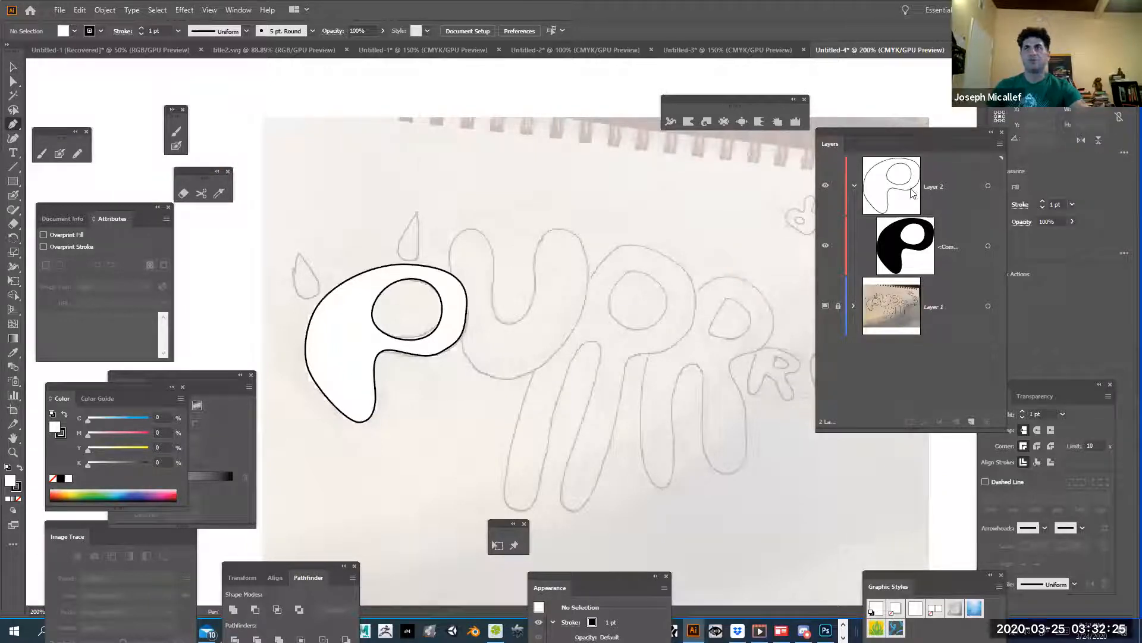
ctrl+click(517, 261)
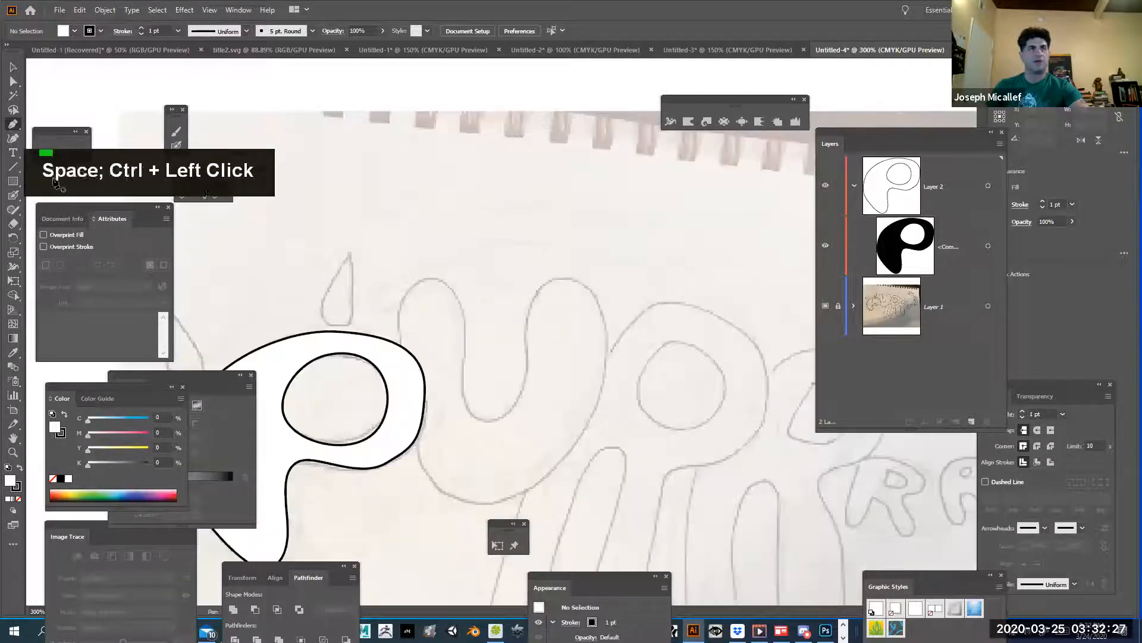
click(13, 139)
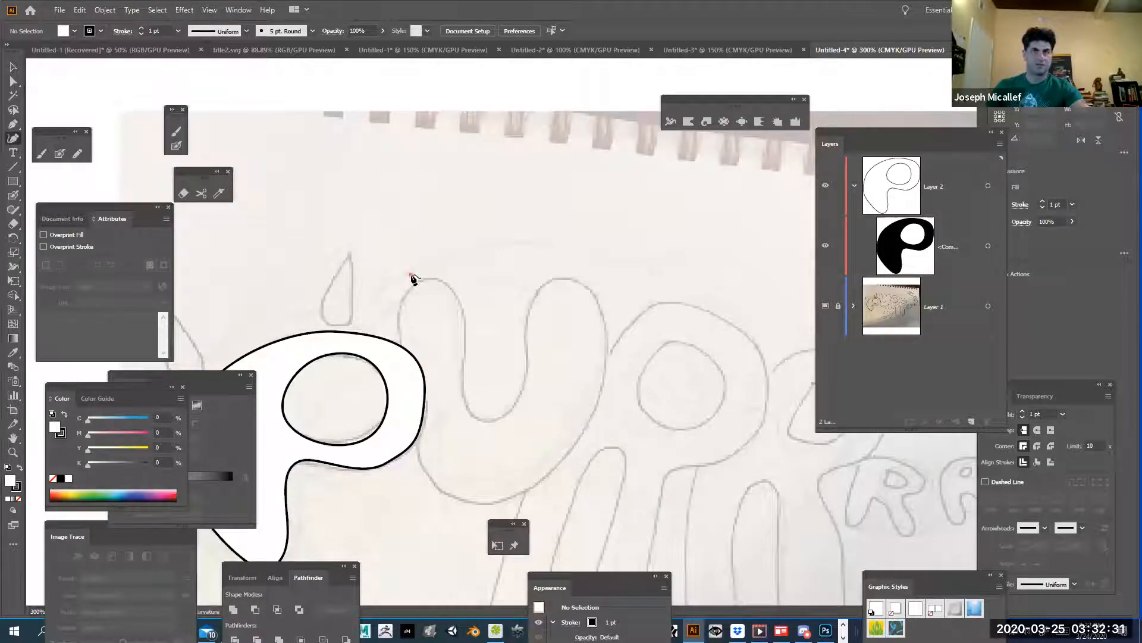
click(419, 281)
click(468, 325)
click(465, 335)
click(470, 413)
click(497, 420)
click(527, 357)
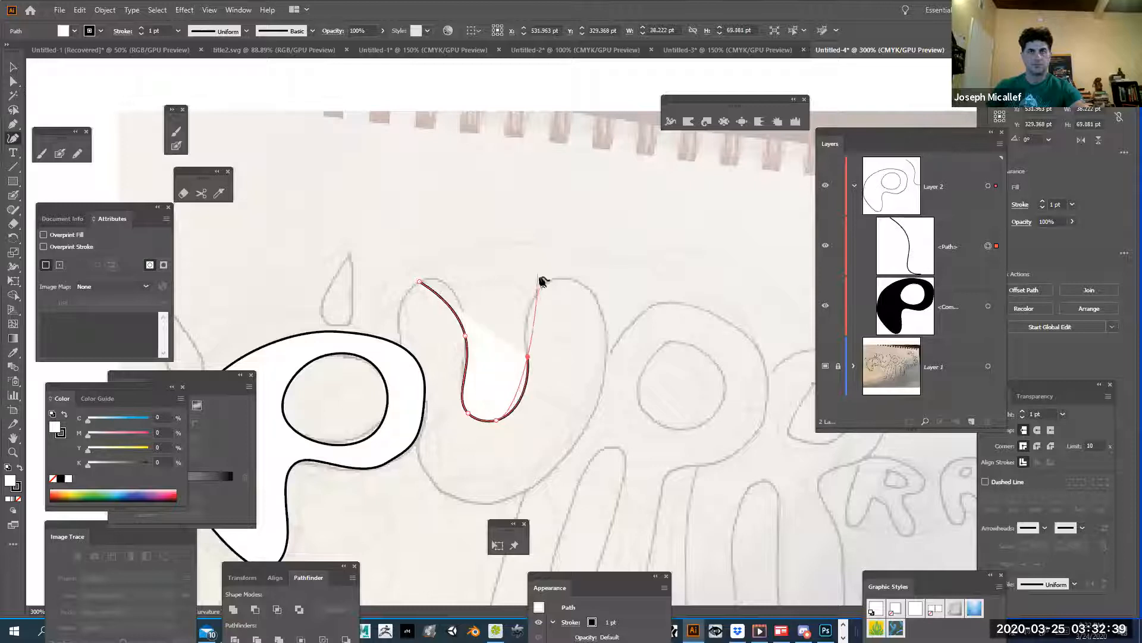
Continue the u's path over its second arm and around the base and outer side, closing it at the starting point.
click(558, 279)
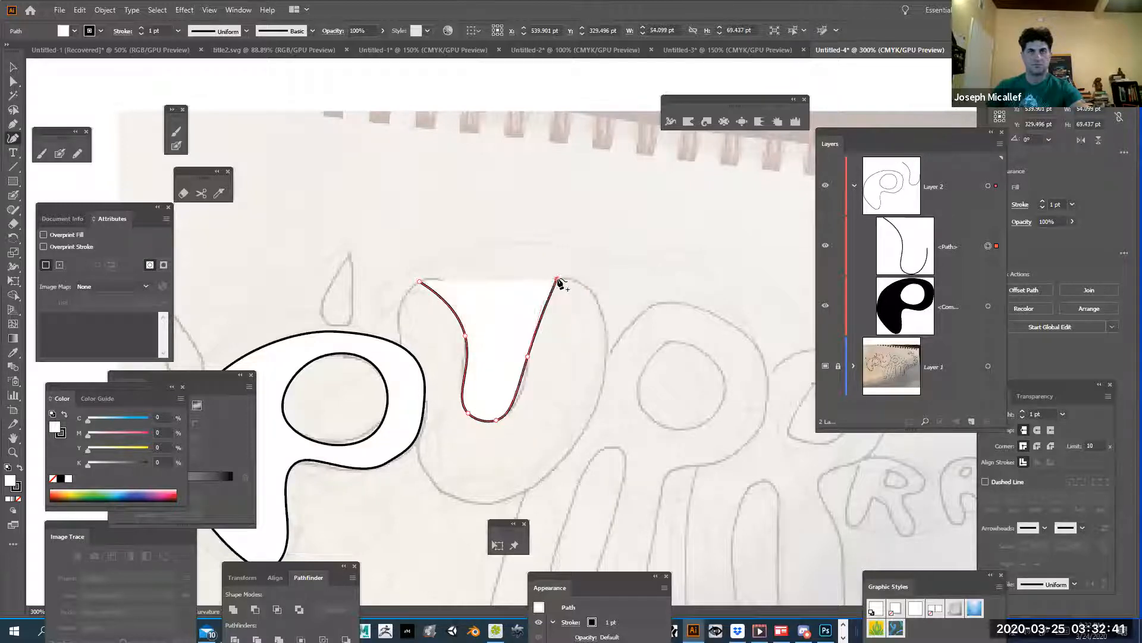
click(592, 289)
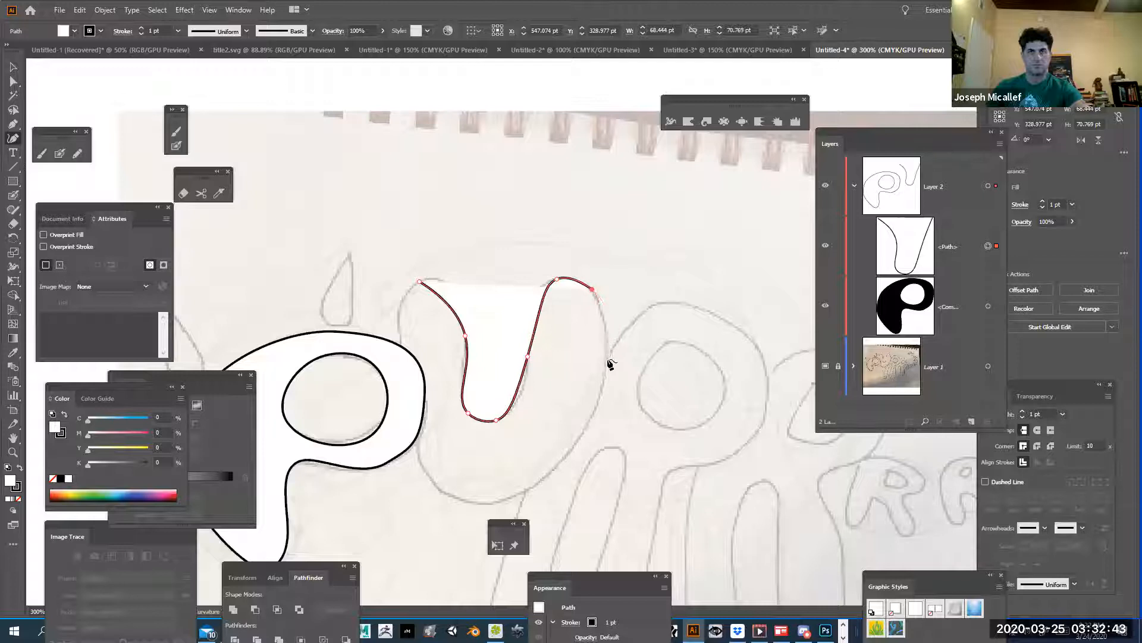
click(600, 398)
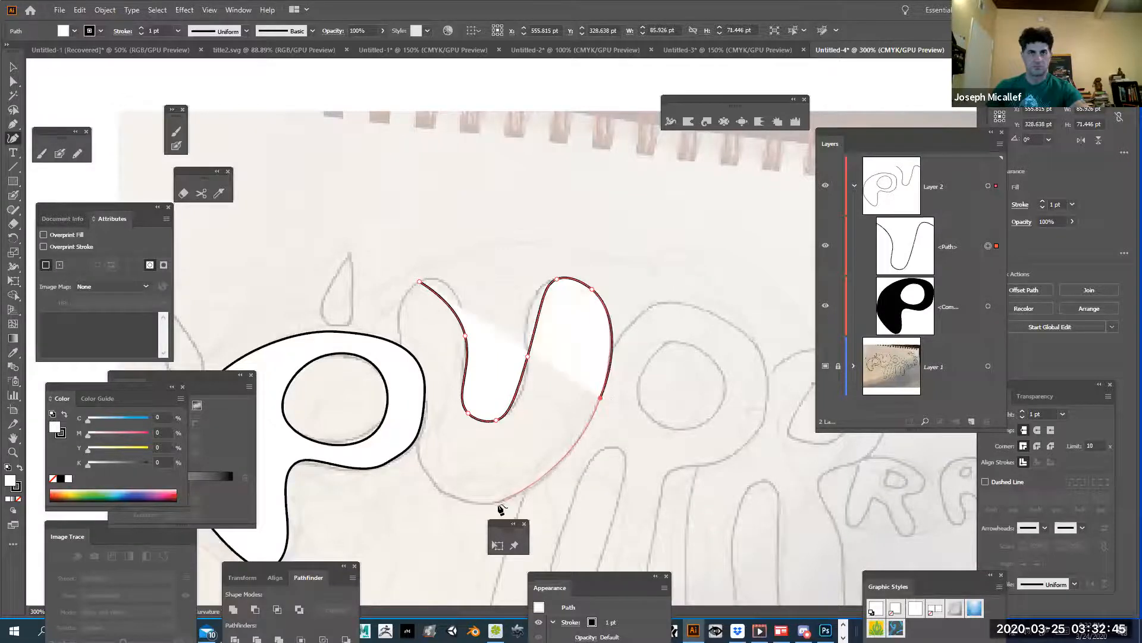
click(499, 504)
click(423, 479)
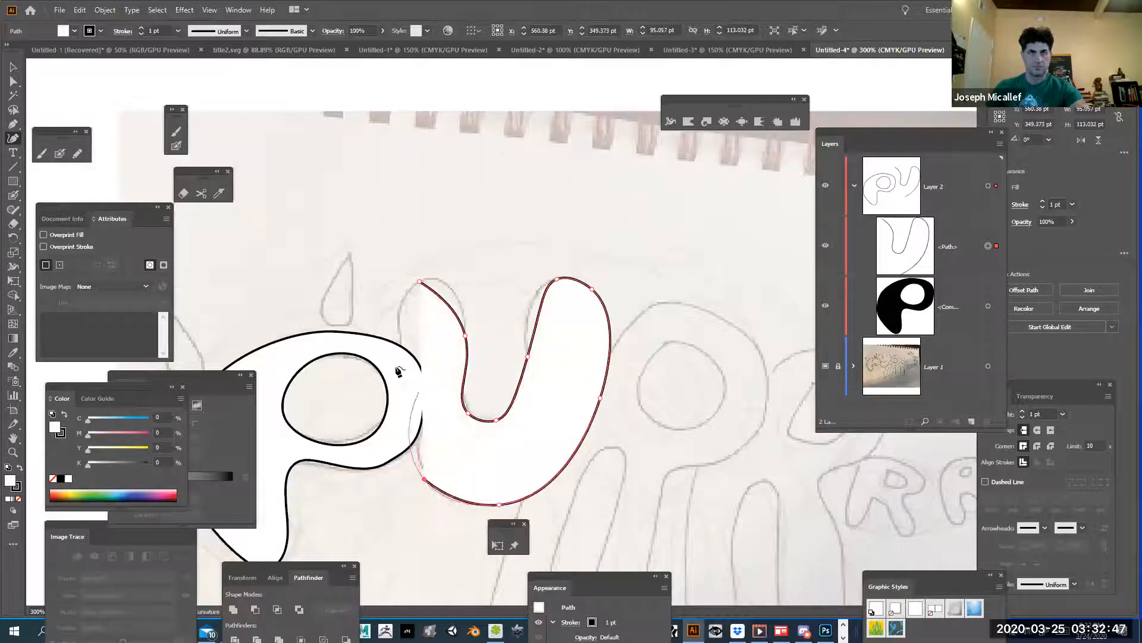
click(412, 402)
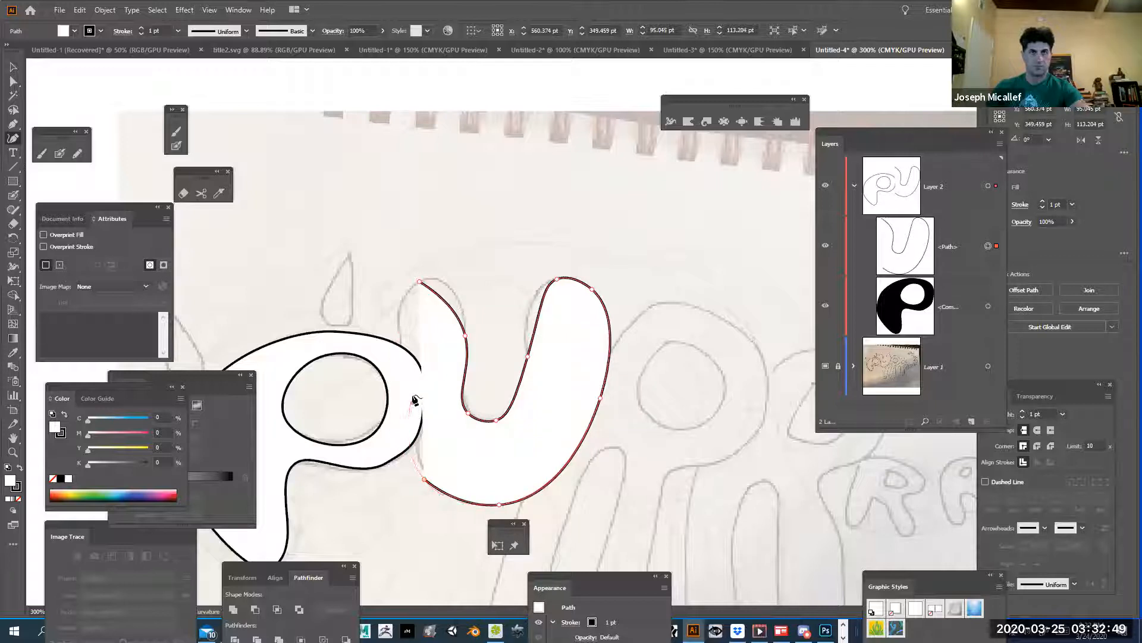
click(395, 320)
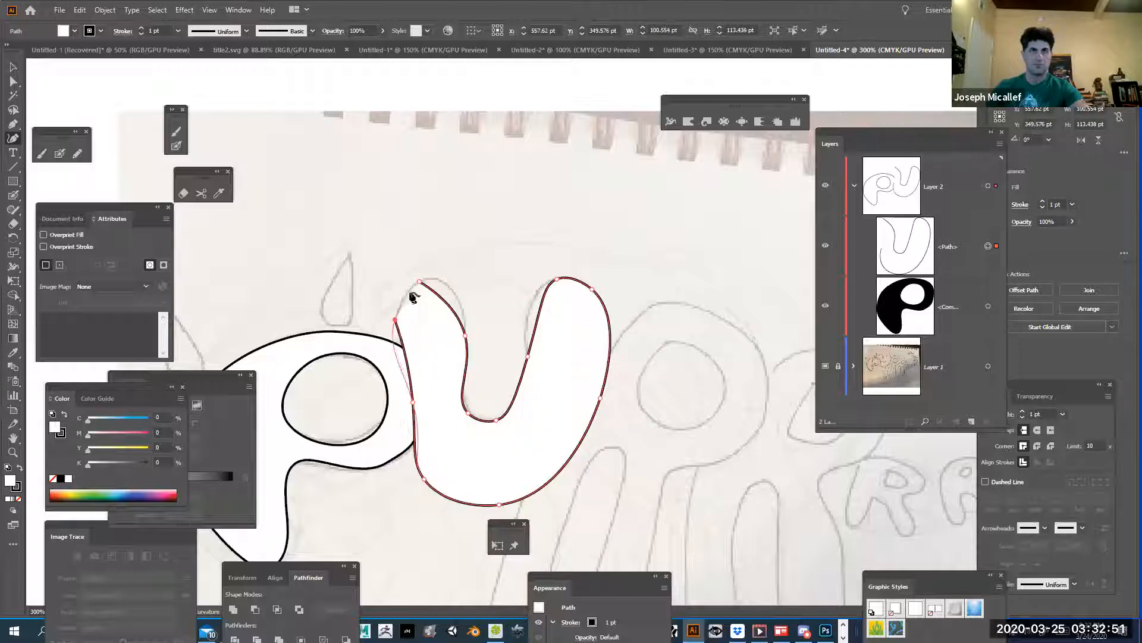
click(420, 282)
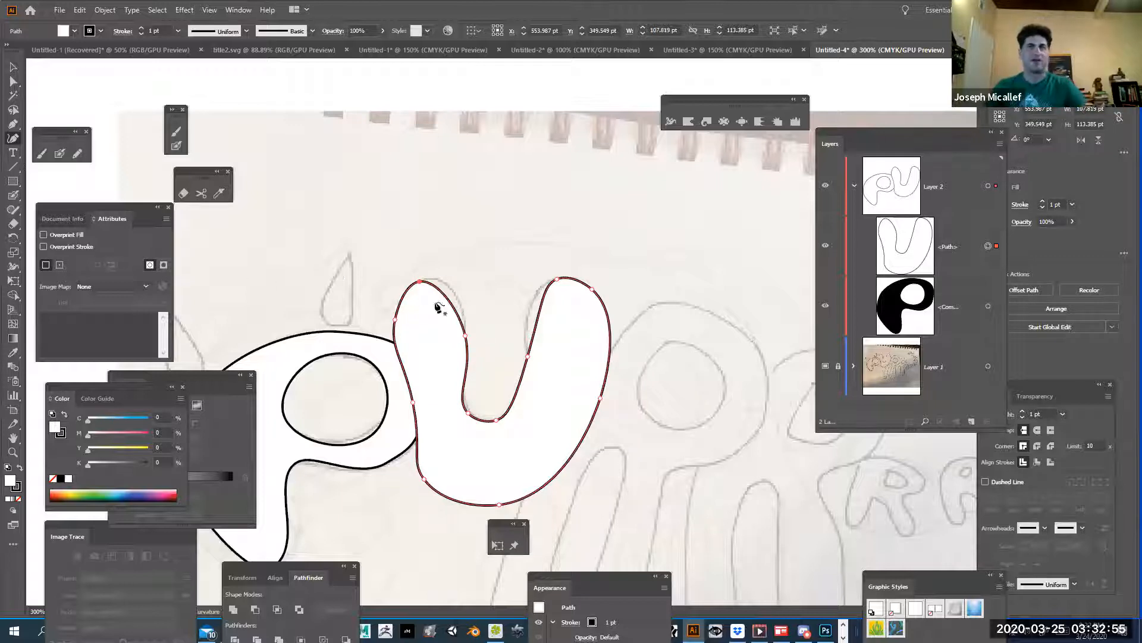
Remove the u shape's fill so that it has only its black stroke.
key(ctrl+alt)
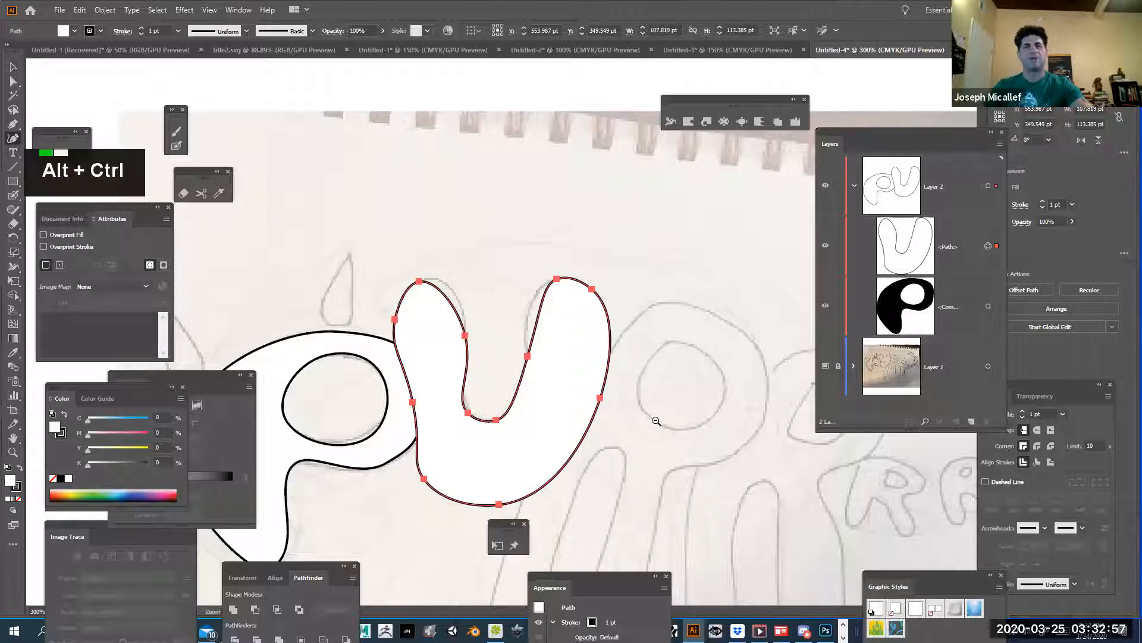
key(ctrl+alt+super)
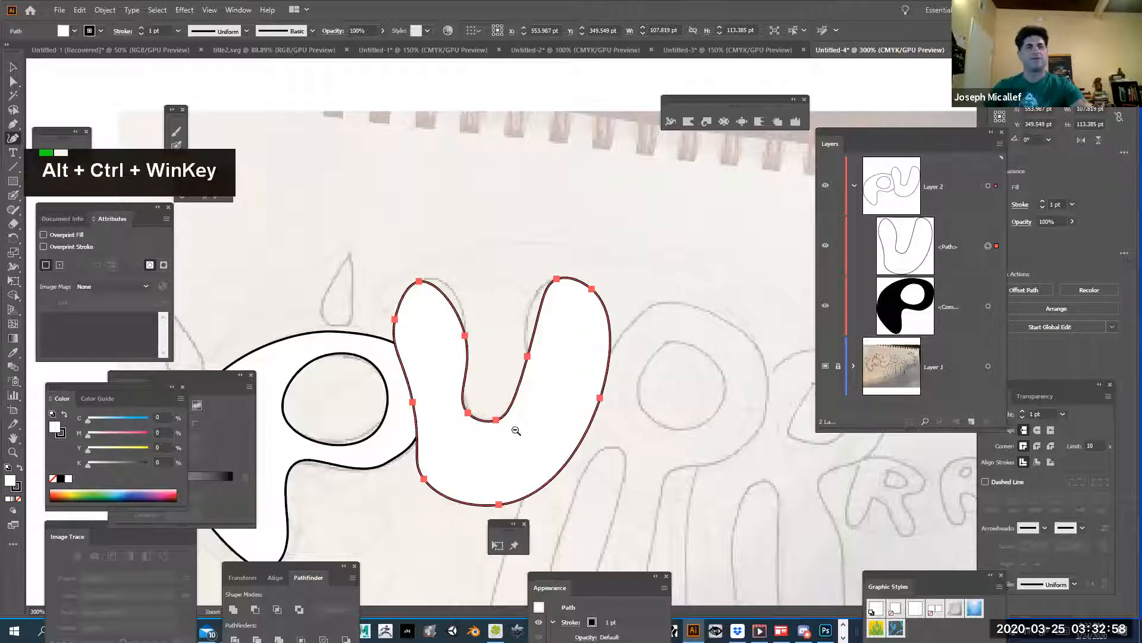
click(18, 499)
Trace the first r's left leg with the Curvature tool, around its foot and up to the top of the gap between the legs.
key(space)
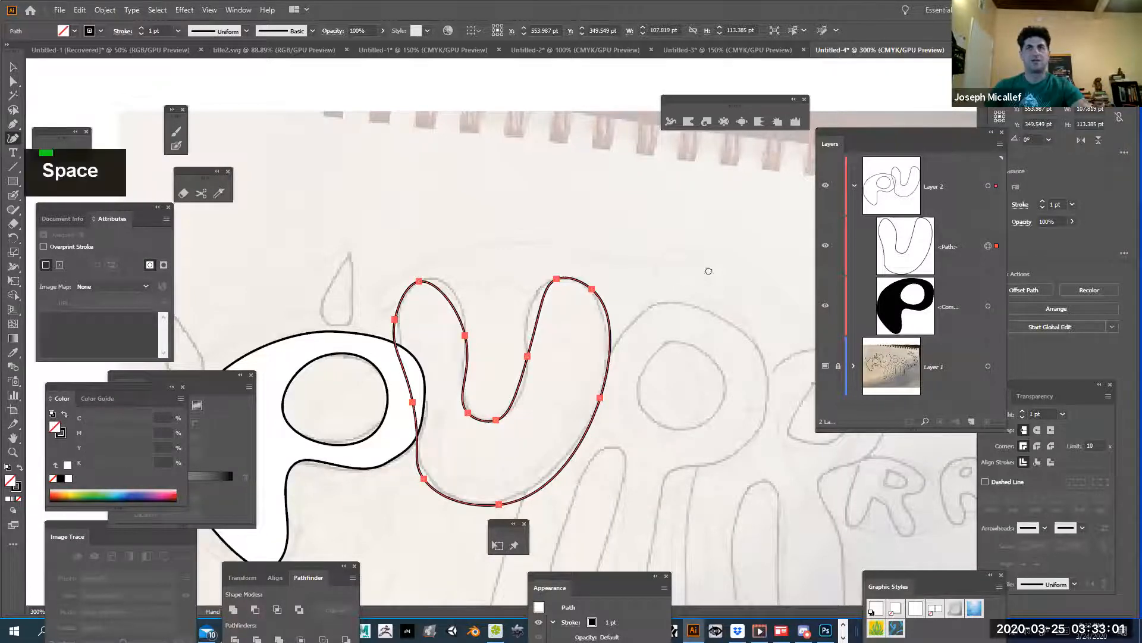
drag(709, 271, 694, 110)
mouse_move(494, 412)
mouse_down()
mouse_move(484, 400)
mouse_move(478, 419)
mouse_up()
click(457, 462)
click(447, 510)
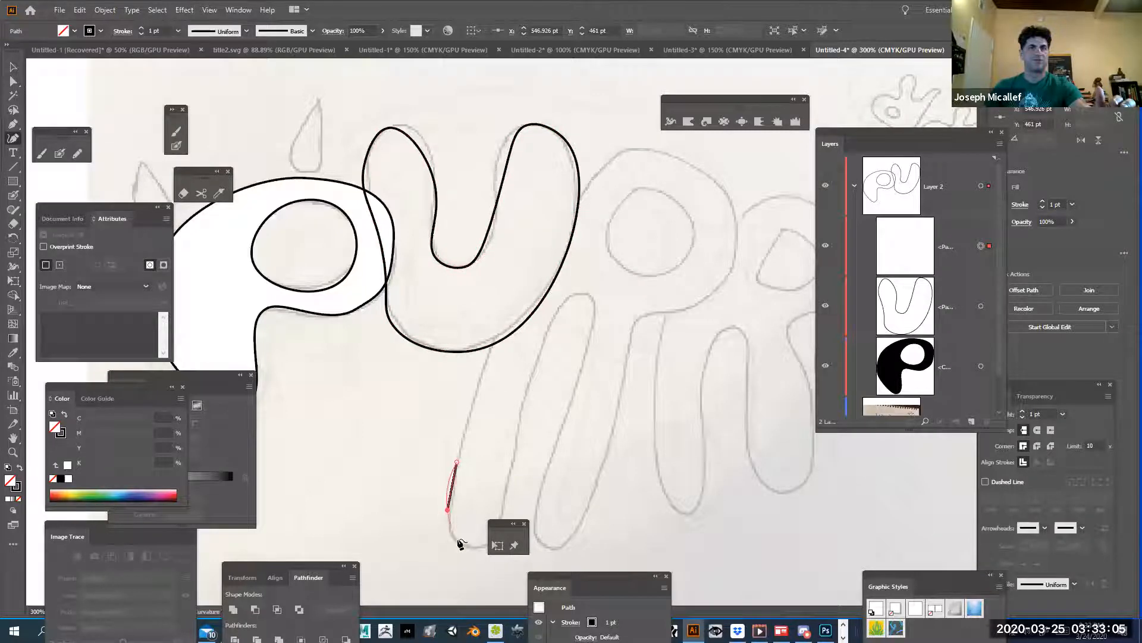
click(469, 549)
click(510, 476)
click(530, 361)
click(581, 293)
click(593, 303)
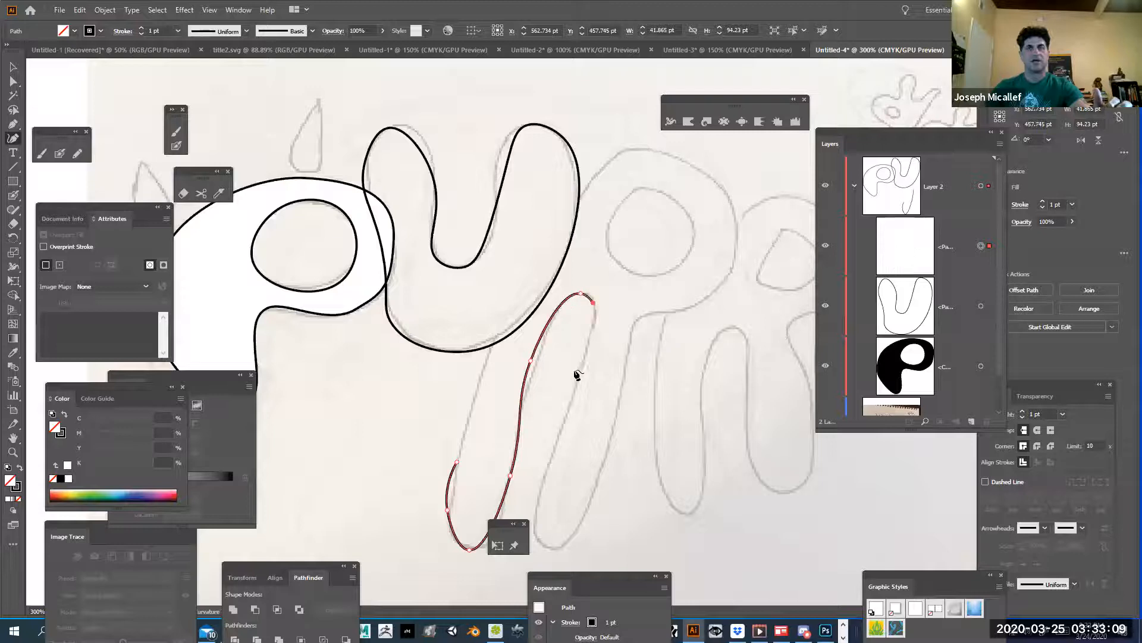
Continue the r's path down and around its right leg, then up to where the leg meets the bowl.
click(570, 411)
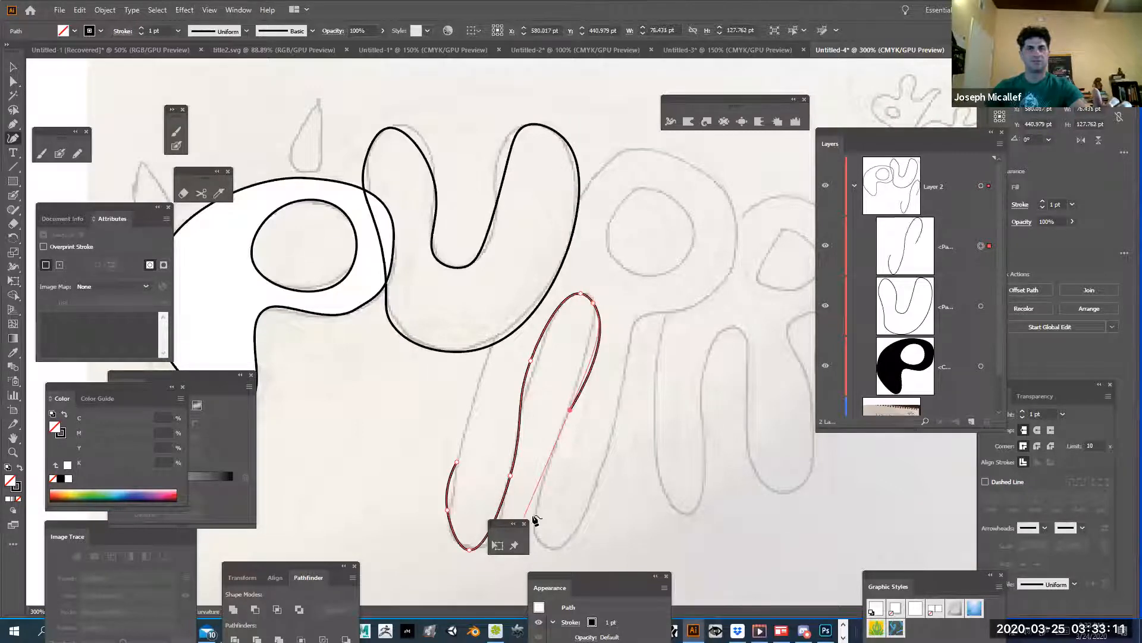
click(533, 514)
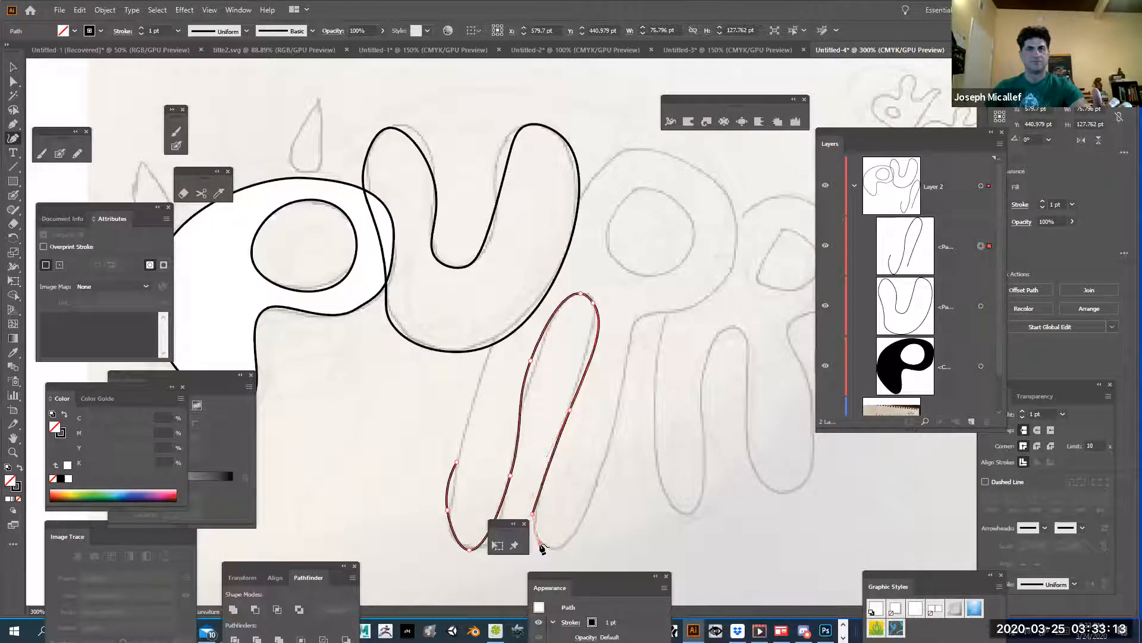
click(540, 543)
click(572, 544)
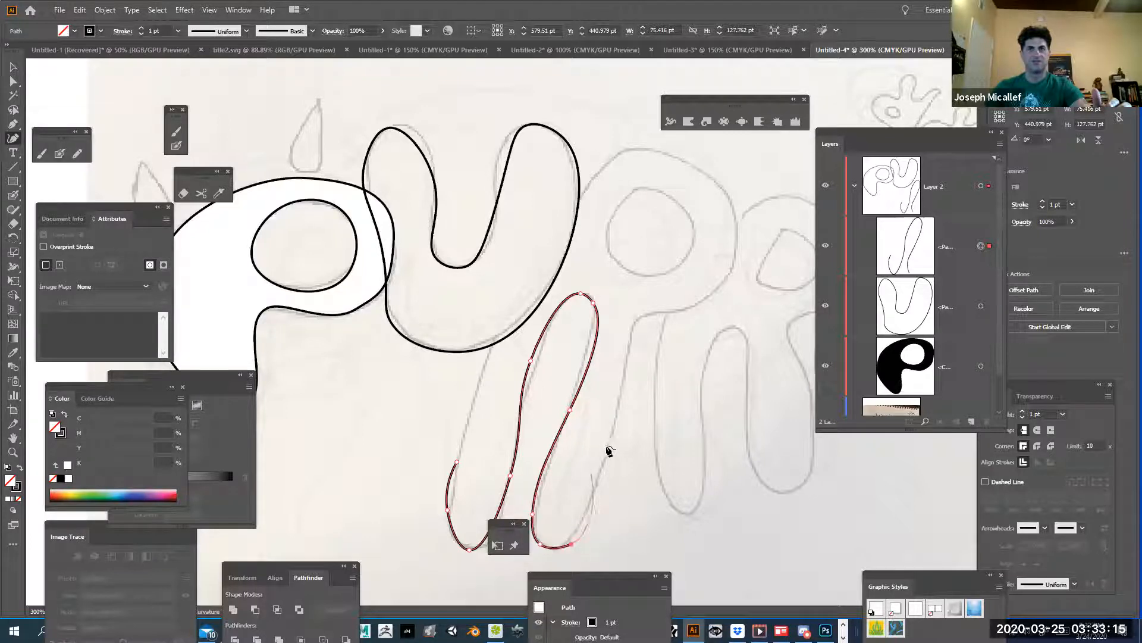
click(625, 382)
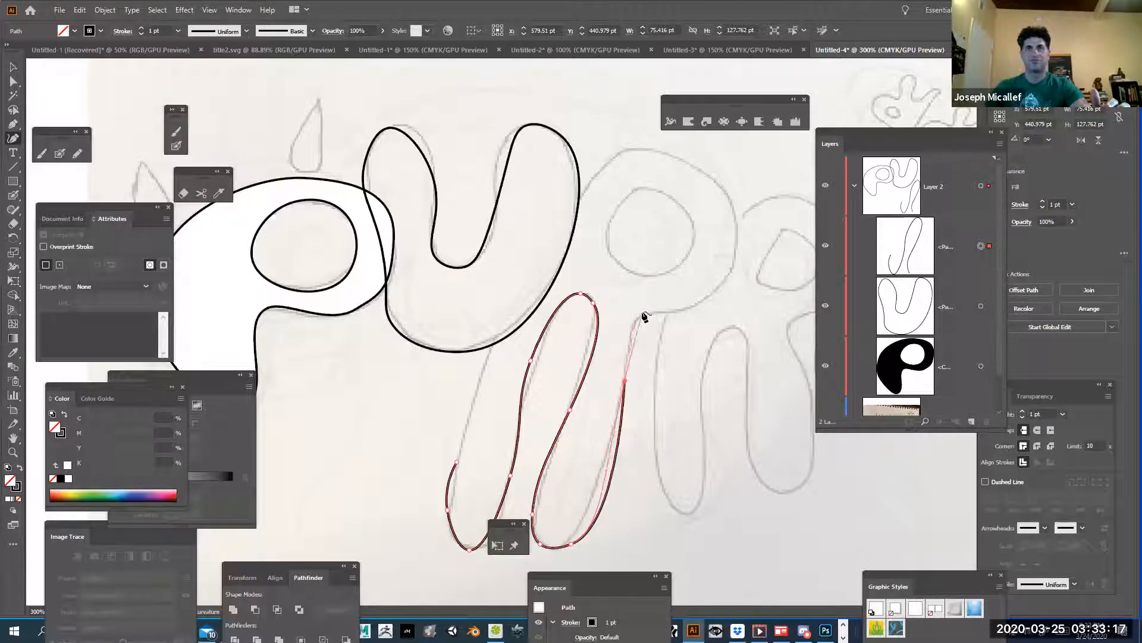
click(642, 313)
click(667, 311)
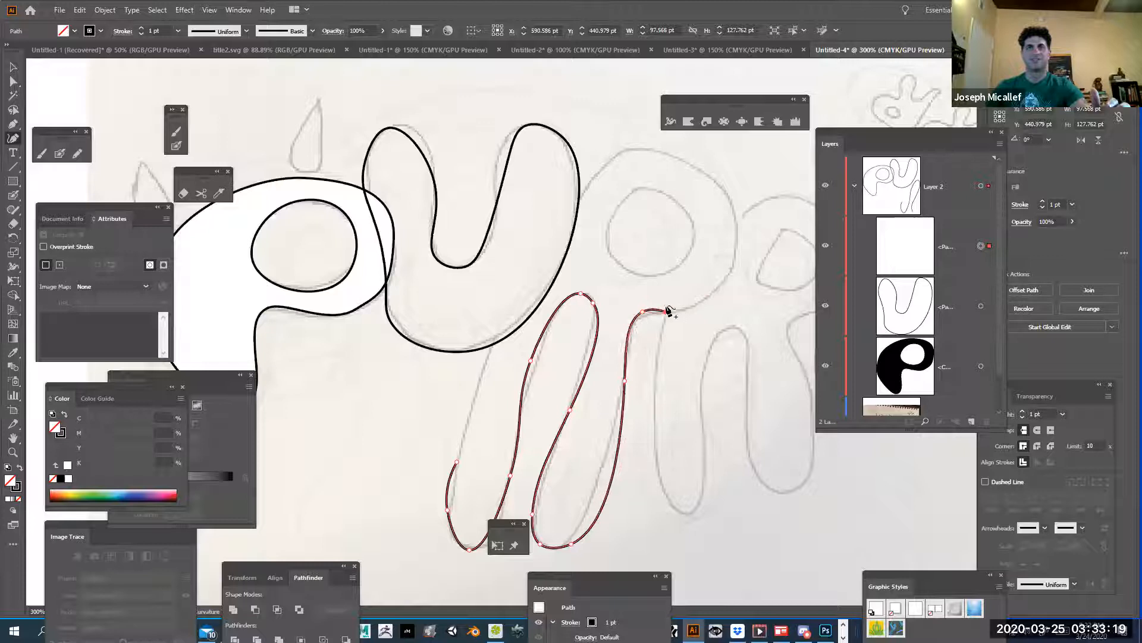
Extend the first r's path from the leg junction around the outside of its bowl to the bowl's top.
click(740, 248)
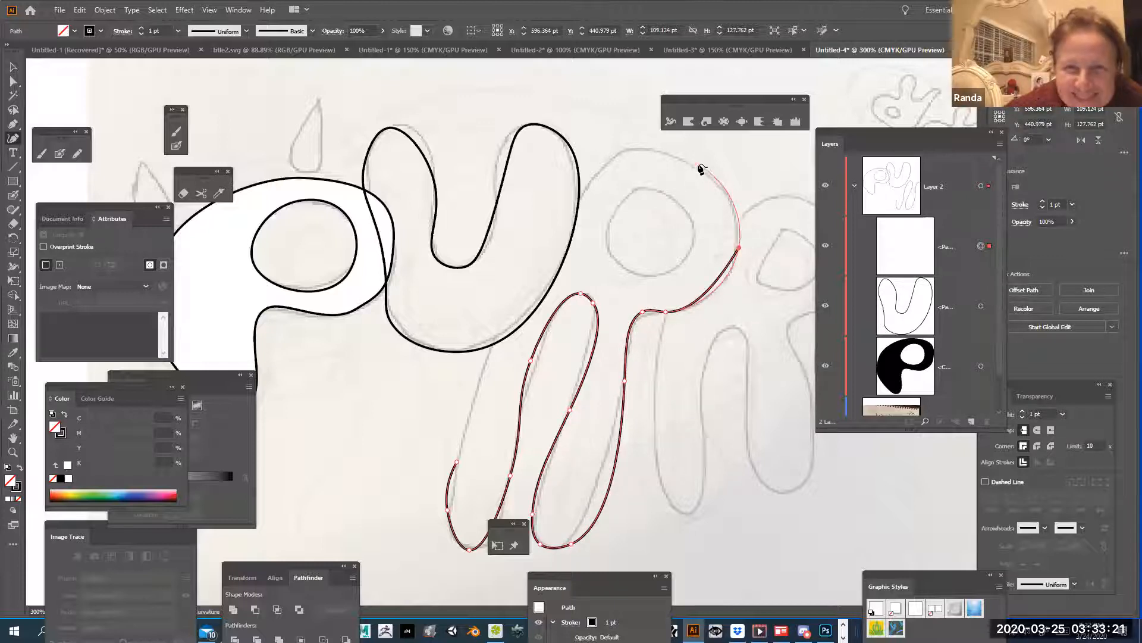
click(698, 165)
click(618, 153)
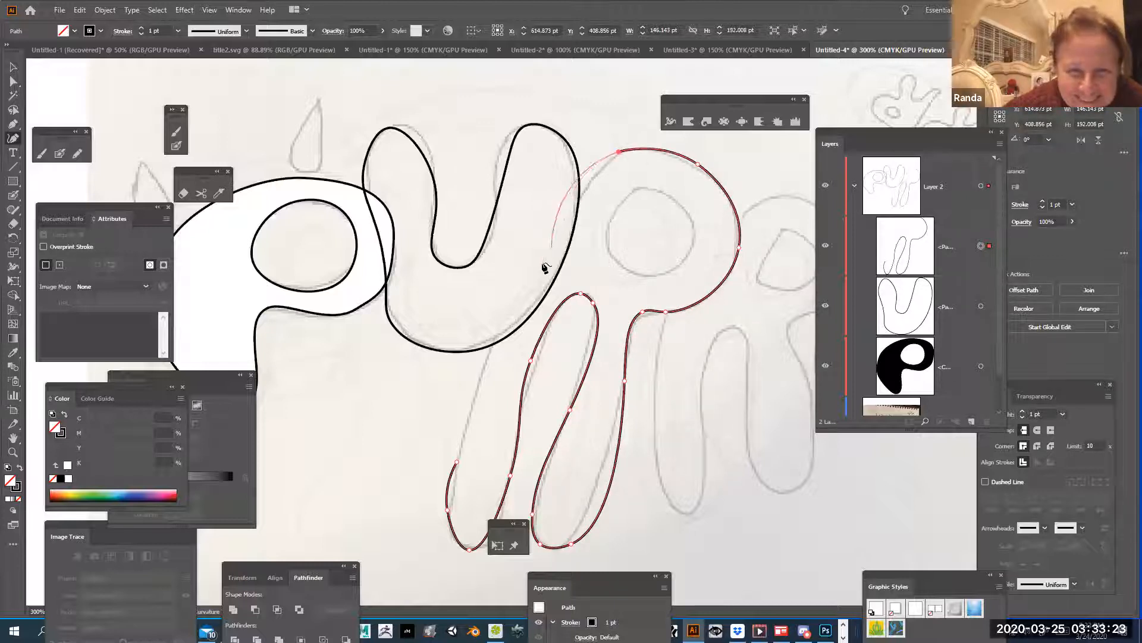
click(579, 209)
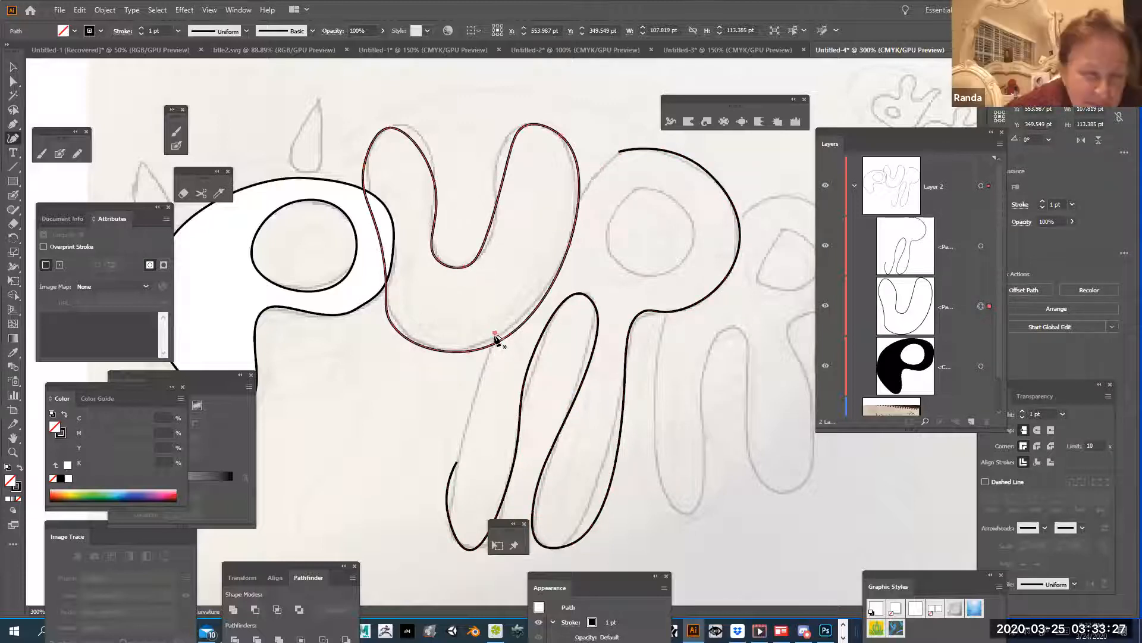
click(494, 333)
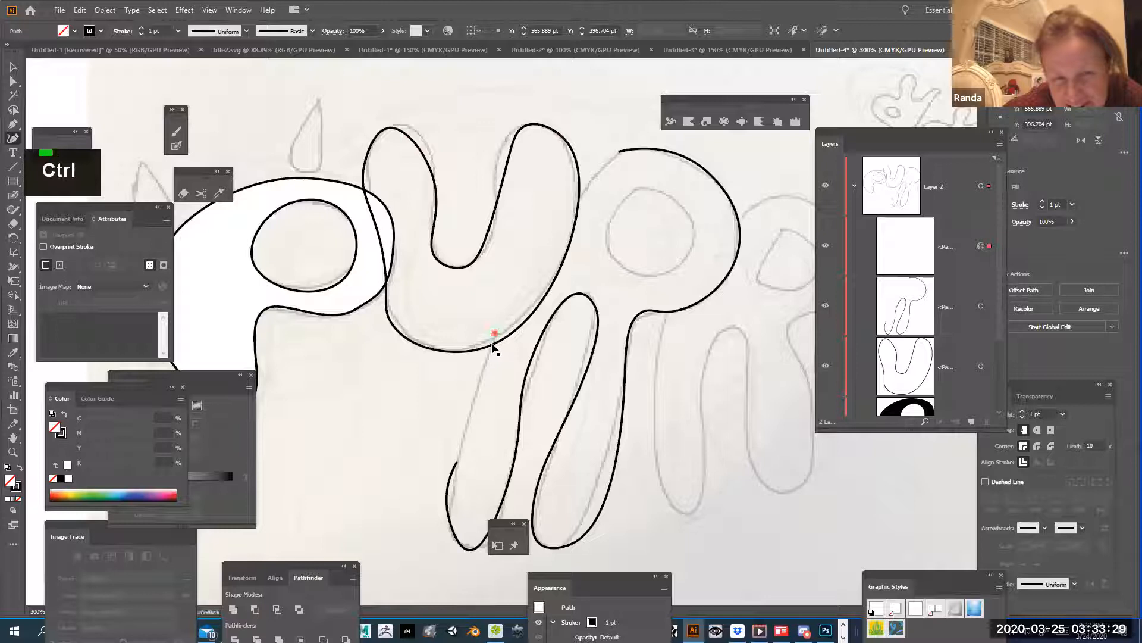
key(ctrl+z)
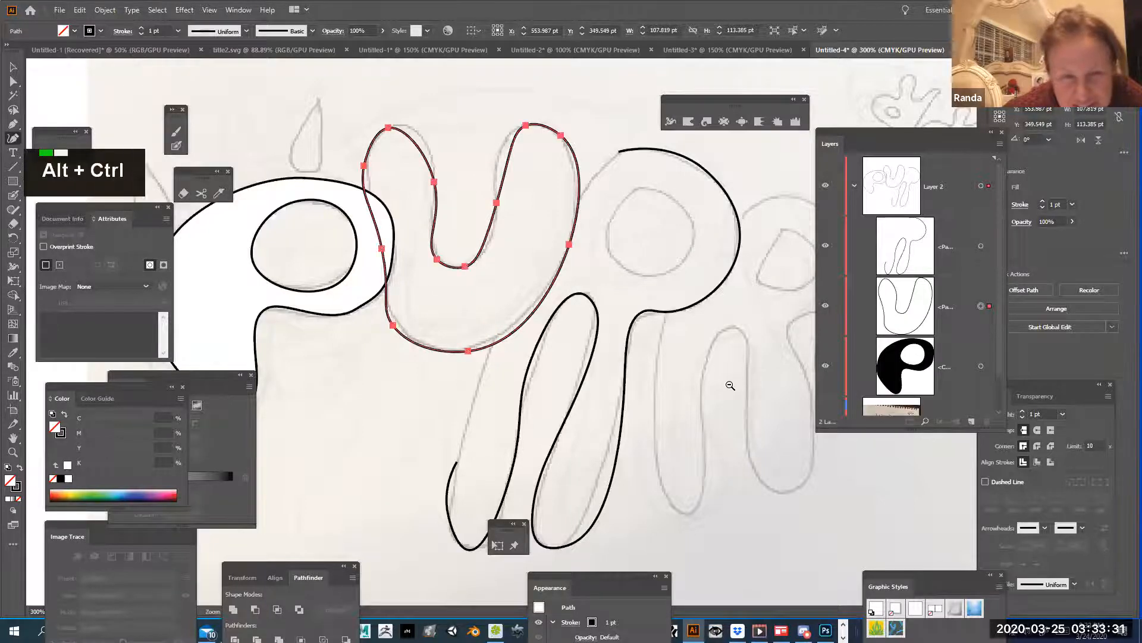
Start tracing the second r with the Curvature tool, from inside the first r's bowl around its own bowl to the leg junction.
ctrl+alt+super+click(729, 382)
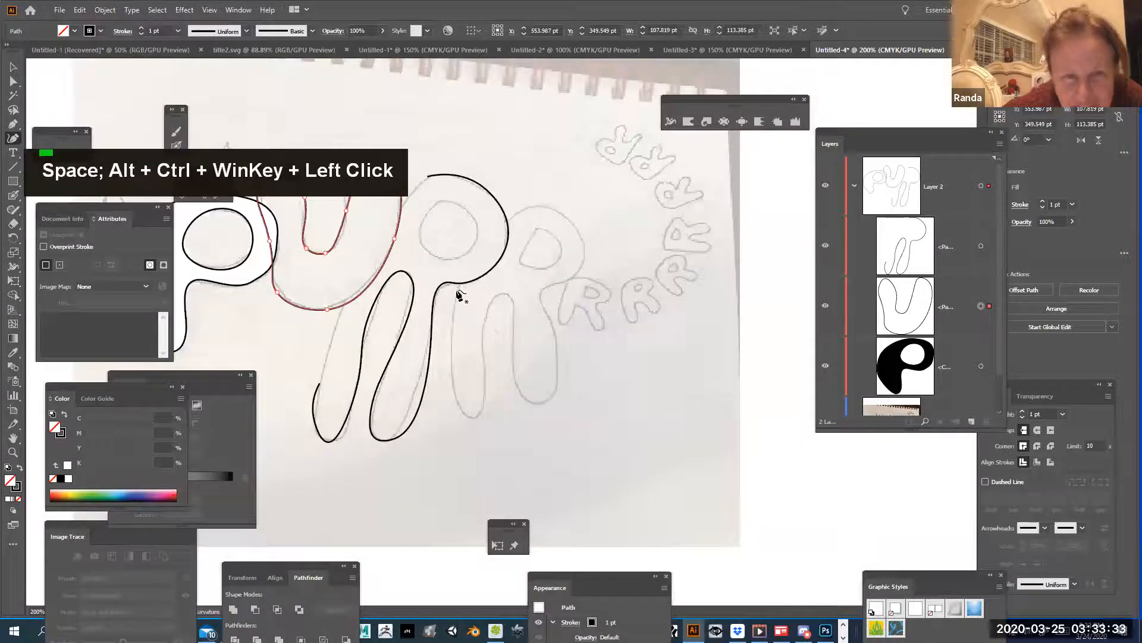
click(484, 251)
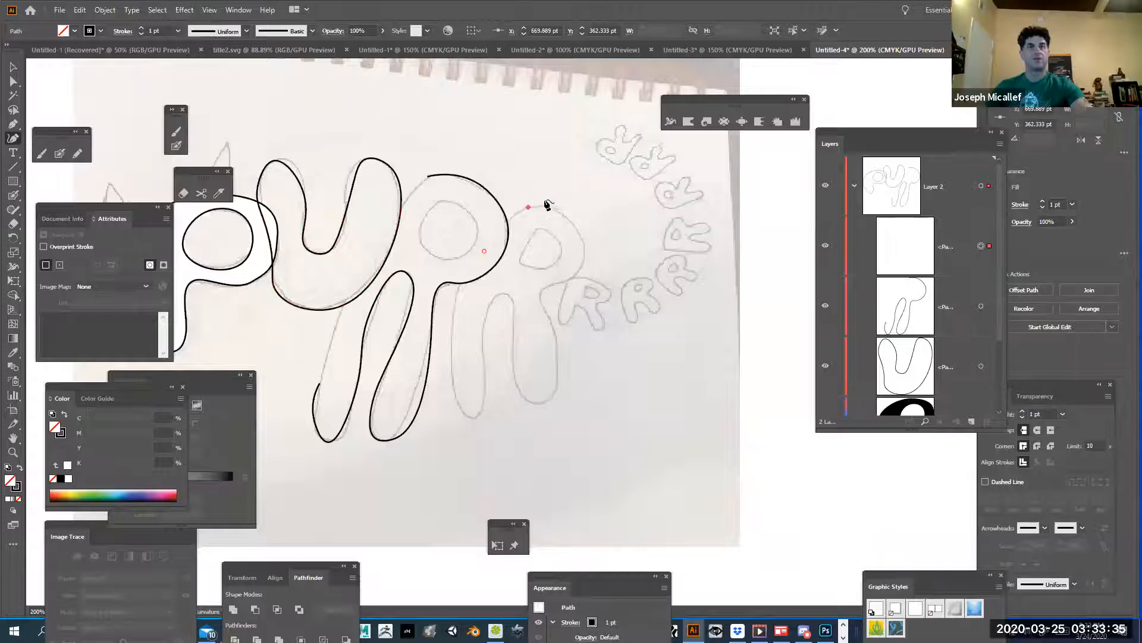
click(542, 203)
click(579, 227)
click(571, 275)
click(537, 289)
Continue the second r's path down and around its right leg, up to the top of the gap between the legs.
click(546, 312)
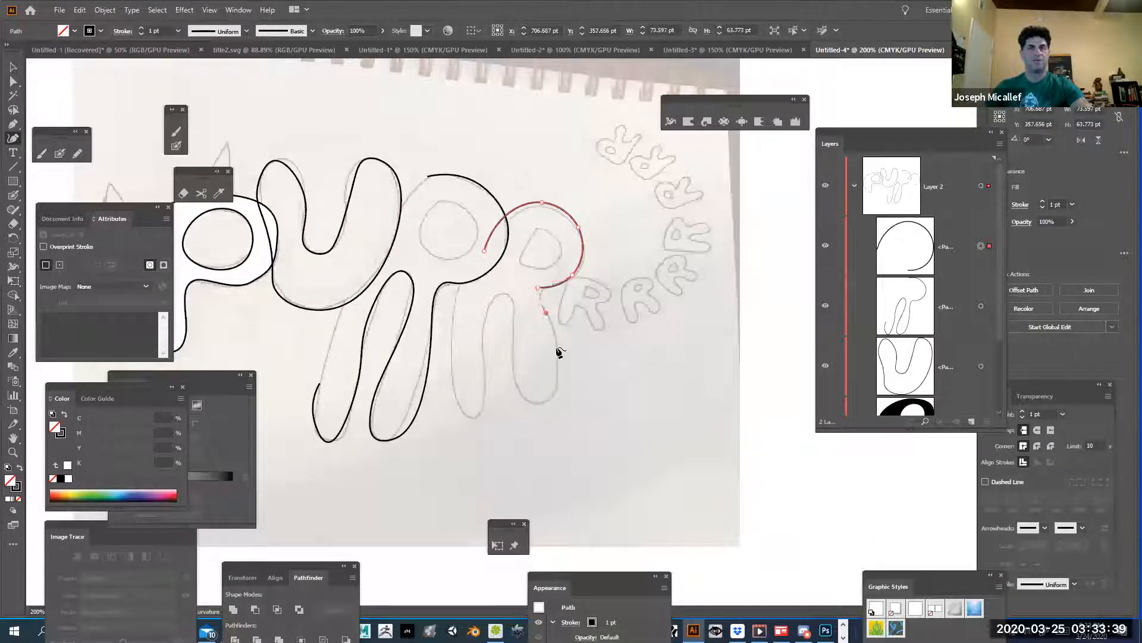
click(558, 377)
click(533, 401)
click(507, 348)
click(509, 299)
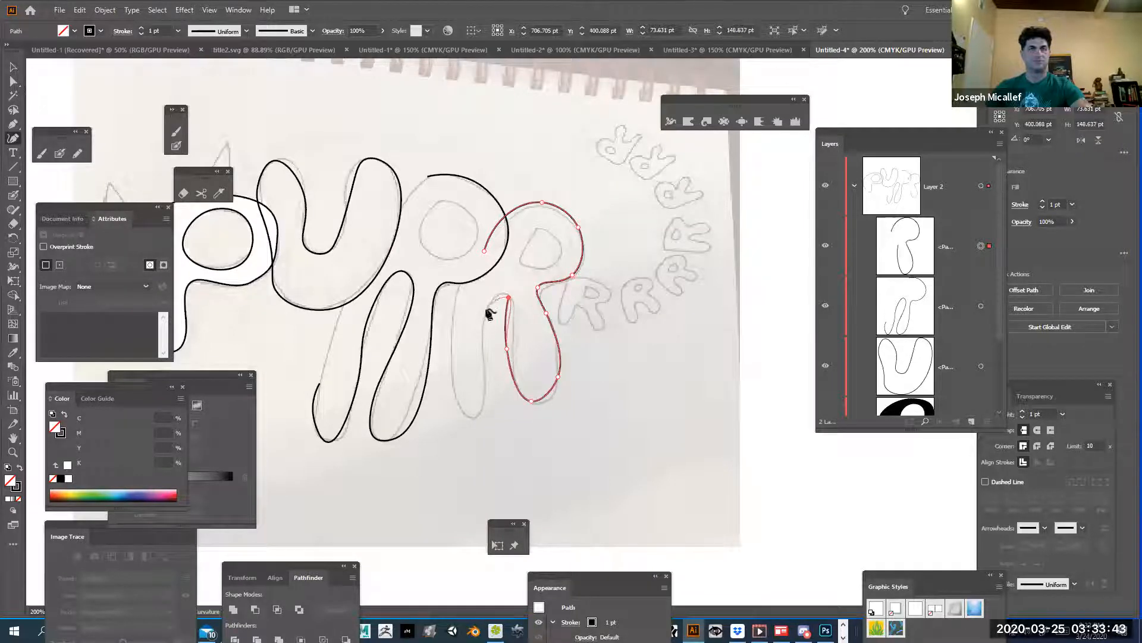
Continue the second r's path down and around its left leg up to the first r's bowl, leaving it open and deselected.
click(484, 319)
click(484, 397)
click(470, 423)
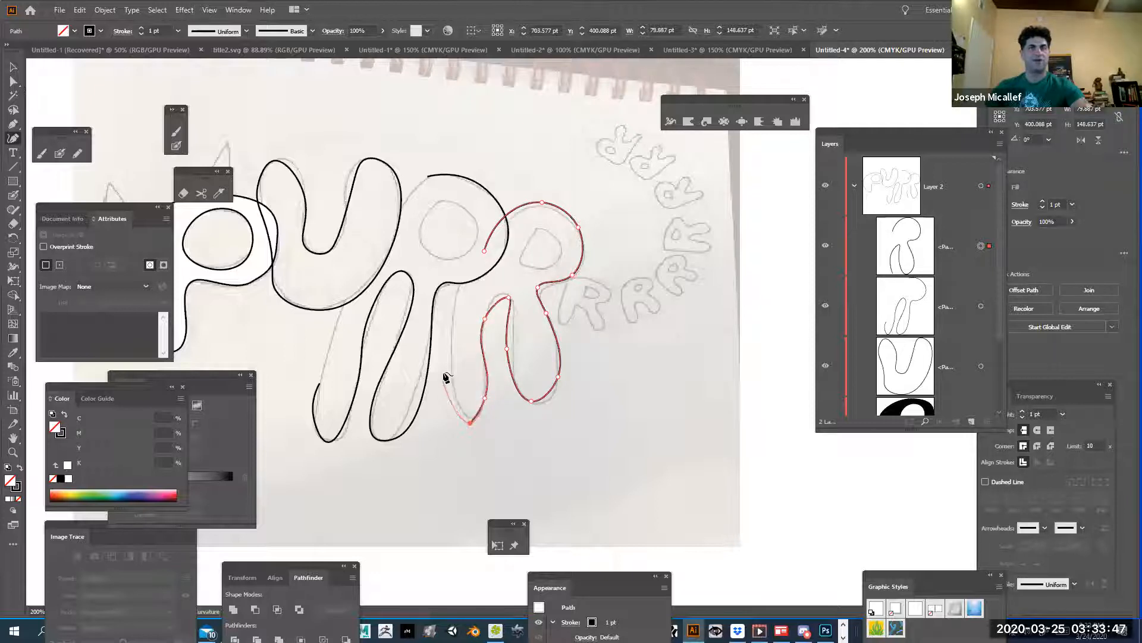
click(449, 352)
click(464, 275)
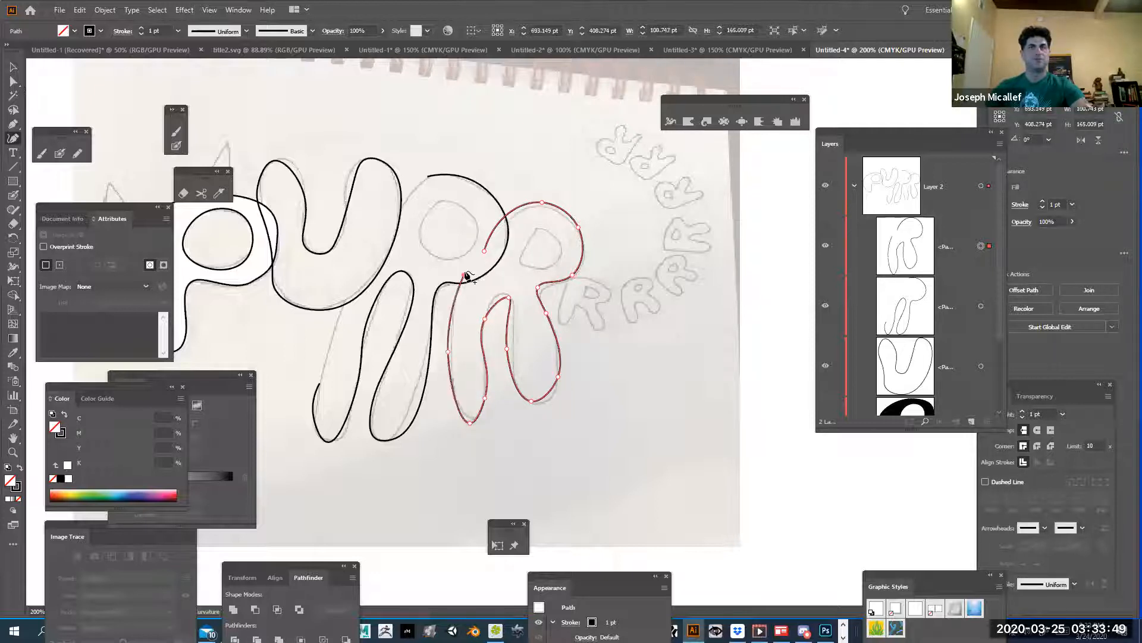
key(ctrl+shift+a)
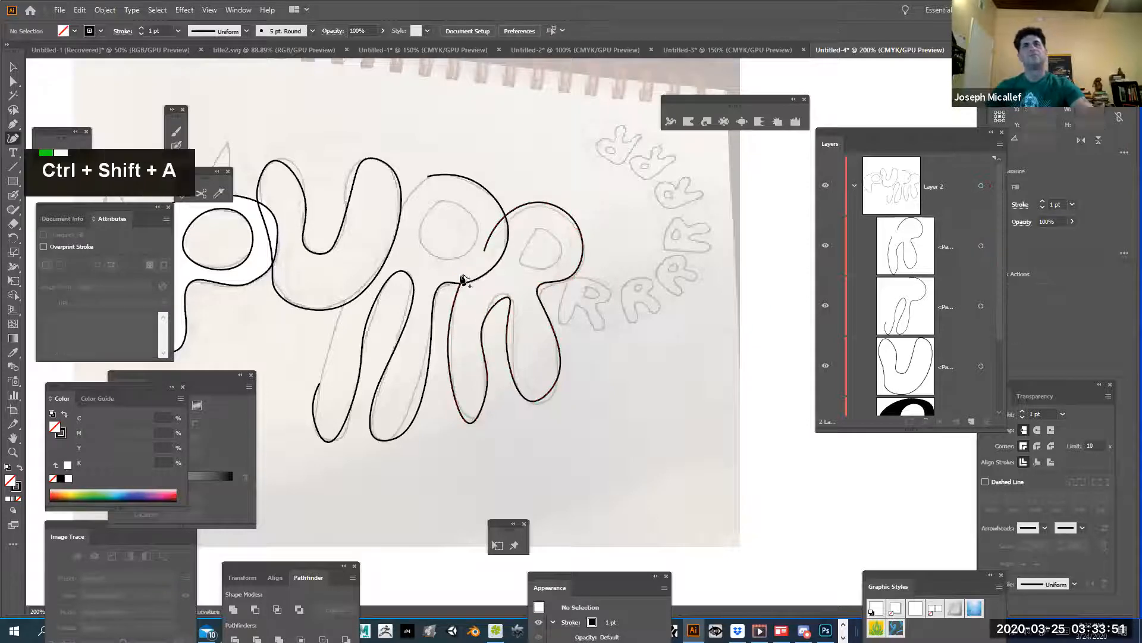
Create an area text object below the ring of small sketched Rs containing a capital R in the Bungee font.
ctrl+click(569, 285)
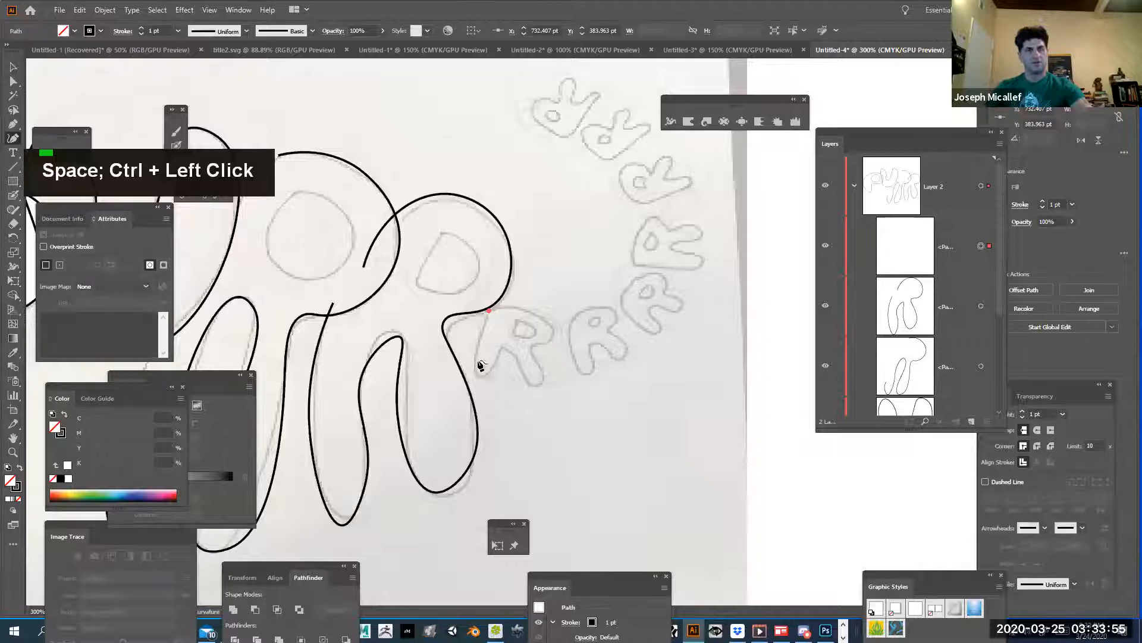
key(ctrl+a)
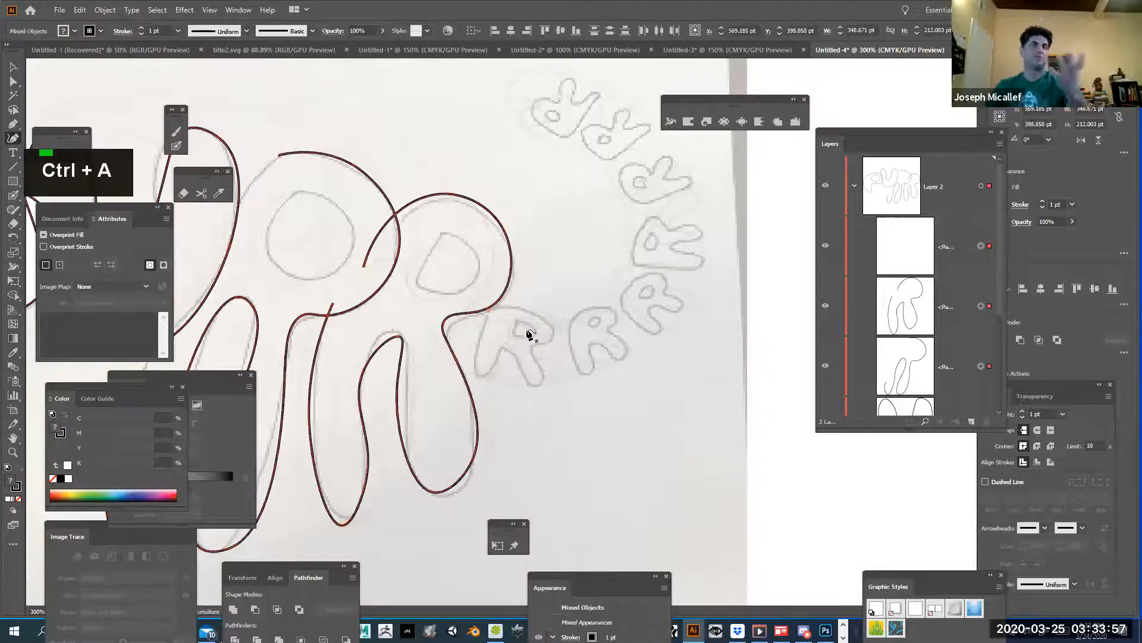
click(13, 154)
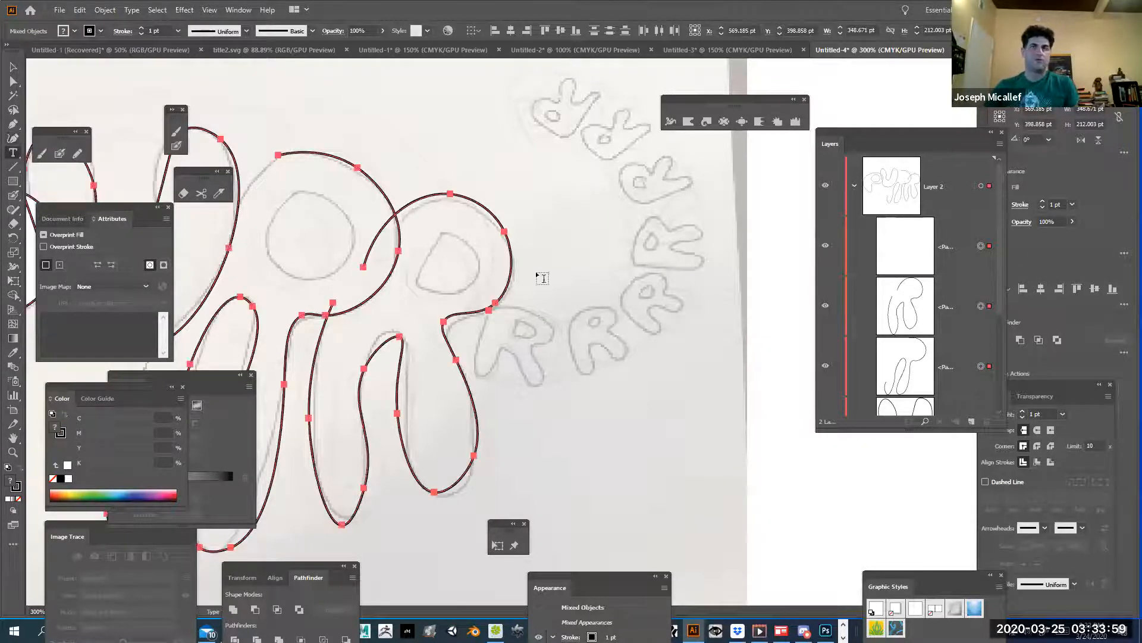
drag(541, 431, 629, 490)
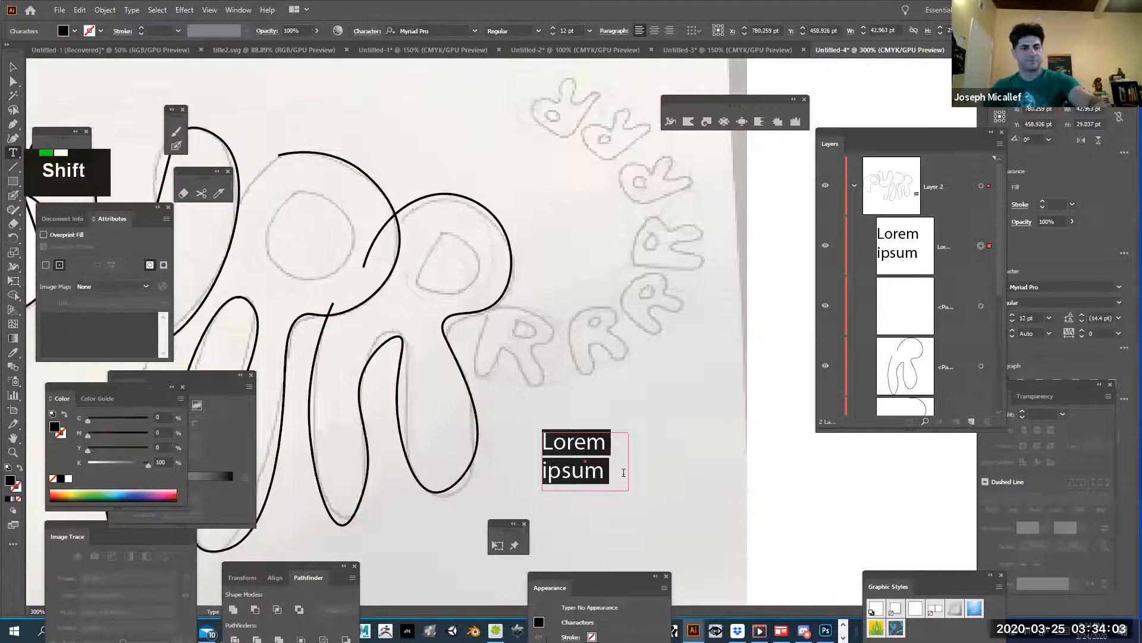
text(R)
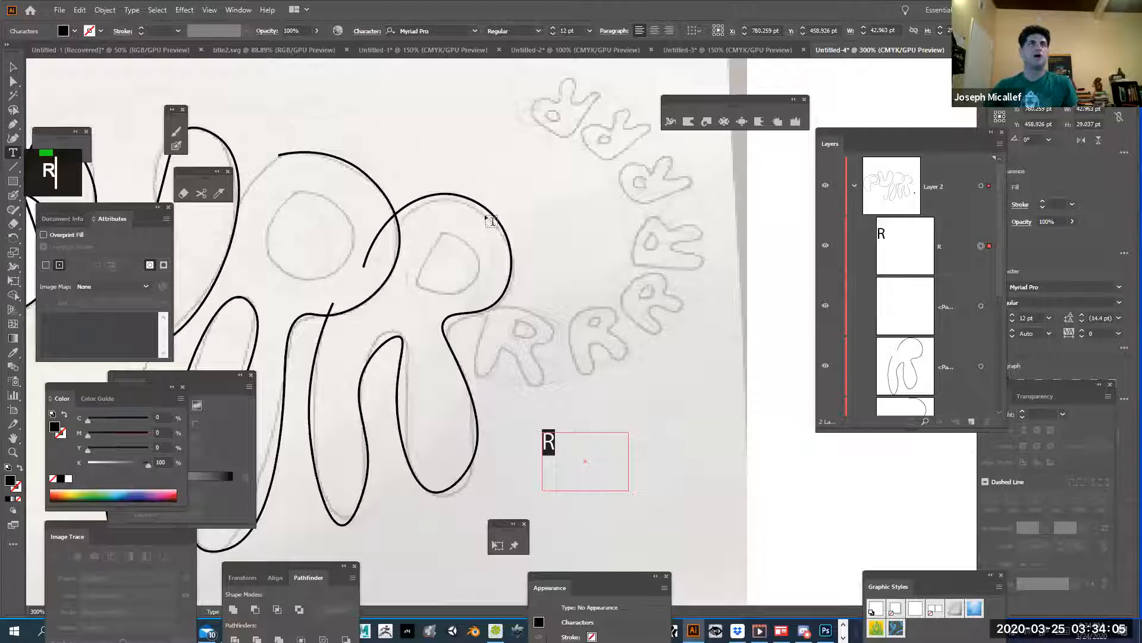
click(473, 27)
click(537, 160)
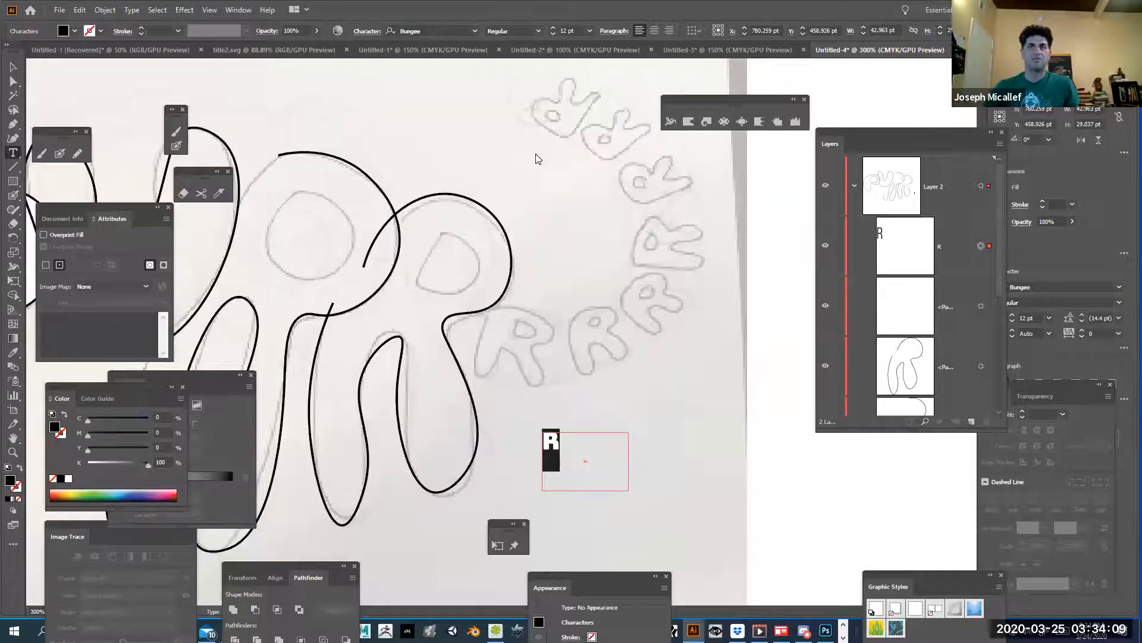
Convert the Bungee R text to outlines.
click(13, 66)
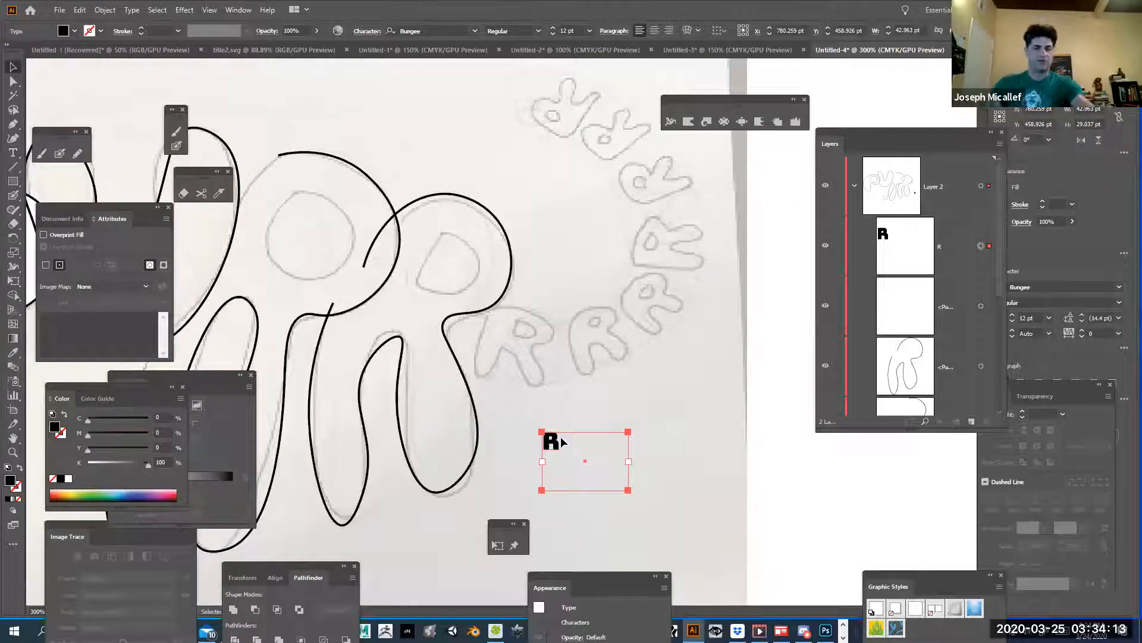
key(ctrl+shift)
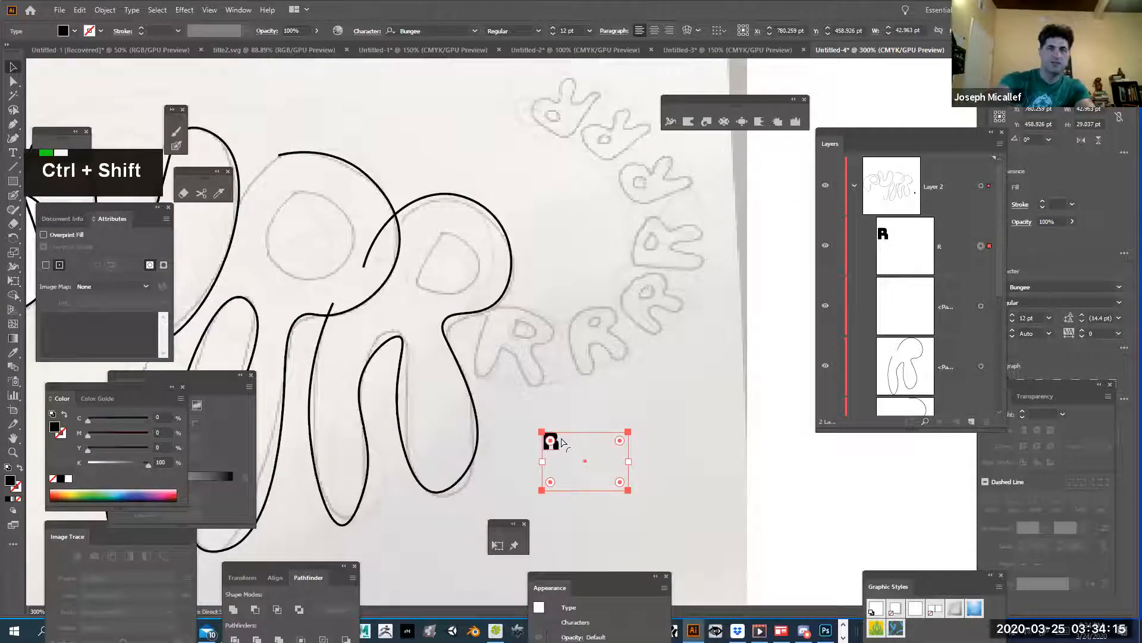
key(ctrl+shift+o)
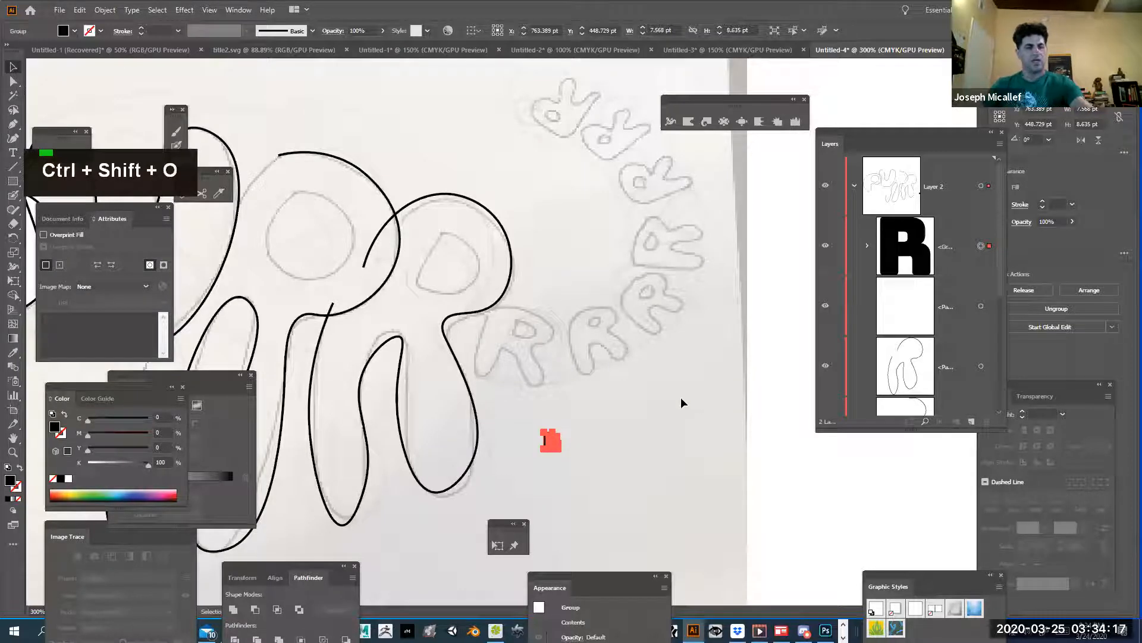
Enlarge the outlined R to about 22 by 24 pt and move it onto the small sketched R nearest the second r.
key(s)
drag(620, 443, 679, 445)
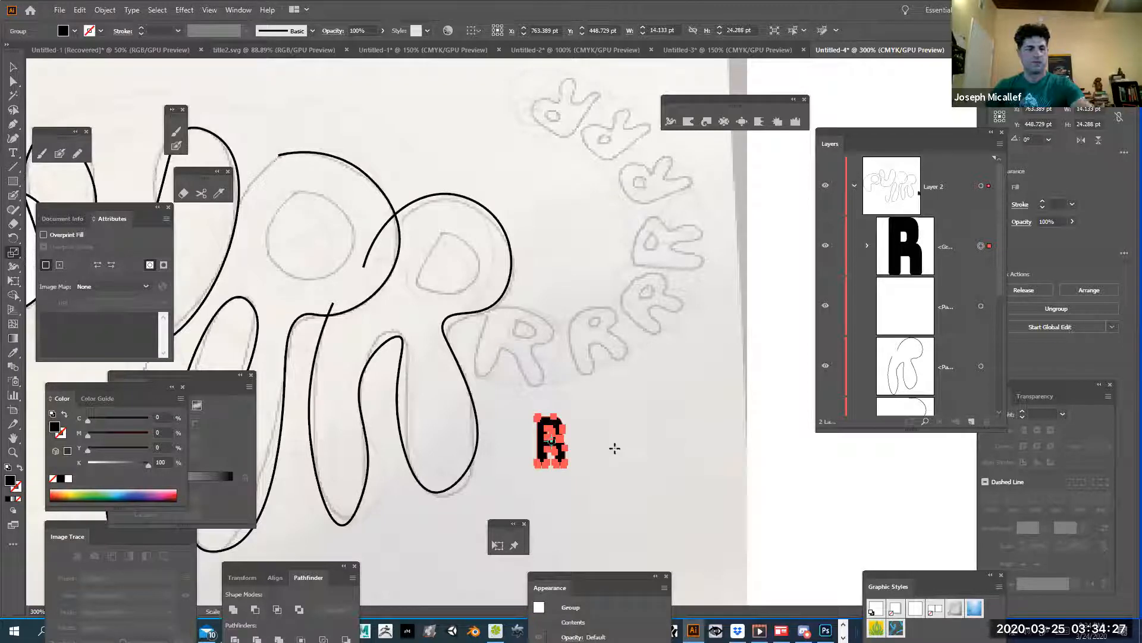
key(e)
mouse_move(565, 441)
mouse_down()
mouse_move(583, 441)
mouse_move(498, 348)
mouse_move(522, 337)
mouse_up()
key(v)
Rotate the R about 15° clockwise and stretch it to about 39 by 37 pt to match the sketched letter.
ctrl+click(513, 351)
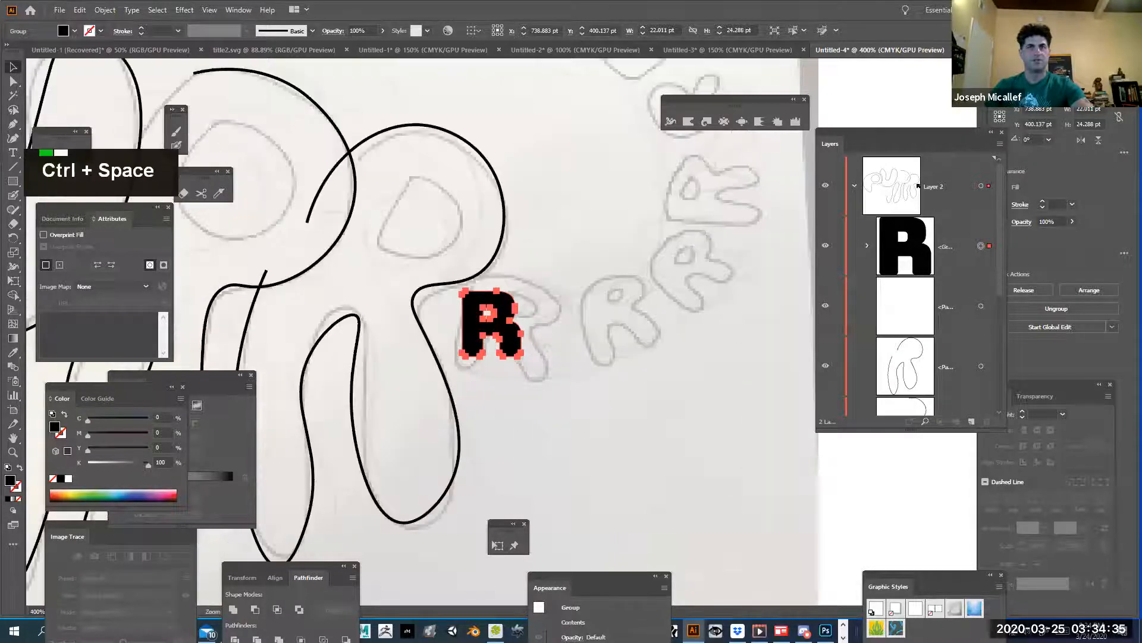
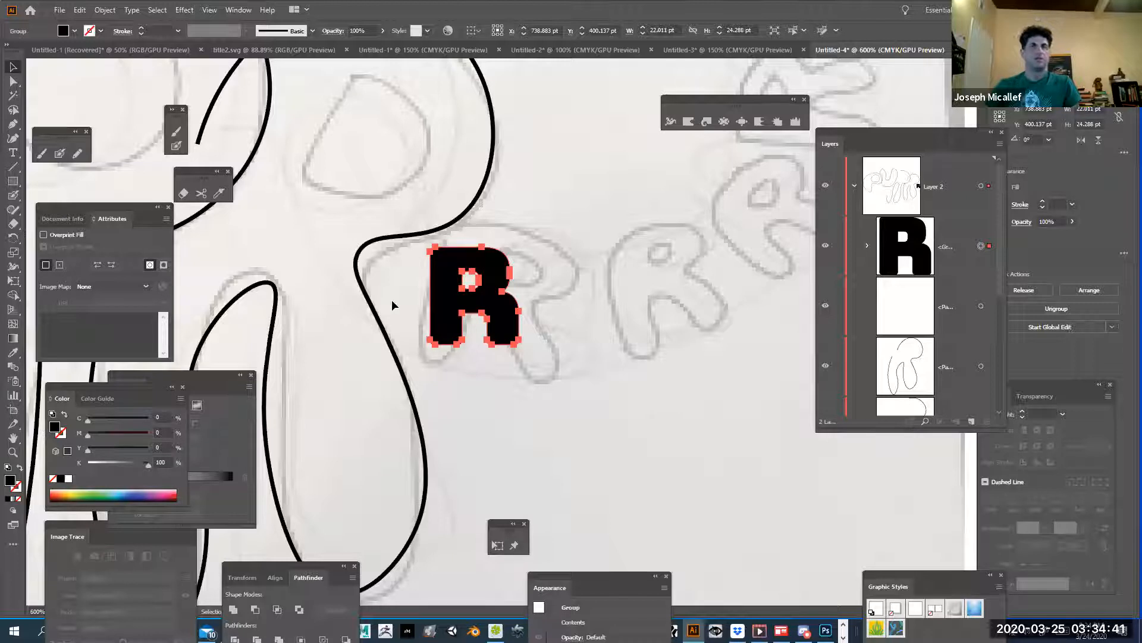
key(r)
drag(533, 257, 548, 279)
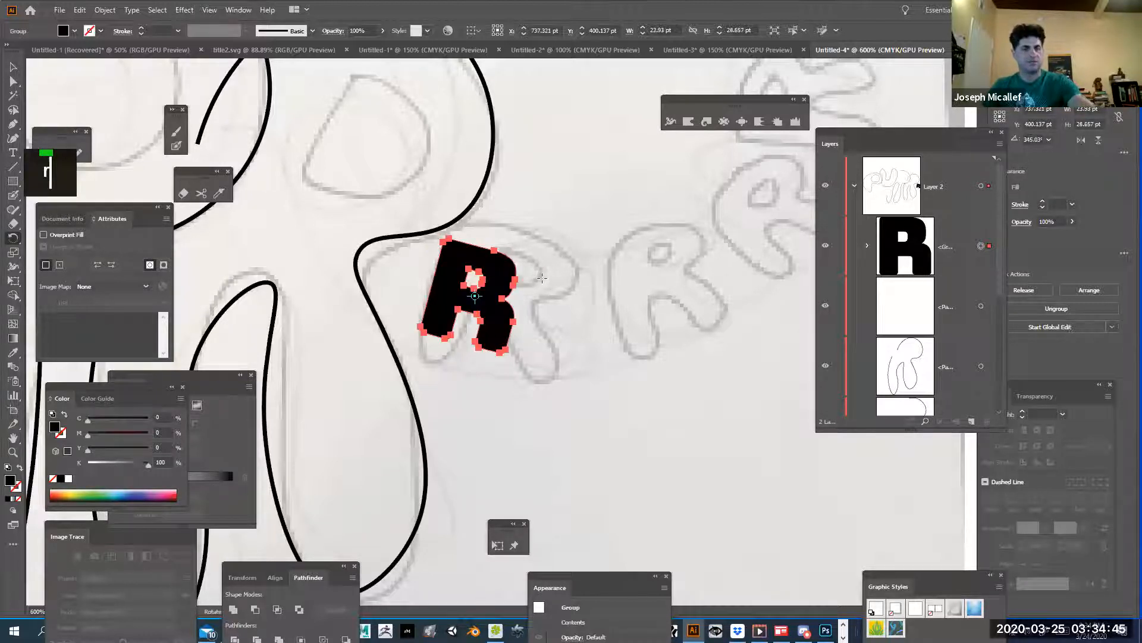
key(e)
mouse_move(518, 236)
mouse_down()
mouse_move(539, 222)
mouse_move(529, 231)
mouse_up()
drag(517, 356, 567, 383)
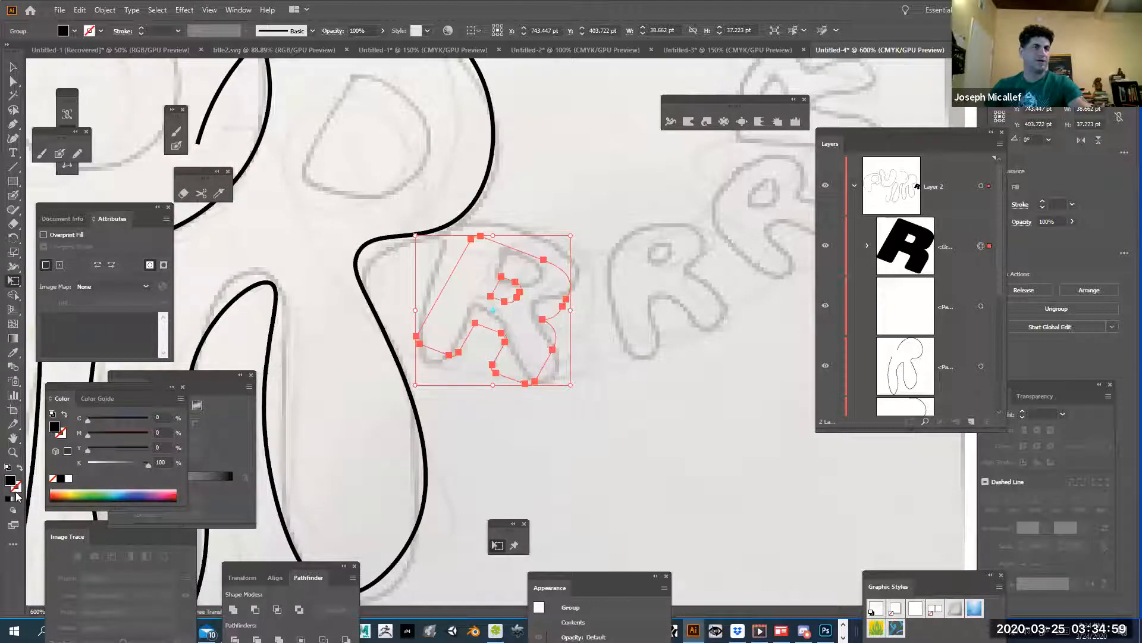
Give the outlined R a black stroke and no fill.
click(18, 498)
click(8, 500)
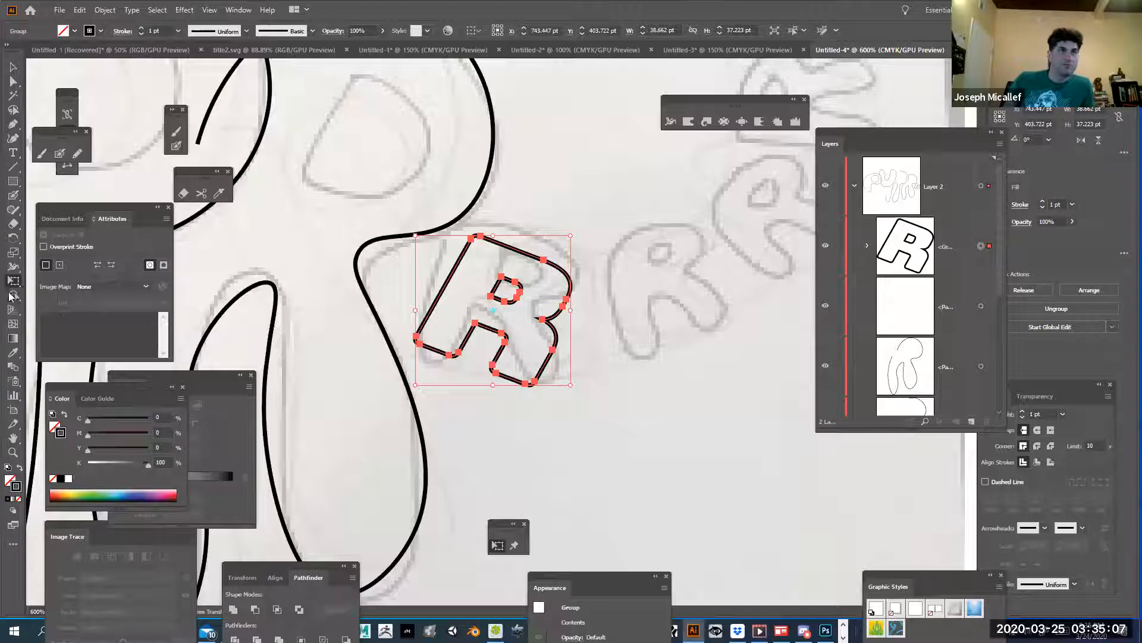
Apply Puppet Warp to the R and pull its top edge outward toward the sketched letter's rounded top.
click(13, 253)
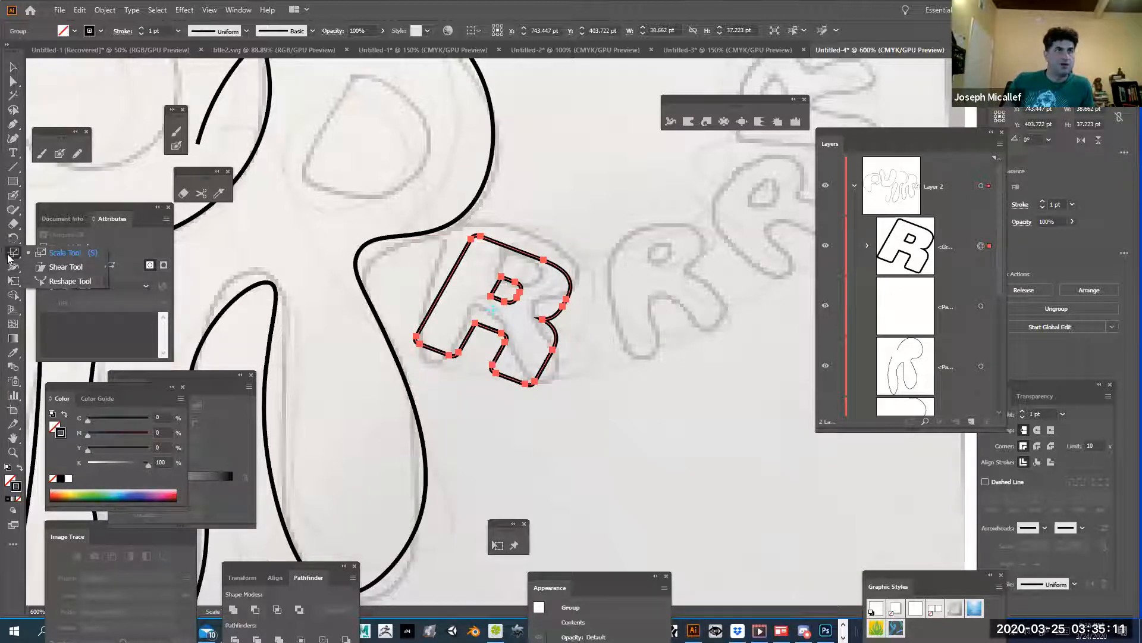
click(17, 285)
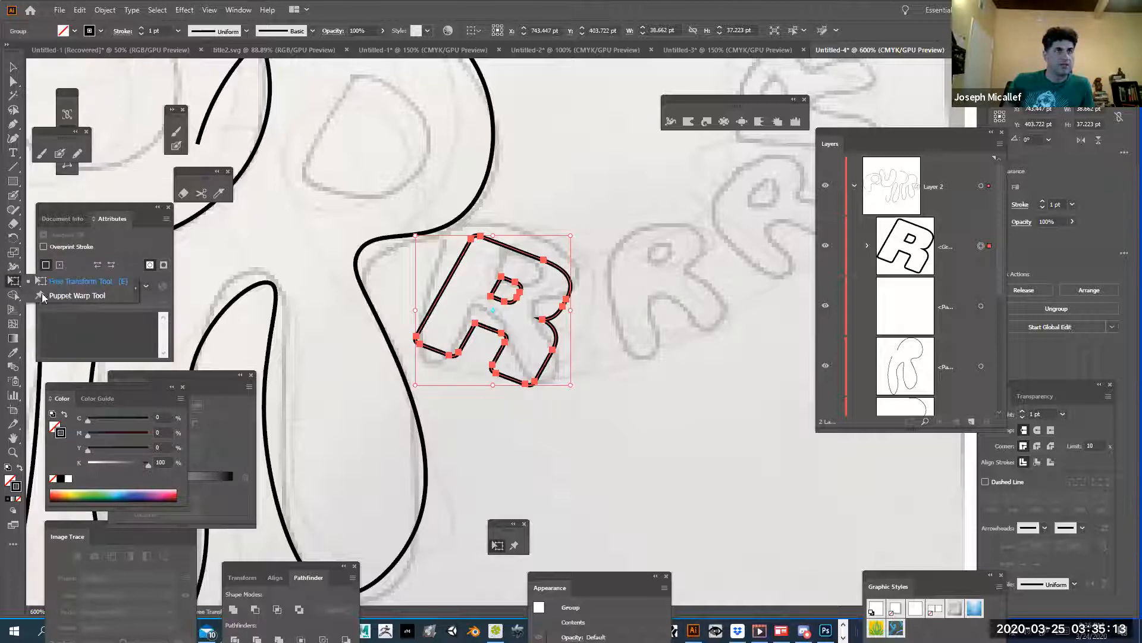
click(43, 297)
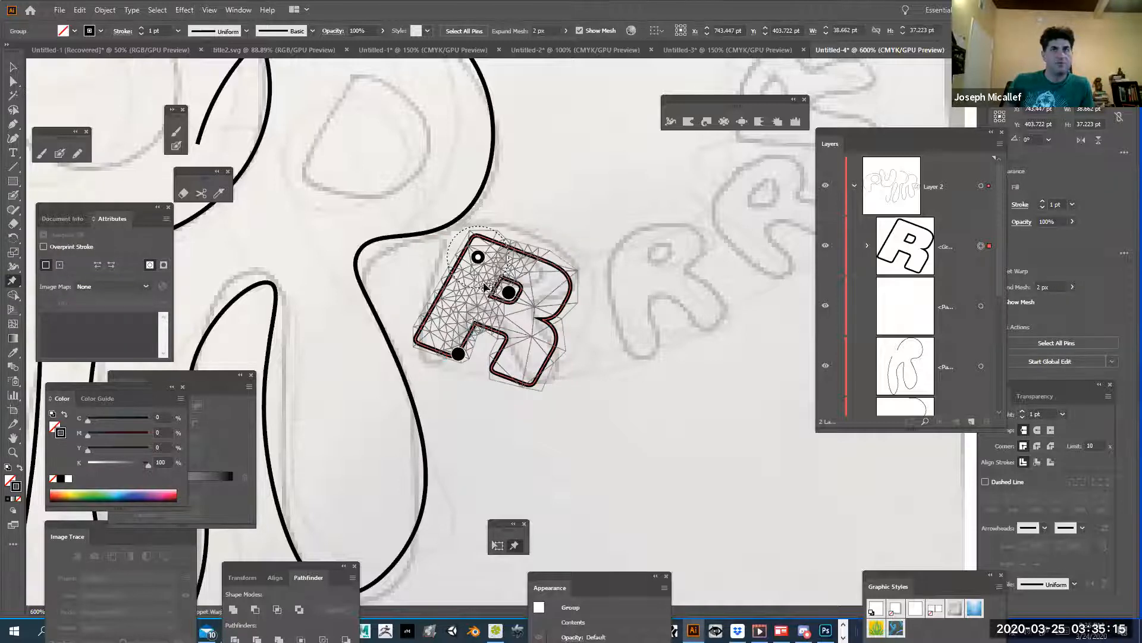
drag(485, 262, 537, 234)
click(521, 246)
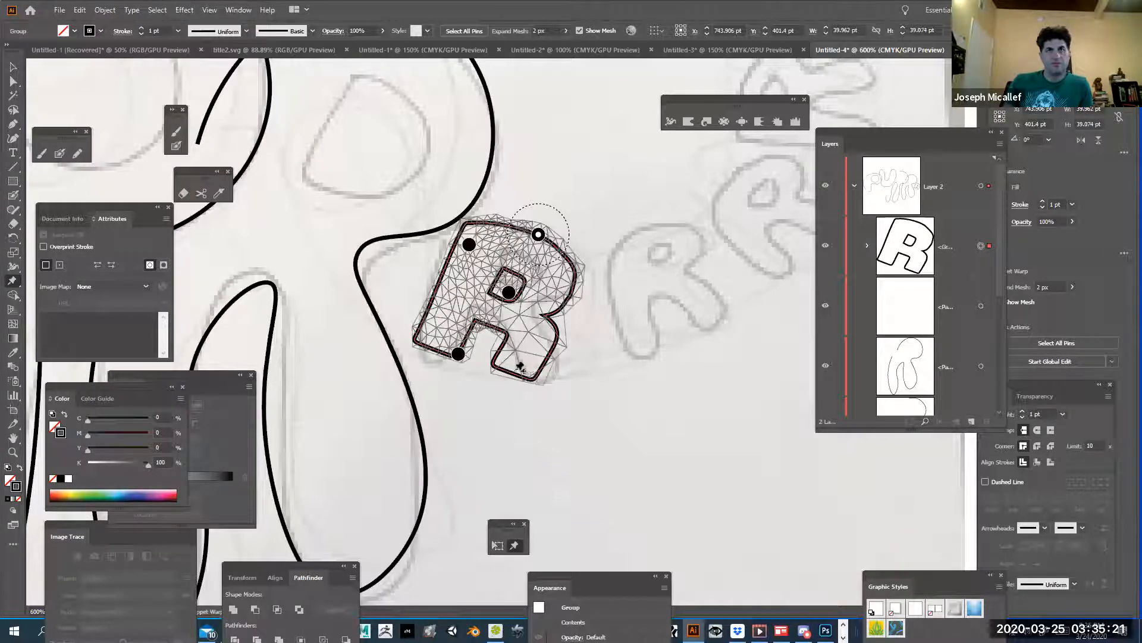
Pin and reshape the gap between the R's legs, its left foot and its outer left side with Puppet Warp.
click(488, 324)
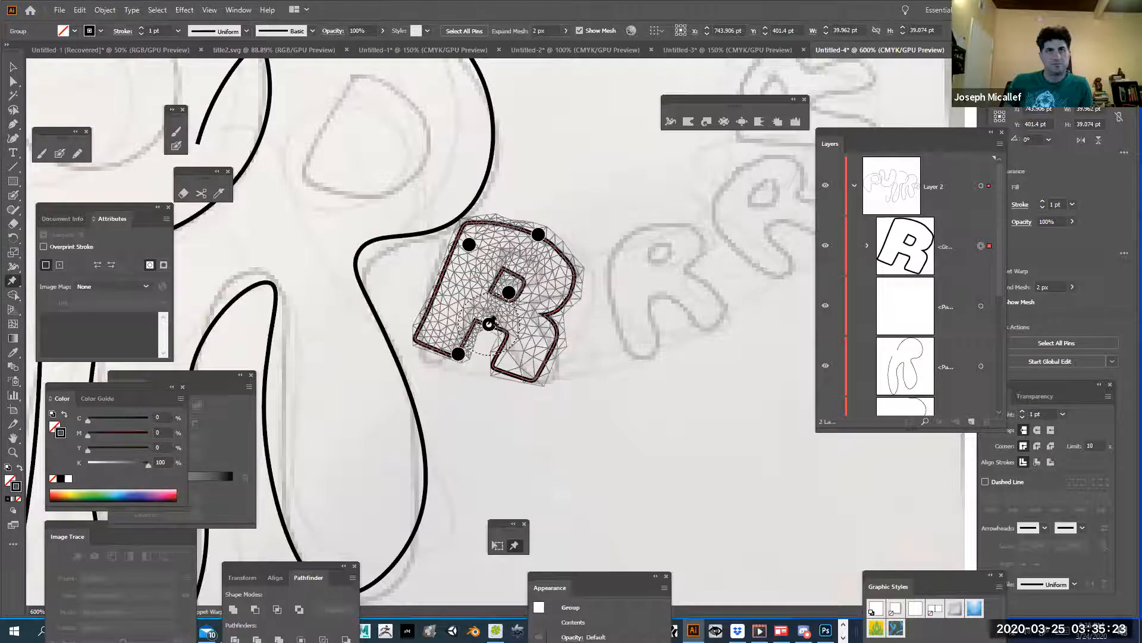
drag(489, 324, 496, 316)
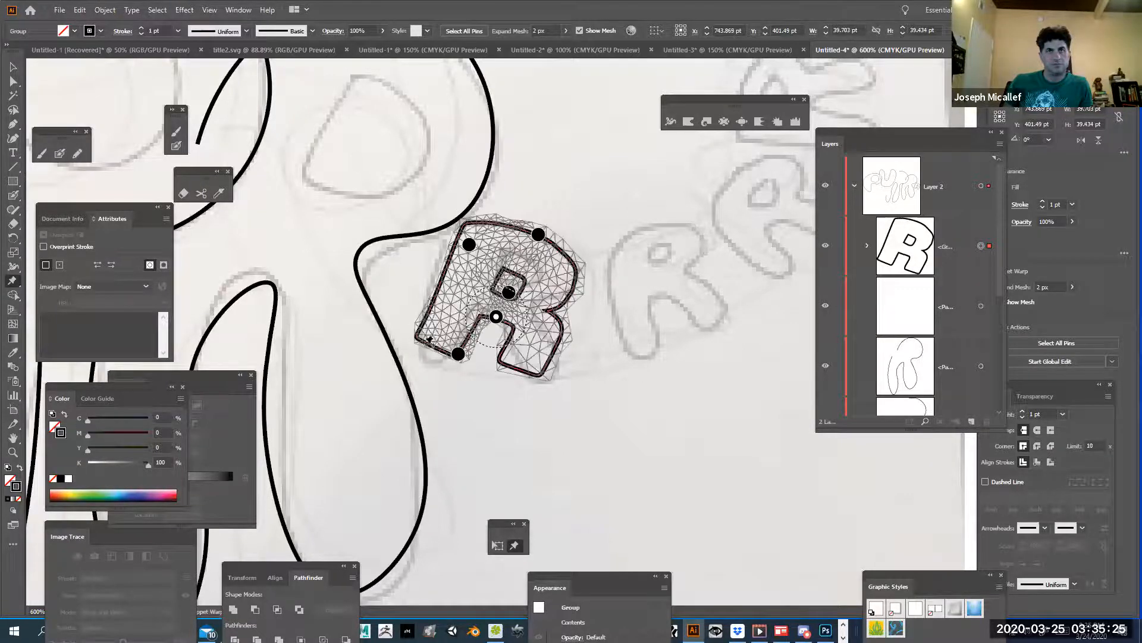
click(436, 343)
mouse_move(436, 343)
mouse_down()
mouse_move(431, 371)
mouse_move(453, 368)
mouse_move(456, 349)
mouse_up()
click(440, 290)
mouse_move(441, 290)
mouse_down()
mouse_move(430, 278)
mouse_move(436, 291)
mouse_up()
Pin the bottom of the R's right leg and pull it down, and adjust the left foot to follow the sketch.
click(525, 368)
drag(525, 369, 531, 385)
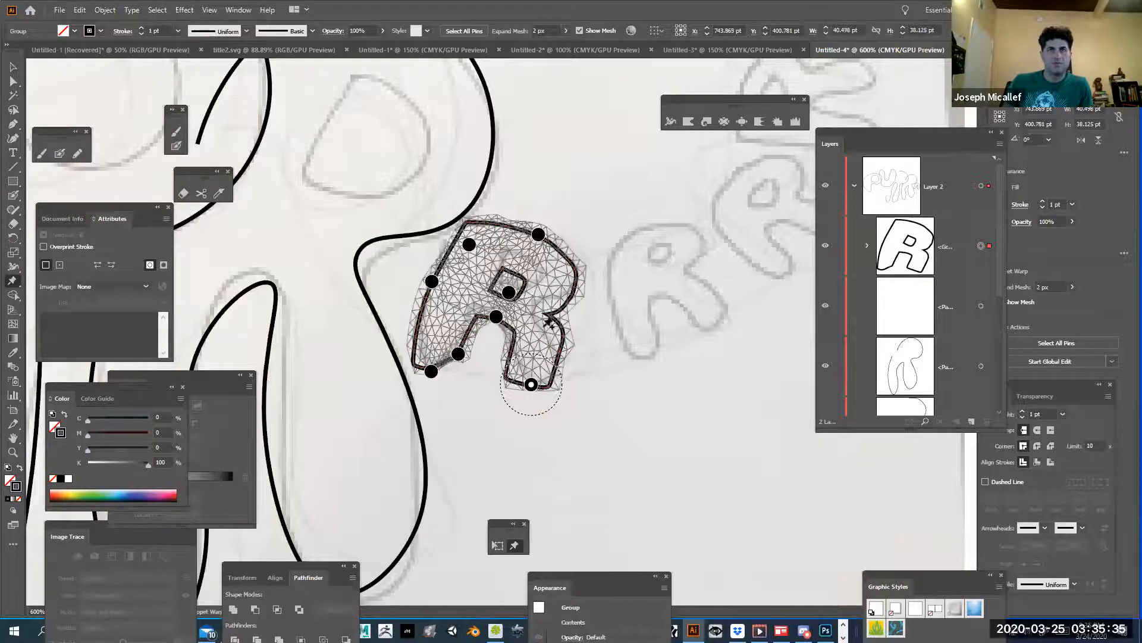
drag(461, 354, 433, 372)
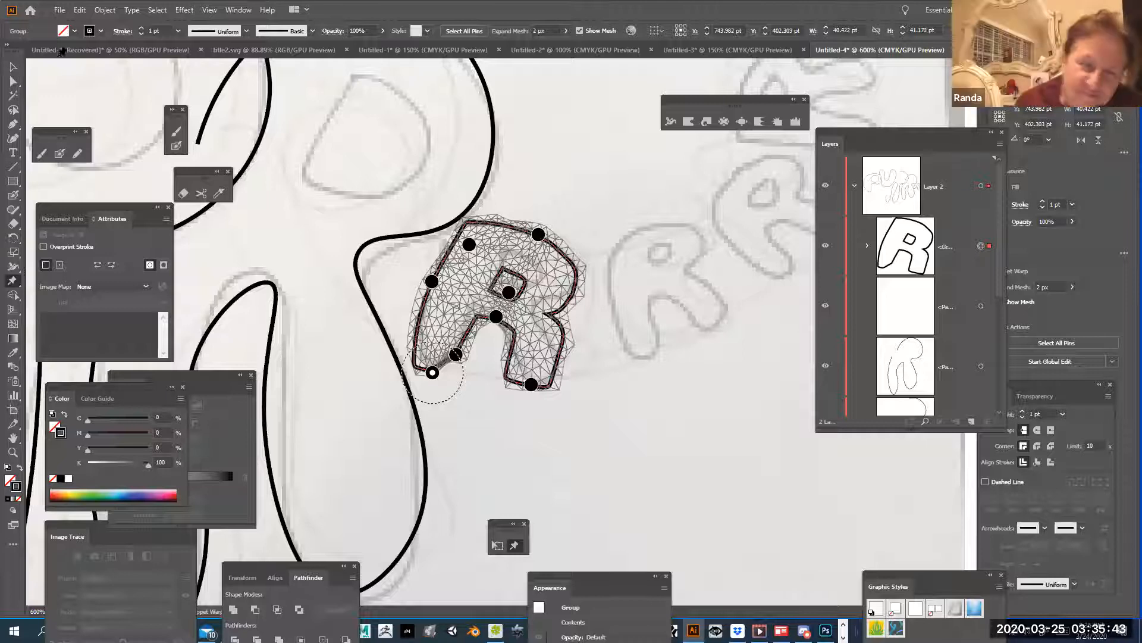
Round the corner on the inner side of the R's left foot and its upper-left outer corner using Direct Selection.
click(10, 83)
double_click(470, 385)
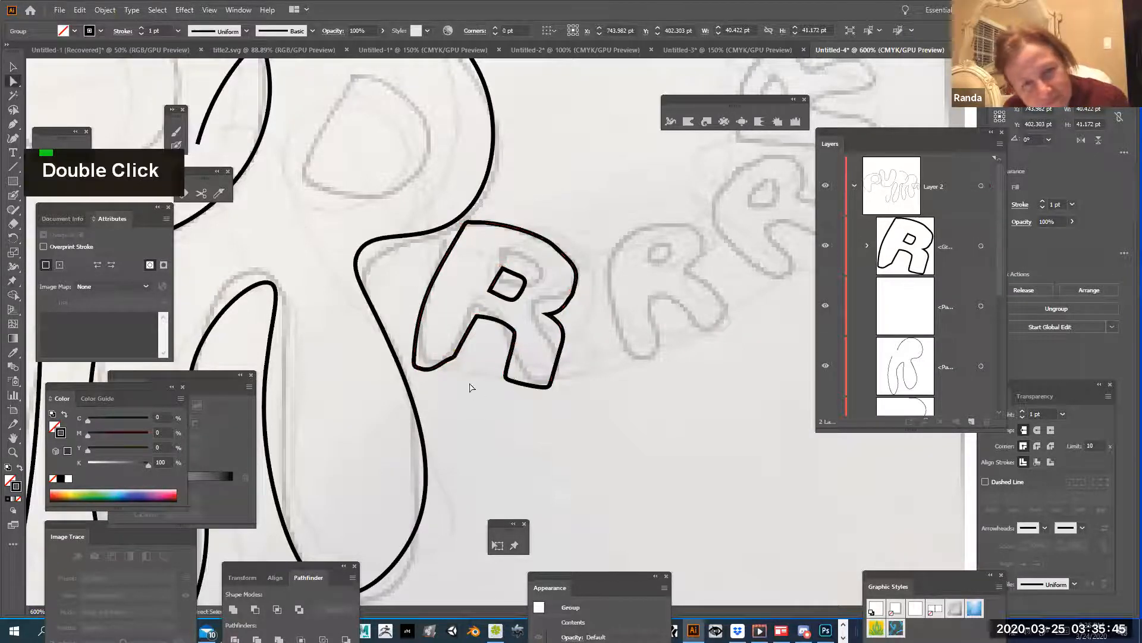
click(451, 361)
drag(450, 360, 461, 346)
click(469, 370)
click(467, 224)
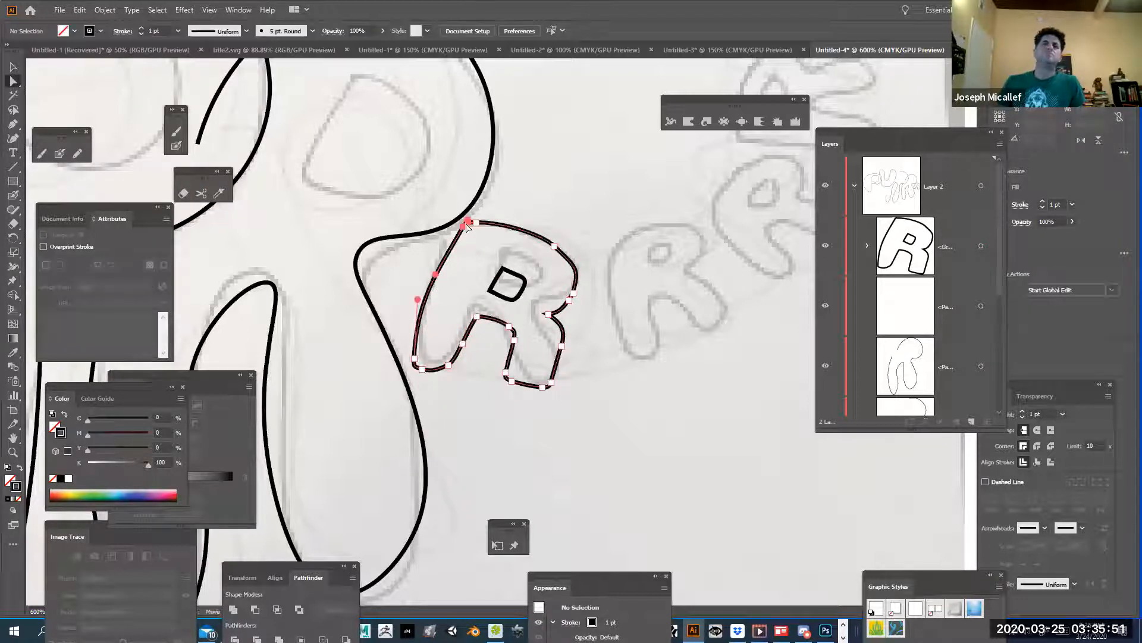
drag(464, 227, 451, 240)
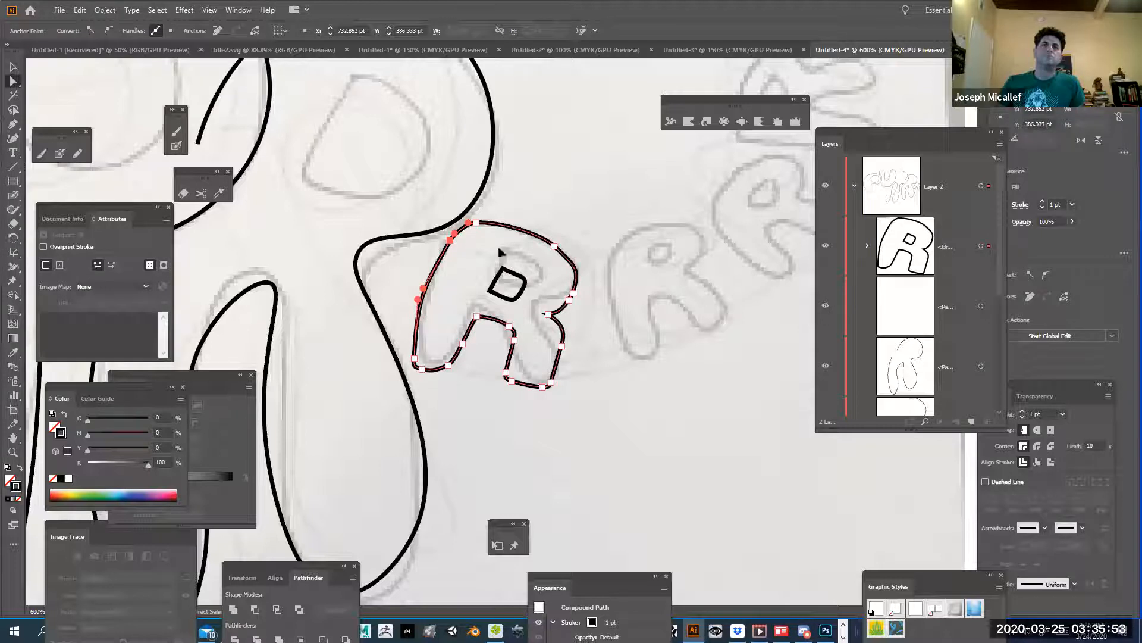
Round the notch on the R's right side and the upper-left corner of the gap between its legs.
click(548, 314)
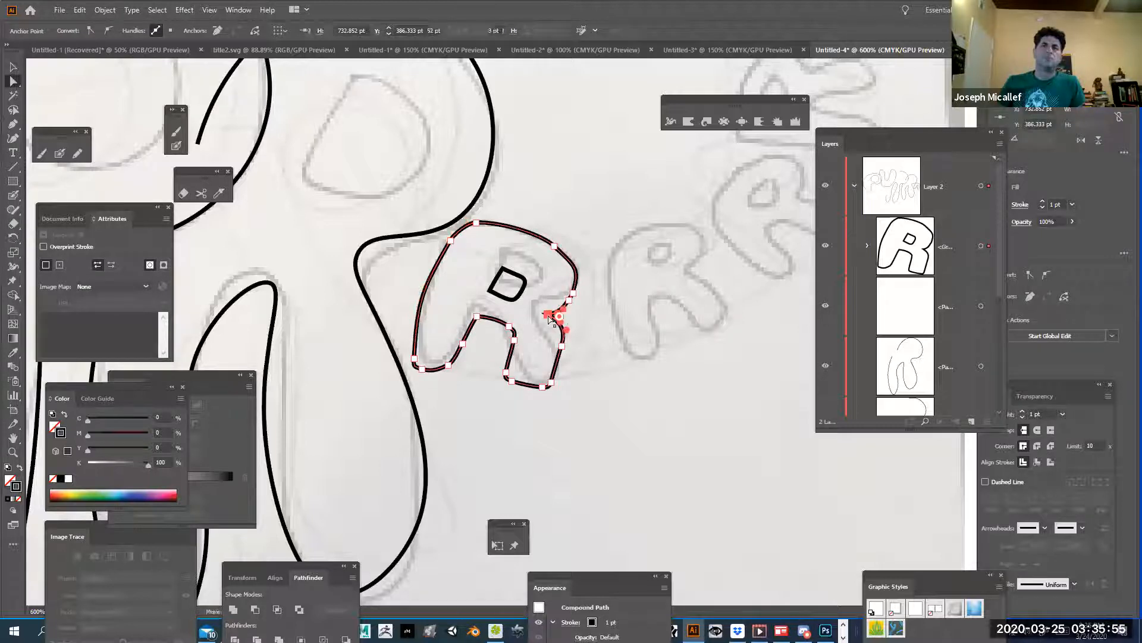
drag(560, 317, 587, 408)
click(576, 416)
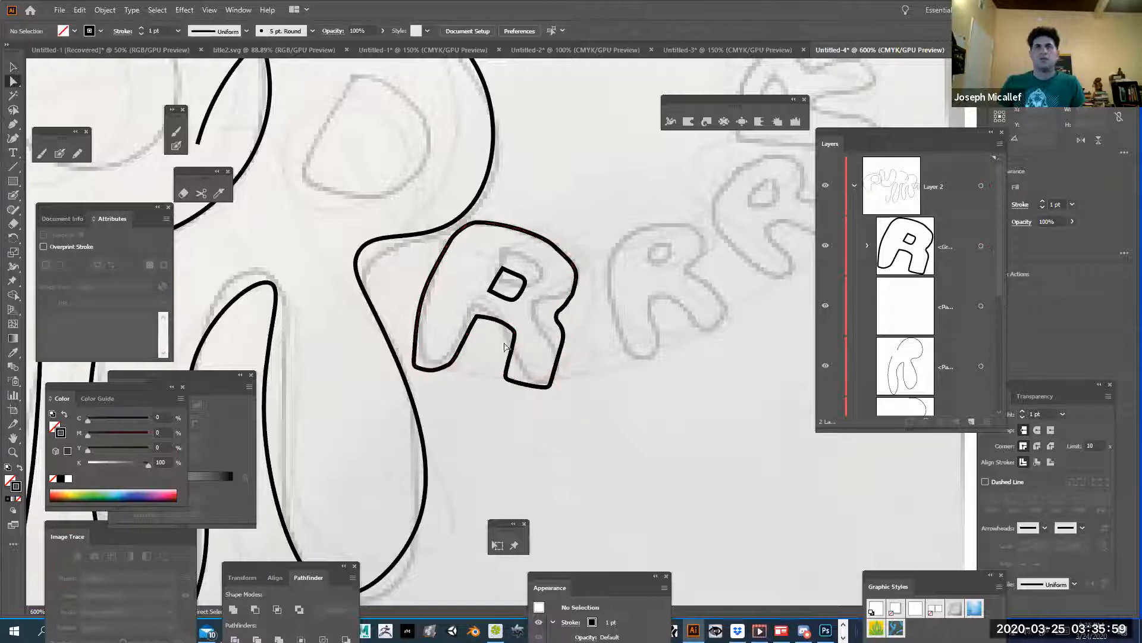
click(476, 319)
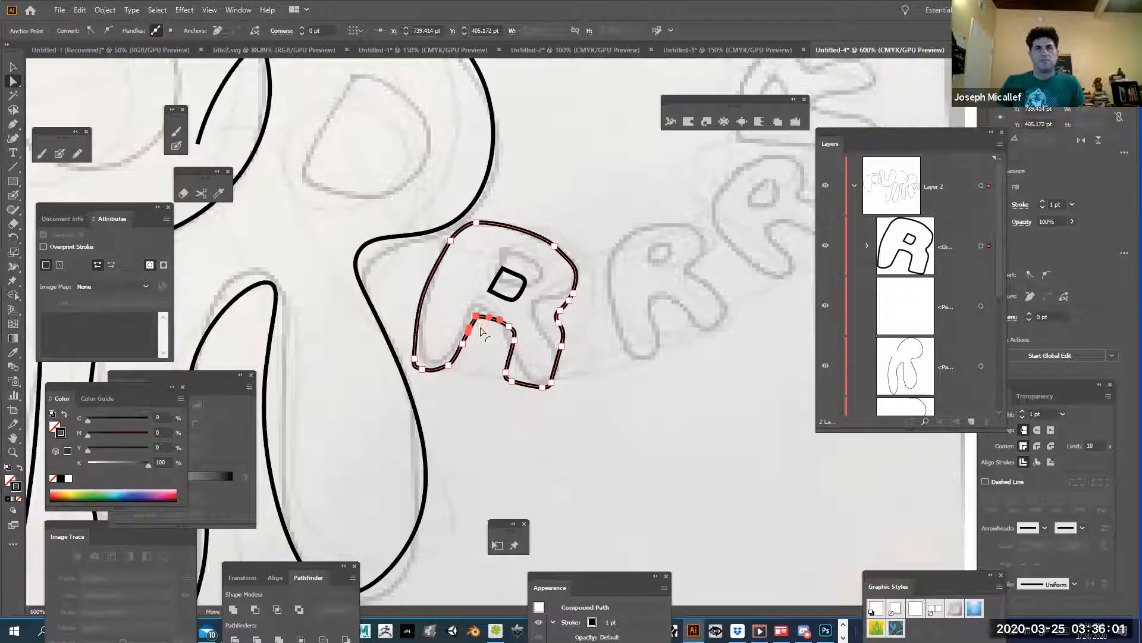
drag(484, 331, 486, 338)
click(556, 460)
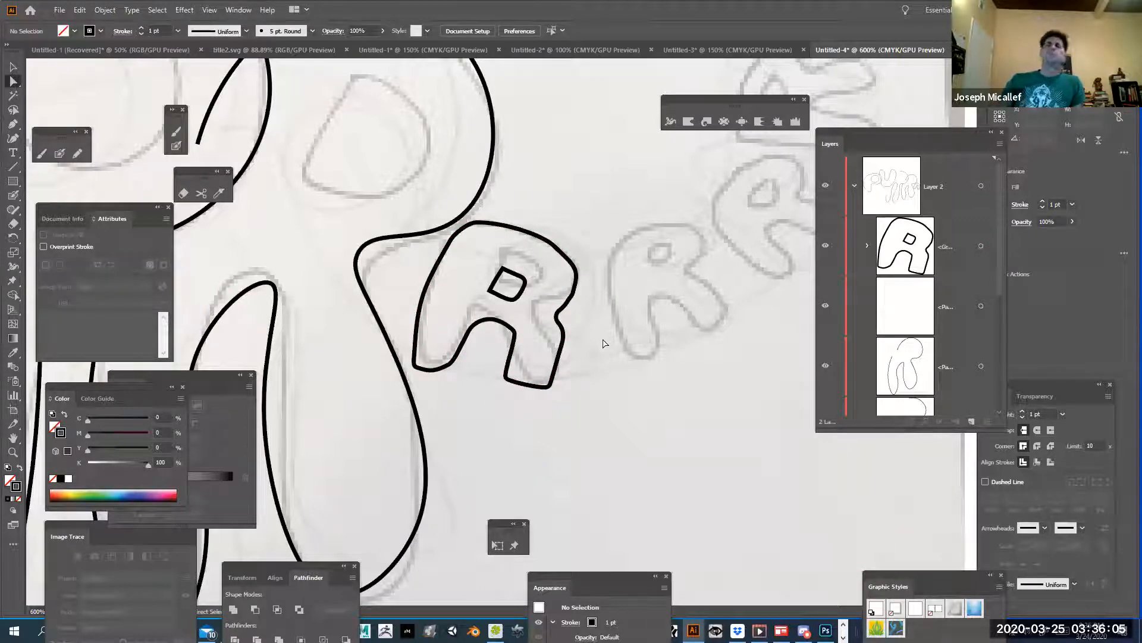
Start Simplify with the bottom of the R's left foot selected, reduce the curve amount and open the additional options.
click(425, 369)
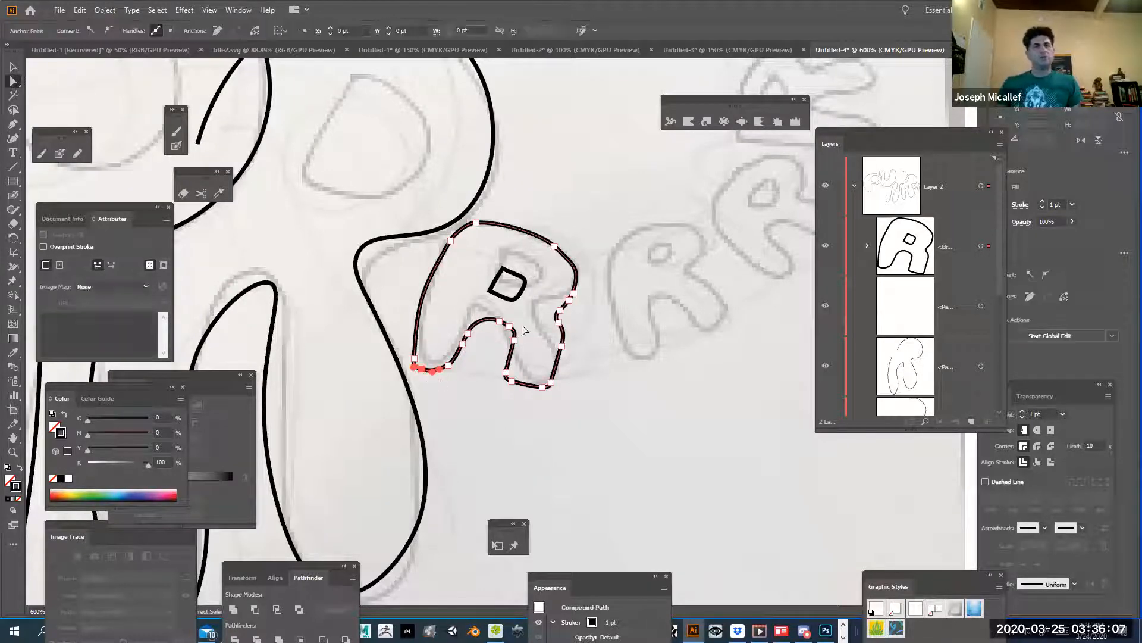
click(104, 9)
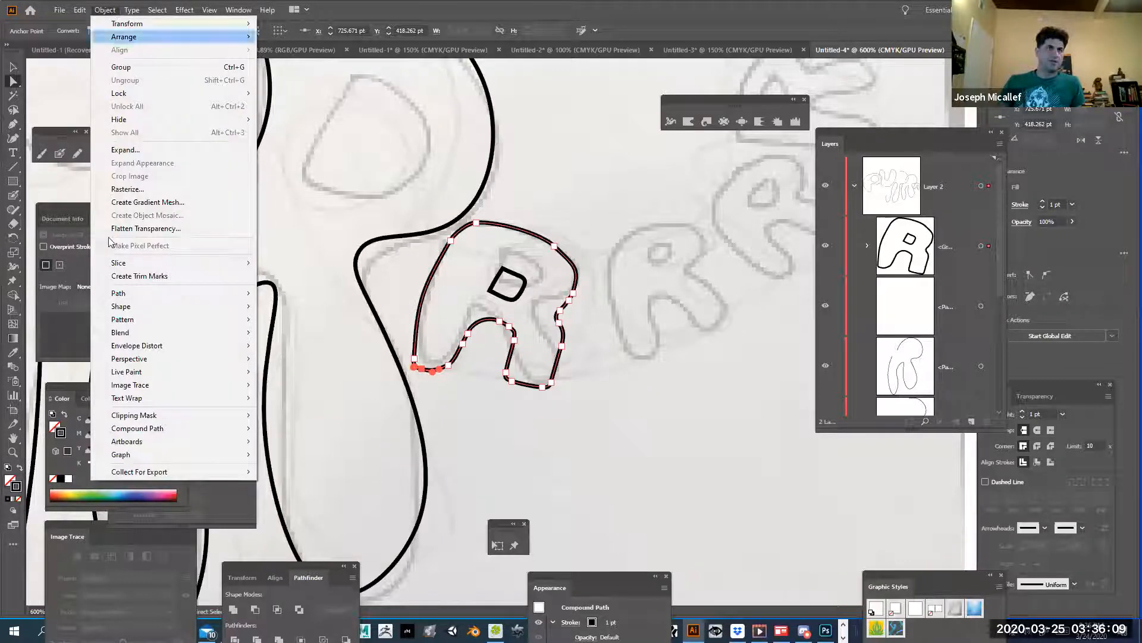
mouse_move(123, 292)
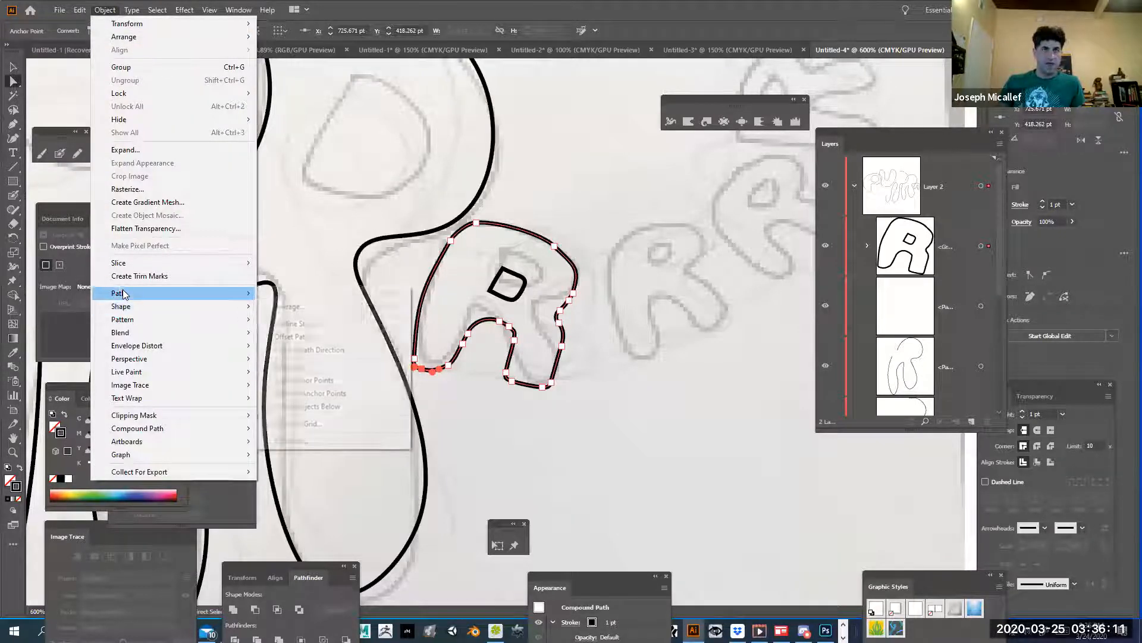
click(320, 368)
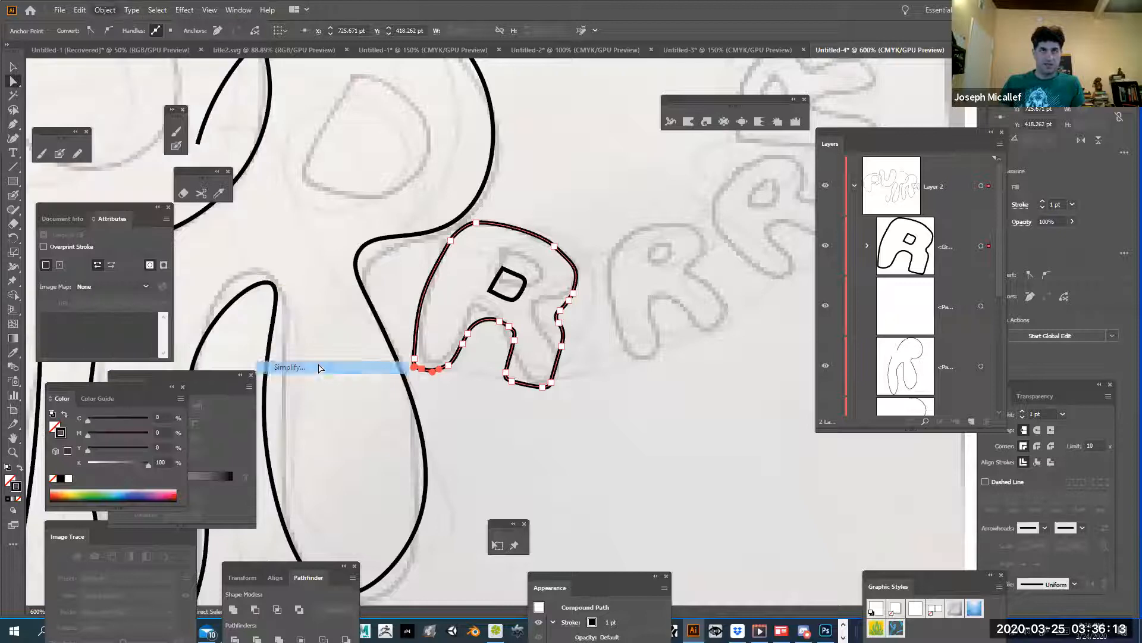
drag(575, 340, 739, 375)
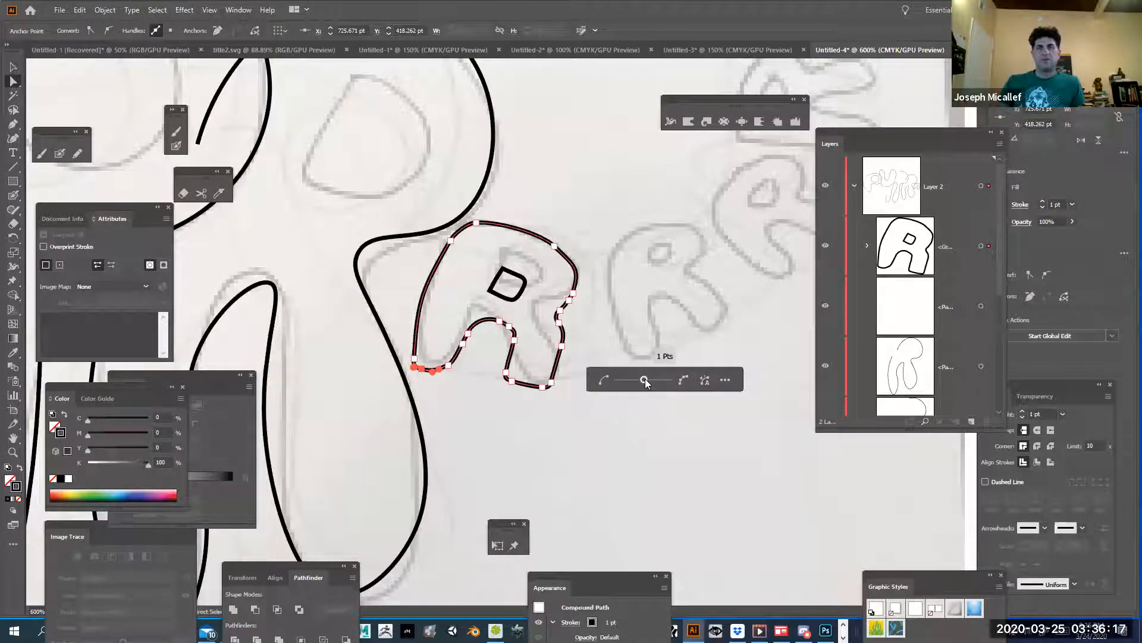
drag(645, 378, 630, 381)
click(724, 378)
Simplify the path with a 22° corner point angle threshold, the curve setting near maximum and Show Original Path enabled.
click(725, 356)
click(709, 409)
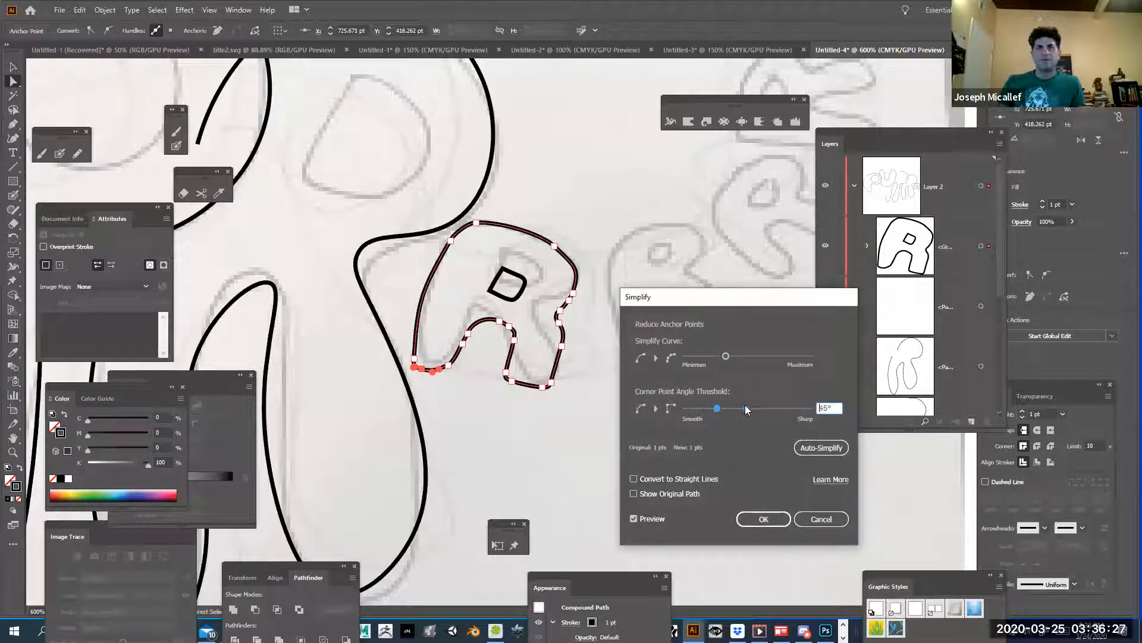
drag(774, 399, 701, 408)
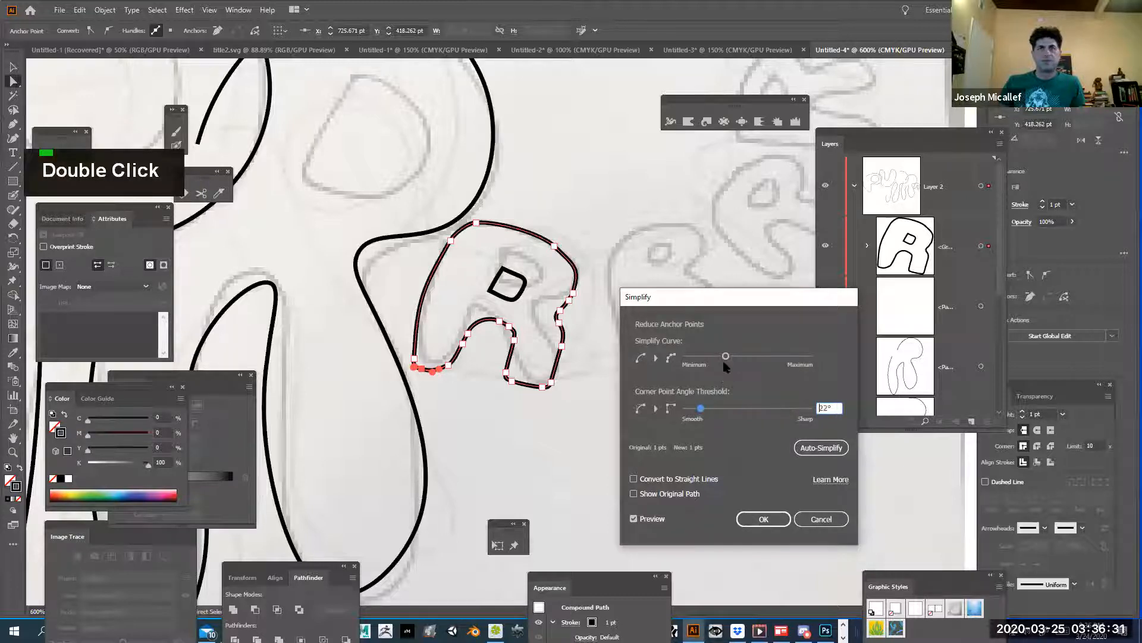
drag(768, 350, 793, 355)
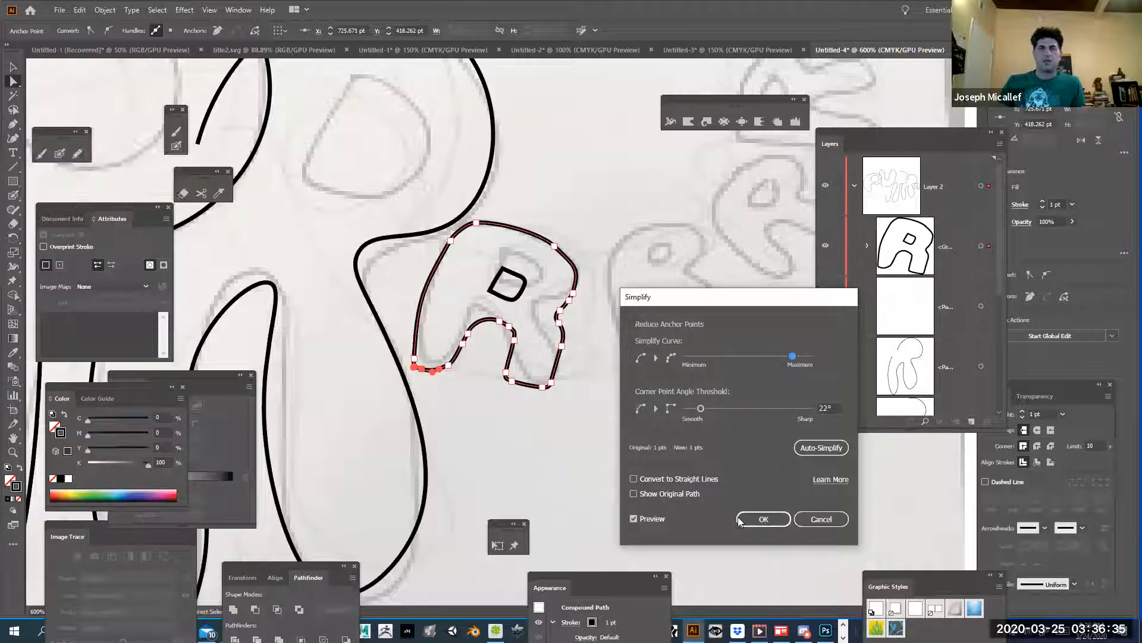
click(636, 480)
click(635, 480)
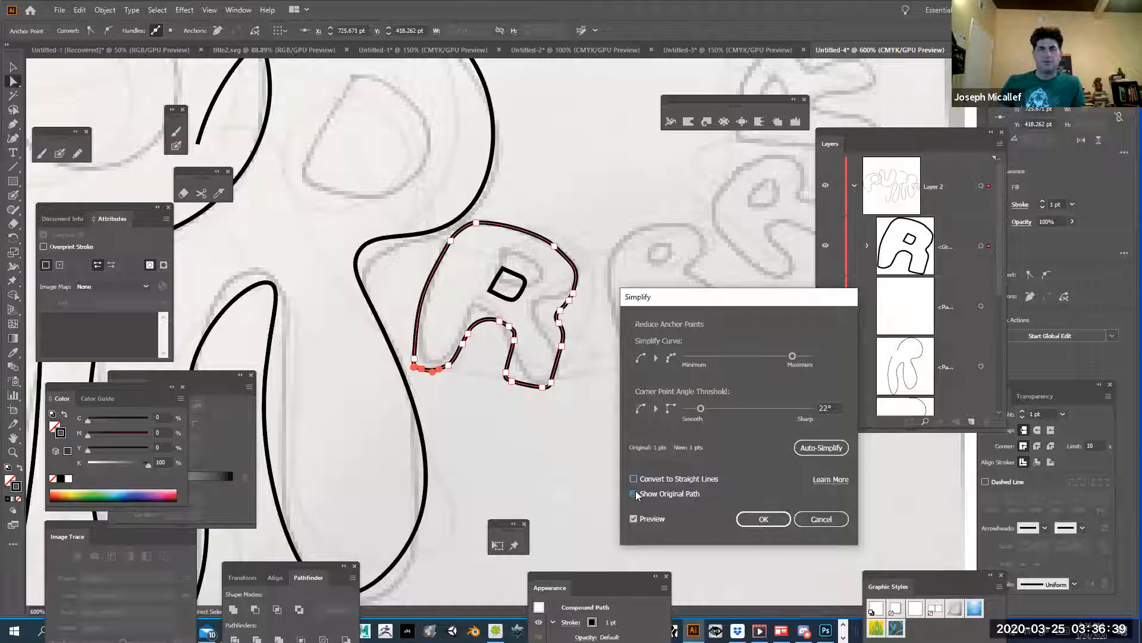
click(764, 519)
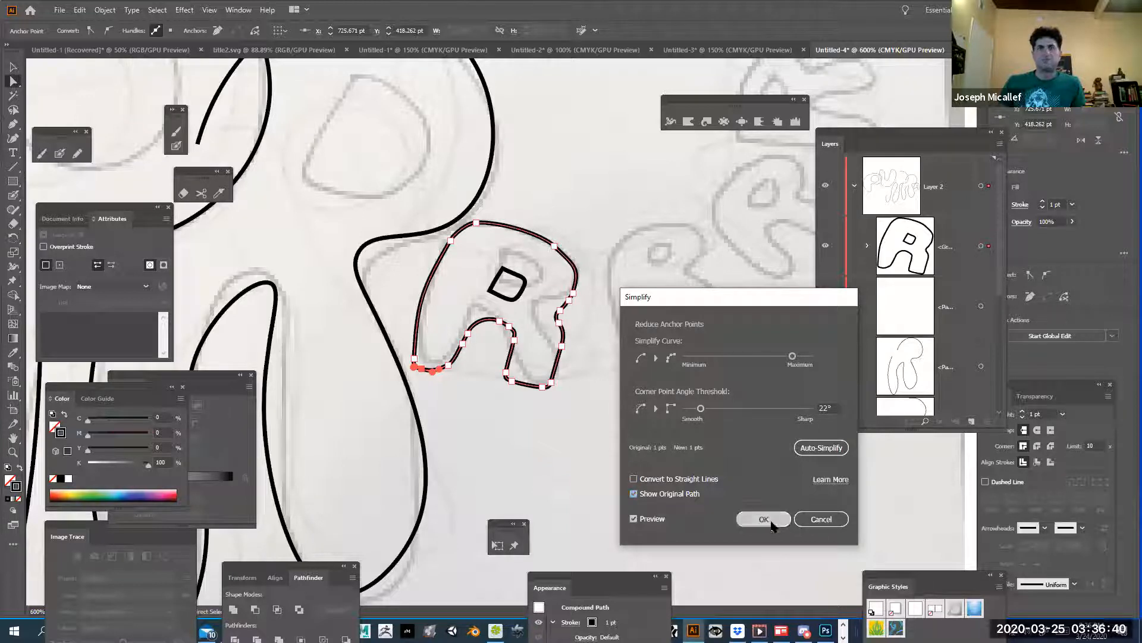
click(581, 427)
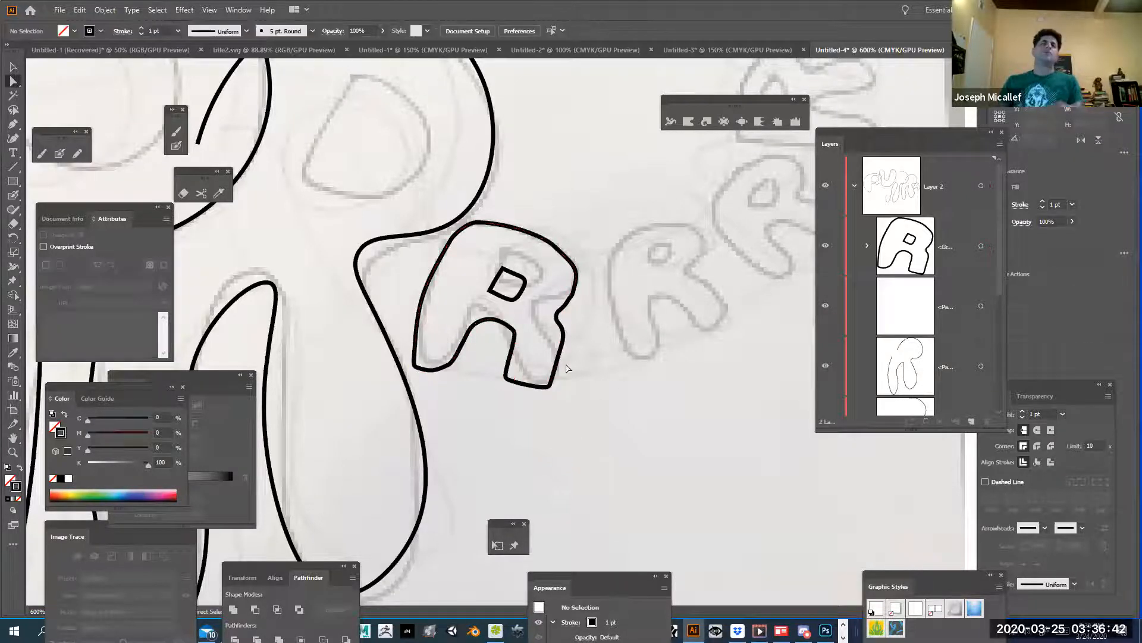
Select the reshaped R's outline at the gap between its legs, with the whole lettering sketch in view.
ctrl+alt+super+click(552, 327)
ctrl+alt+super+click(552, 326)
ctrl+alt+super+click(535, 339)
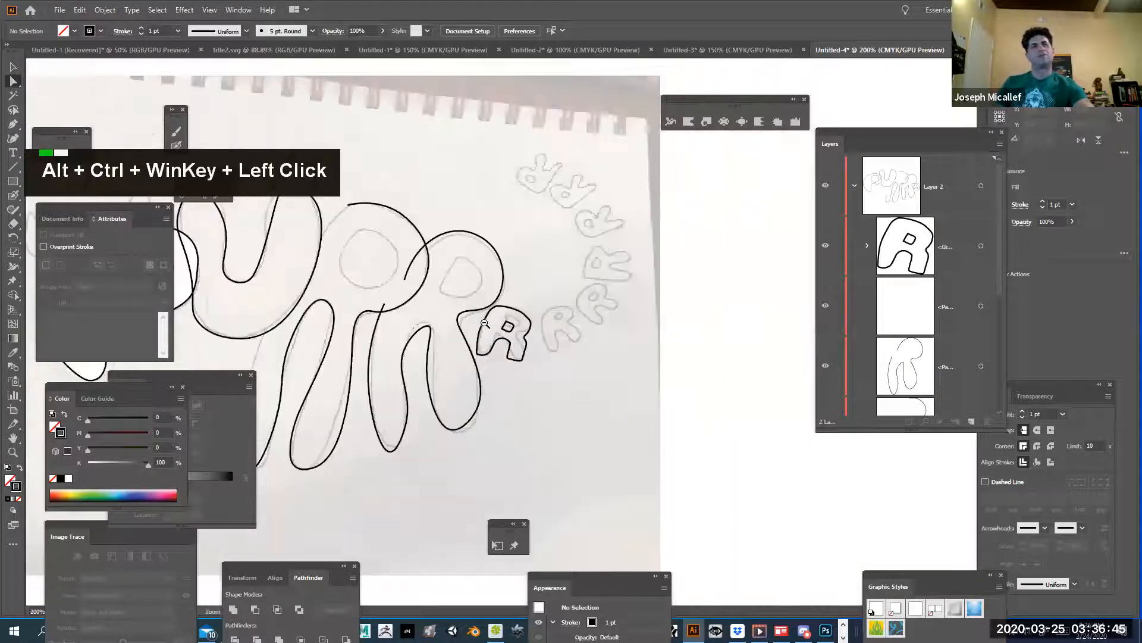
ctrl+alt+super+click(517, 353)
click(519, 354)
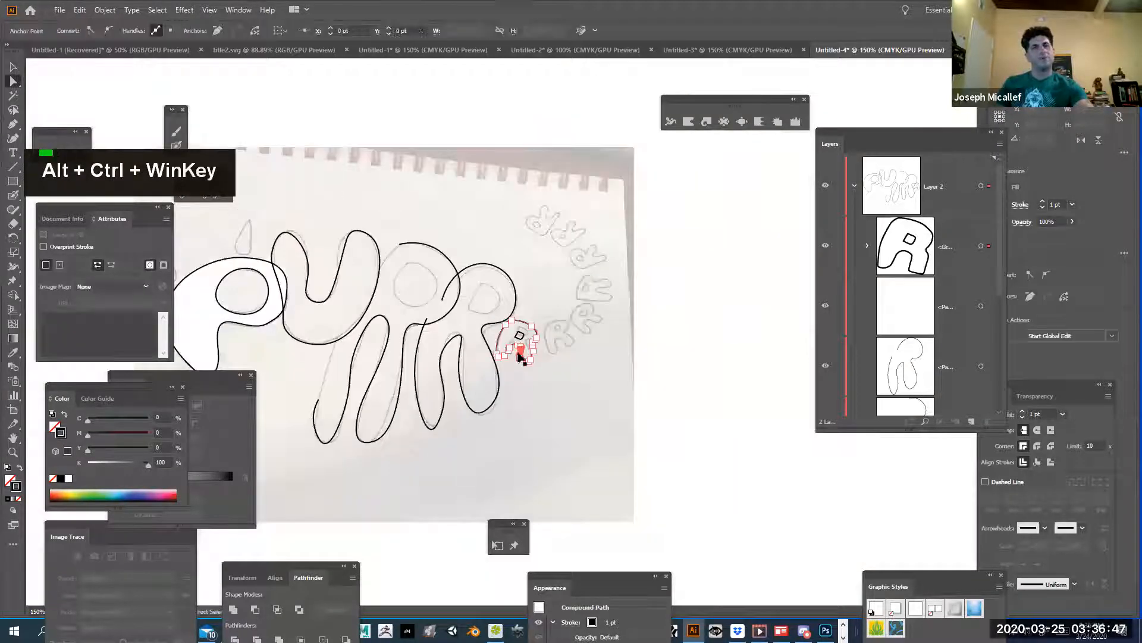
Try to combine the small traced R's outline and its inner counter into a compound path.
click(539, 402)
drag(516, 330, 540, 370)
click(554, 412)
click(528, 361)
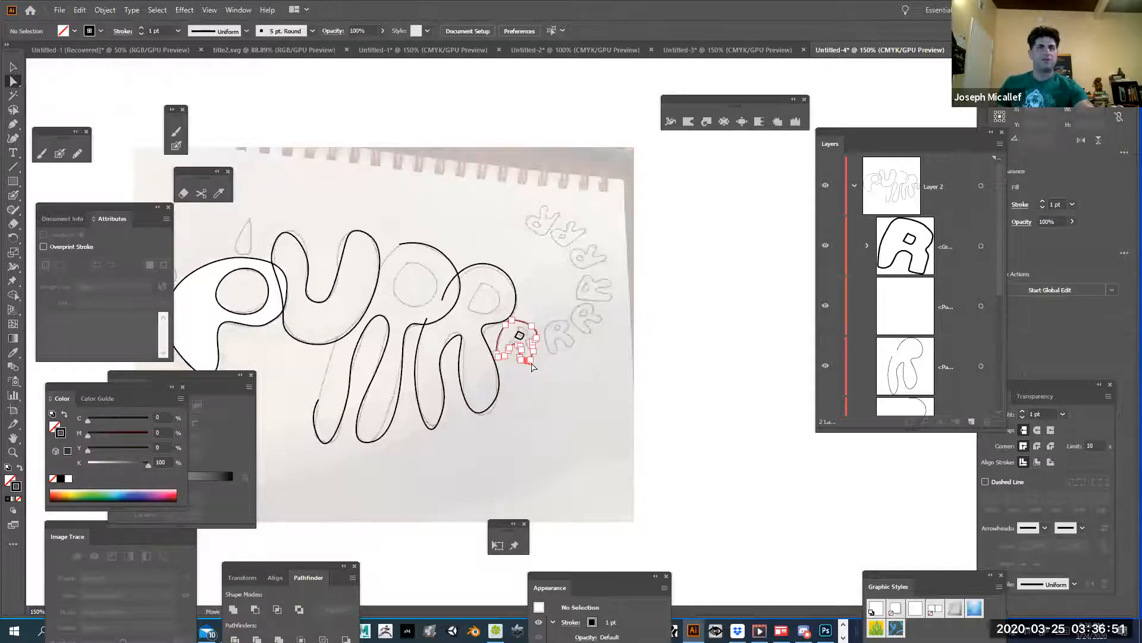
shift+click(522, 337)
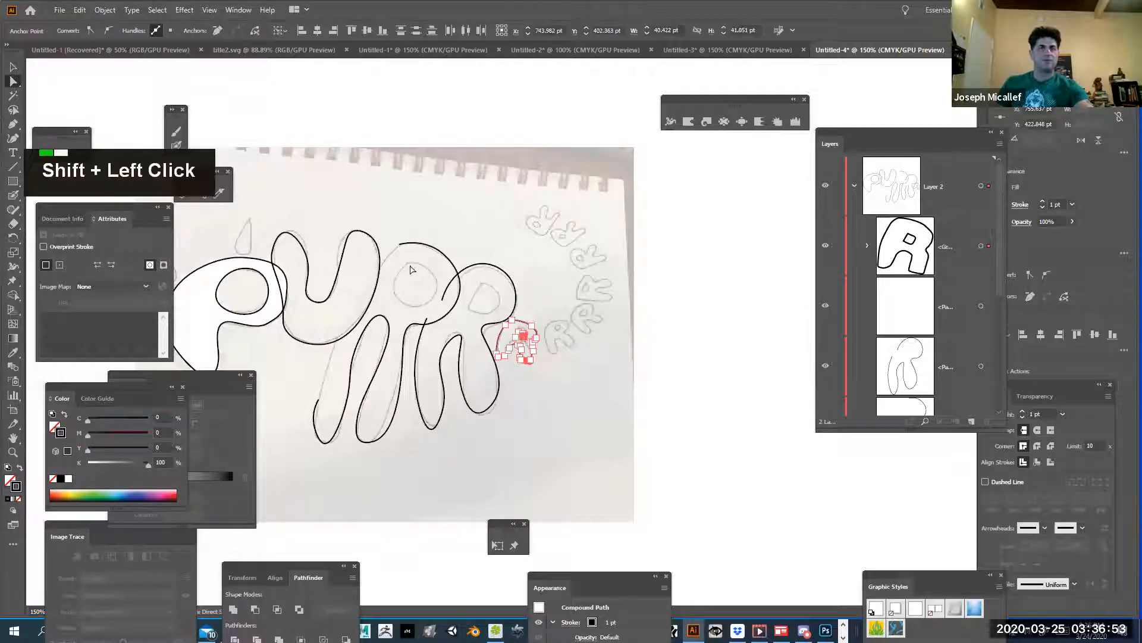
click(109, 11)
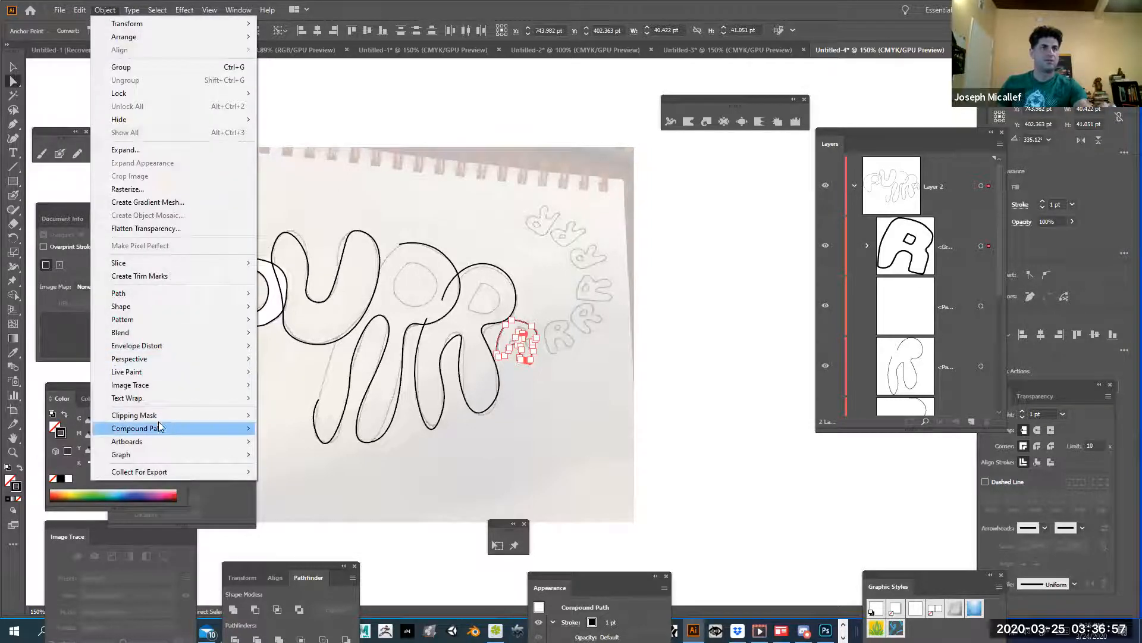
click(283, 428)
click(531, 373)
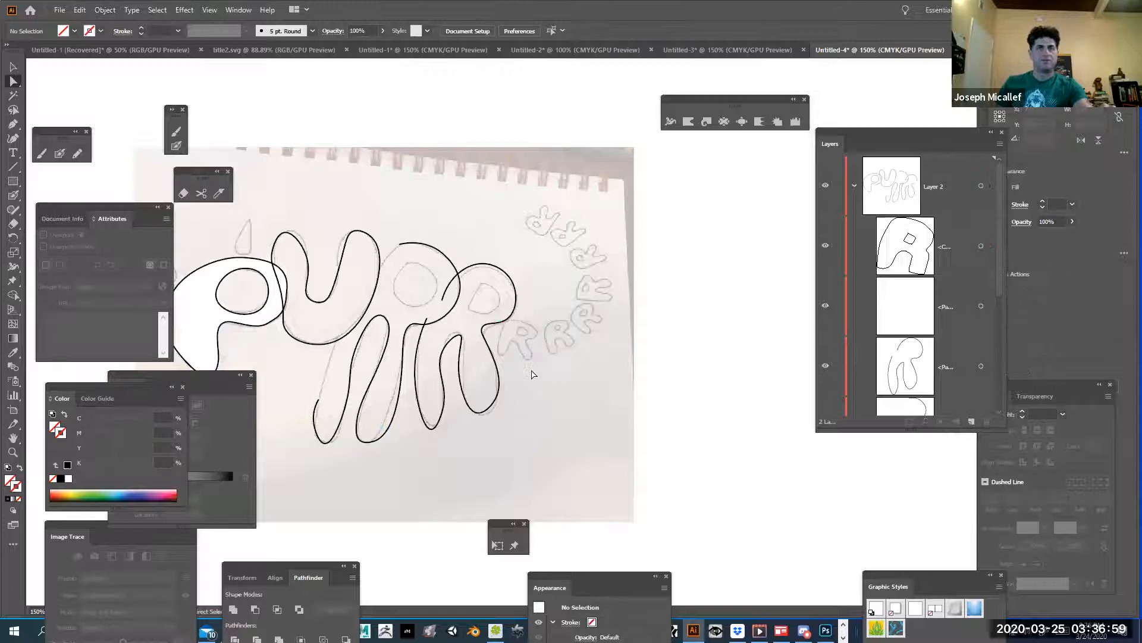
key(ctrl+z)
key(ctrl+z)
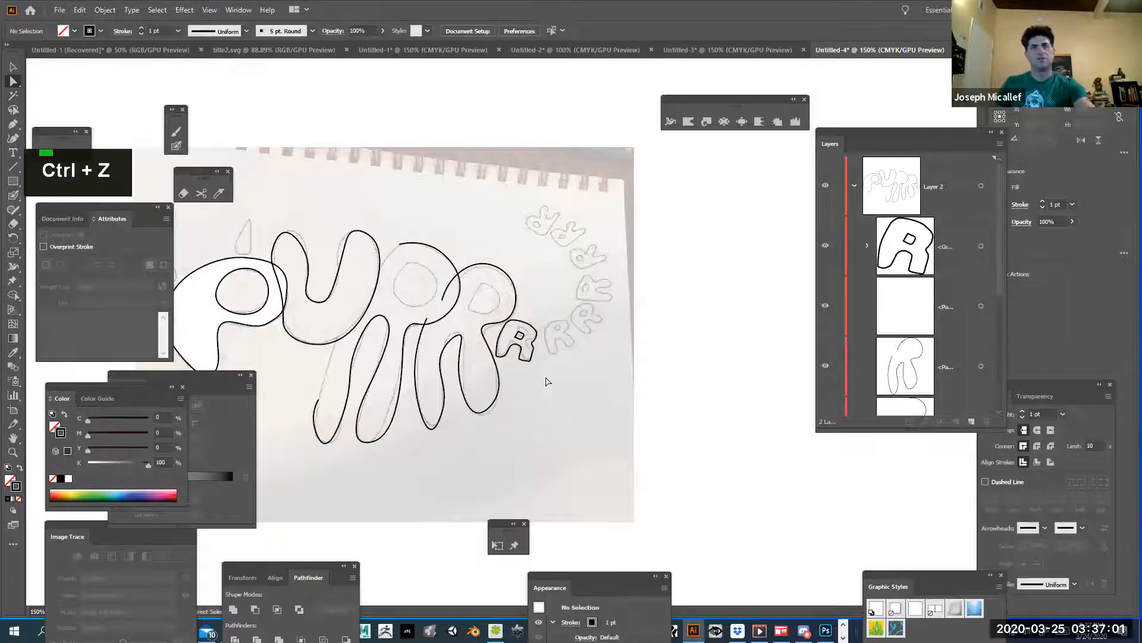
Combine the small R's outline and inner counter into a compound path and give it a solid black 1 pt stroke.
ctrl+click(539, 374)
ctrl+double_click(518, 342)
click(323, 92)
shift+click(322, 109)
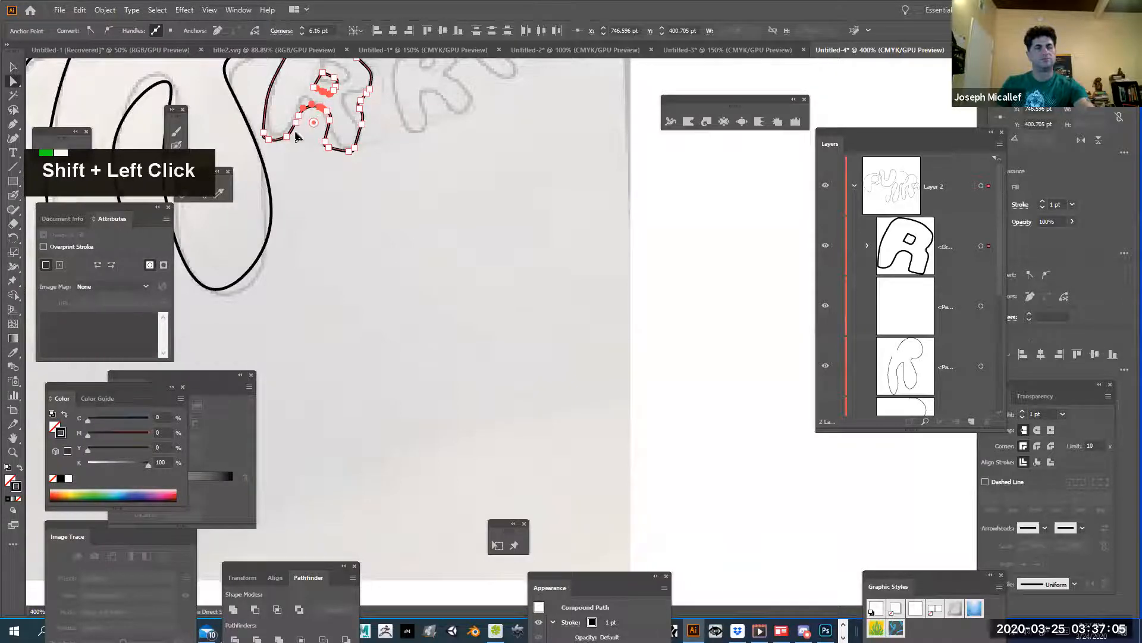
key(ctrl+8)
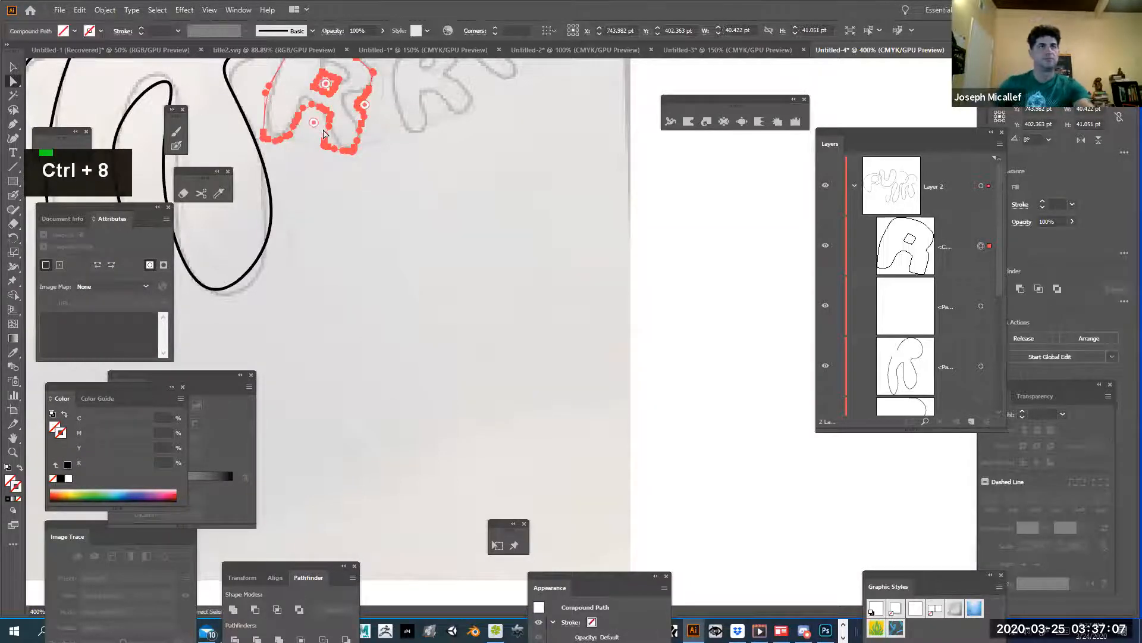
click(8, 499)
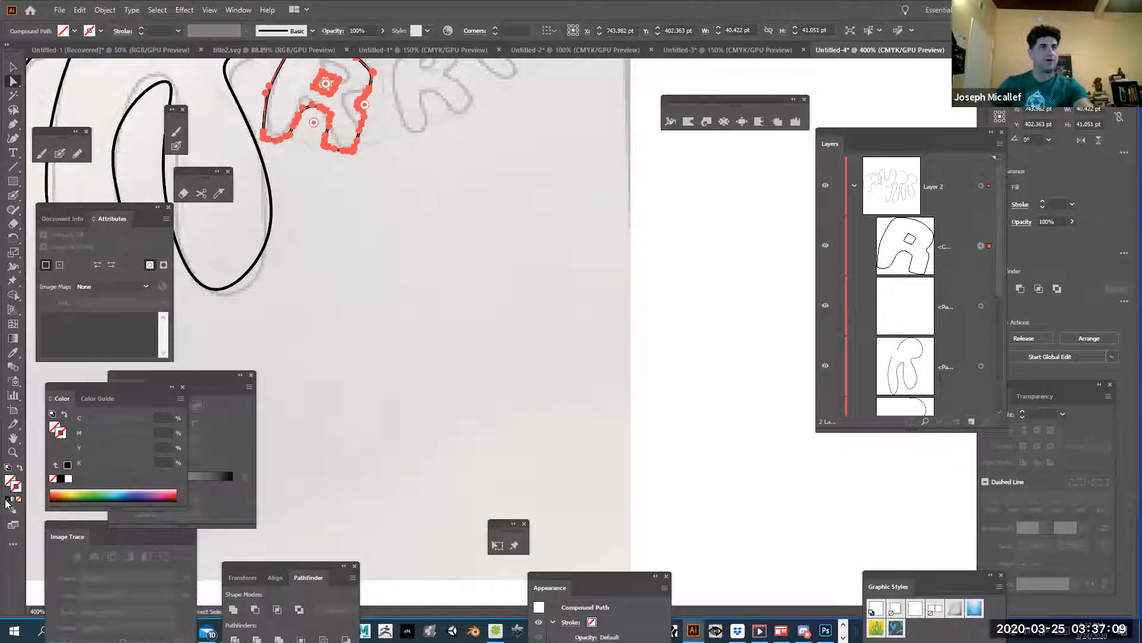
click(303, 314)
drag(390, 184, 468, 419)
ctrl+alt+click(471, 362)
ctrl+alt+click(471, 362)
ctrl+alt+click(471, 361)
drag(563, 410, 663, 567)
click(619, 440)
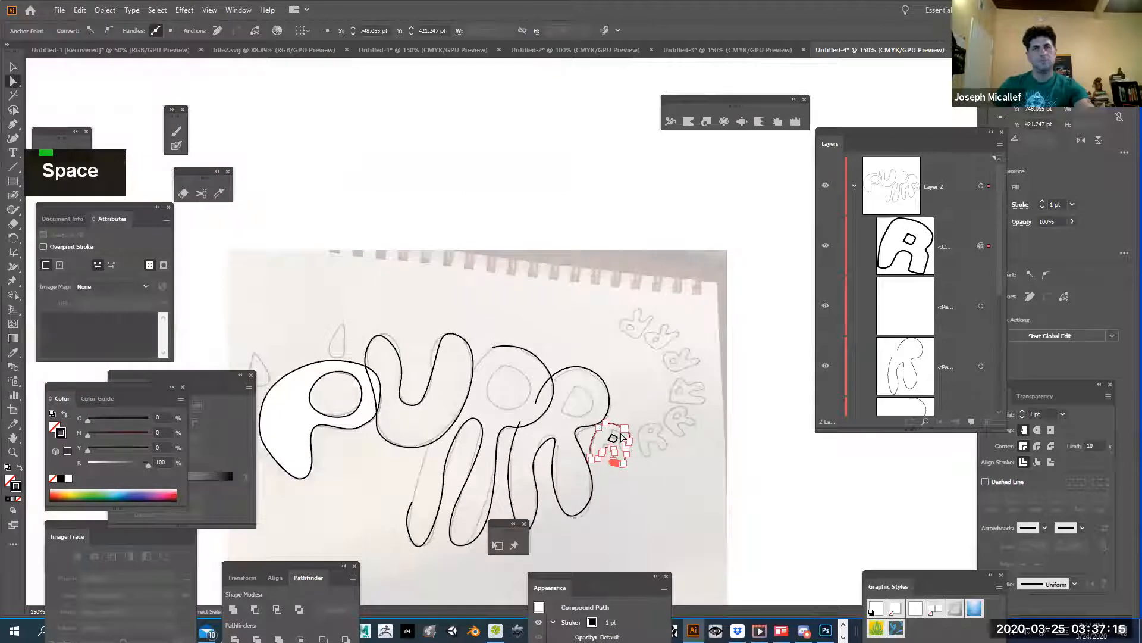
click(628, 411)
drag(618, 425, 656, 393)
key(ctrl+z)
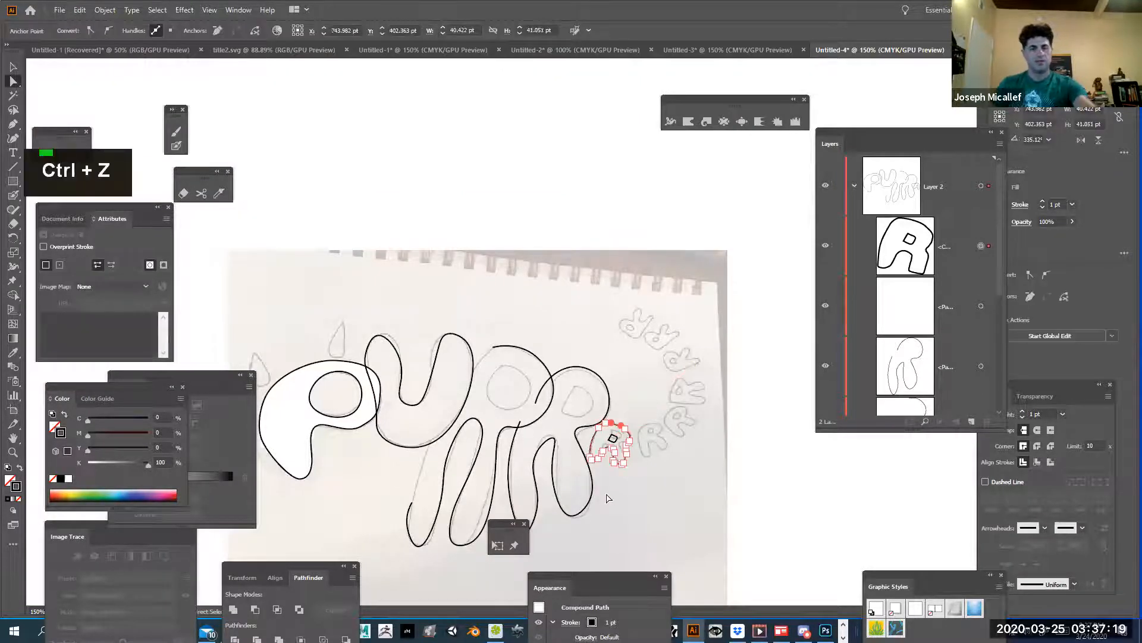
Duplicate the whole small R onto the second sketched R of the cat's tail.
key(v)
key(c)
key(c)
key(v)
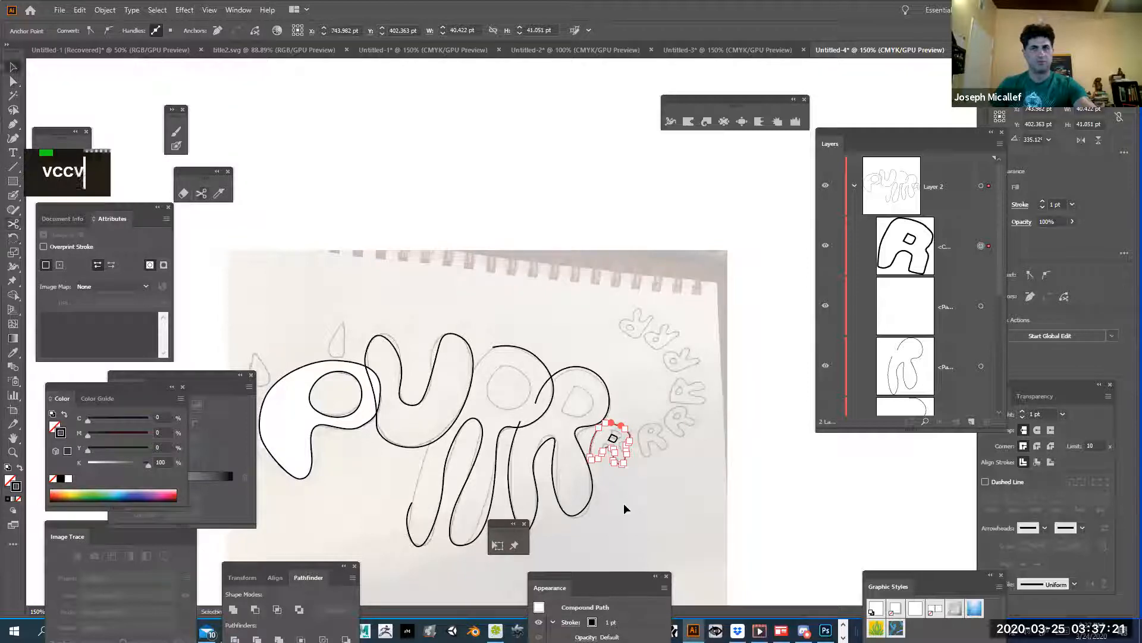
click(620, 460)
drag(620, 461, 667, 462)
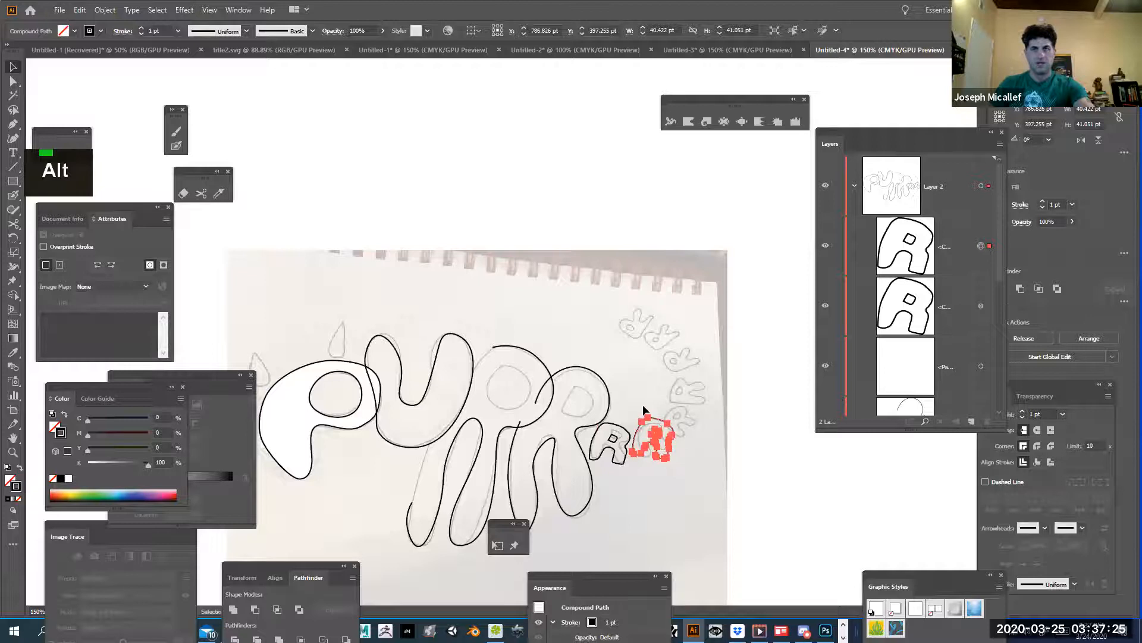
Rotate the second small R counterclockwise and scale it down to about 33 by 36 pt.
key(r)
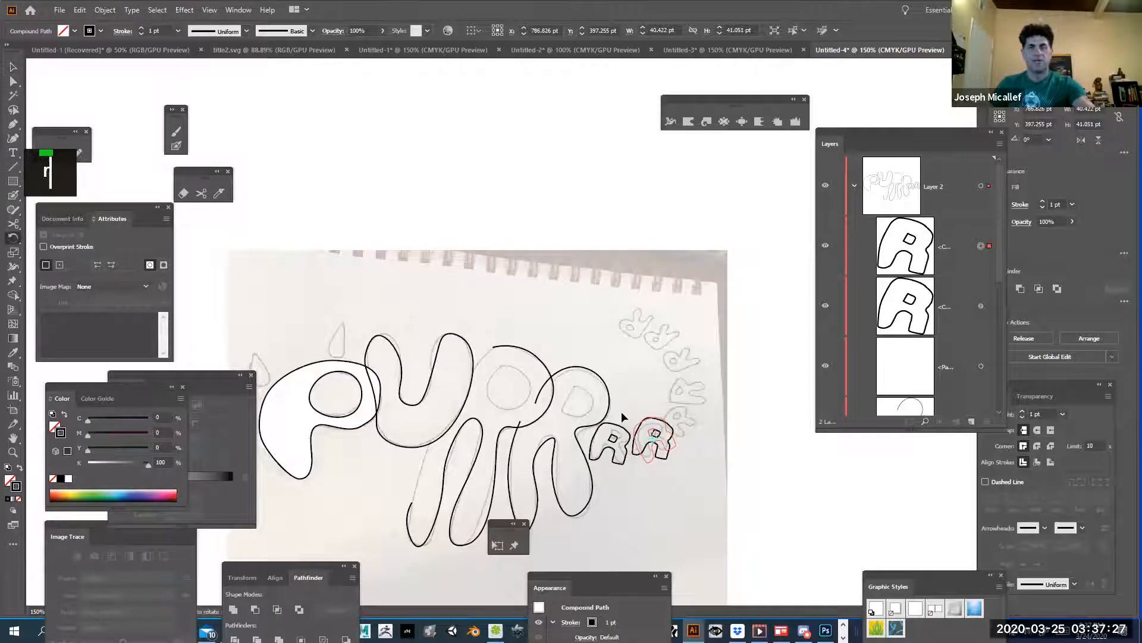
drag(621, 412, 621, 412)
key(e)
drag(677, 464, 667, 455)
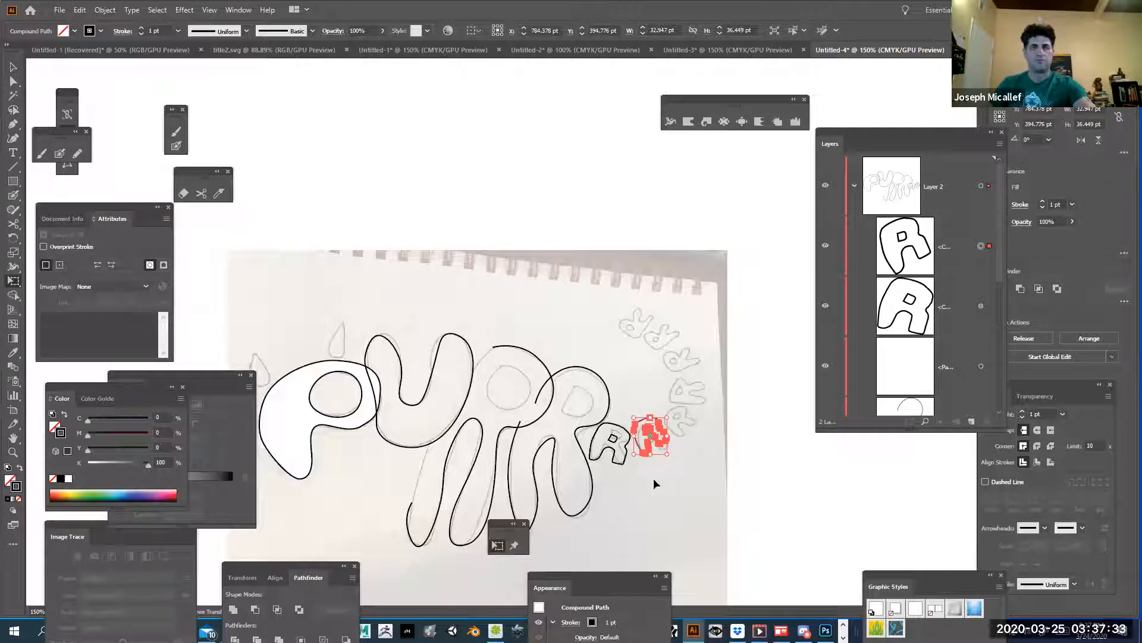
Duplicate the second small R onto the third sketched R of the tail.
key(v)
click(653, 477)
click(664, 445)
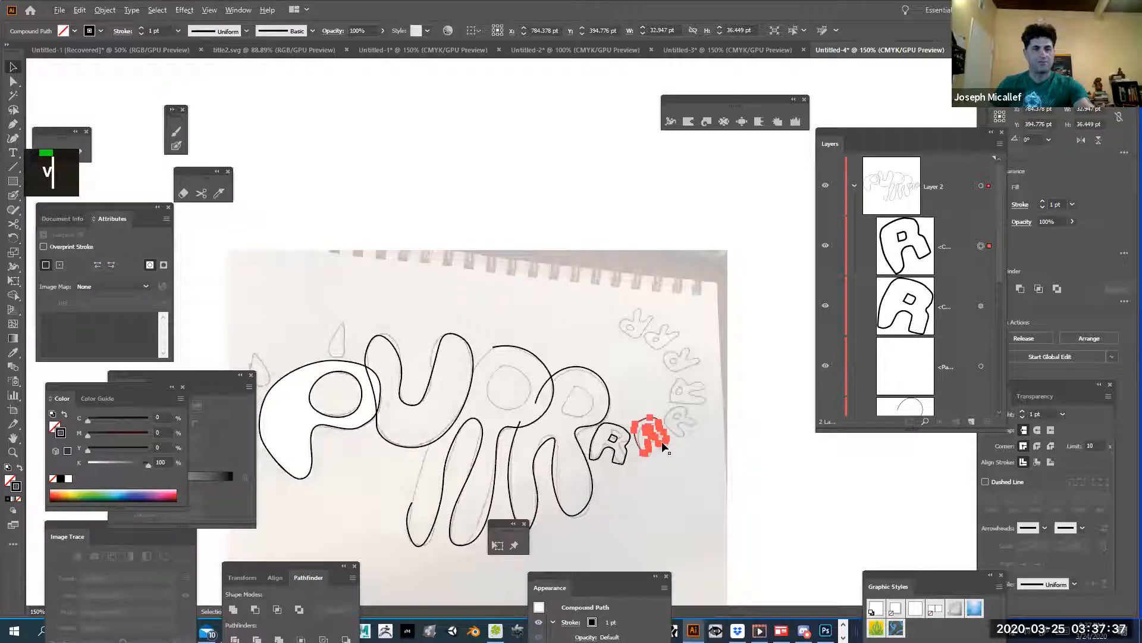
alt+click(662, 440)
drag(662, 441, 693, 433)
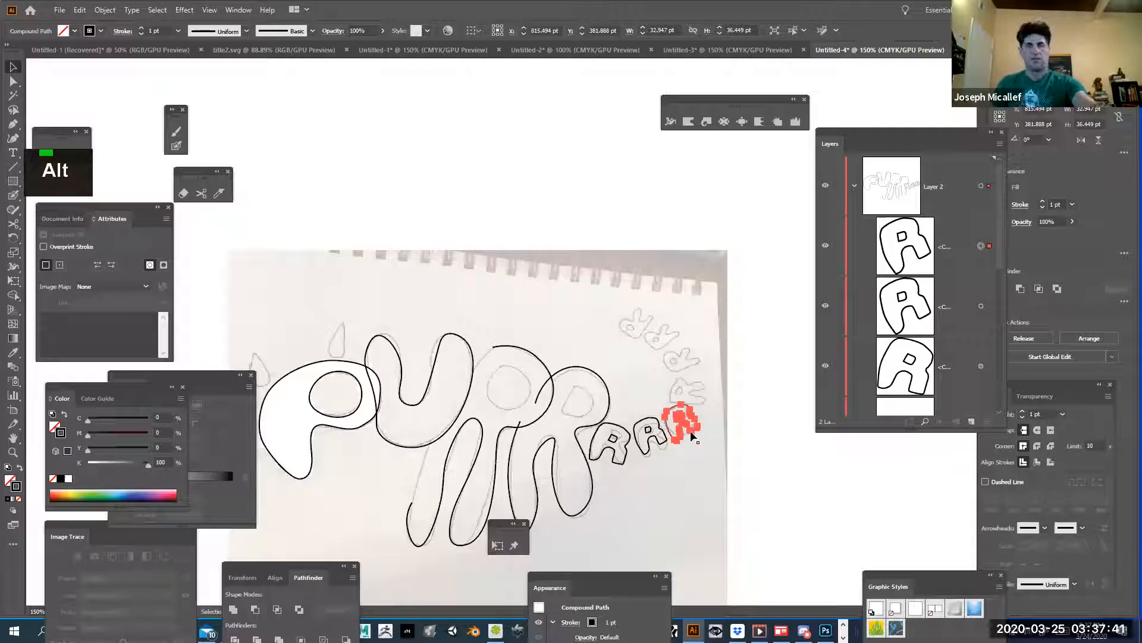
Rotate the third small R counterclockwise along the tail's curve and scale it down to about 27 by 28 pt.
key(e)
drag(691, 393, 708, 410)
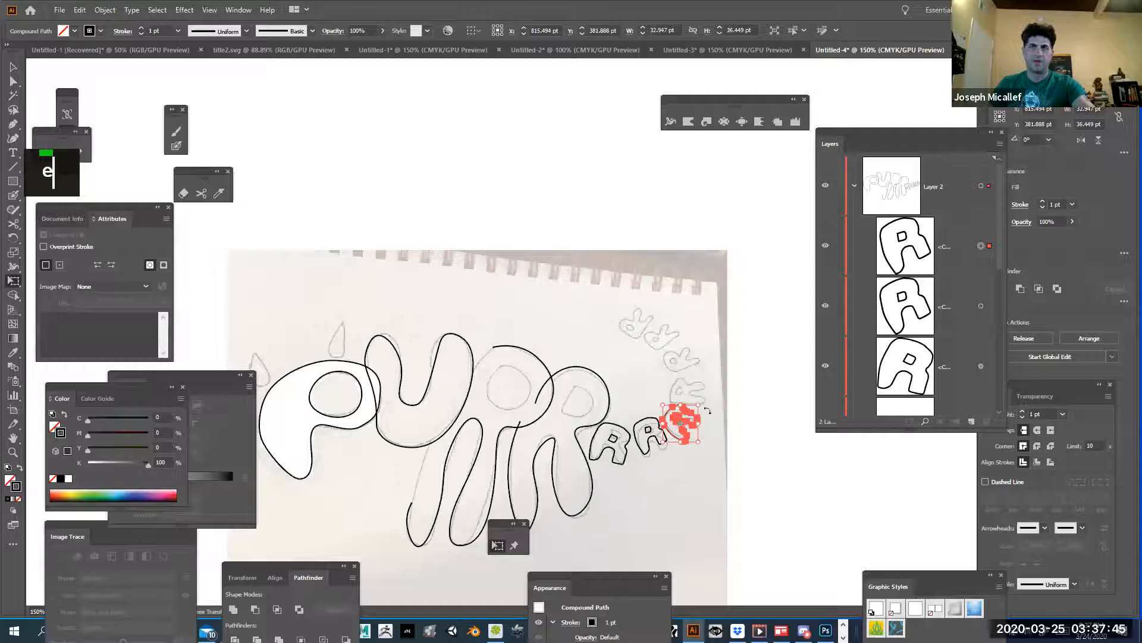
ctrl+click(701, 434)
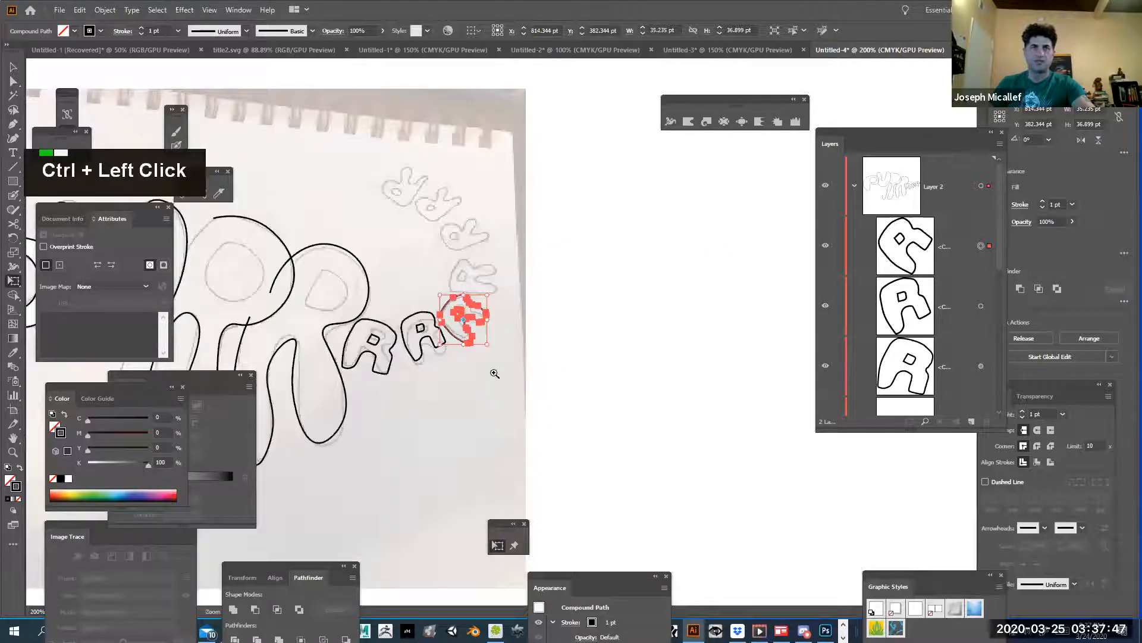
ctrl+click(494, 373)
ctrl+click(498, 357)
key(space)
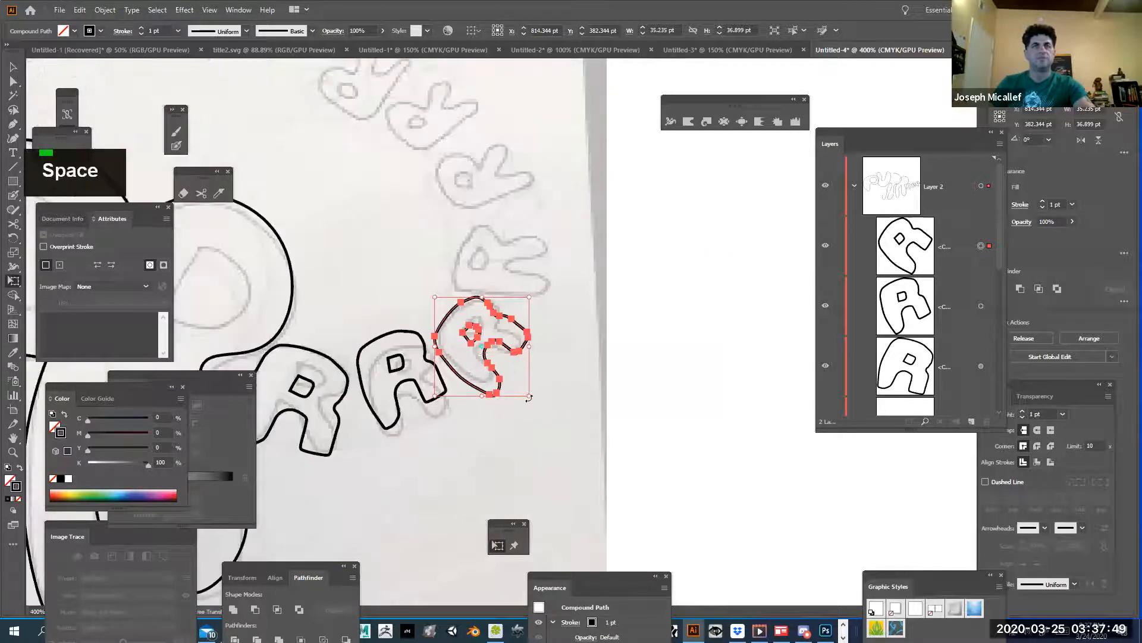
drag(527, 402, 507, 370)
drag(475, 327, 481, 341)
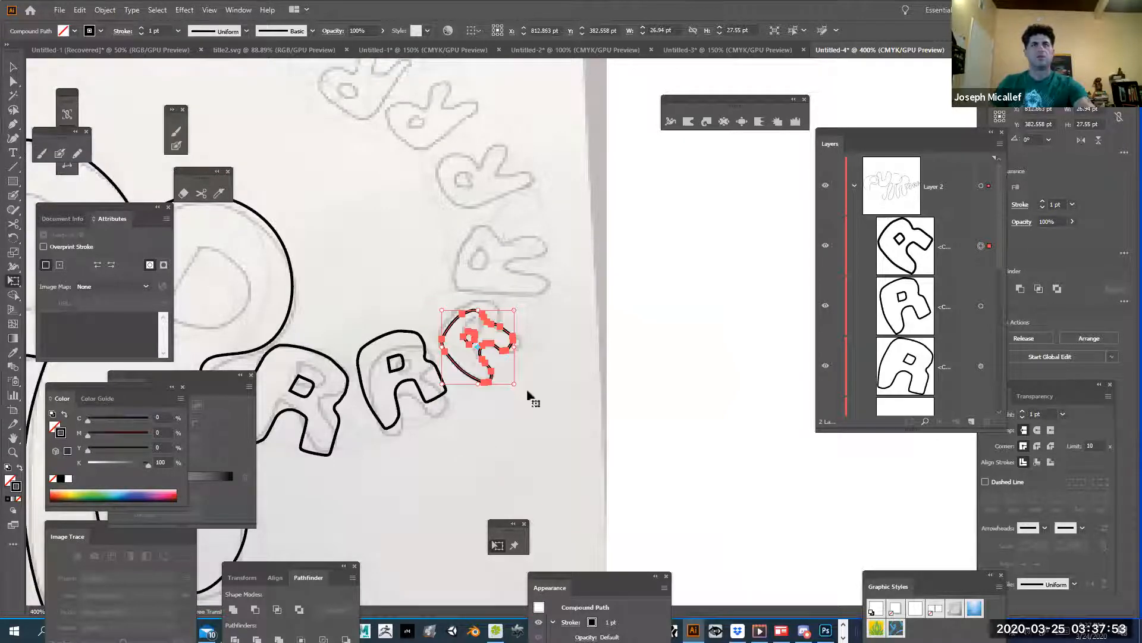
Try to duplicate the third small R onto the fourth sketched R with the Free Transform tool.
key(alt)
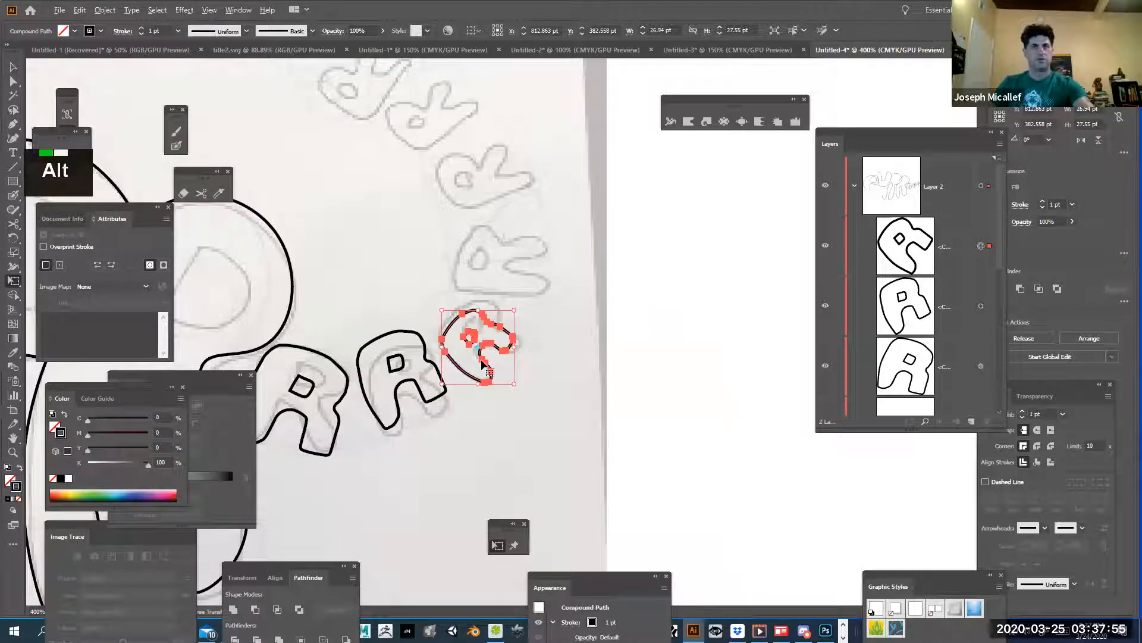
drag(483, 365, 505, 290)
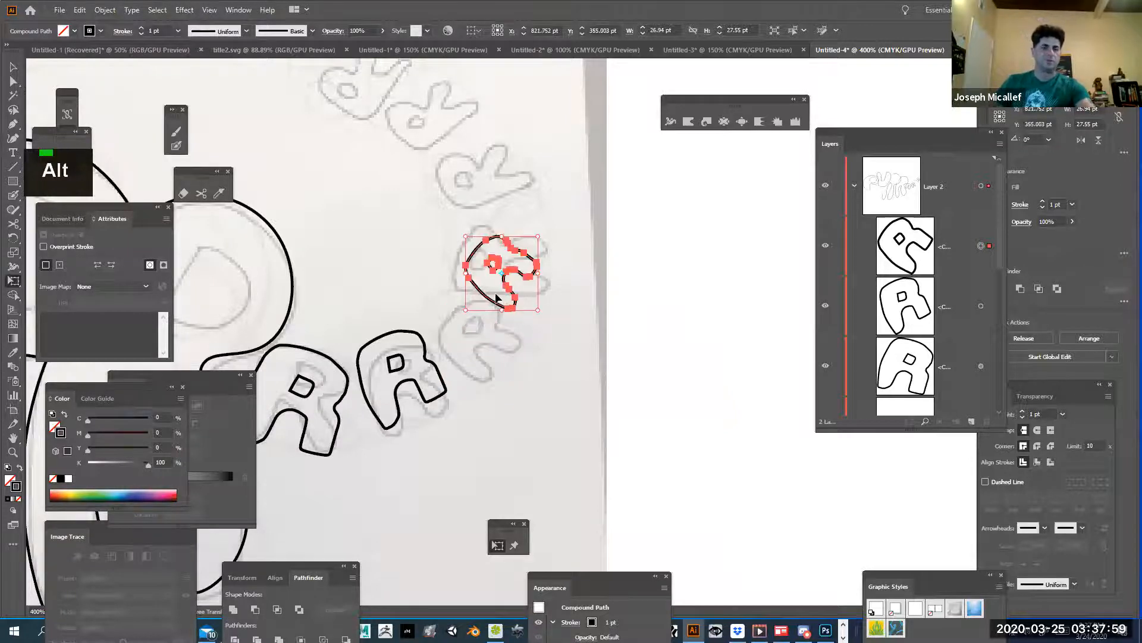
key(ctrl+z)
key(alt)
key(ctrl)
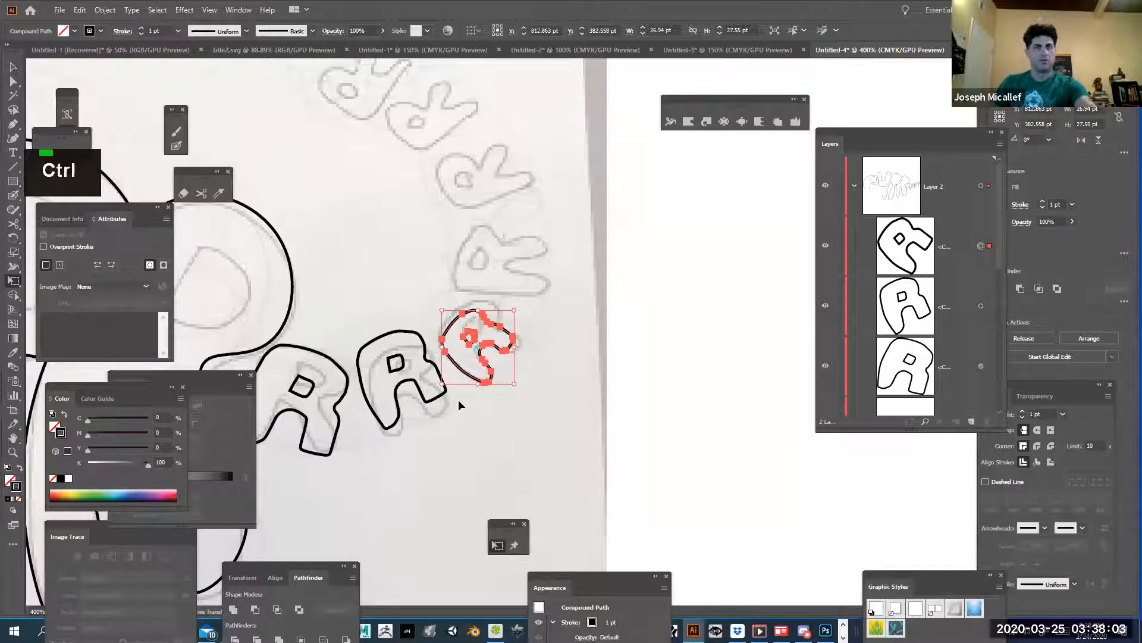
Duplicate the third small R onto the fourth sketched R and rotate the copy counterclockwise to follow the tail.
double_click(480, 383)
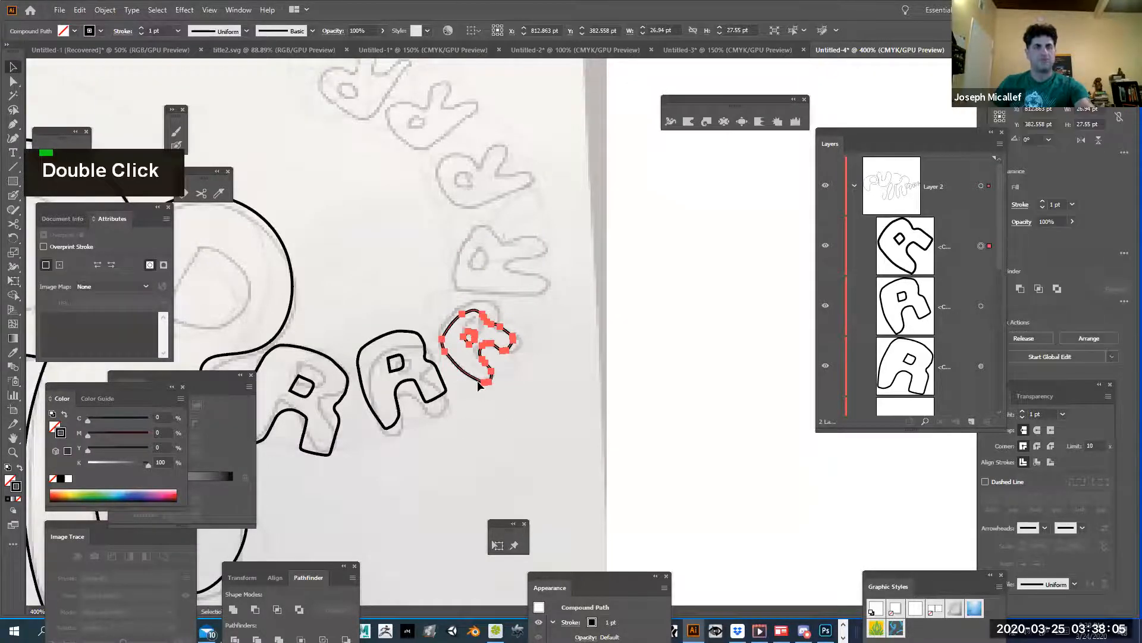
key(alt)
alt+click(499, 357)
alt+click(500, 351)
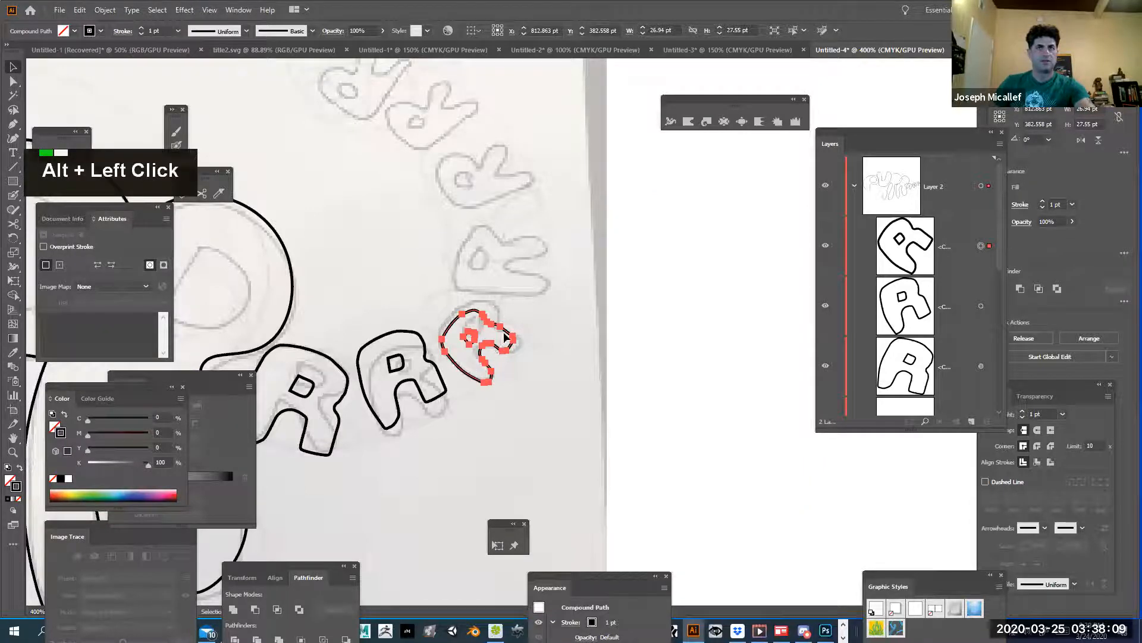
alt+click(495, 350)
alt+click(496, 349)
drag(495, 350, 513, 264)
key(e)
drag(438, 252, 416, 298)
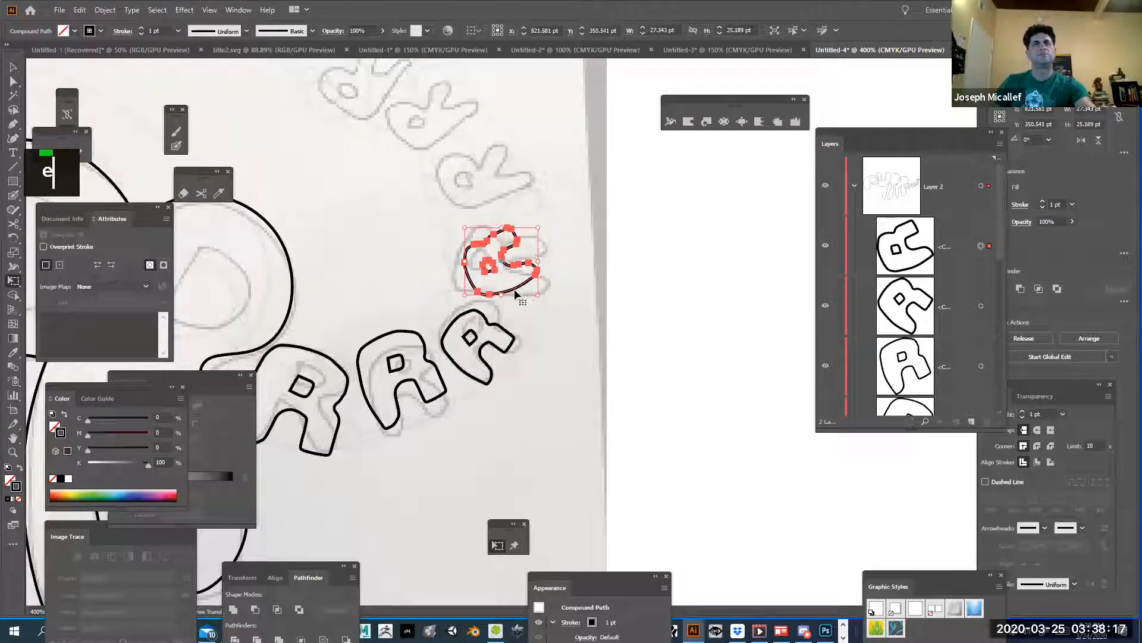
Duplicate the fourth small R onto the fifth sketched R of the tail.
key(v)
key(v)
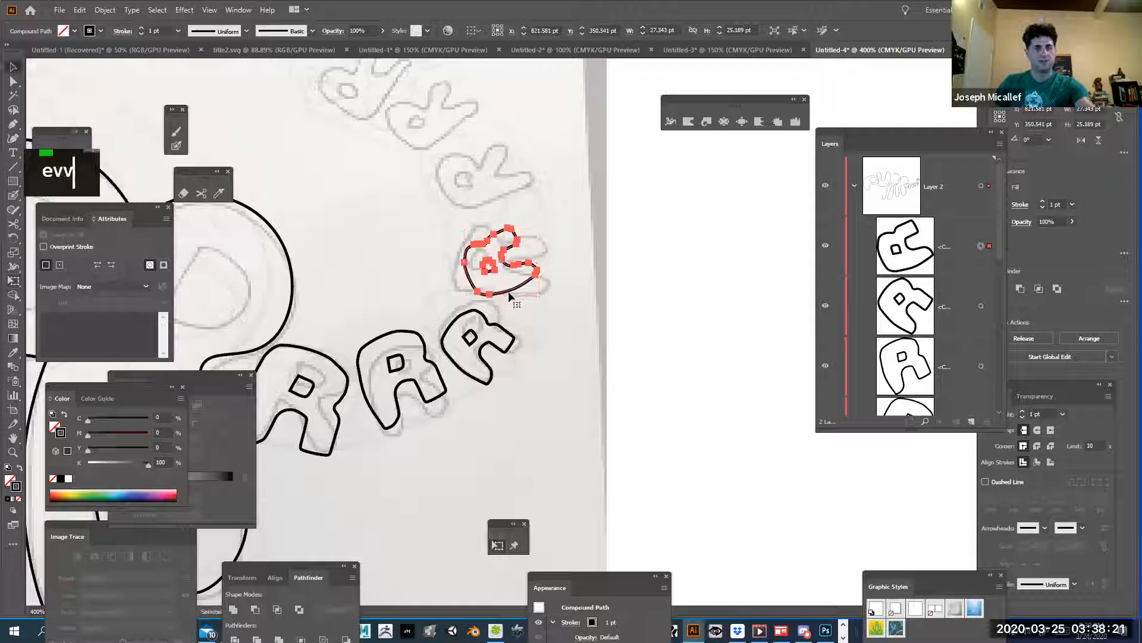
drag(511, 293, 499, 212)
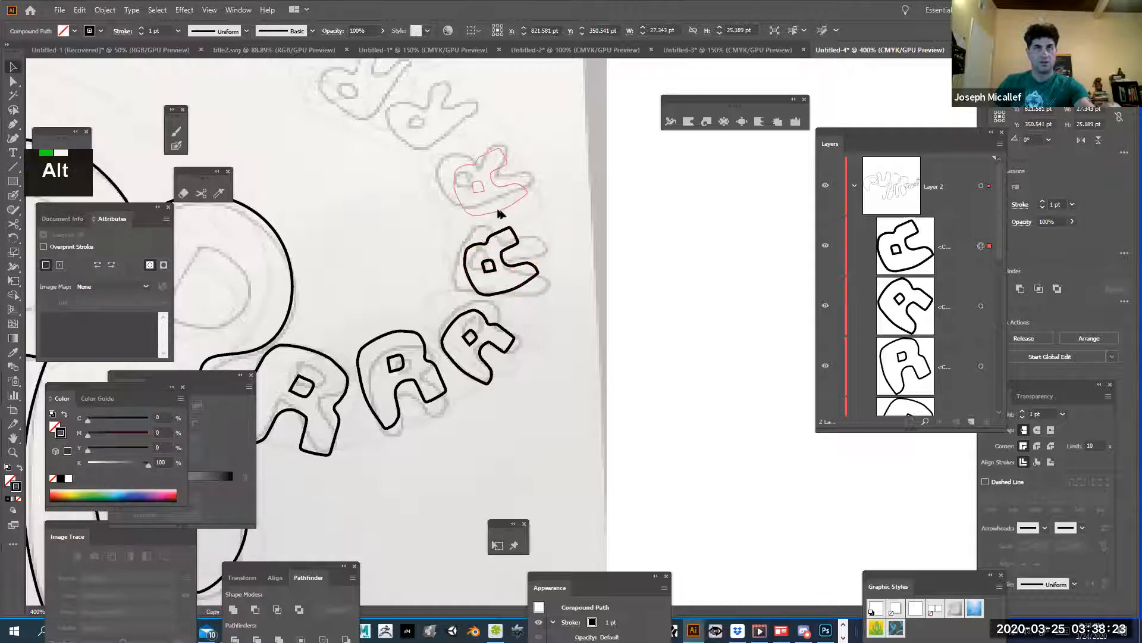
Add a rotated copy of the small R near the sixth sketched R and scale it down to about 23 by 23 pt.
ctrl+alt+super+click(536, 310)
alt+drag(476, 255, 527, 400)
key(e)
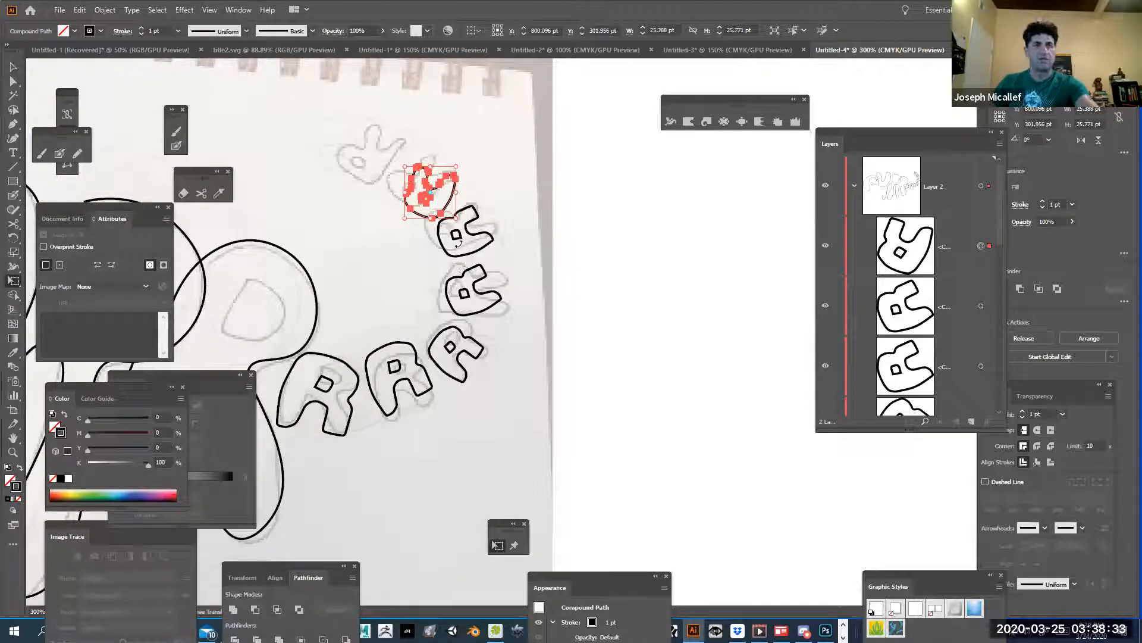
drag(407, 215, 411, 211)
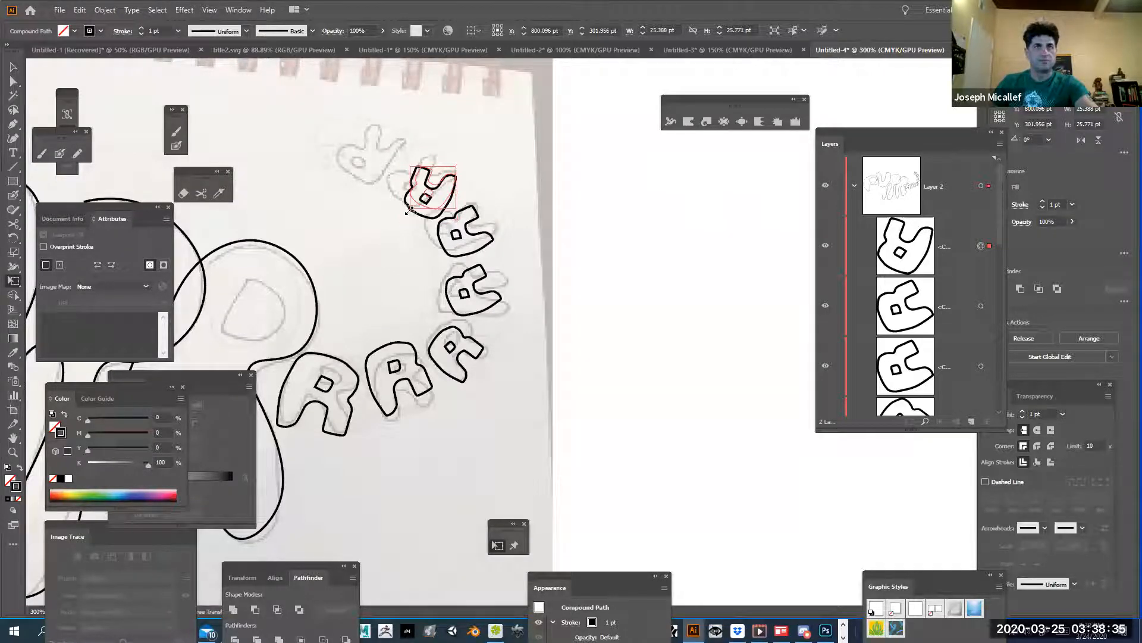
key(alt)
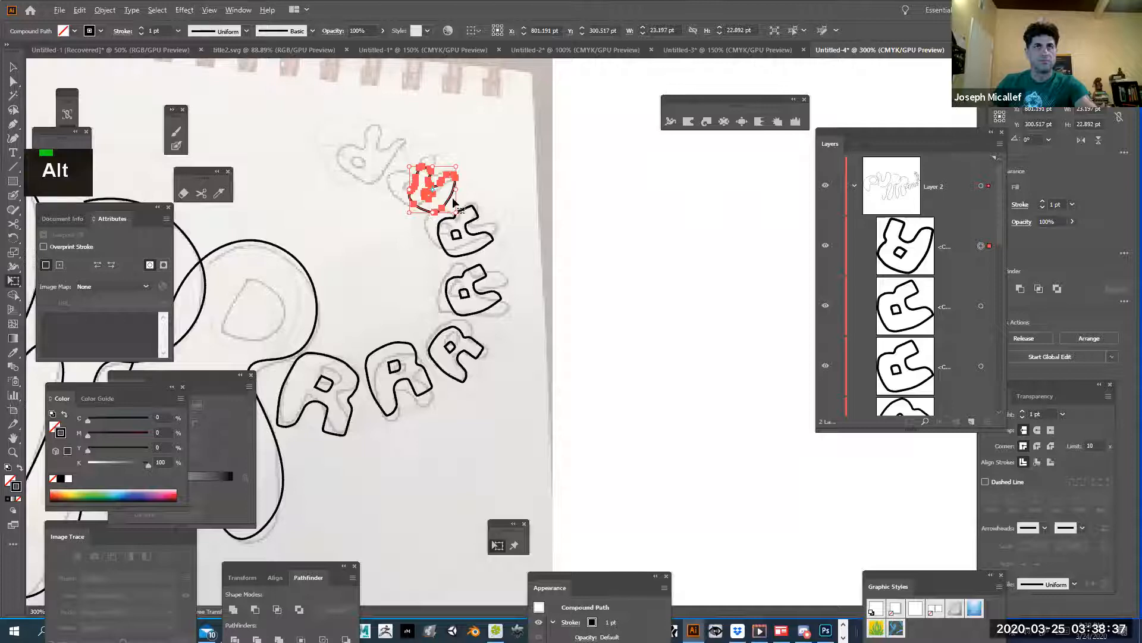
Duplicate the sixth small R toward the last sketched R at the tail's tip and scale the copy to about 16 by 15 pt.
key(v)
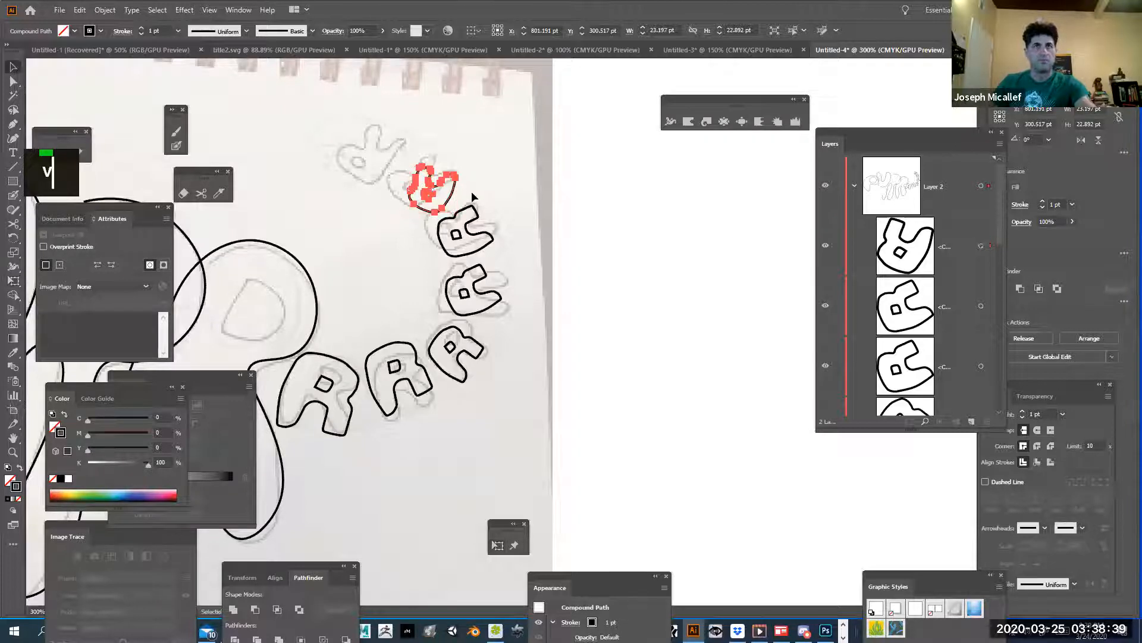
click(472, 191)
drag(451, 202, 378, 157)
key(e)
ctrl+alt+click(445, 283)
ctrl+alt+click(445, 283)
ctrl+alt+click(446, 283)
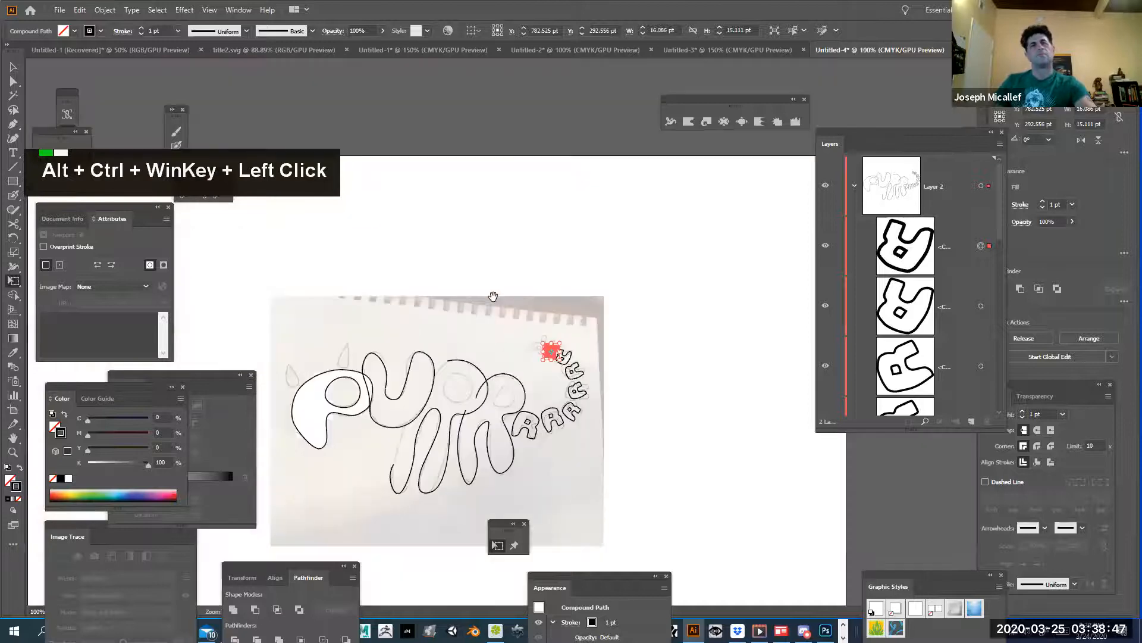
drag(494, 294, 607, 181)
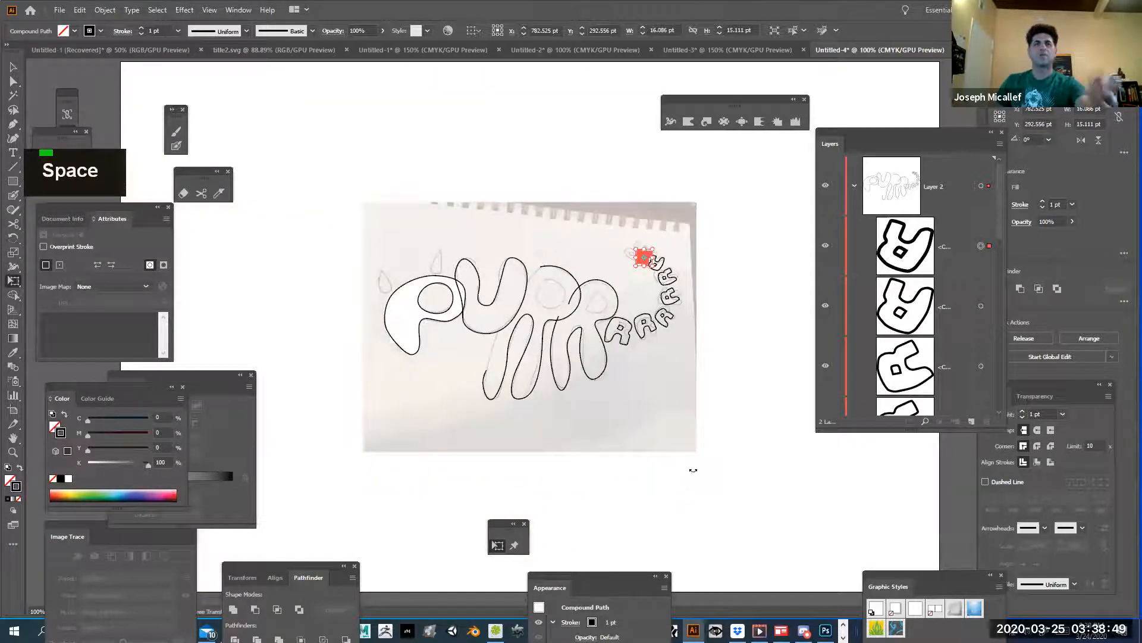
double_click(20, 73)
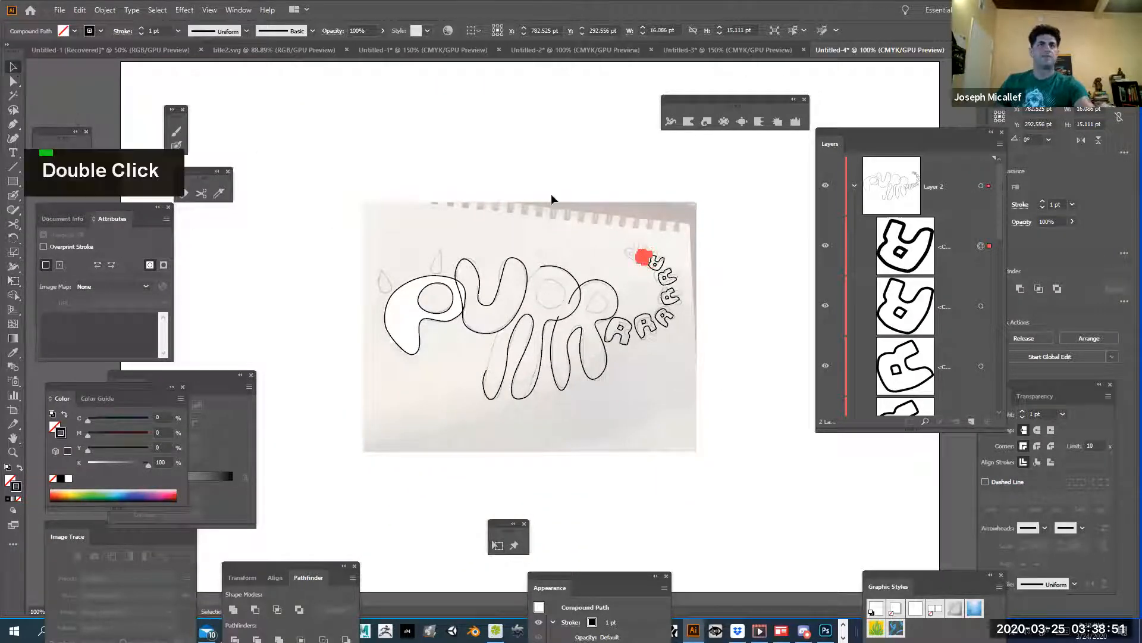
Collapse Layer 2 and briefly hide the sketch photo's layer to check the traced lettering on its own.
click(703, 388)
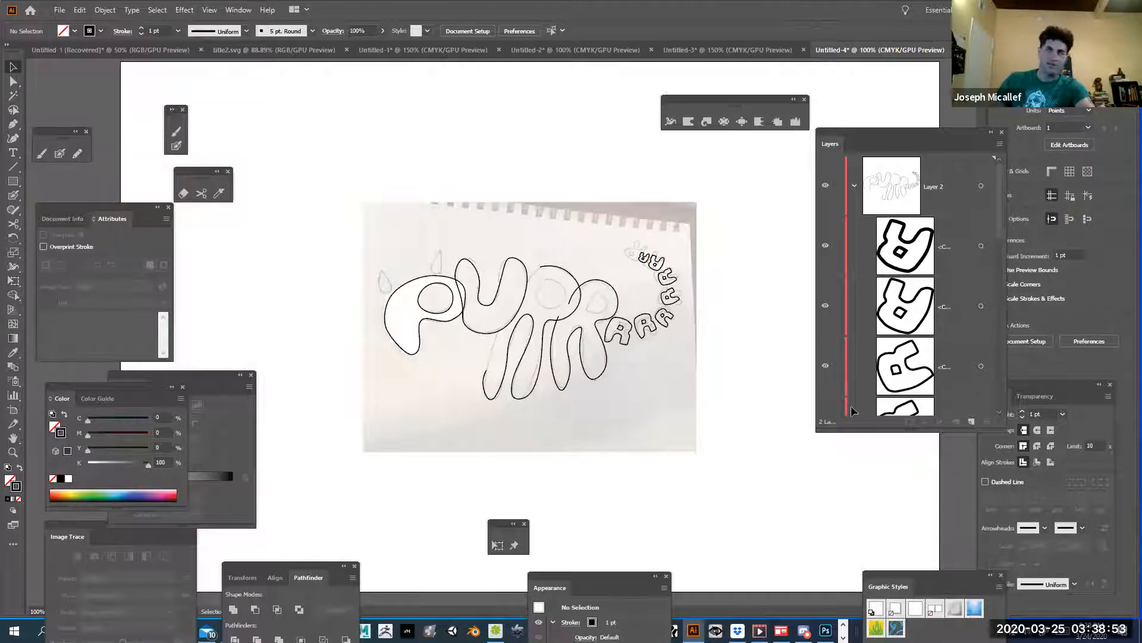
click(855, 185)
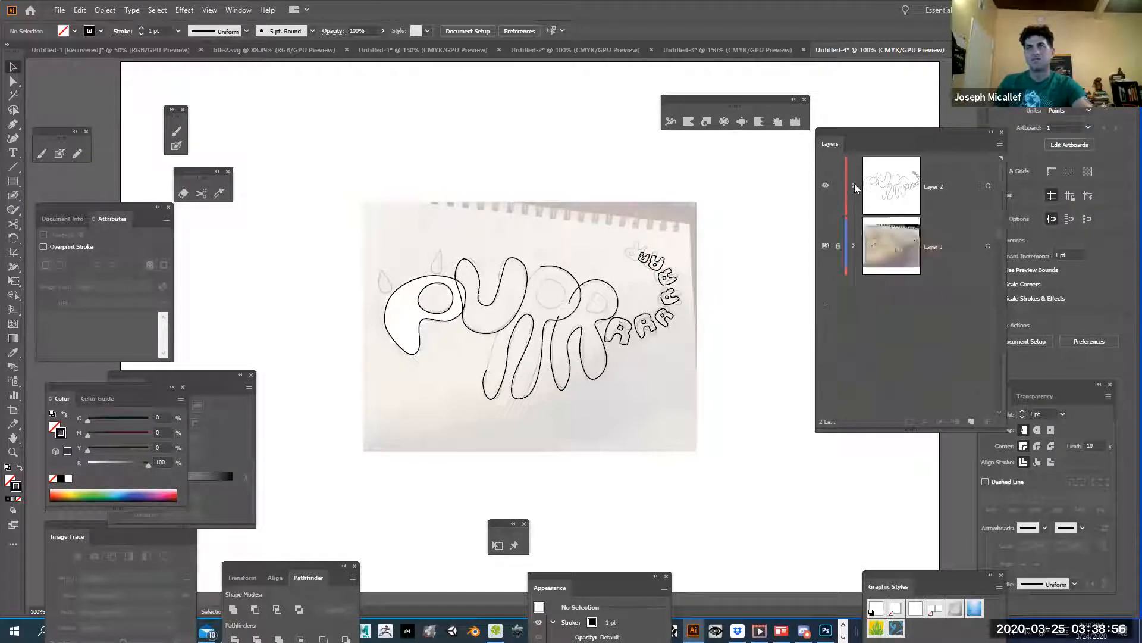
click(826, 246)
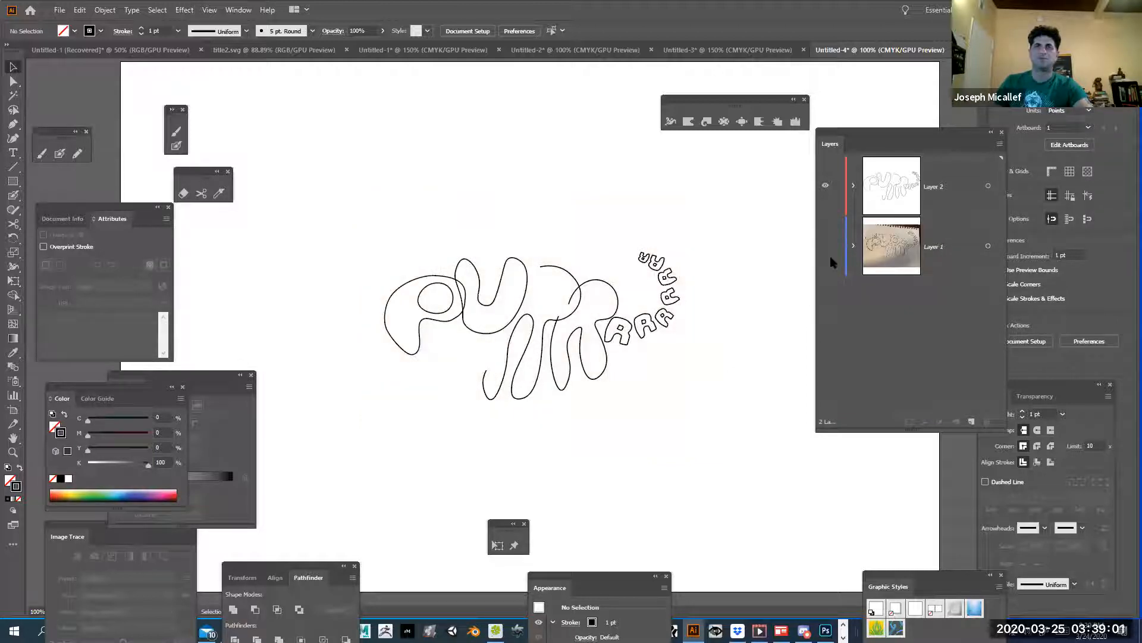
click(825, 246)
Try to bring the white-filled letter P to the front of the traced lettering.
key(ctrl+space)
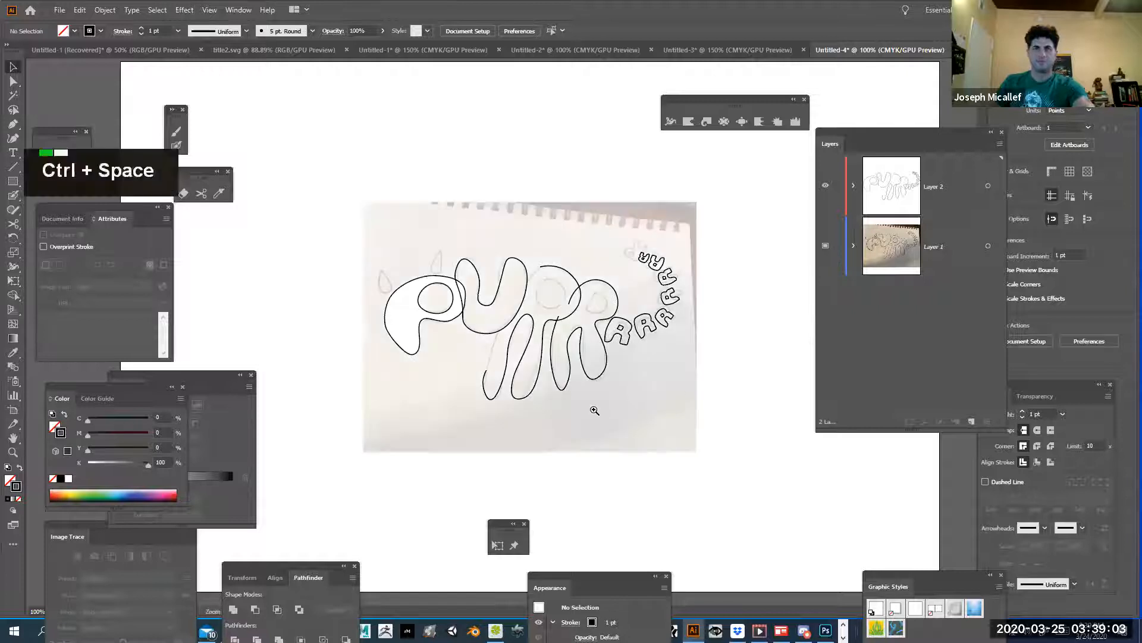
ctrl+click(592, 408)
drag(546, 489, 656, 527)
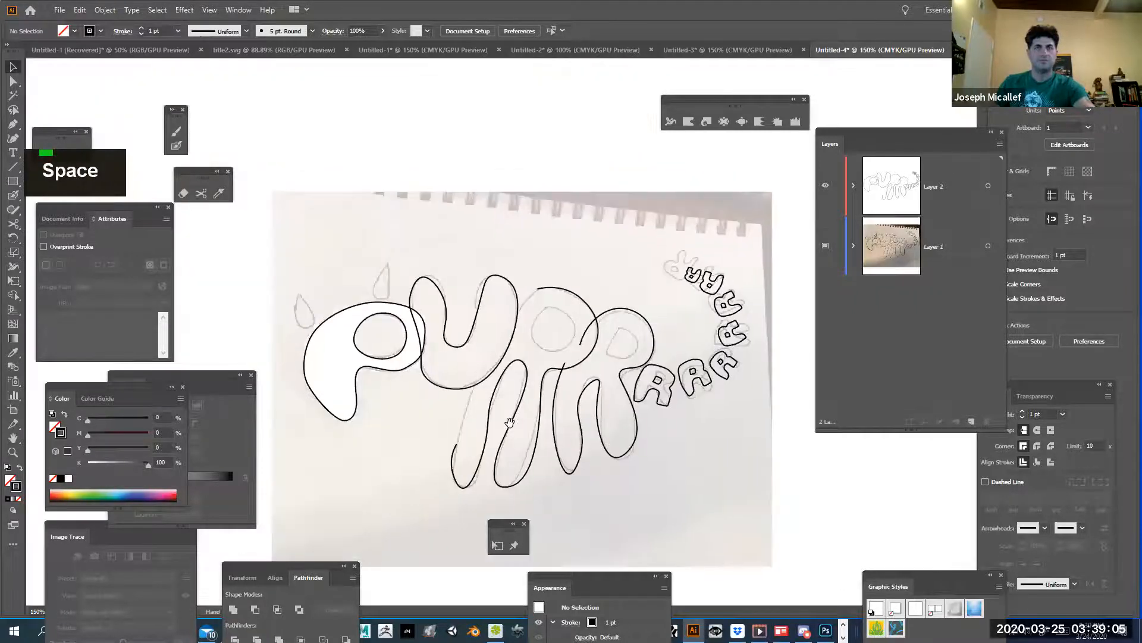
click(439, 352)
click(401, 362)
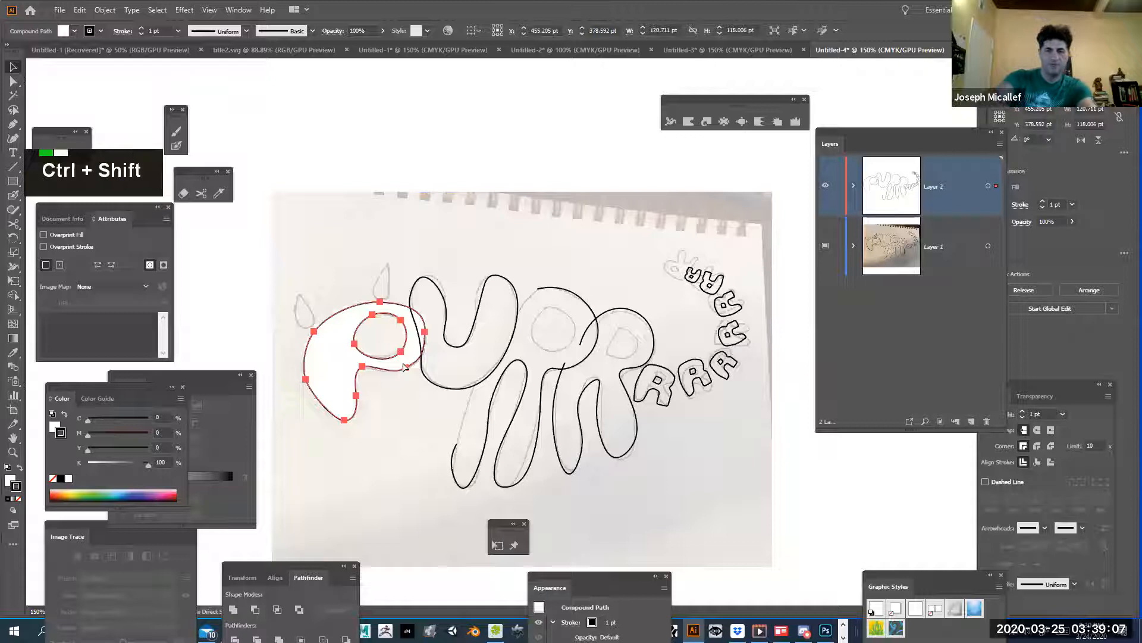
key(ctrl+shift+bracketright)
click(439, 287)
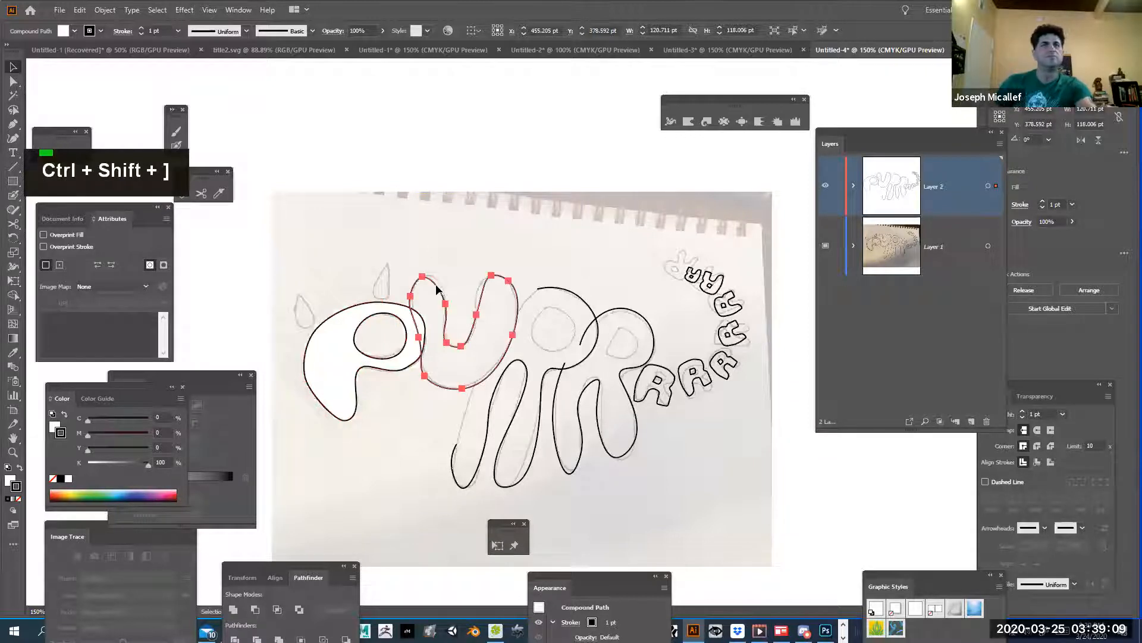
click(341, 333)
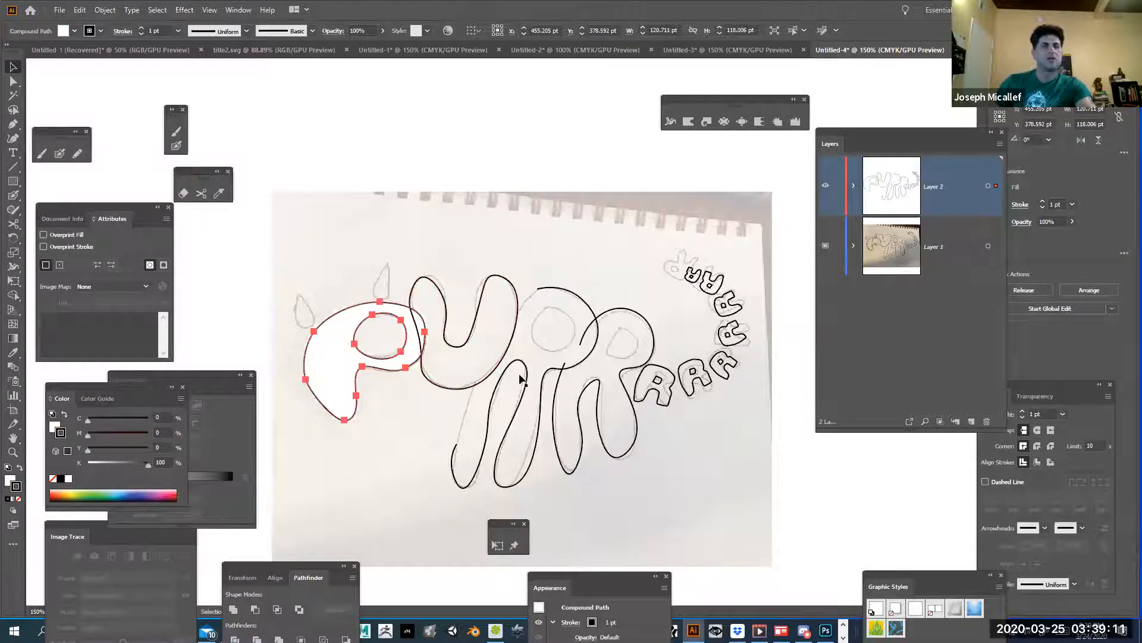
Expand Layer 2 and move the P's compound path up its stacking order, above the large letters and one small R.
click(853, 185)
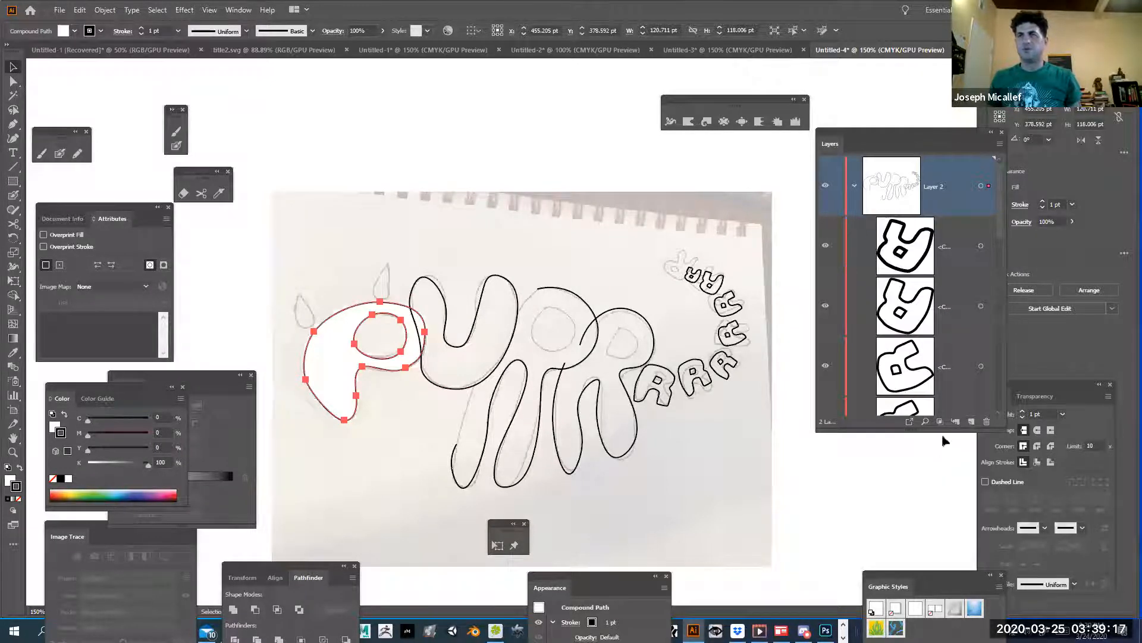
drag(943, 430, 946, 580)
scroll(953, 479, down, 5)
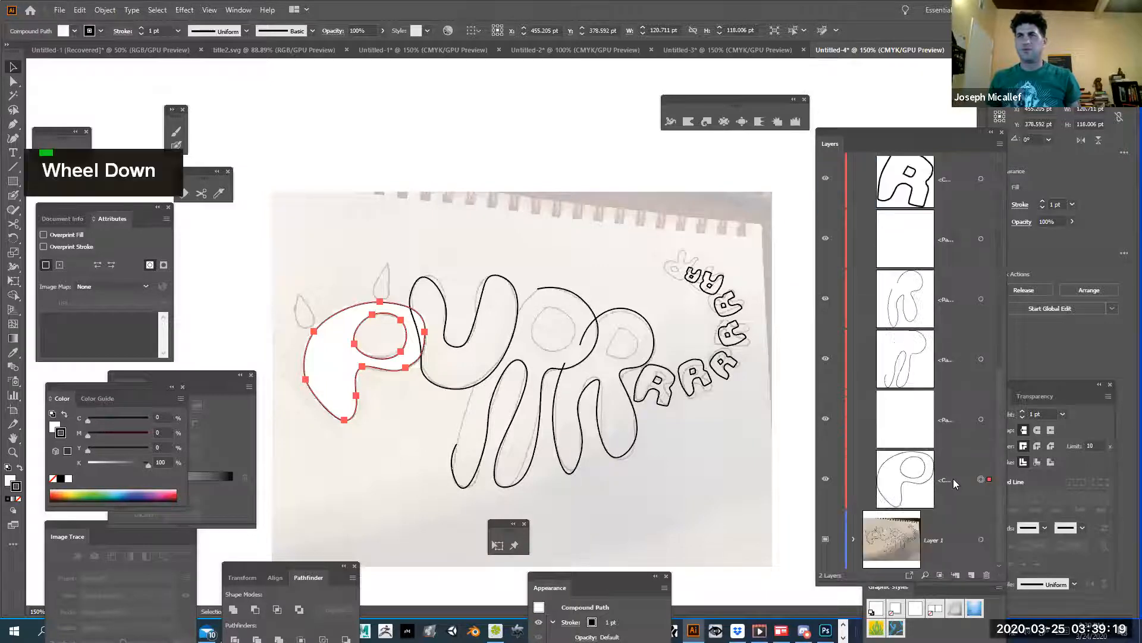
click(916, 473)
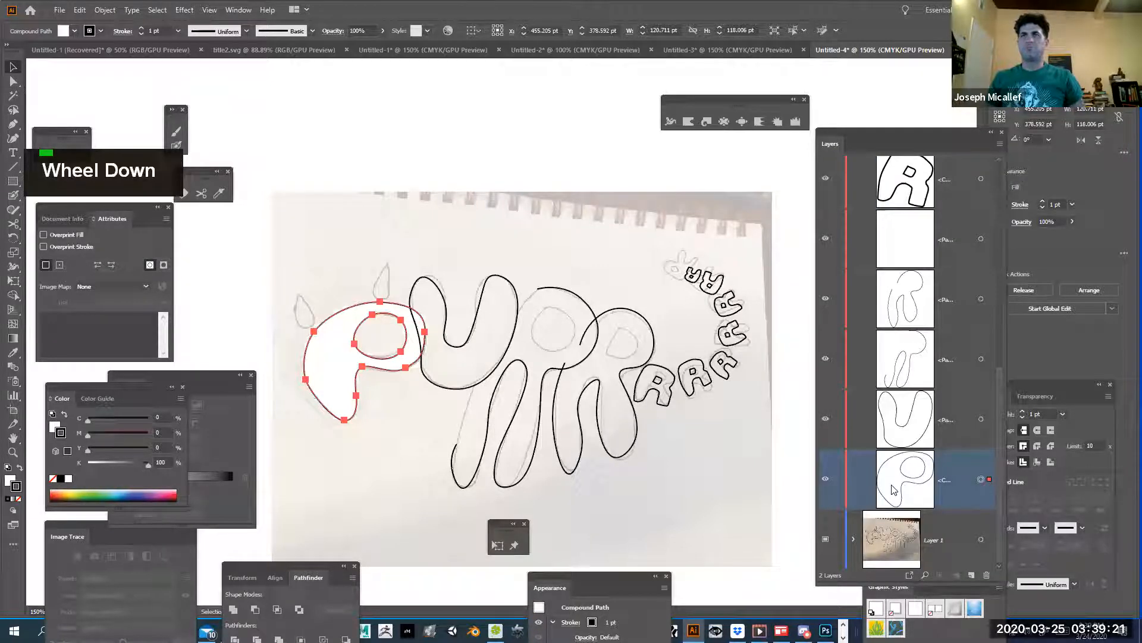
drag(887, 483, 901, 211)
scroll(880, 369, up, 3)
scroll(879, 394, down, 2)
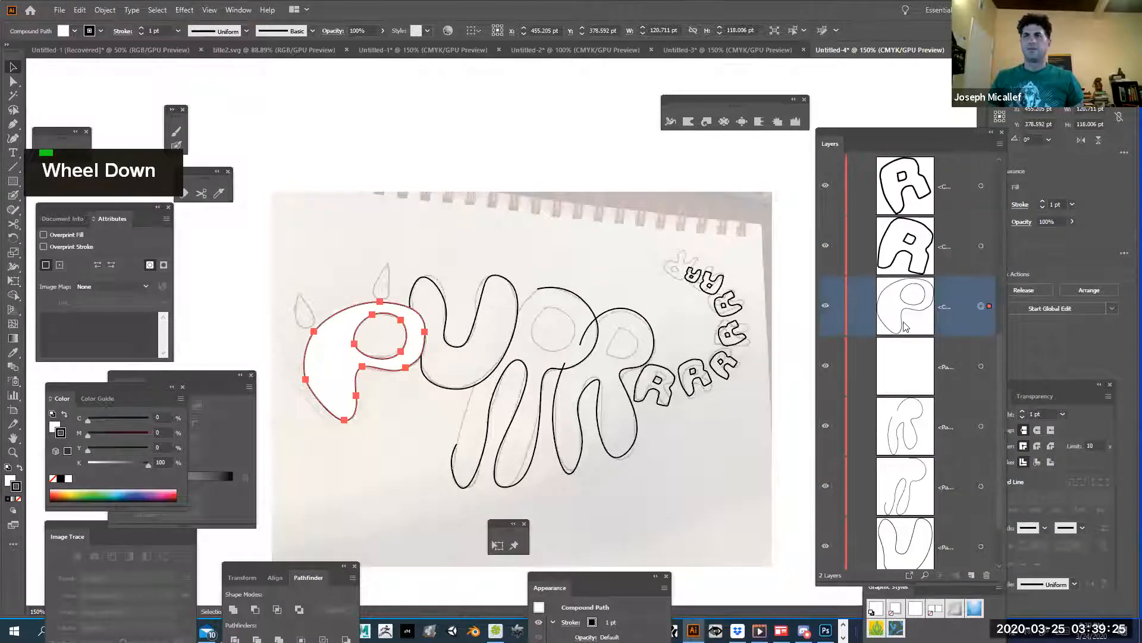
drag(888, 316, 874, 275)
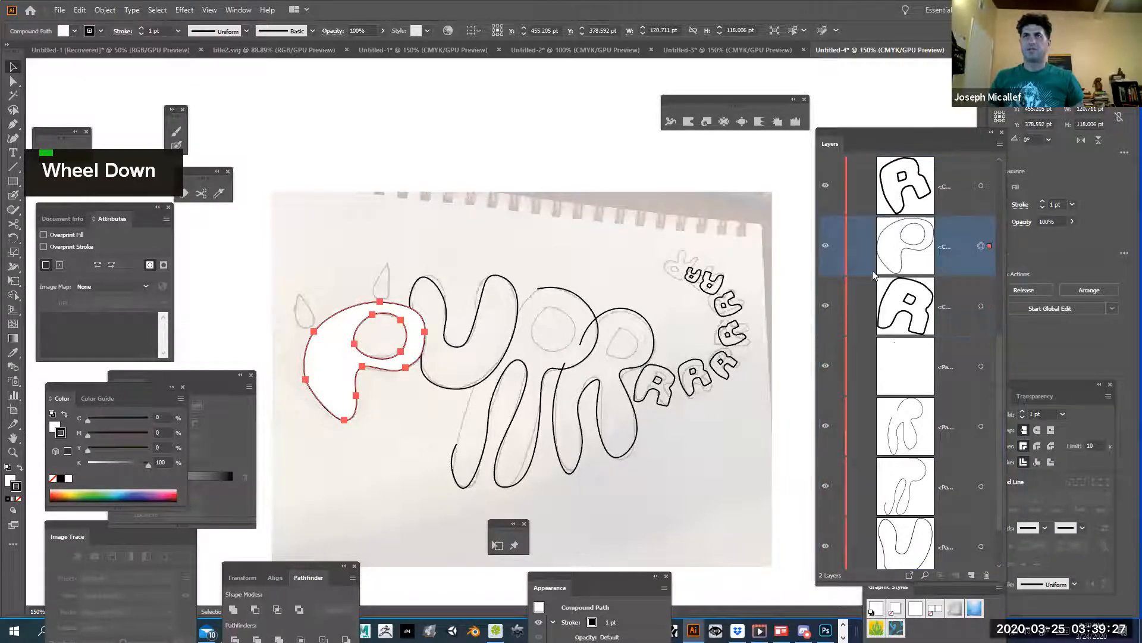
Retry bringing the letter P to the front and undo the accidental shift of the sketch photo.
click(107, 10)
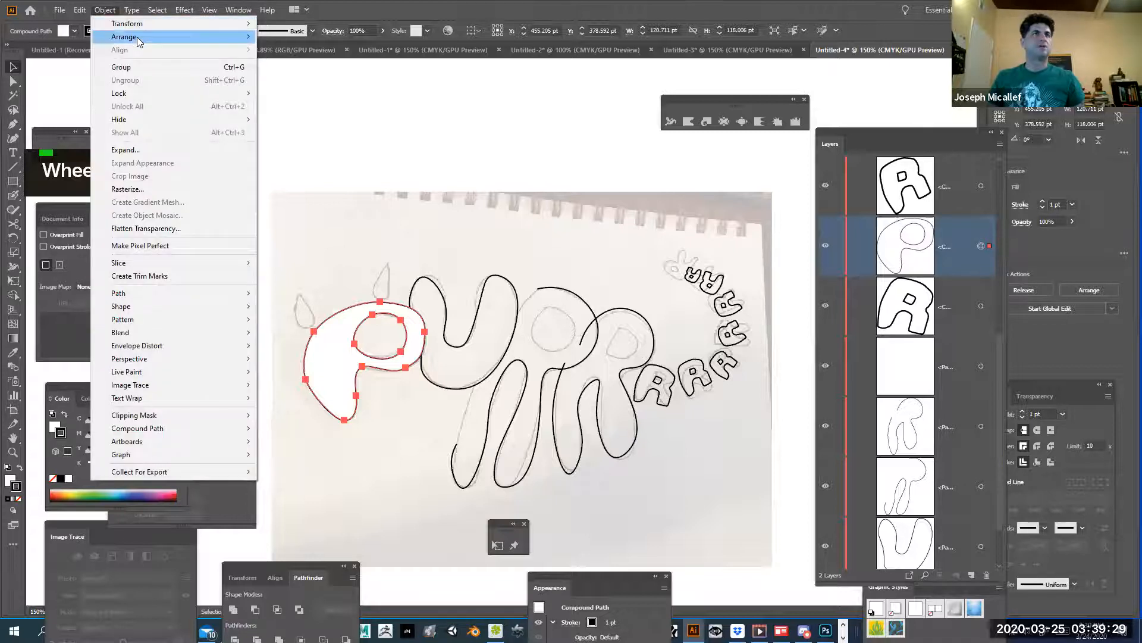
mouse_move(137, 37)
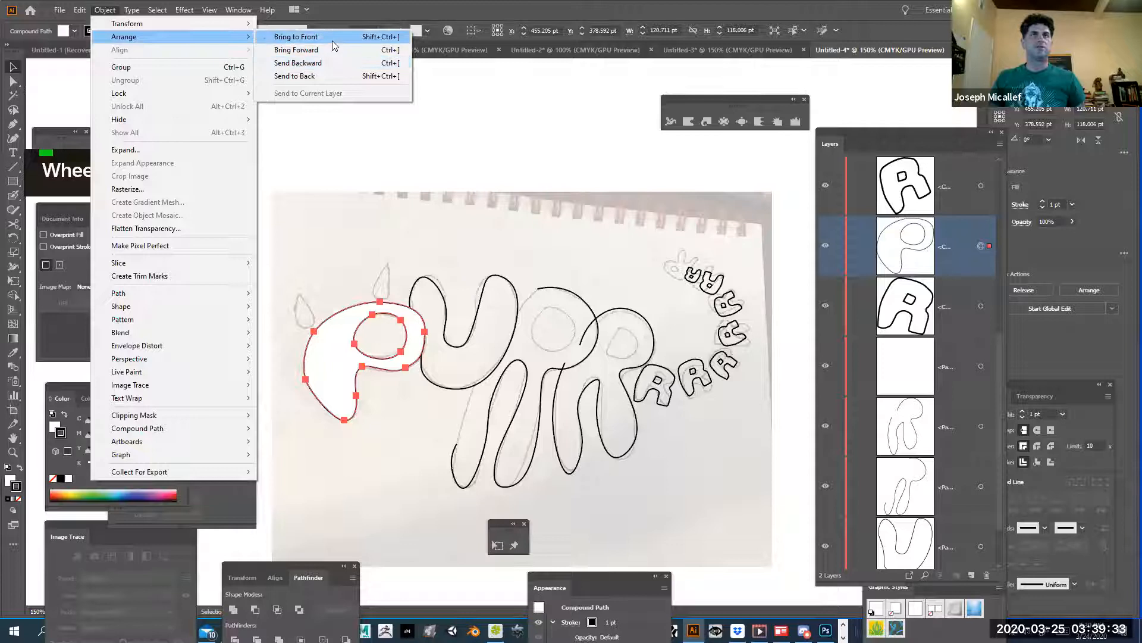
click(409, 437)
click(344, 366)
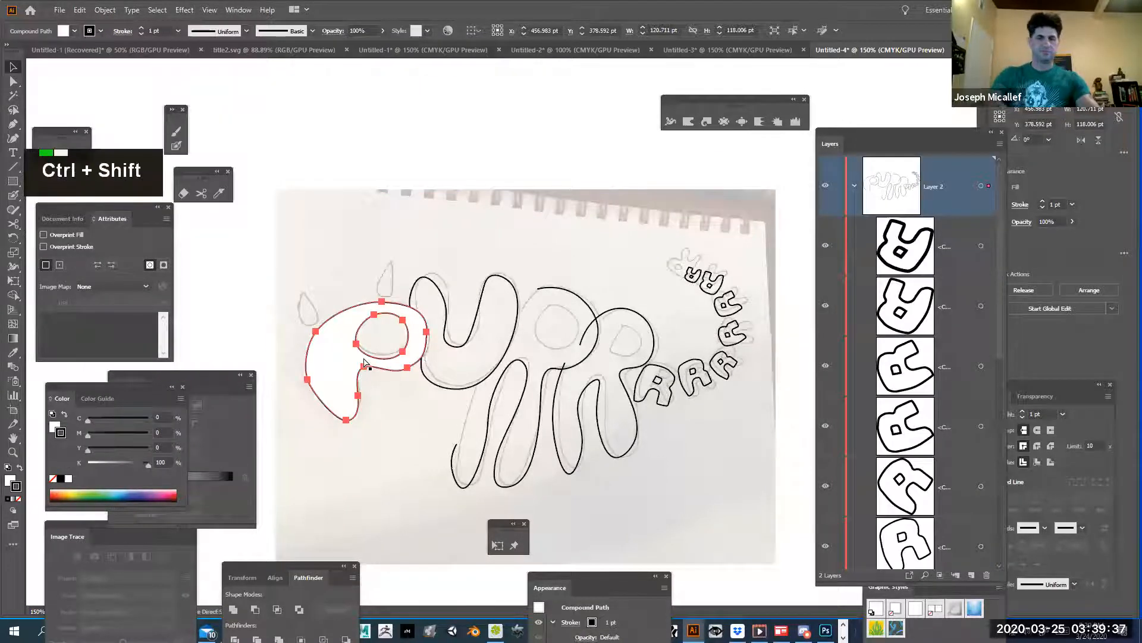
key(ctrl+shift+bracketright)
click(722, 454)
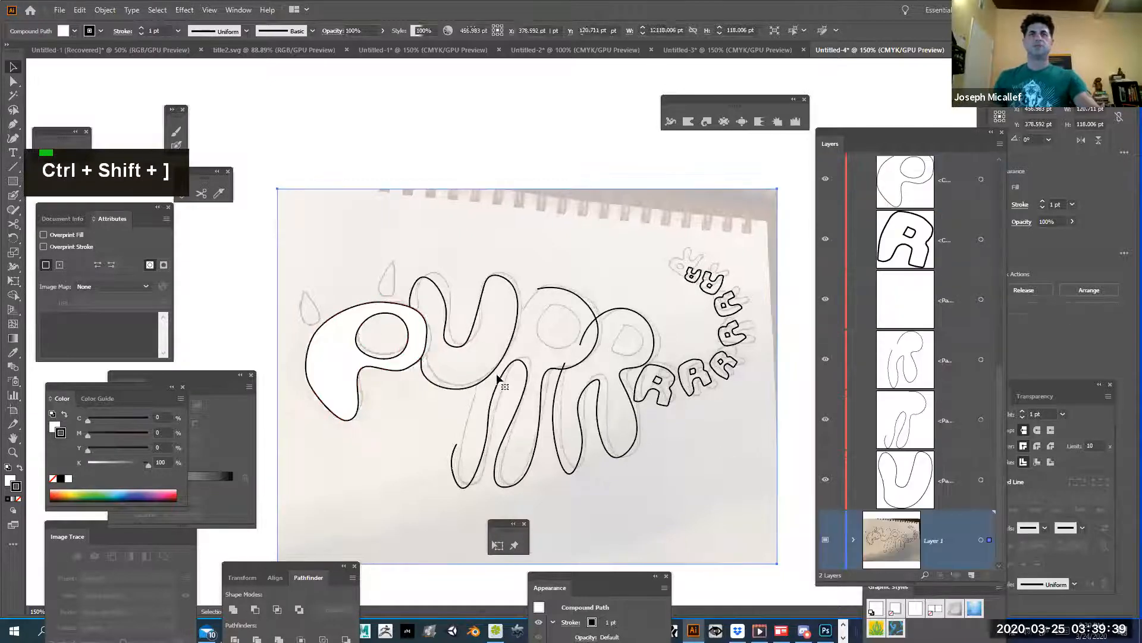
key(ctrl+z)
Fill the letter U's path with white.
click(476, 318)
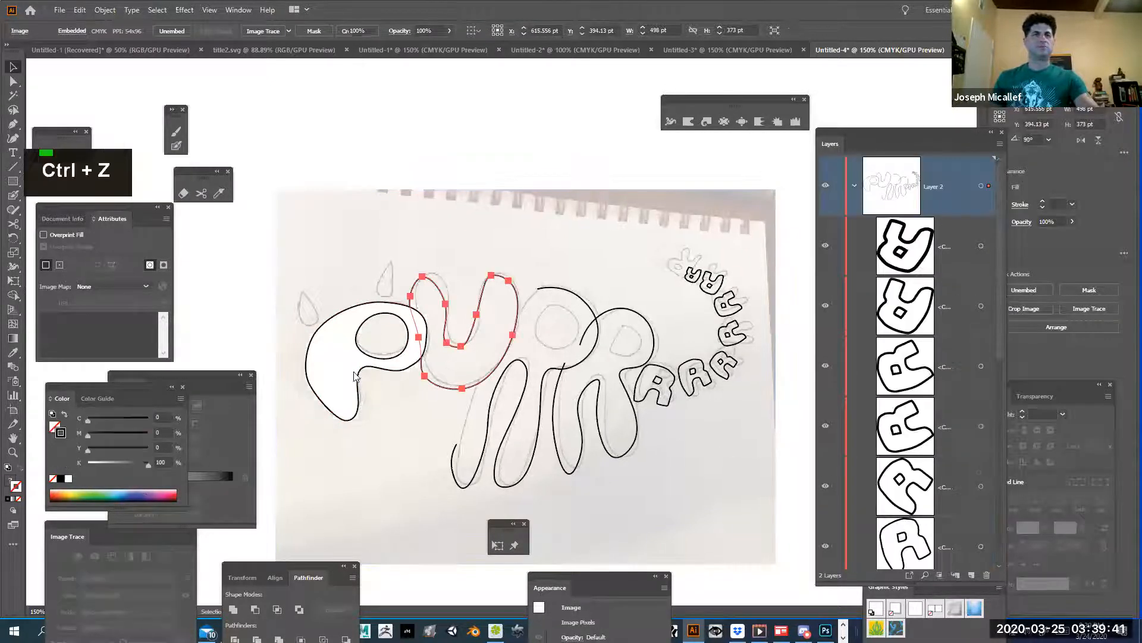
key(x)
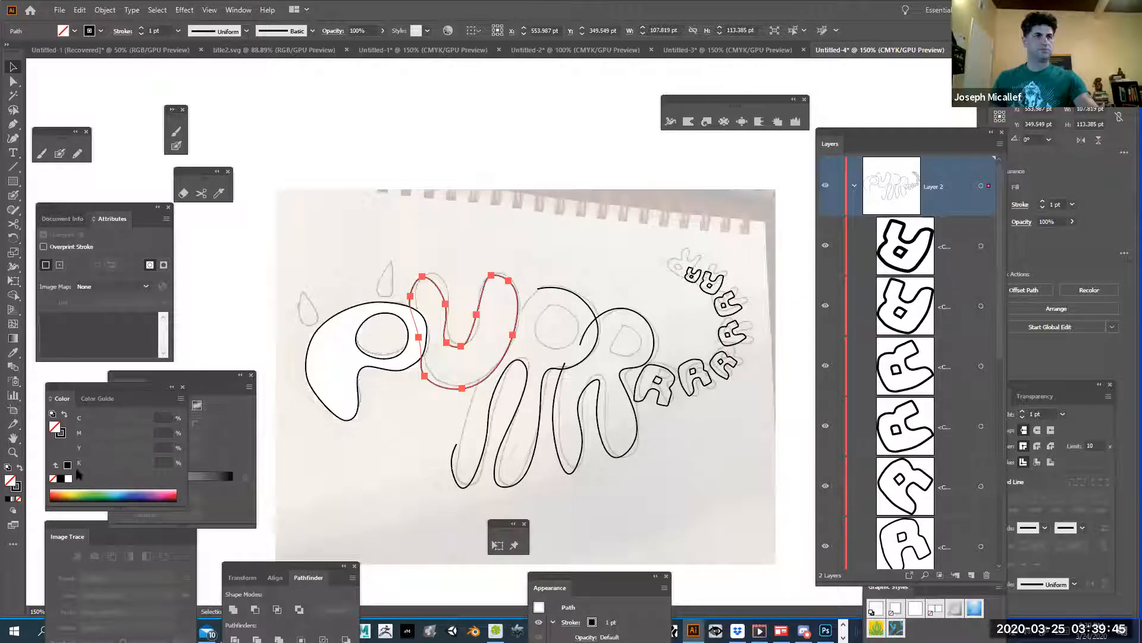
click(68, 479)
Close the open outlines of both large letter Rs with the Pen tool by joining their loose endpoints.
click(454, 451)
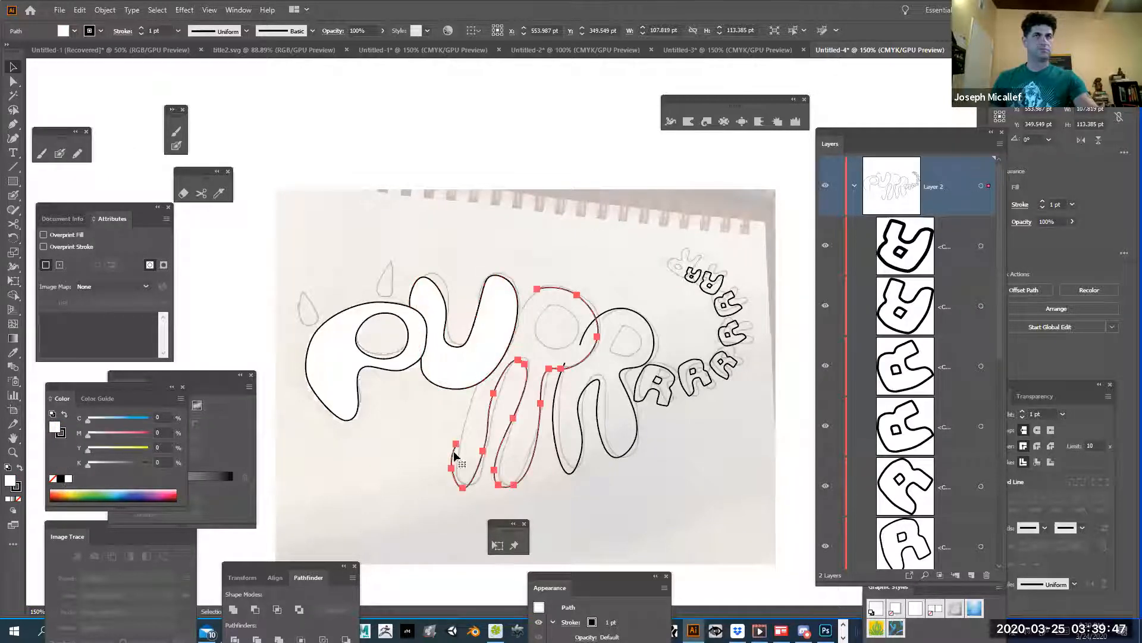
click(603, 262)
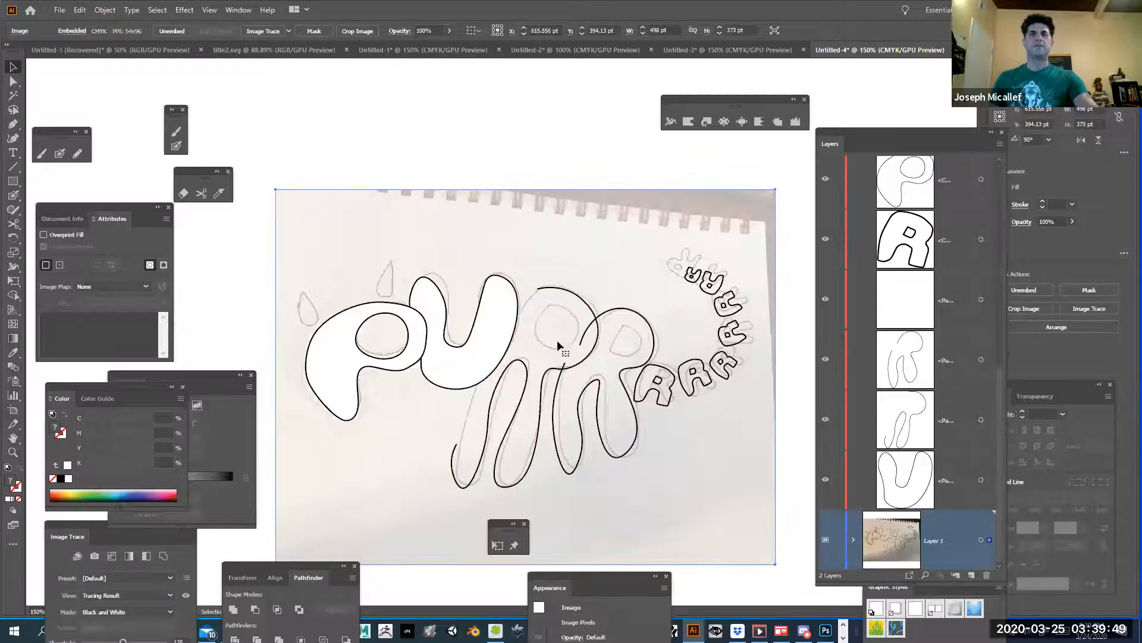
click(13, 124)
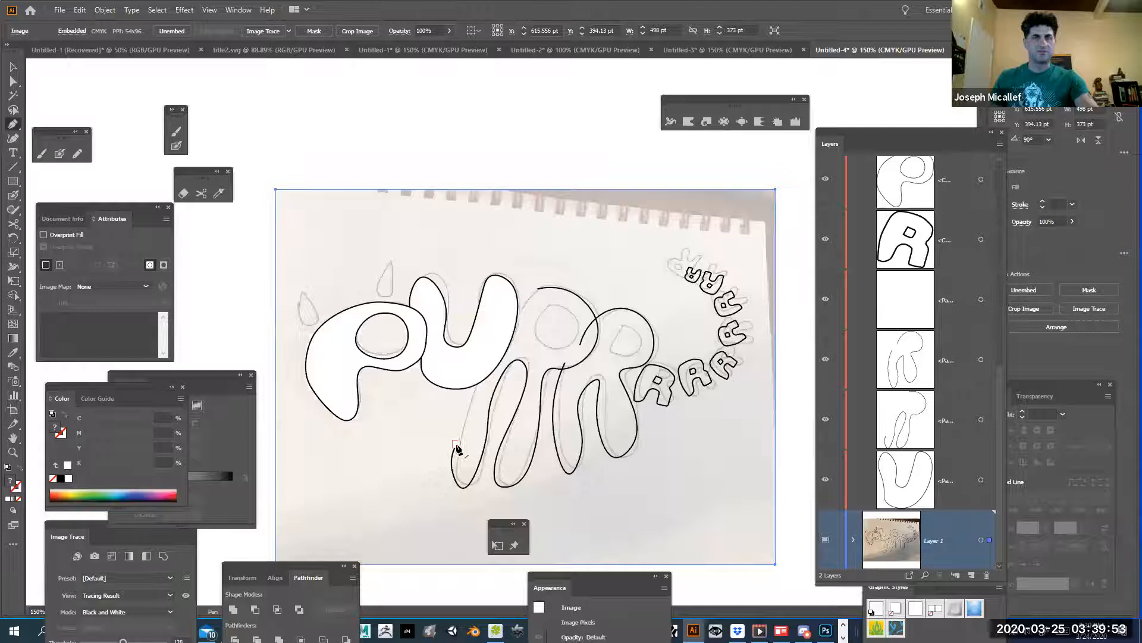
click(456, 444)
drag(537, 289, 572, 266)
click(565, 363)
click(580, 345)
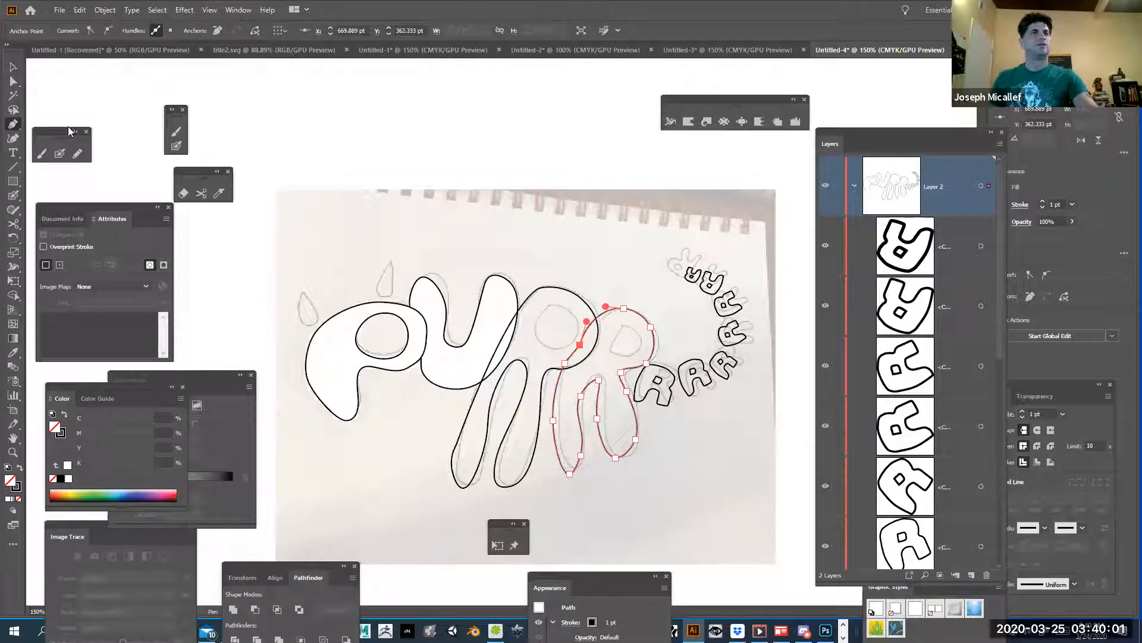
Trace the sketched left ear above the P as a closed teardrop path with the Pen tool.
ctrl+click(654, 406)
drag(705, 477, 711, 509)
drag(350, 294, 413, 313)
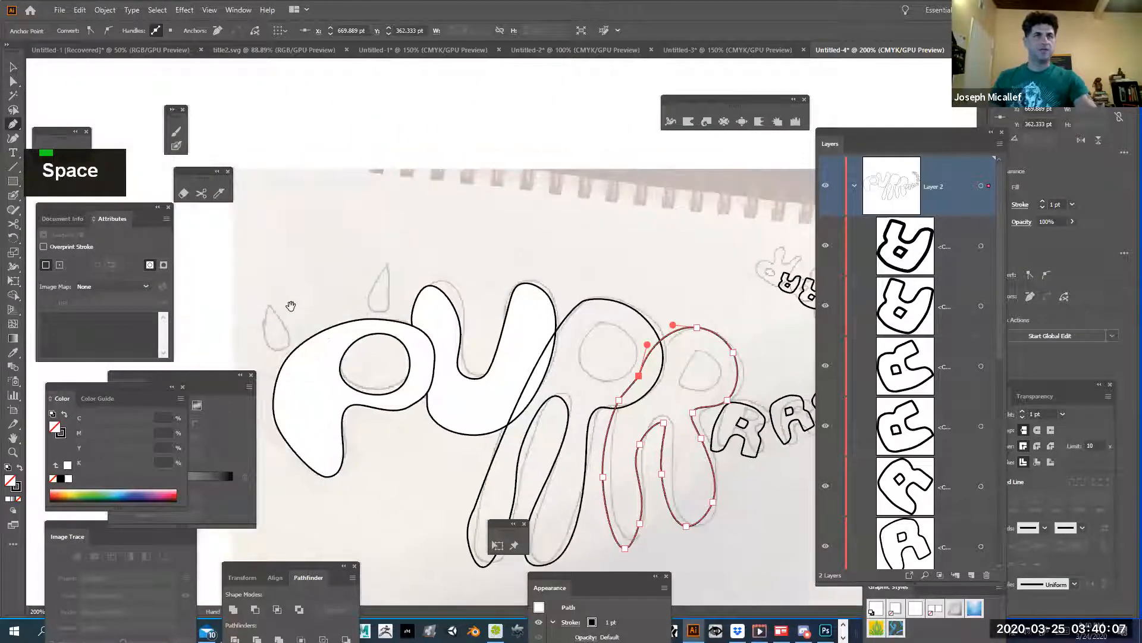
ctrl+click(287, 321)
key(space)
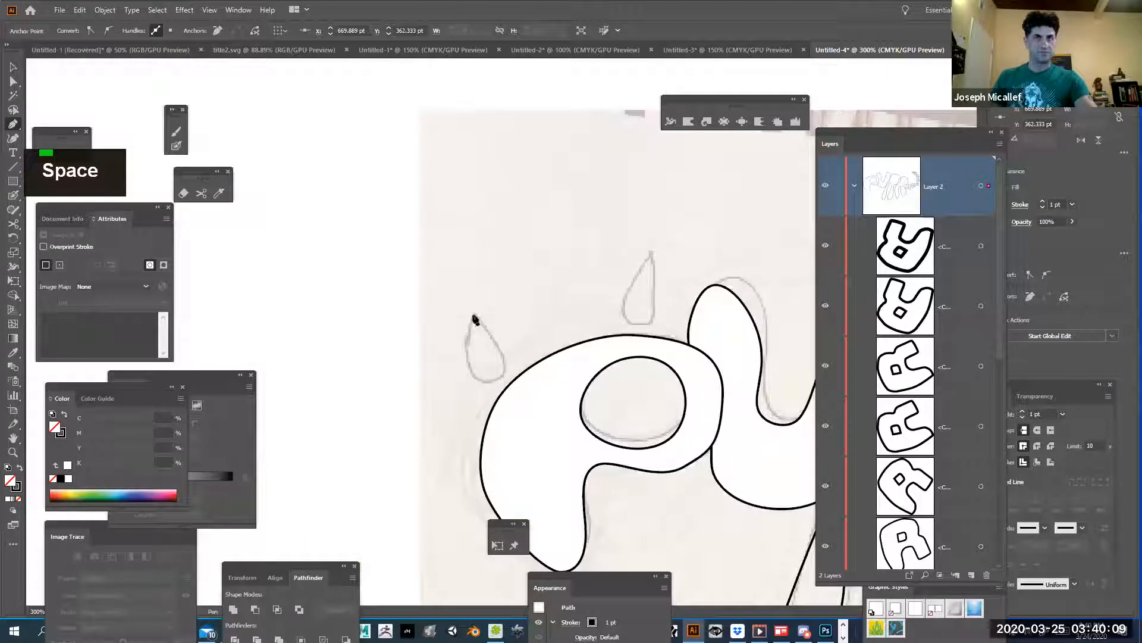
click(473, 314)
mouse_move(473, 376)
mouse_down()
mouse_move(488, 386)
mouse_move(502, 348)
mouse_up()
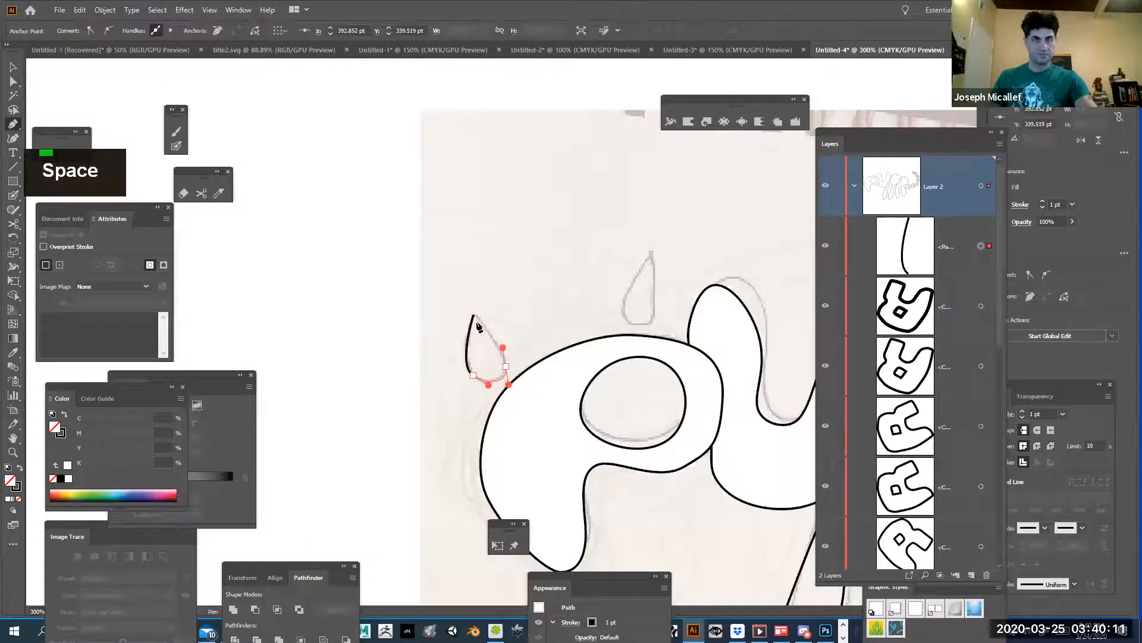
click(474, 315)
key(ctrl+shift+a)
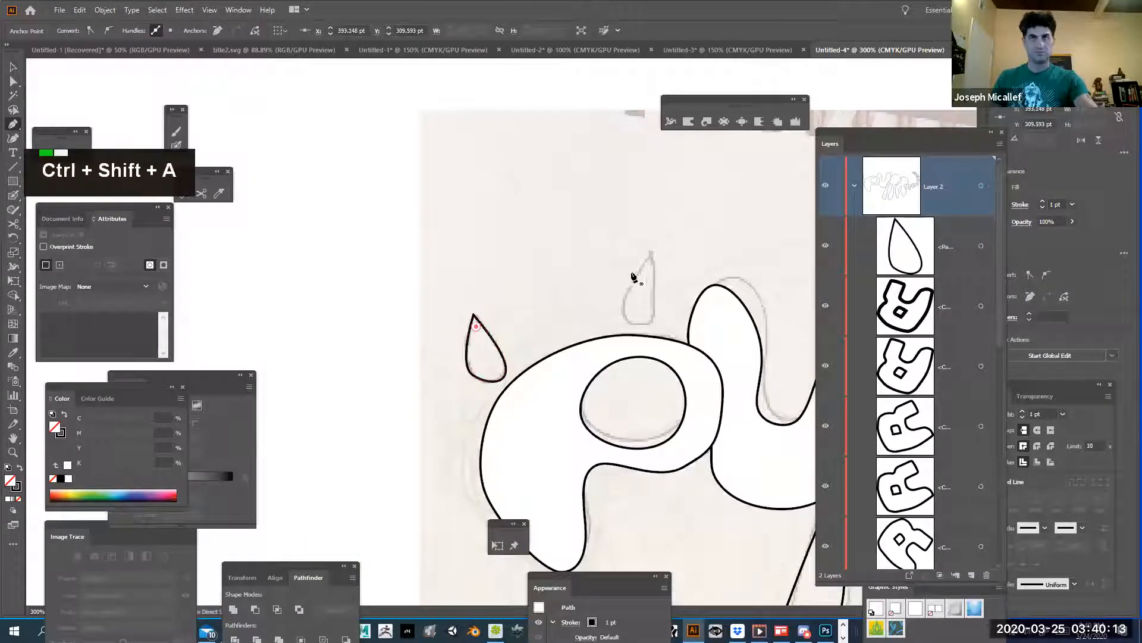
Trace the sketched right ear above the P as a closed teardrop path.
click(650, 251)
drag(625, 300, 656, 318)
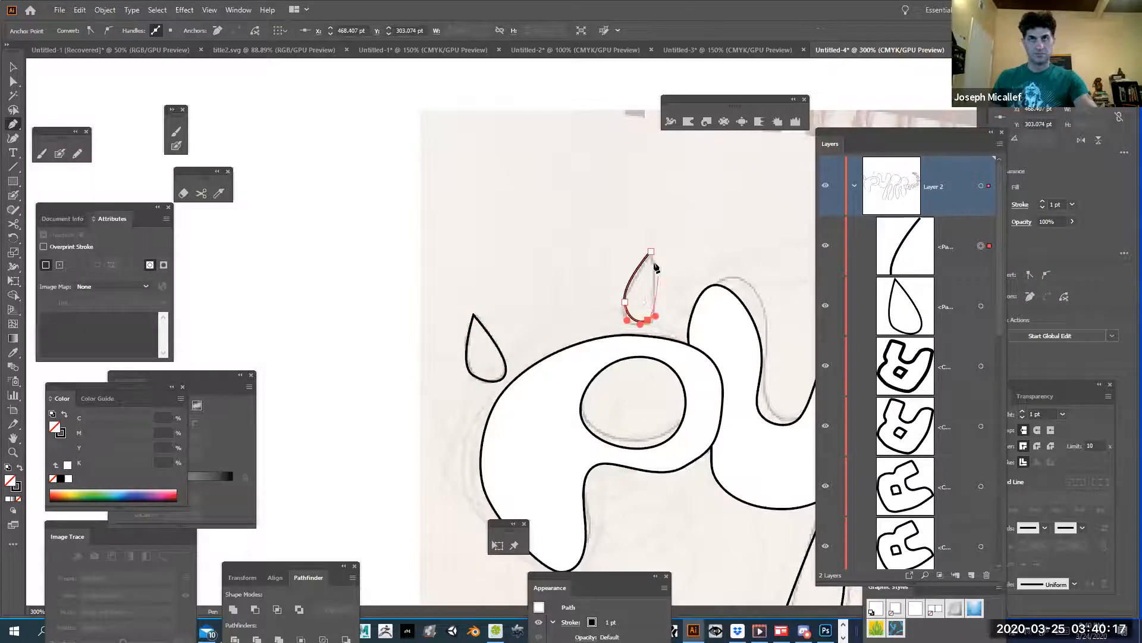
click(651, 250)
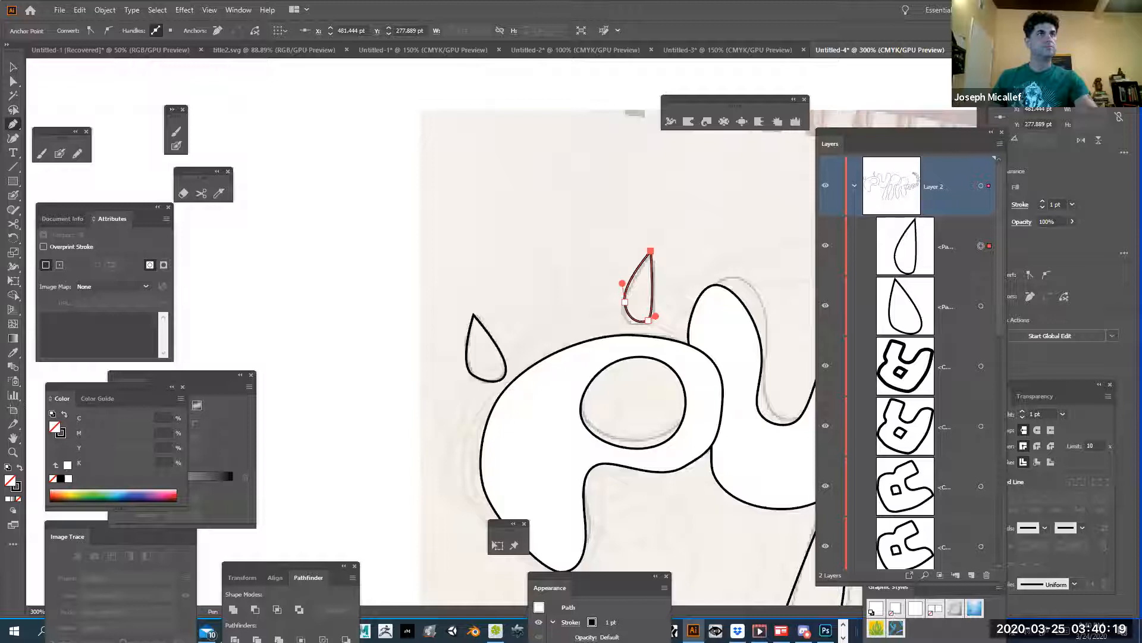
Fill the left ear's teardrop path with white and clear the selection.
click(13, 67)
click(491, 338)
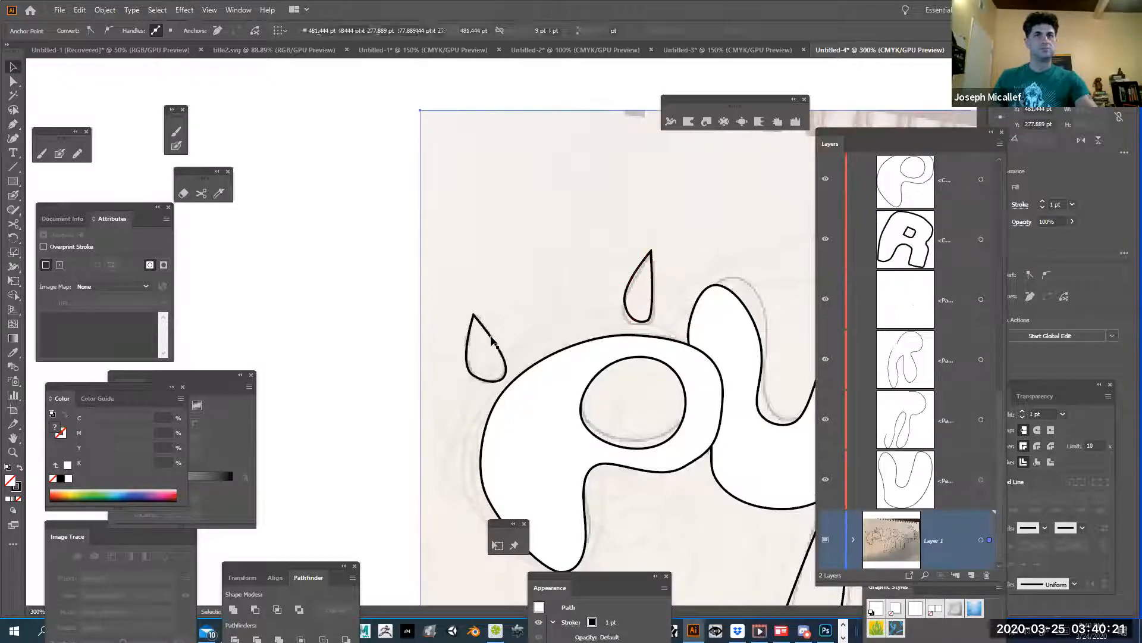
click(492, 338)
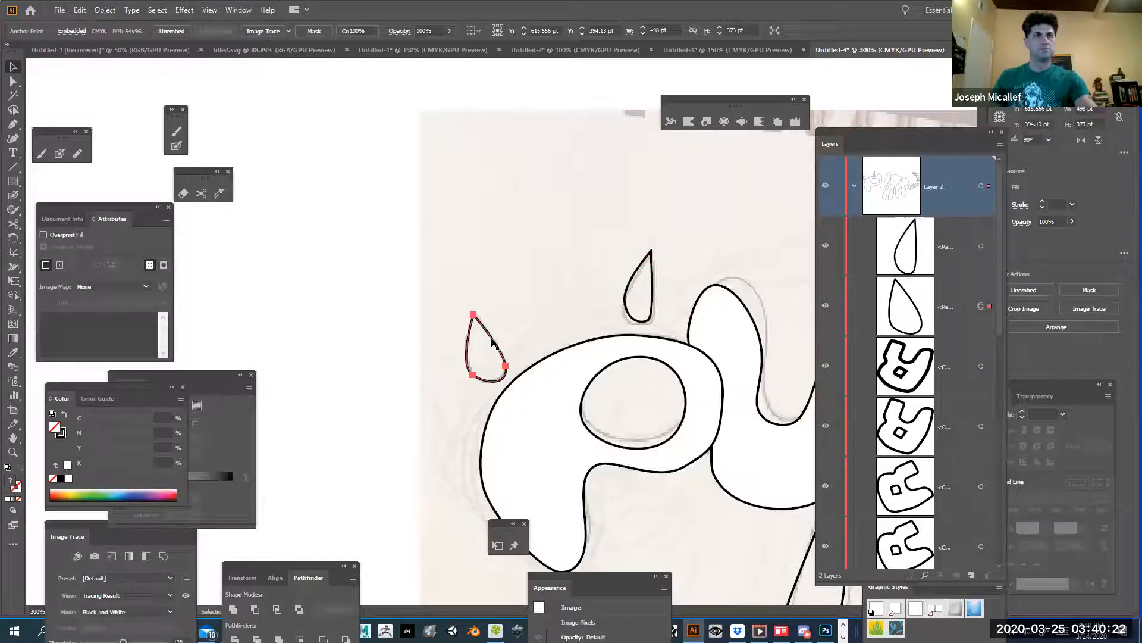
click(69, 479)
click(638, 324)
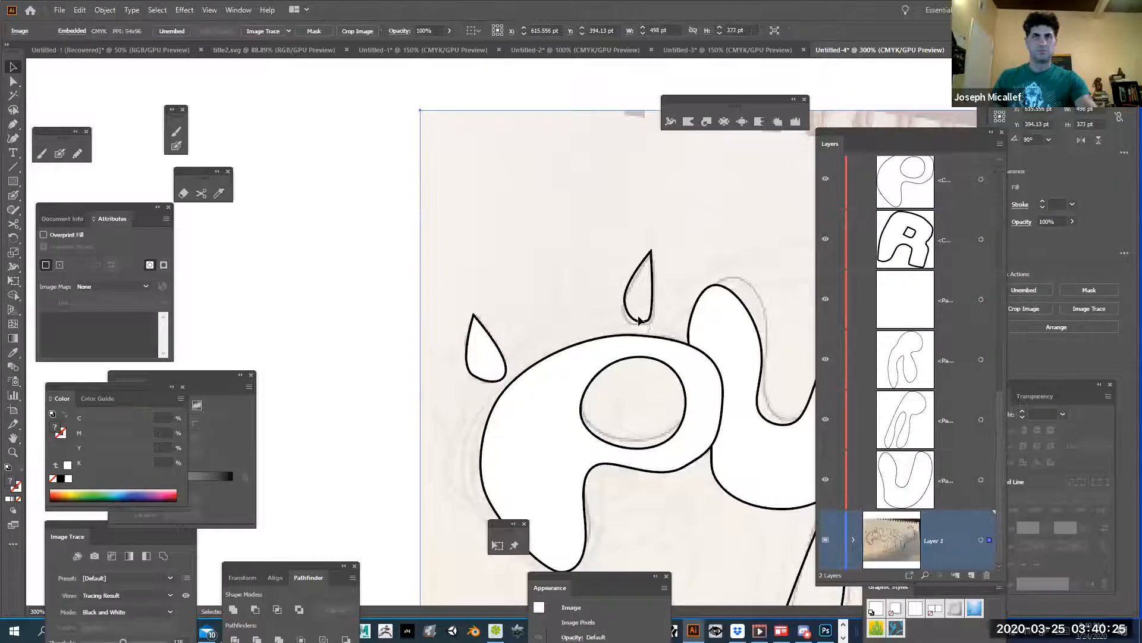
double_click(643, 322)
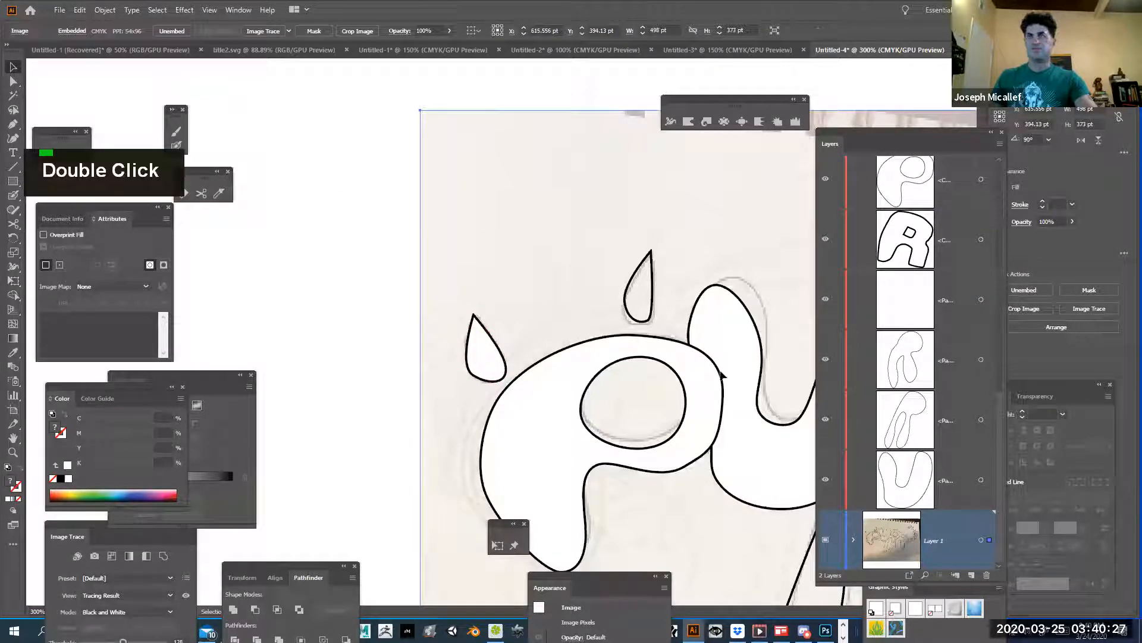
key(ctrl+shift+a)
Hide Layer 1 with the sketch photo so only the traced lettering shows.
click(826, 544)
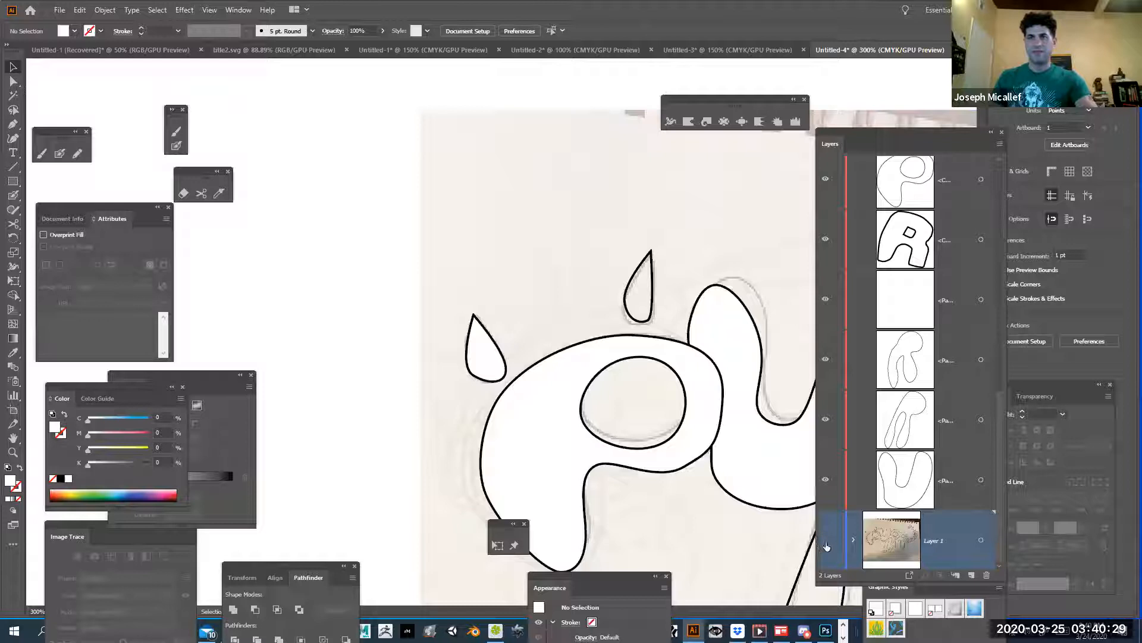
key(space)
drag(670, 512, 369, 415)
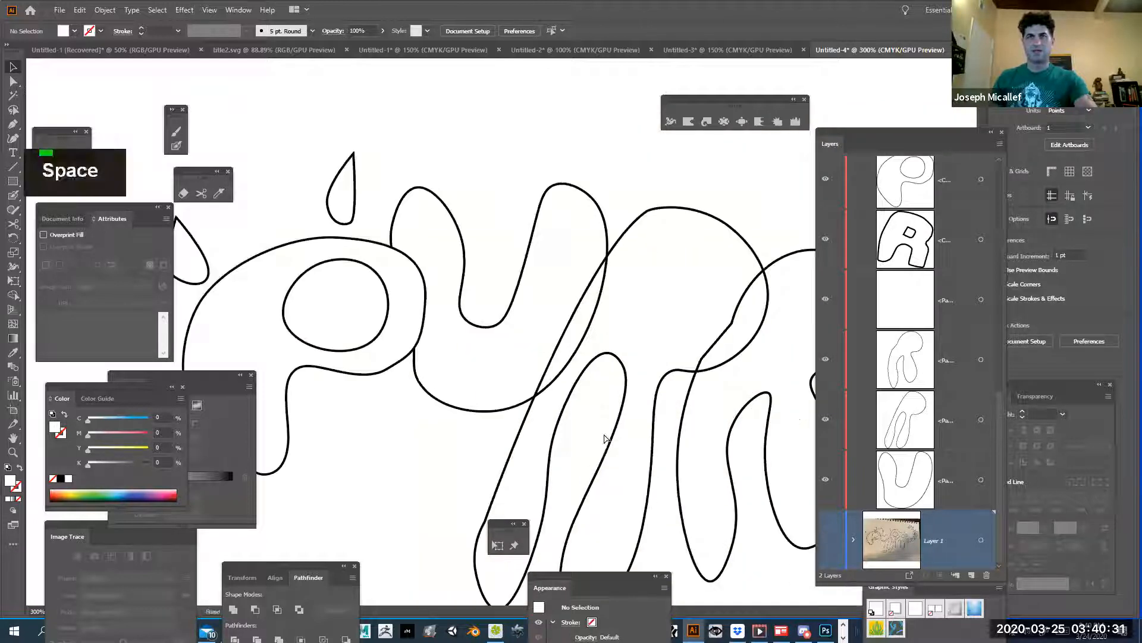
Show Layer 1 with the sketch again and trace the first large R's round counter as a closed curved path.
double_click(826, 538)
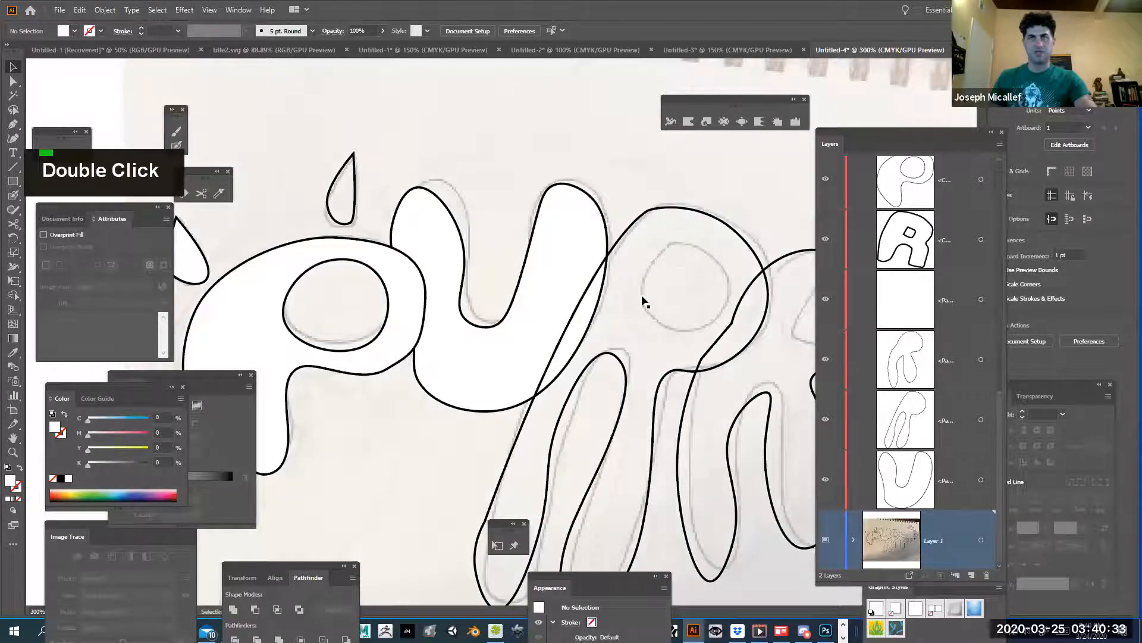
key(space)
drag(529, 300, 322, 321)
click(13, 138)
click(458, 273)
click(453, 342)
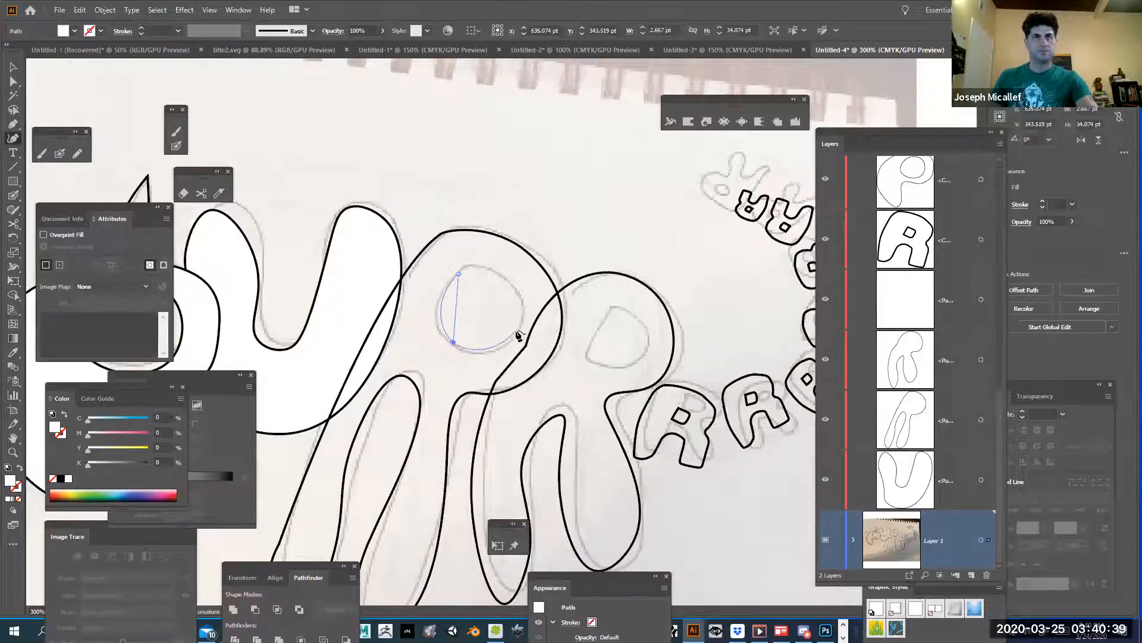
click(518, 335)
click(498, 269)
click(465, 273)
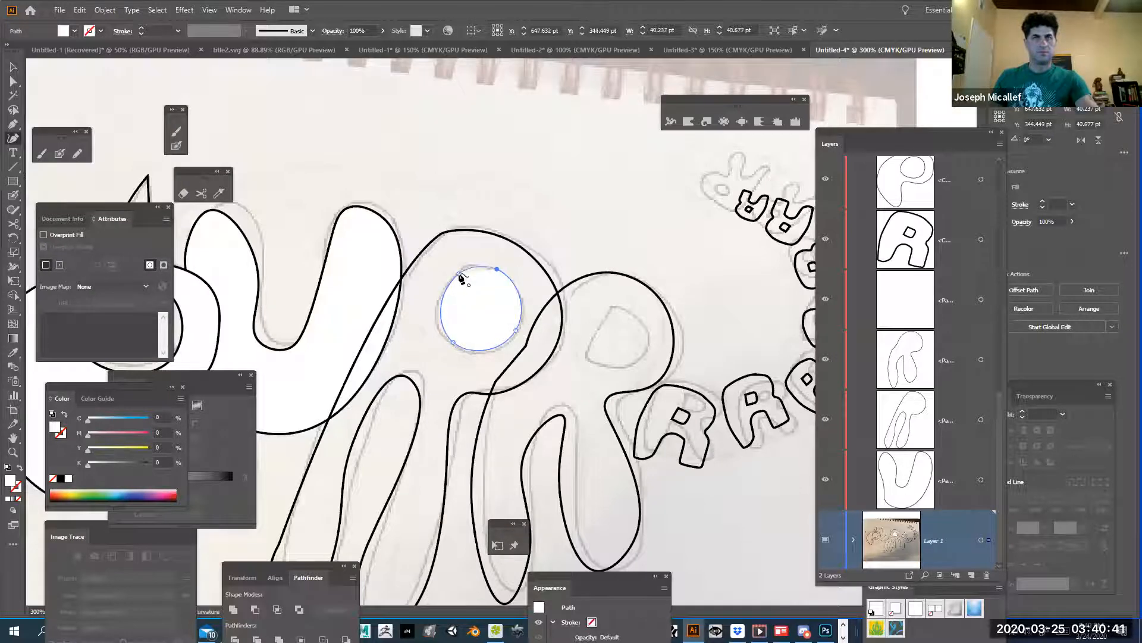
click(458, 272)
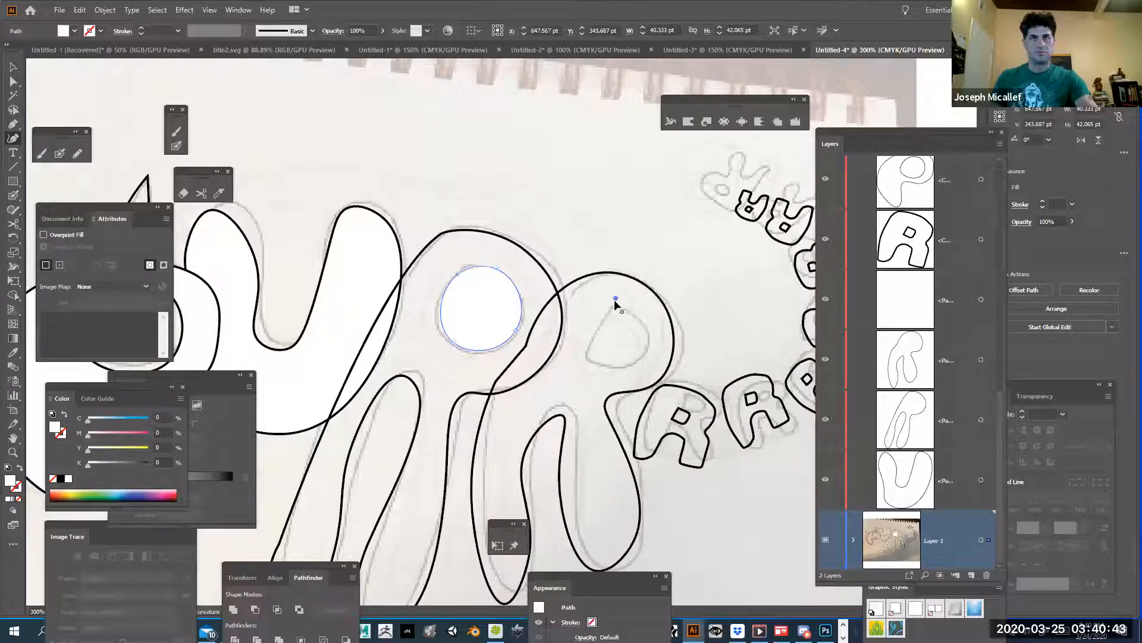
Trace the second large R's egg-shaped counter as a closed curved path over the sketch.
click(616, 298)
click(626, 367)
click(645, 343)
click(617, 298)
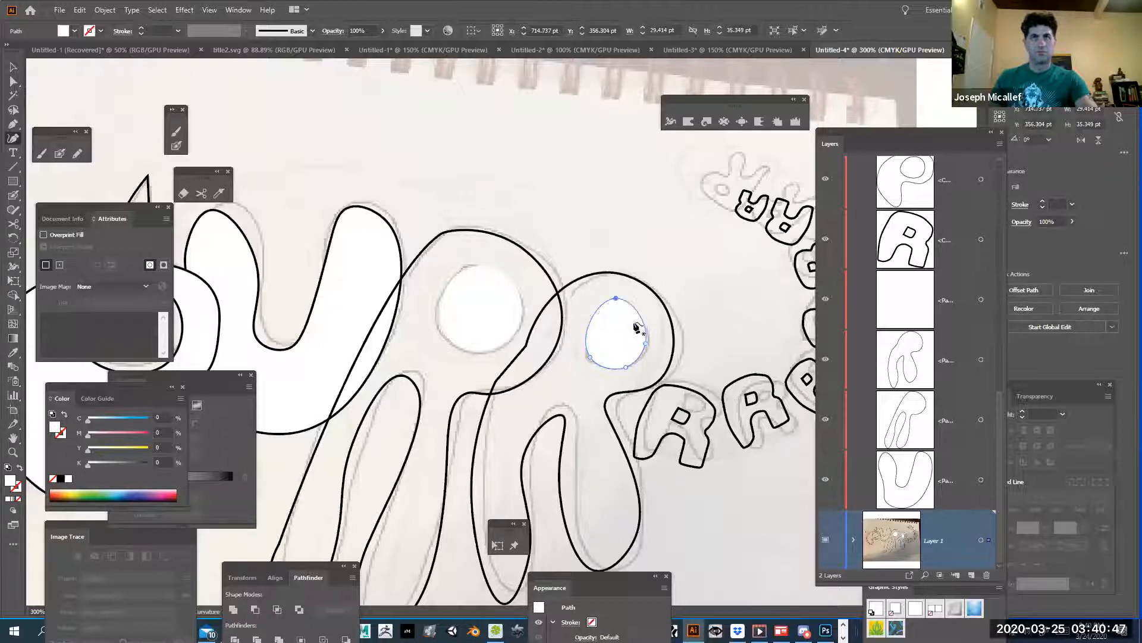
Combine the first large R's outline and its counter into a compound path so the counter becomes a hole.
click(12, 66)
click(489, 274)
shift+click(513, 244)
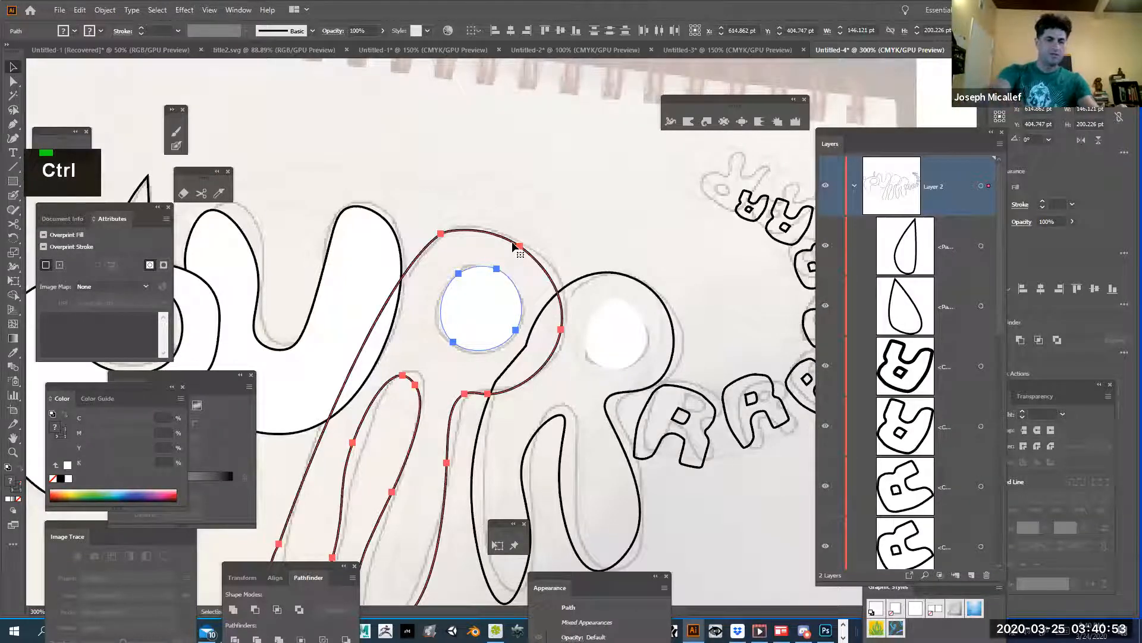
key(ctrl+8)
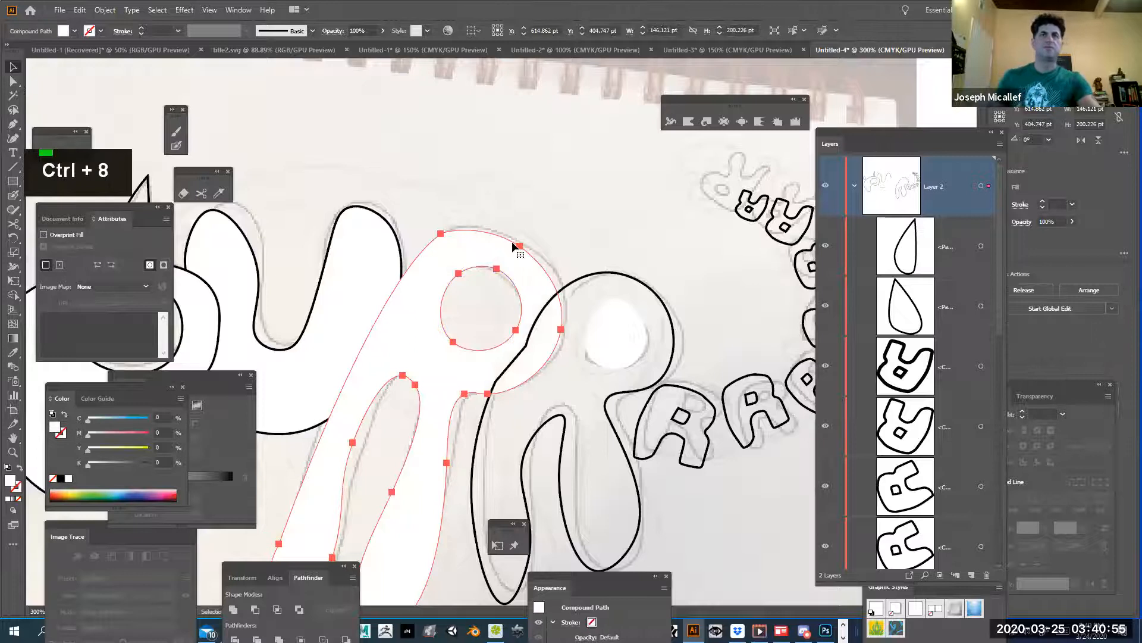
Try to combine the second large R's outline and its counter into a compound path.
click(626, 306)
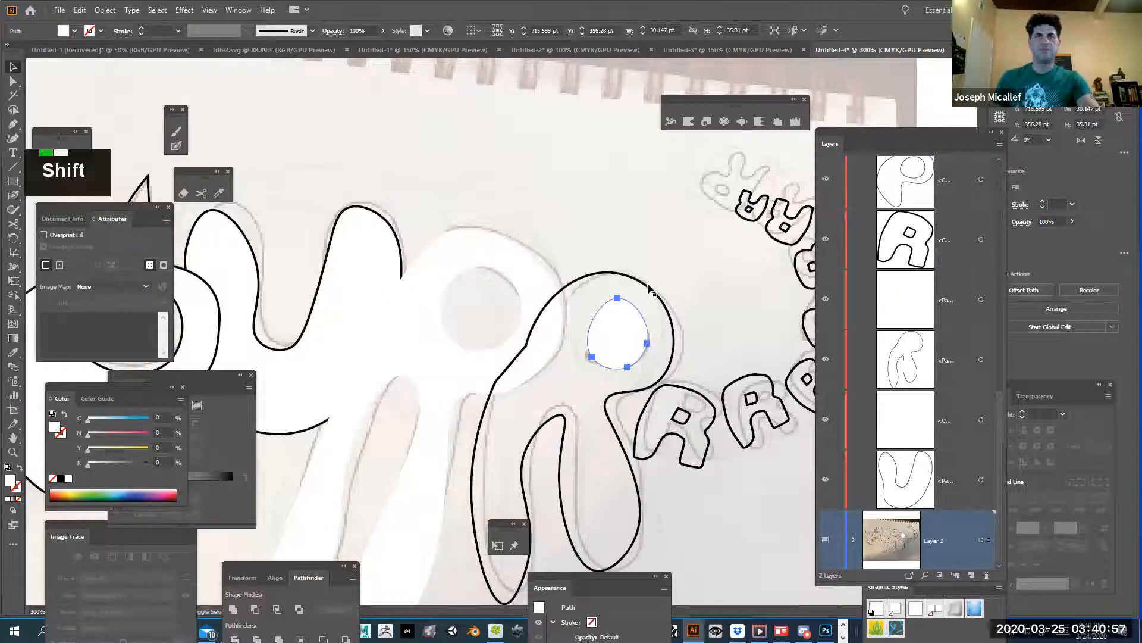
shift+click(649, 290)
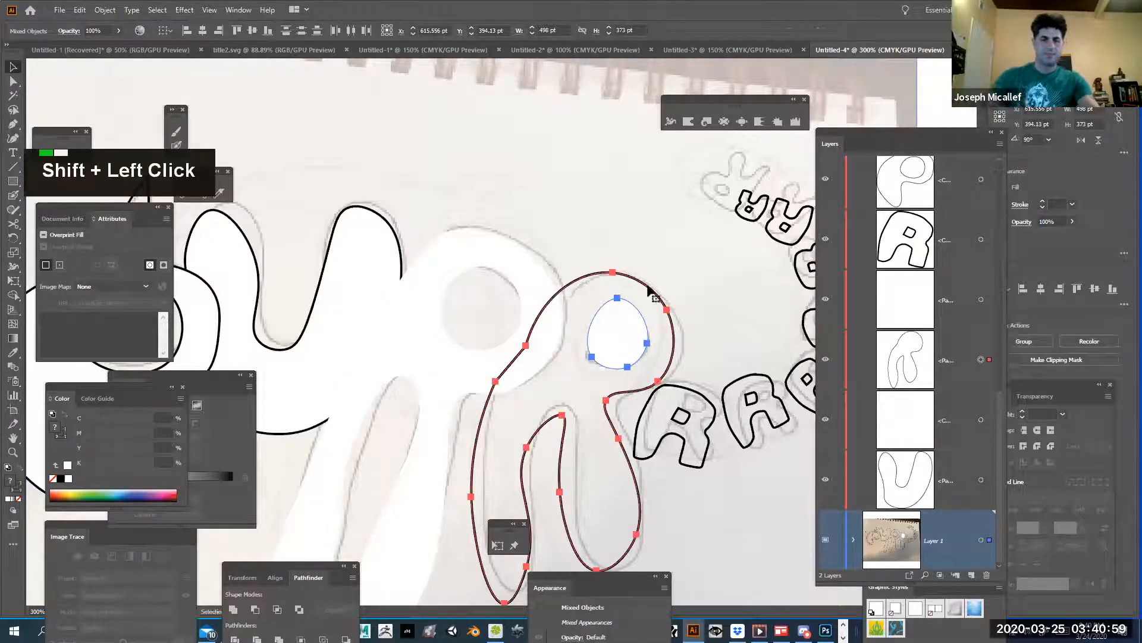
key(ctrl+8)
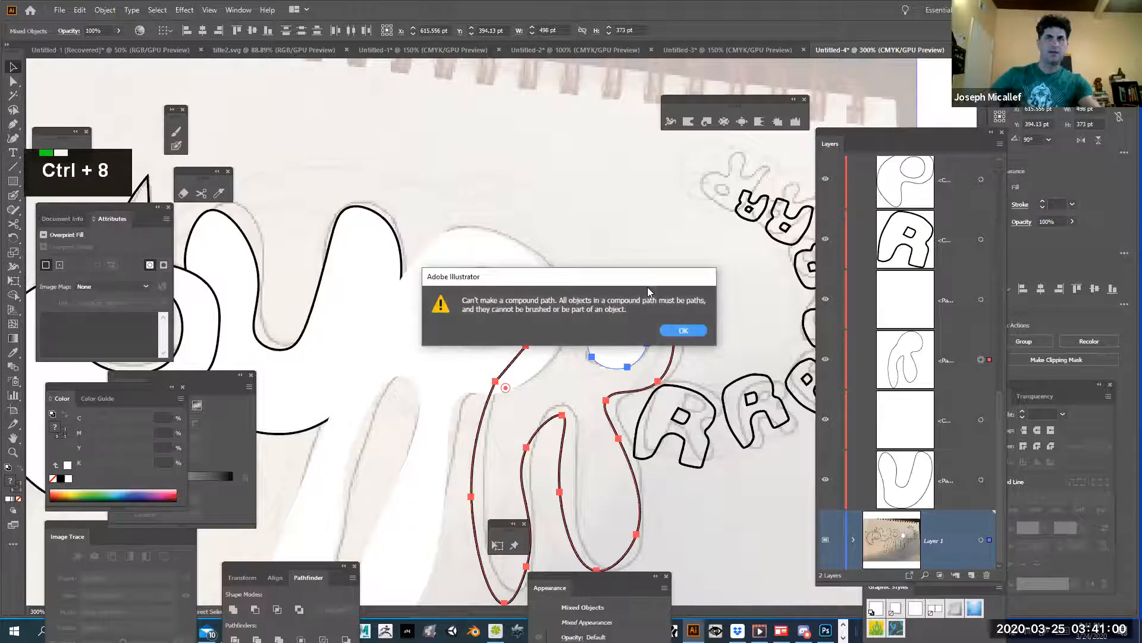
click(683, 331)
click(616, 341)
shift+click(671, 337)
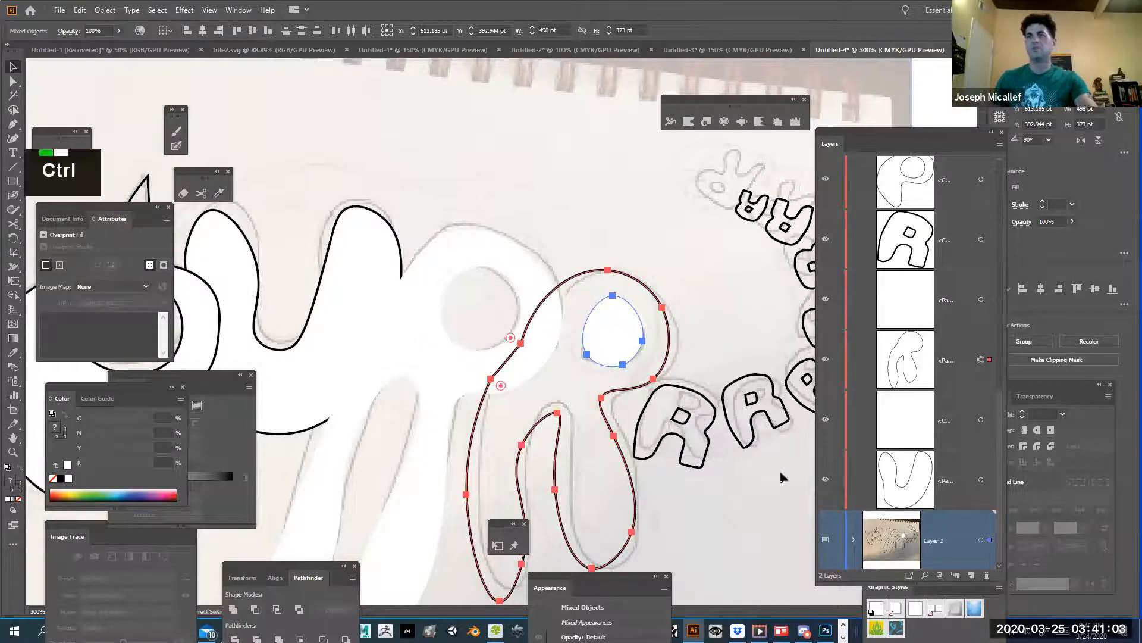
key(ctrl+z)
key(ctrl+z)
key(ctrl+z)
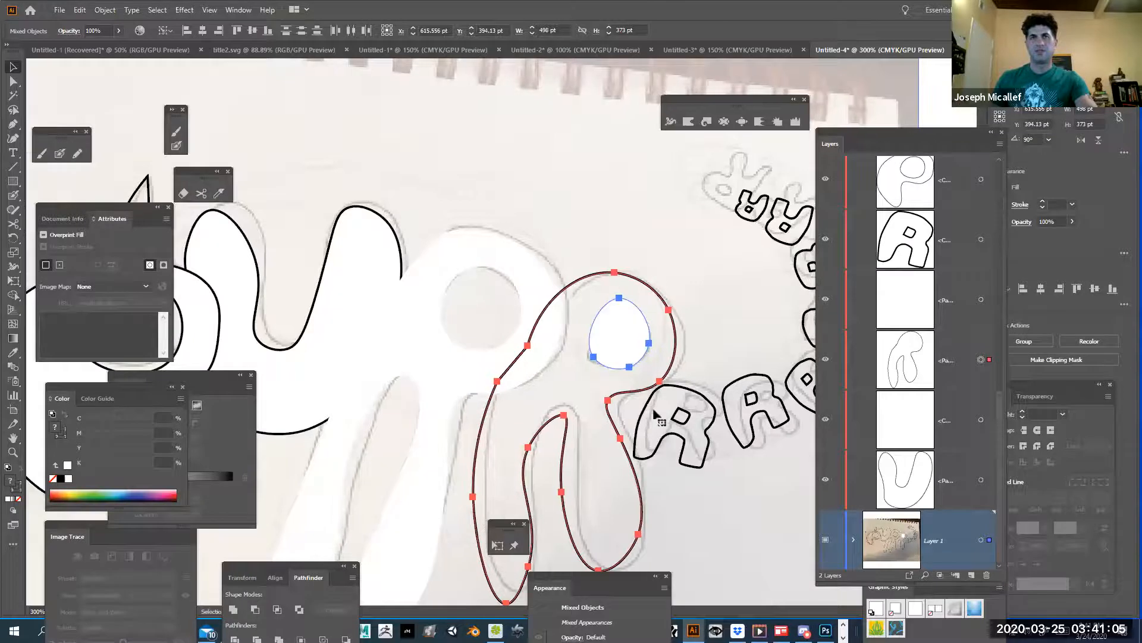
click(603, 365)
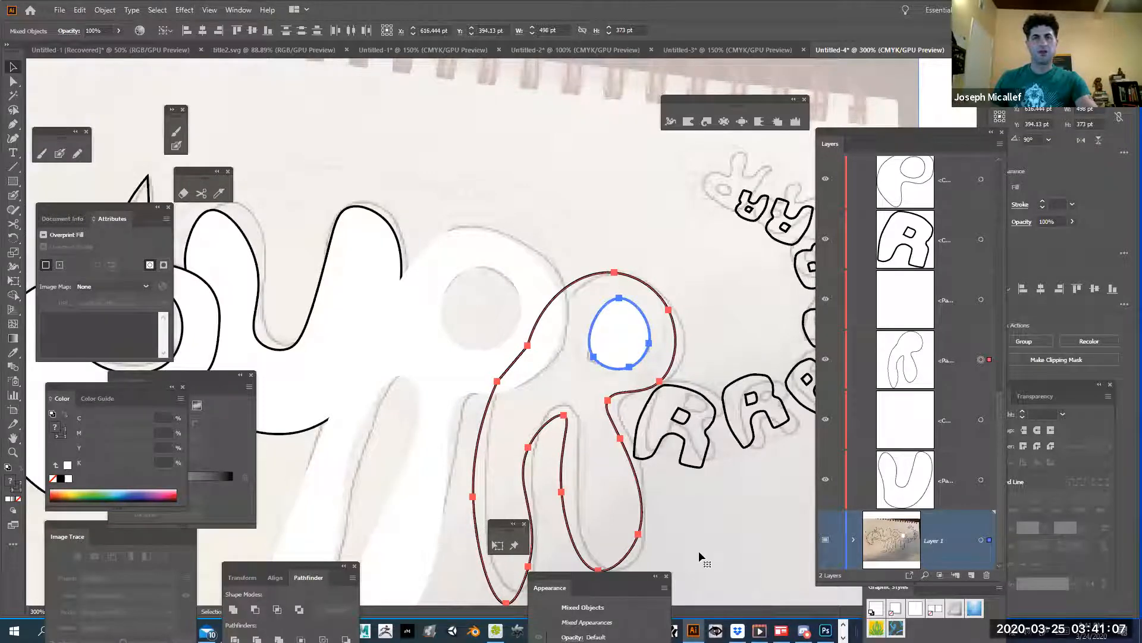
click(717, 242)
click(718, 241)
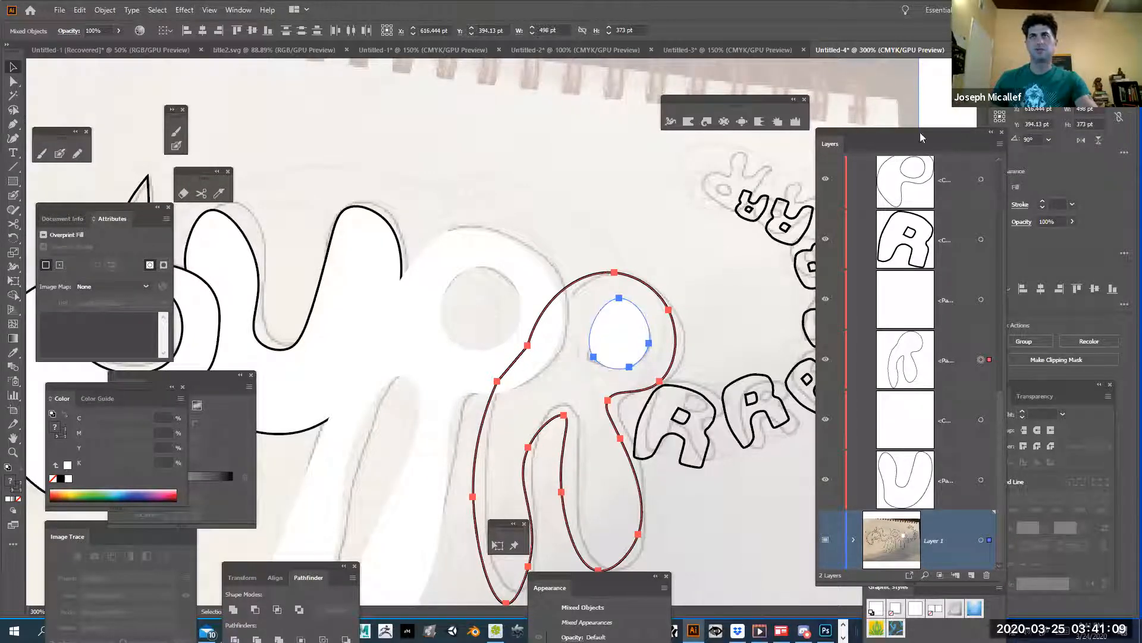
click(946, 112)
Move the second large R's counter path out of Layer 1 into Layer 2, just above the U path.
click(622, 337)
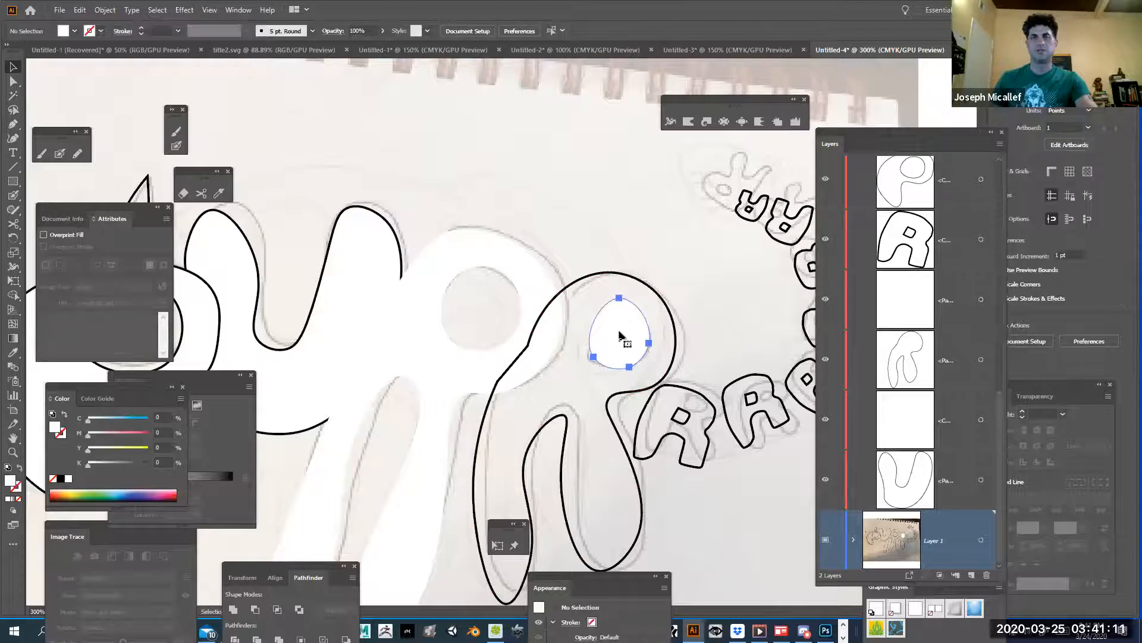
scroll(909, 519, down, 1)
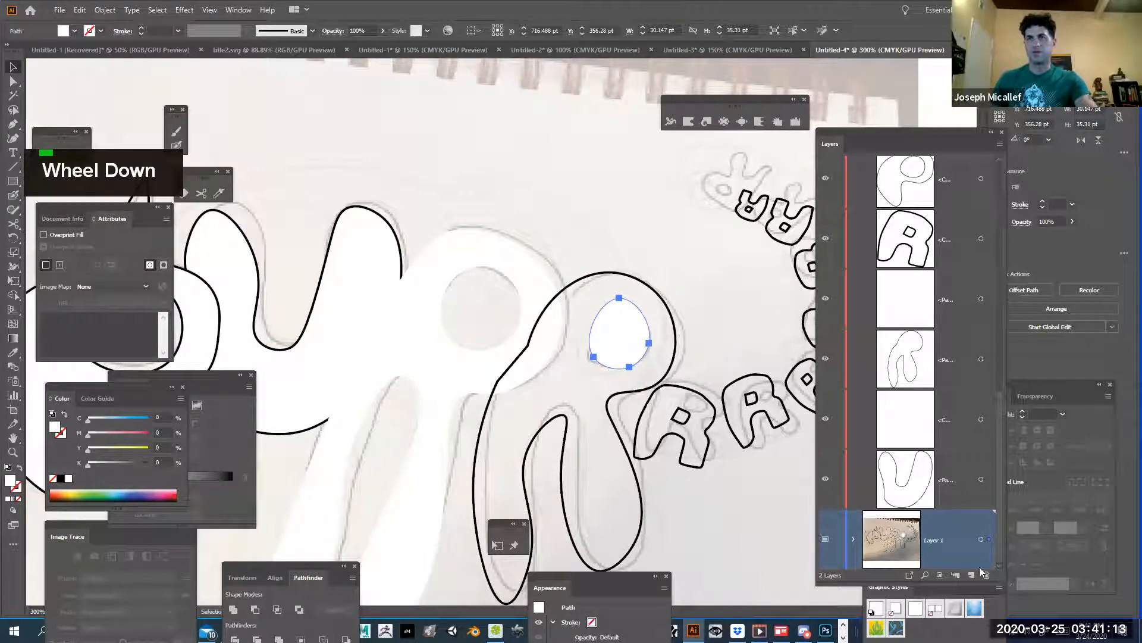
click(855, 539)
scroll(857, 512, down, 2)
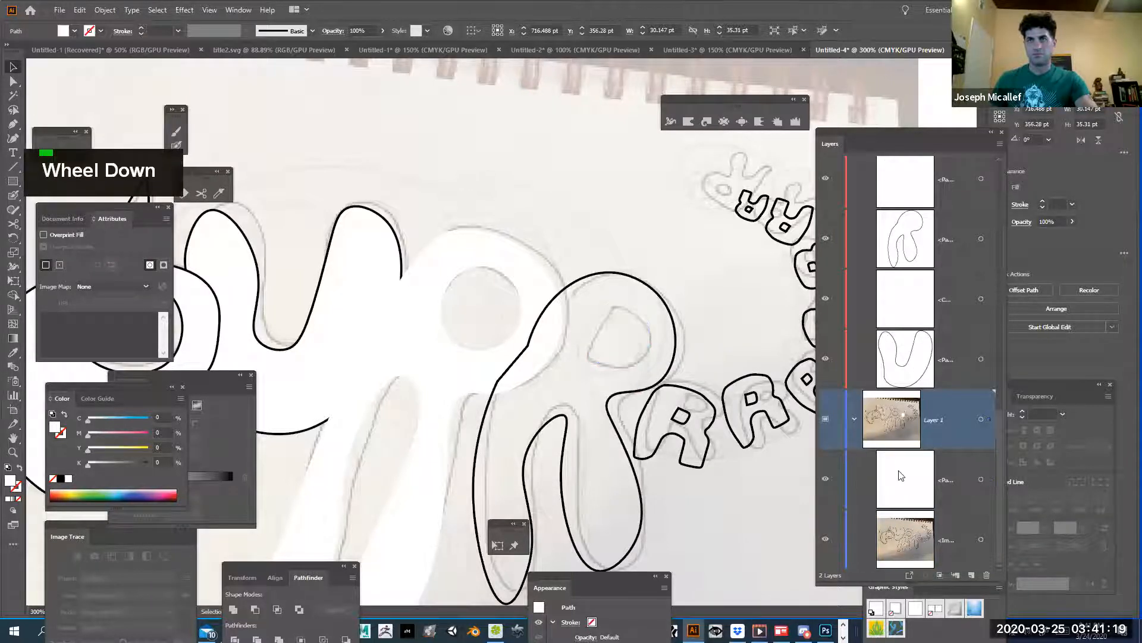
double_click(894, 486)
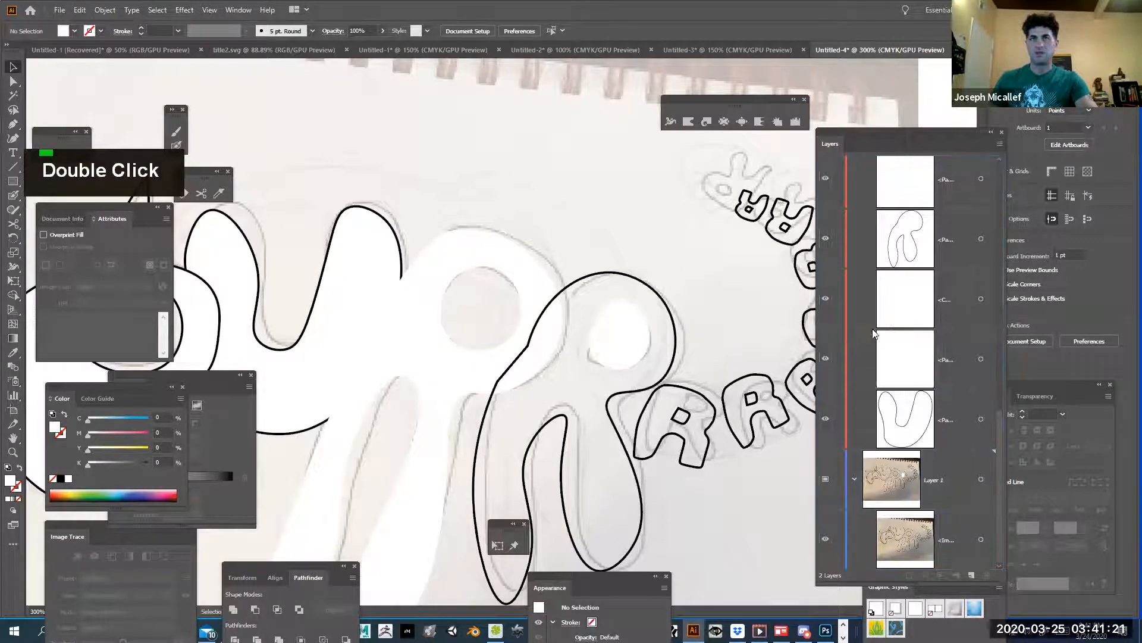
Try again to make a compound path from the second large R's outline and its counter, both in Layer 2.
click(645, 325)
shift+click(659, 318)
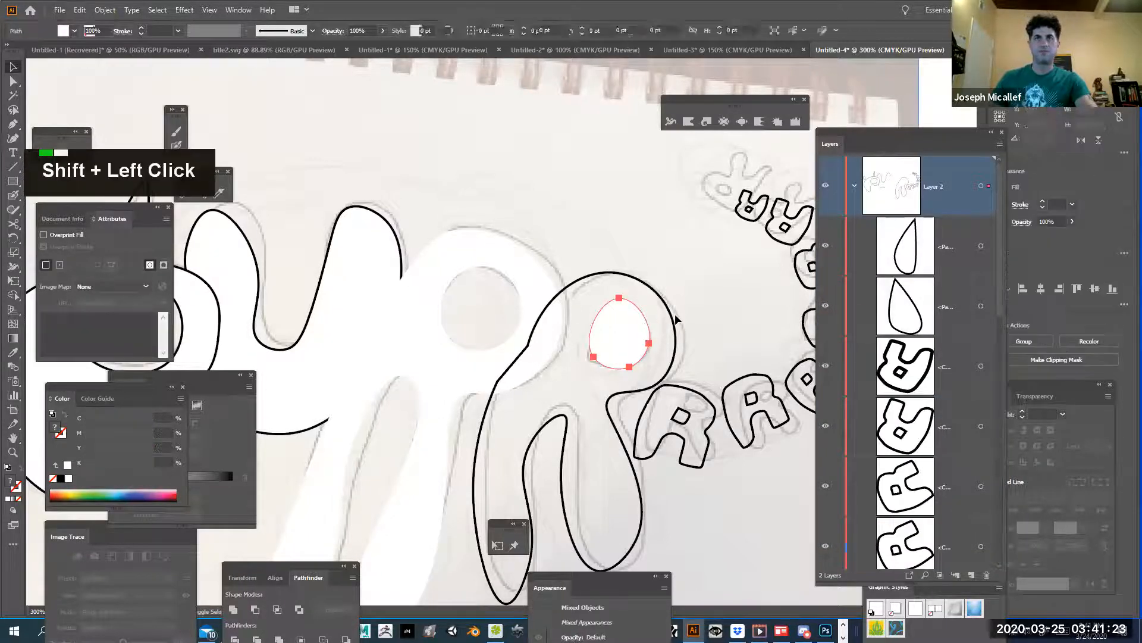
shift+click(669, 317)
key(ctrl+8)
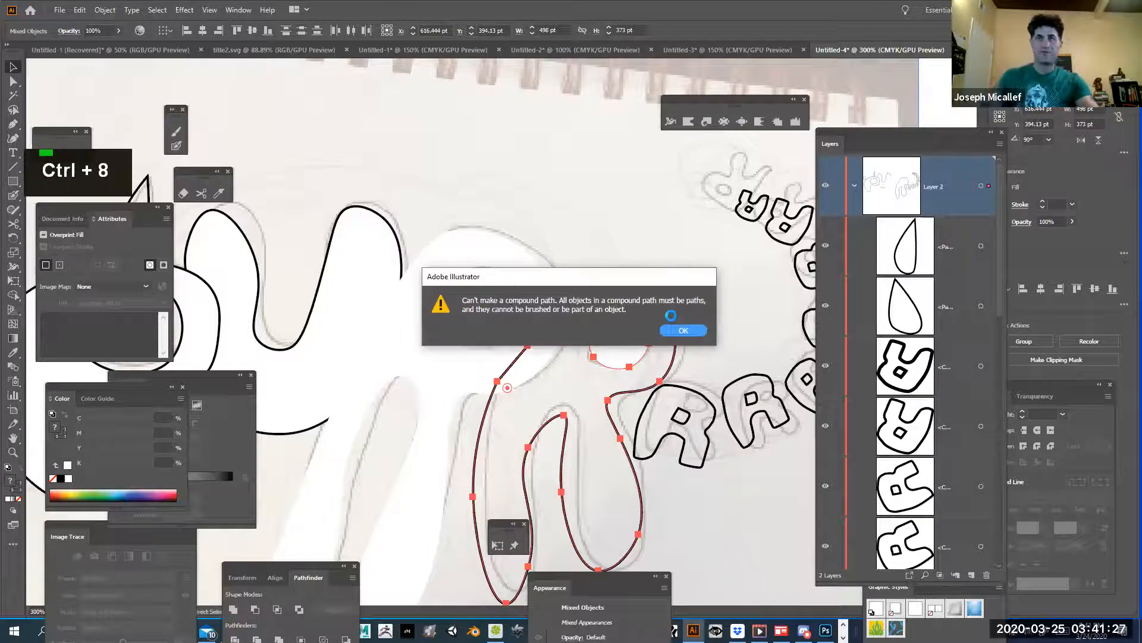
click(679, 330)
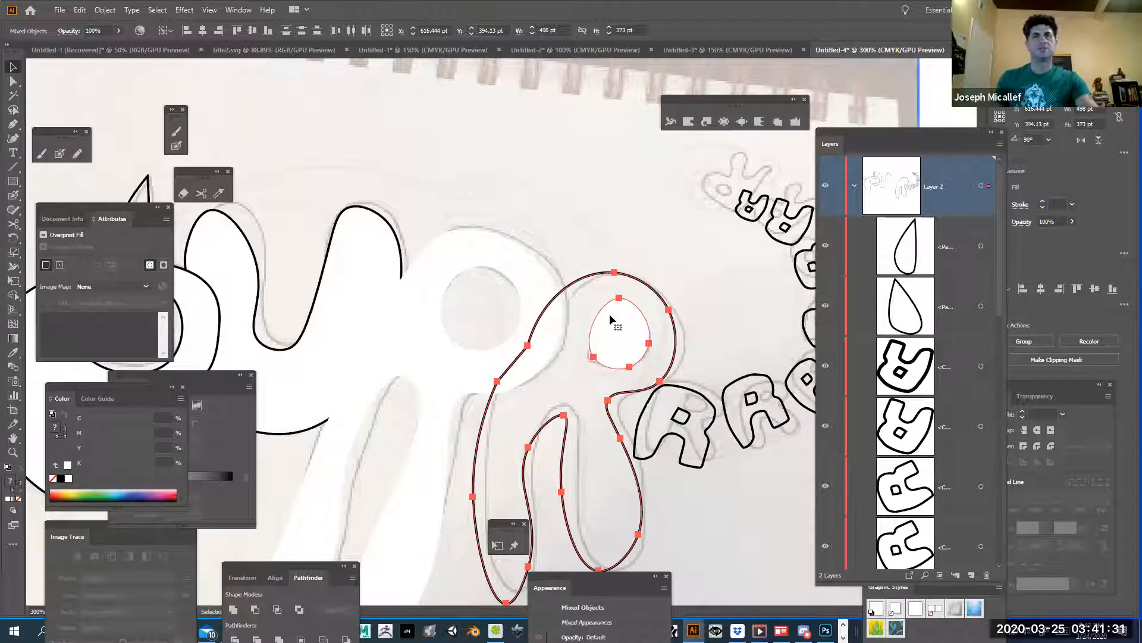
key(shift)
drag(605, 232, 630, 302)
key(ctrl+z)
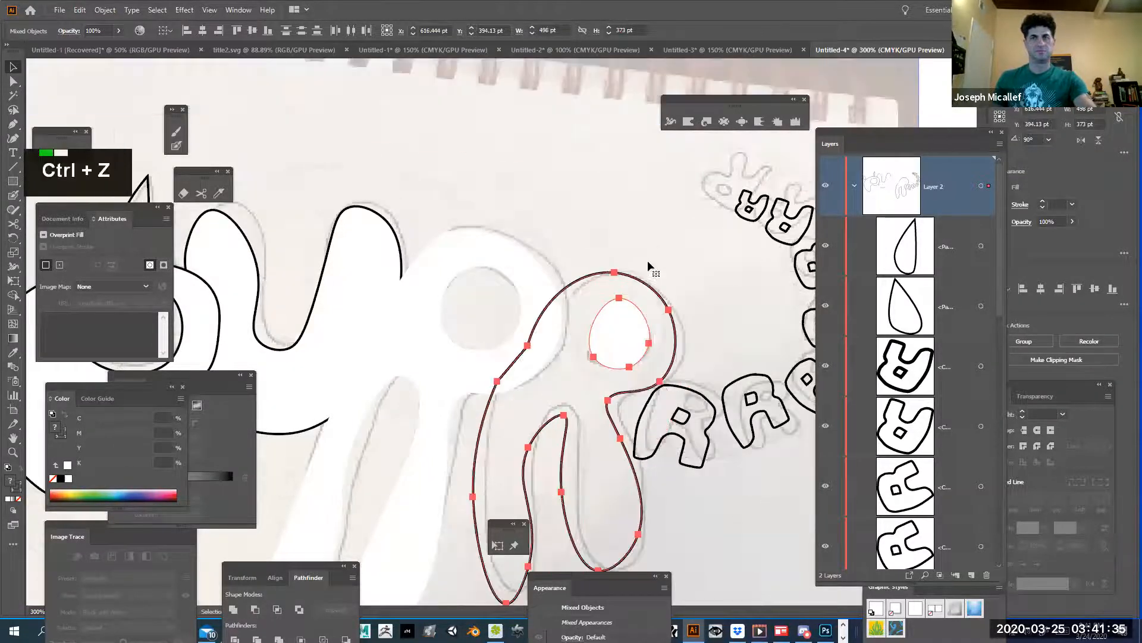
Hide Layer 1 so the whole traced lettering shows without the sketch photo.
ctrl+click(588, 268)
ctrl+alt+super+click(509, 315)
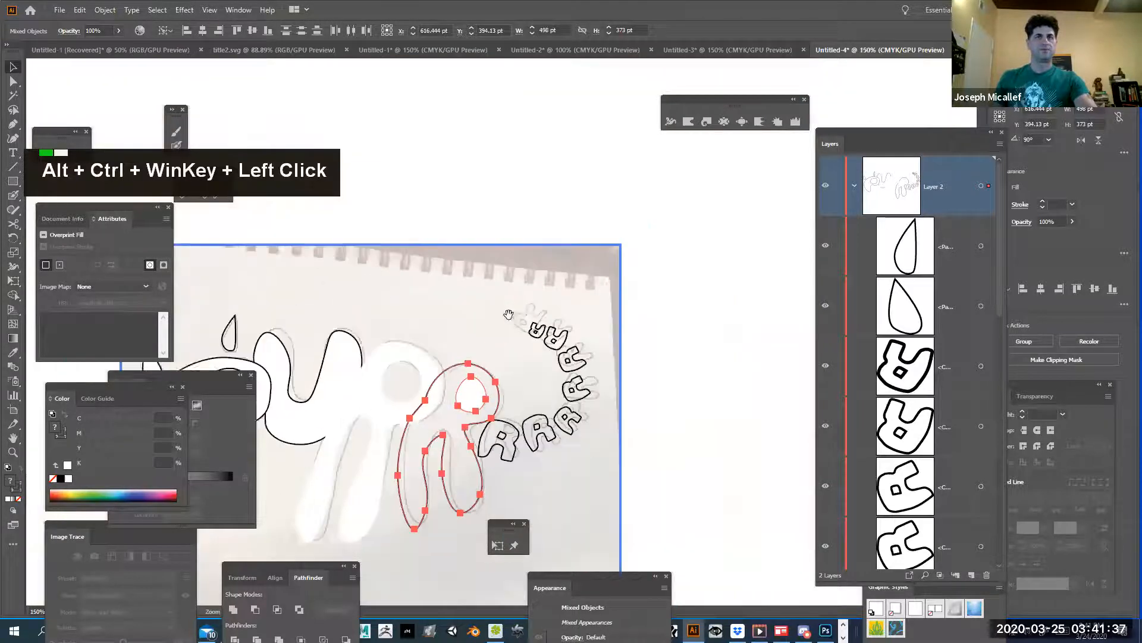
key(space)
scroll(915, 495, down, 5)
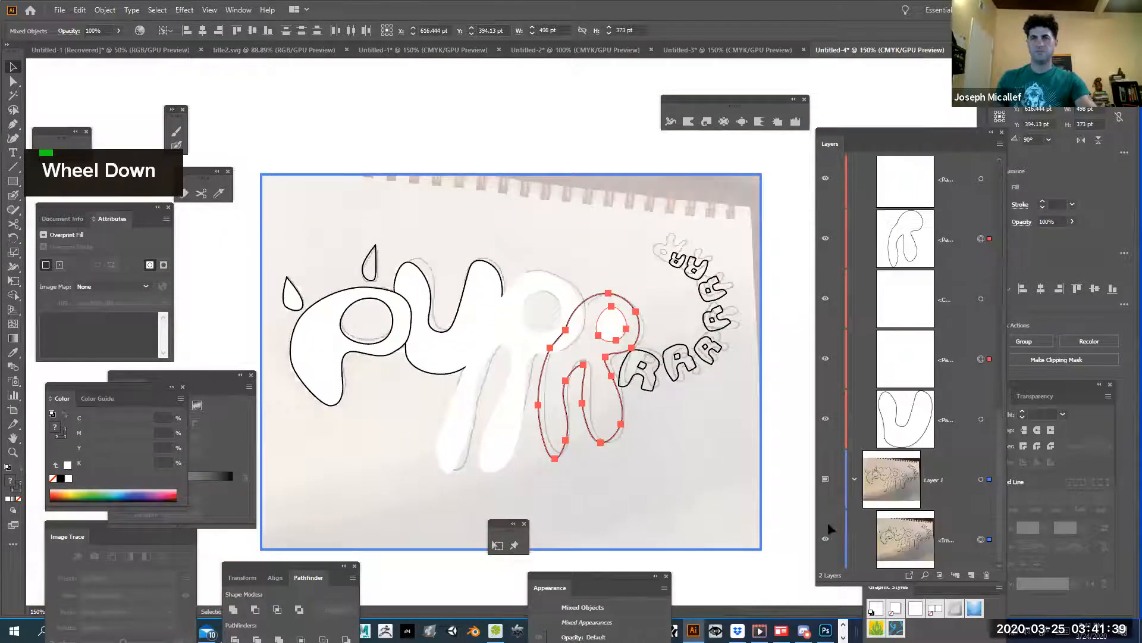
click(827, 478)
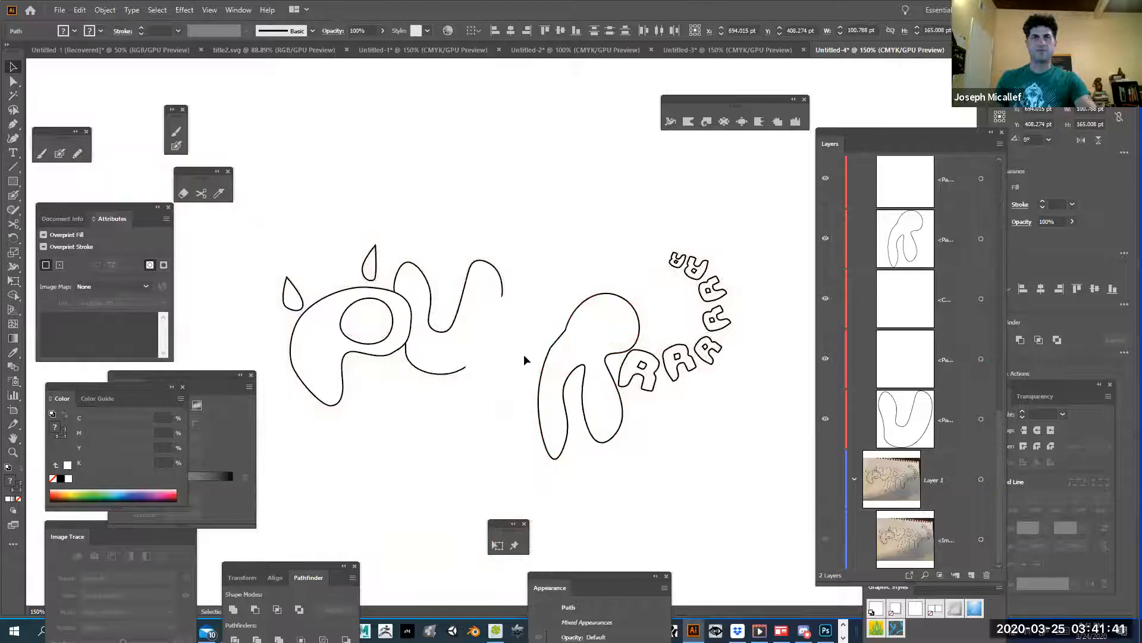
Give the first large R's compound path a white fill and a black 1 pt stroke.
click(490, 350)
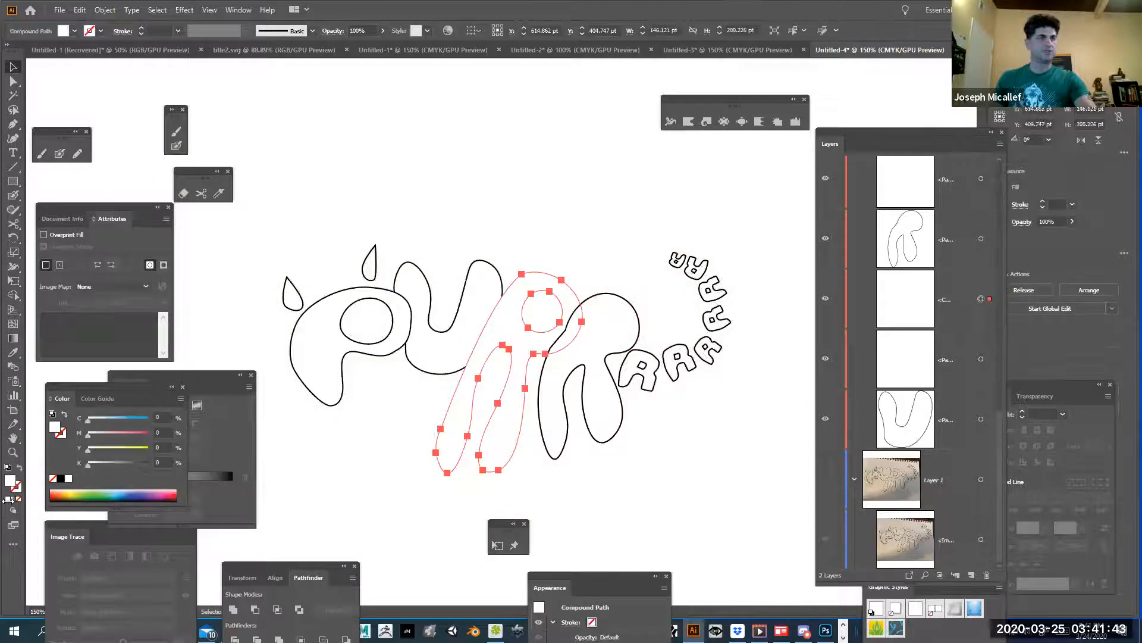
click(61, 478)
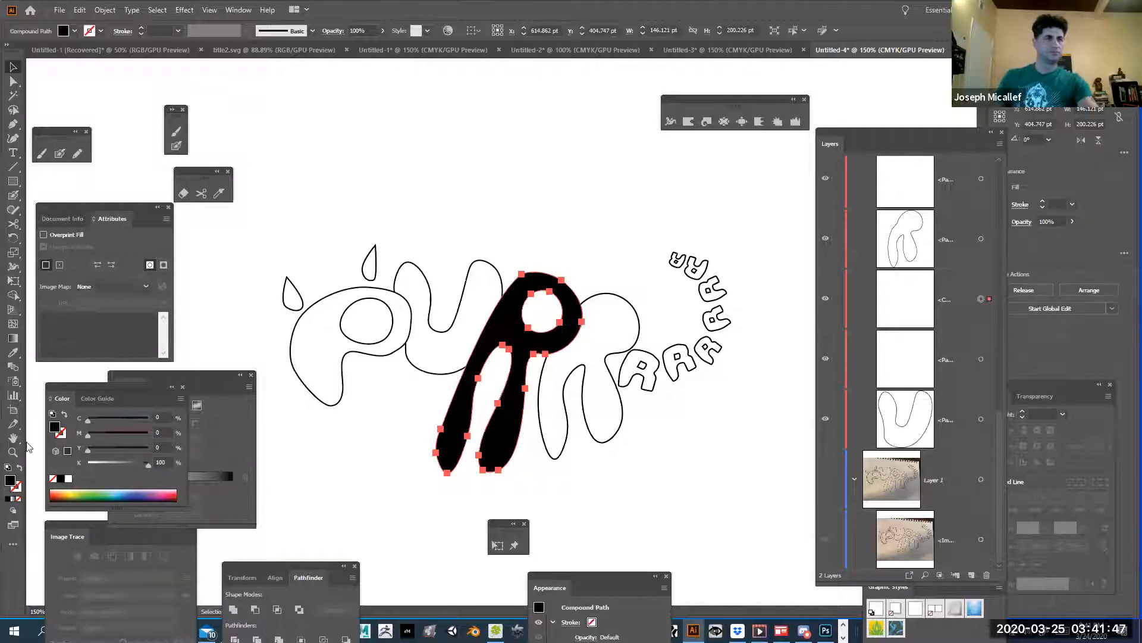
click(17, 498)
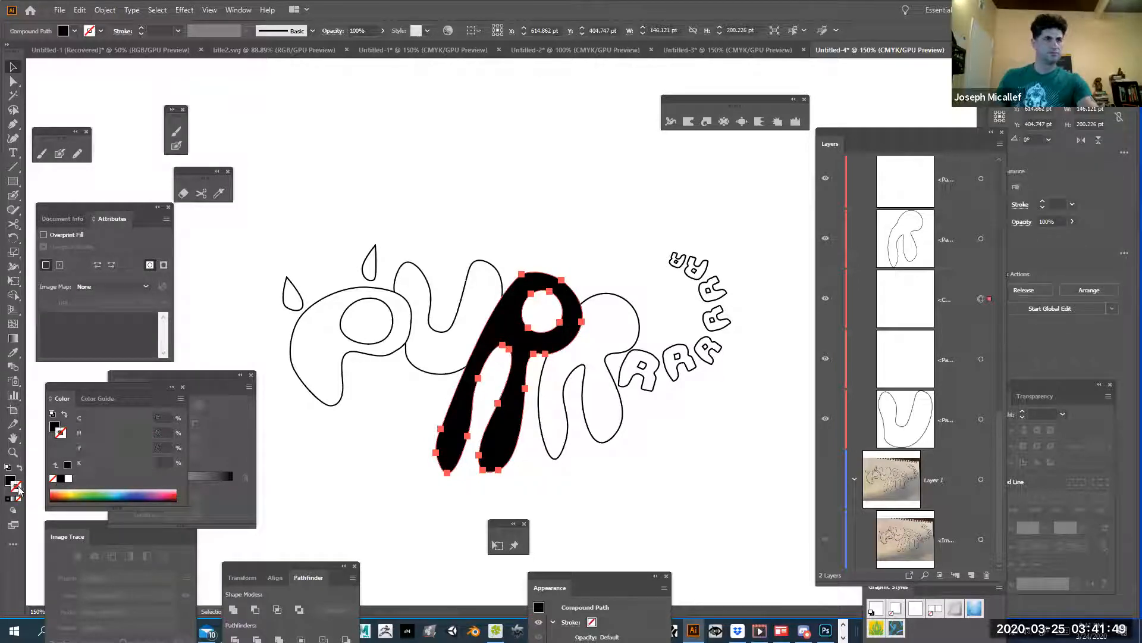
click(68, 478)
click(60, 479)
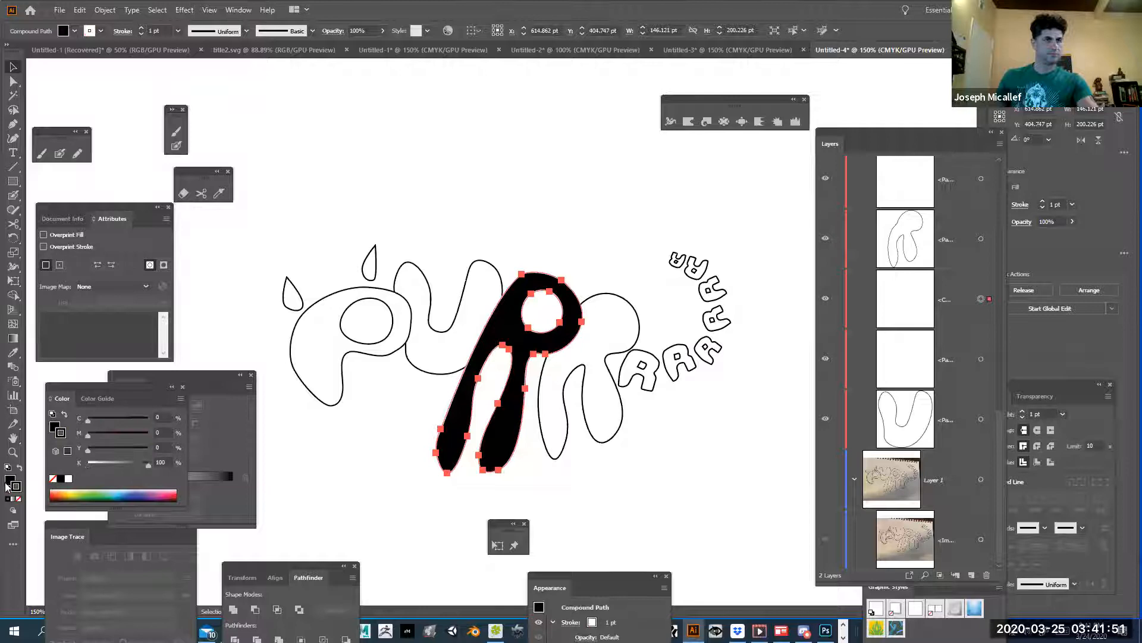
click(69, 479)
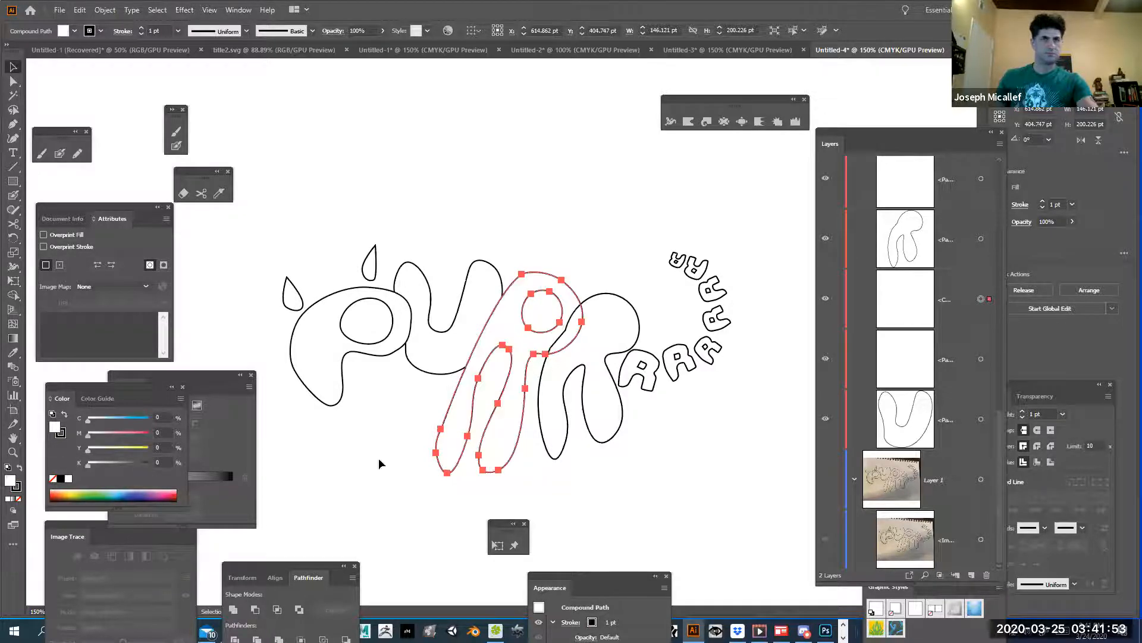
Send the first large R to the back of Layer 2 so it sits behind the U.
key(ctrl+shift+bracketleft)
key(ctrl+shift+bracketleft)
key(ctrl+shift+bracketleft)
key(ctrl+shift+bracketleft)
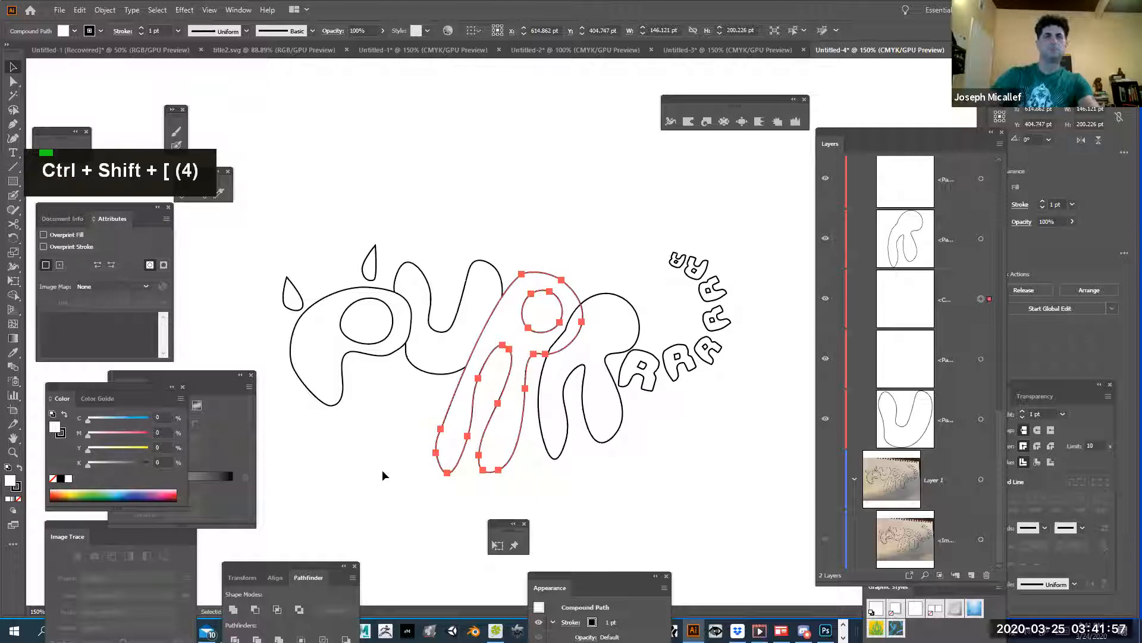
click(104, 10)
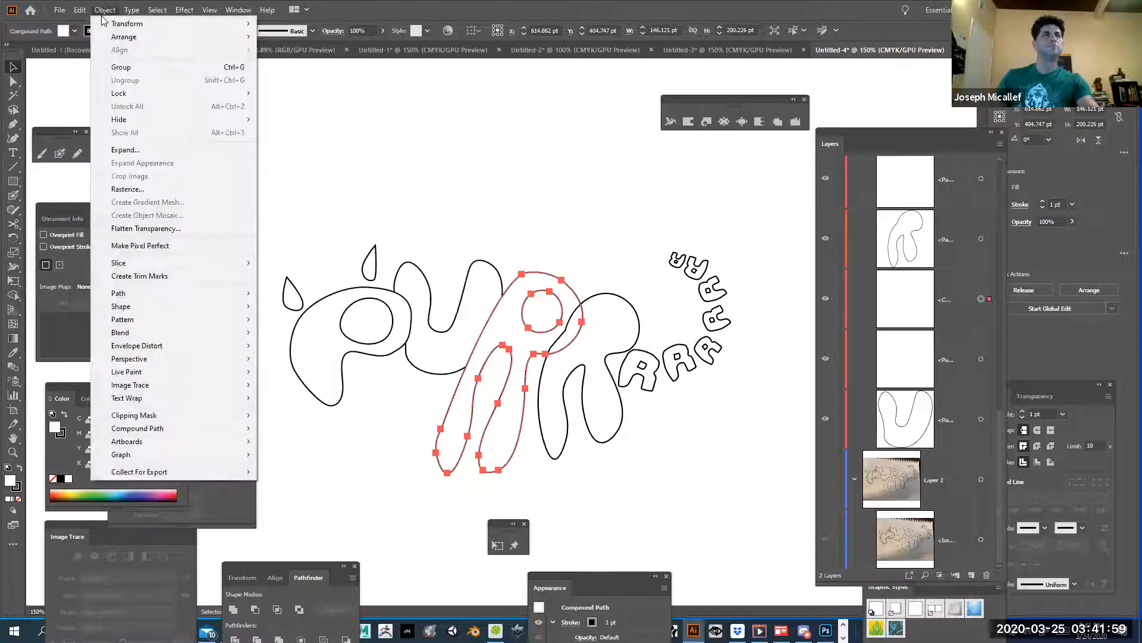
click(519, 248)
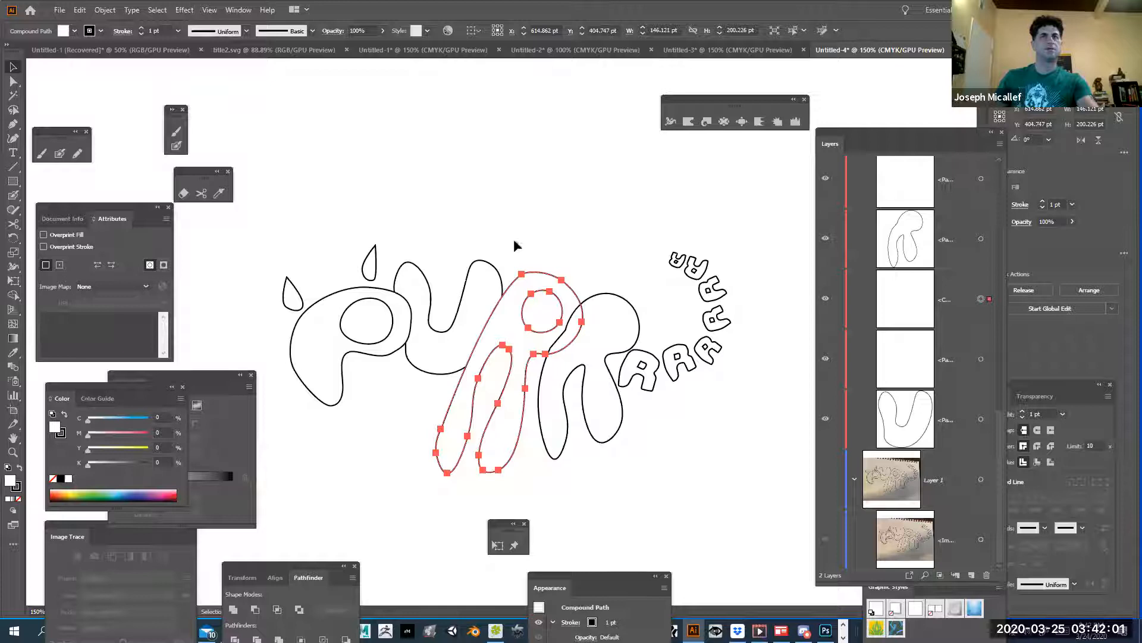
click(102, 10)
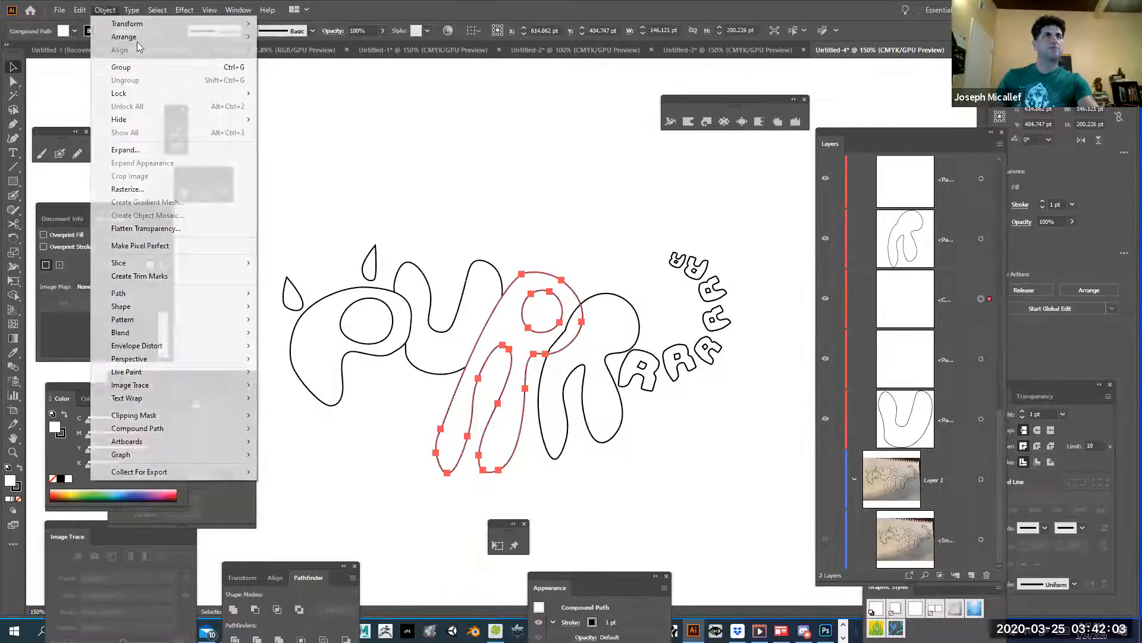
mouse_move(145, 37)
click(334, 78)
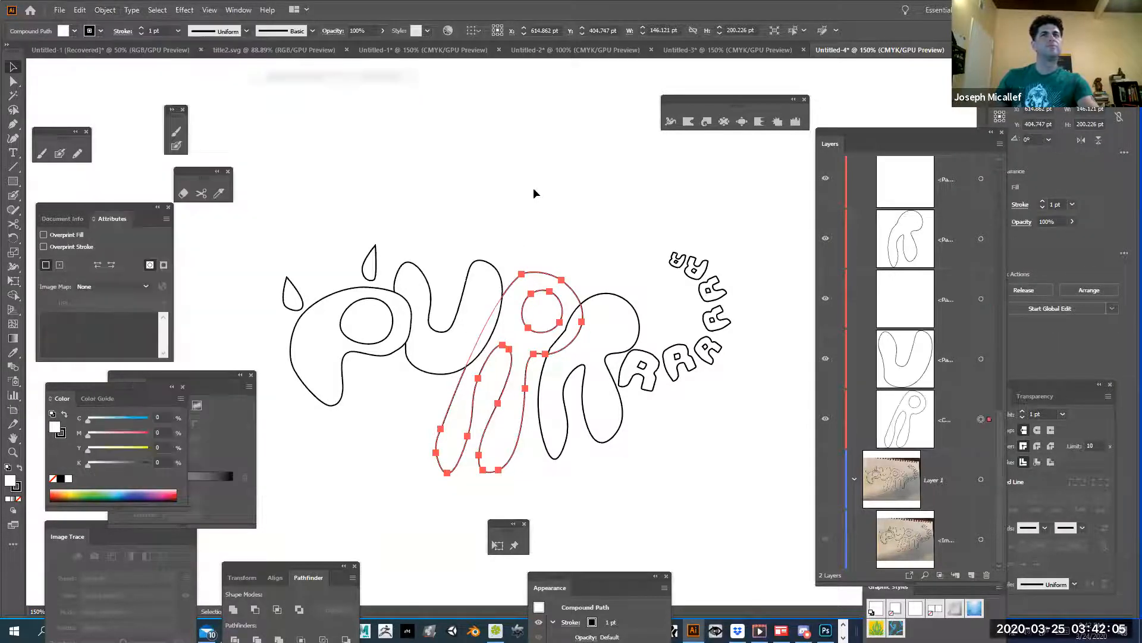
Make a compound path from the second large R's outline and its counter, and give it a black stroke.
click(549, 202)
shift+click(610, 344)
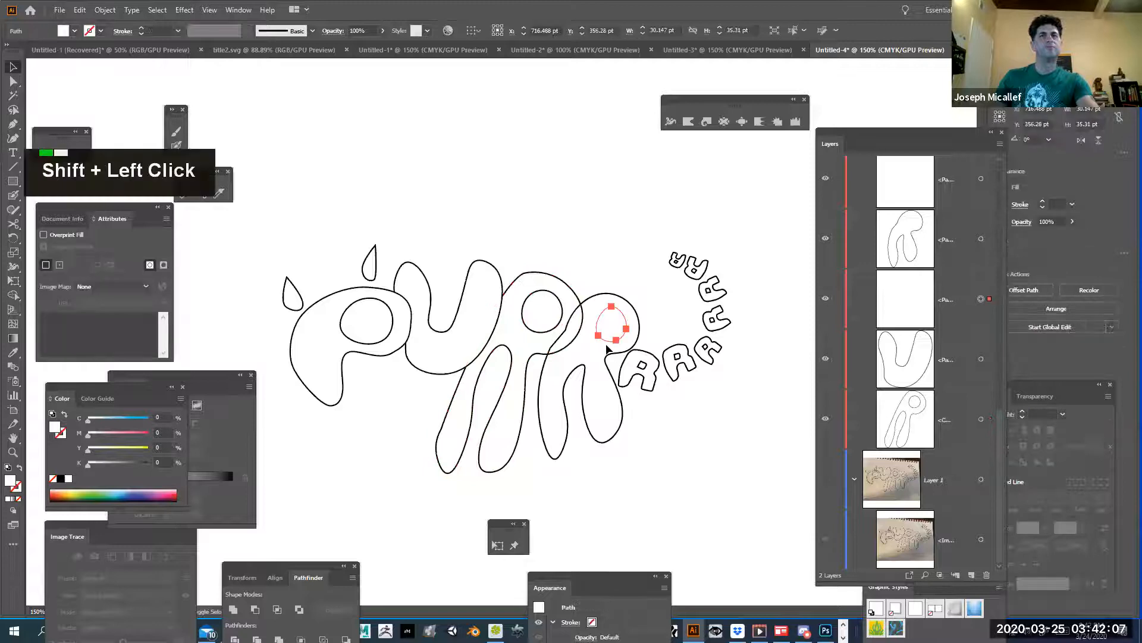
shift+click(610, 361)
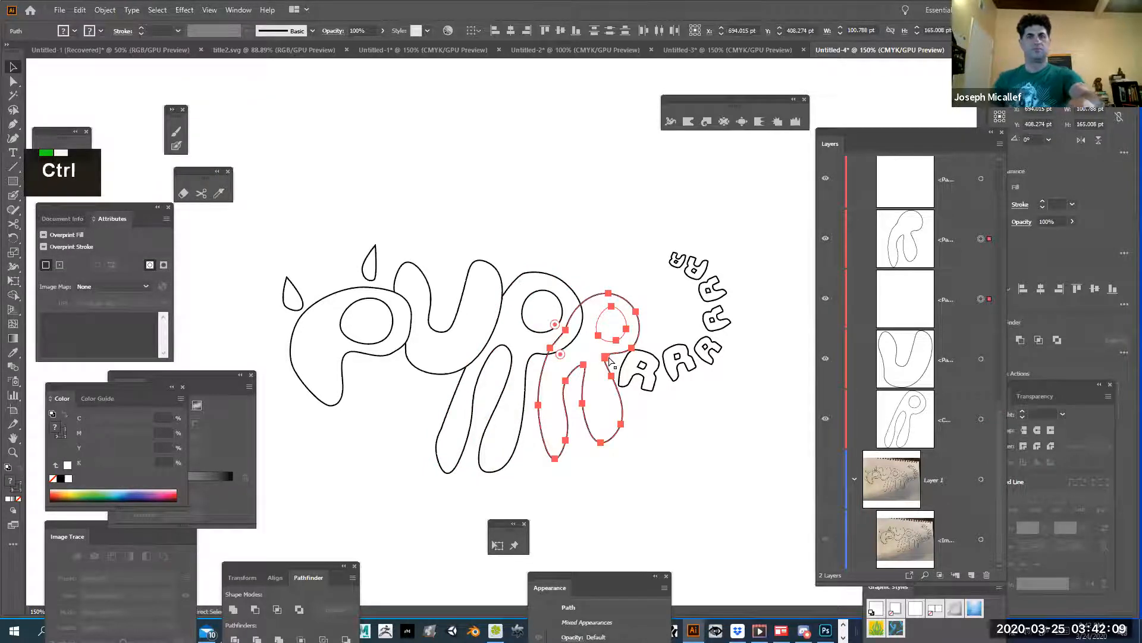
key(ctrl+8)
click(15, 486)
click(60, 478)
click(626, 482)
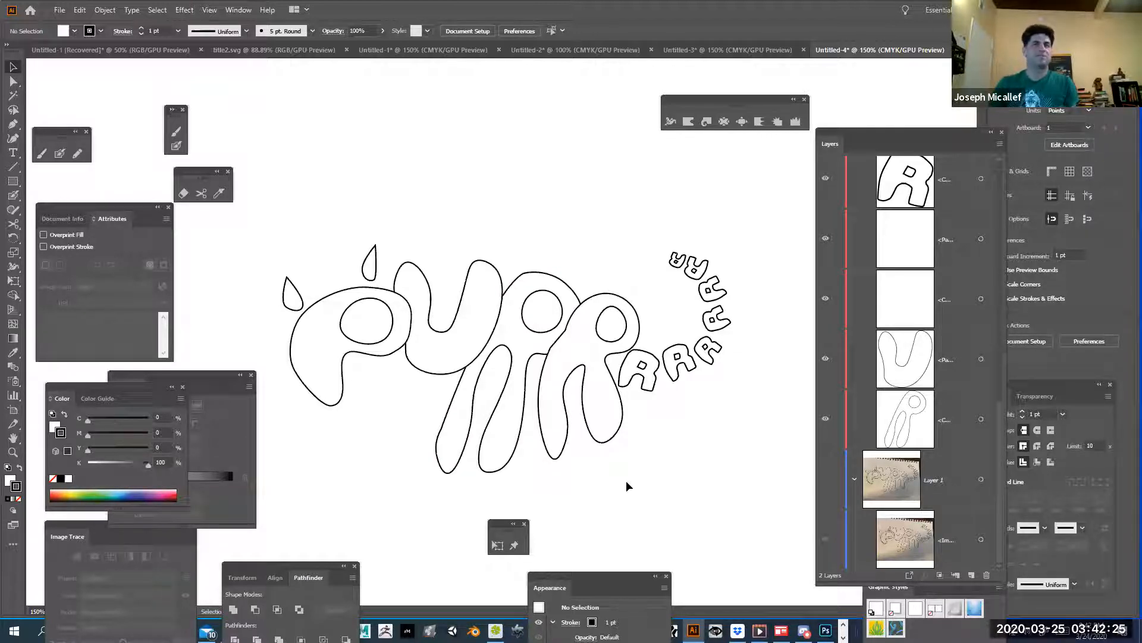
Select the entire lettering and move it to the left half of the artboard.
ctrl+alt+super+click(520, 252)
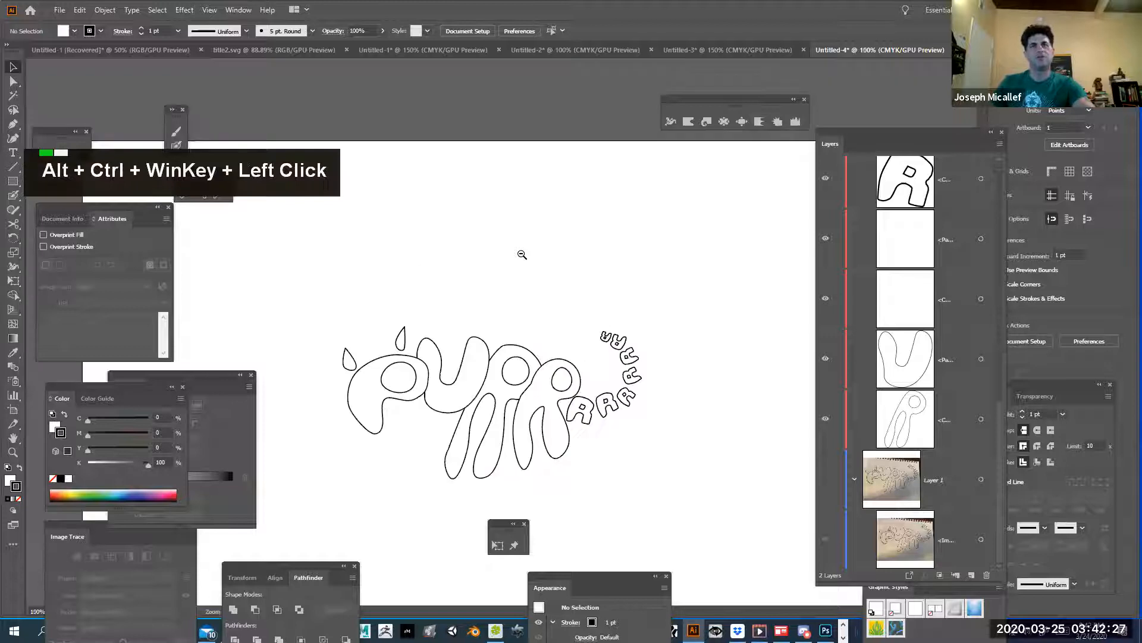
ctrl+alt+super+click(500, 344)
key(space)
drag(408, 297, 693, 457)
mouse_move(593, 399)
mouse_down()
mouse_move(446, 405)
mouse_move(446, 363)
mouse_up()
click(655, 363)
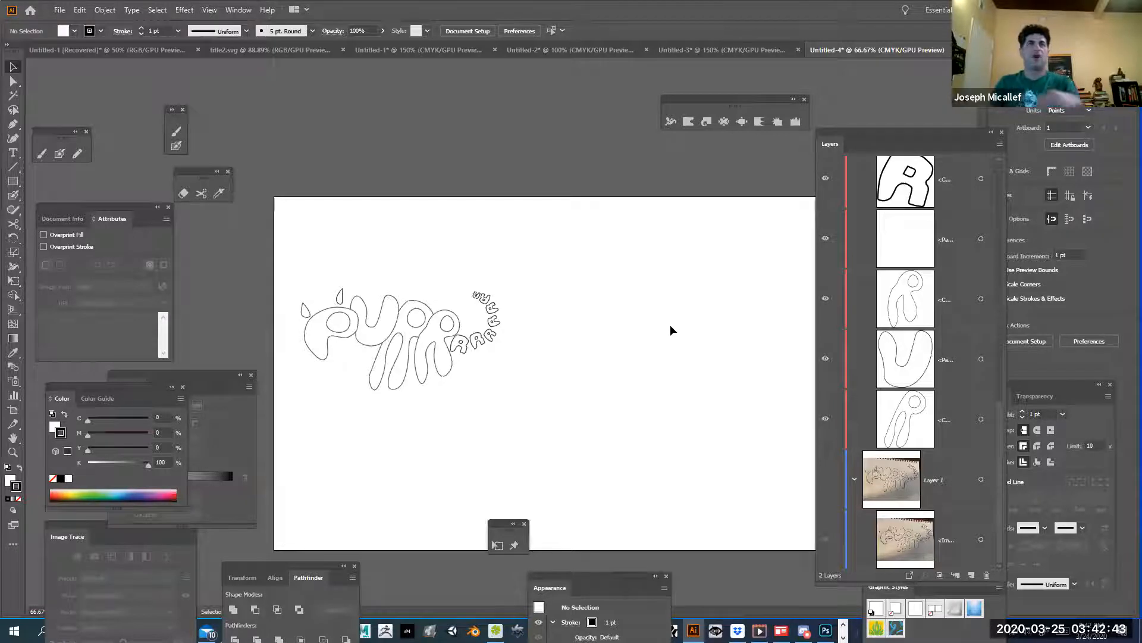
Give the P and both cat ears a black fill.
key(ctrl+space)
click(455, 336)
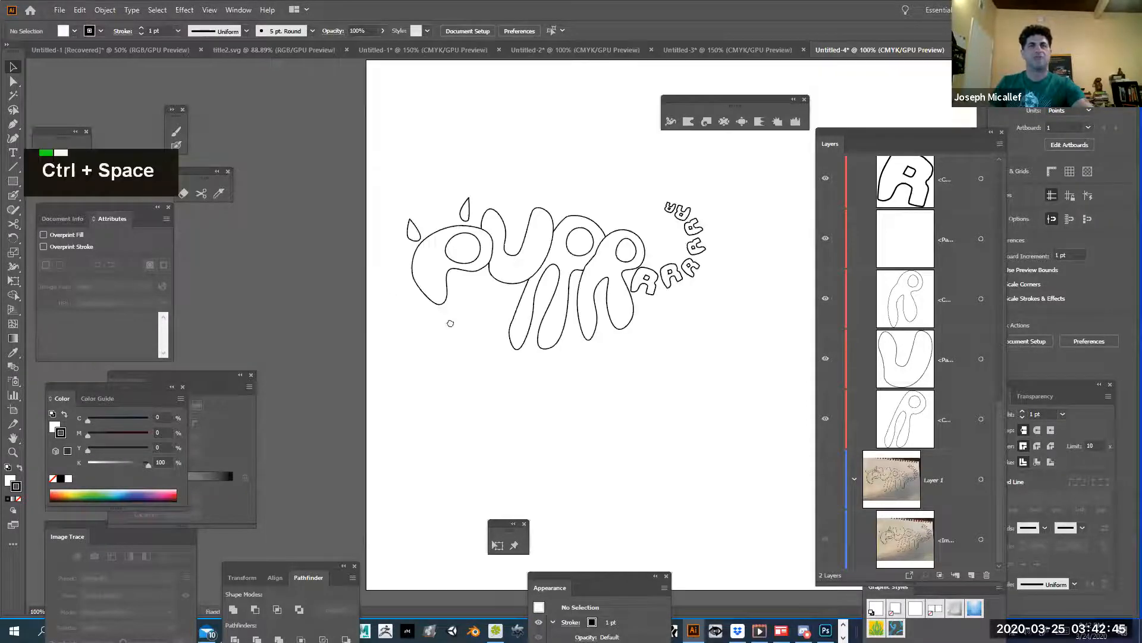
key(space)
drag(451, 322, 442, 332)
key(space)
drag(488, 296, 424, 394)
click(379, 388)
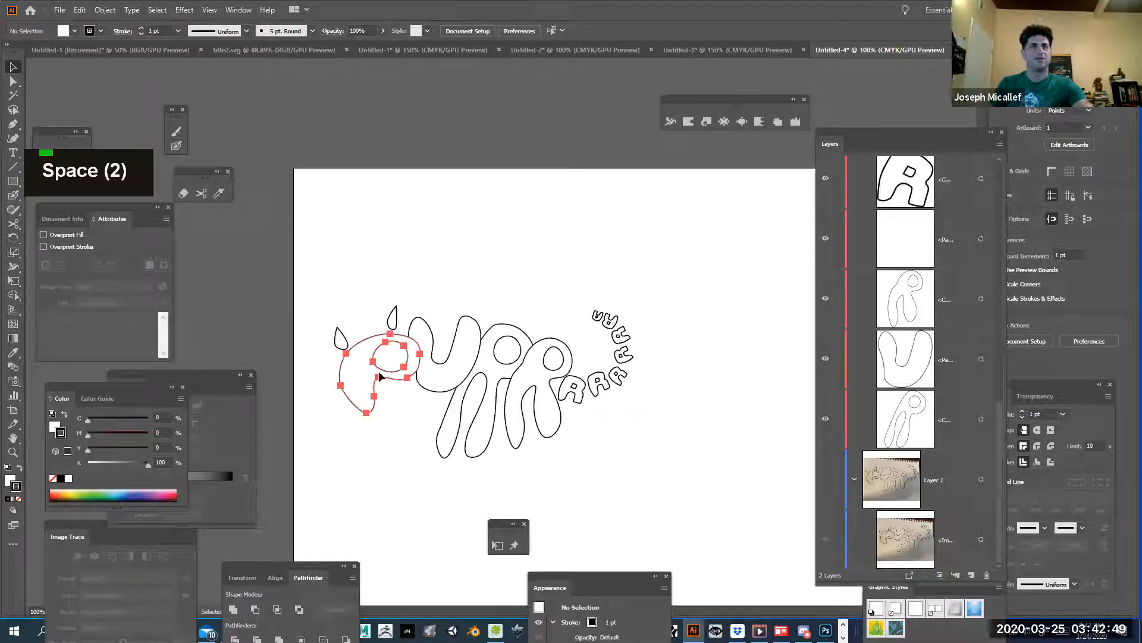
key(ctrl+z)
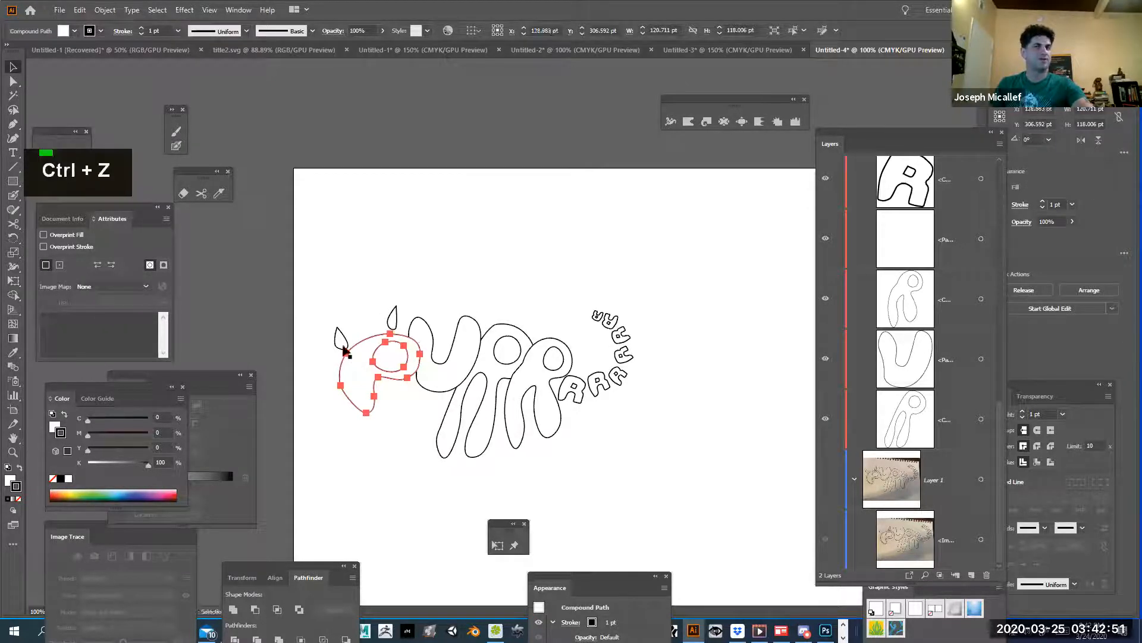
shift+click(340, 340)
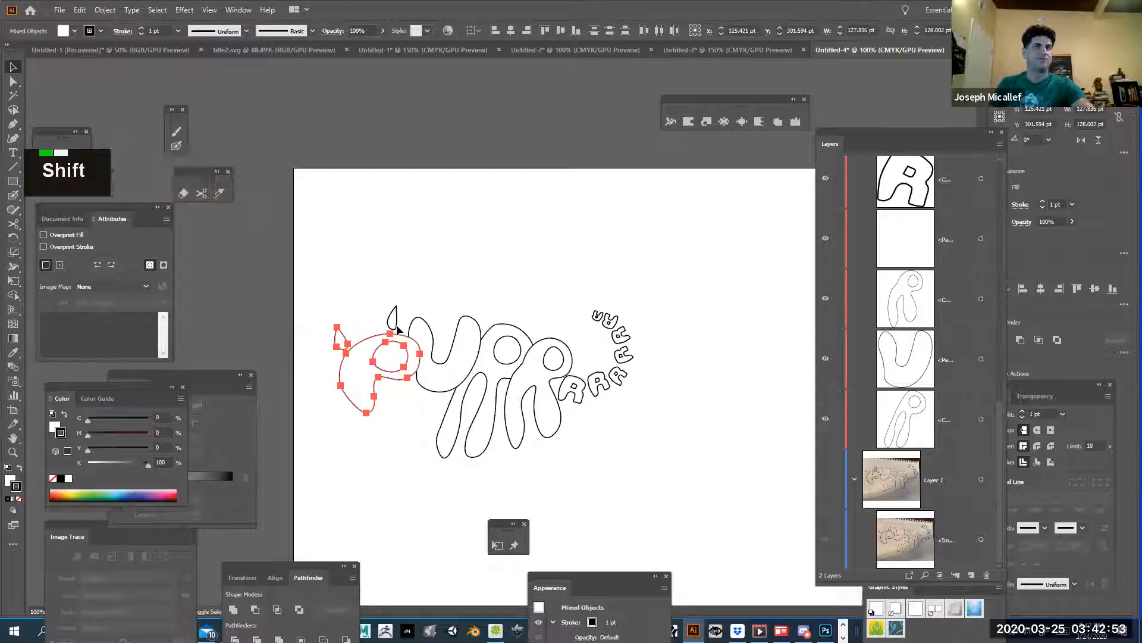
shift+click(395, 327)
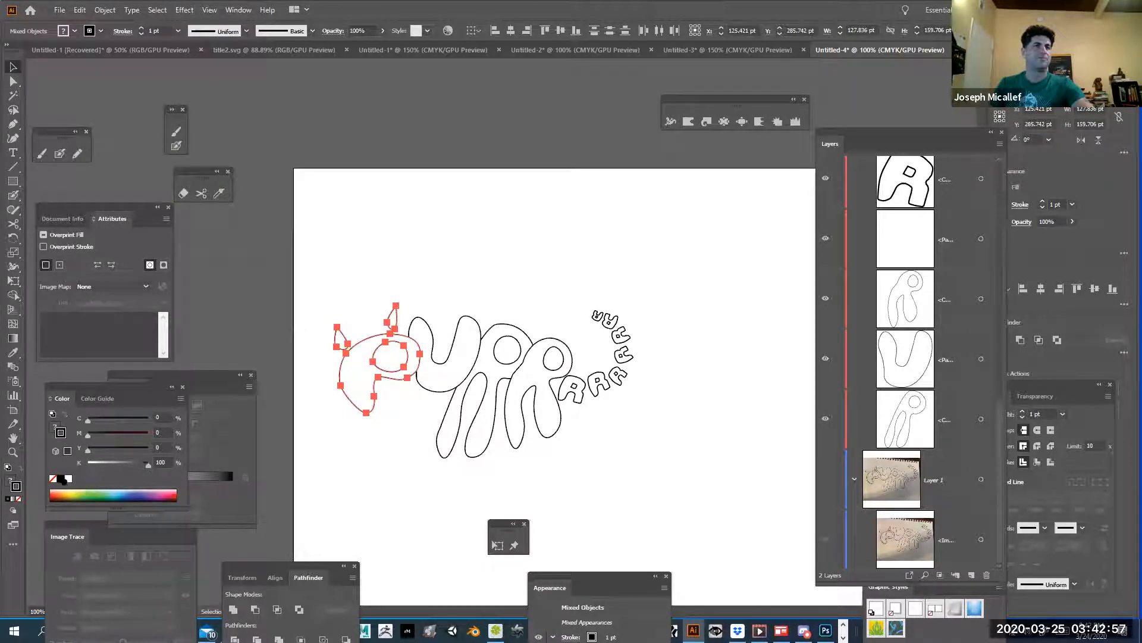
key(x)
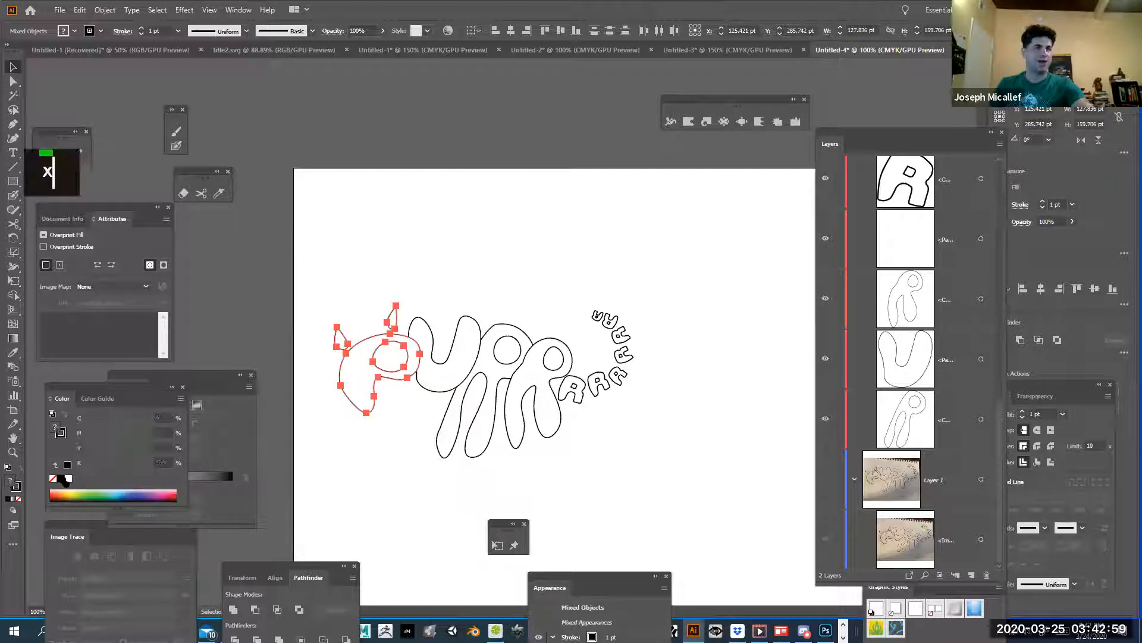
click(62, 480)
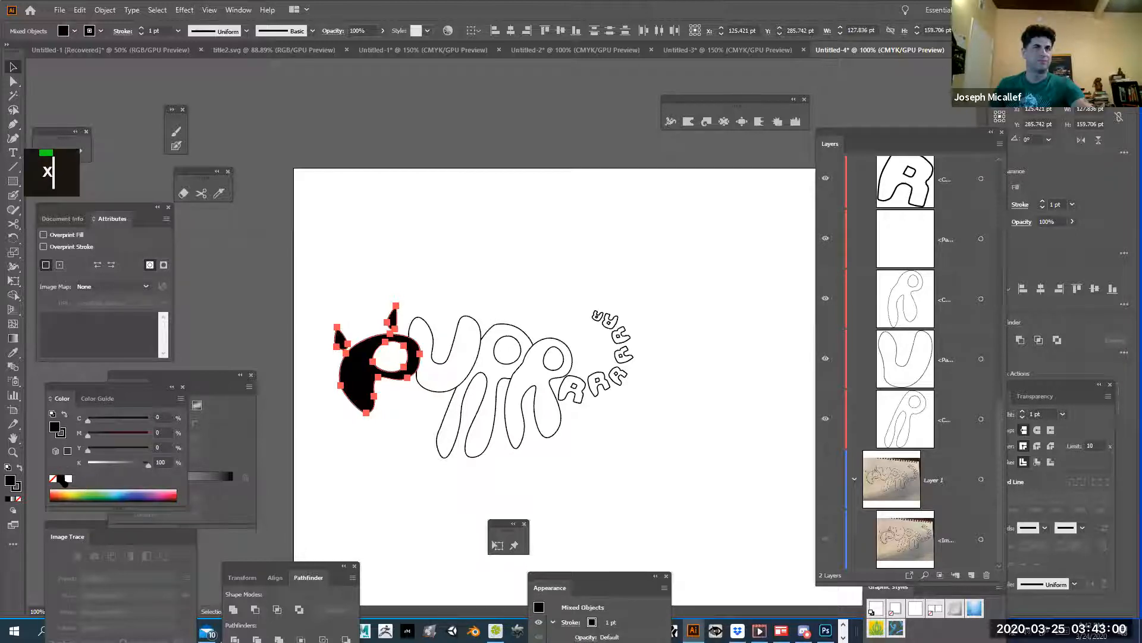
Give the first large R's compound path a black fill.
click(446, 451)
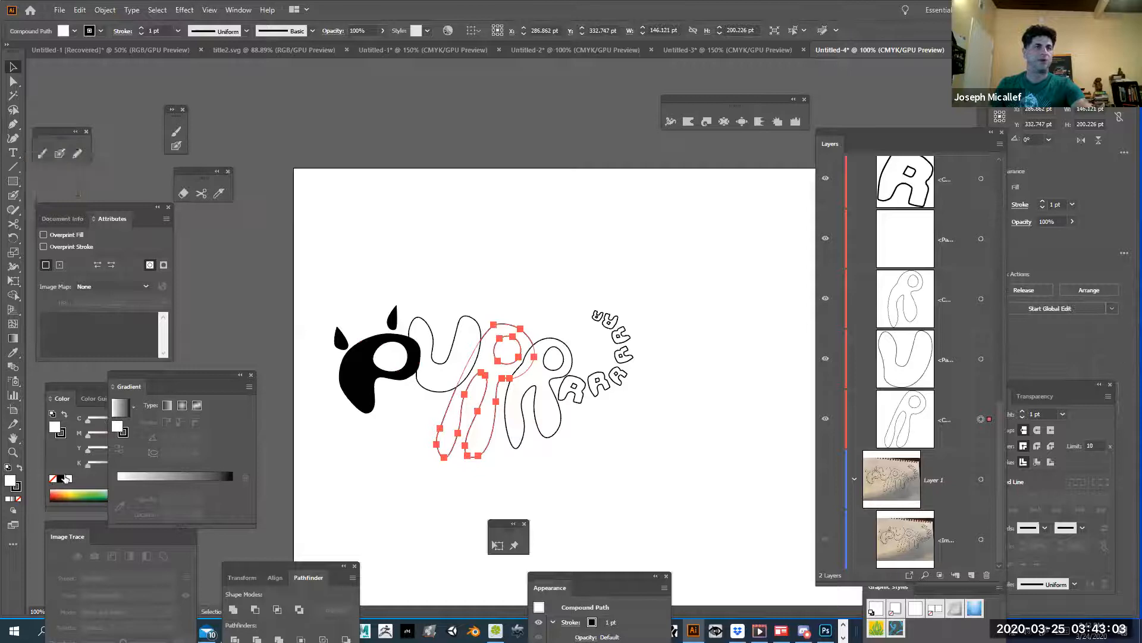
click(52, 487)
click(61, 479)
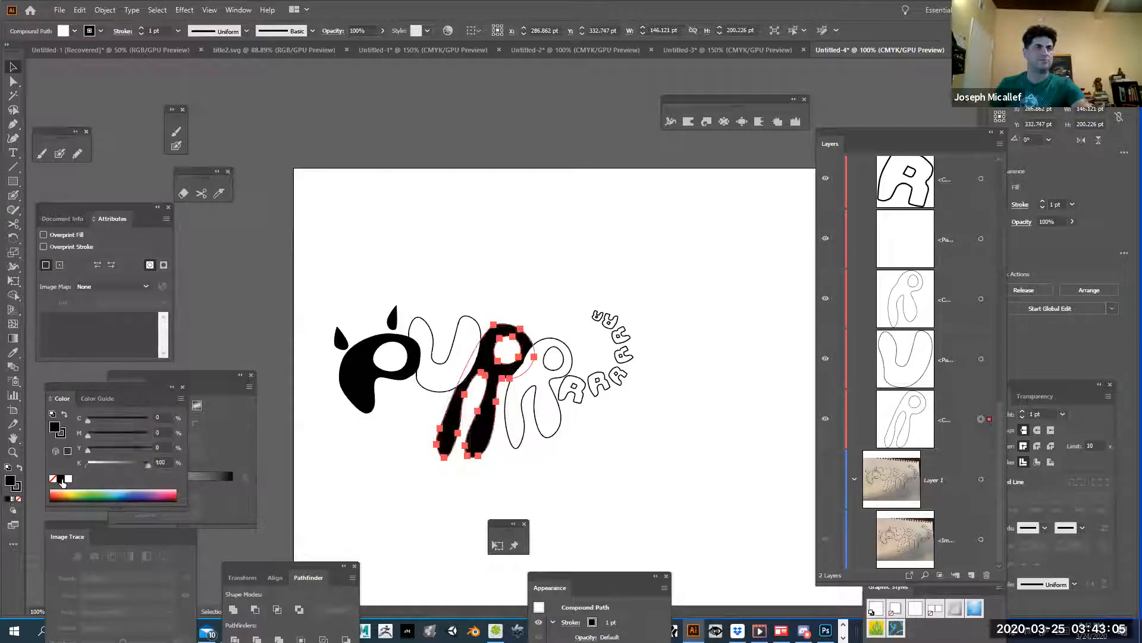
click(607, 459)
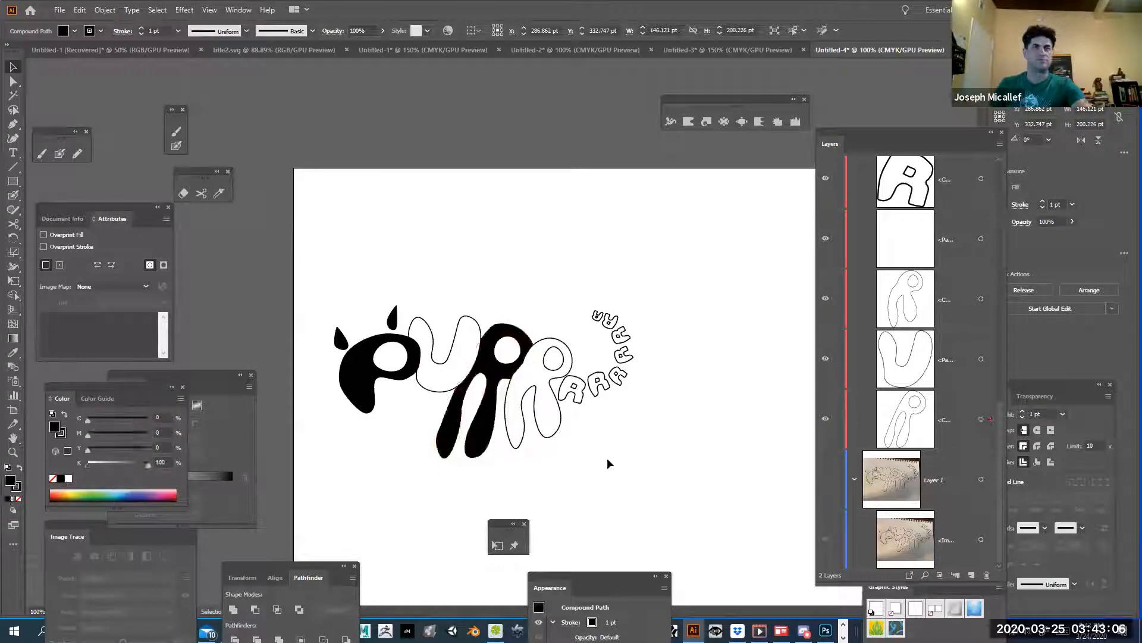
Fill every other small tail R black: the first, third, fifth and seventh, counting from the body.
click(577, 400)
click(54, 467)
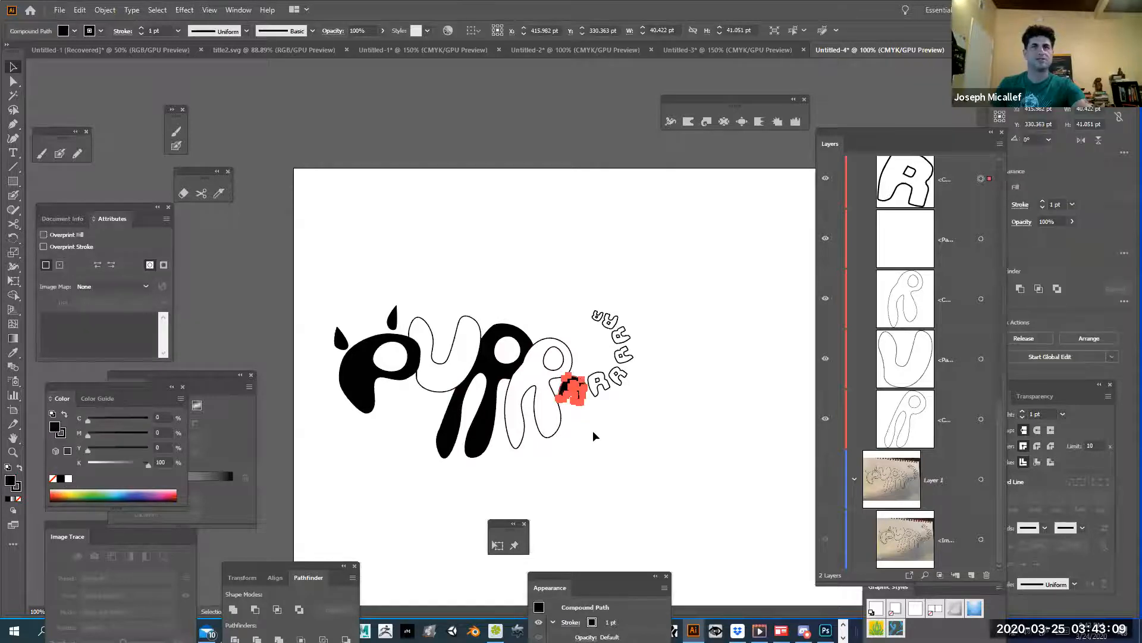
click(619, 380)
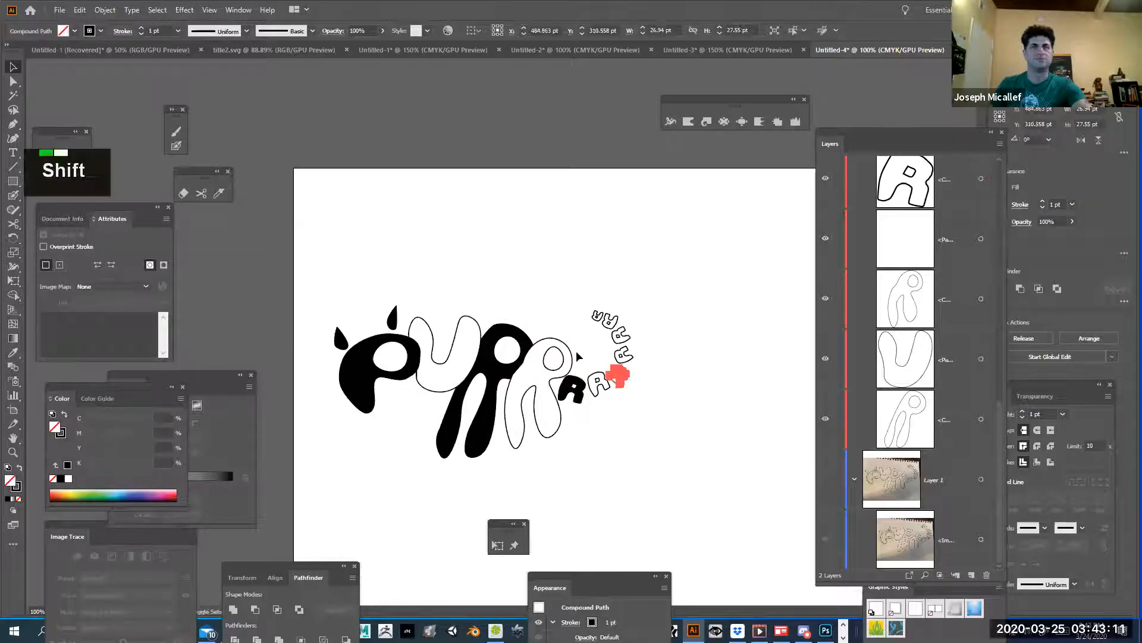
shift+click(630, 338)
shift+click(598, 316)
click(61, 480)
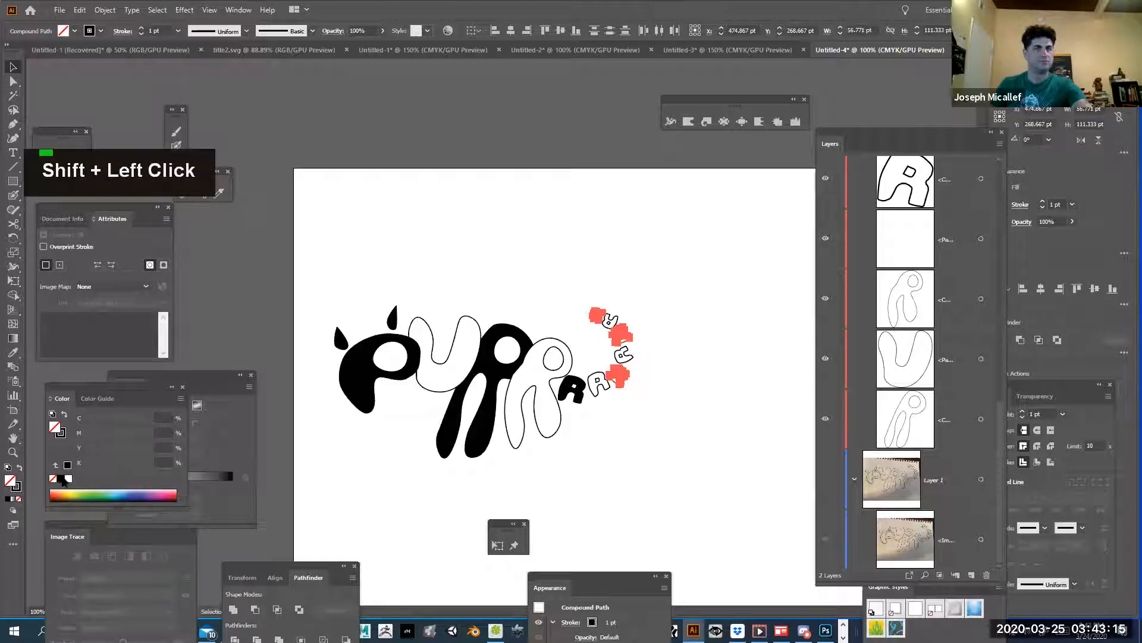
click(301, 523)
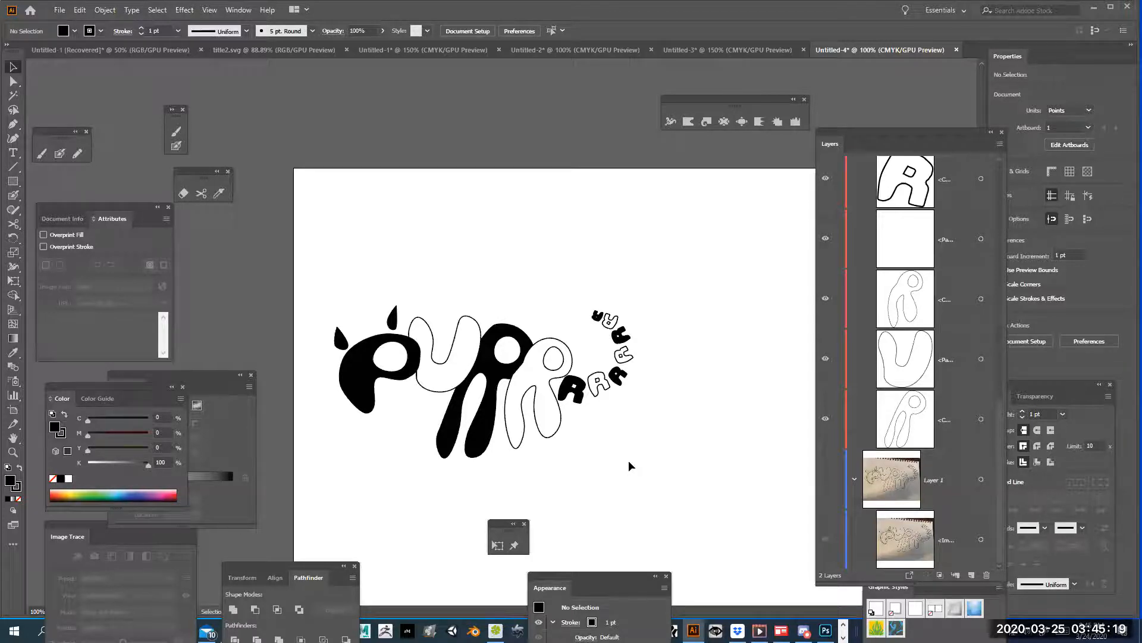
Show Layer 1 again and delete the sketch photo from it.
click(824, 479)
click(823, 480)
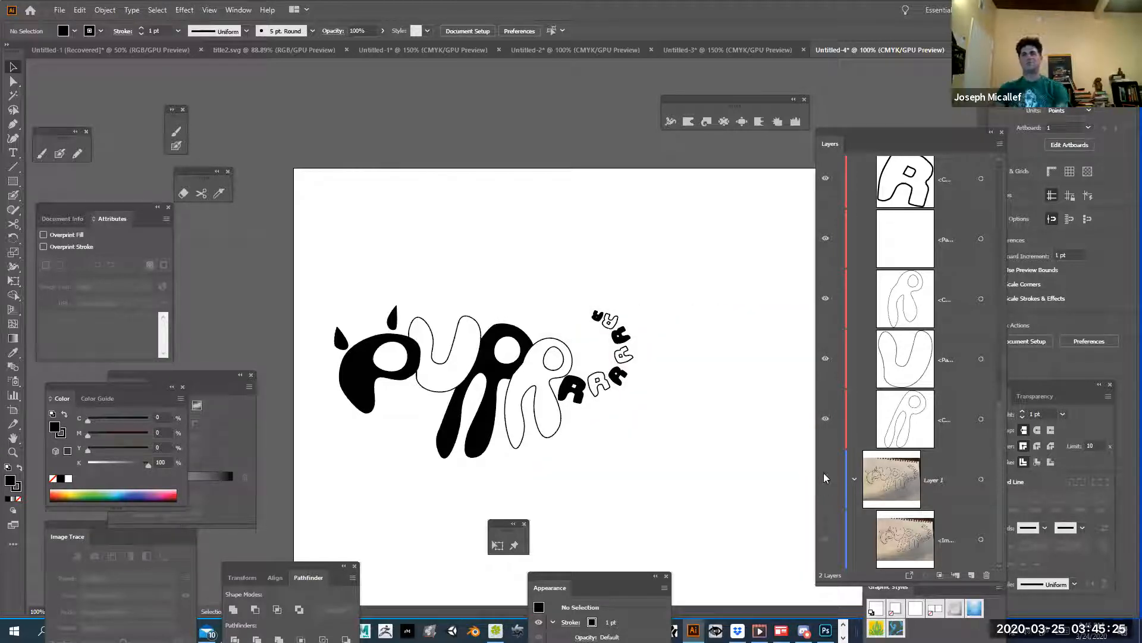
click(824, 483)
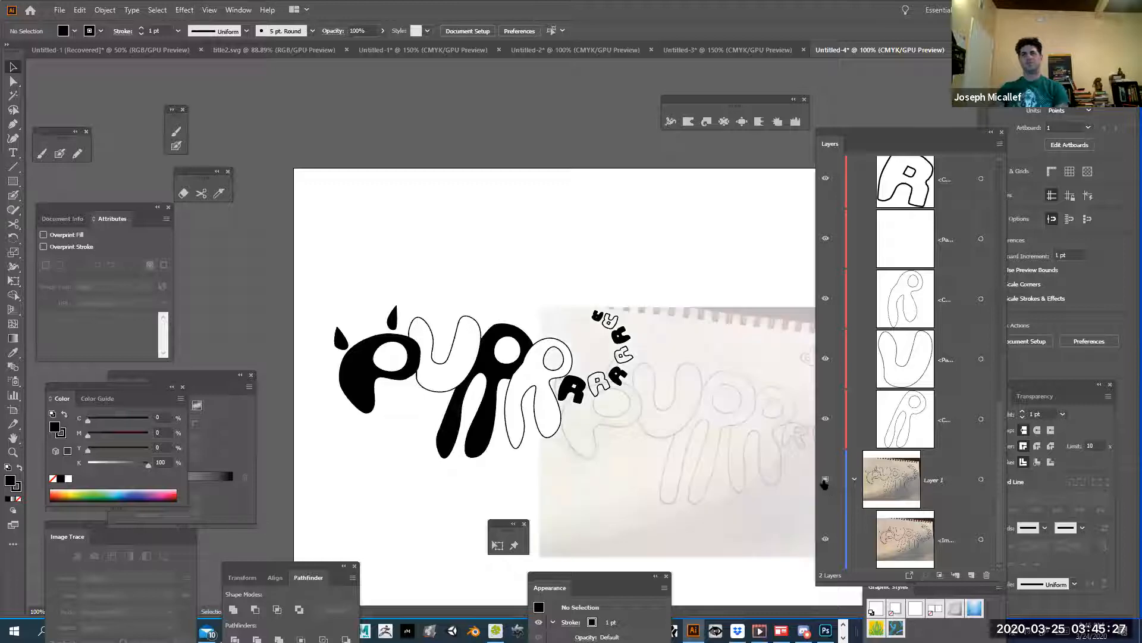
click(741, 451)
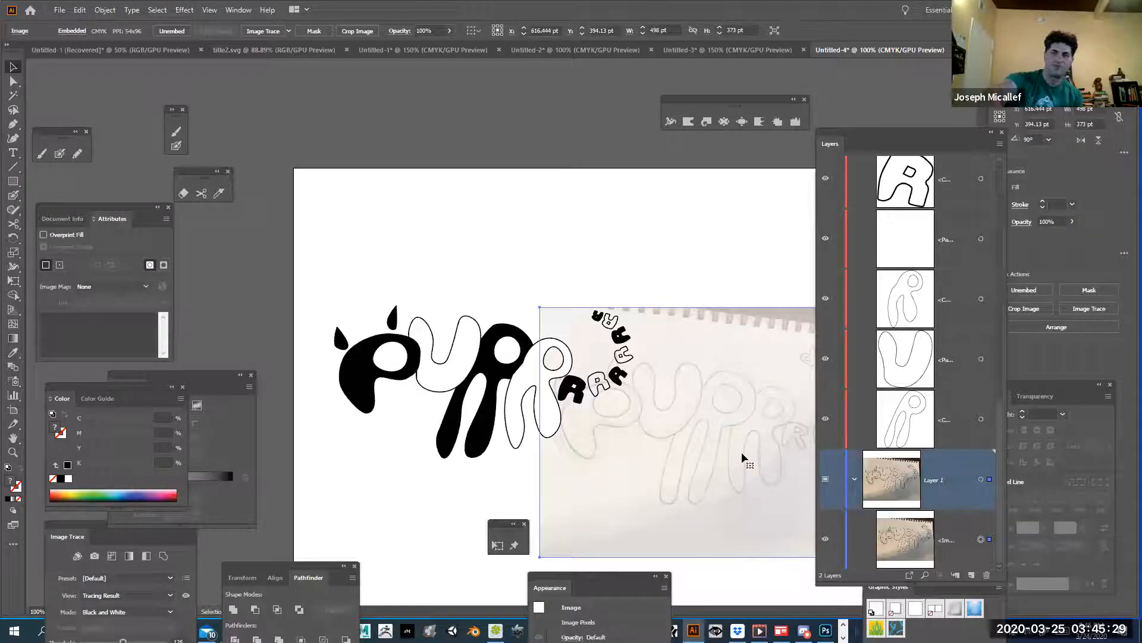
key(BackSpace)
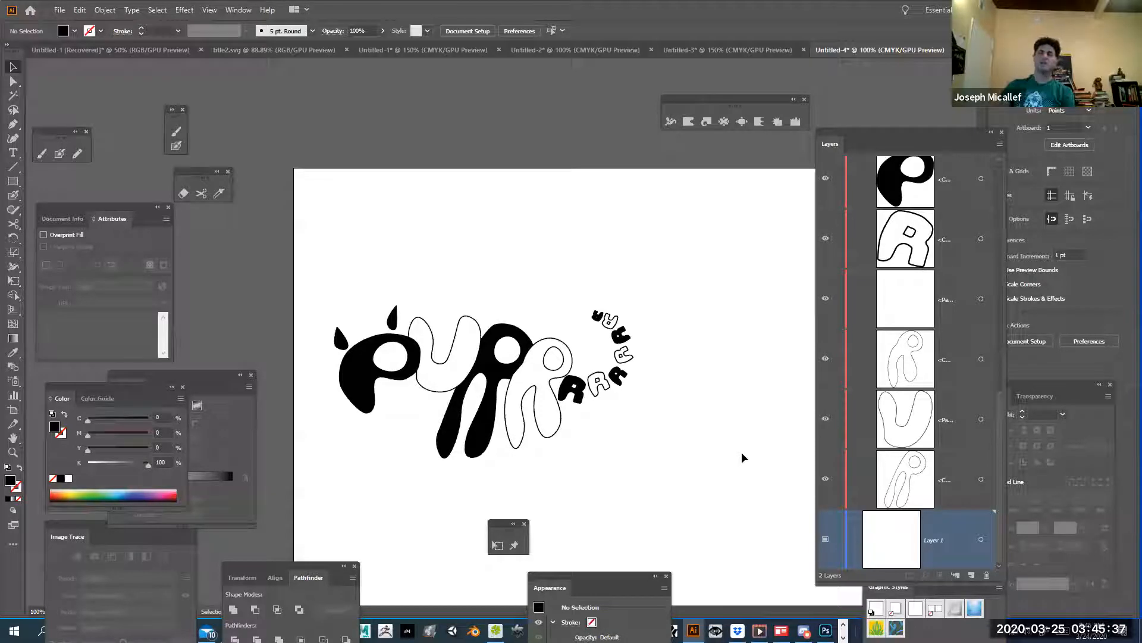
Collapse Layer 2 and add a new layer between it and Layer 1, leaving the new layer locked and Layer 2 unlocked.
scroll(1002, 375, up, 3)
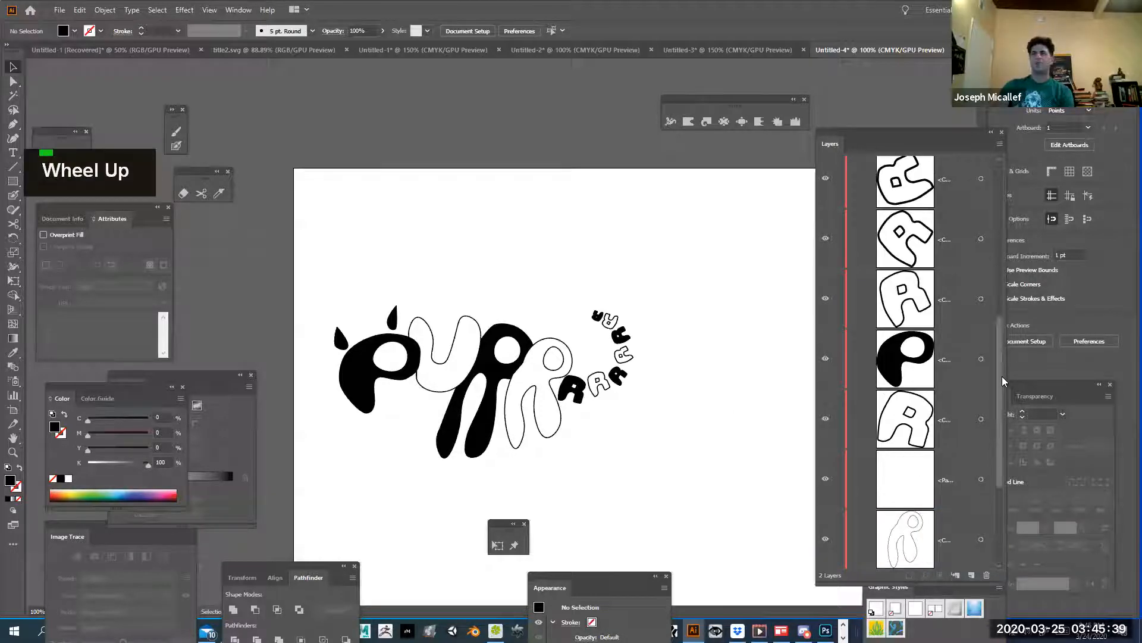
scroll(1002, 376, up, 3)
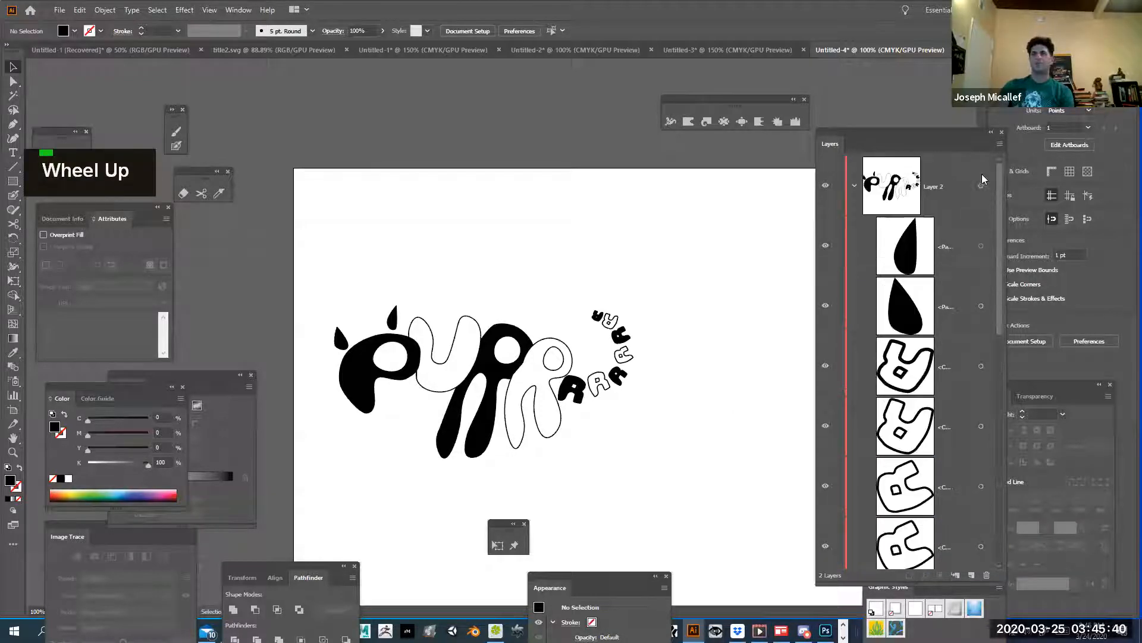
click(853, 185)
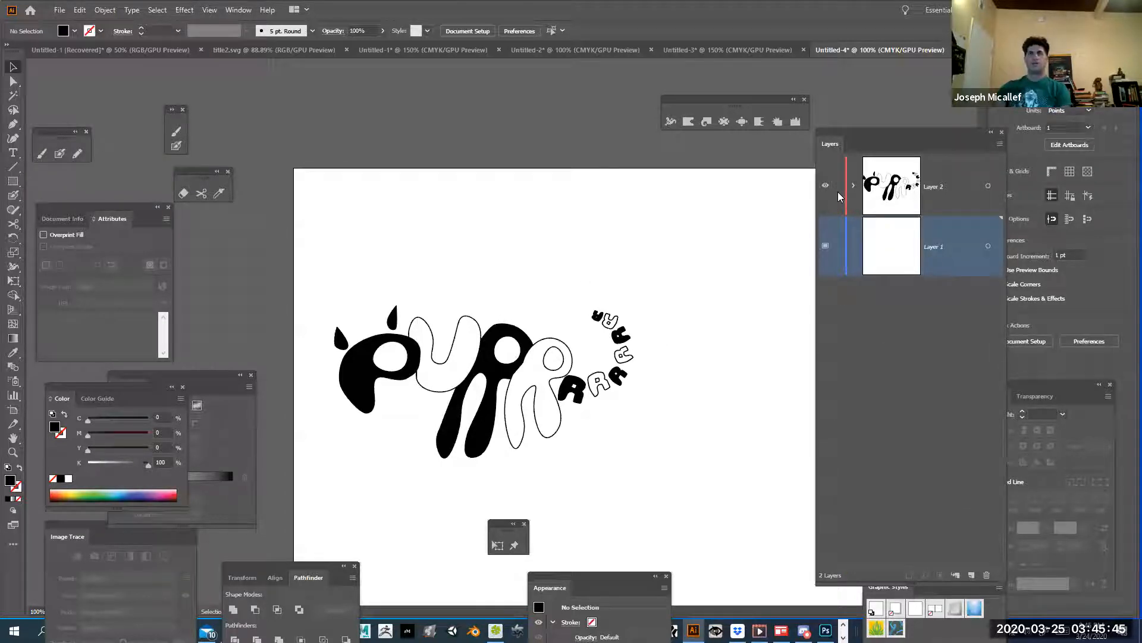
click(837, 185)
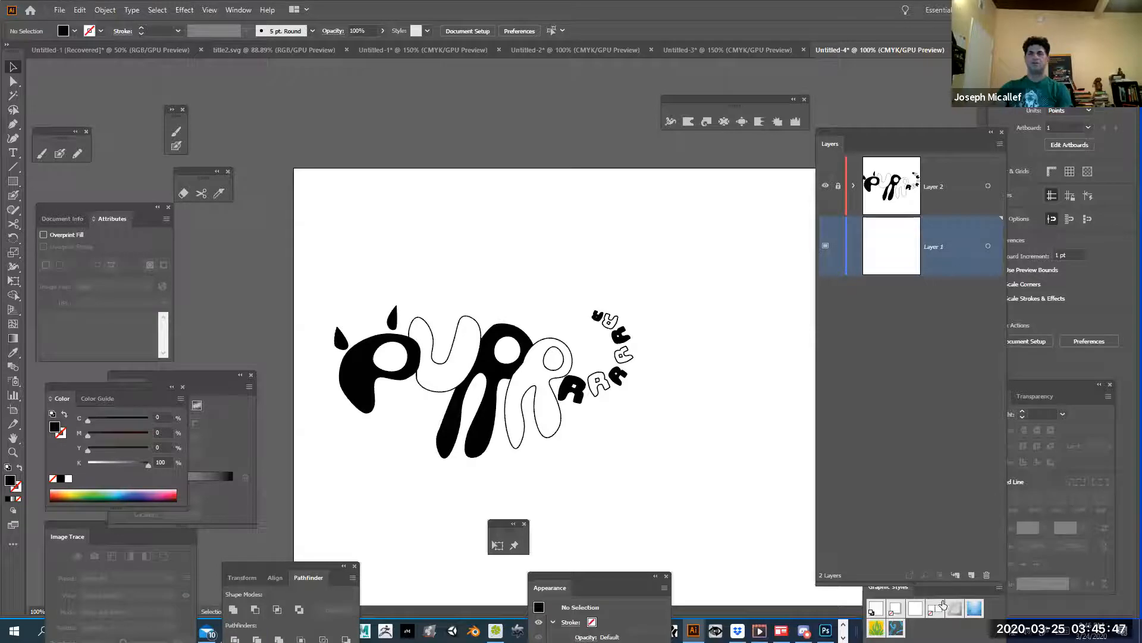
click(972, 574)
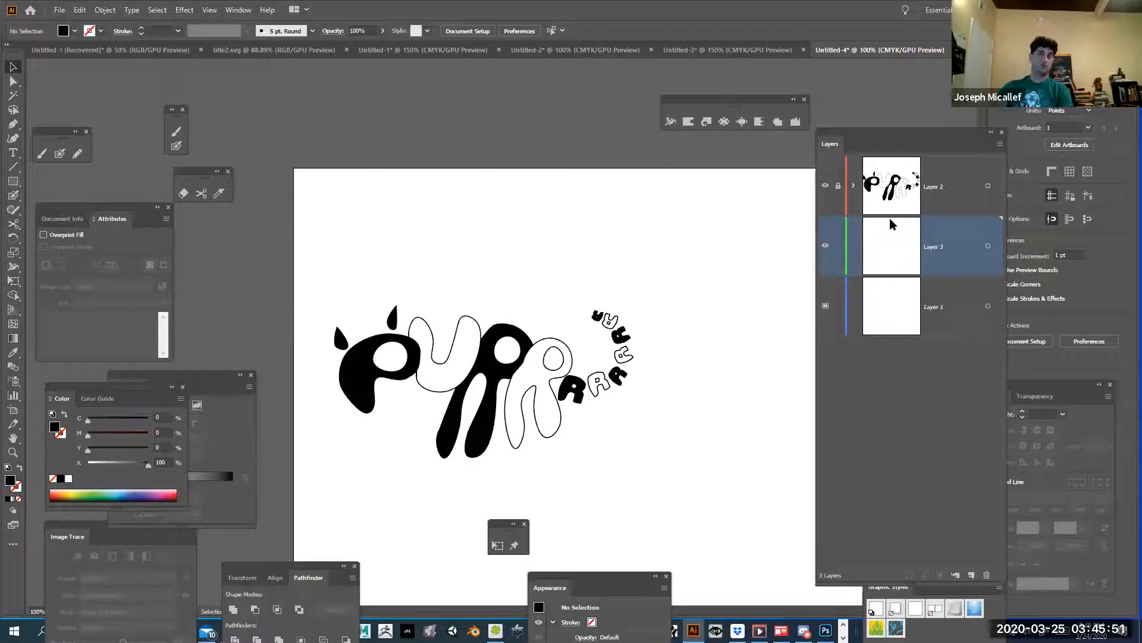
click(838, 186)
click(839, 247)
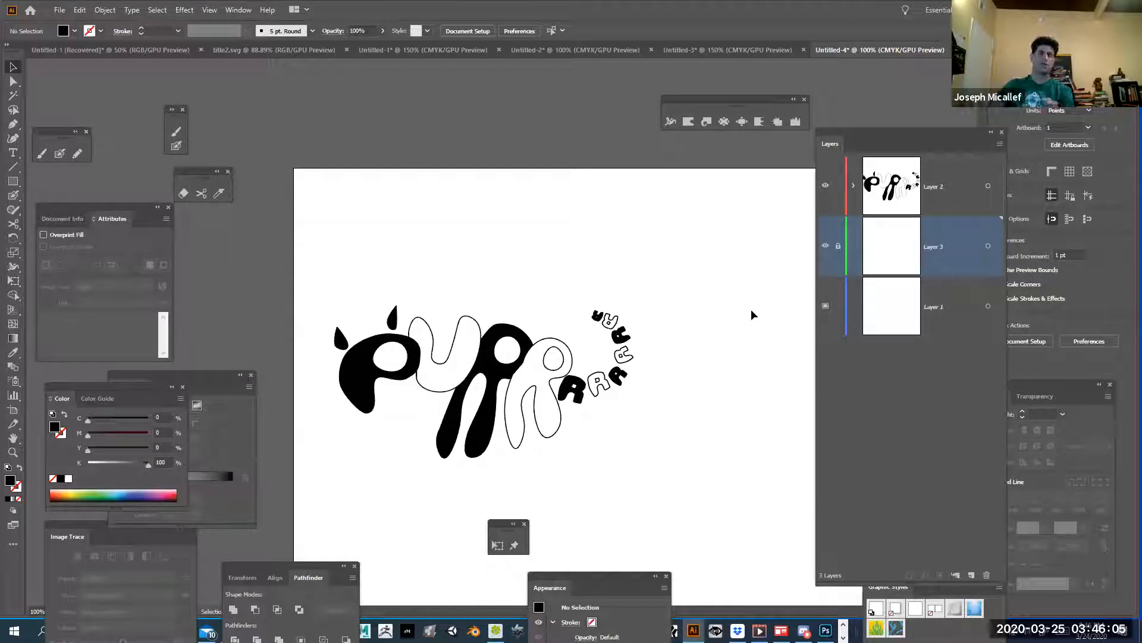
Select all of Layer 2's lettering and move it up and slightly right on the artboard.
click(989, 187)
drag(456, 412, 478, 340)
click(607, 401)
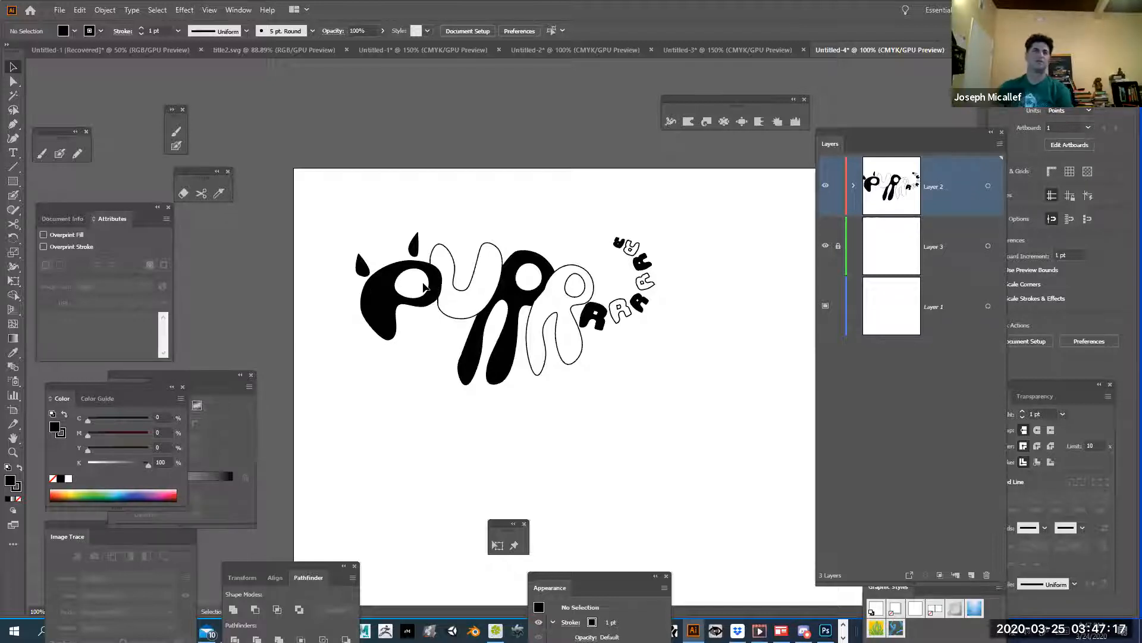
Delete the anchor point on the outer left edge of the P's outline, and deselect the letter.
click(384, 328)
click(13, 181)
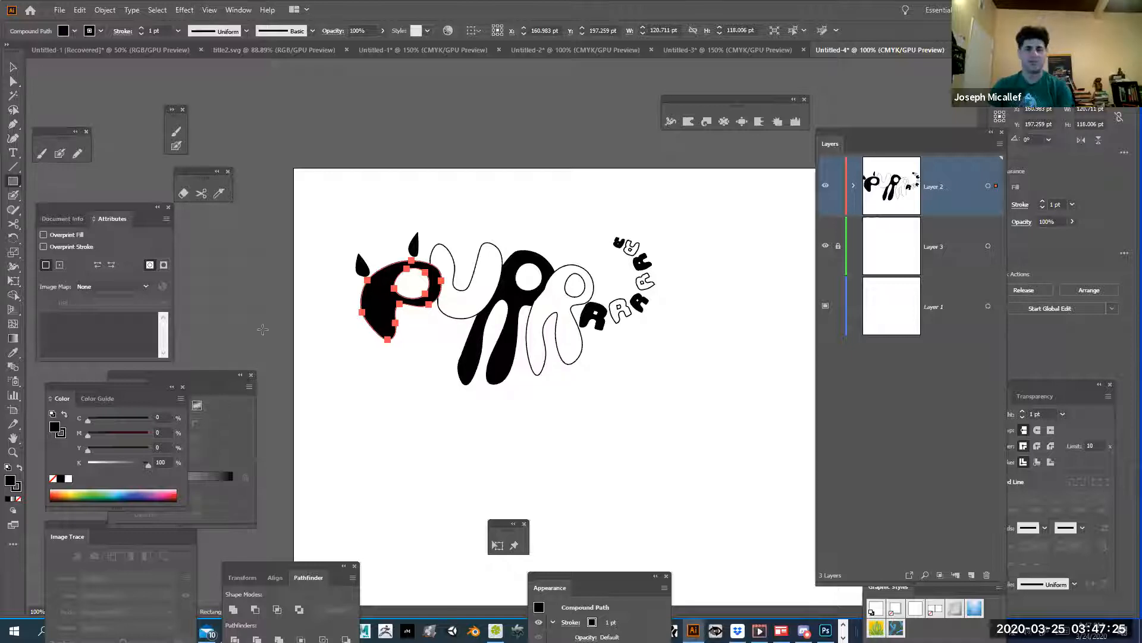
key(p)
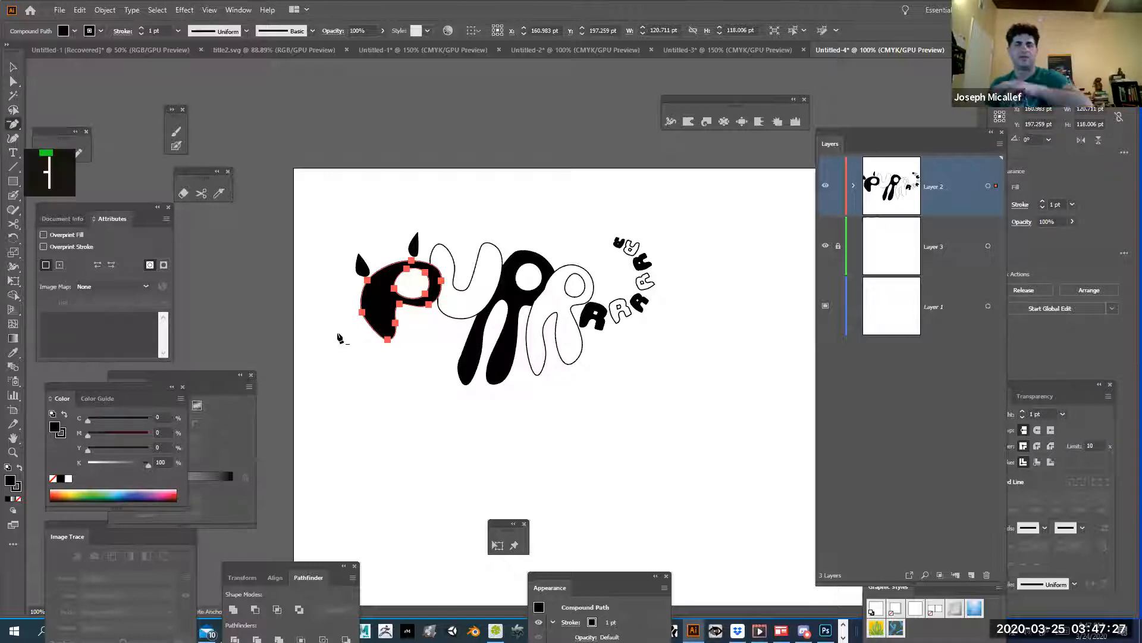
click(363, 314)
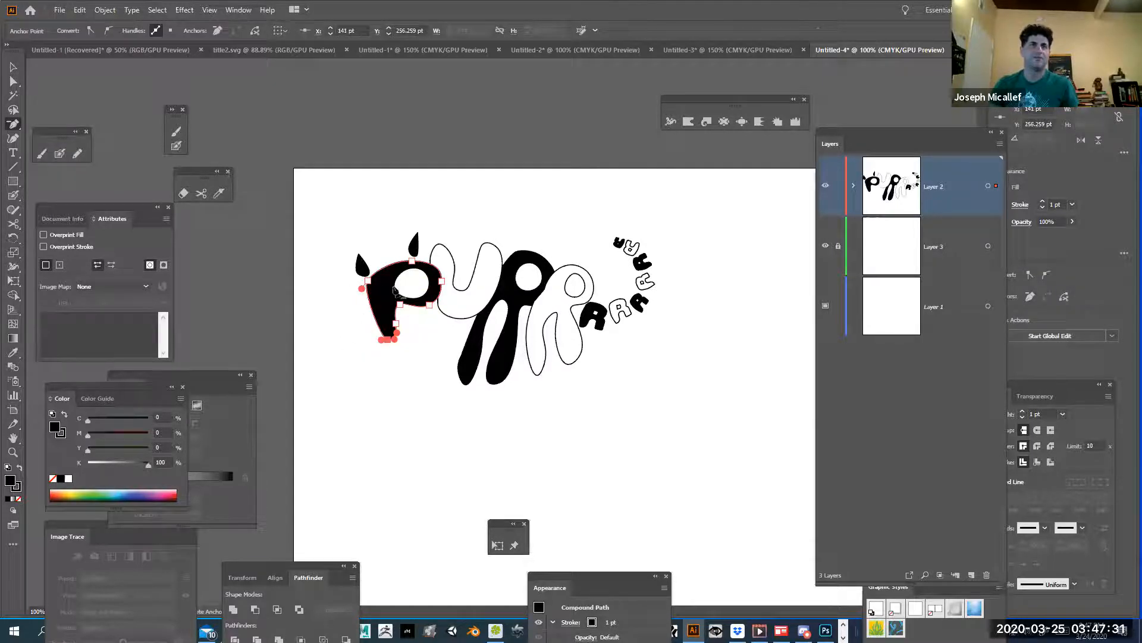
click(14, 82)
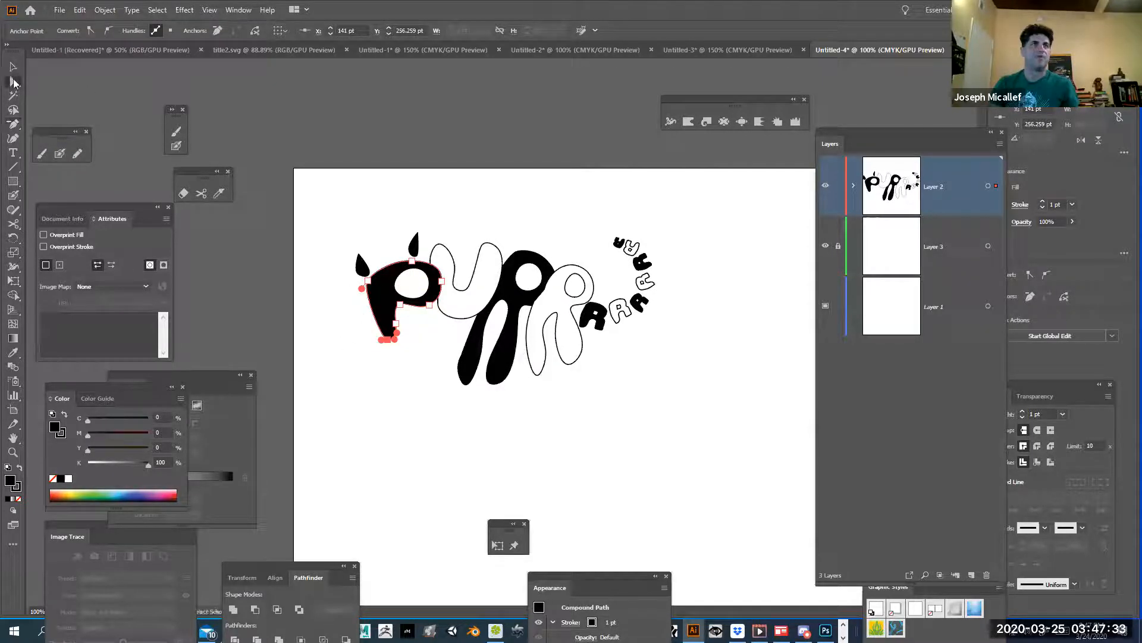
click(419, 380)
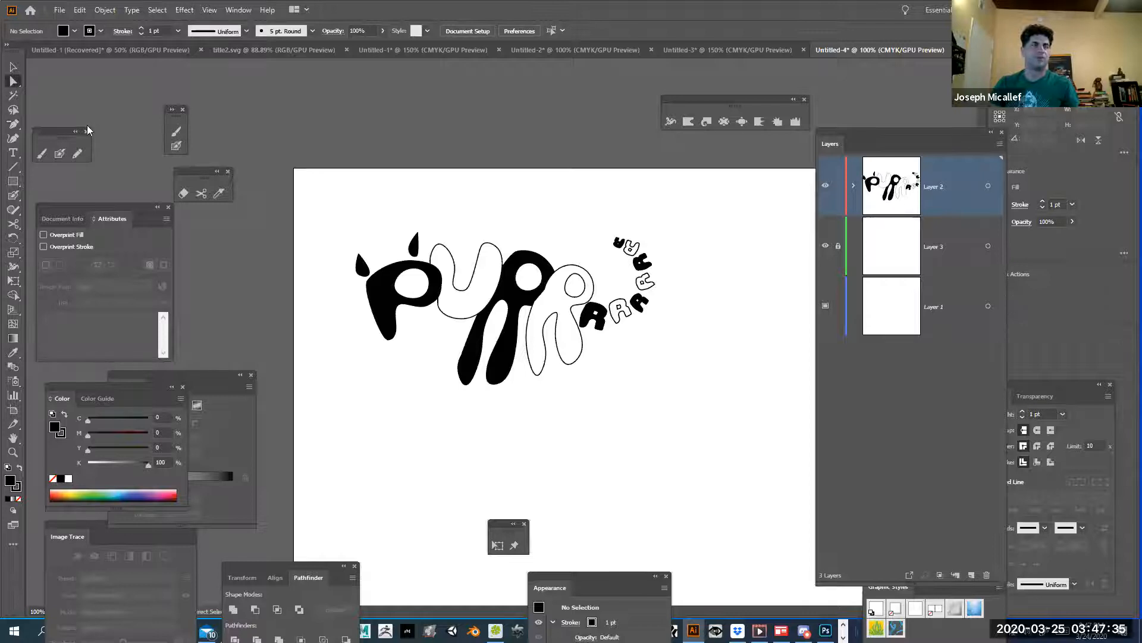
Select the black P to show its anchor points around the foot of its stem.
click(373, 322)
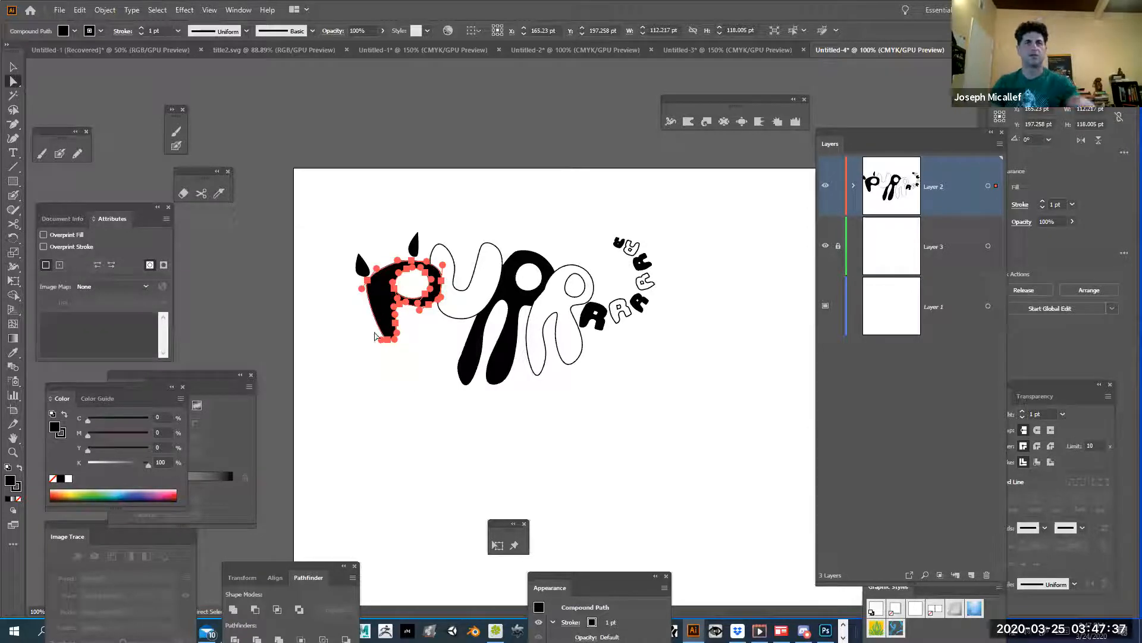
ctrl+click(385, 313)
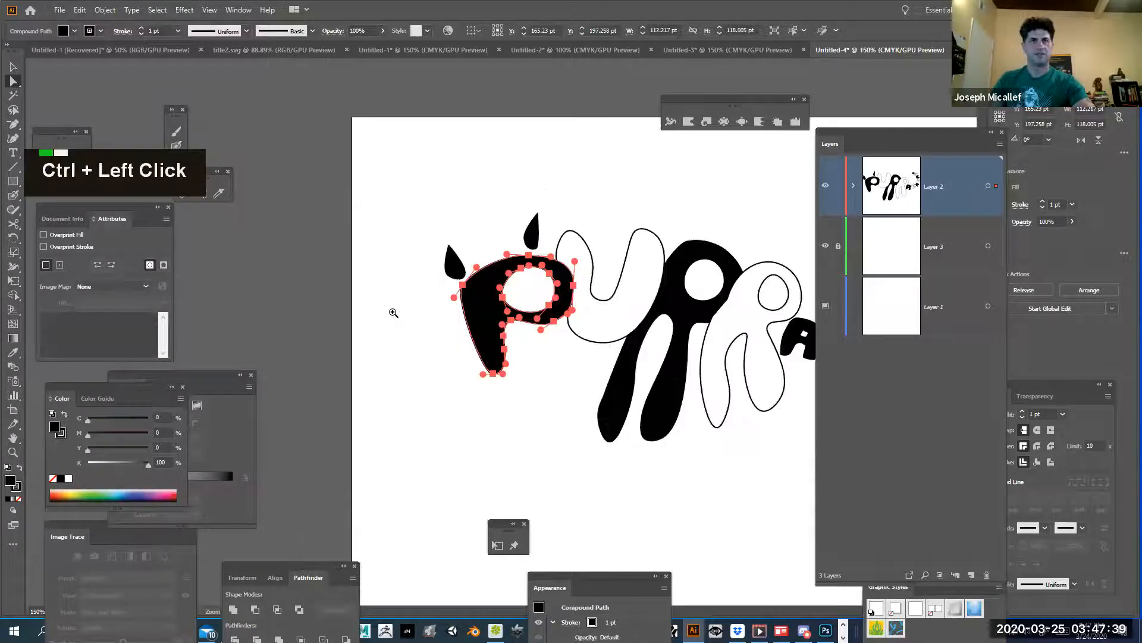
ctrl+click(502, 337)
ctrl+click(502, 337)
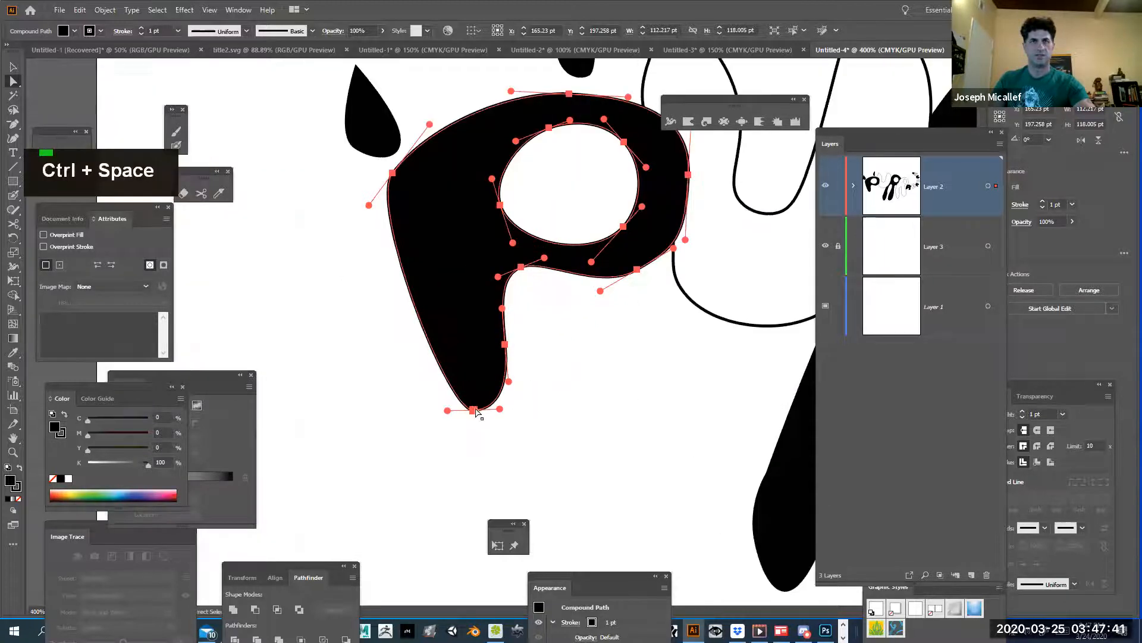
key(alt)
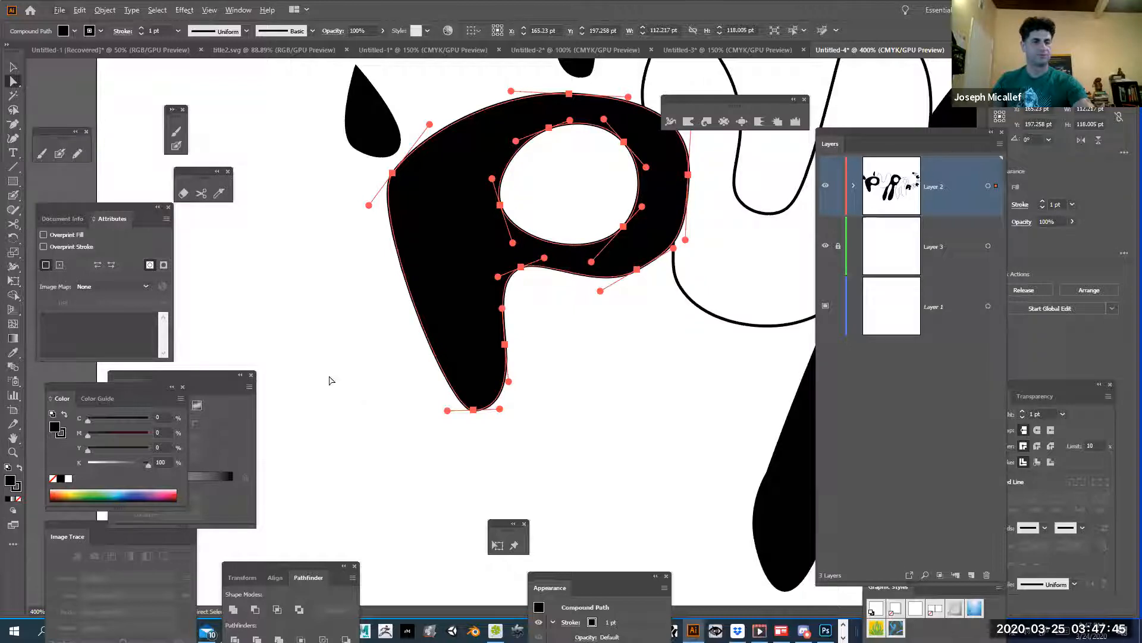
key(shift)
key(alt+c)
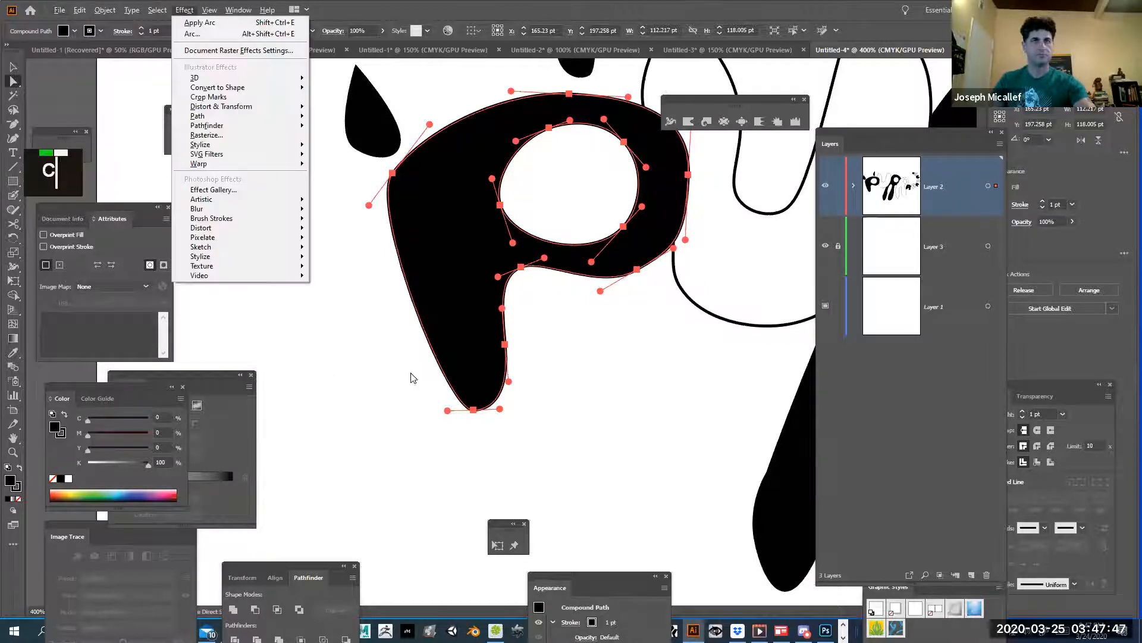
click(383, 339)
click(383, 339)
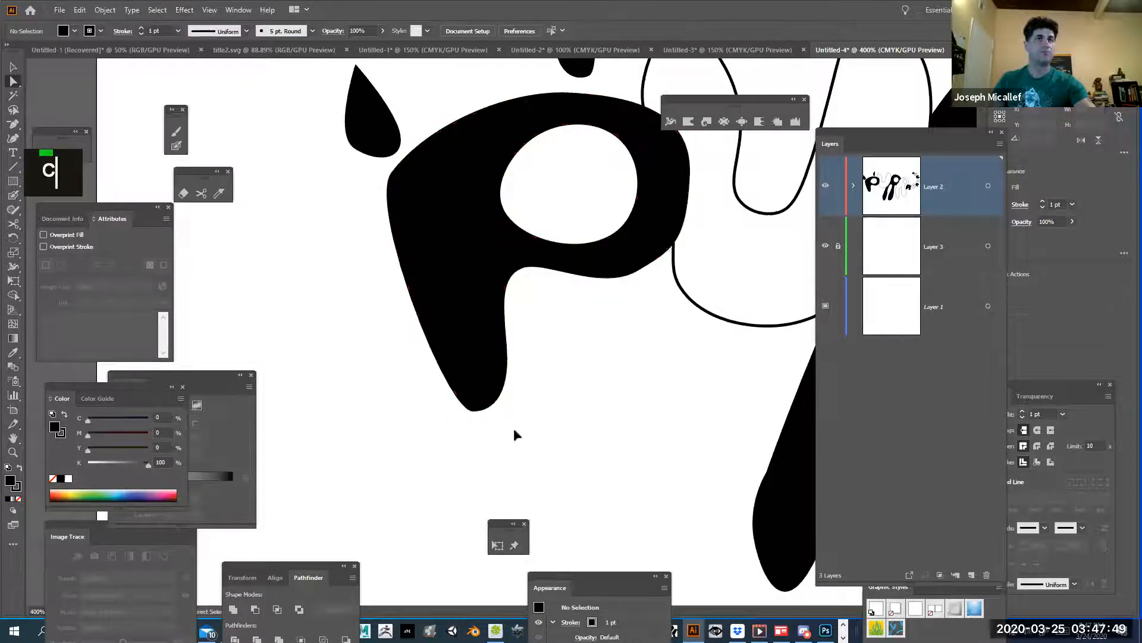
Convert the anchor points at the tip and lower inner edge of the P's stem to sharp corners with the Anchor Point tool.
click(486, 388)
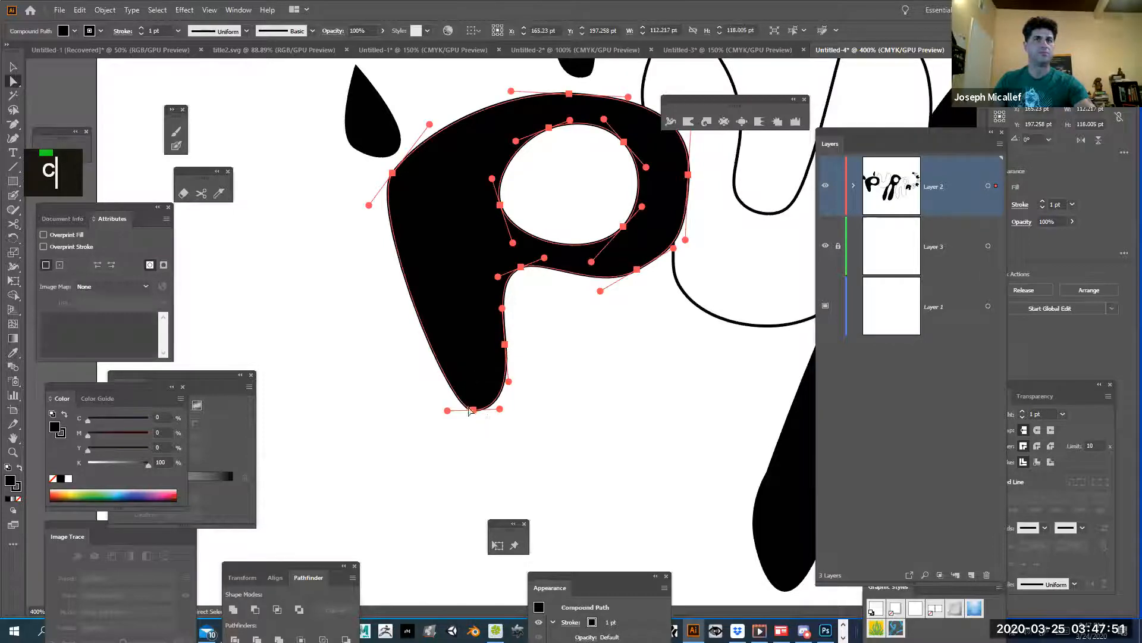
click(13, 128)
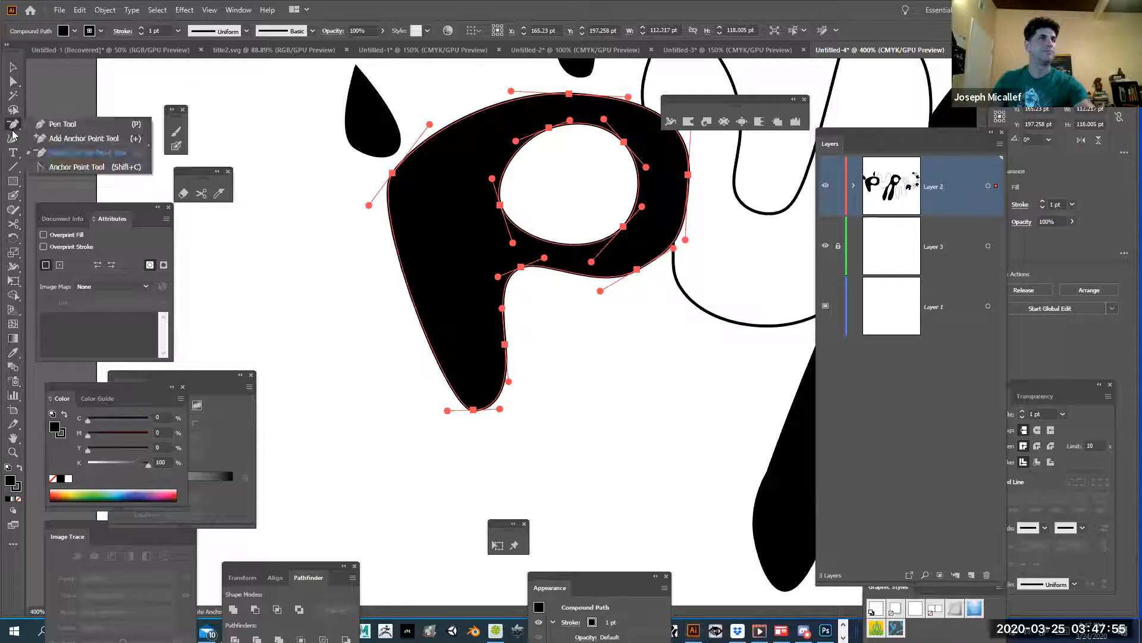
click(62, 166)
click(473, 409)
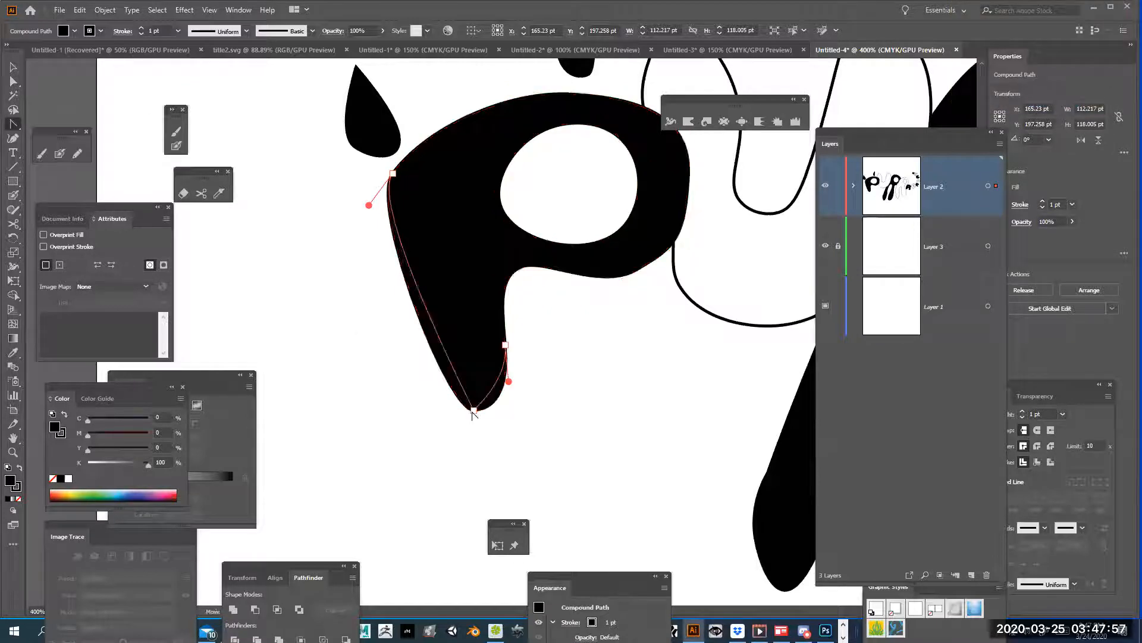
click(505, 345)
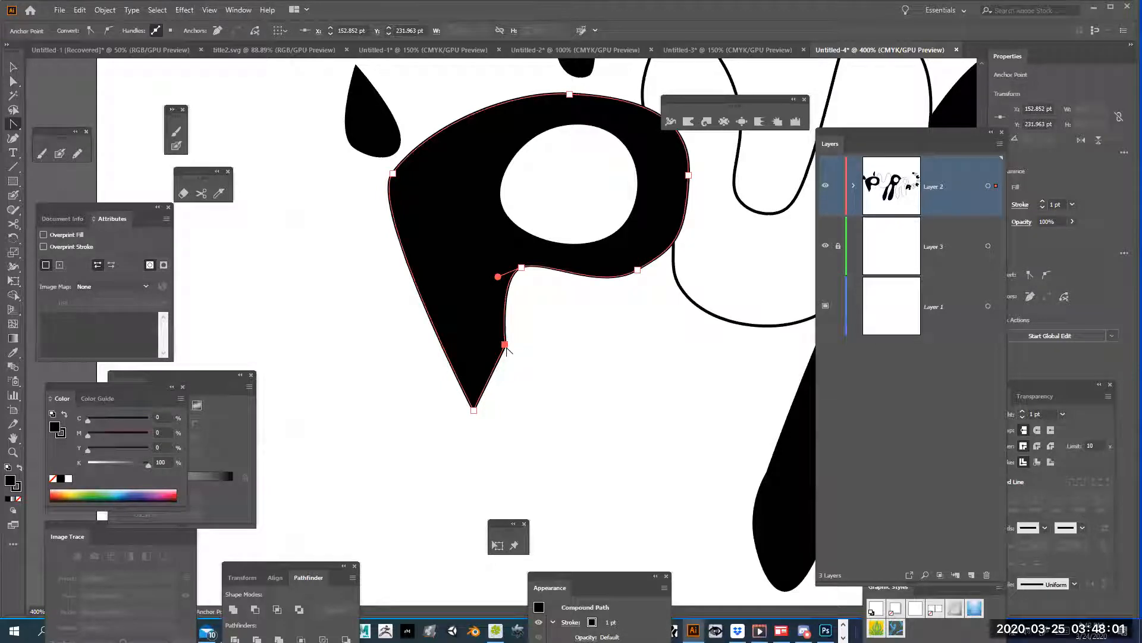
Move the stem's lower inner corner point down and outward to widen the P's foot into a flat slanted end, and deselect it.
key(a)
drag(506, 346, 525, 379)
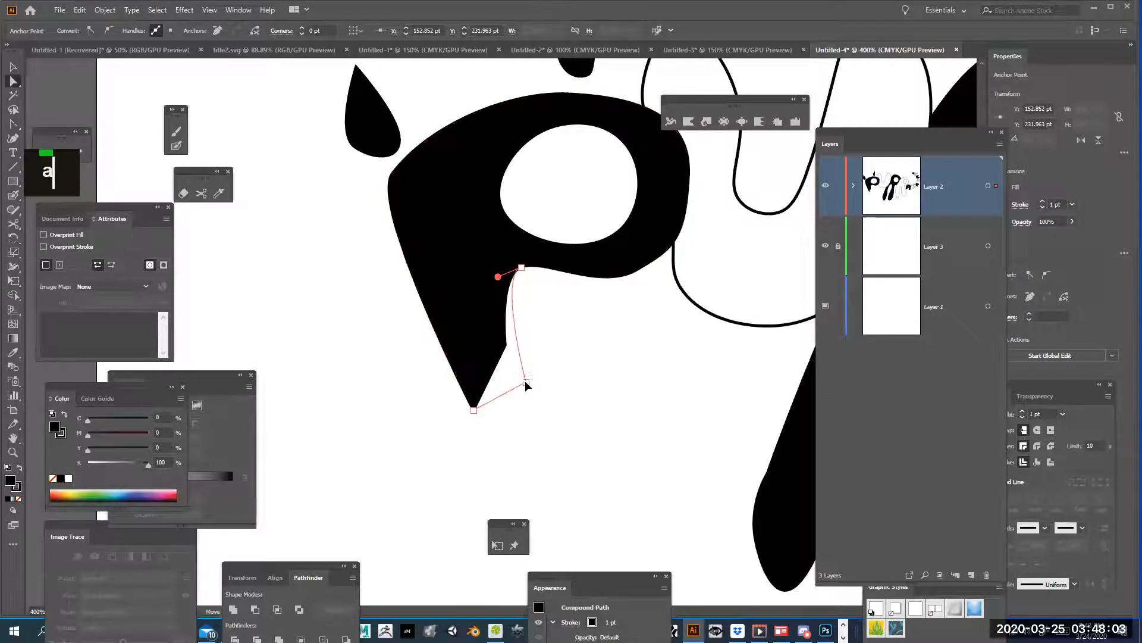
click(565, 454)
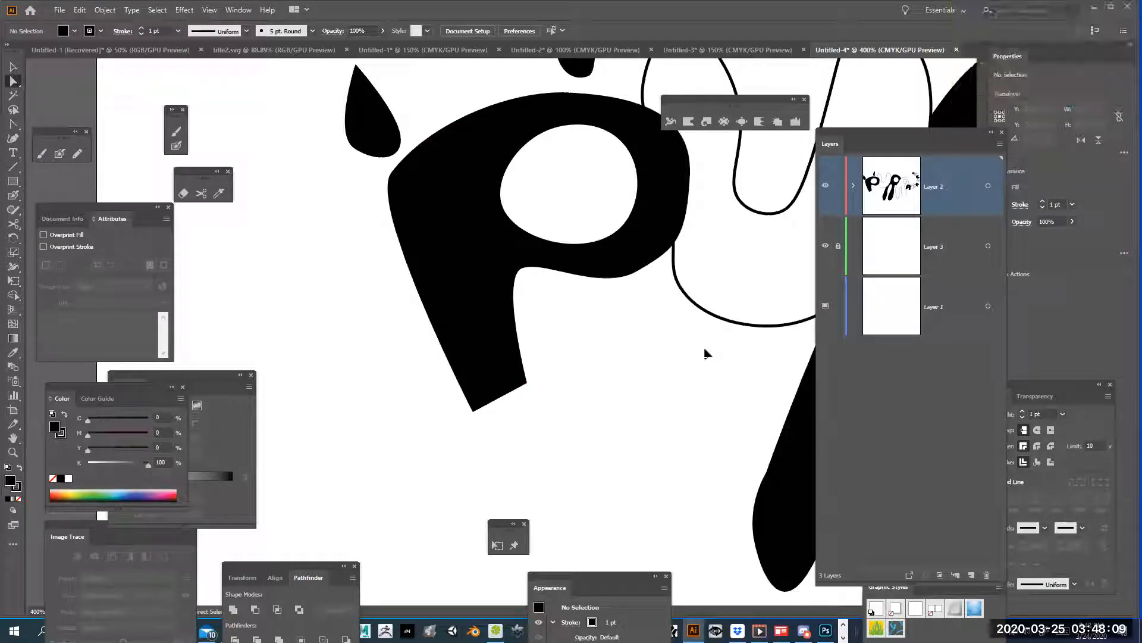
Add the point text "SWOOSH" in the Bungee font above the purr lettering.
key(space)
drag(721, 351, 569, 433)
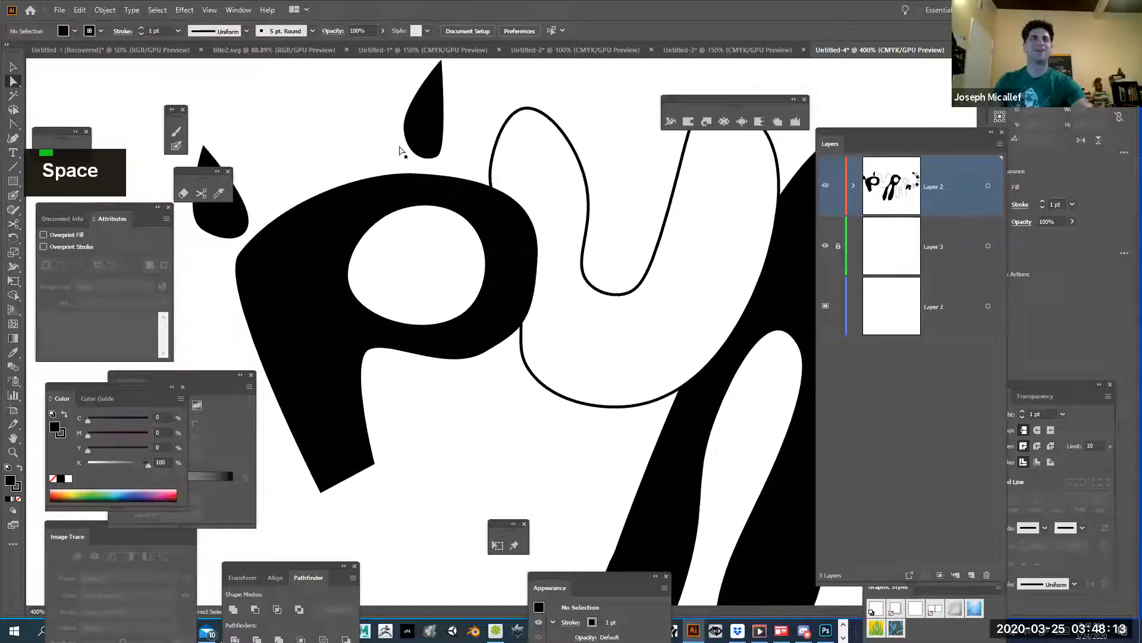
ctrl+alt+super+click(544, 292)
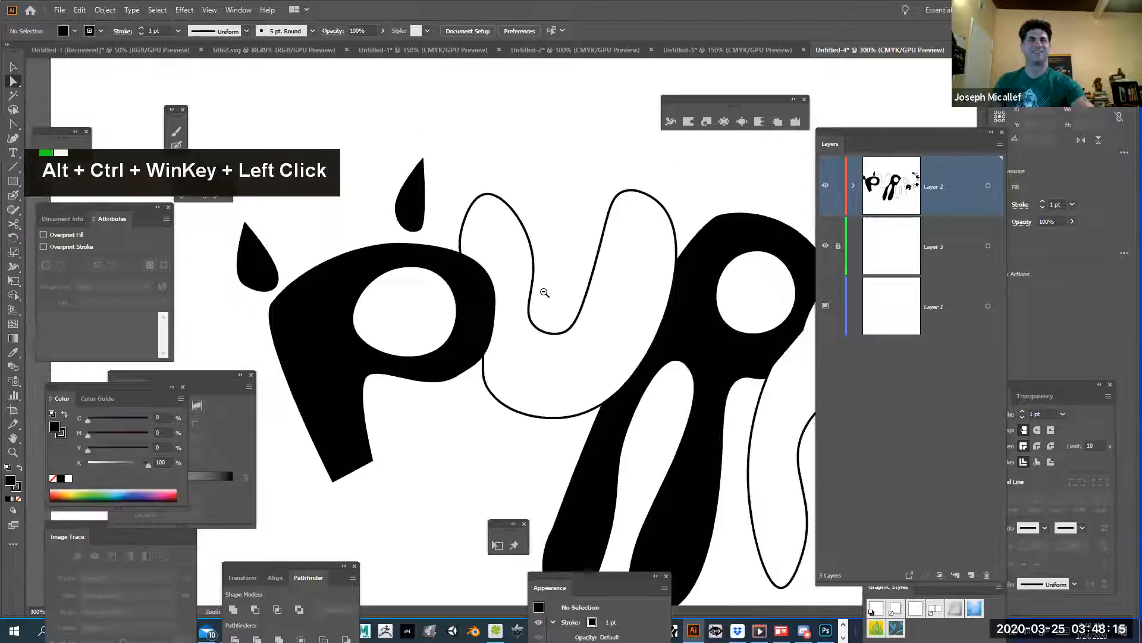
ctrl+alt+super+click(543, 293)
ctrl+alt+super+click(541, 294)
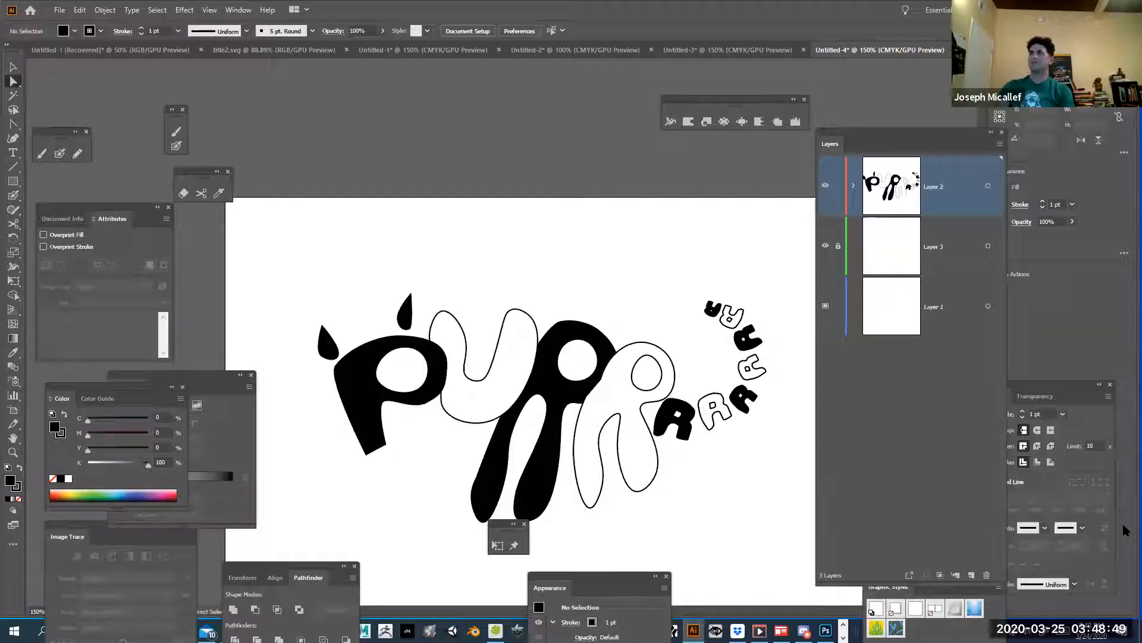
scroll(521, 357, up, 1)
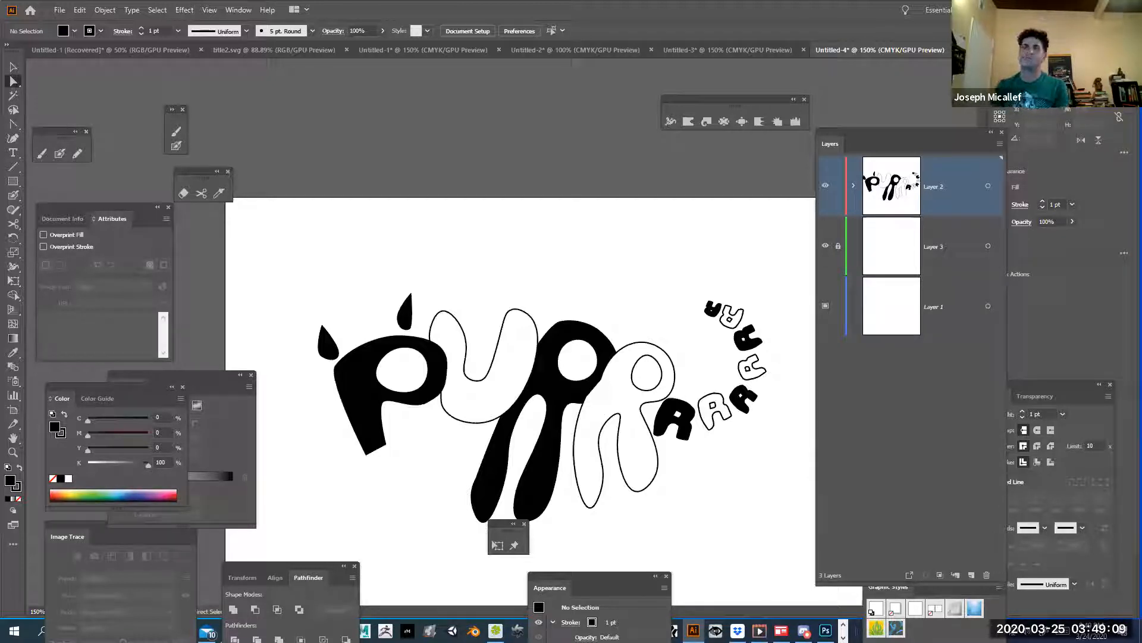
click(13, 153)
click(328, 234)
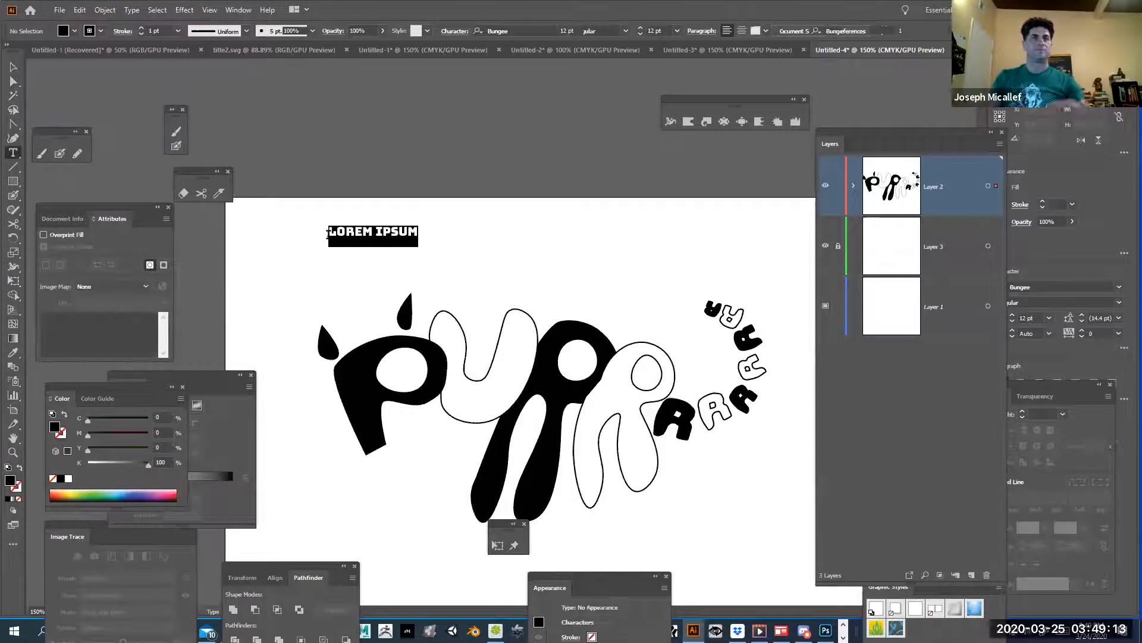
text(SWII)
key(BackSpace)
text(=)
key(BackSpace)
key(BackSpace)
key(BackSpace)
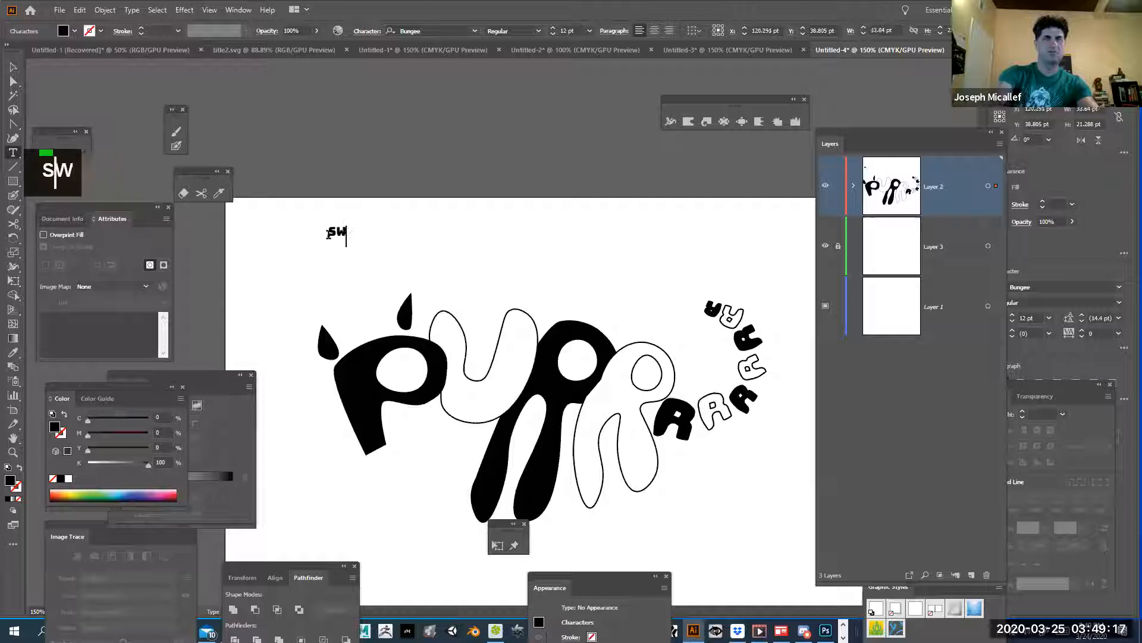
text(WOOSH)
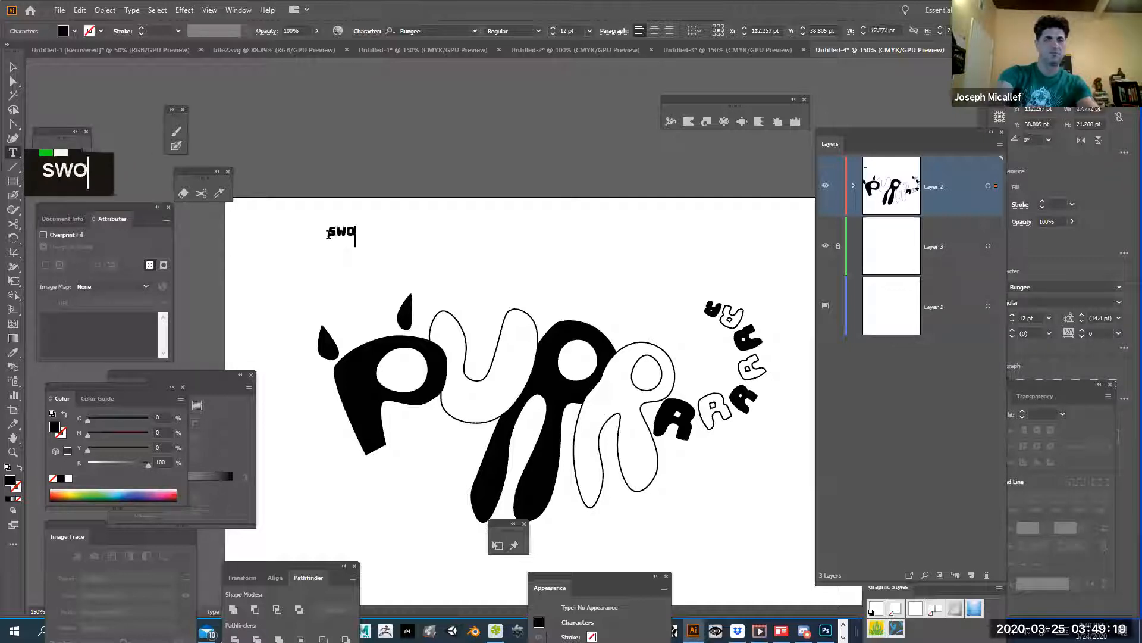
Enlarge the whole word SWOOSH to 36 pt and finish editing the text.
double_click(329, 235)
key(ctrl+shift+period)
key(ctrl+shift+period)
key(ctrl+shift+period)
key(ctrl+shift+period)
key(ctrl+shift+period)
key(ctrl+shift+period)
key(ctrl+shift+period)
key(ctrl+shift+period)
key(ctrl+shift+period)
key(ctrl+shift+period)
key(ctrl+shift+period)
key(ctrl+shift+period)
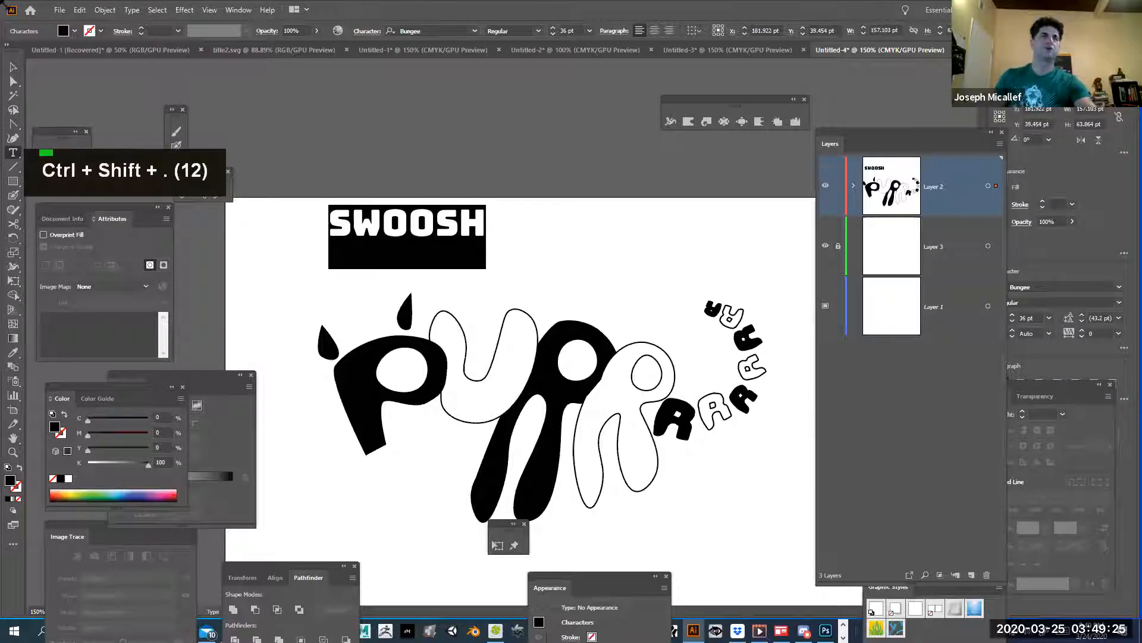
key(Escape)
Move the SWOOSH text to the empty area below the purr lettering.
key(space)
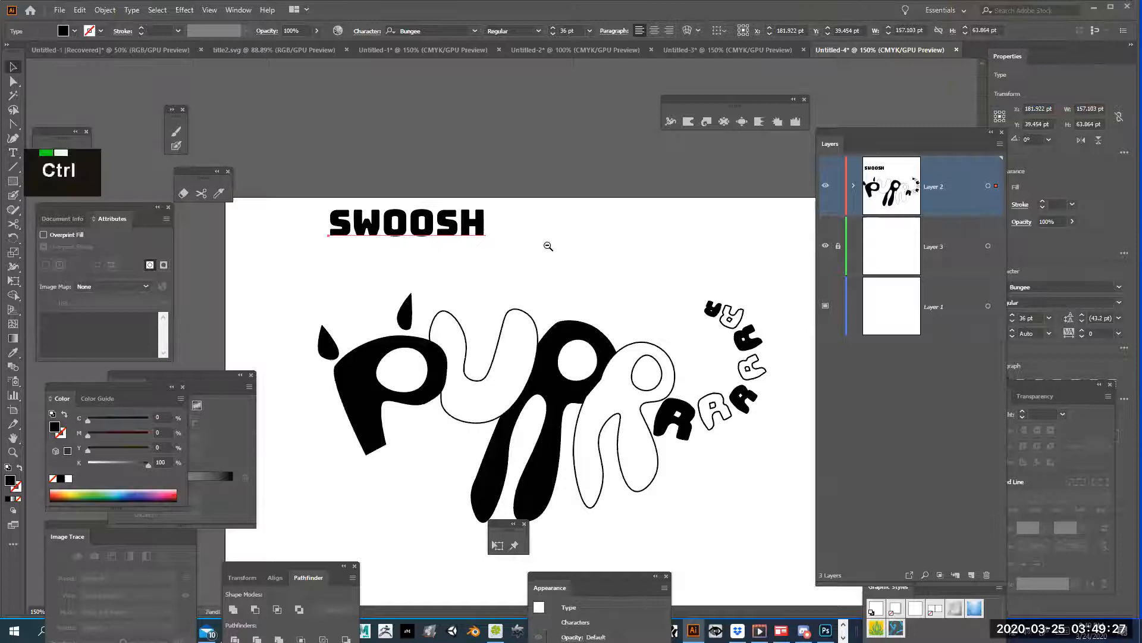
ctrl+alt+super+click(548, 245)
drag(520, 350, 542, 489)
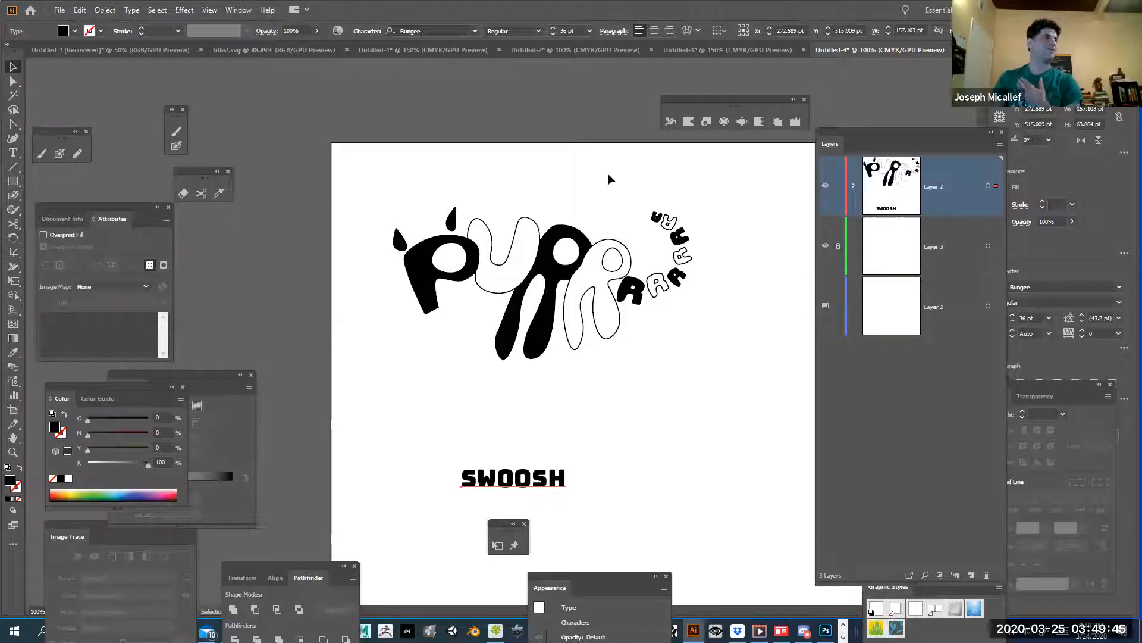
Try the Gautreaux Light font on the SWOOSH text and undo the change.
click(133, 10)
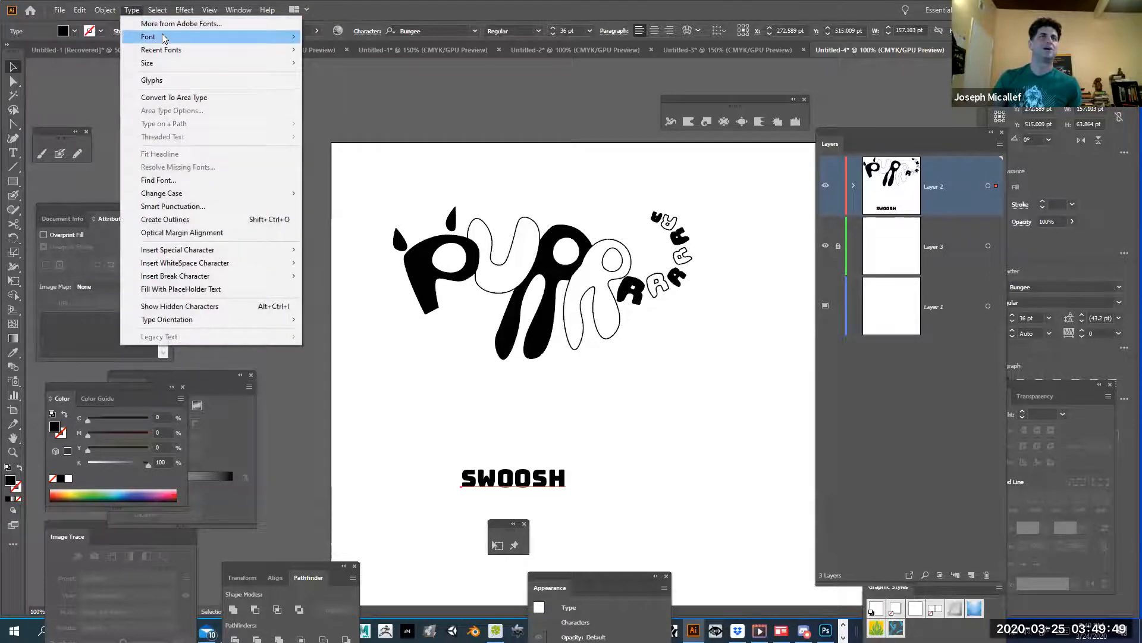
mouse_move(163, 39)
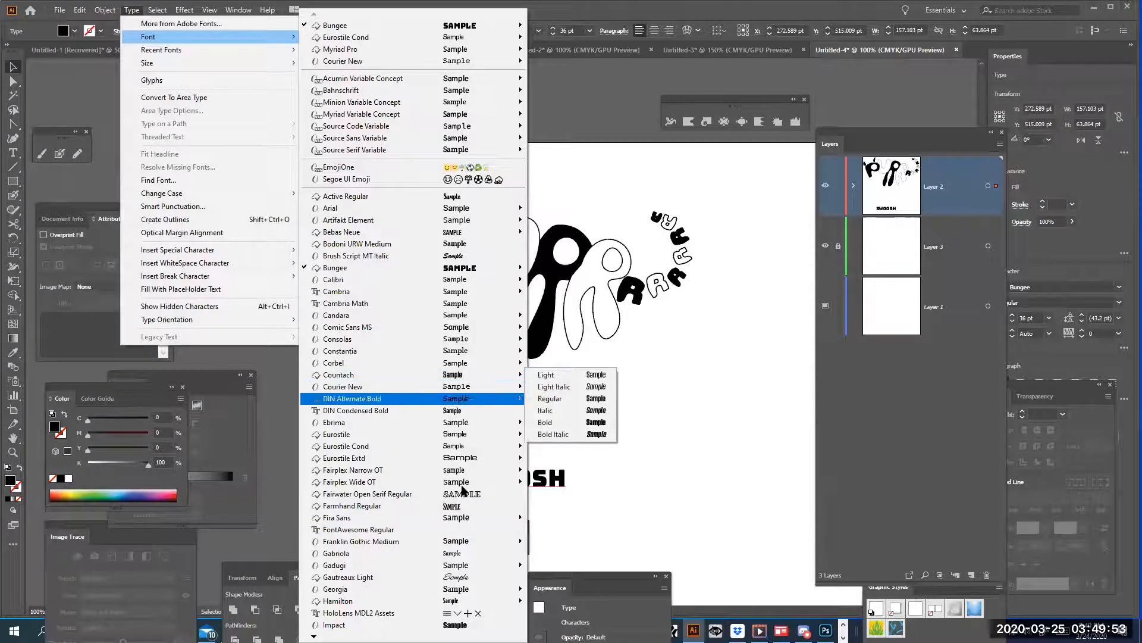
click(450, 577)
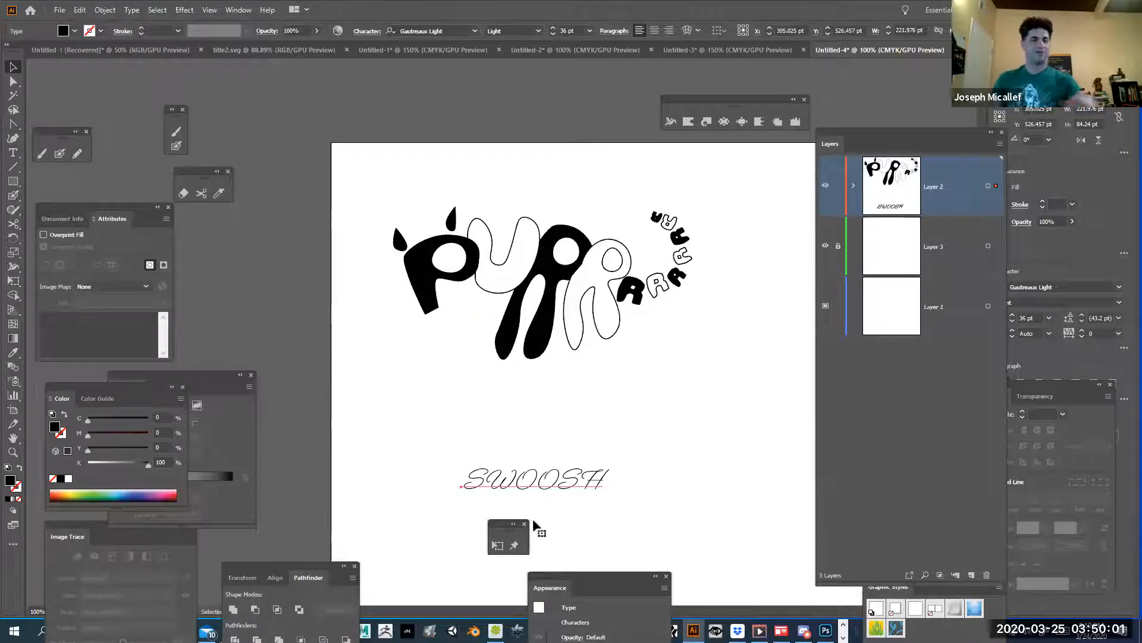
key(ctrl+z)
Duplicate the SWOOSH text directly above the original and set the copy's font to Gautreaux Light.
drag(539, 487, 541, 439)
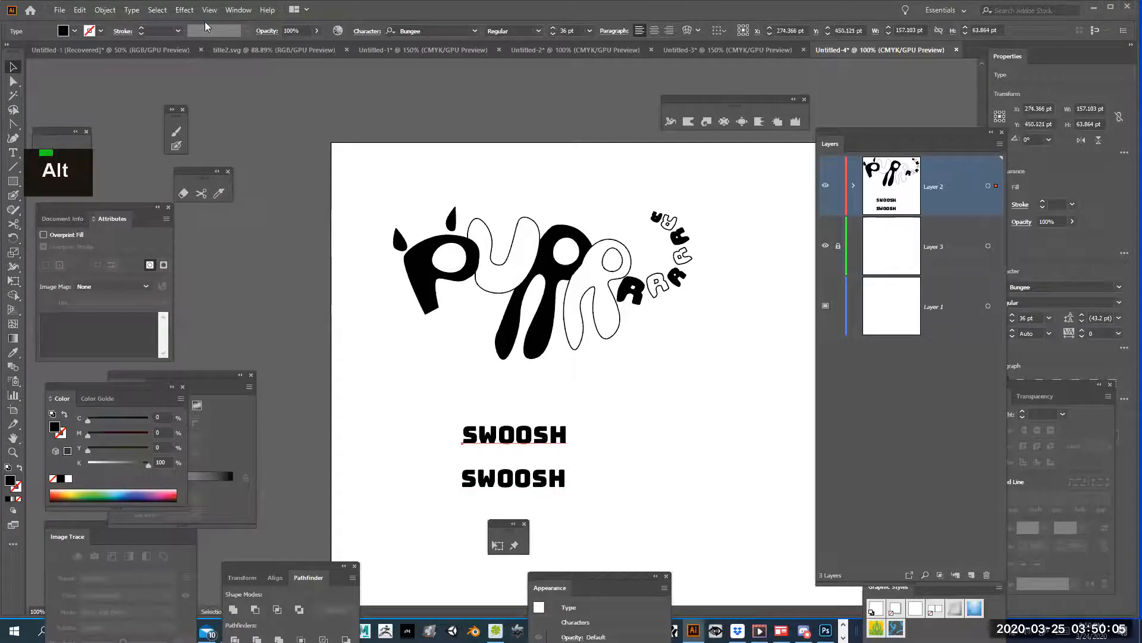
click(157, 12)
mouse_move(132, 10)
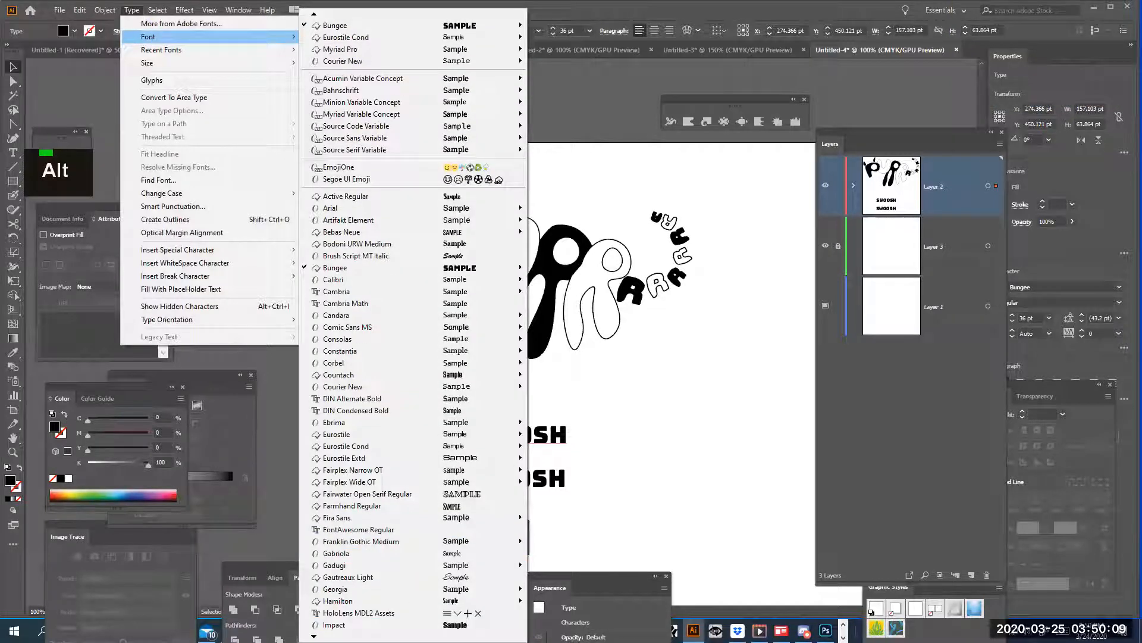
mouse_move(400, 636)
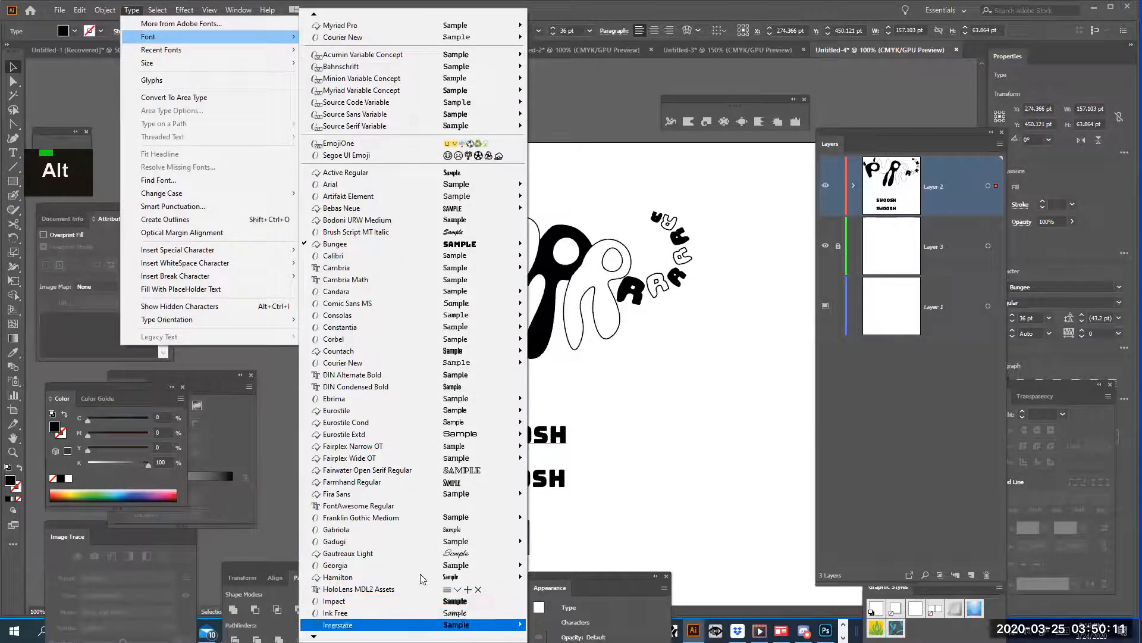
click(420, 558)
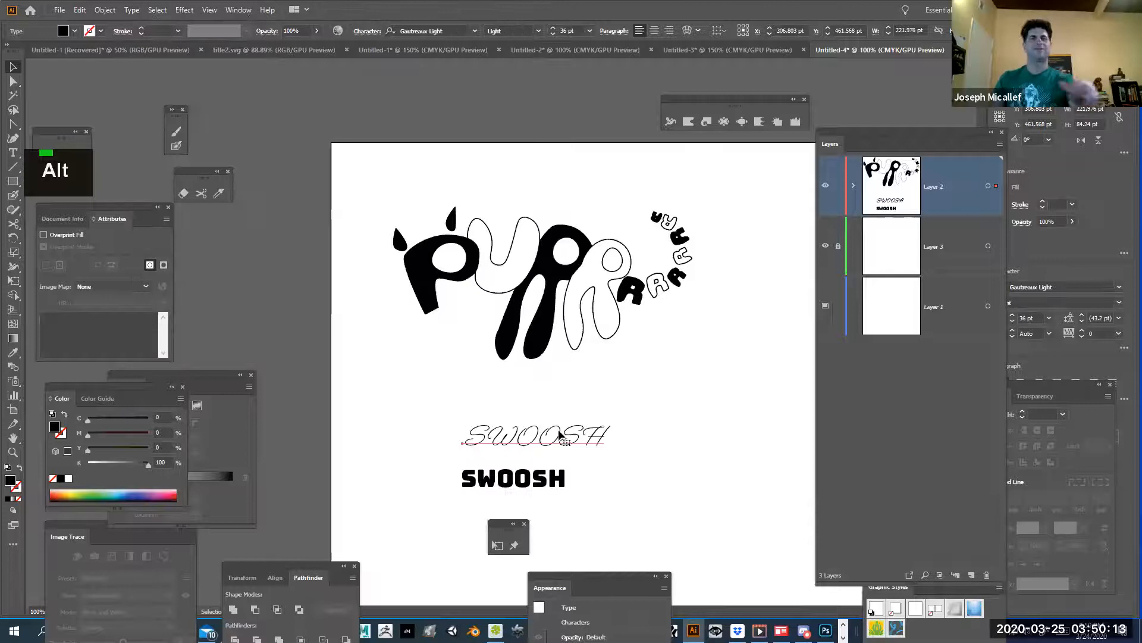
Replace the capitals after the S in the script copy with lowercase letters so it reads "Swoosh".
click(538, 486)
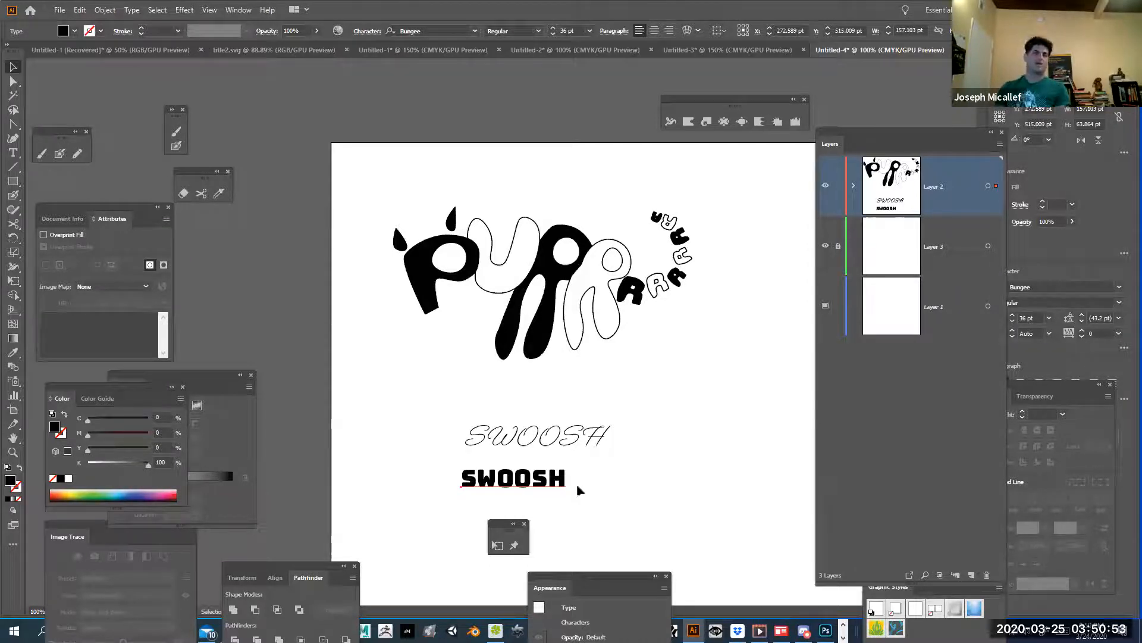
click(552, 445)
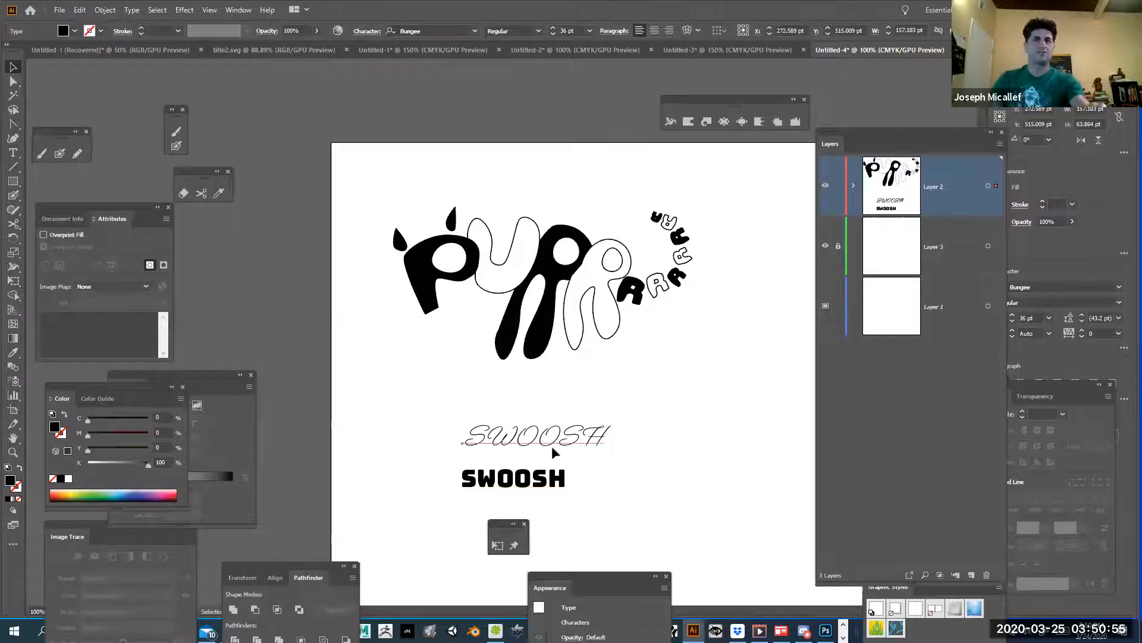
ctrl+click(552, 444)
double_click(463, 331)
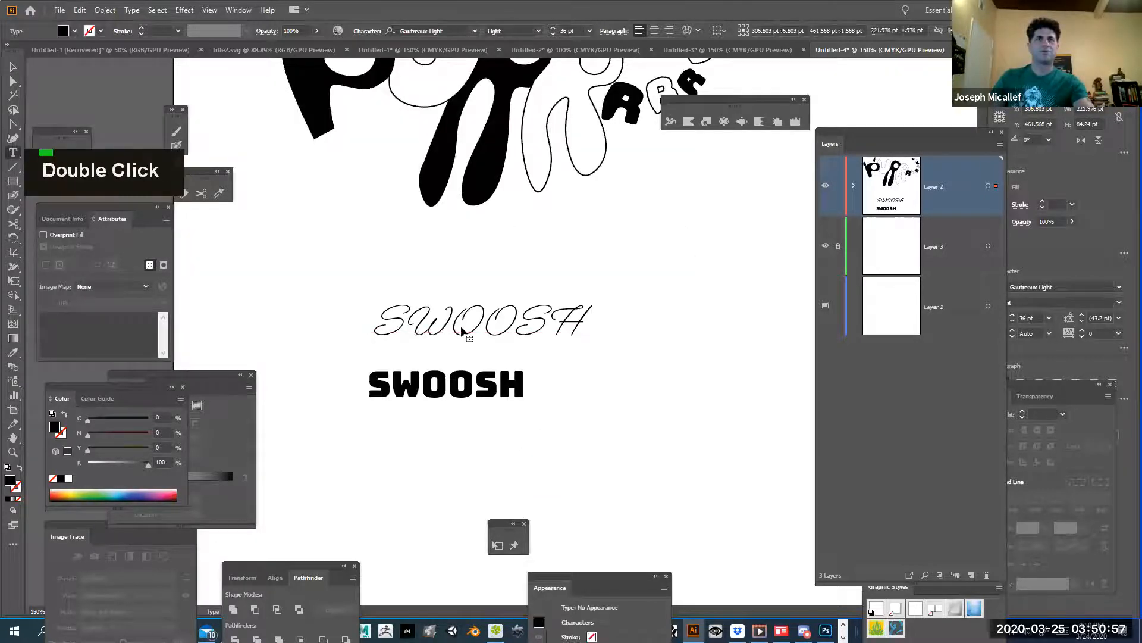
click(415, 332)
drag(415, 331, 649, 342)
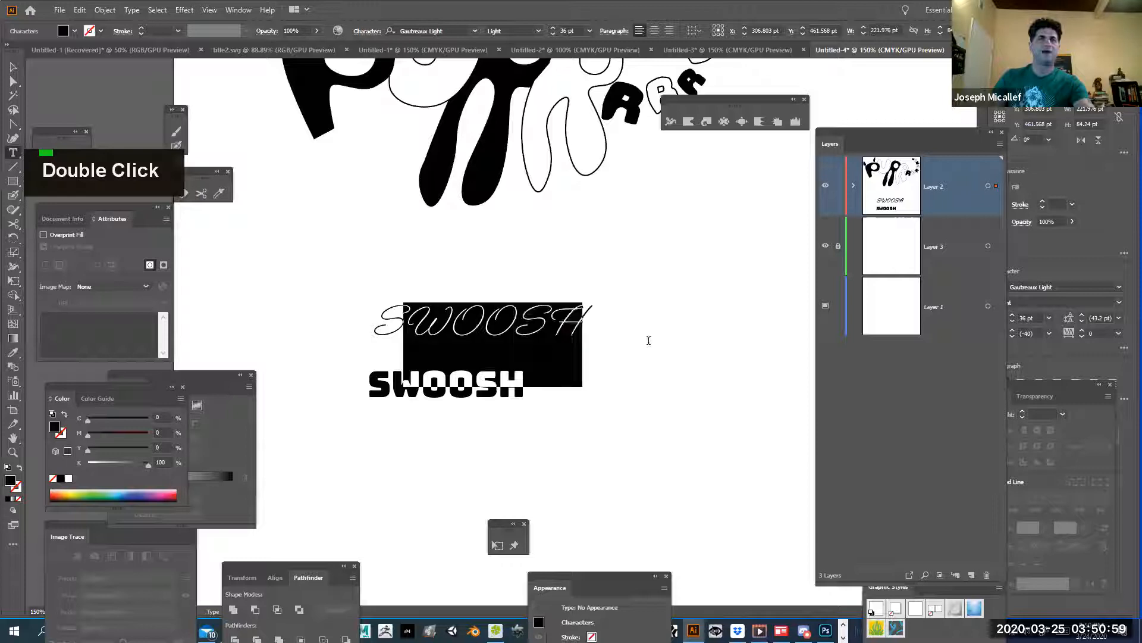
text(w)
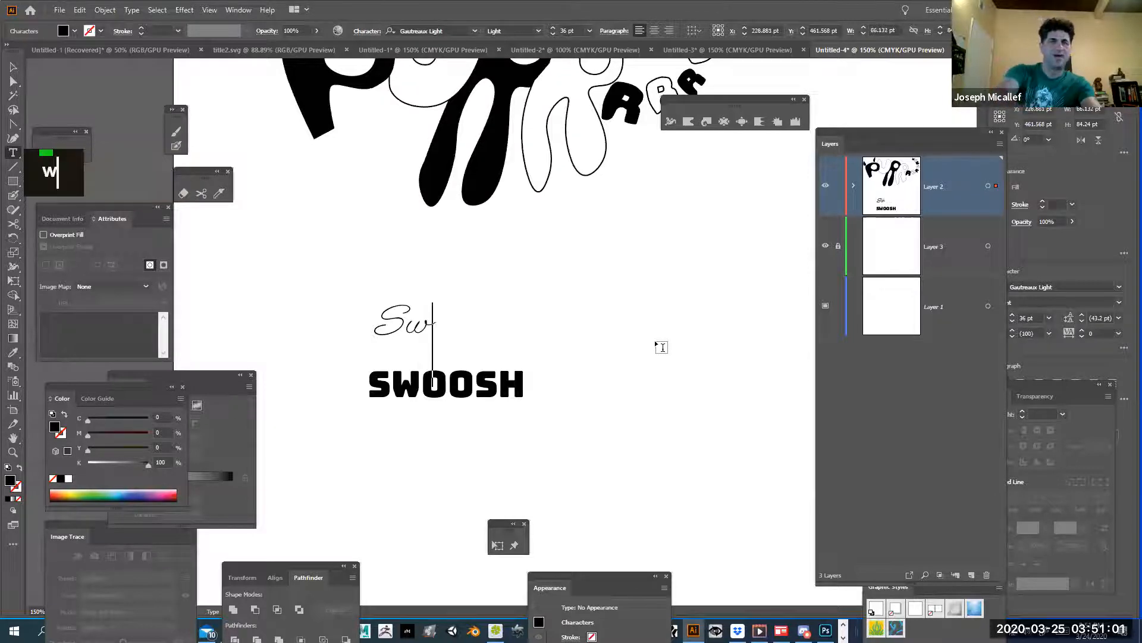
text(oosh)
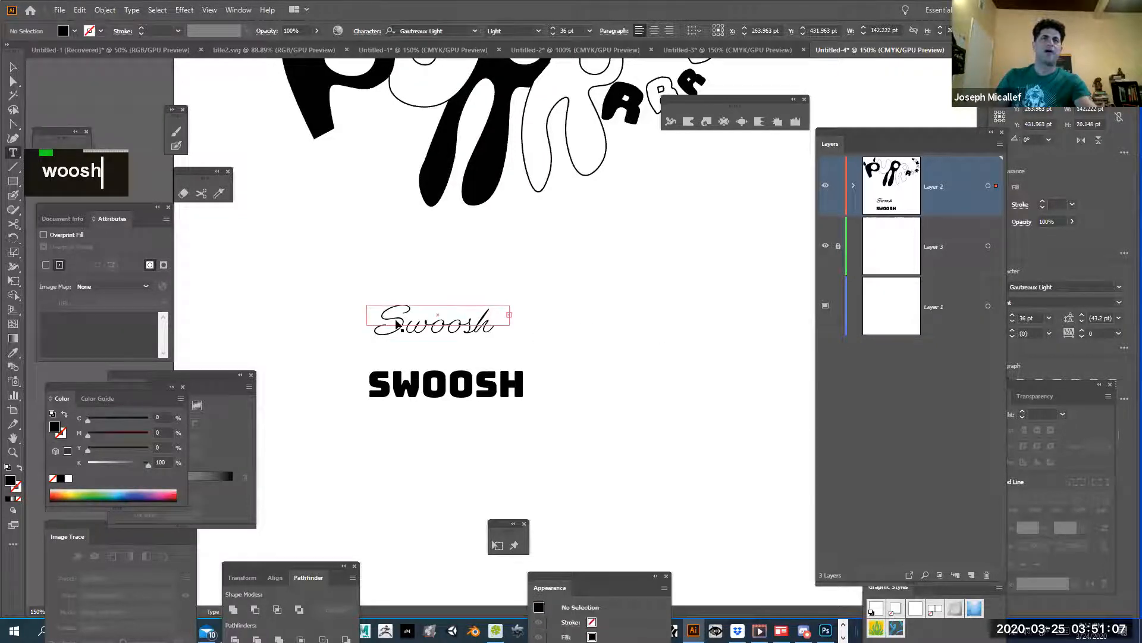
Enlarge the script Swoosh text to 82 pt and convert it to outlines.
drag(372, 310, 519, 324)
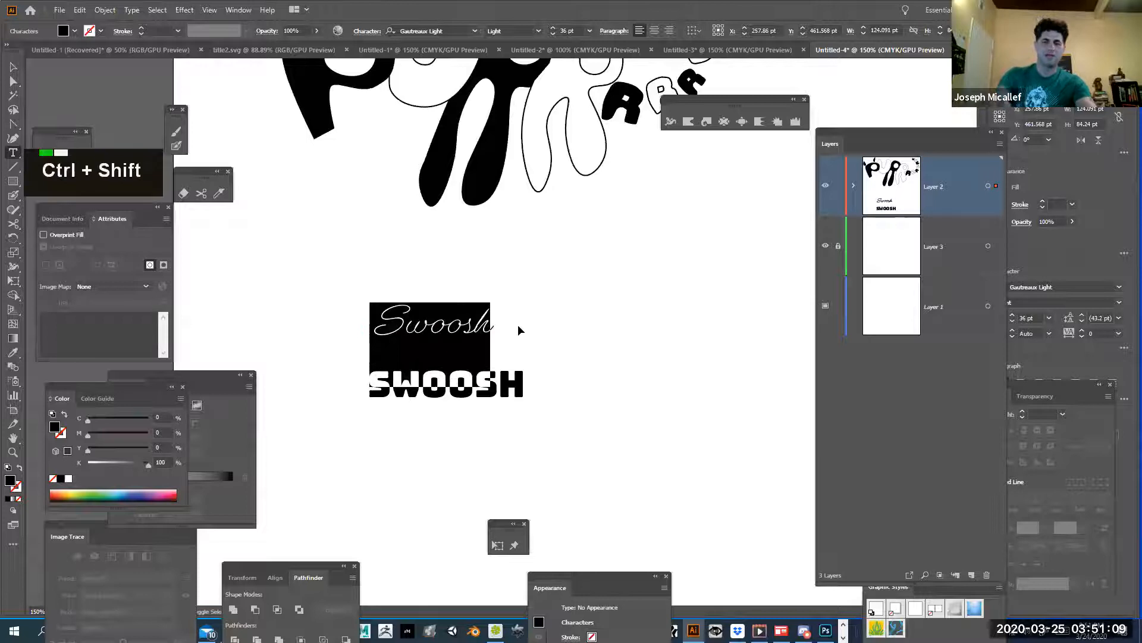
key(ctrl+shift+period)
key(ctrl+shift+period)
key(ctrl+shift+period)
key(ctrl+shift+period)
key(ctrl+shift+period)
key(ctrl+shift+period)
key(ctrl+shift+period)
key(ctrl+shift+period)
key(ctrl+shift+period)
key(ctrl+shift+period)
key(ctrl+shift+period)
key(ctrl+shift+period)
key(ctrl+shift+period)
key(ctrl+shift+period)
key(ctrl+shift+period)
key(ctrl+shift+period)
key(ctrl+shift+period)
key(ctrl+shift+period)
key(ctrl+shift+period)
key(ctrl+shift+period)
key(ctrl+shift+period)
key(ctrl+shift+period)
key(ctrl+shift+period)
key(ctrl+shift+period)
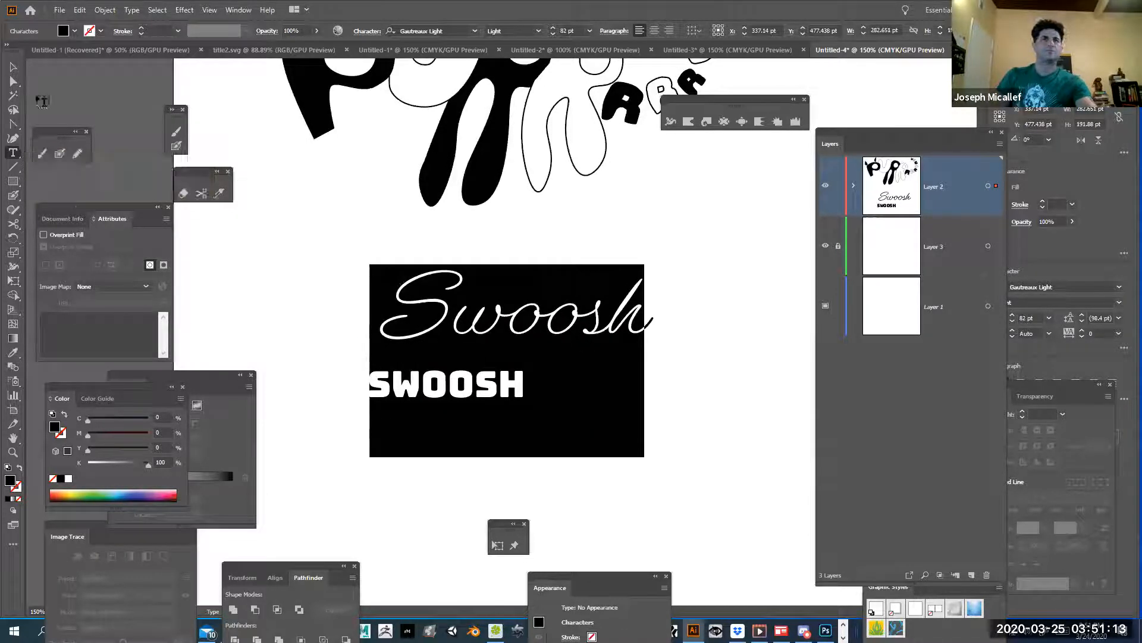
click(13, 67)
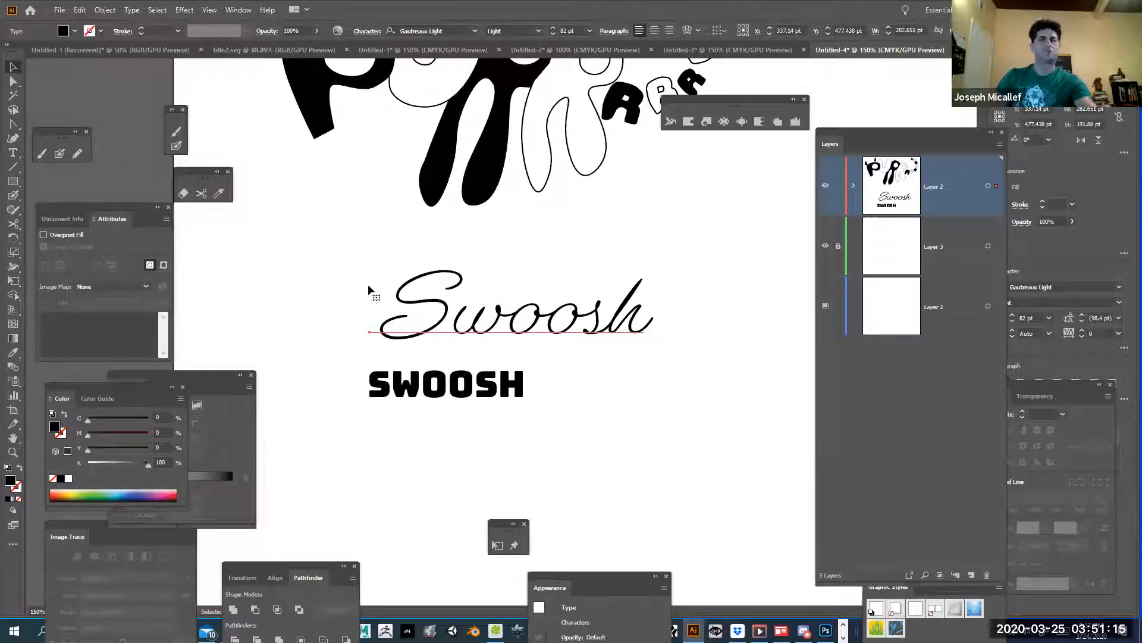
key(ctrl+shift+o)
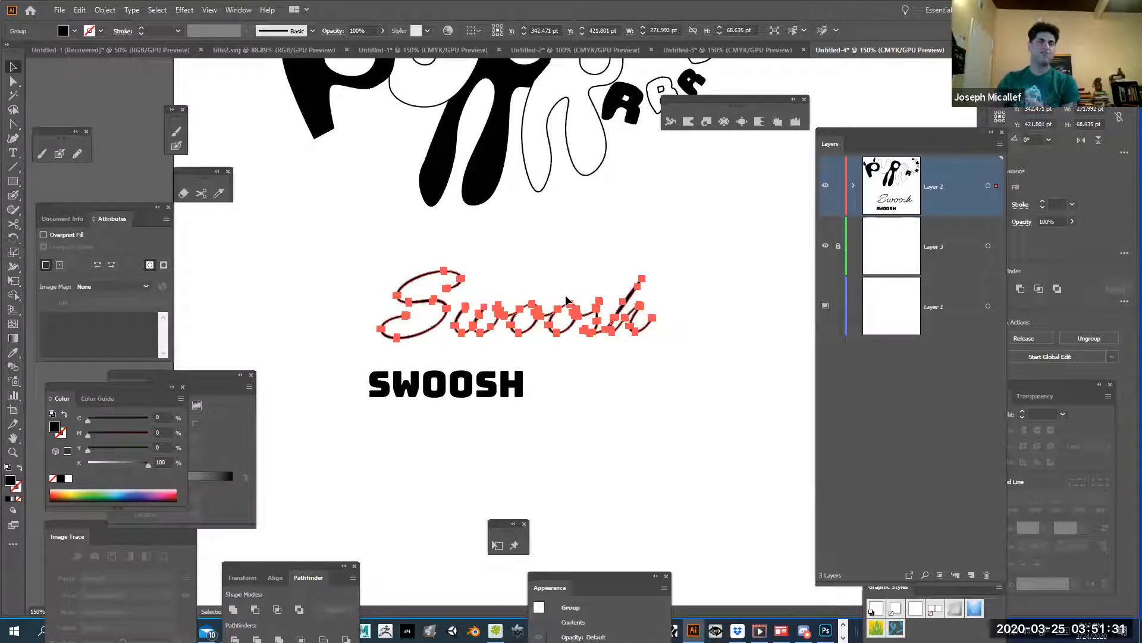
Apply a horizontal Fish envelope warp to the outlined script Swoosh with -27% bend, 13% horizontal and 0% vertical distortion.
click(102, 10)
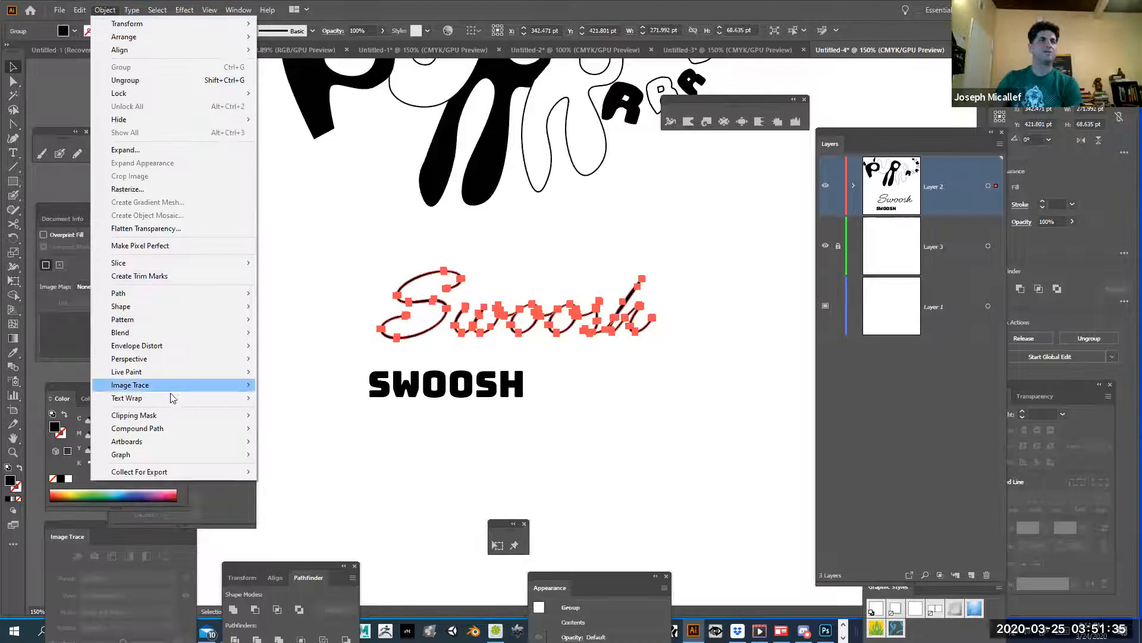
mouse_move(171, 395)
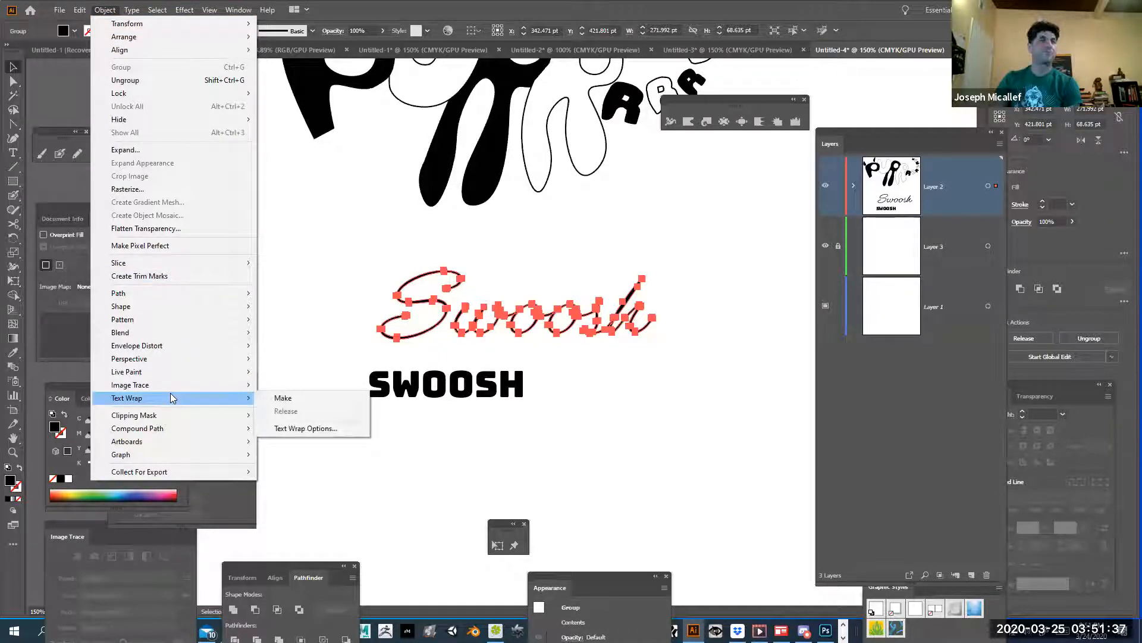
mouse_move(189, 343)
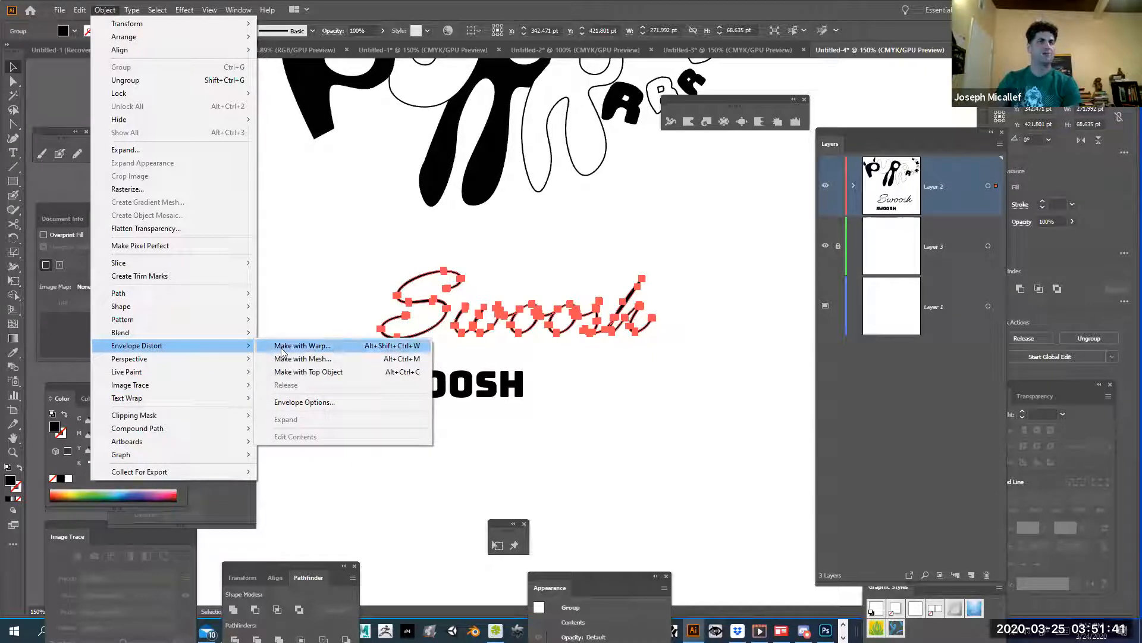
click(320, 351)
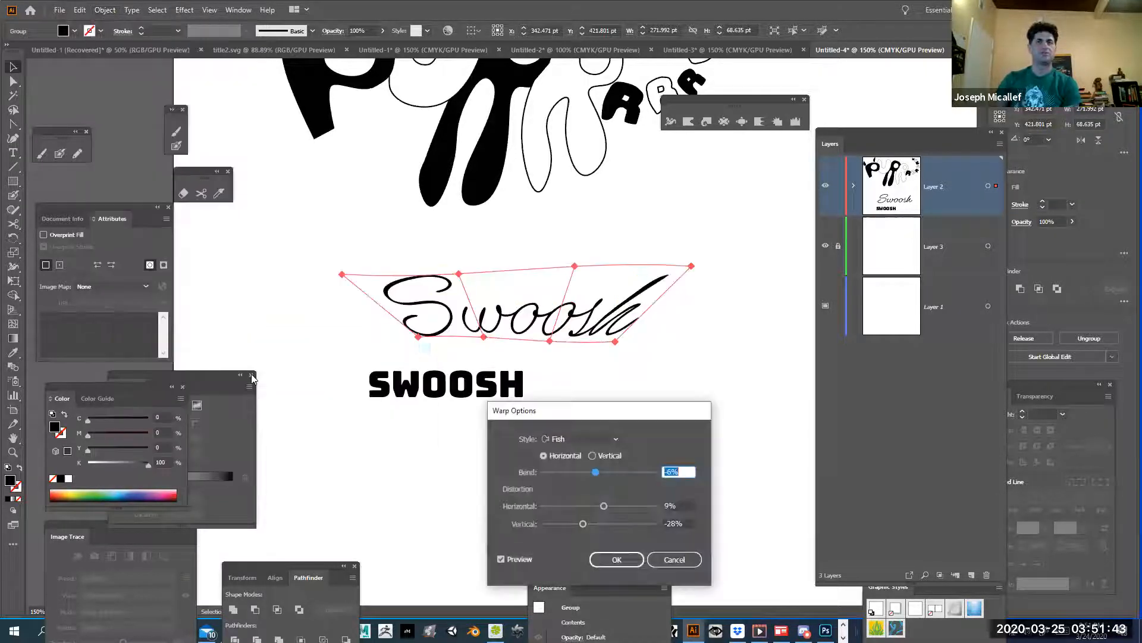
click(589, 441)
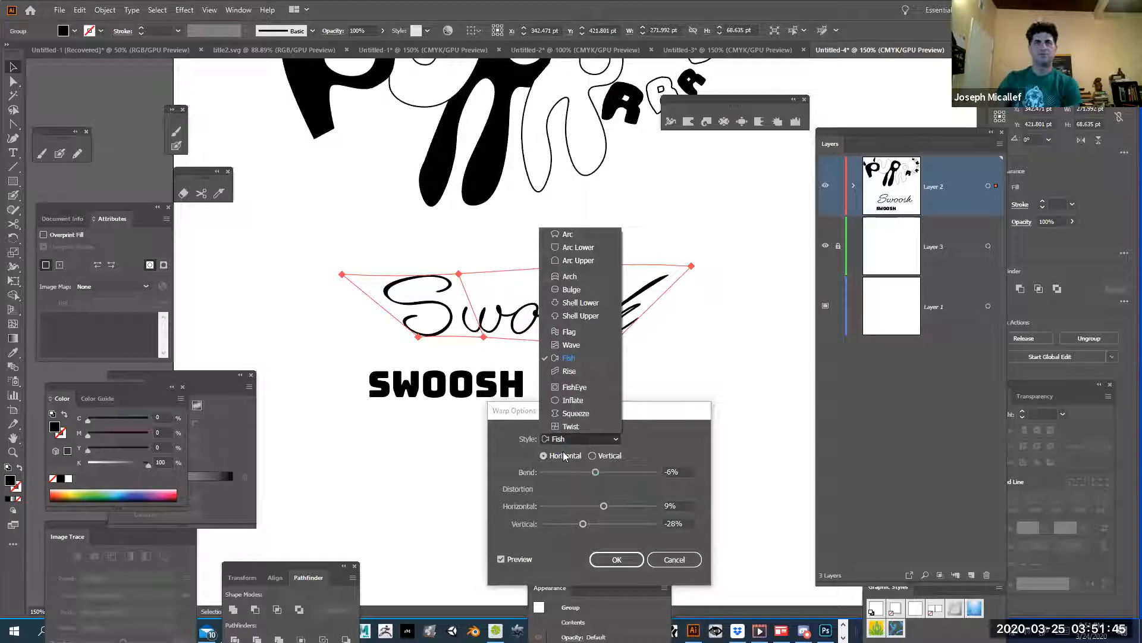
click(576, 358)
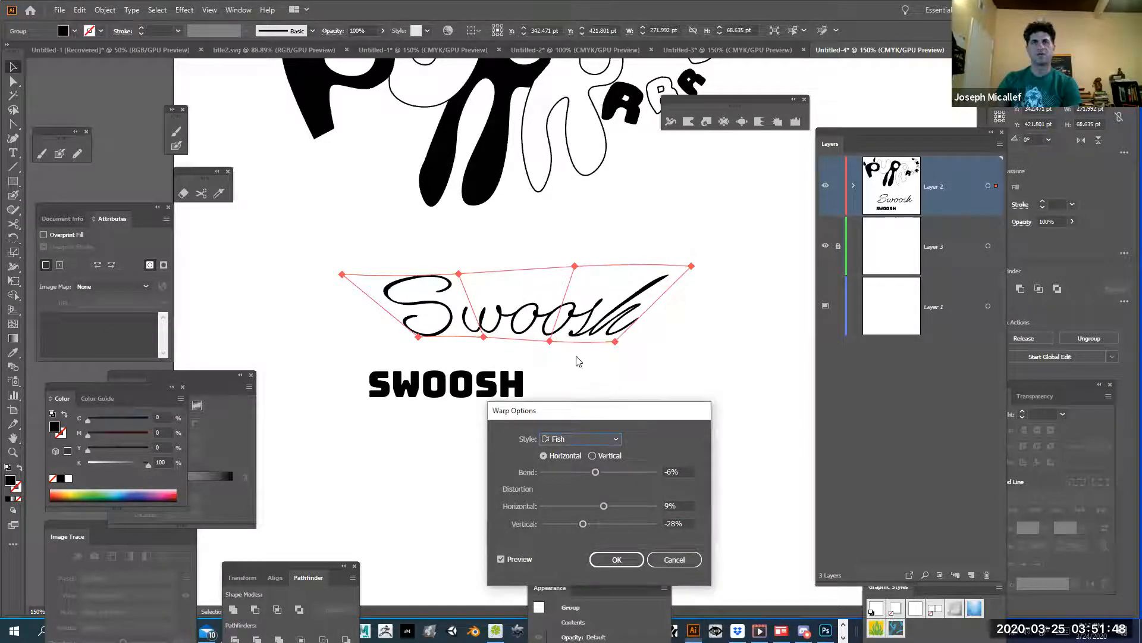
drag(575, 472, 601, 525)
mouse_move(577, 473)
mouse_down()
mouse_move(555, 475)
mouse_move(570, 475)
mouse_up()
click(584, 473)
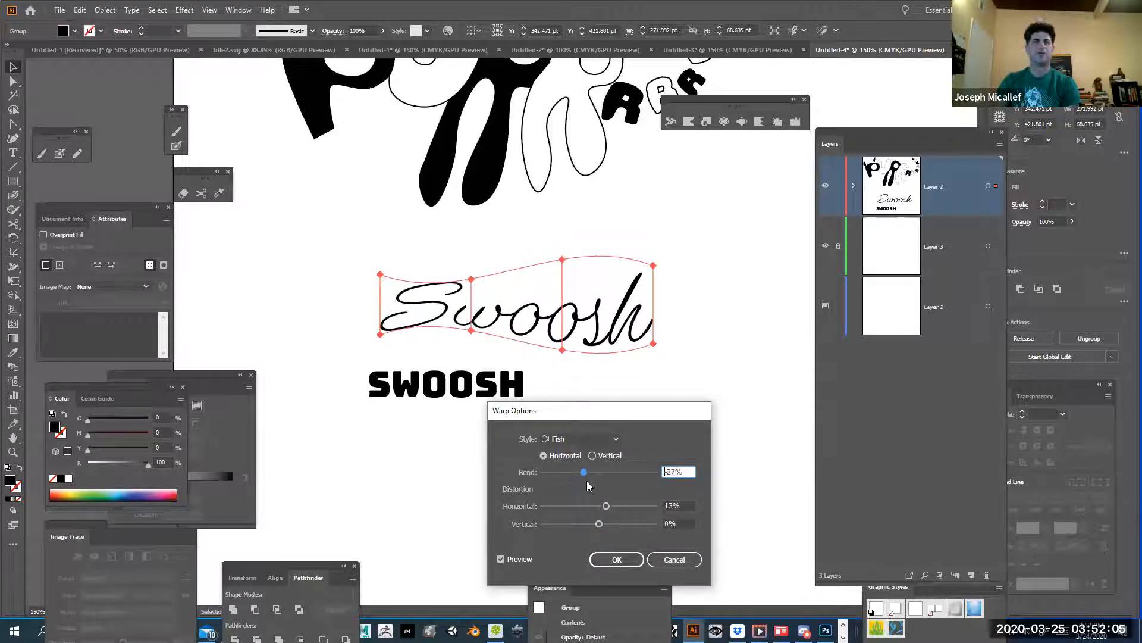
click(628, 559)
click(663, 359)
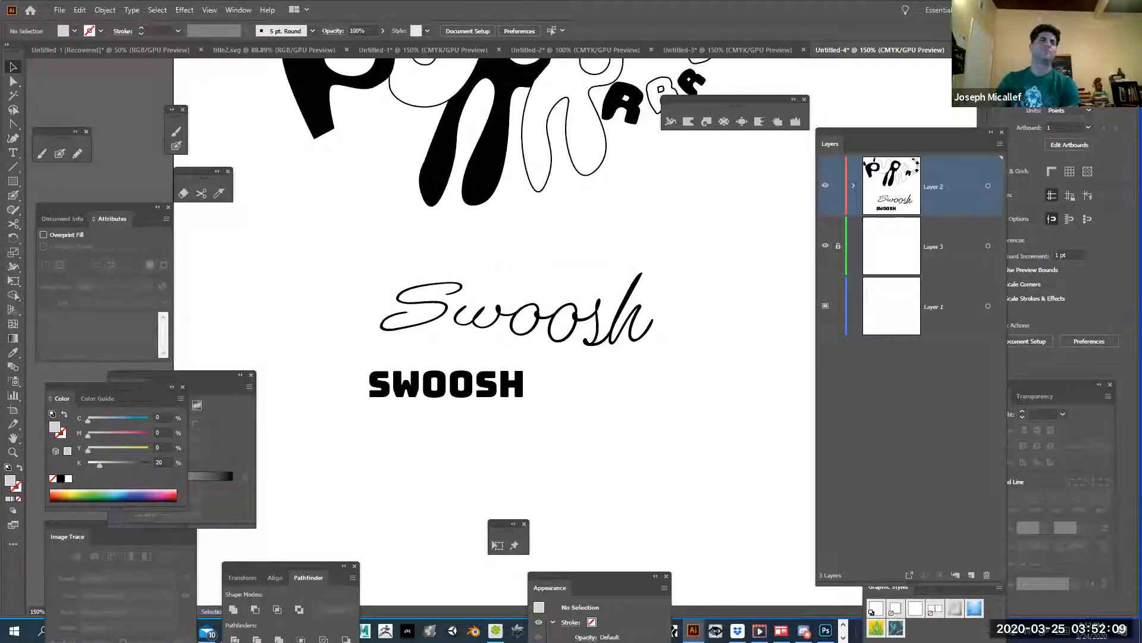
Draw an open wavy path about 263 pt wide along the upper edge of the script Swoosh with the Curvature tool.
click(15, 139)
click(454, 269)
click(491, 291)
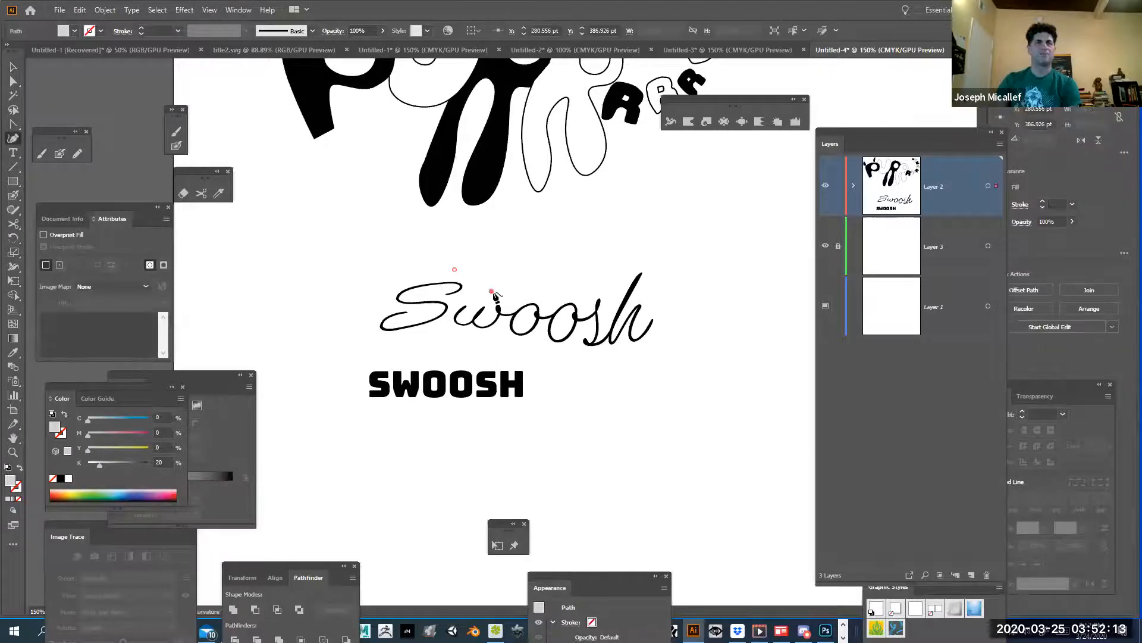
click(503, 296)
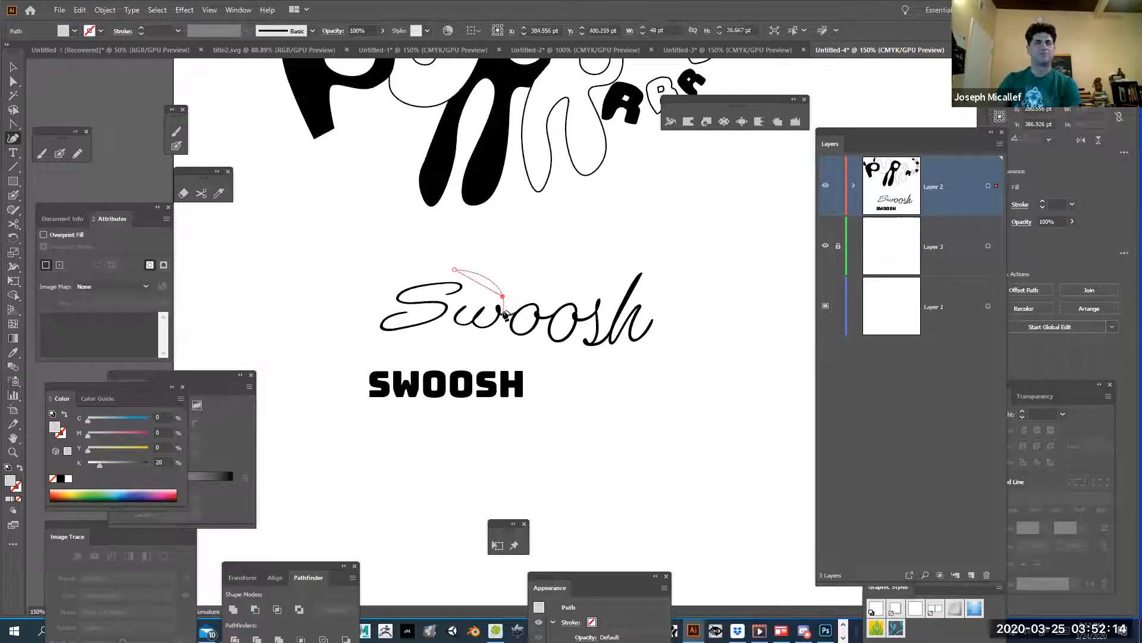
click(568, 286)
click(621, 238)
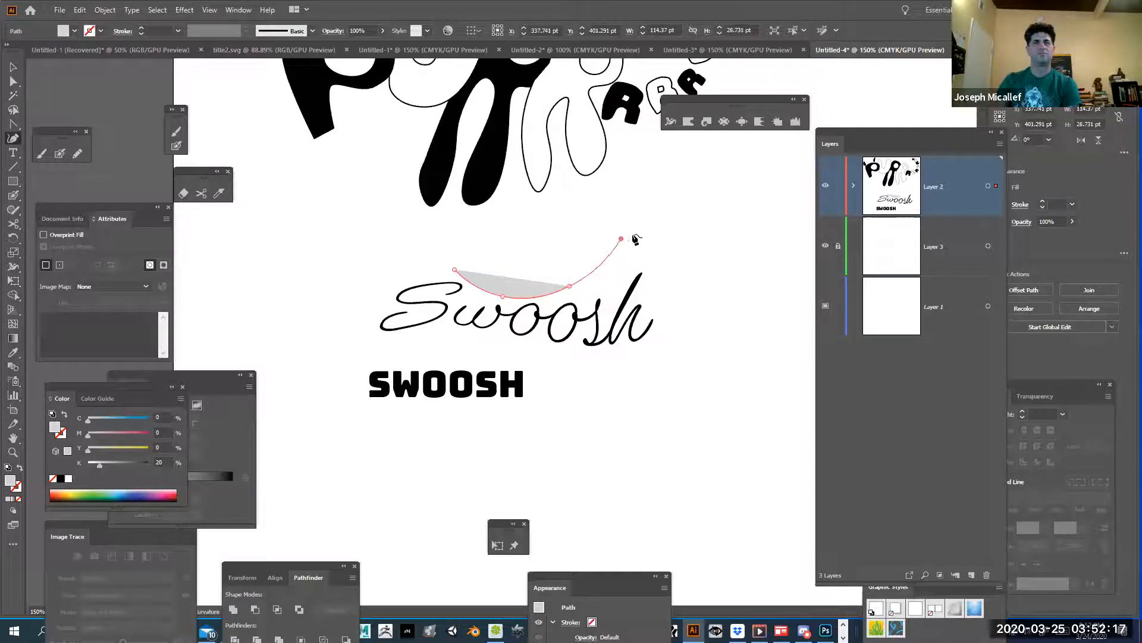
click(656, 238)
click(718, 254)
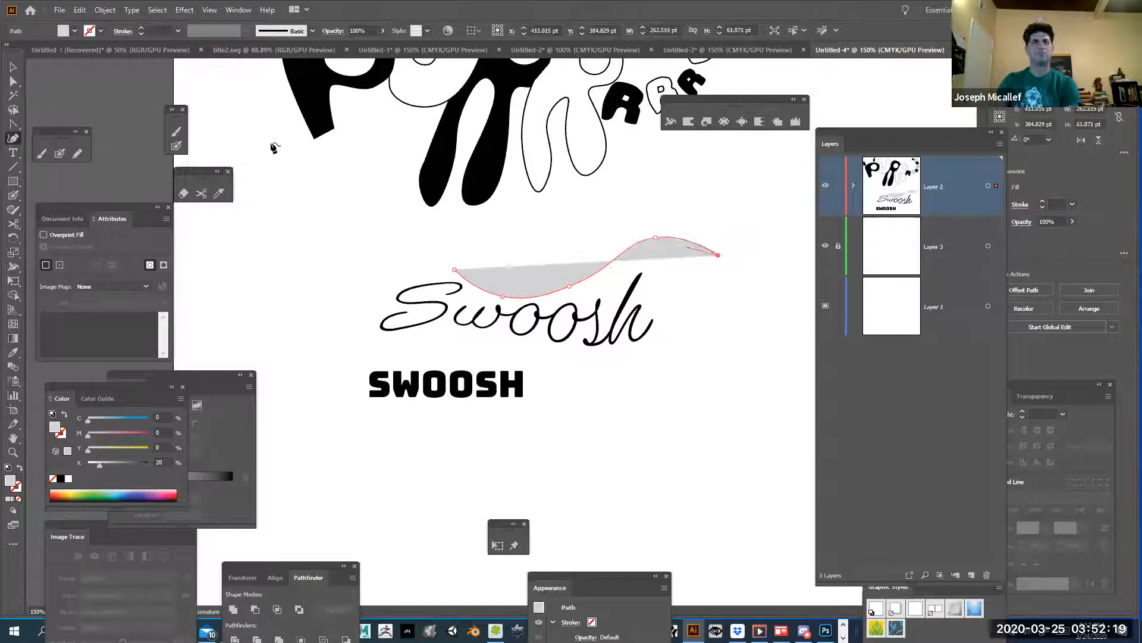
key(Escape)
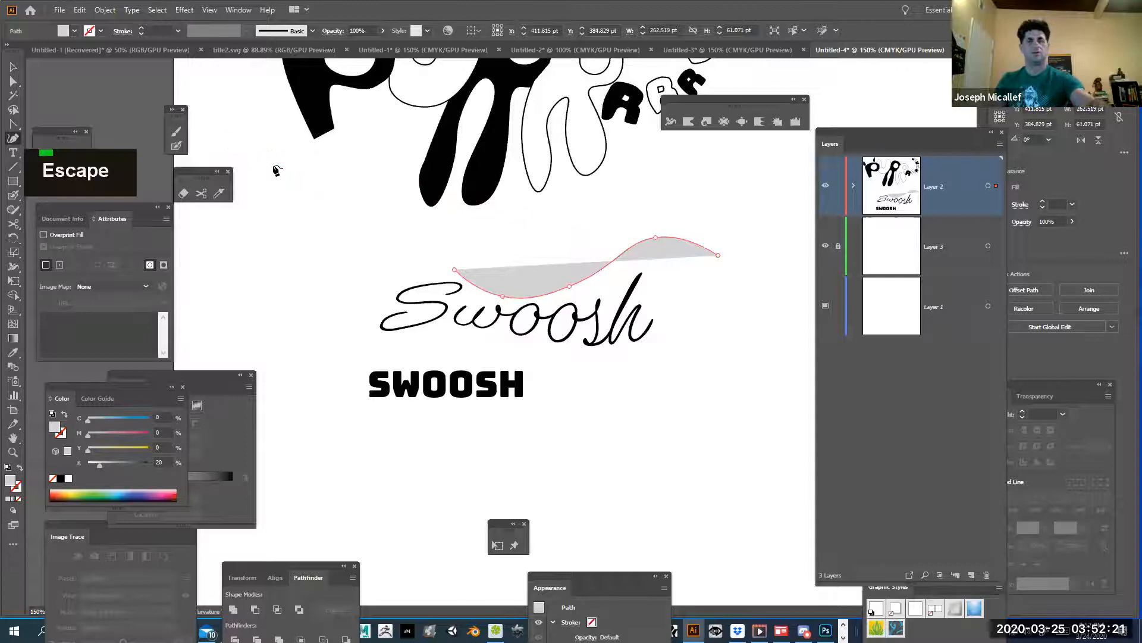
Remove the wavy path's fill, give it a black stroke, and deselect it.
click(66, 479)
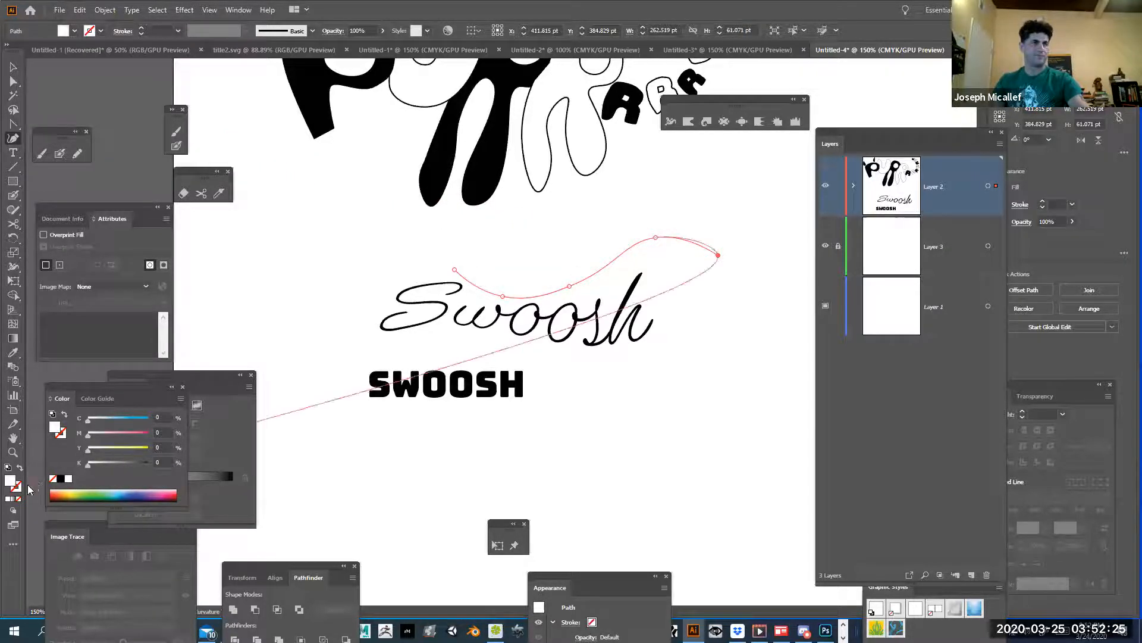
click(18, 498)
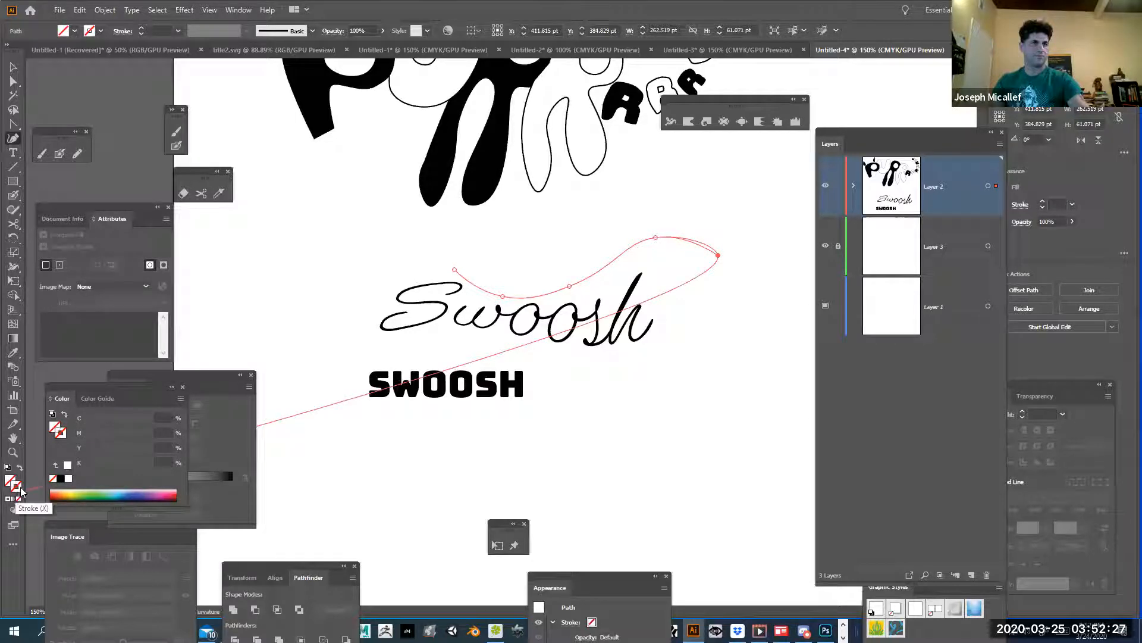
click(60, 479)
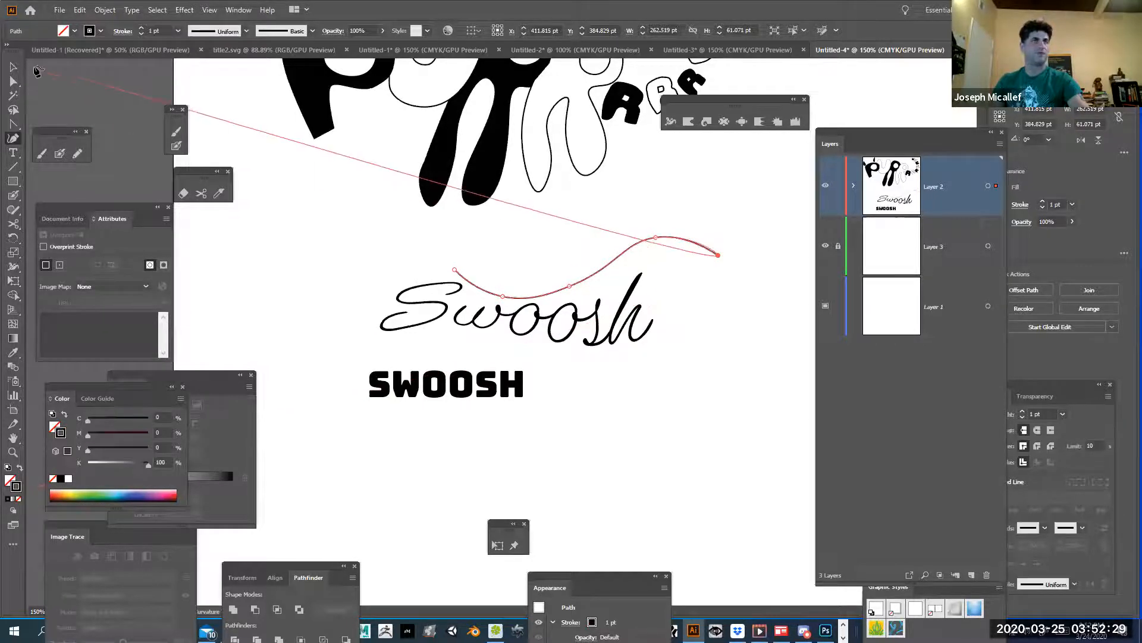
click(11, 68)
click(351, 271)
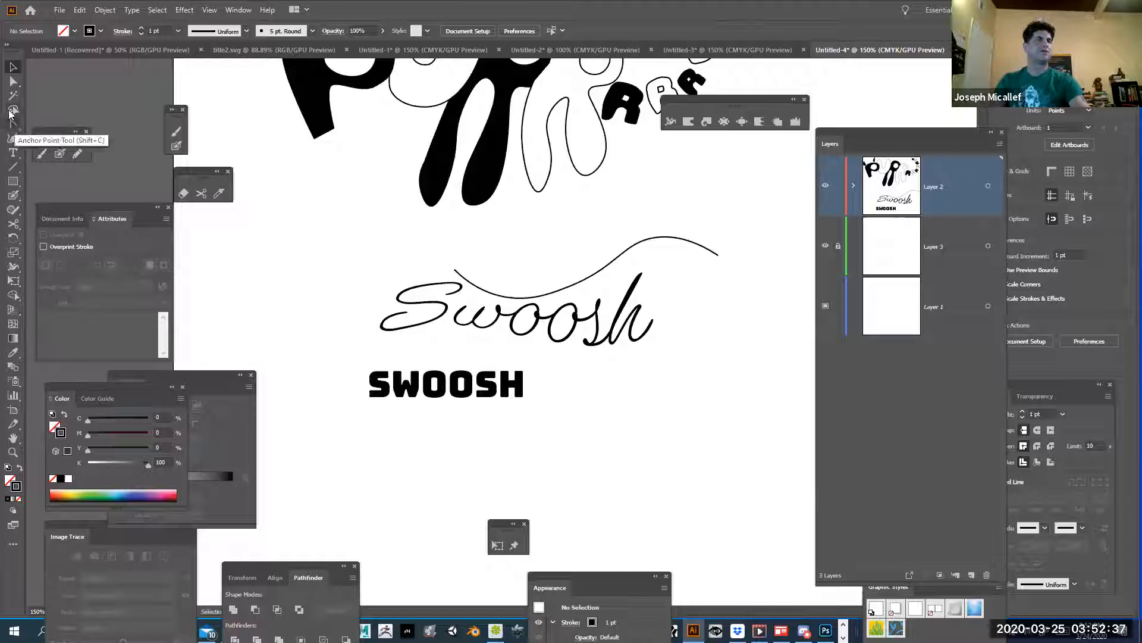
Draw a hooked curve about 94 by 111 pt rising from the wavy line above the script Swoosh toward the purr lettering.
click(13, 138)
click(537, 293)
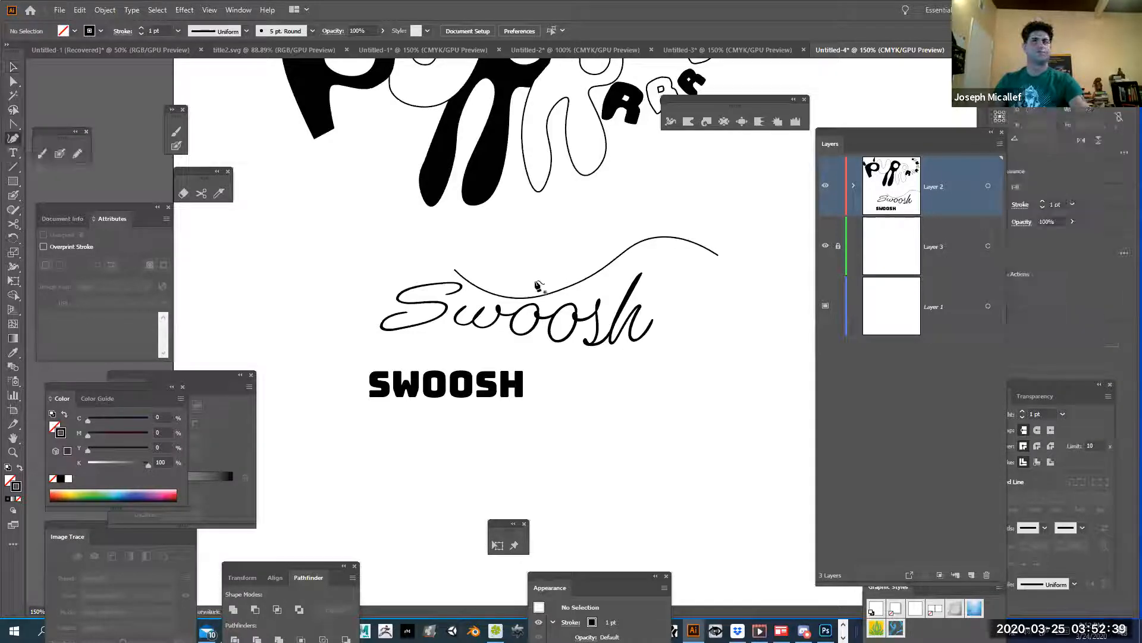
click(607, 246)
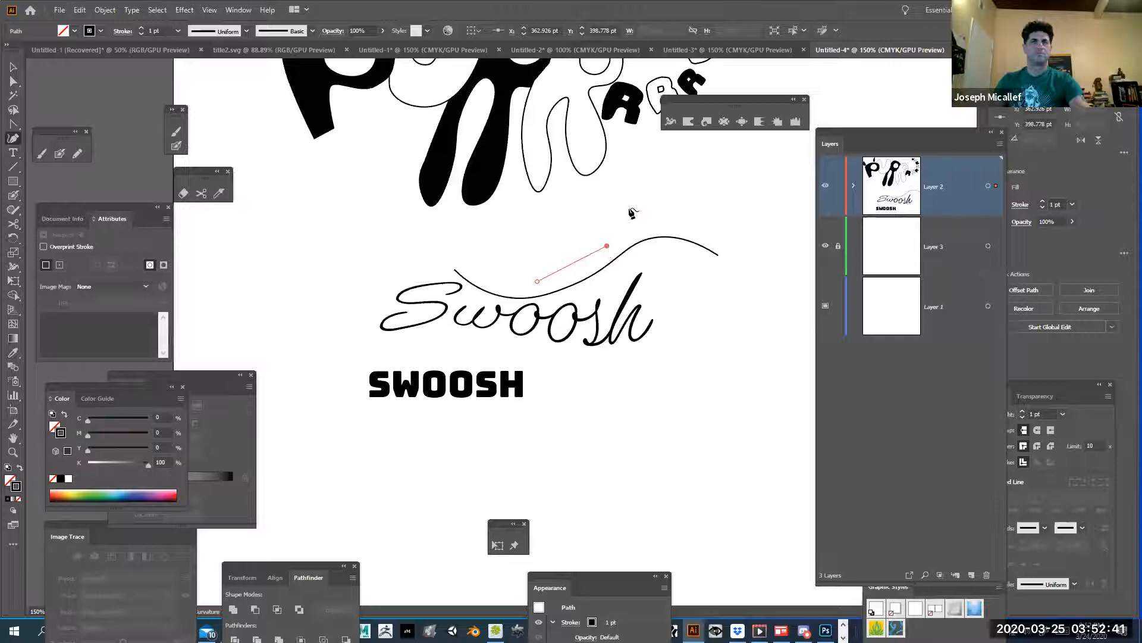
click(631, 195)
click(613, 171)
click(581, 194)
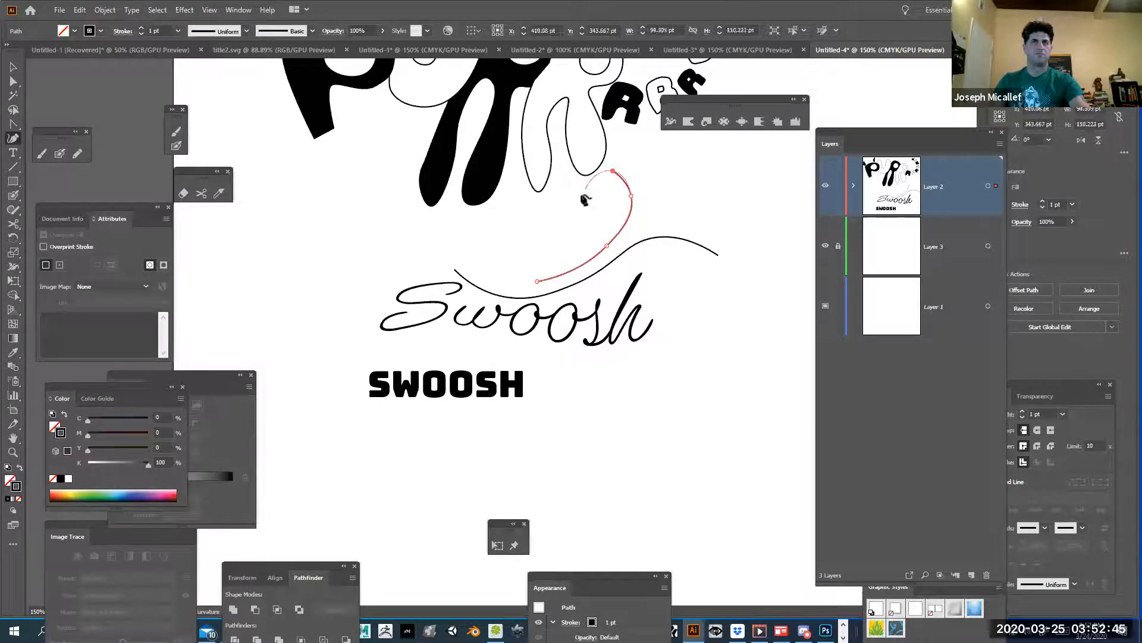
right_click(579, 198)
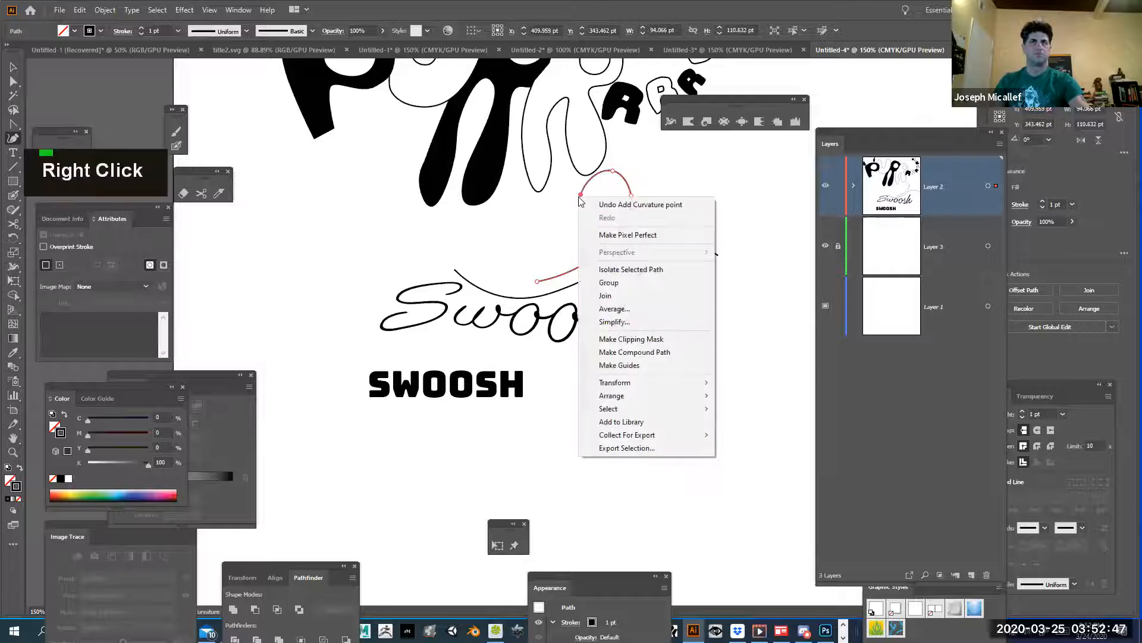
click(12, 68)
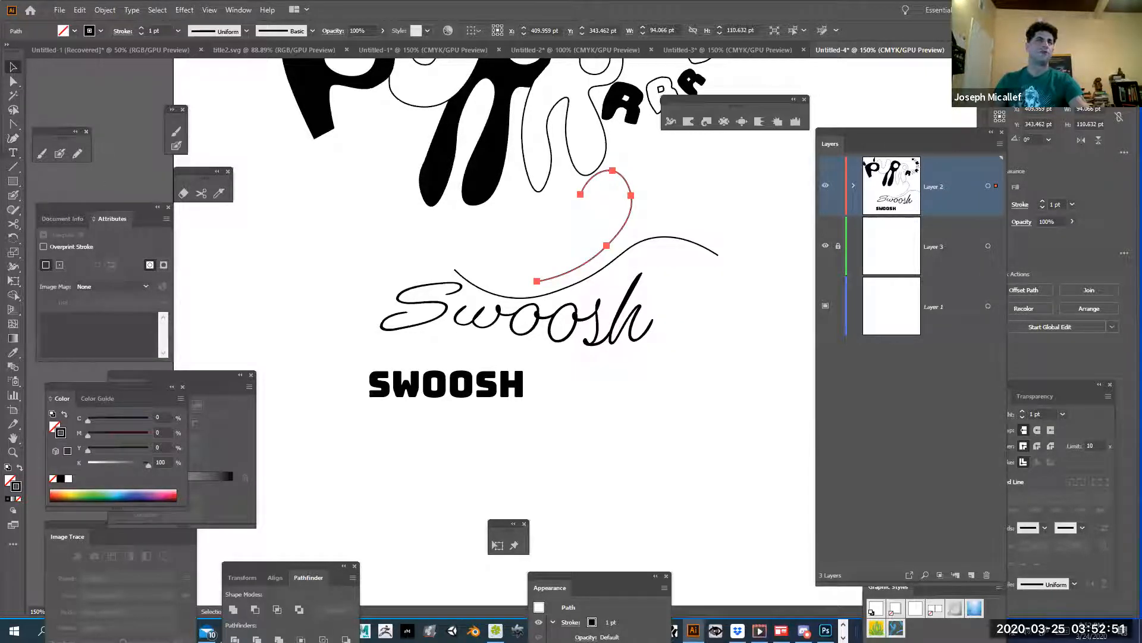
click(13, 138)
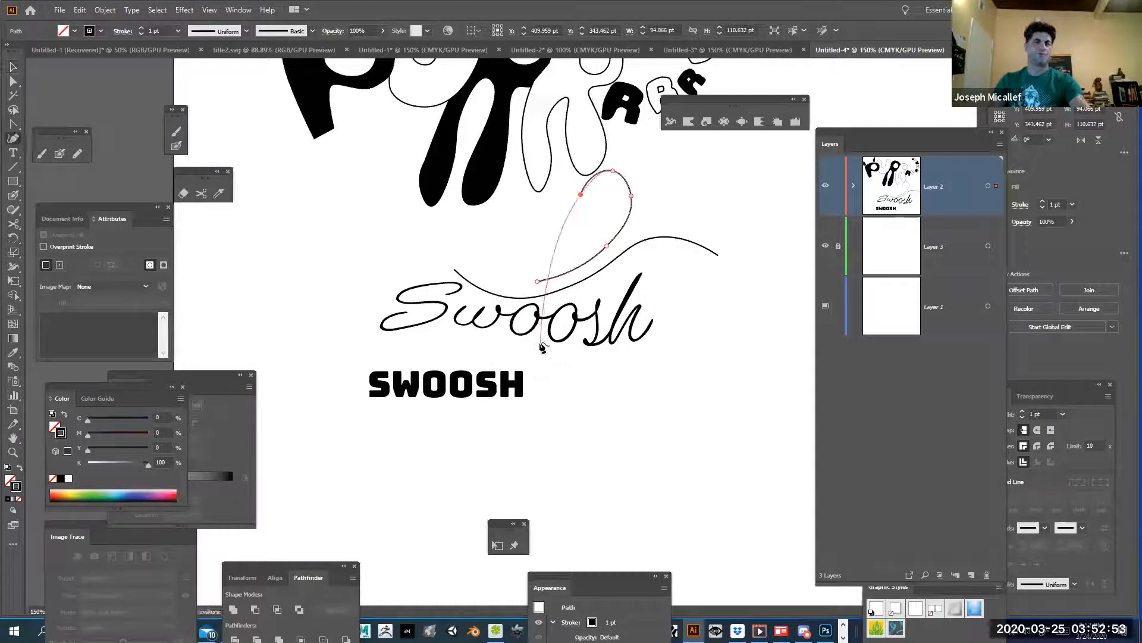
key(Escape)
key(Escape)
Draw a downward-sweeping arc about 142 by 109 pt beneath the script Swoosh and a shorter upturned curve branching off to its right.
click(536, 346)
click(628, 375)
click(679, 455)
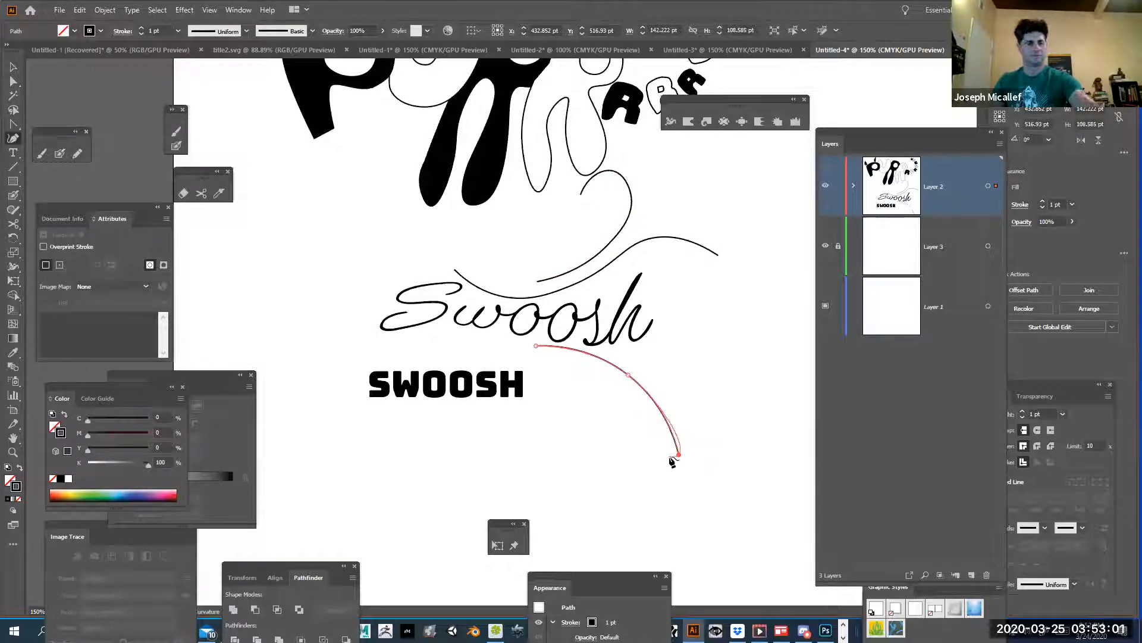
key(ctrl+shift+a)
click(643, 369)
click(681, 392)
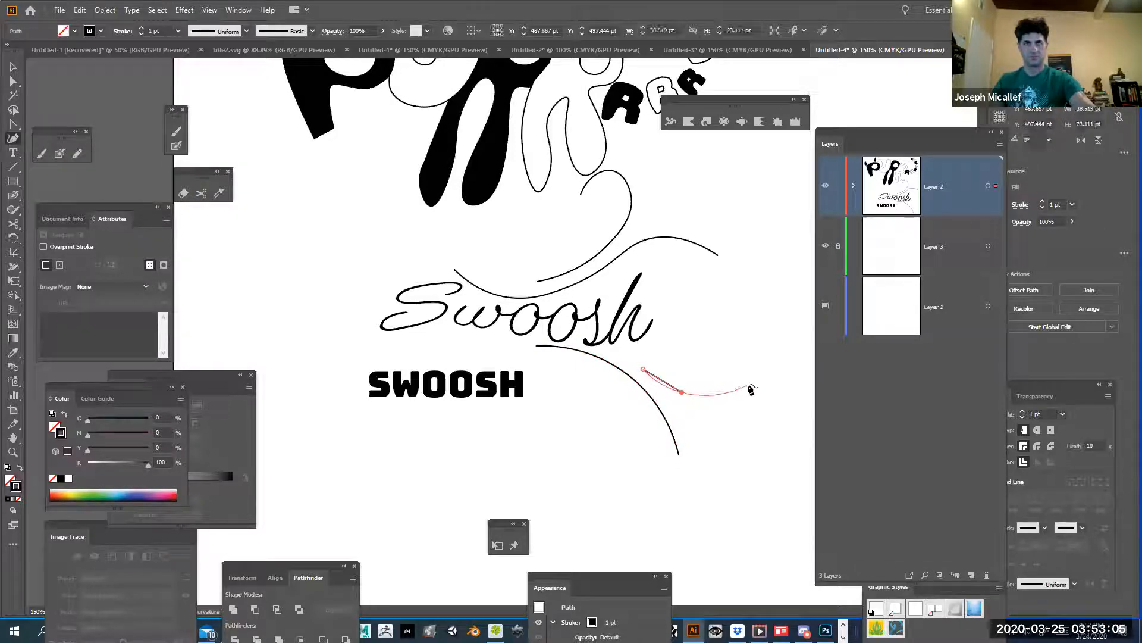
click(748, 384)
key(ctrl+shift+a)
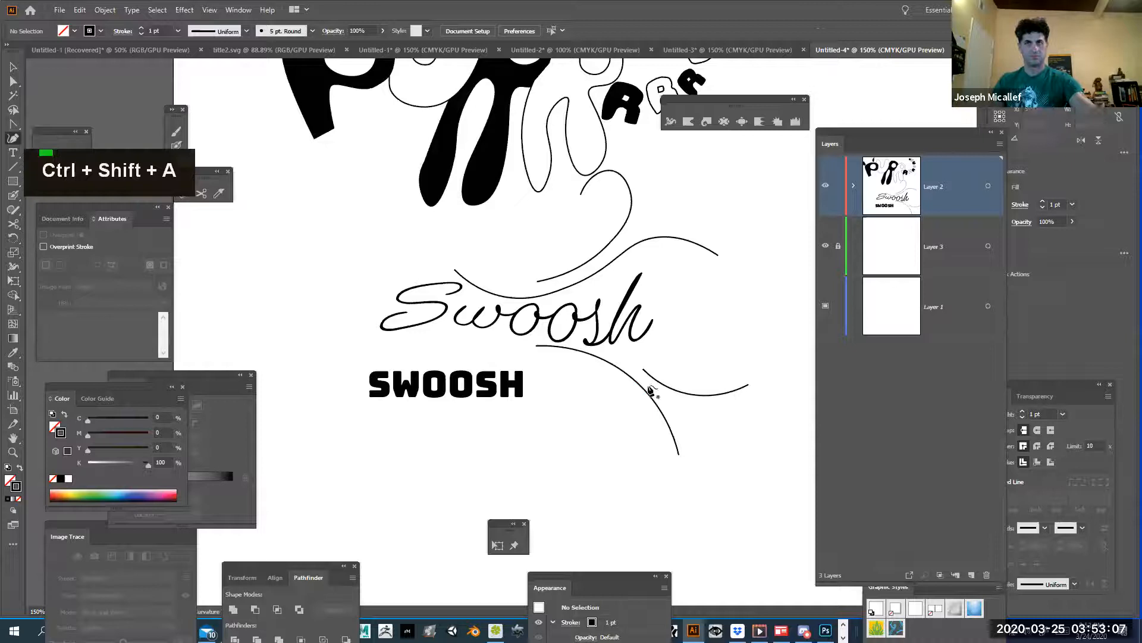
Add two more branching curves beside the lower flourish, one sweeping downward and one turning up to the right.
click(648, 382)
click(708, 435)
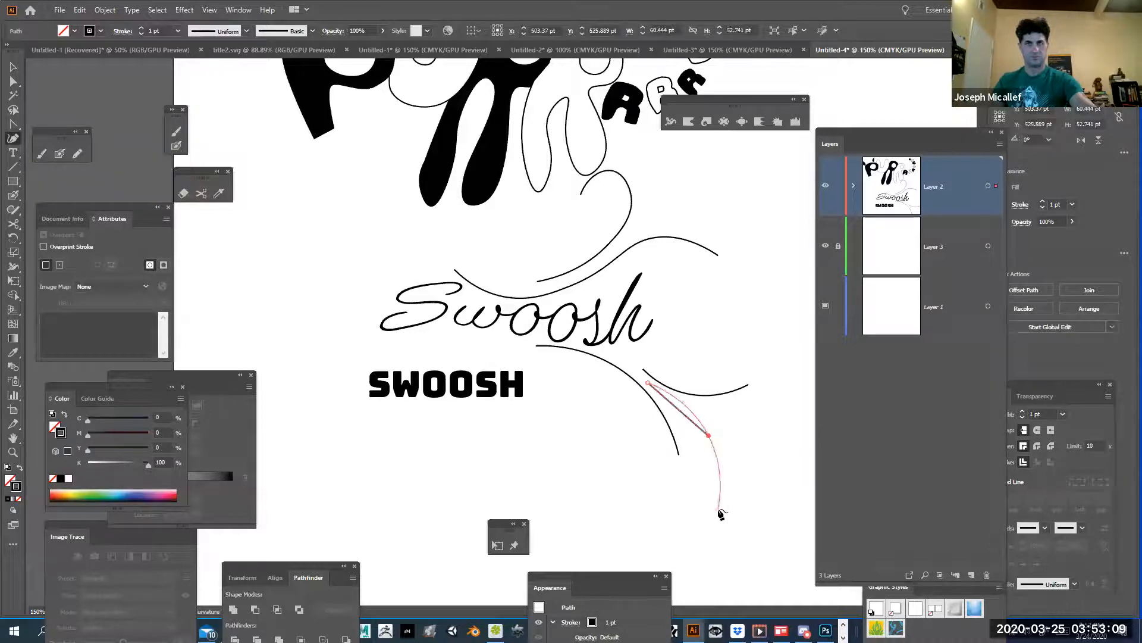
click(719, 510)
key(ctrl+shift+a)
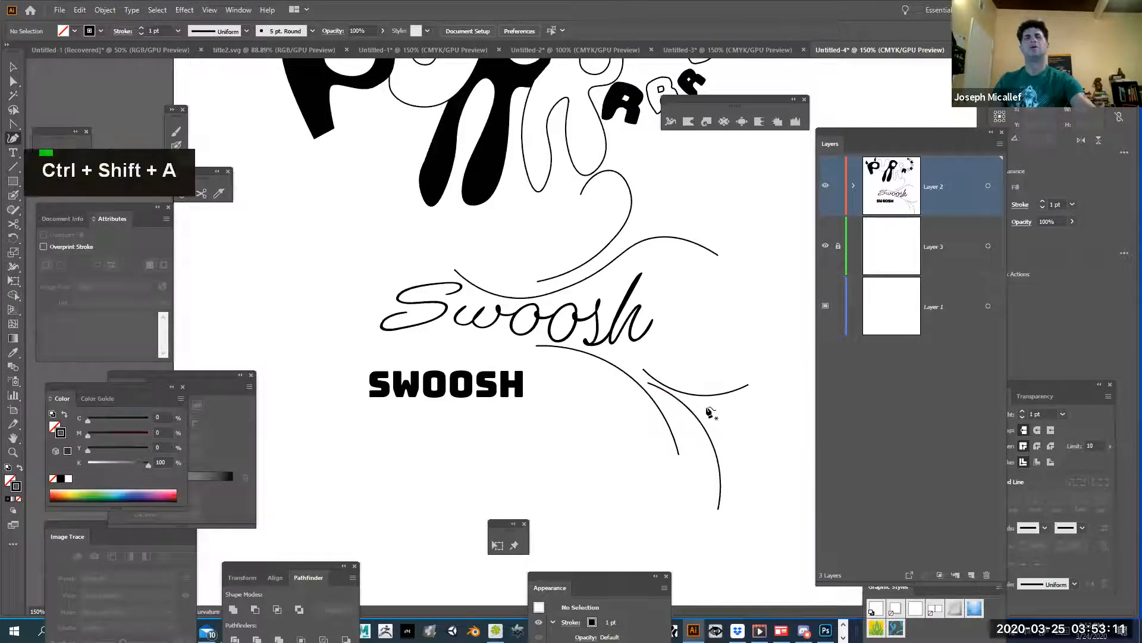
click(696, 403)
click(757, 408)
click(795, 377)
key(ctrl+shift+a)
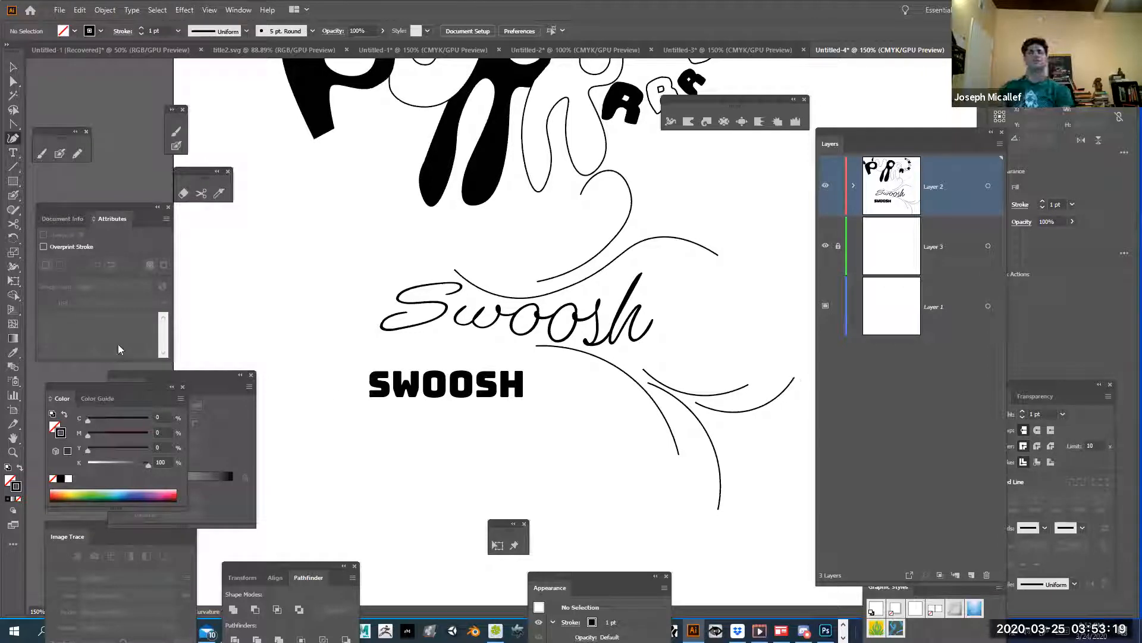
click(459, 391)
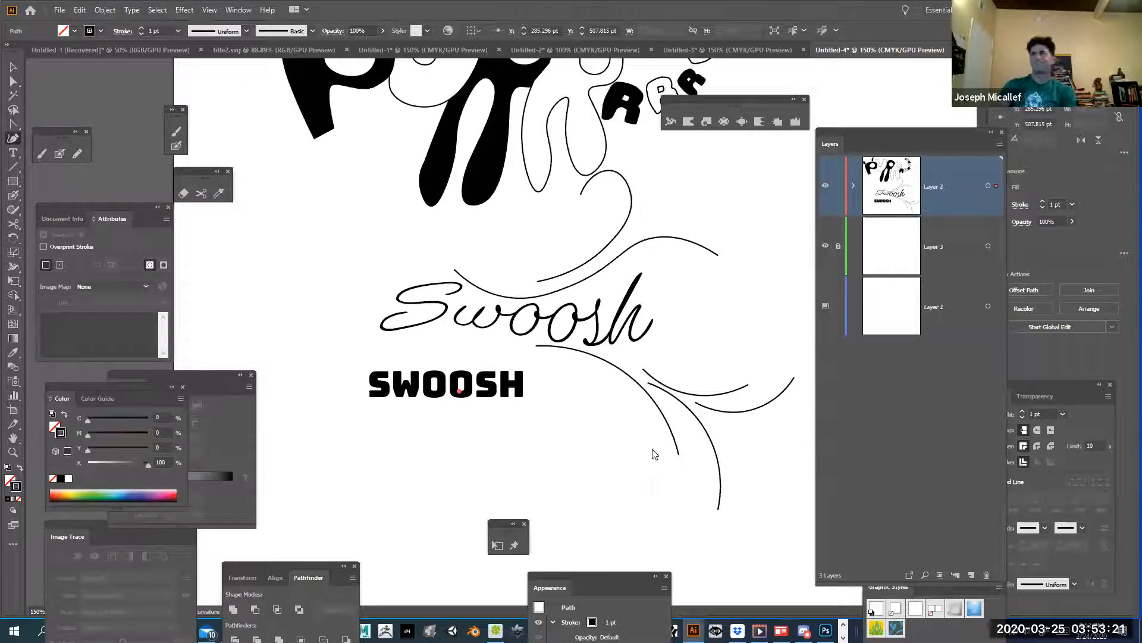
key(v)
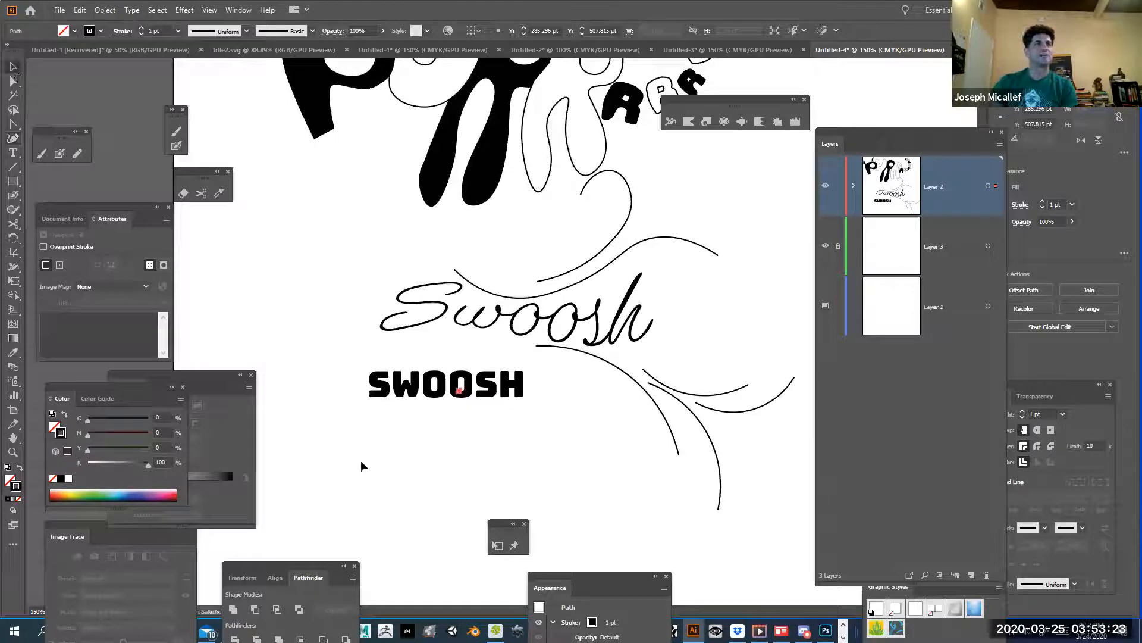
Delete the bold SWOOSH text sample below the script Swoosh.
click(515, 400)
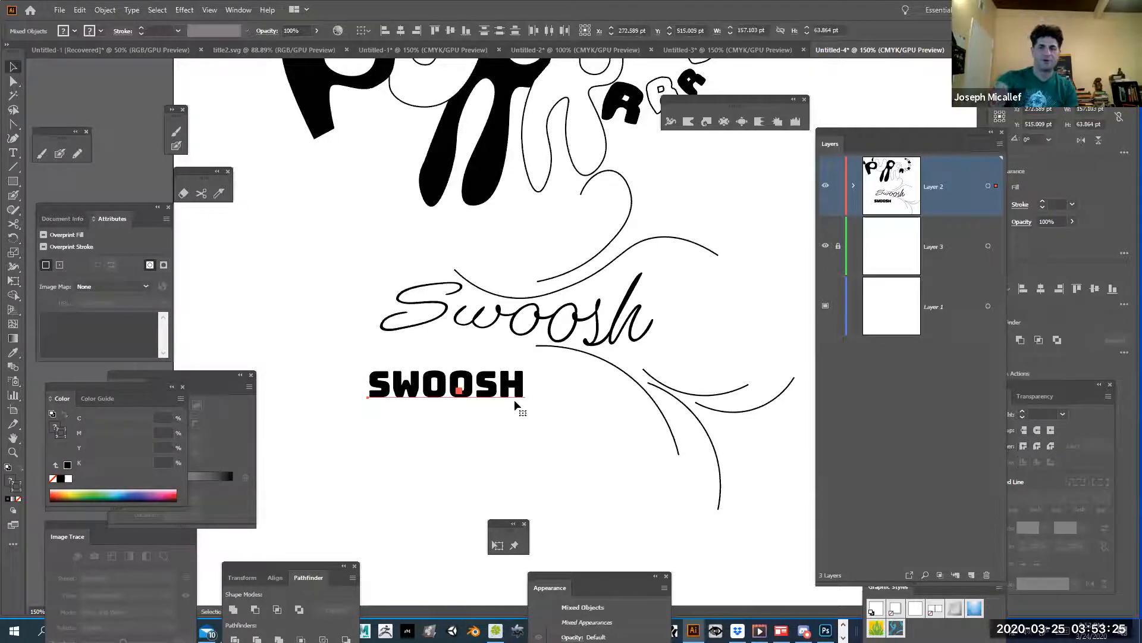
key(BackSpace)
Select the script Swoosh together with all its flourish curves and cut them from Layer 2.
ctrl+click(523, 388)
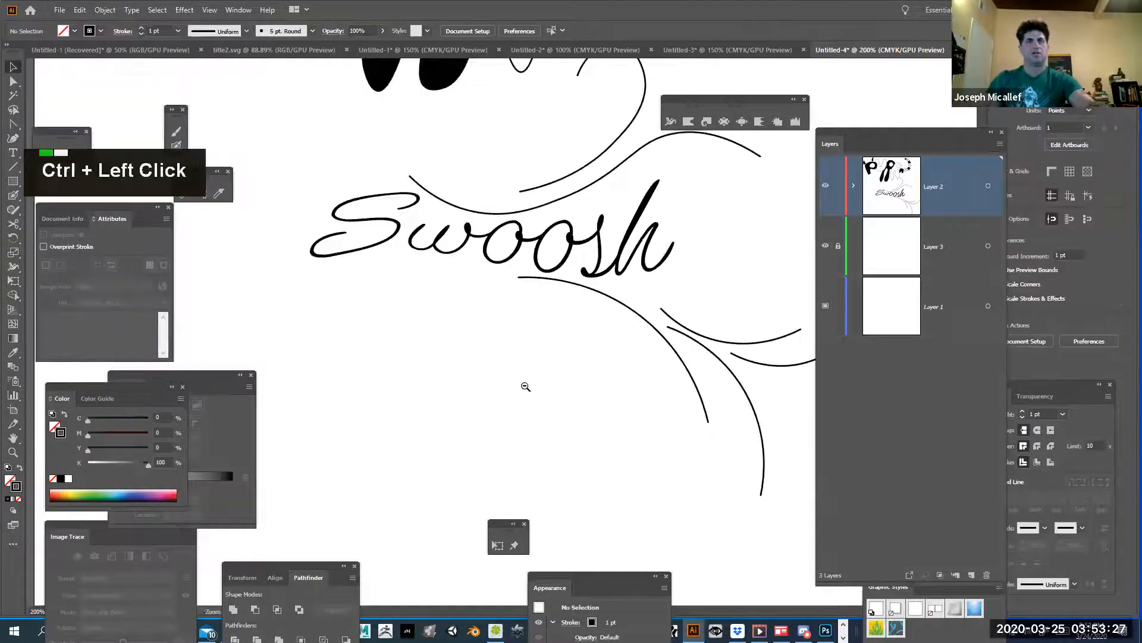
ctrl+alt+click(527, 372)
ctrl+alt+super+click(527, 372)
ctrl+alt+super+click(536, 351)
drag(620, 342, 383, 214)
key(ctrl+x)
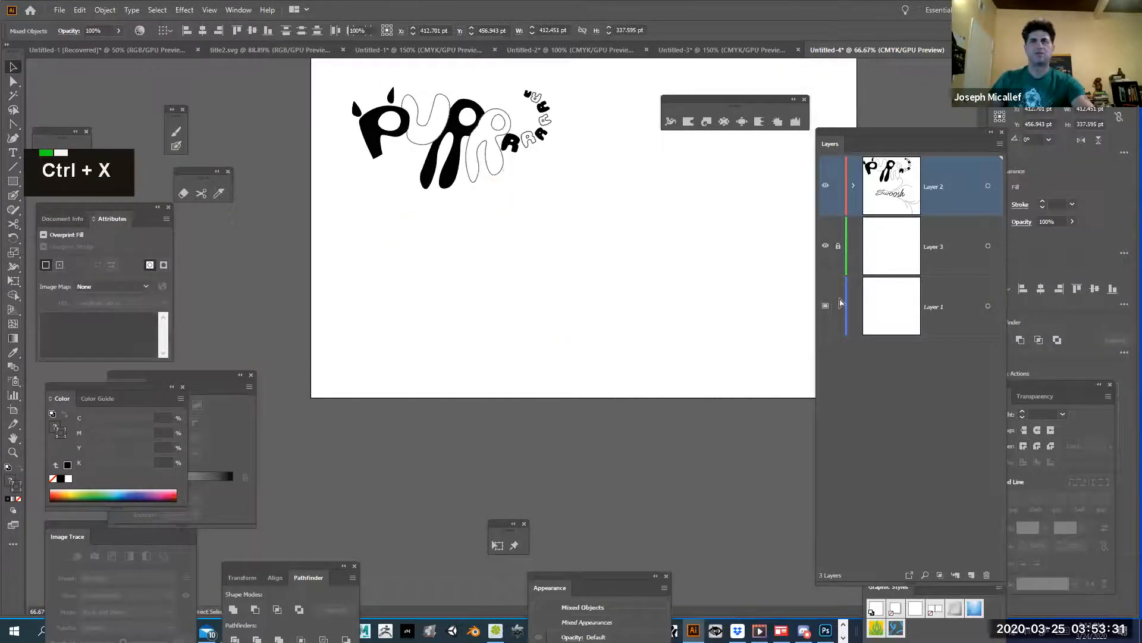
Unlock Layer 3, lock Layer 2, and paste the cut Swoosh artwork into Layer 3.
click(887, 246)
click(838, 247)
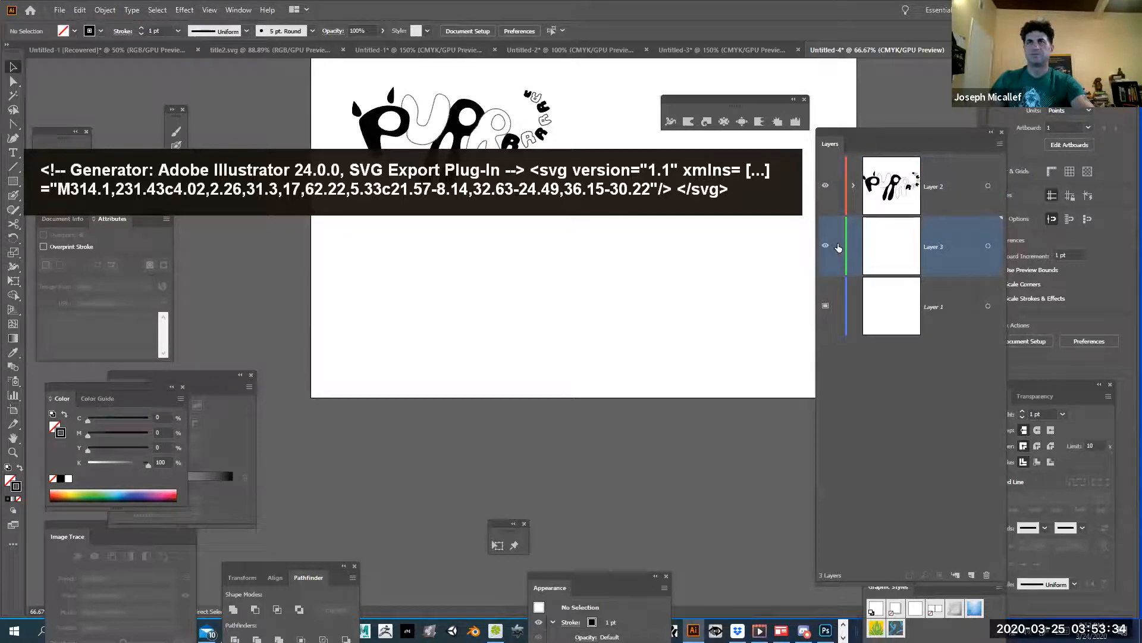
click(838, 186)
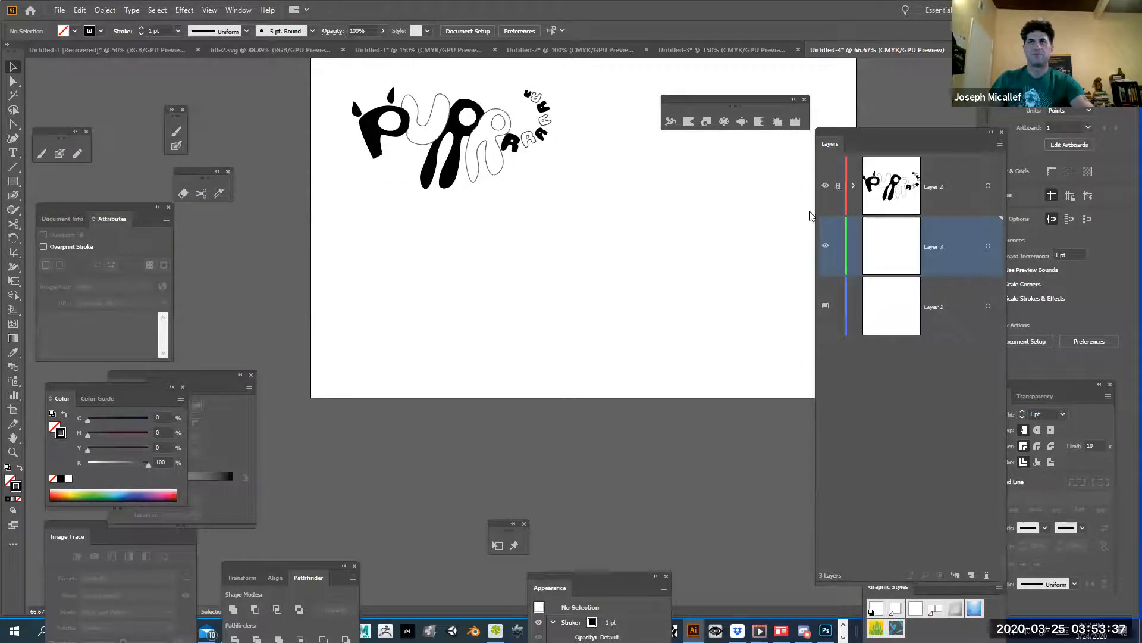
key(ctrl+v)
Move the pasted Swoosh artwork up and to the right, below the purr lettering, and deselect it.
click(419, 255)
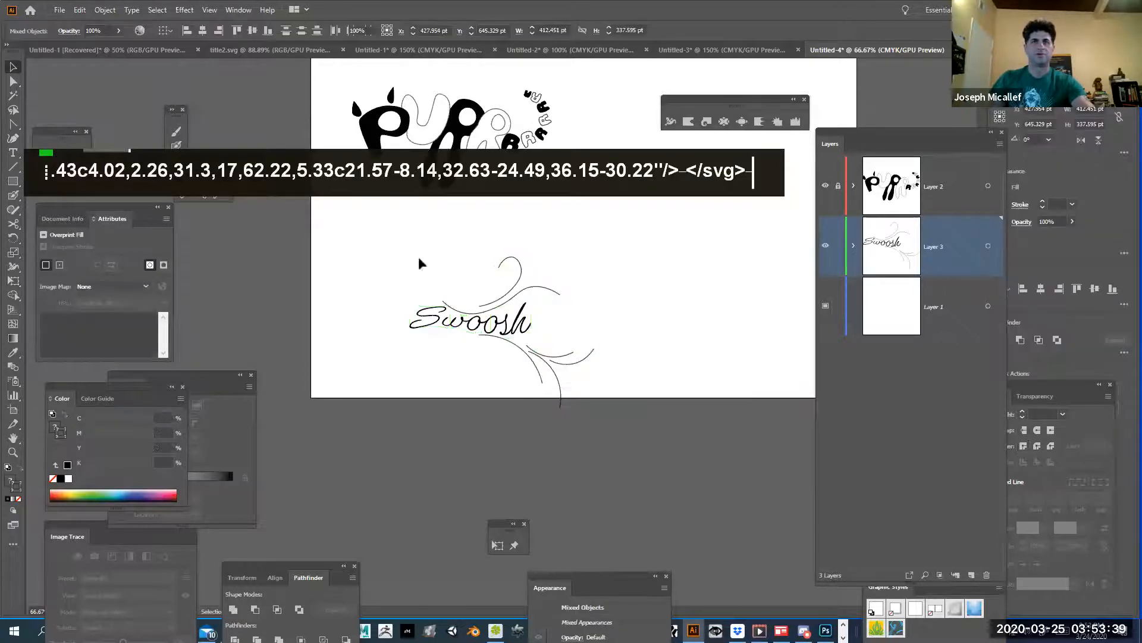
click(497, 310)
drag(497, 310, 582, 220)
click(561, 330)
key(space)
drag(589, 339, 534, 490)
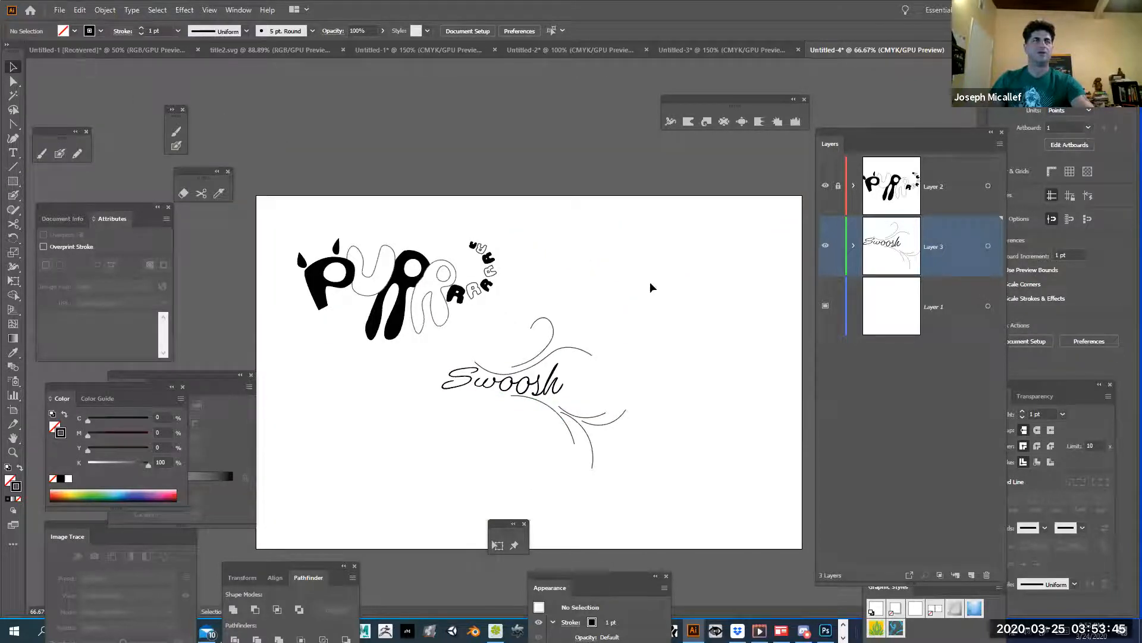
ctrl+click(536, 396)
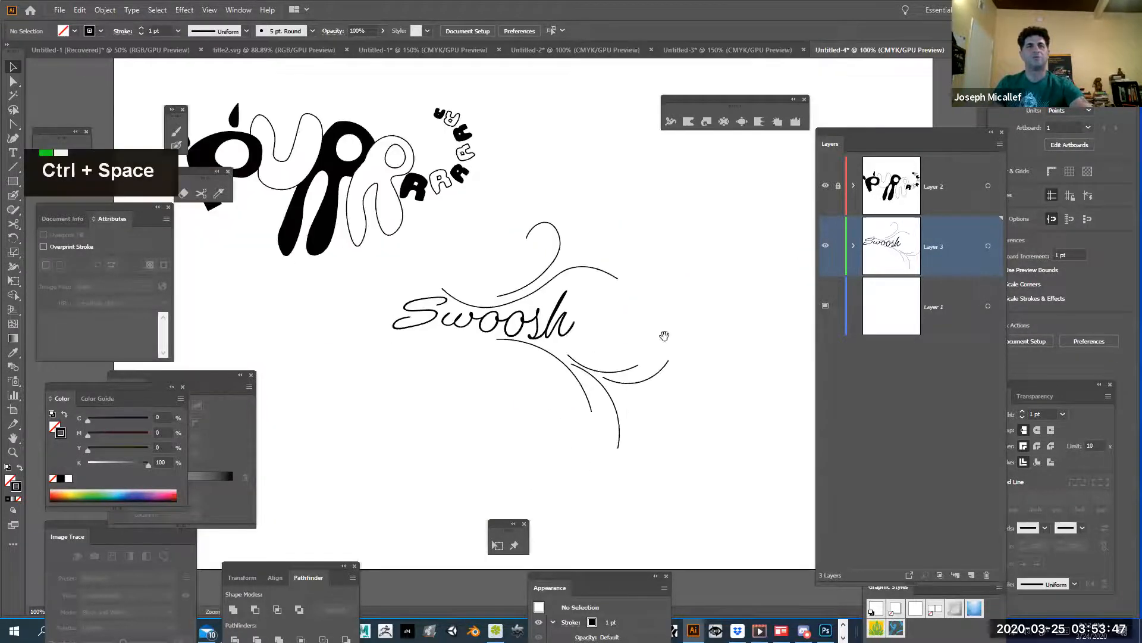
drag(663, 332, 716, 377)
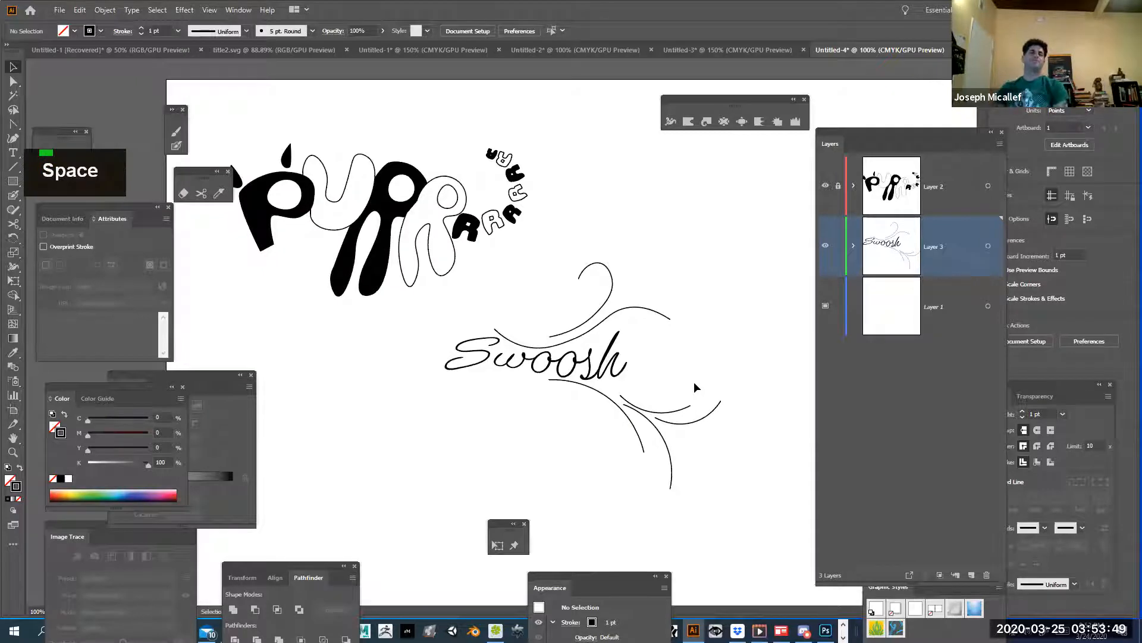
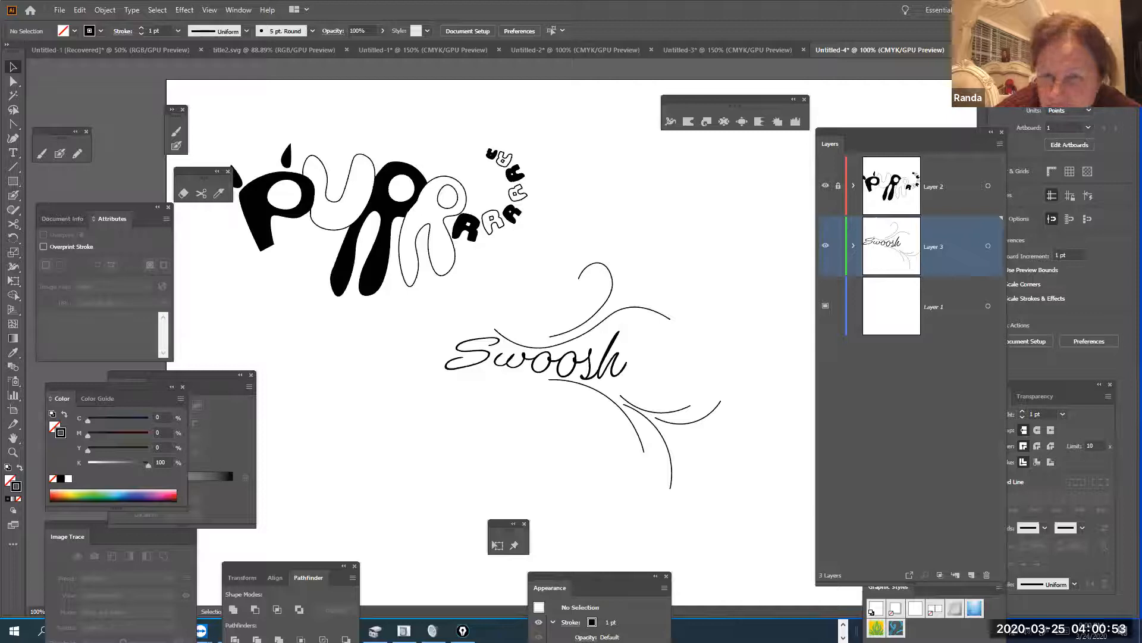
scroll(571, 333, down, 1)
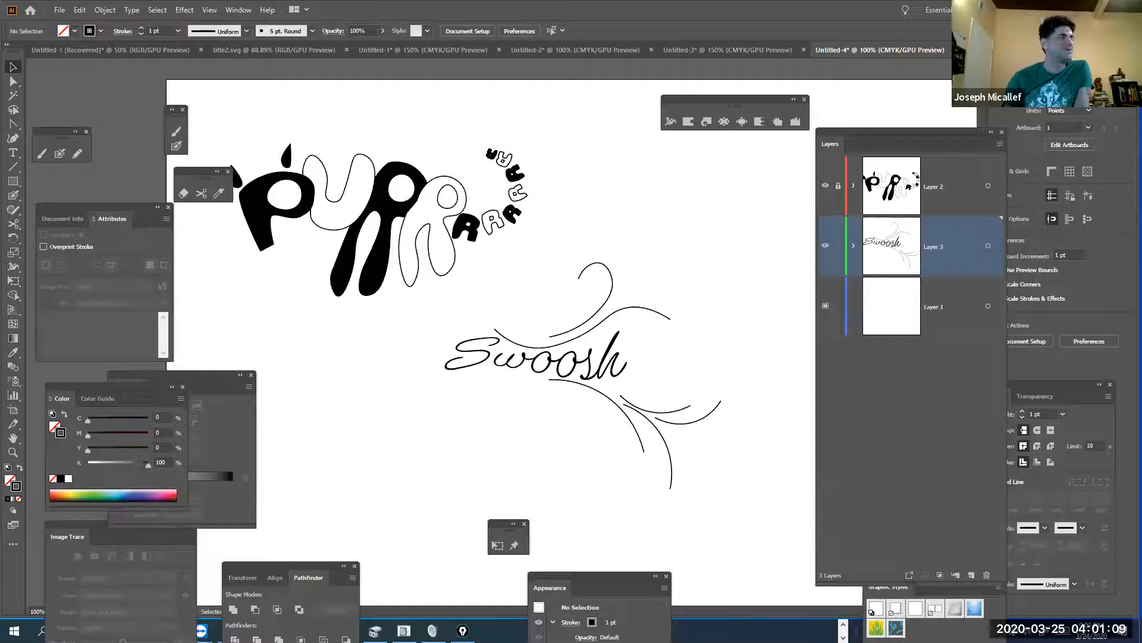
scroll(511, 345, up, 1)
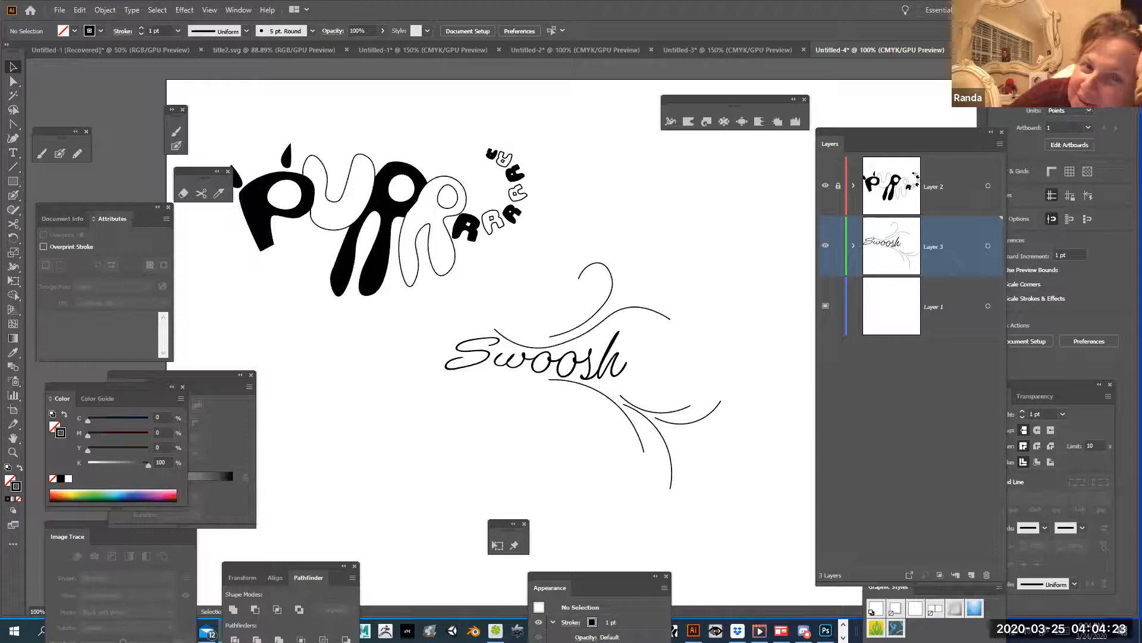
Switch to Canvas SpeedGrader and advance through the Assignment 4 students to examine the Assignment 4.Ai portrait submission.
key(alt+Tab)
double_click(961, 130)
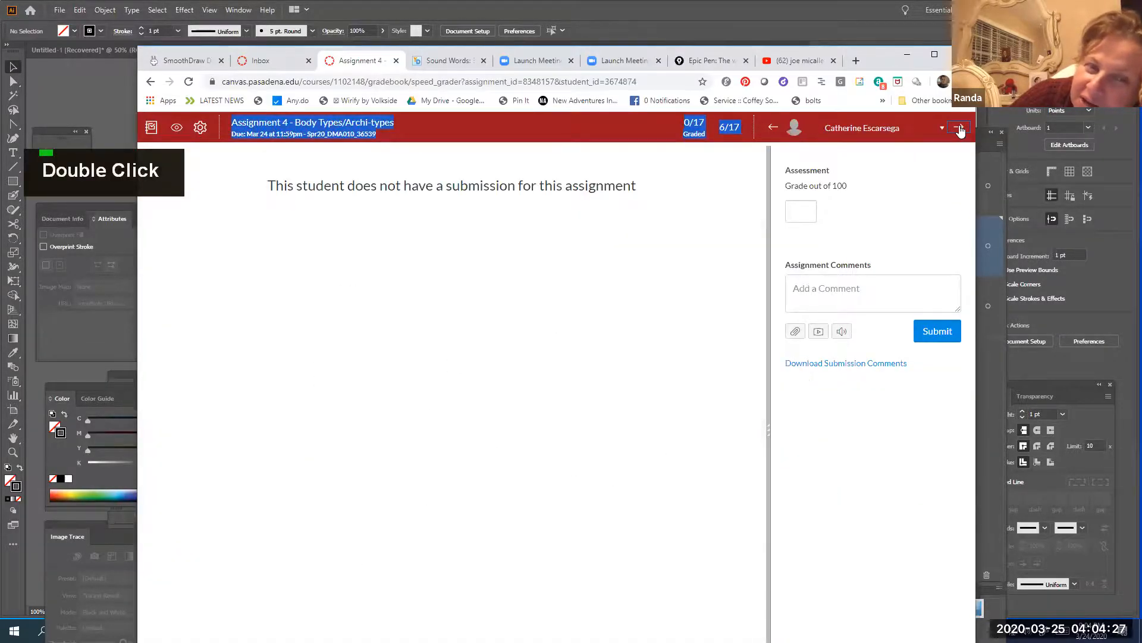
click(960, 129)
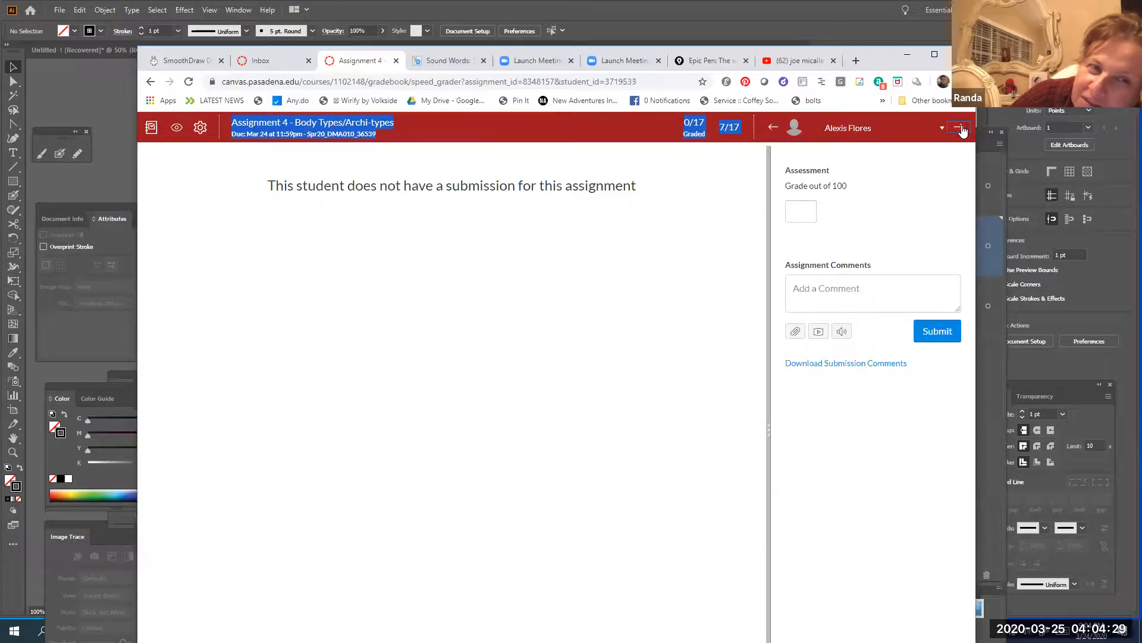
click(961, 129)
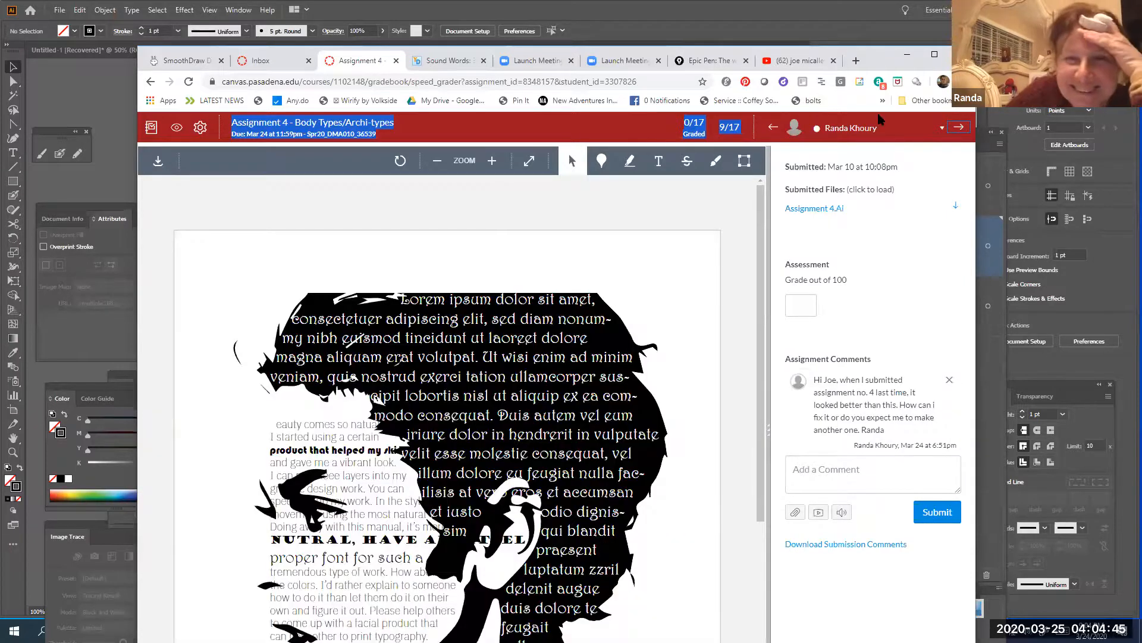
scroll(636, 455, down, 2)
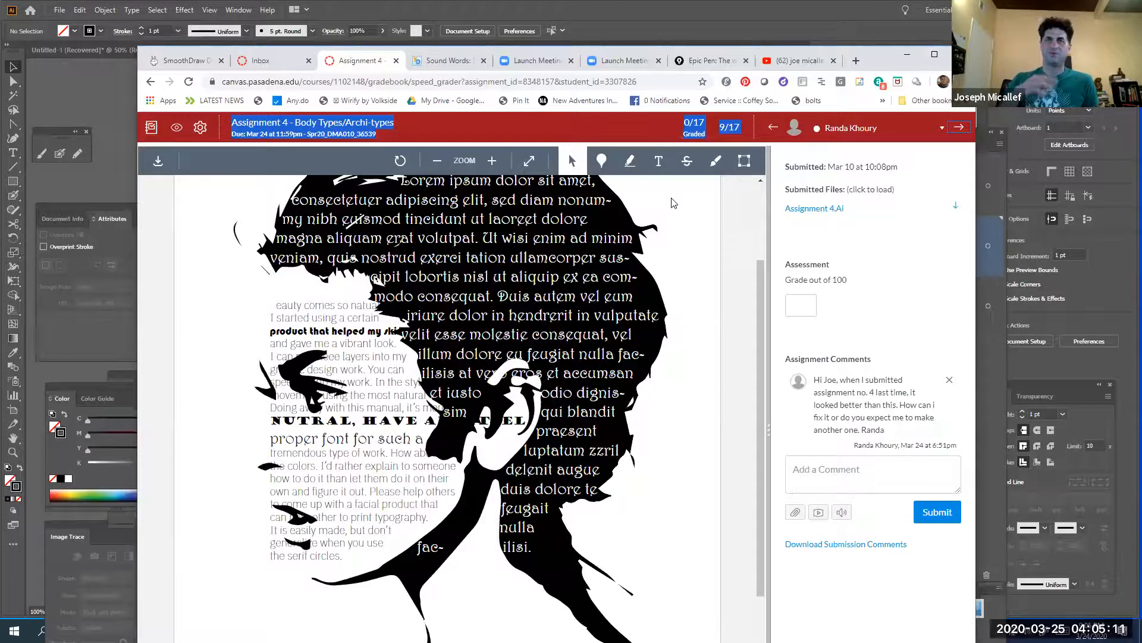
Advance to the next submitted Assignment 4 PDF and examine its quirky, witty typographic composition and portrait.
click(957, 127)
click(958, 128)
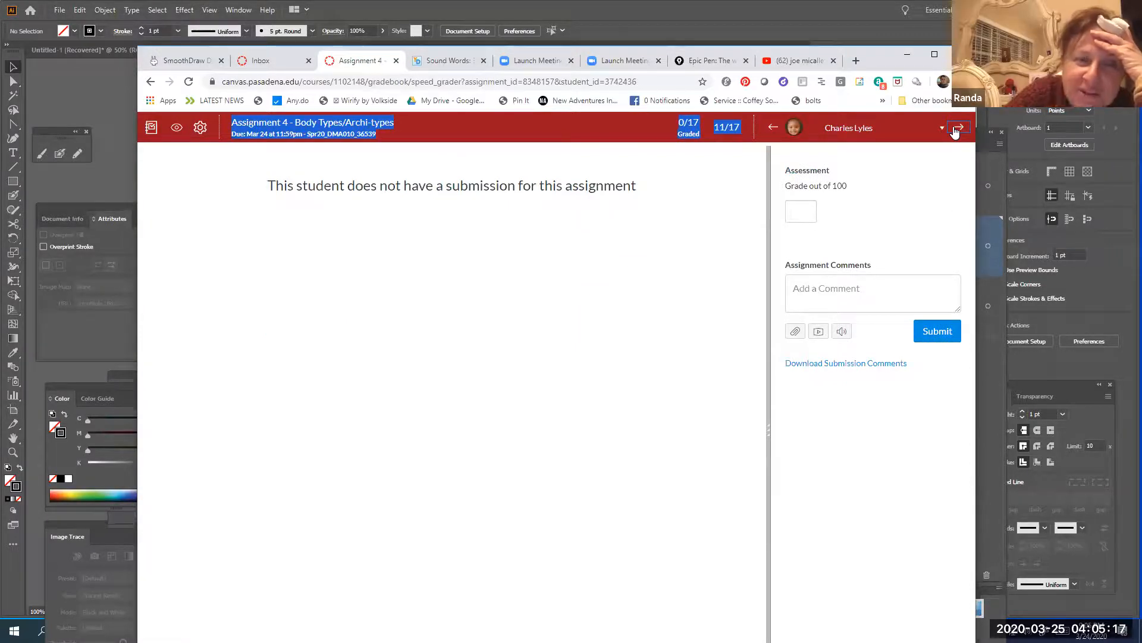
click(958, 128)
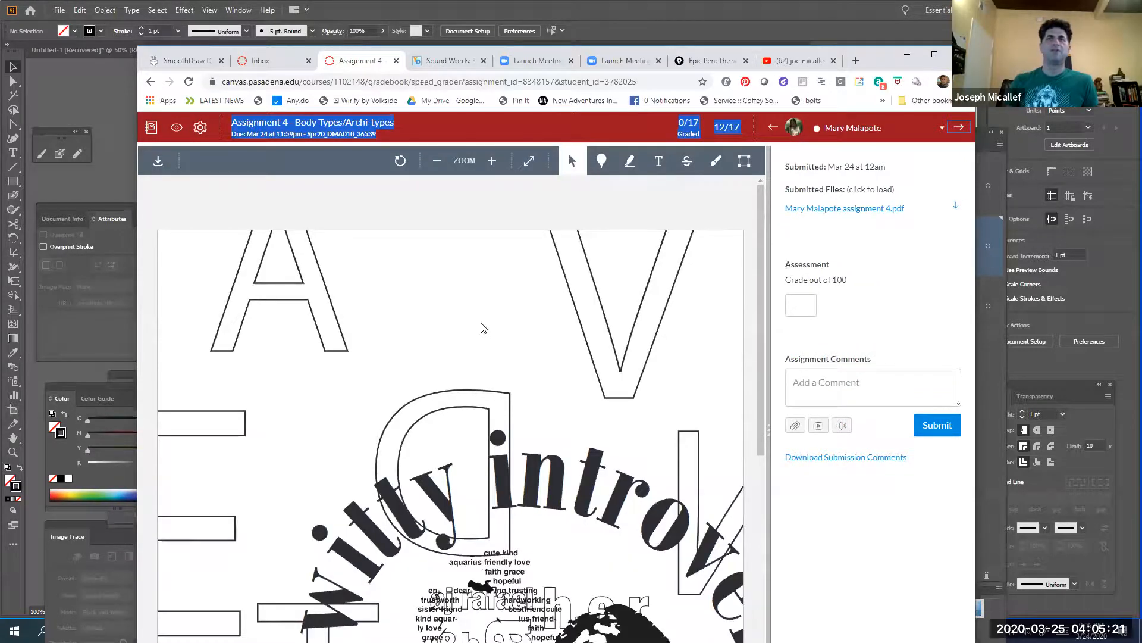
scroll(483, 328, down, 5)
scroll(508, 406, down, 3)
scroll(364, 577, up, 2)
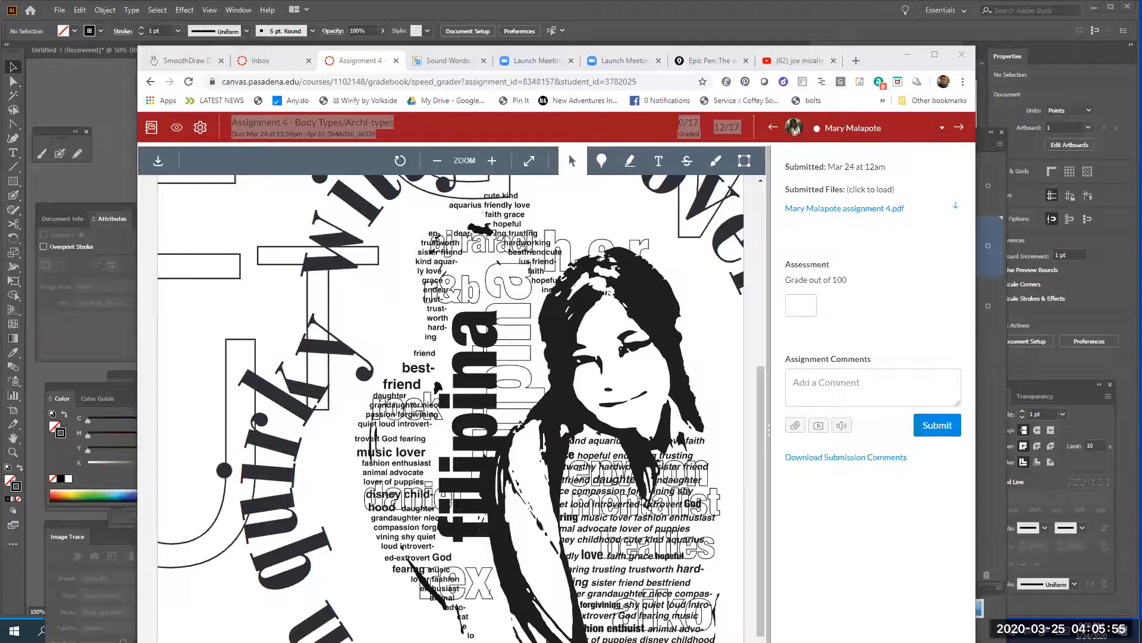
Switch to the "Copy of The Union of Word and Picture" presentation, enlarge its window, and view the Digital Exploration title slide.
key(alt+Tab)
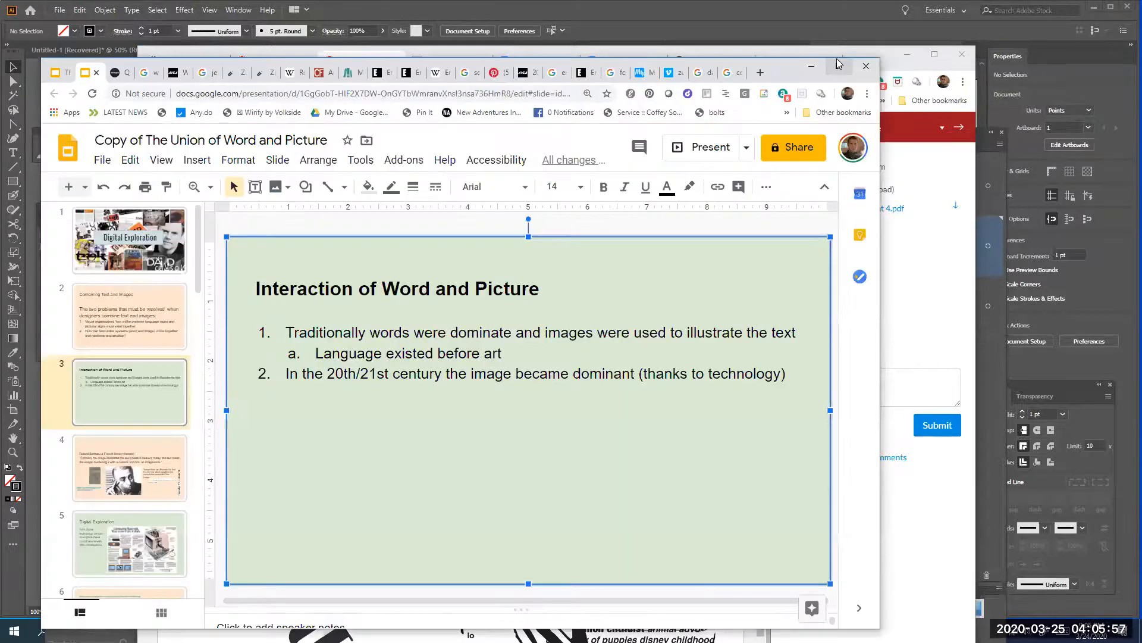
click(836, 64)
scroll(92, 216, up, 1)
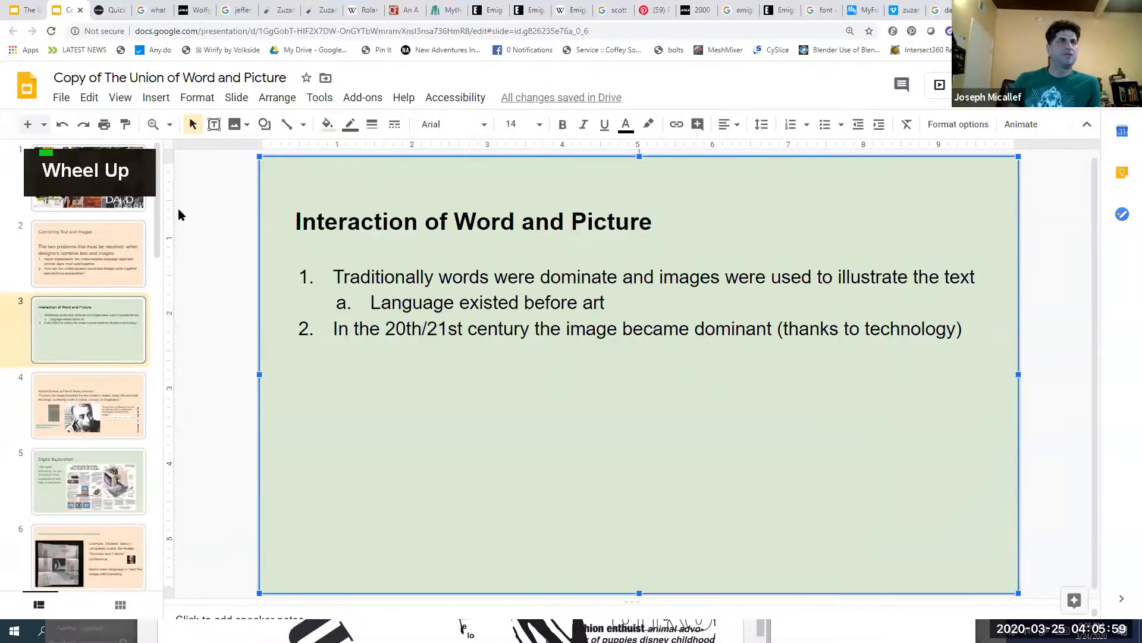
double_click(78, 212)
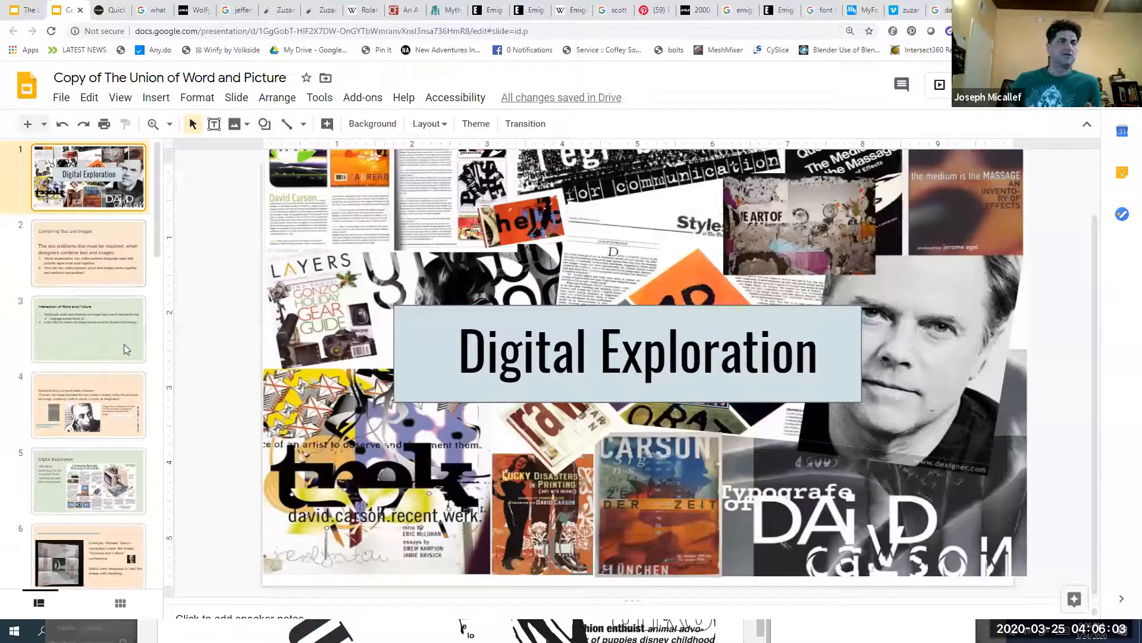
scroll(119, 351, down, 2)
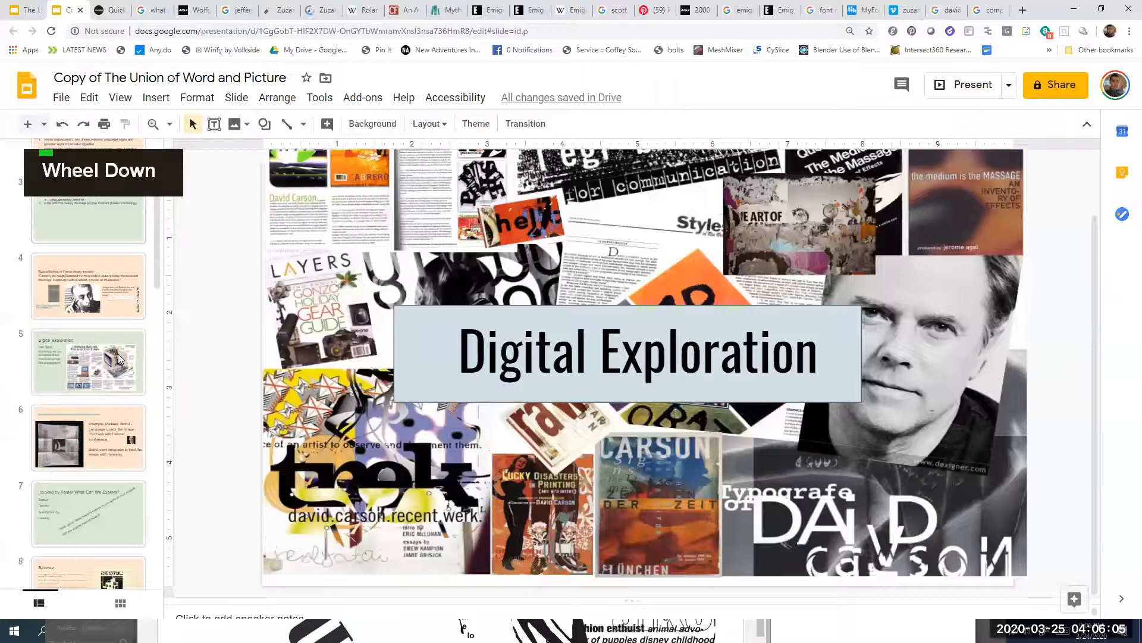
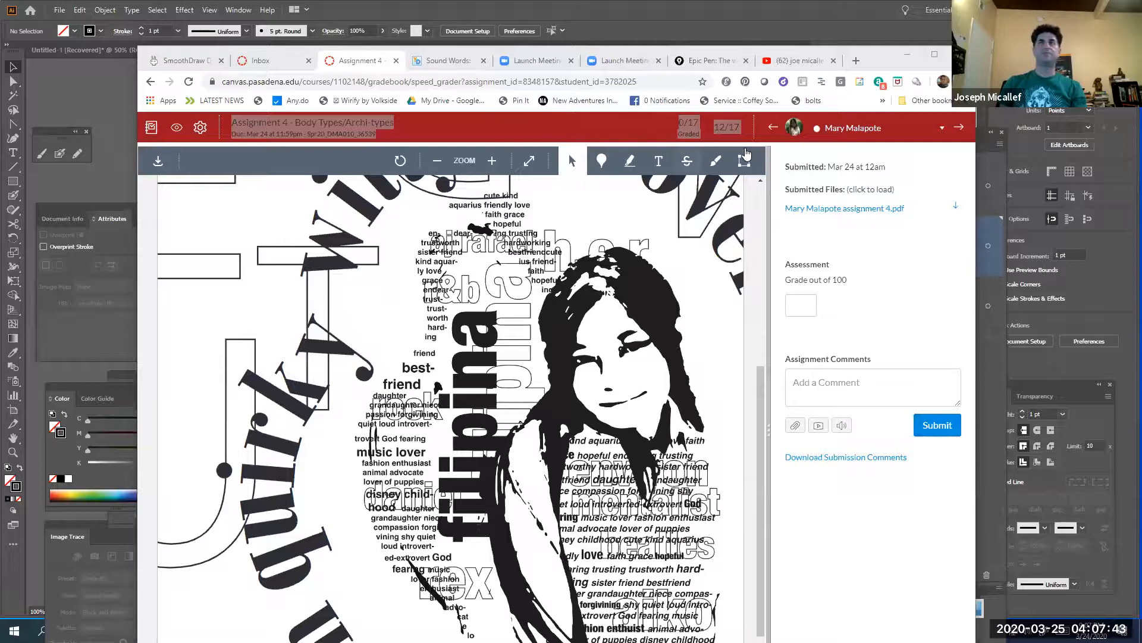
In SpeedGrader, advance three students to the Body Types-Archi-types.pdf submission.
click(958, 128)
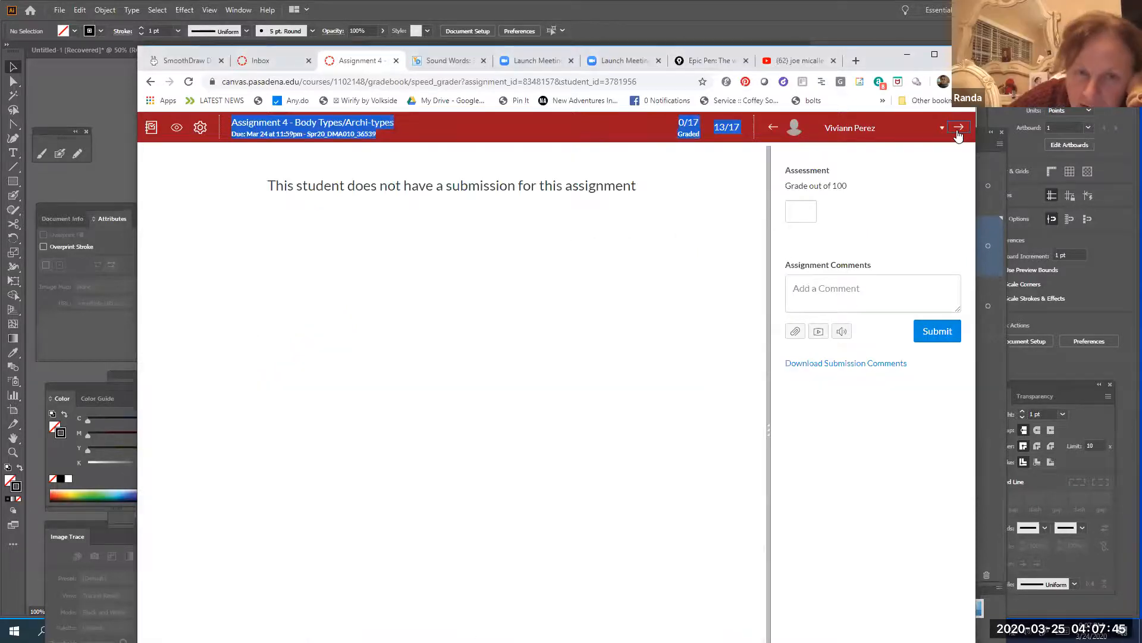
click(959, 128)
click(958, 128)
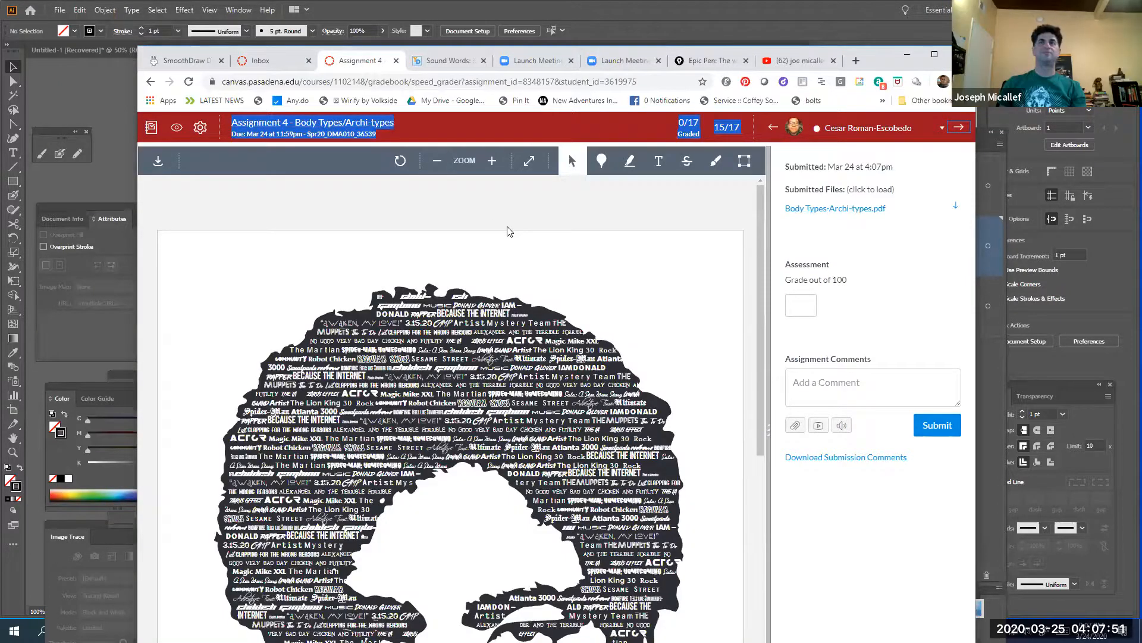
Examine the text-filled portrait in Body Types-Archi-types.pdf from the hair down to the chin.
scroll(509, 231, down, 1)
scroll(509, 231, down, 5)
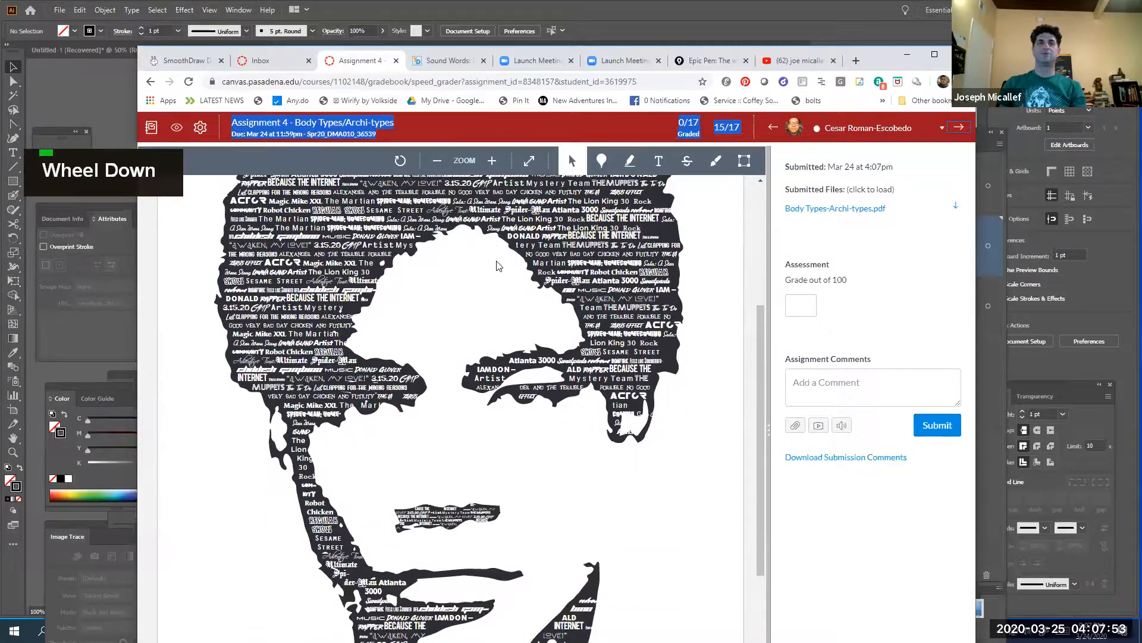
scroll(339, 391, up, 1)
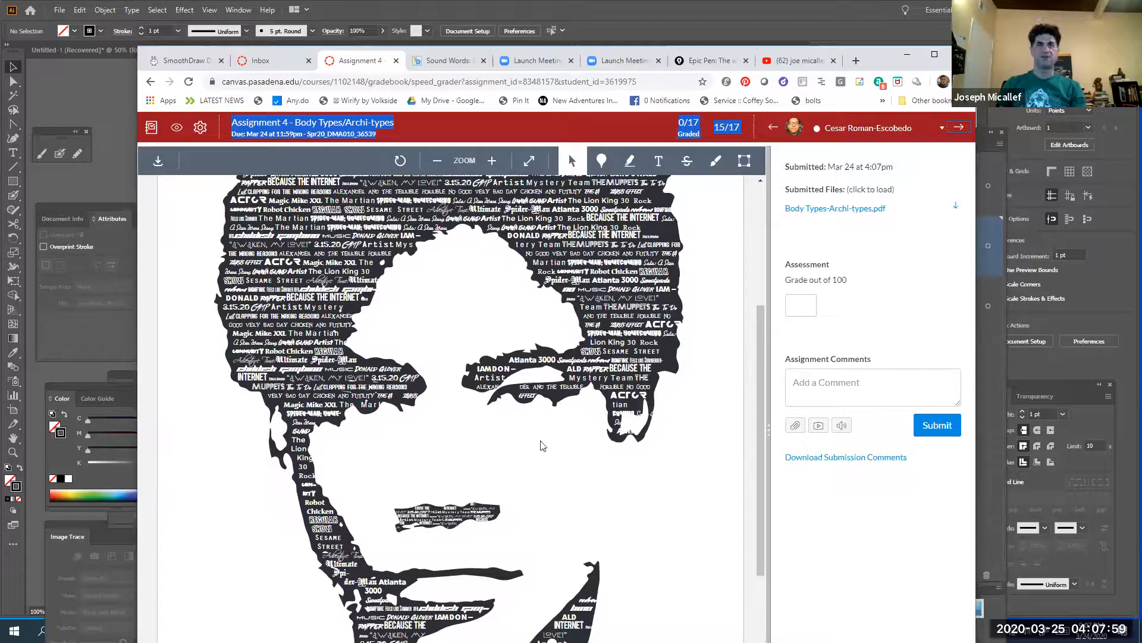
scroll(417, 369, up, 1)
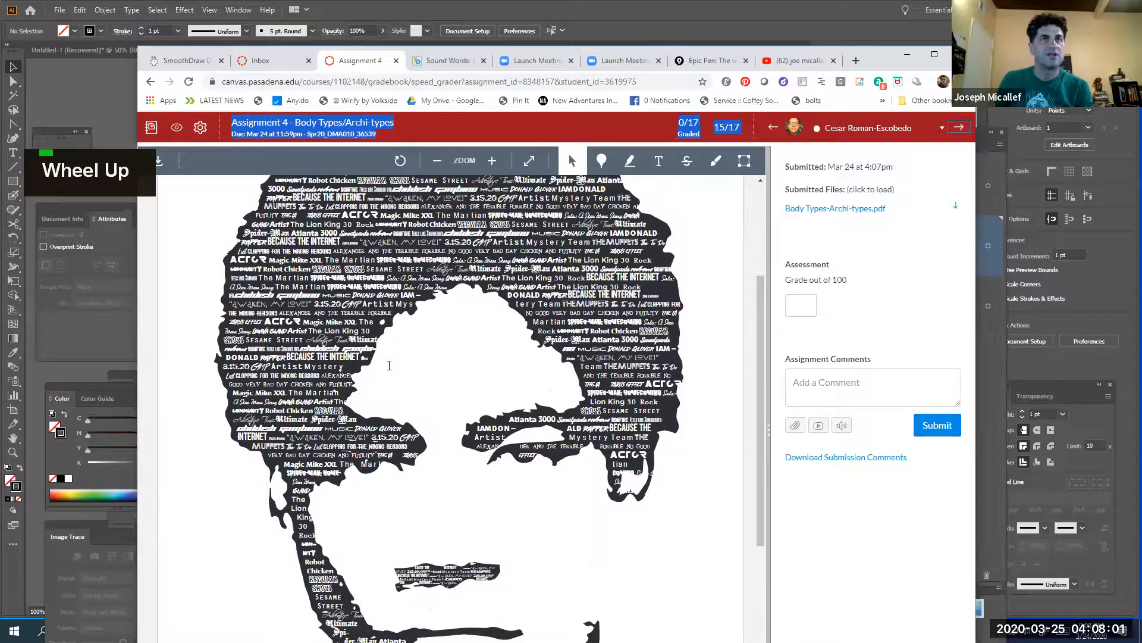
scroll(446, 387, up, 2)
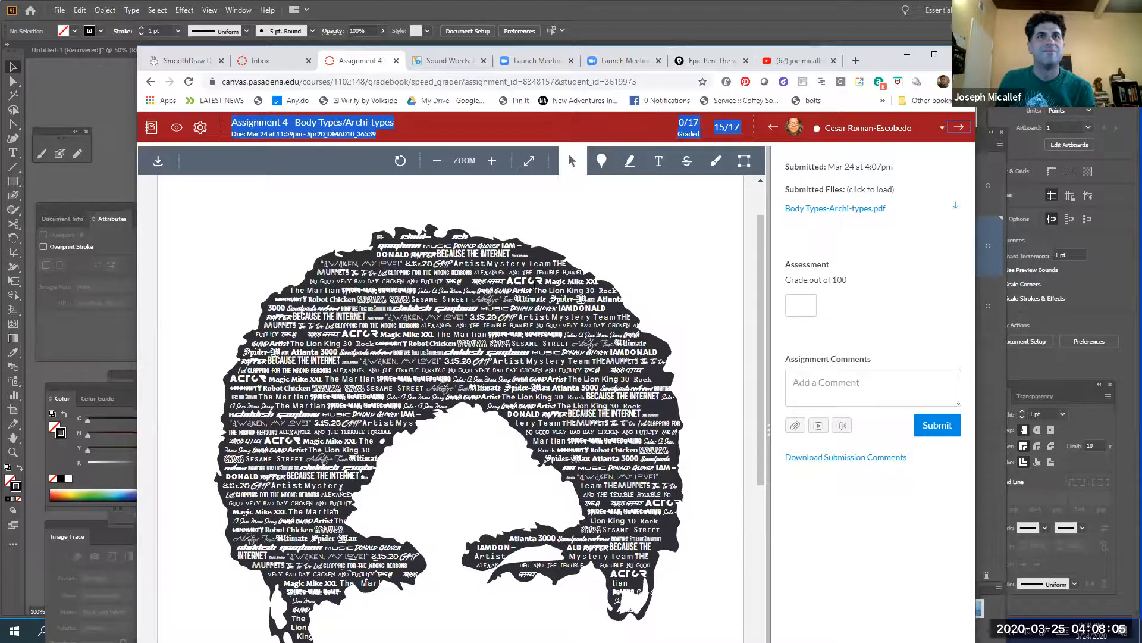
scroll(636, 357, down, 4)
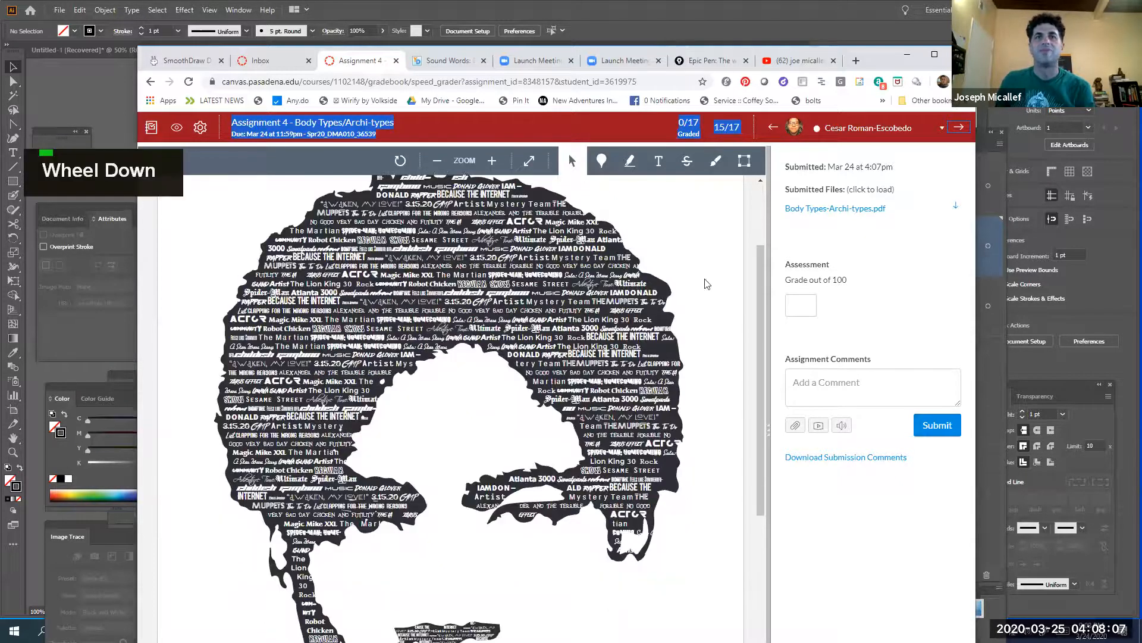
scroll(636, 357, down, 2)
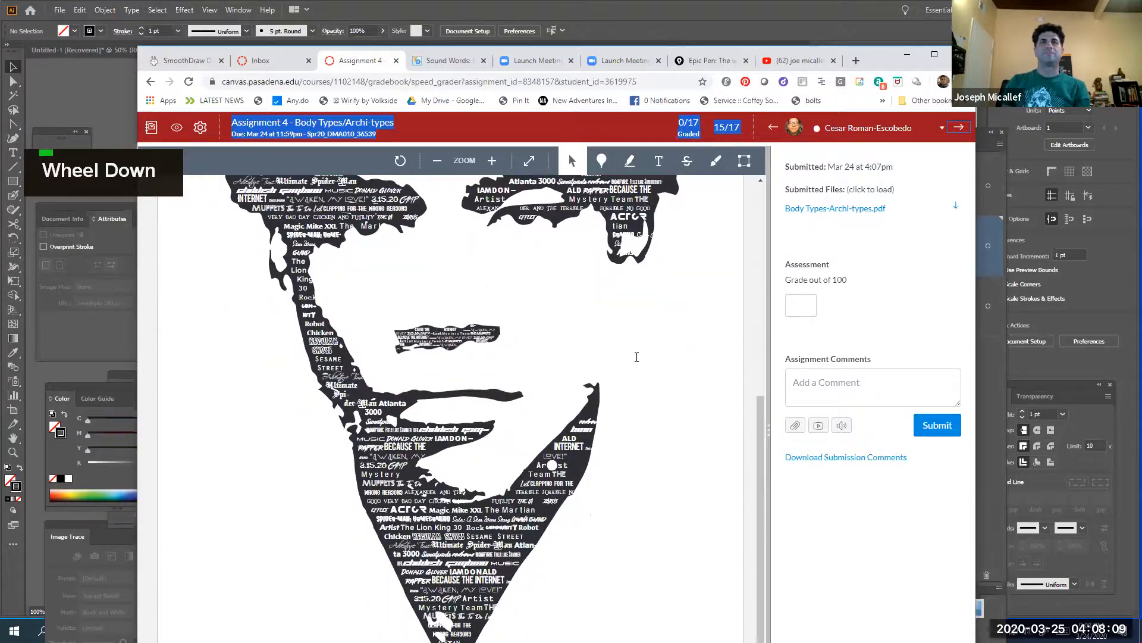
scroll(622, 381, up, 1)
scroll(622, 381, up, 5)
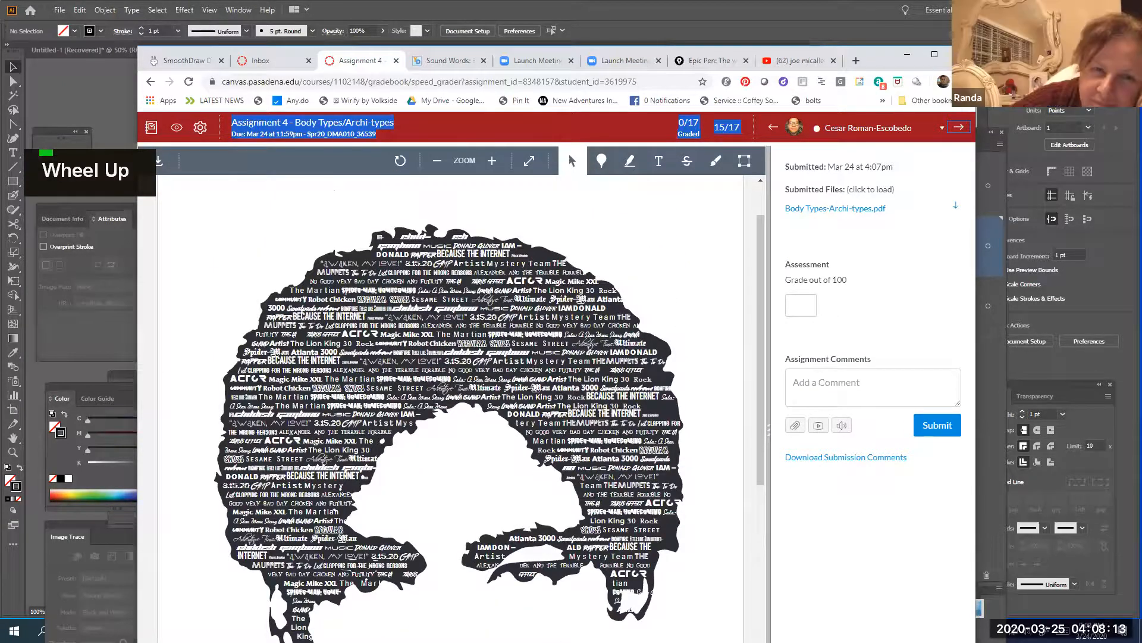
scroll(464, 446, up, 1)
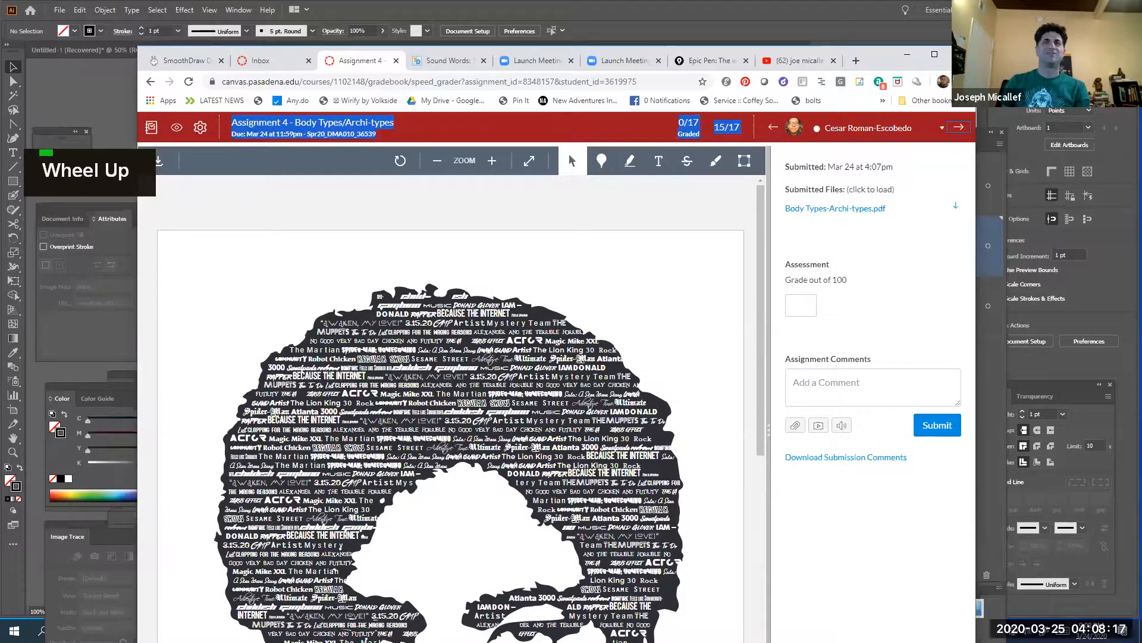
scroll(464, 452, down, 2)
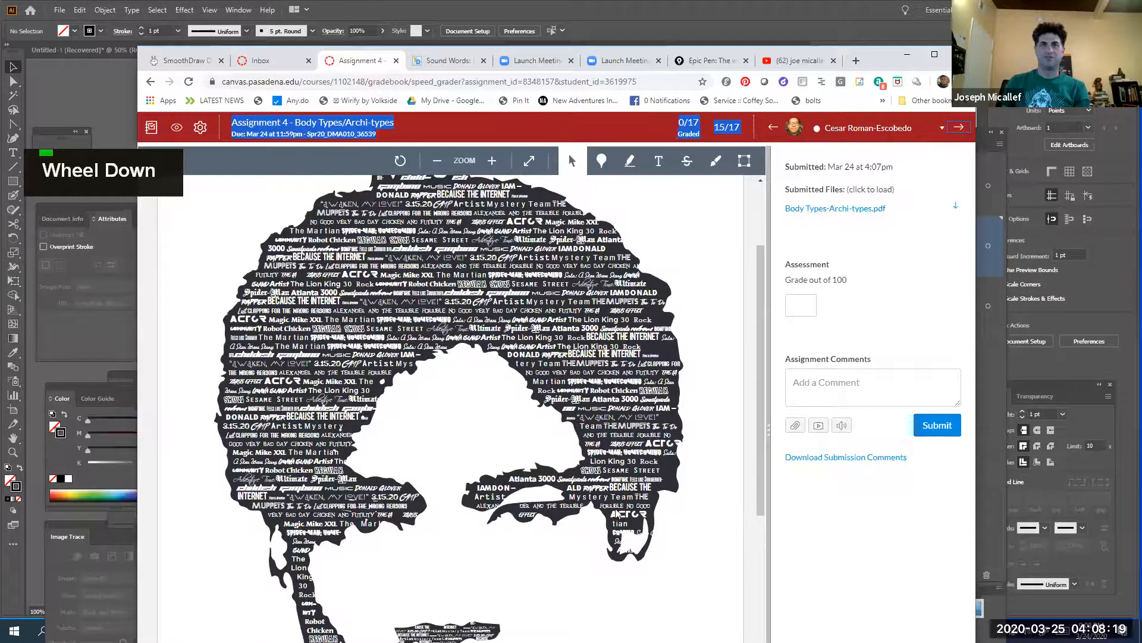
Advance two students in SpeedGrader to the last entry and reposition the browser window.
click(959, 128)
click(959, 128)
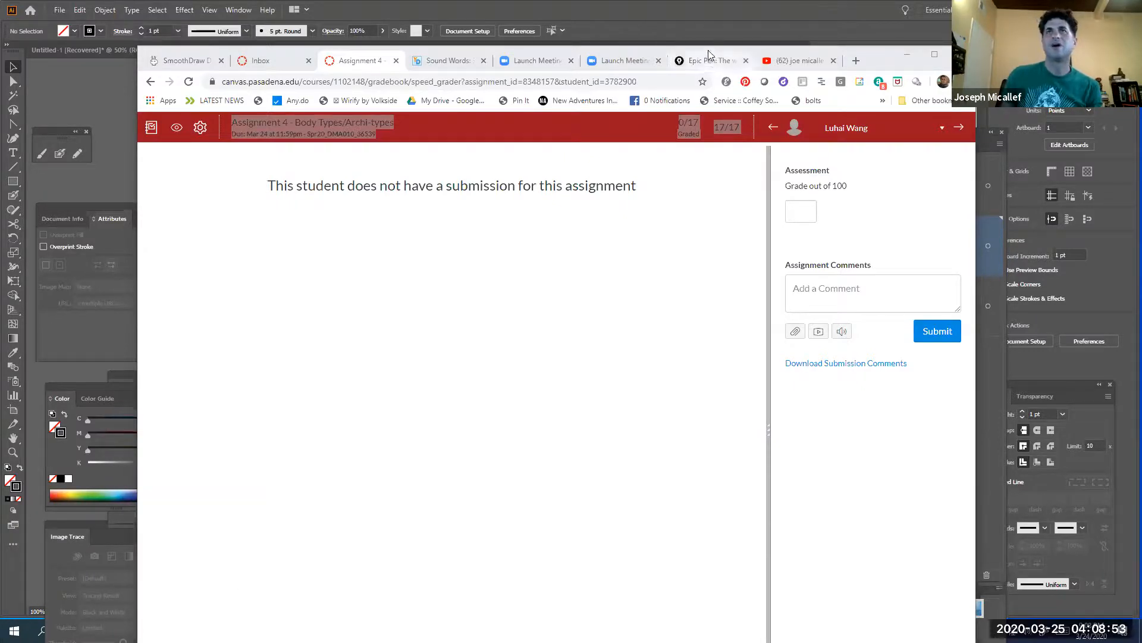
drag(705, 45, 690, 263)
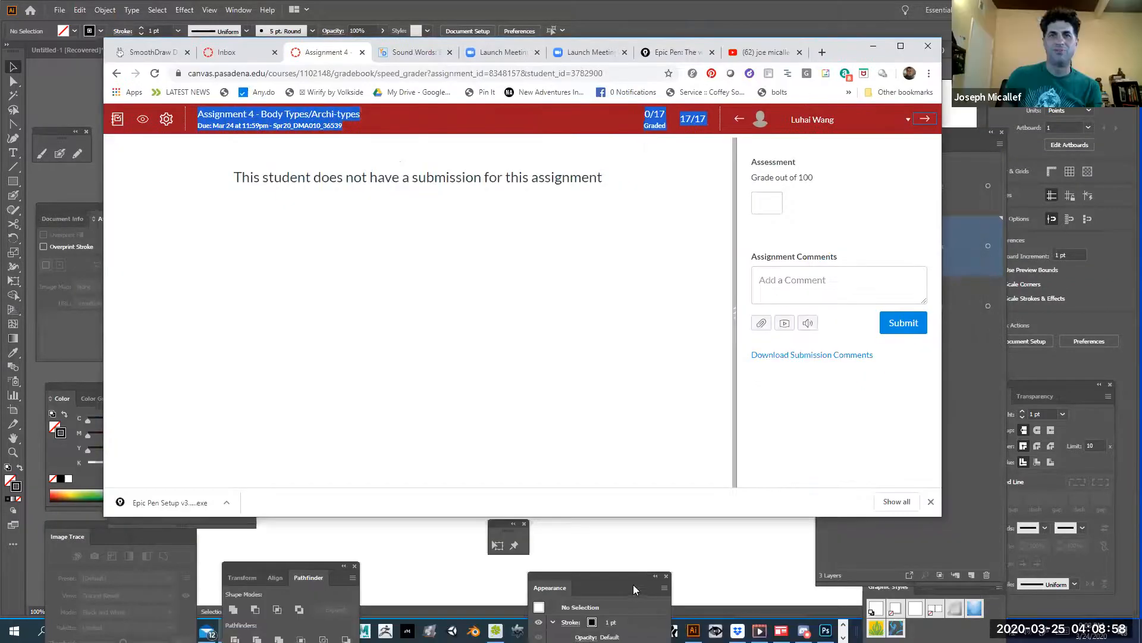
Switch to Illustrator and move the Appearance and Pathfinder panels up over the middle of the artboard.
click(633, 584)
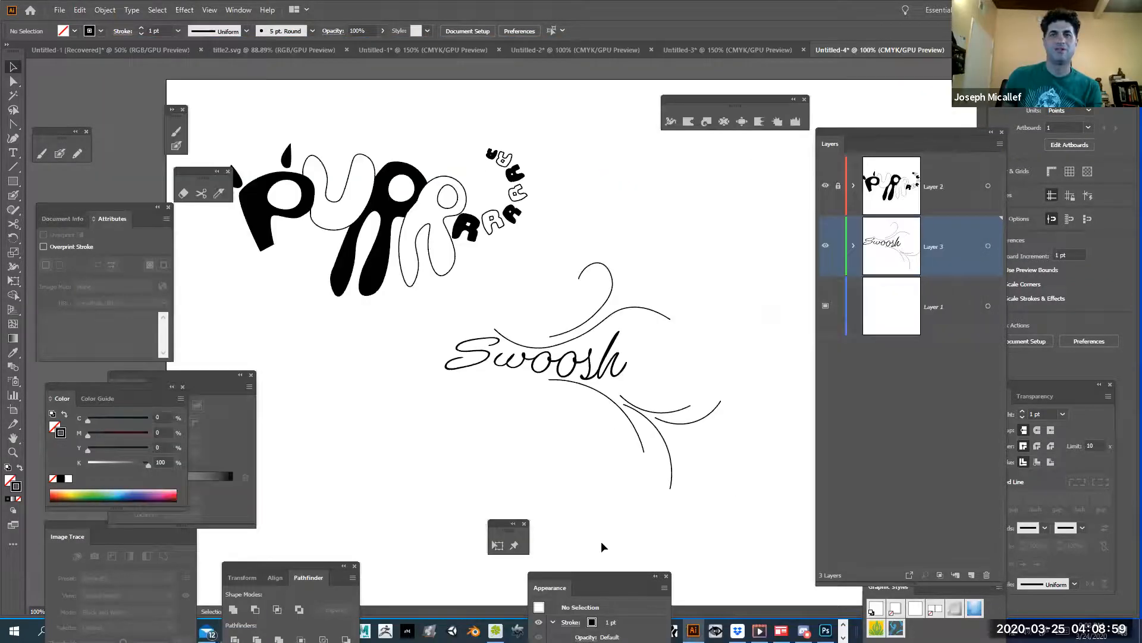
drag(594, 578, 599, 202)
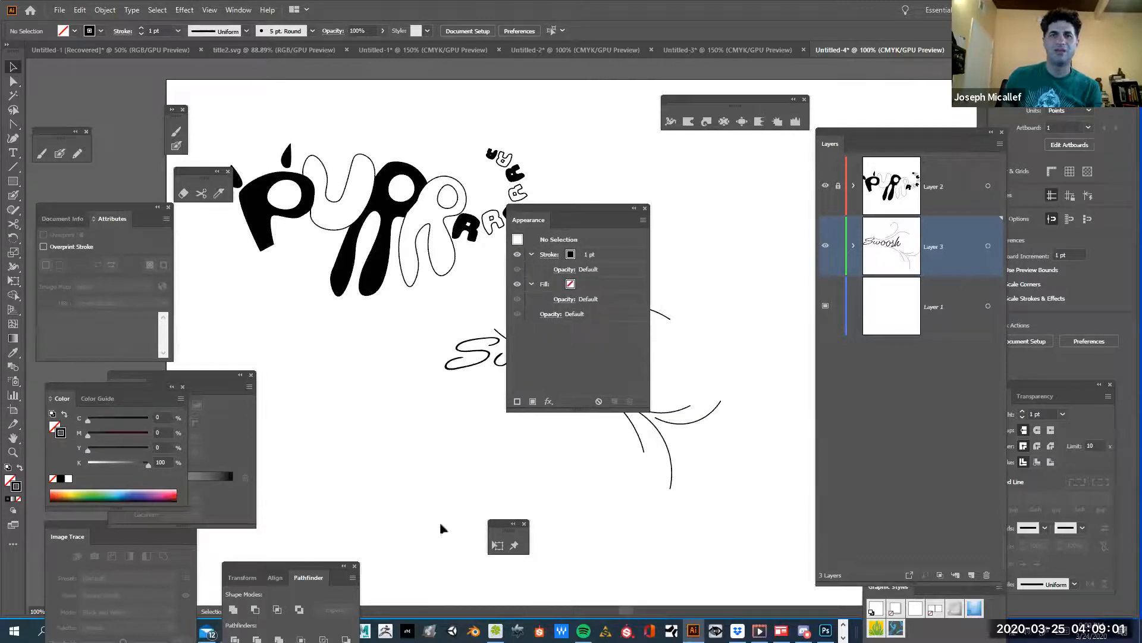
drag(250, 564, 374, 326)
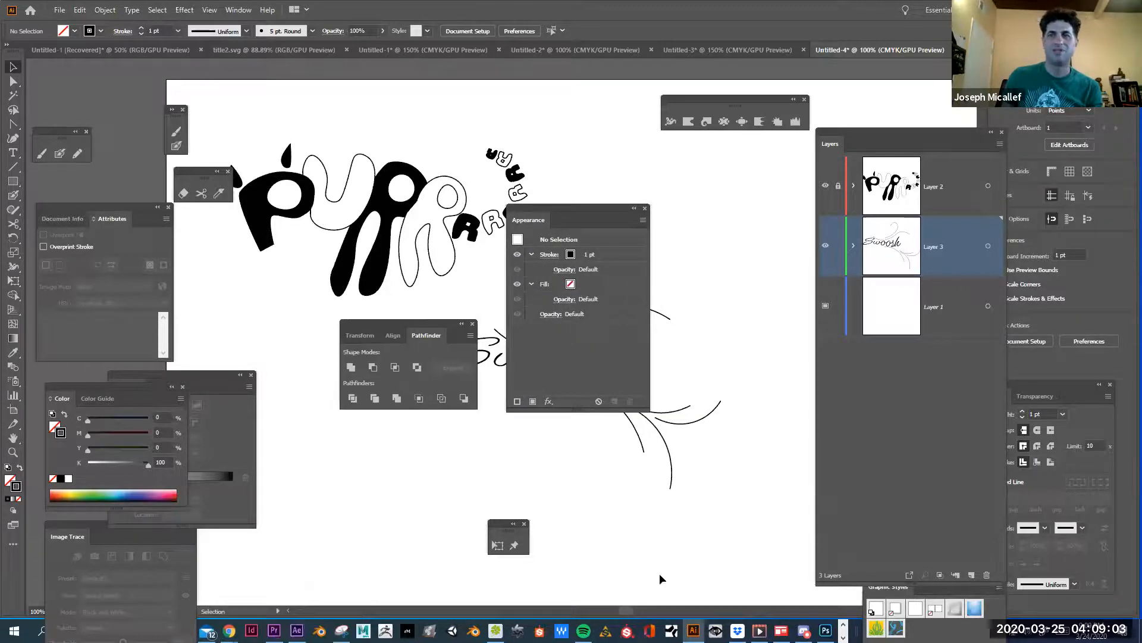
Close and relaunch Discord, and dismiss the enlarged purr sketch in the DMA10 server's general channel.
click(804, 632)
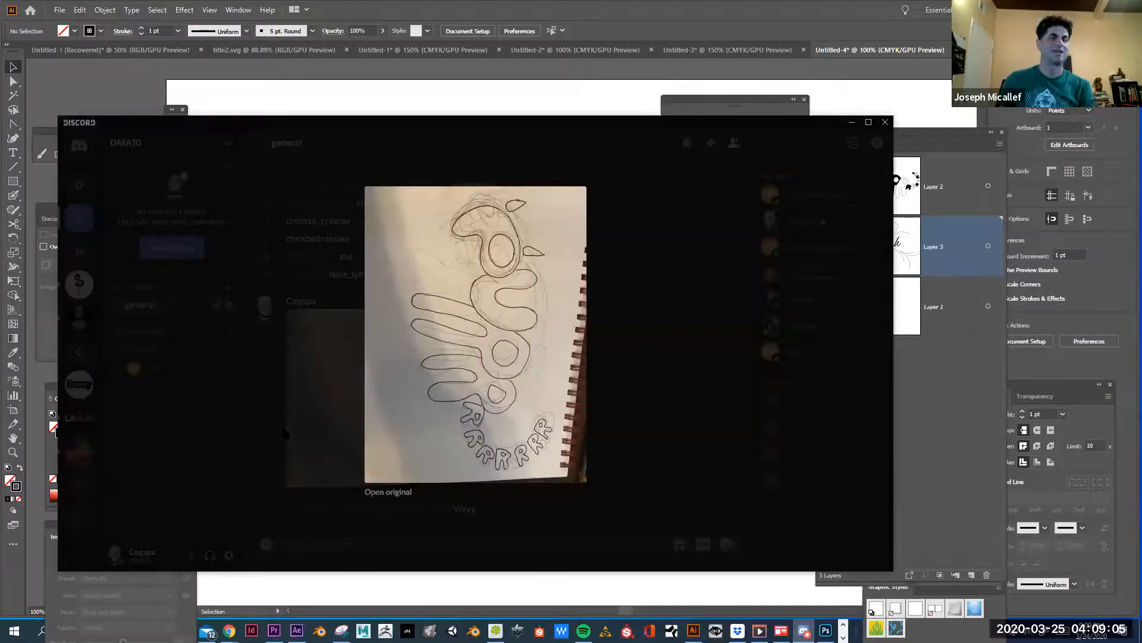
click(885, 122)
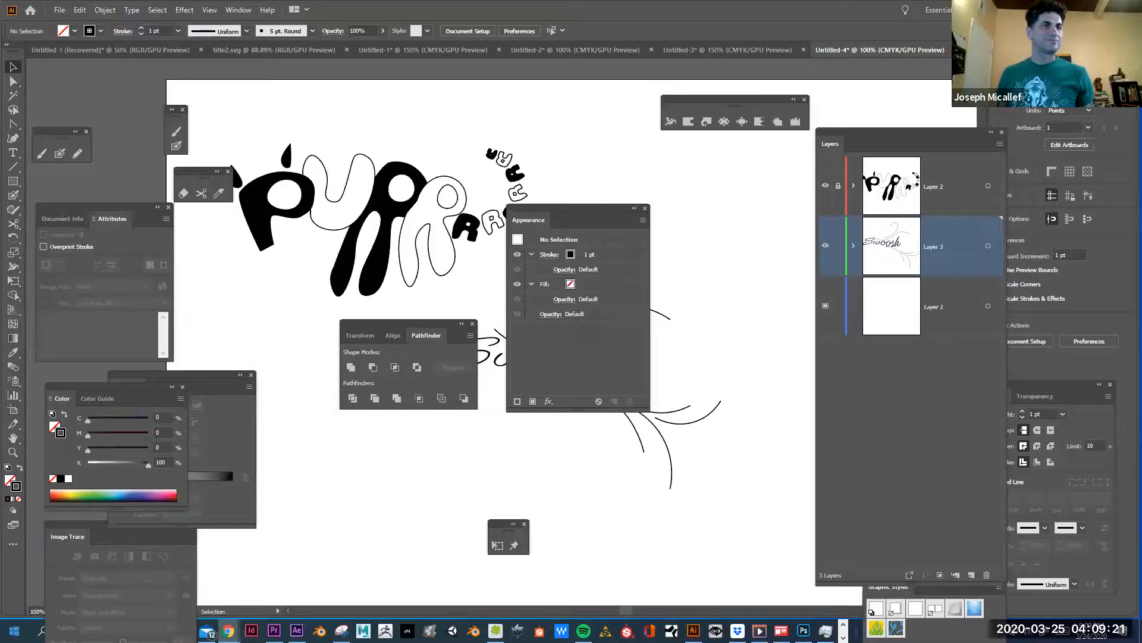
click(9, 625)
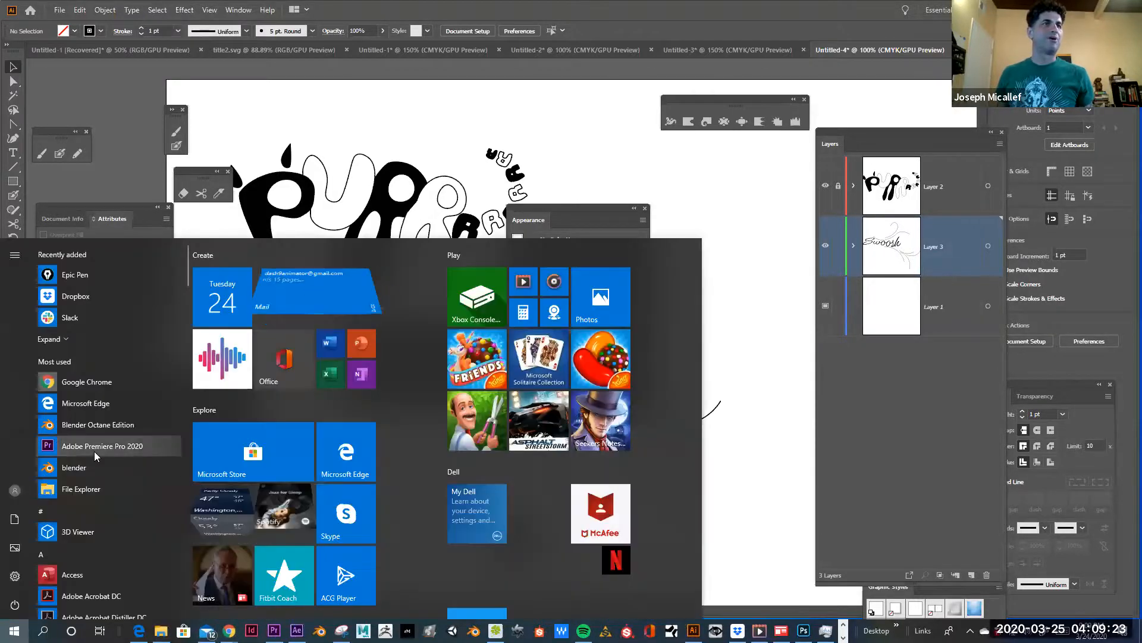
scroll(94, 451, down, 5)
scroll(94, 451, down, 6)
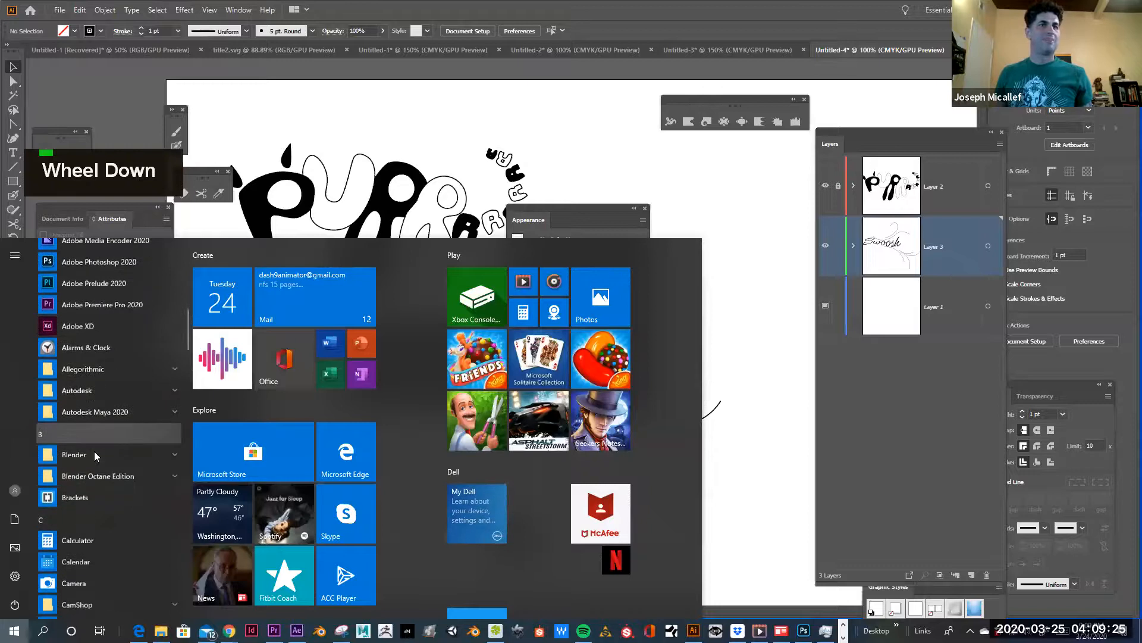
scroll(95, 429, down, 3)
scroll(103, 532, down, 5)
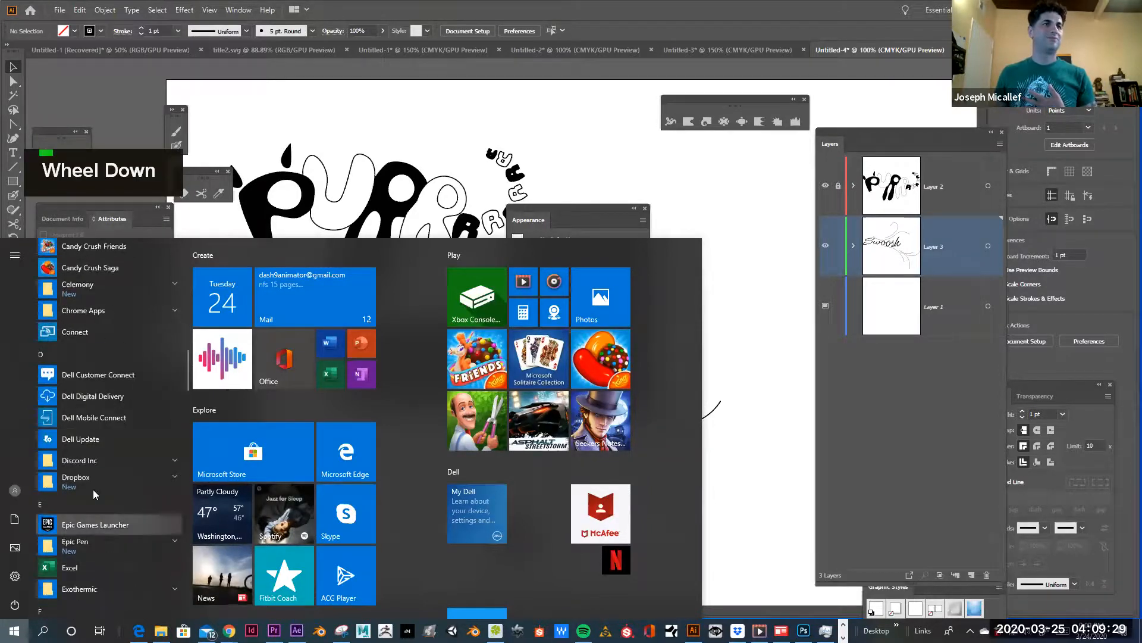
click(87, 460)
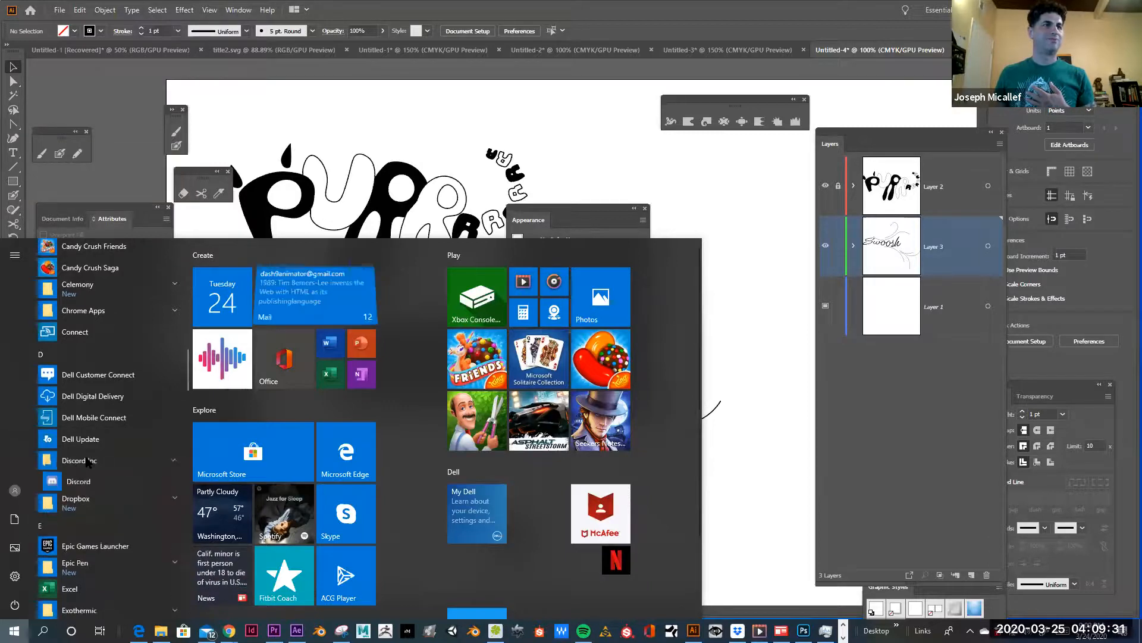
click(71, 482)
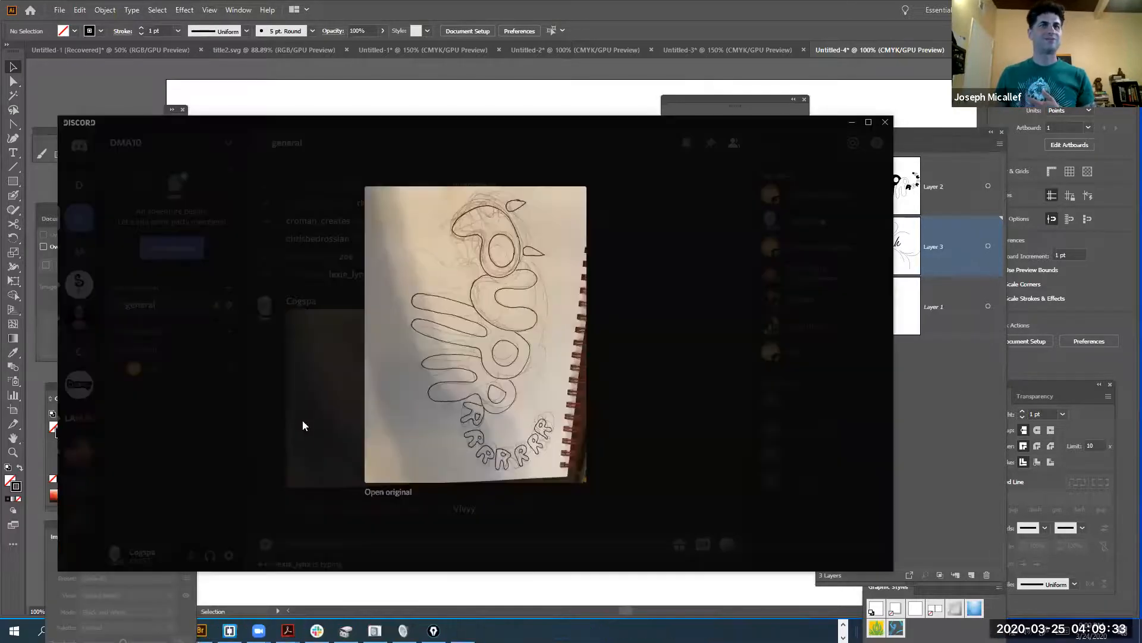
click(92, 208)
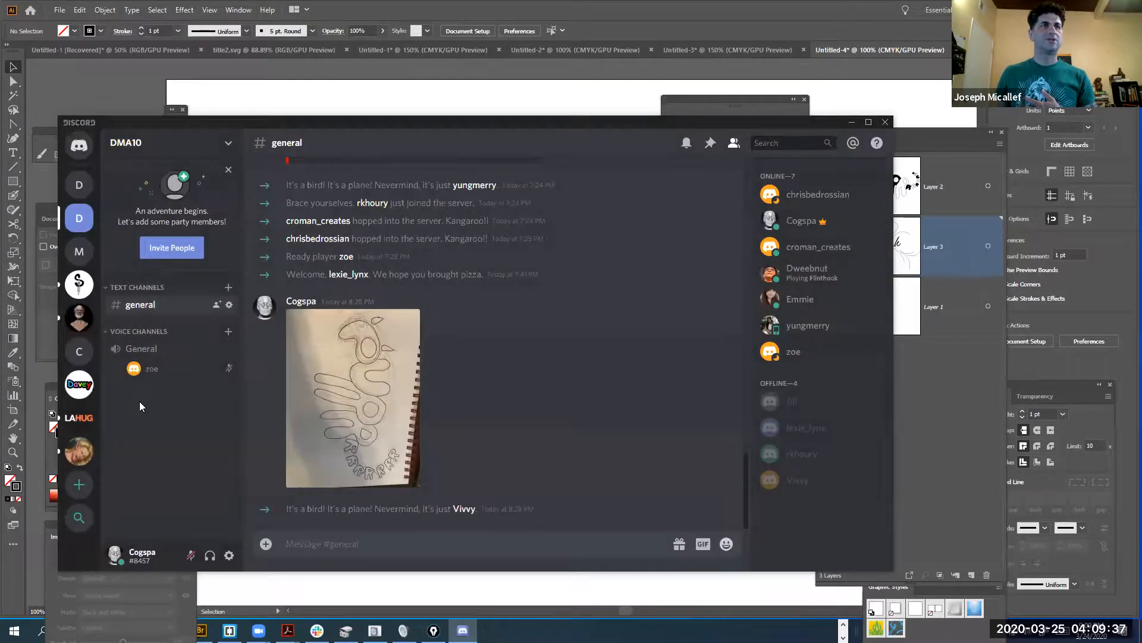
Go to the Sketchparty server and examine the camera-themed drawings posted in its daily-prompt channel.
click(79, 284)
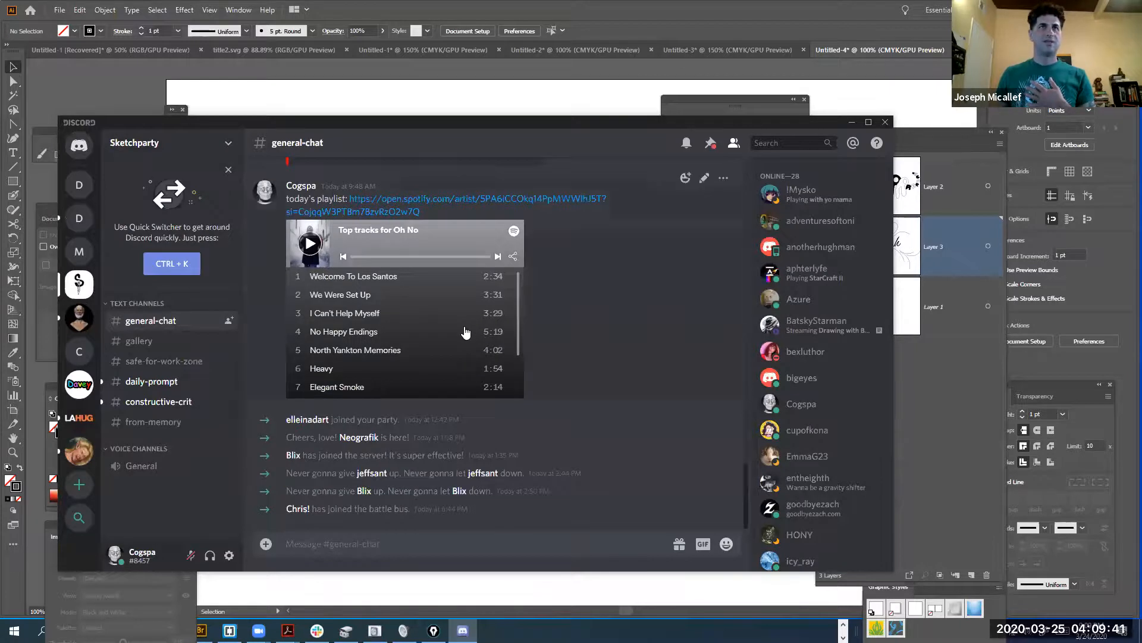
scroll(461, 331, down, 3)
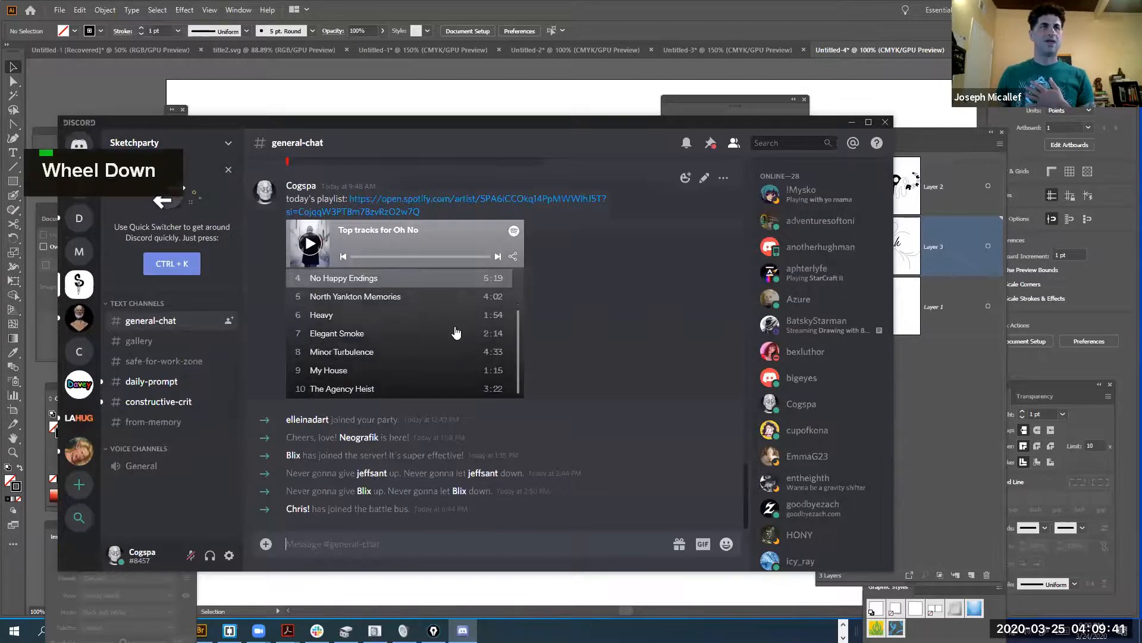
click(166, 383)
scroll(381, 383, down, 1)
scroll(381, 383, down, 8)
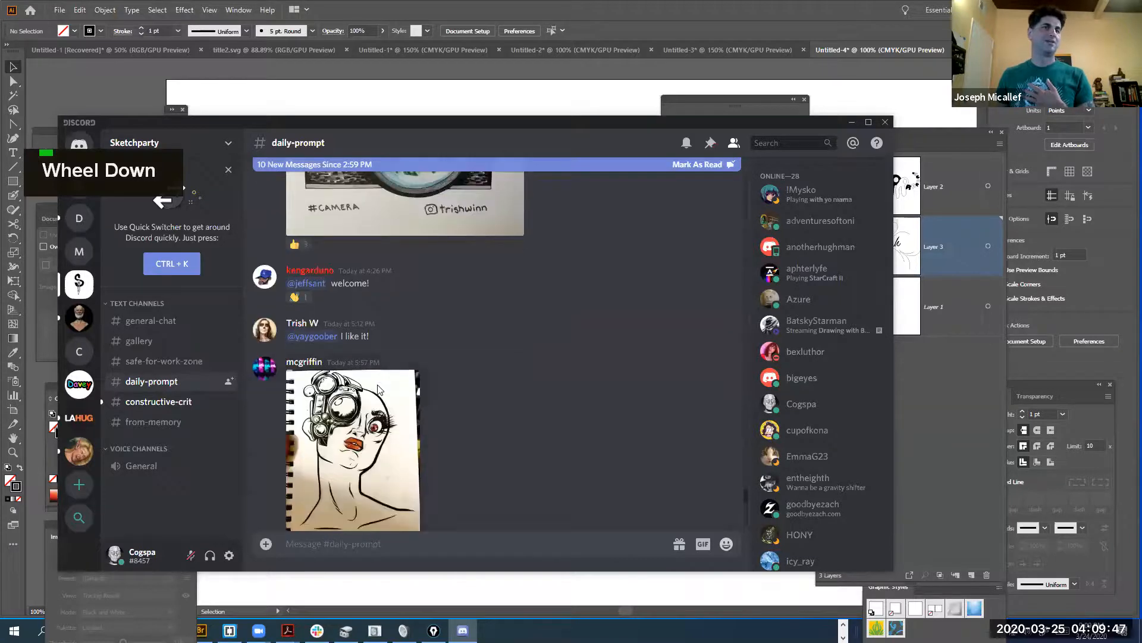
scroll(375, 393, down, 1)
scroll(369, 384, down, 8)
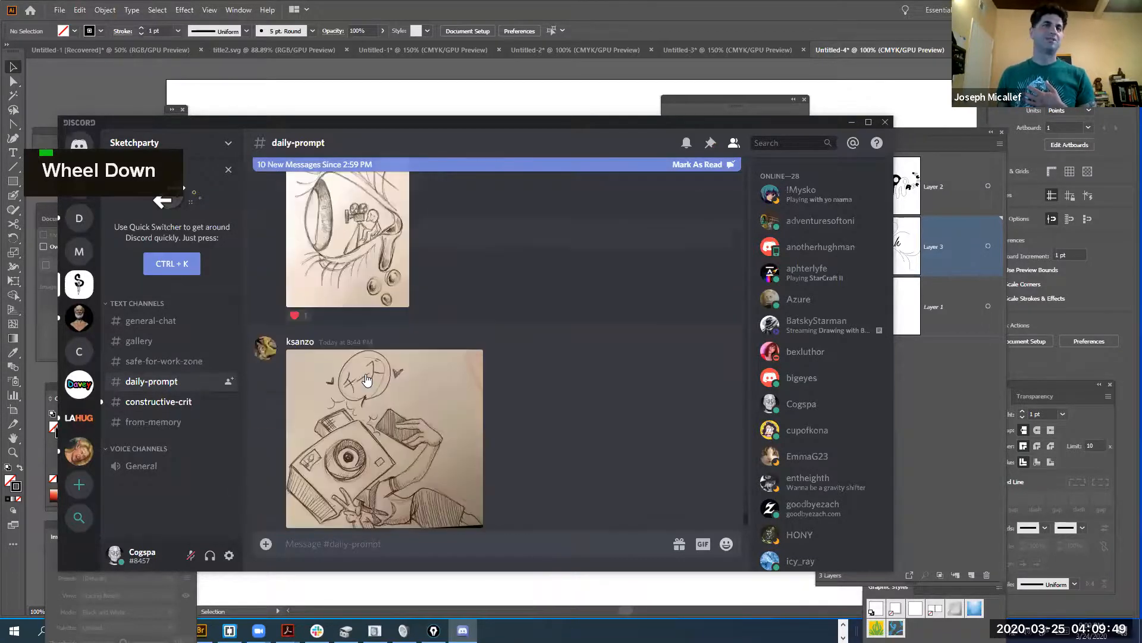
scroll(367, 380, down, 1)
scroll(367, 379, up, 4)
scroll(367, 379, up, 12)
scroll(379, 374, up, 10)
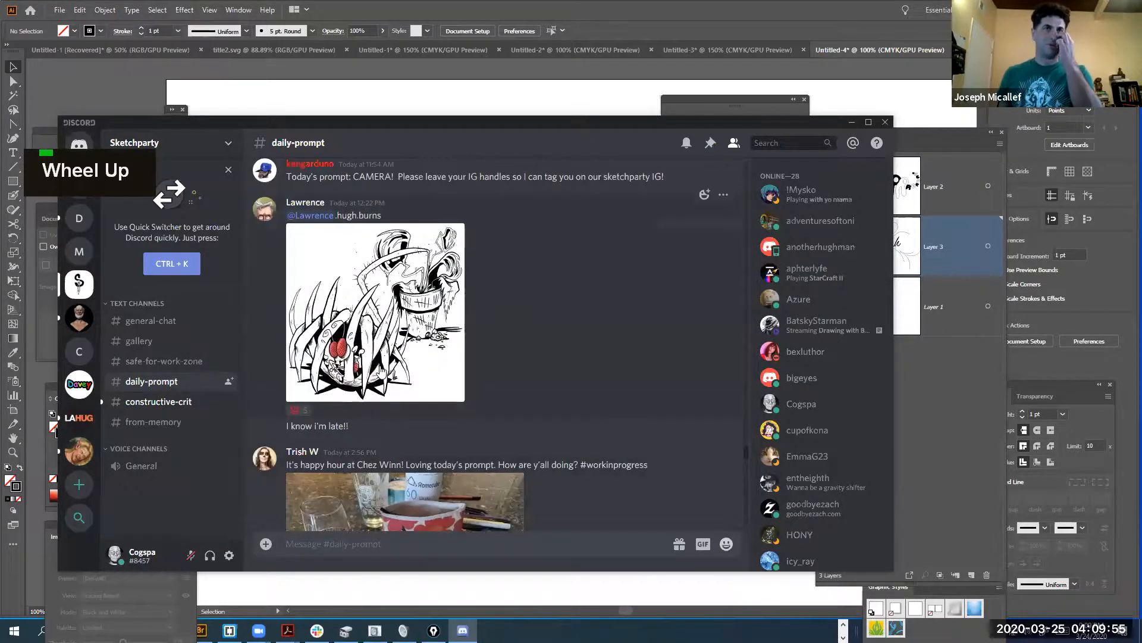
Look through Sketchparty's online and offline members and the earlier artwork in the daily-prompt channel.
scroll(793, 338, down, 2)
scroll(793, 338, down, 15)
scroll(813, 450, up, 2)
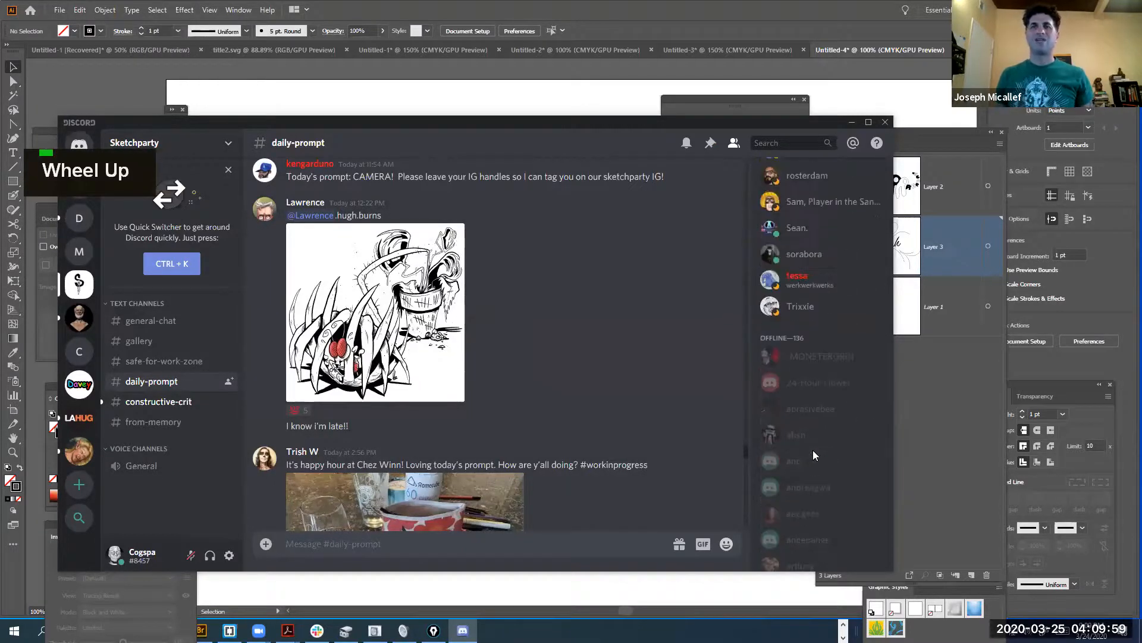
scroll(793, 398, up, 6)
scroll(793, 402, up, 4)
scroll(634, 325, up, 3)
scroll(634, 319, up, 4)
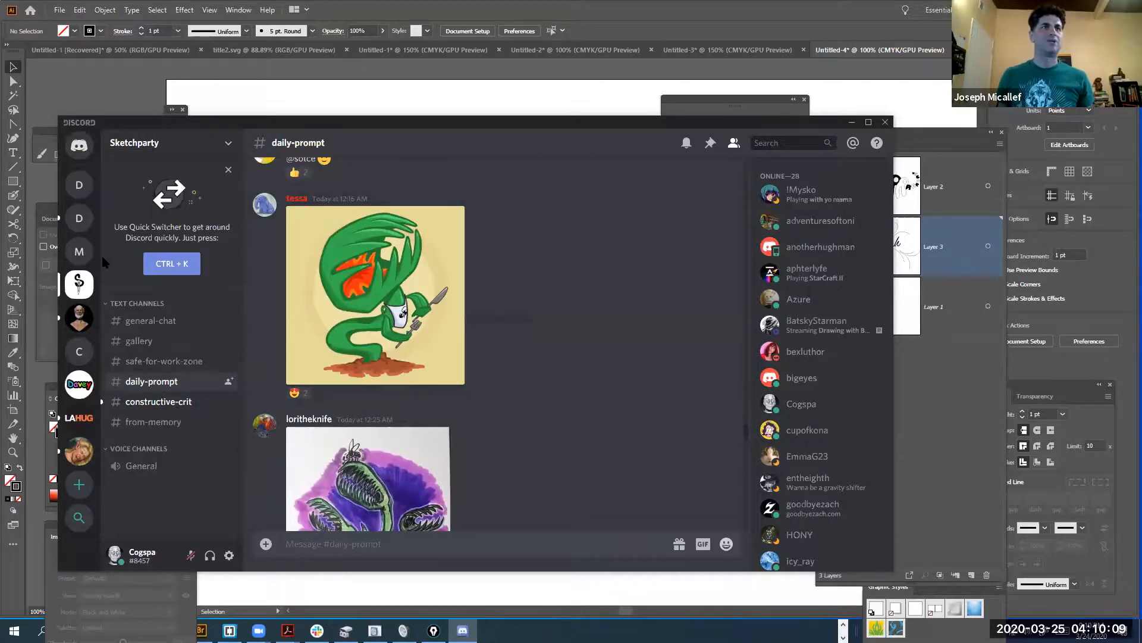
Go to the MPA server's digital-marketing-ideas channel and view an online member's profile card.
click(79, 252)
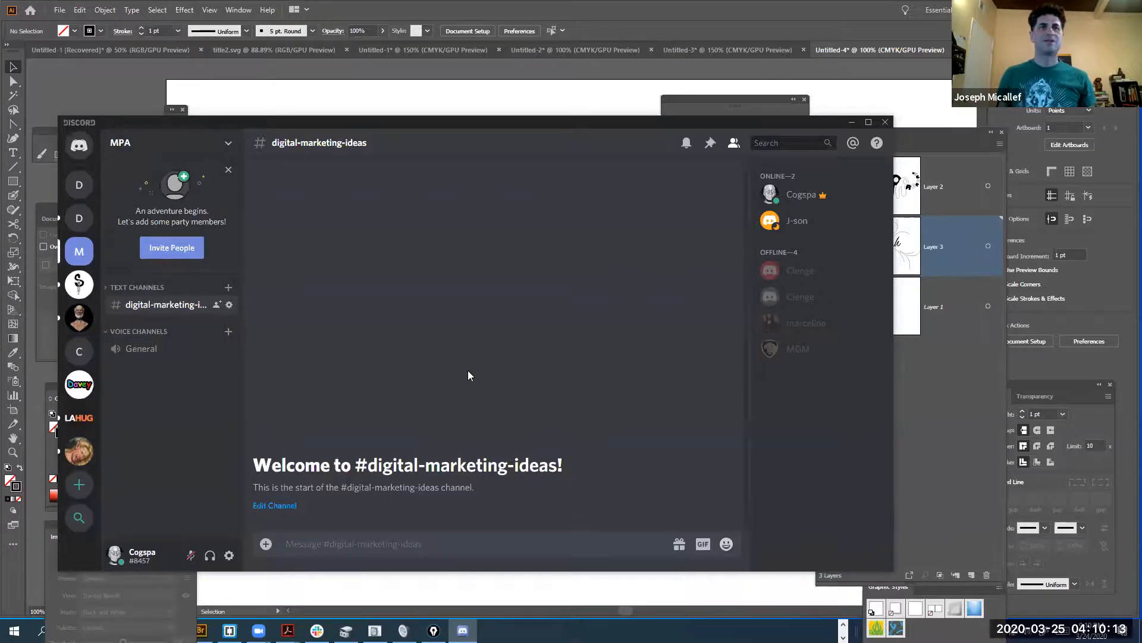
scroll(468, 379, up, 2)
click(796, 221)
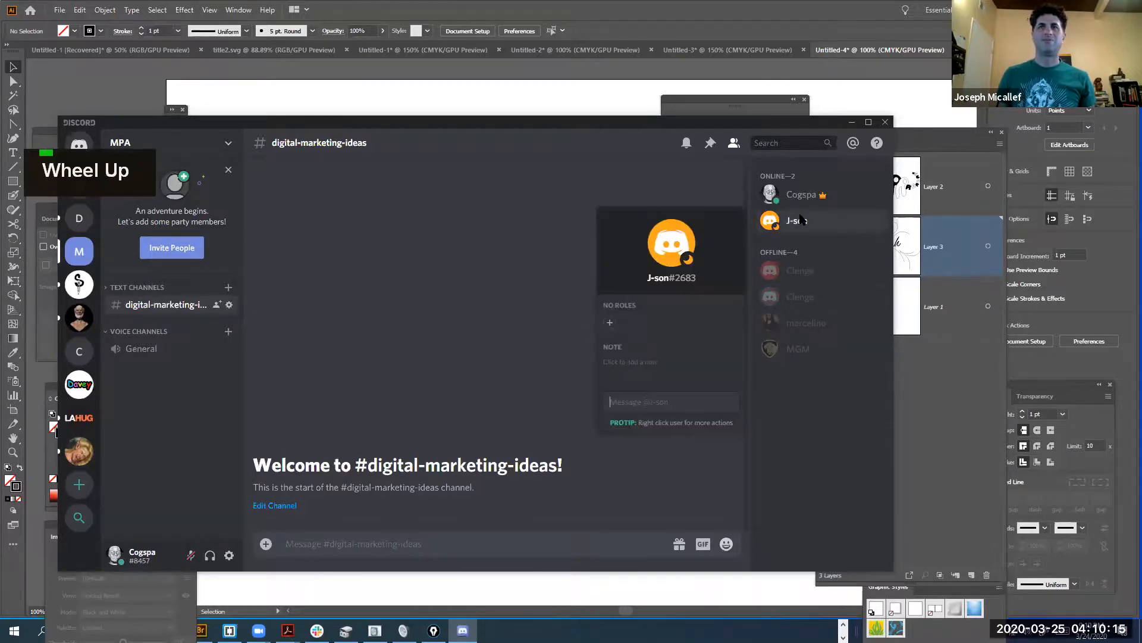
click(836, 463)
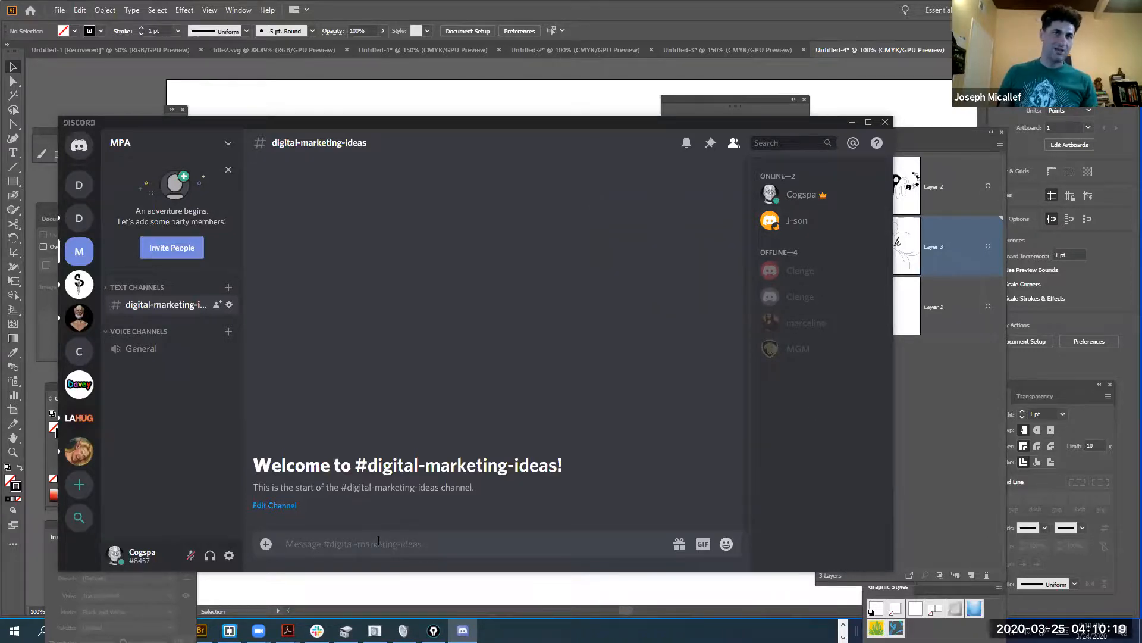
Join the General voice channel of the MPA server.
scroll(287, 469, down, 1)
click(127, 349)
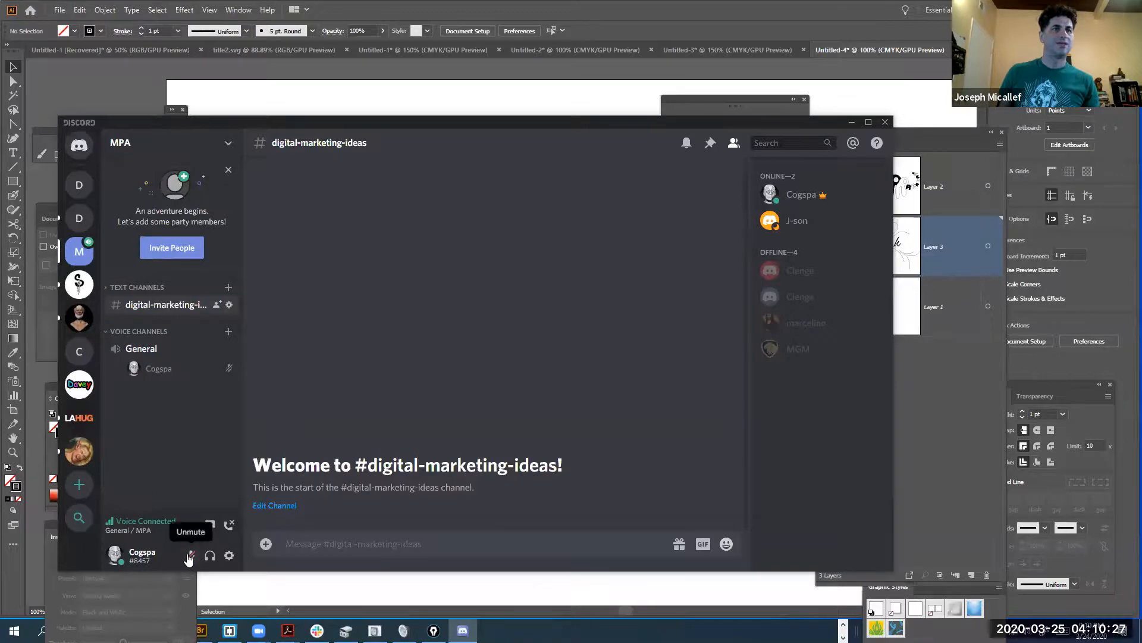
scroll(421, 440, up, 1)
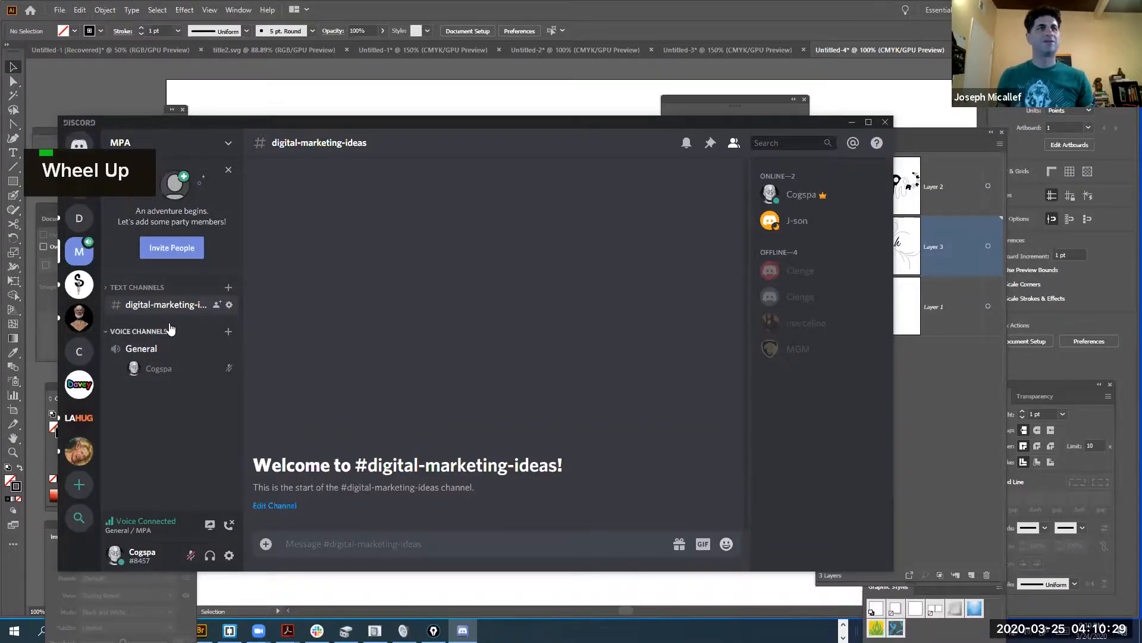
Expand the MPA server's text channels and read back through general to the Essential Services Update post.
click(142, 288)
click(142, 305)
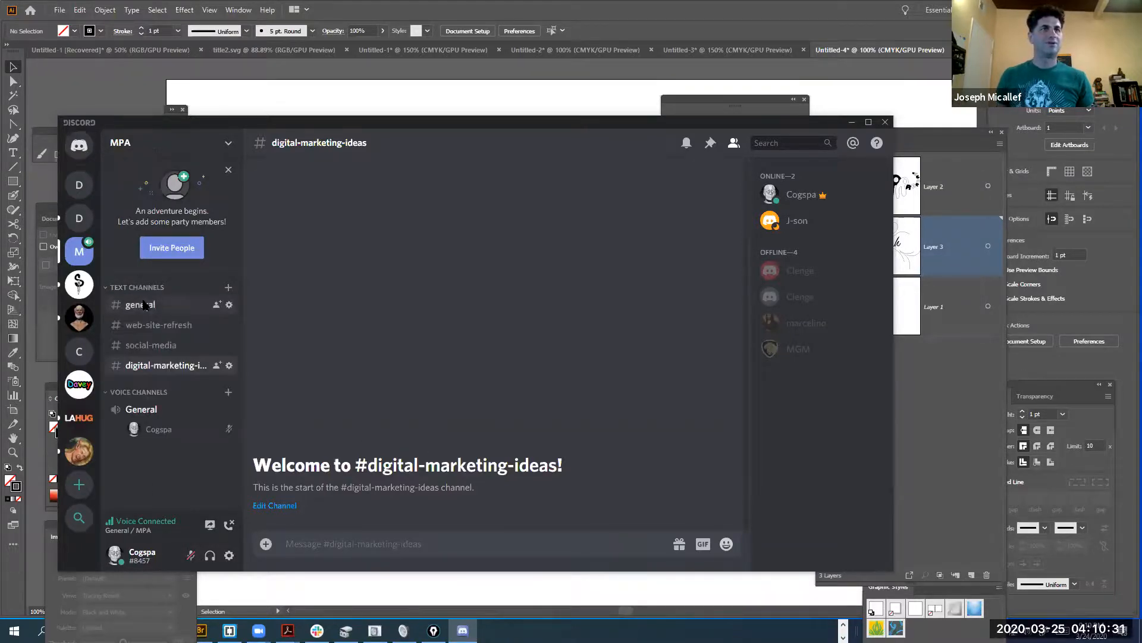
scroll(508, 496, down, 1)
scroll(508, 496, up, 15)
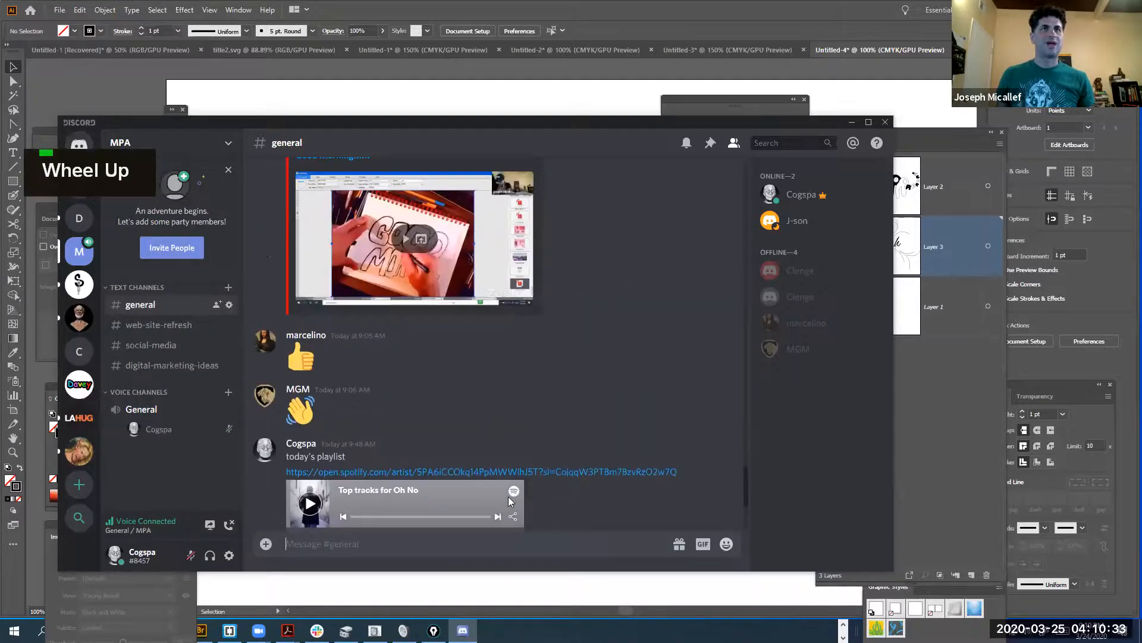
scroll(507, 491, up, 10)
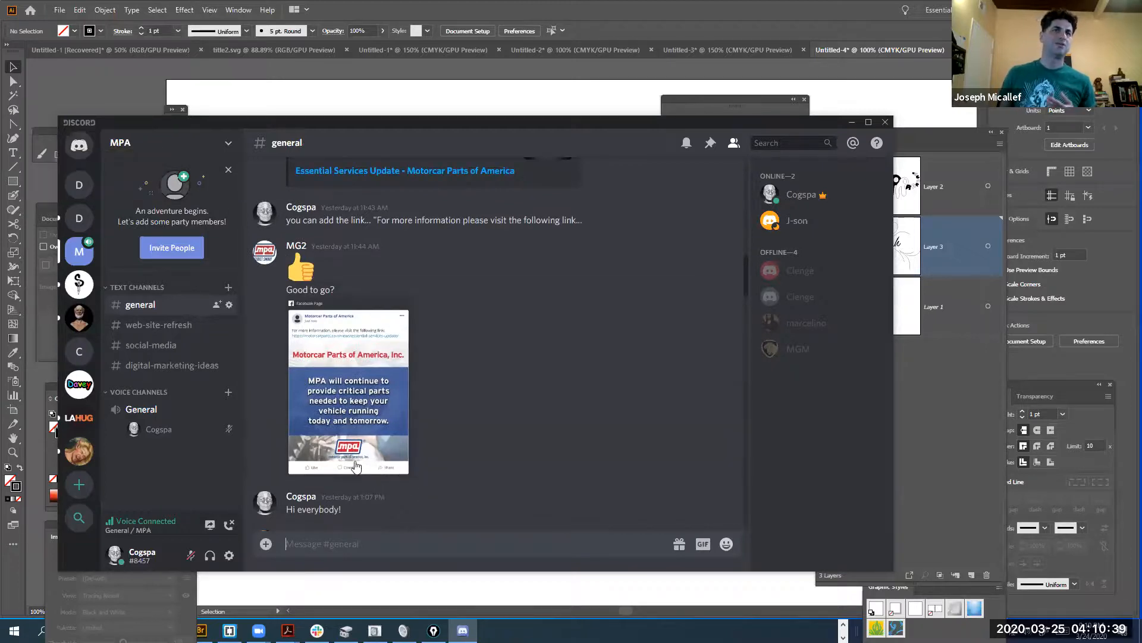
scroll(399, 479, up, 2)
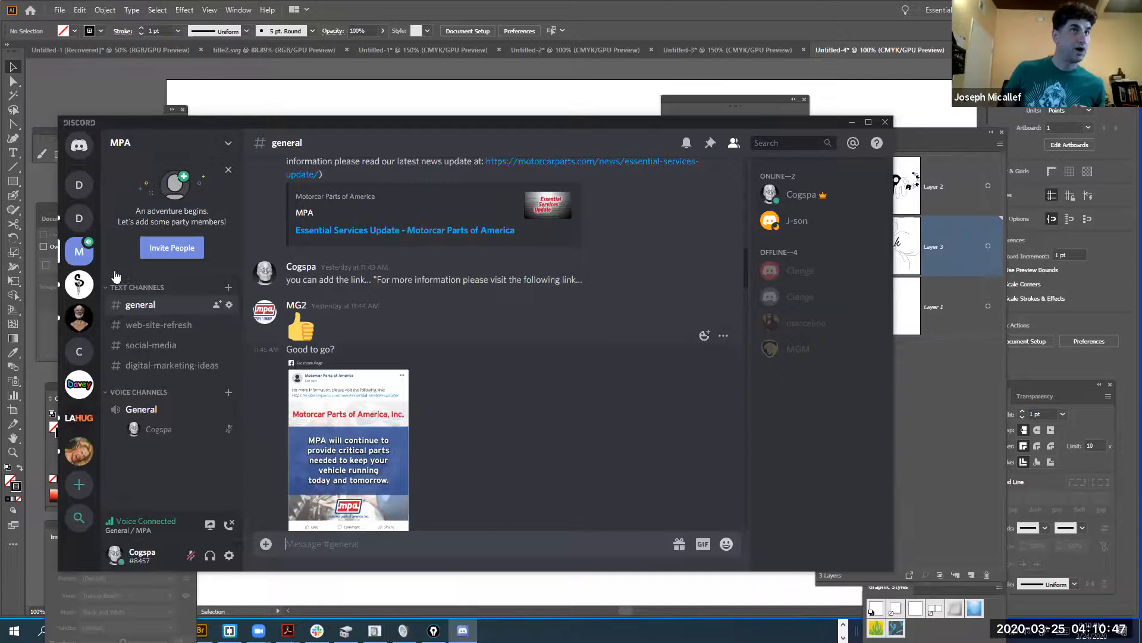
Return to the DMA10 server's general channel and check its recent messages and several online members' profile cards.
click(83, 220)
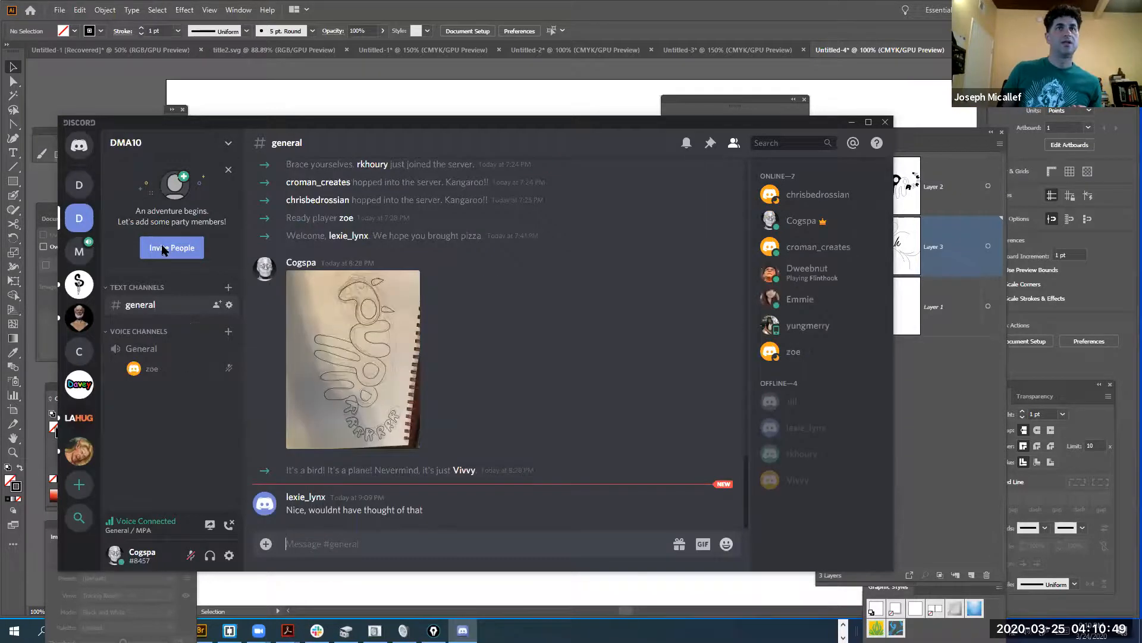
scroll(488, 495, up, 5)
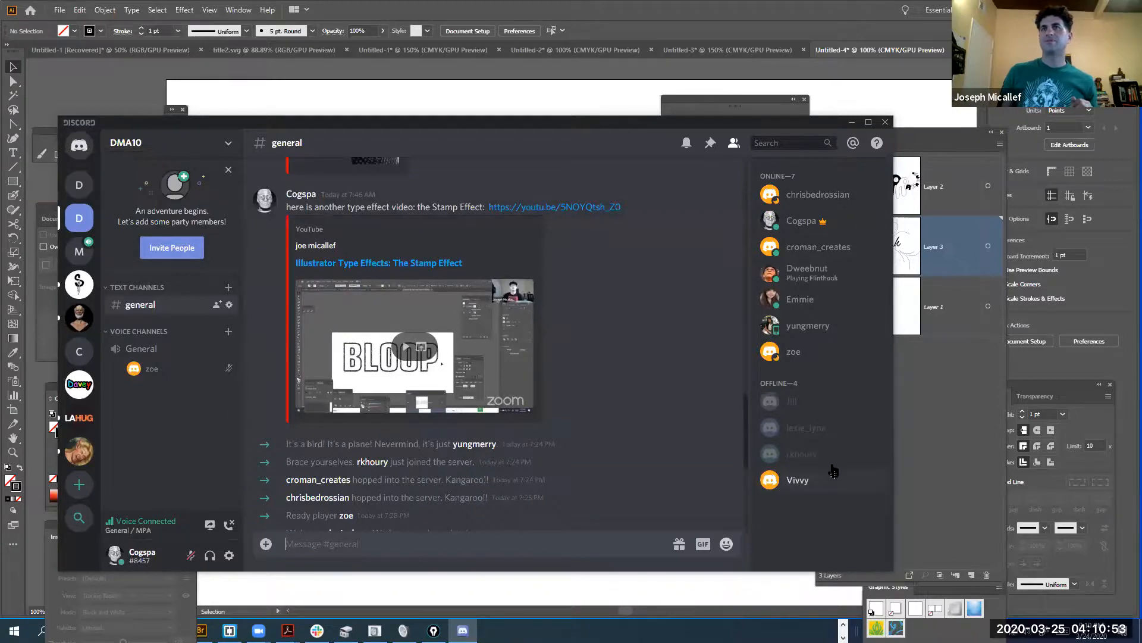
click(818, 252)
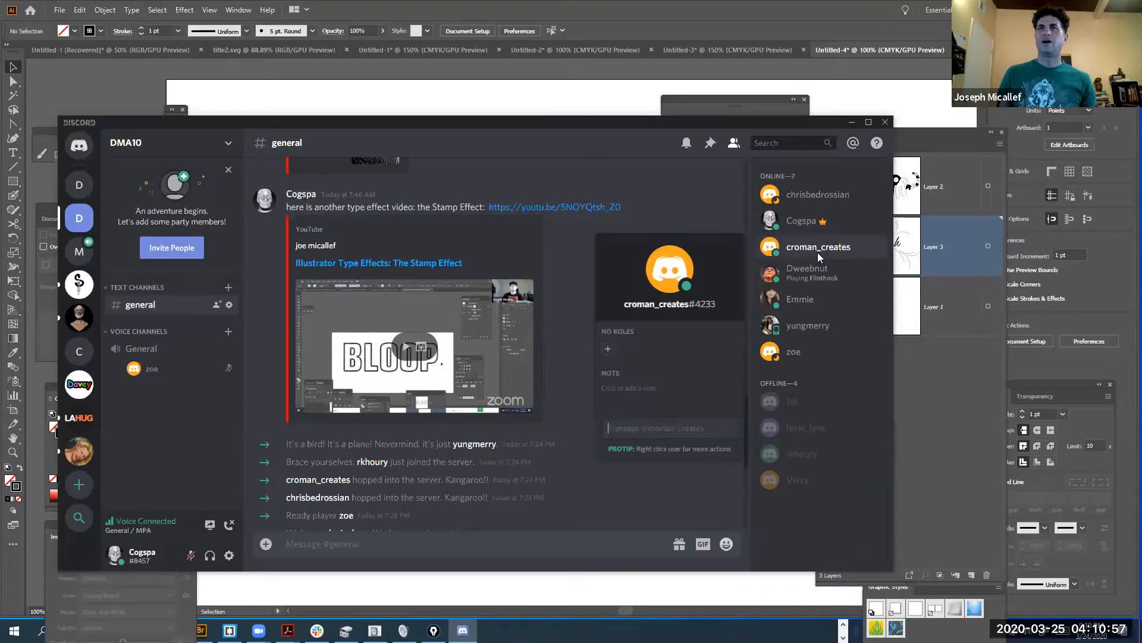
click(813, 196)
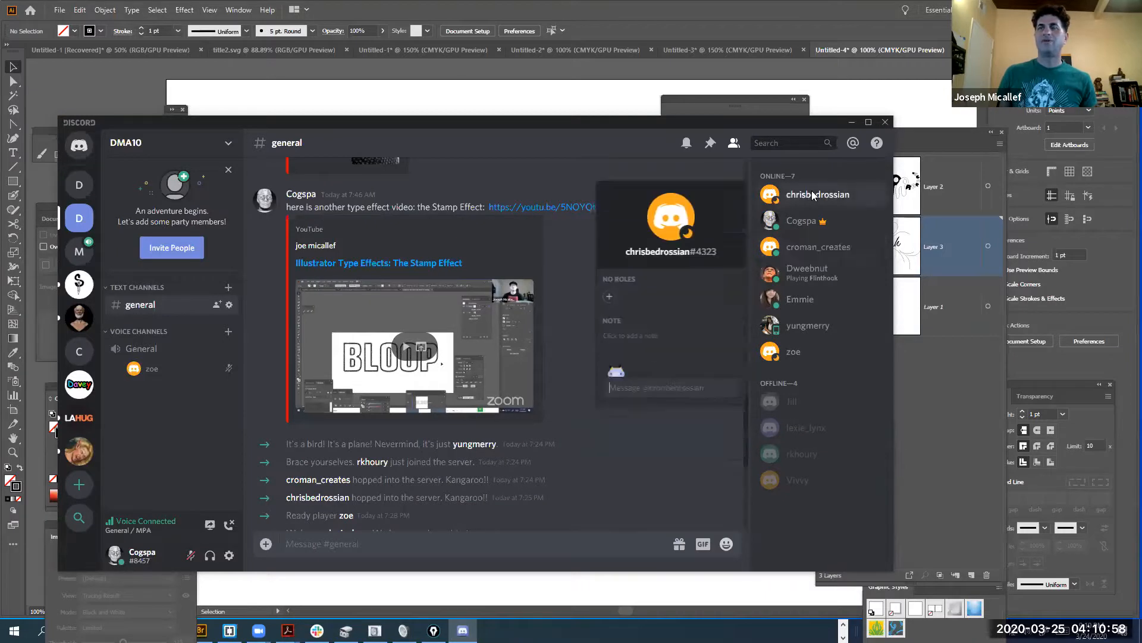
click(793, 353)
click(807, 325)
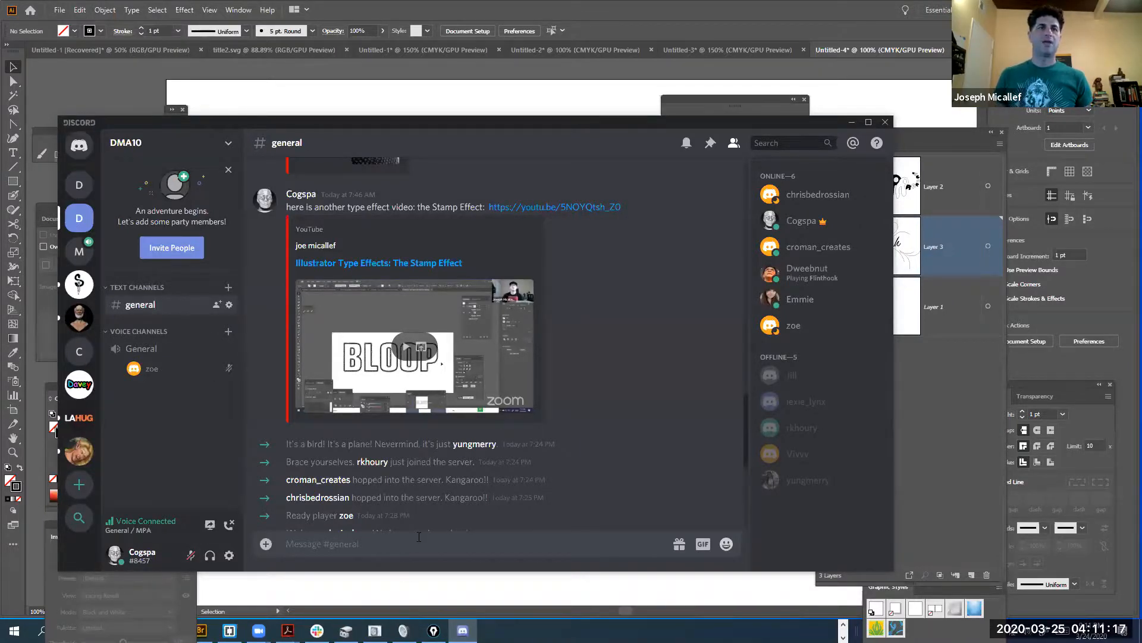
scroll(471, 489, up, 1)
scroll(470, 485, down, 5)
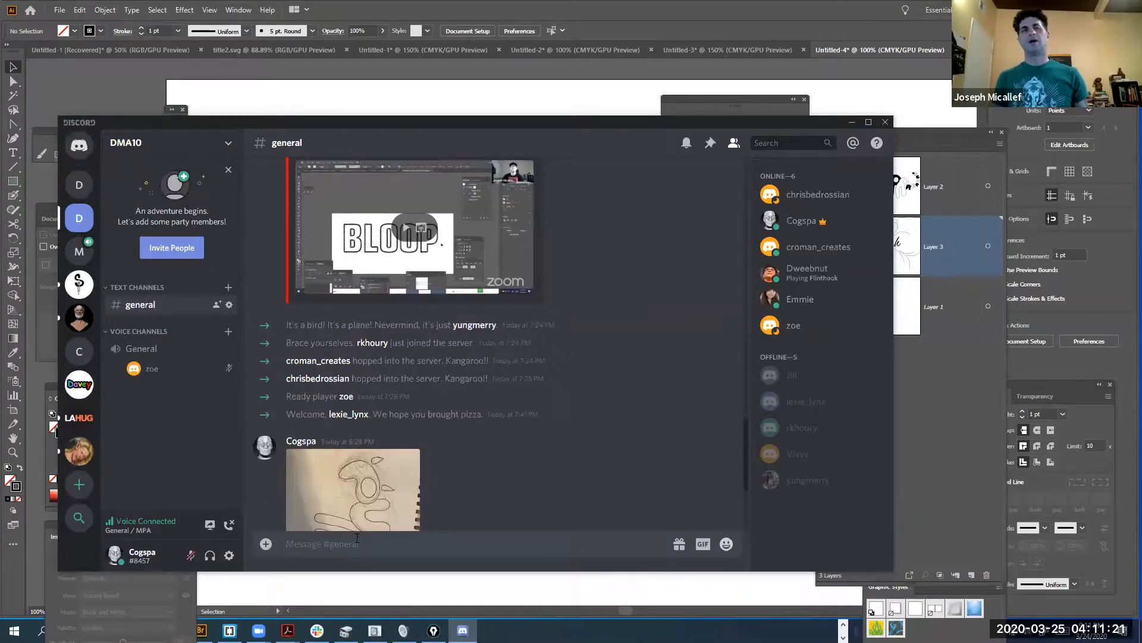
Post the message "remember to send me sketches on Thursday" in the DMA10 server's general channel.
text(reme)
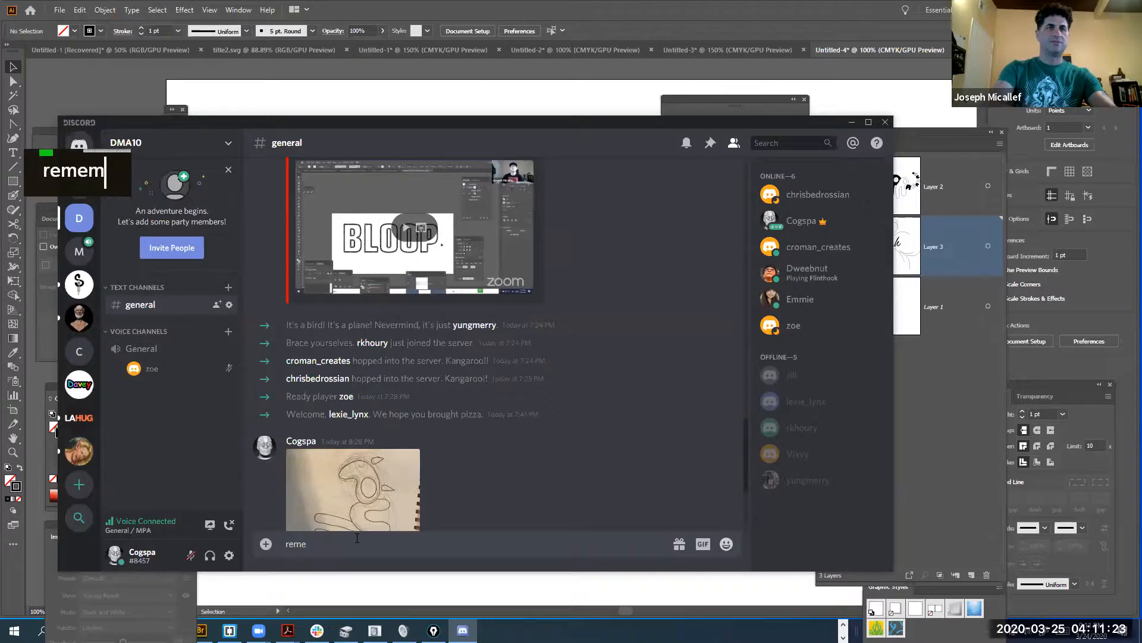
text(mber )
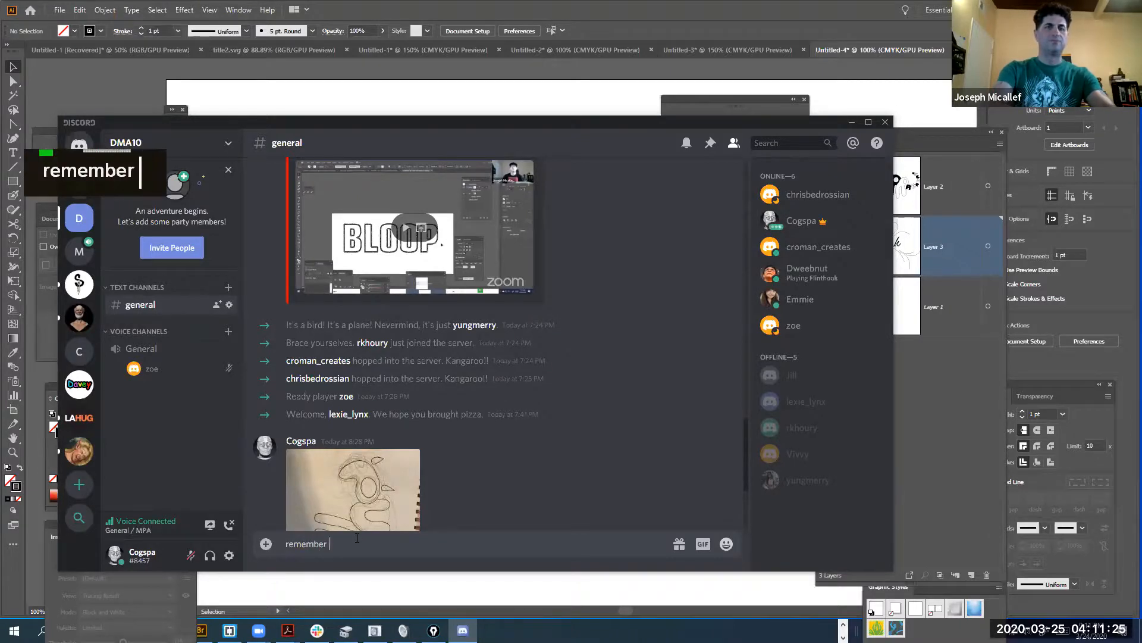
text(to send me )
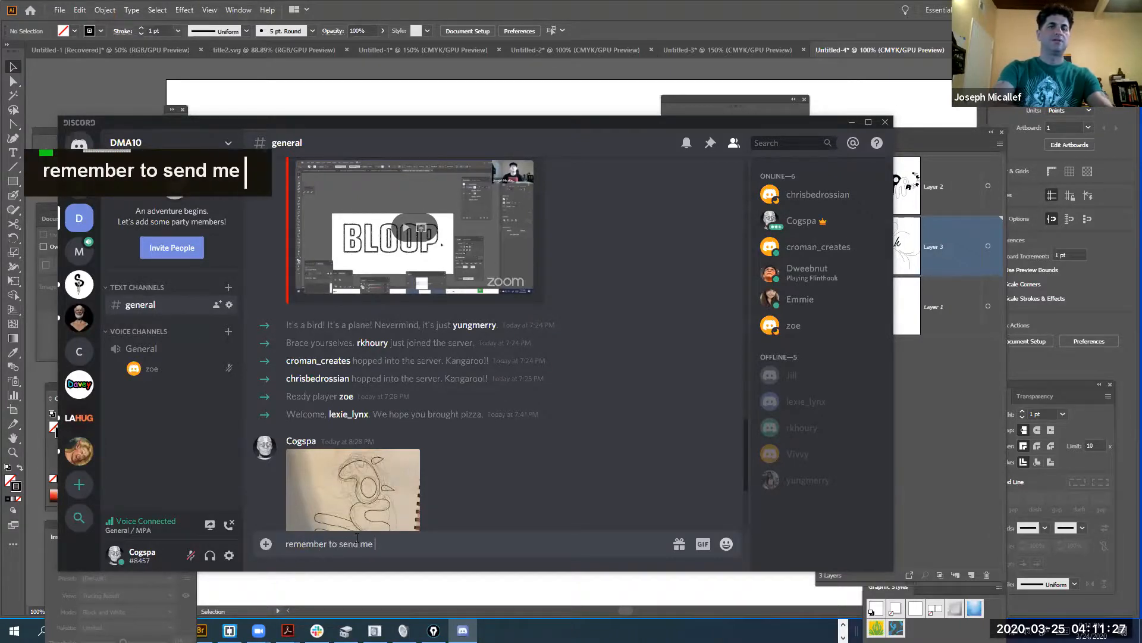
text(sketche)
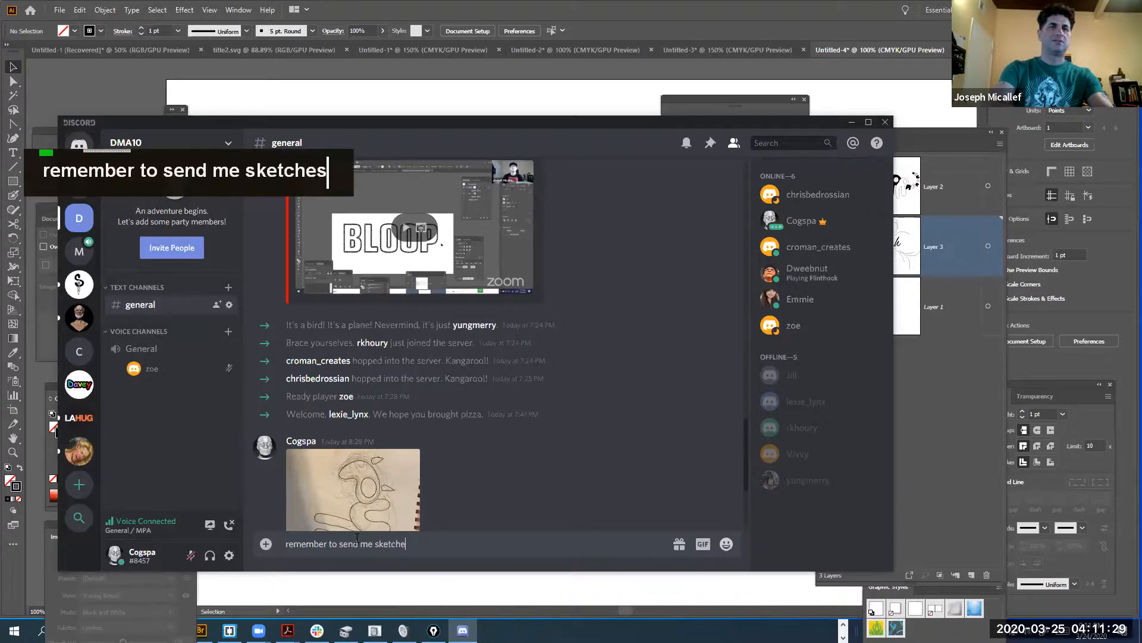
text(s on Thursday)
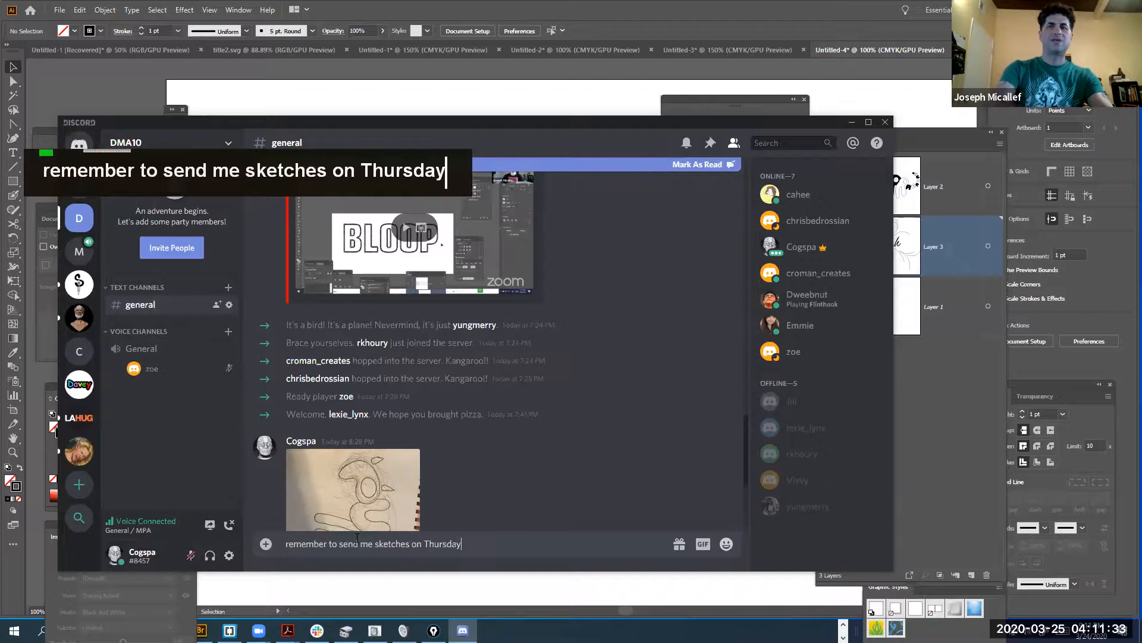
key(Return)
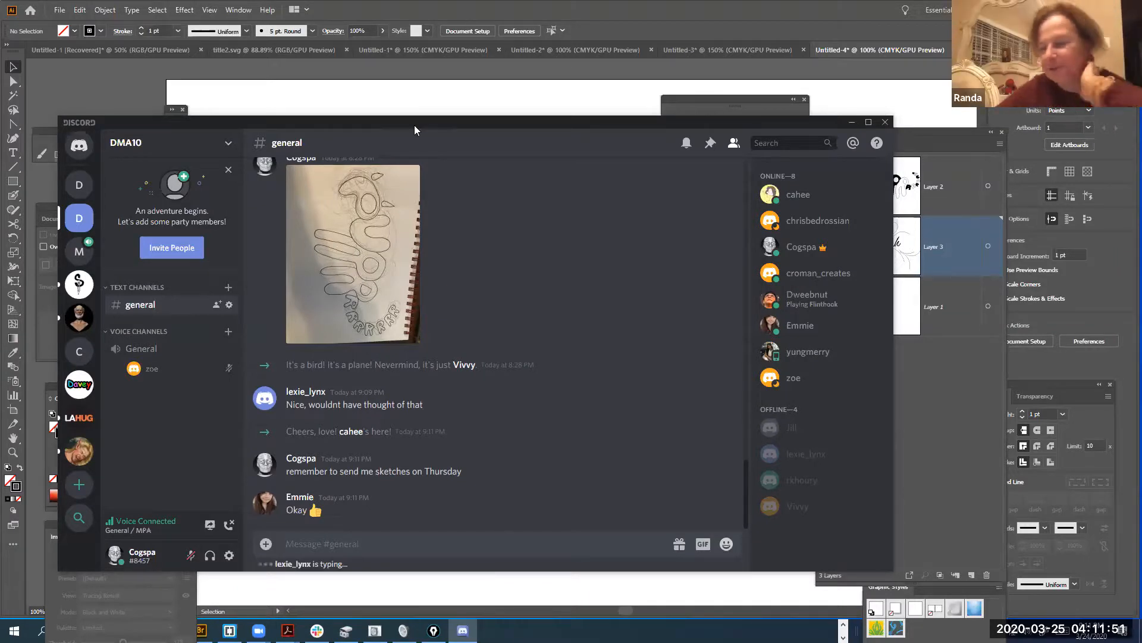
Move the Discord window off this screen to uncover the lettering artwork in Illustrator.
drag(392, 123, 392, 0)
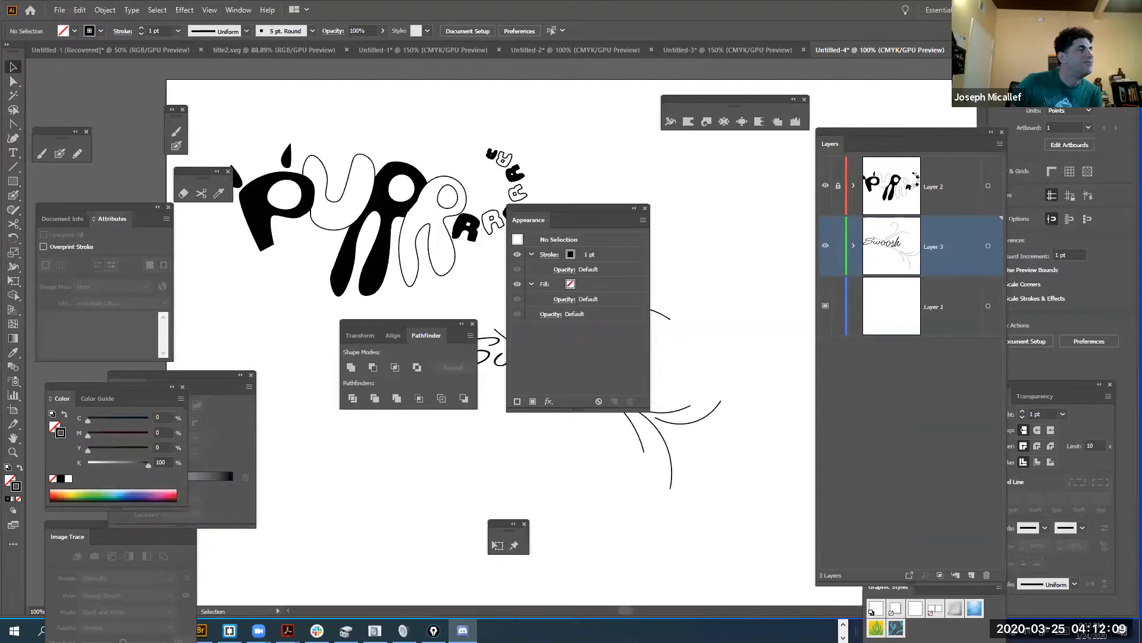
scroll(476, 334, up, 1)
scroll(476, 333, down, 1)
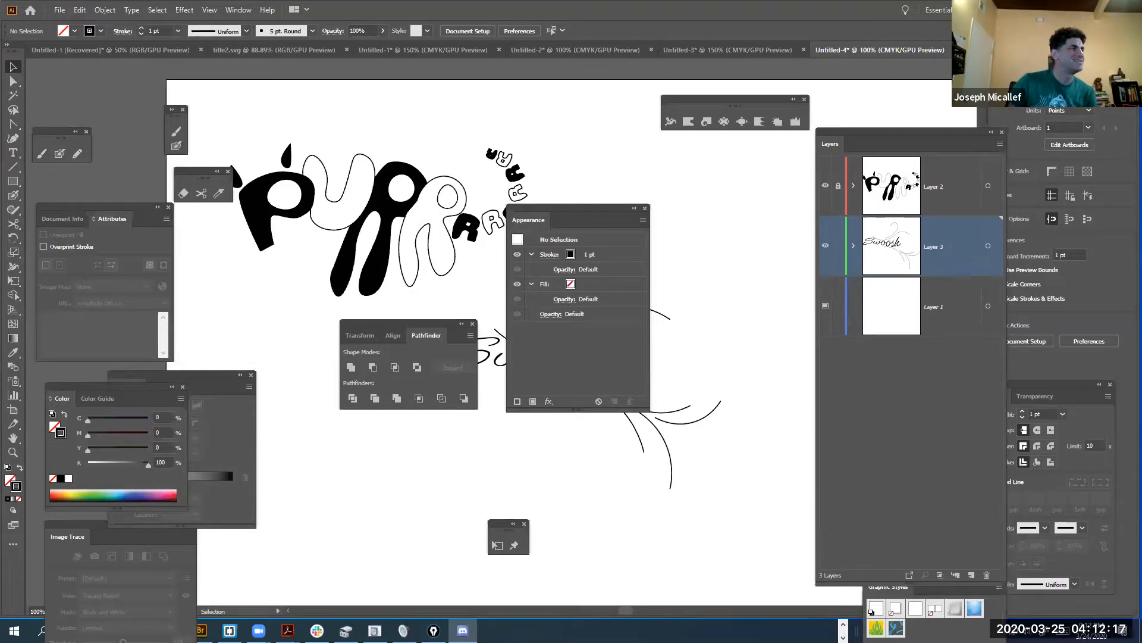
scroll(571, 321, down, 1)
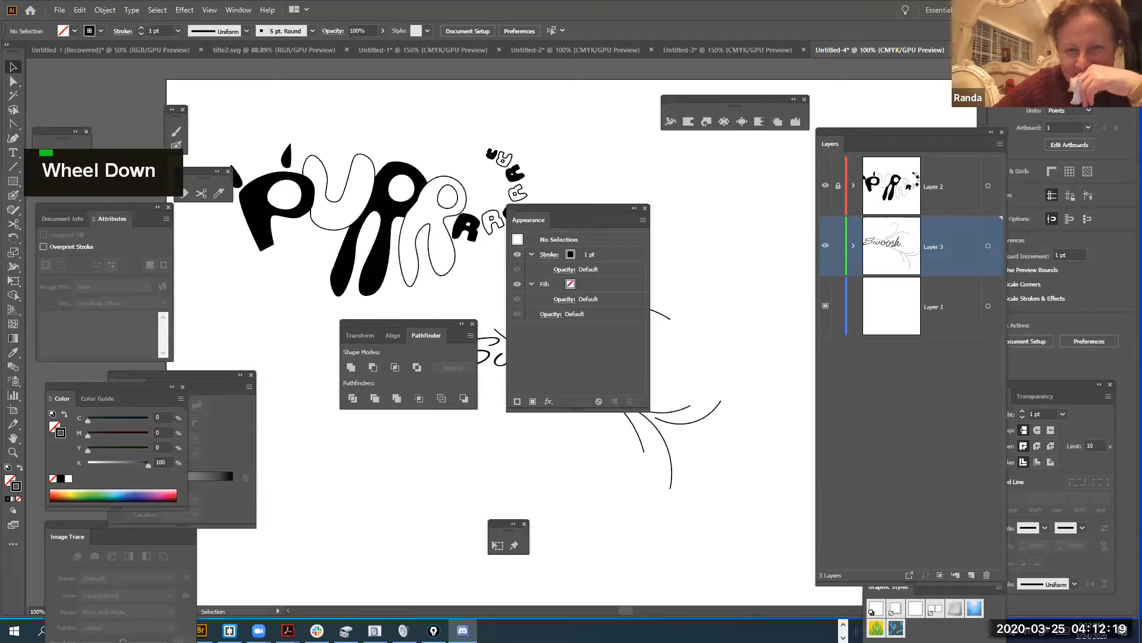